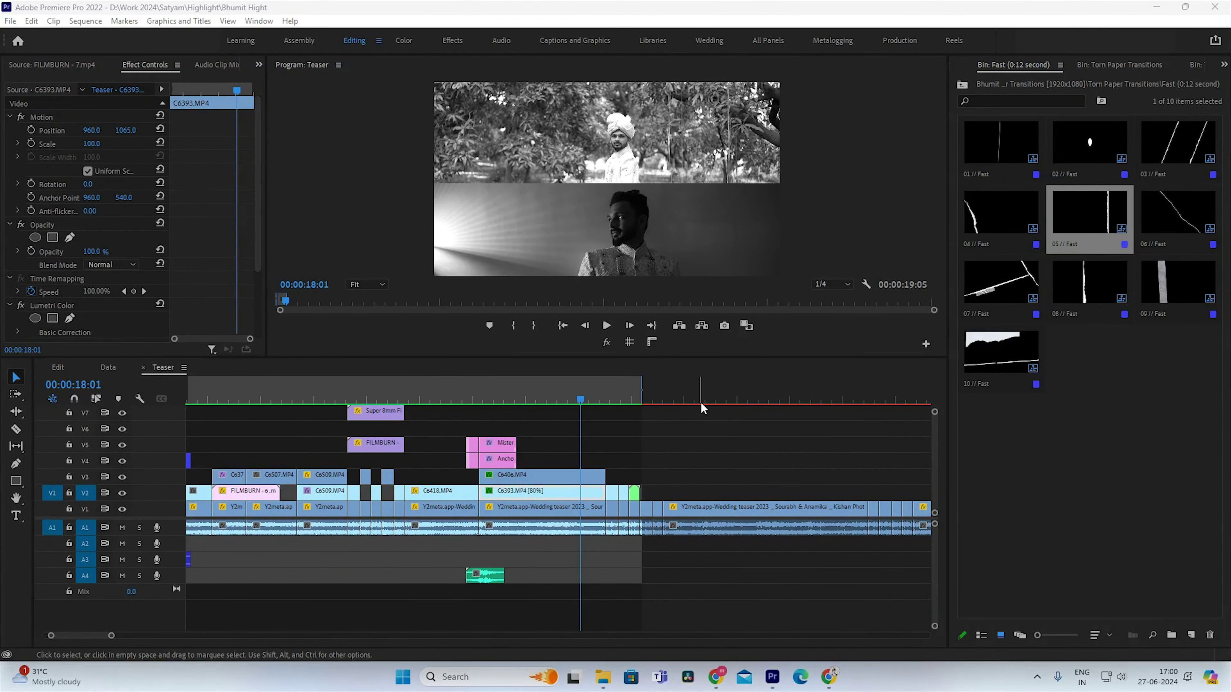
Step: Survey the Teaser's length from 00:00:18:16, then return the playhead to 00:00:00:00
{"action": "left_click", "coordinate": [612, 400]}
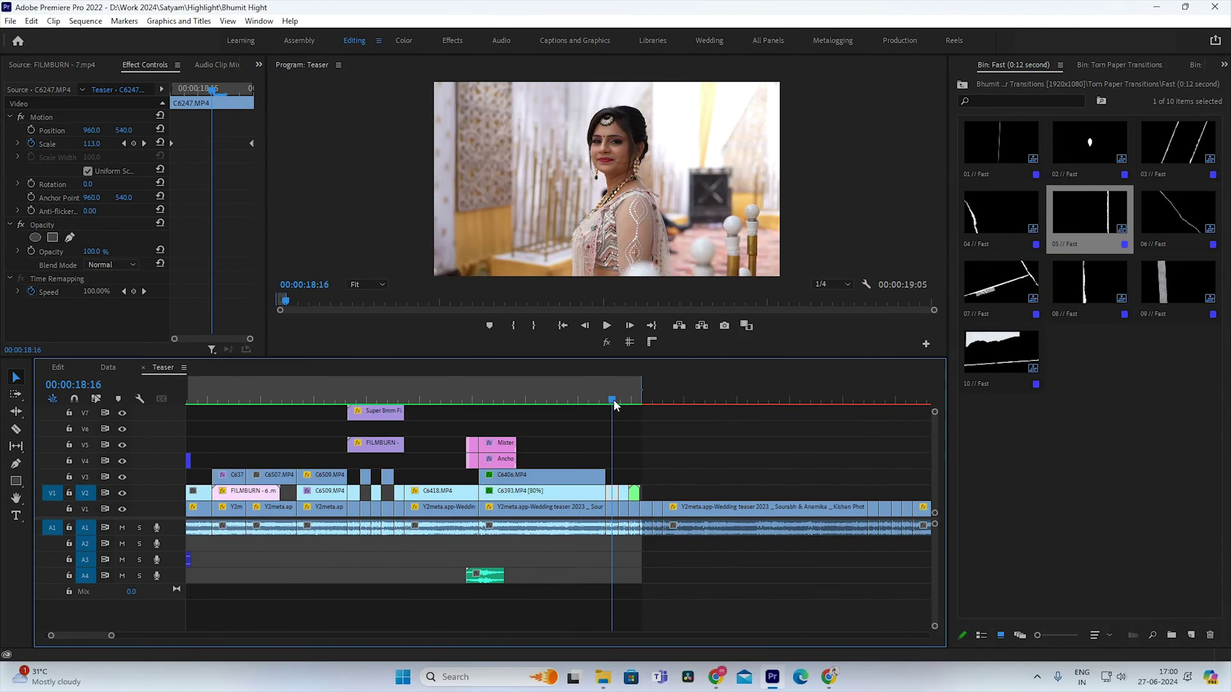
{"action": "key", "text": "minus"}
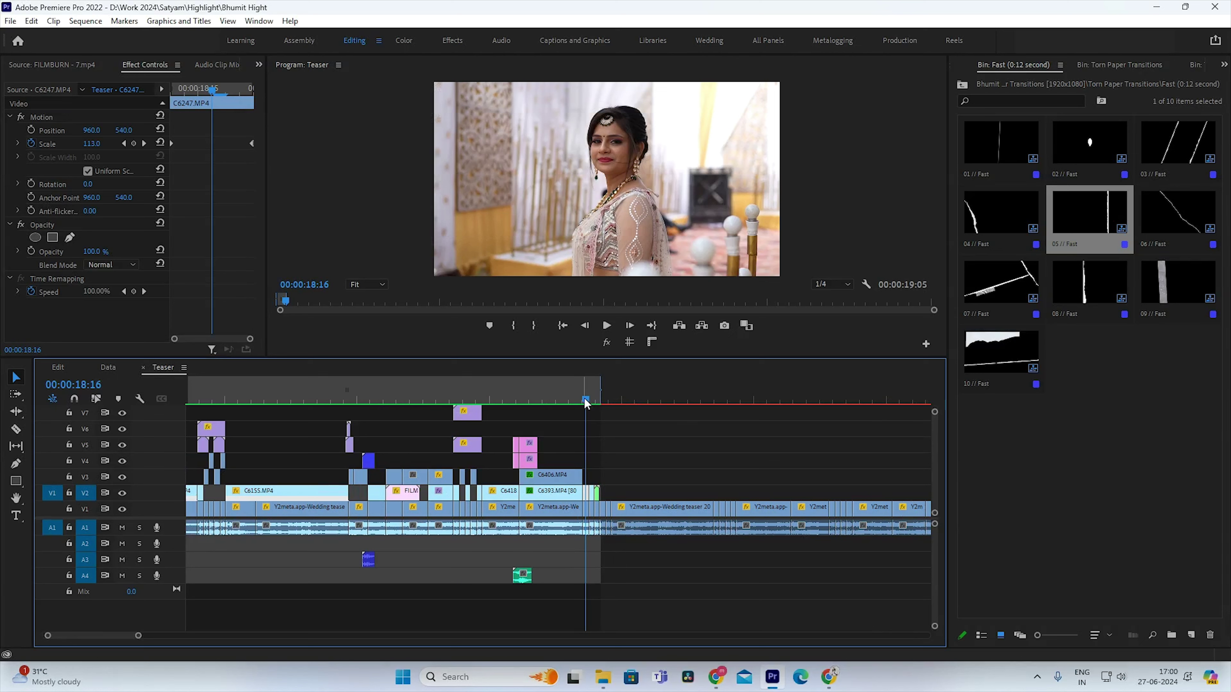
{"action": "key", "text": "minus"}
{"action": "key", "text": "minus"}
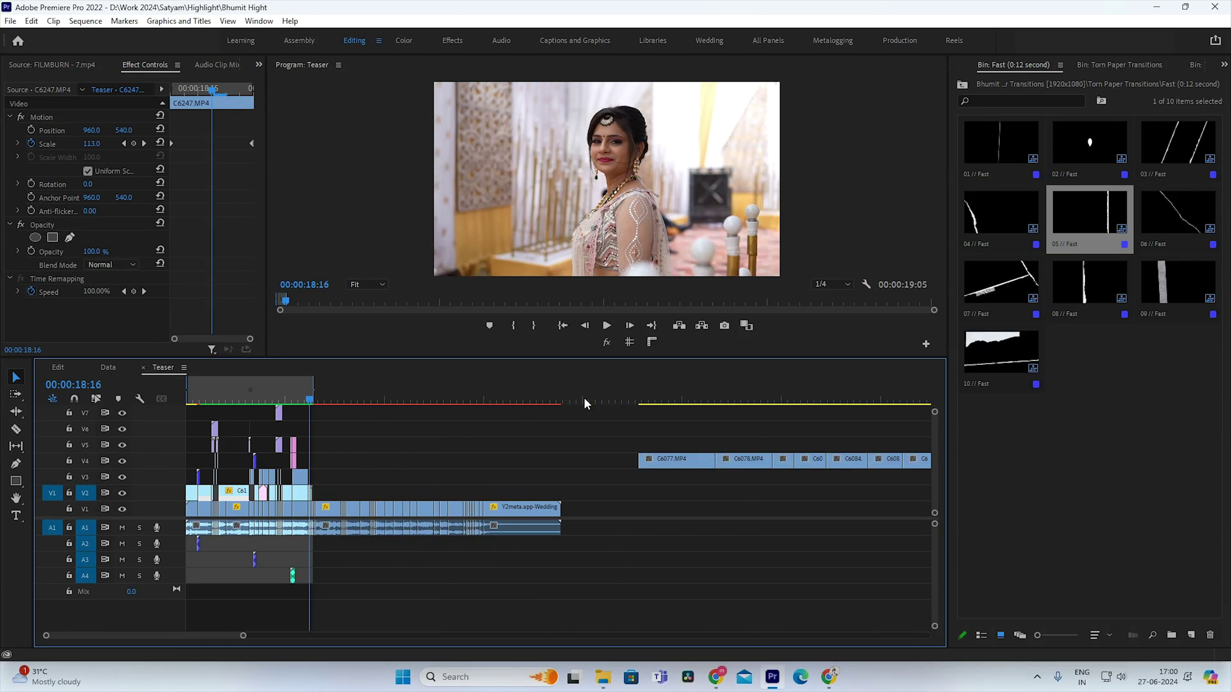
{"action": "key", "text": "equal"}
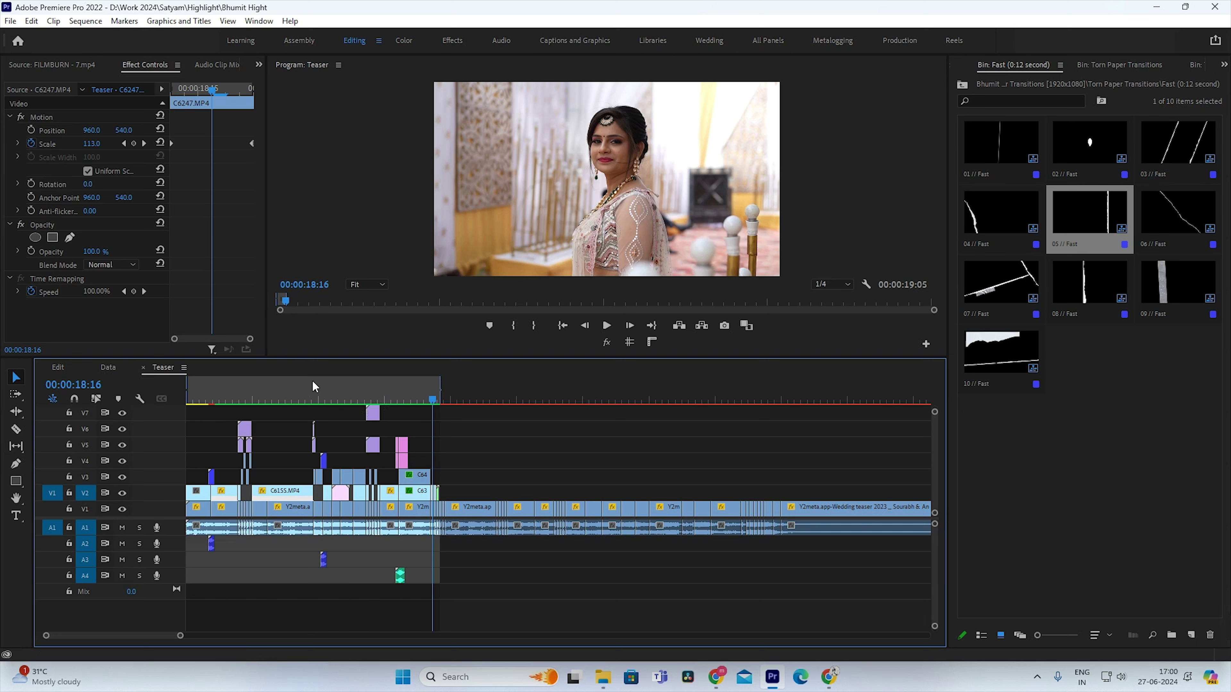
{"action": "left_click_drag", "start_coordinate": [197, 400], "coordinate": [181, 401]}
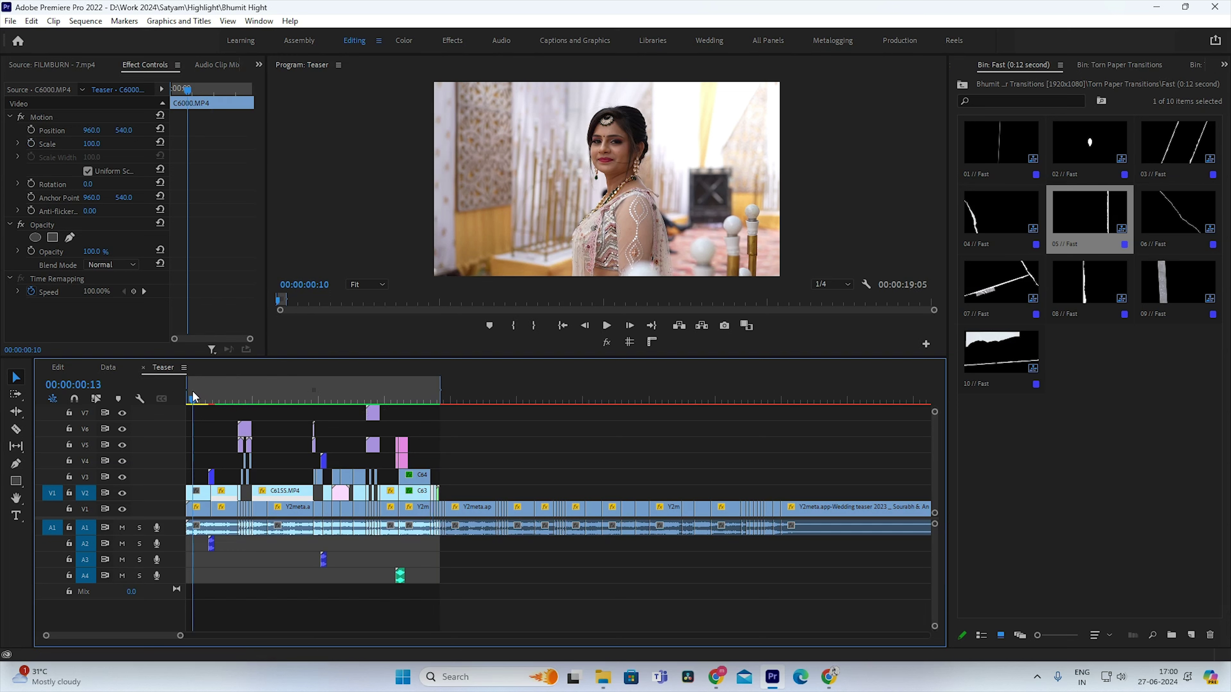
Step: Play the Teaser from its start and stop at 00:00:18:14 on the C6247.MP4 shot
{"action": "left_click", "coordinate": [551, 239]}
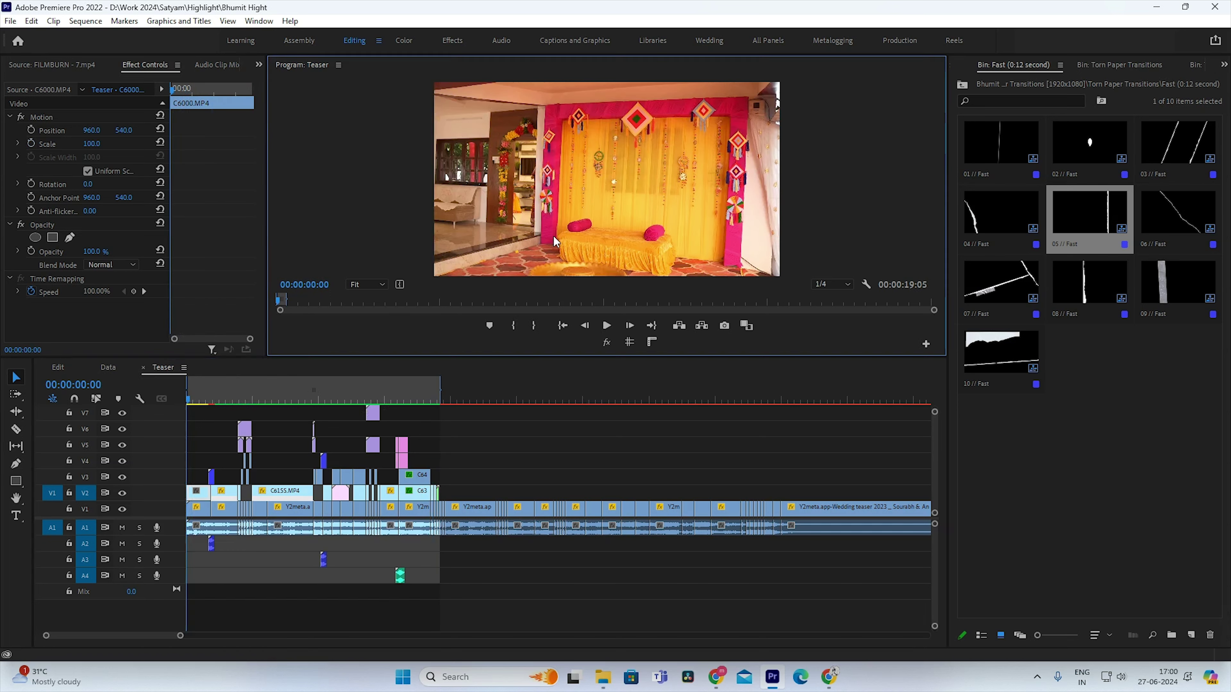
{"action": "key", "text": "space"}
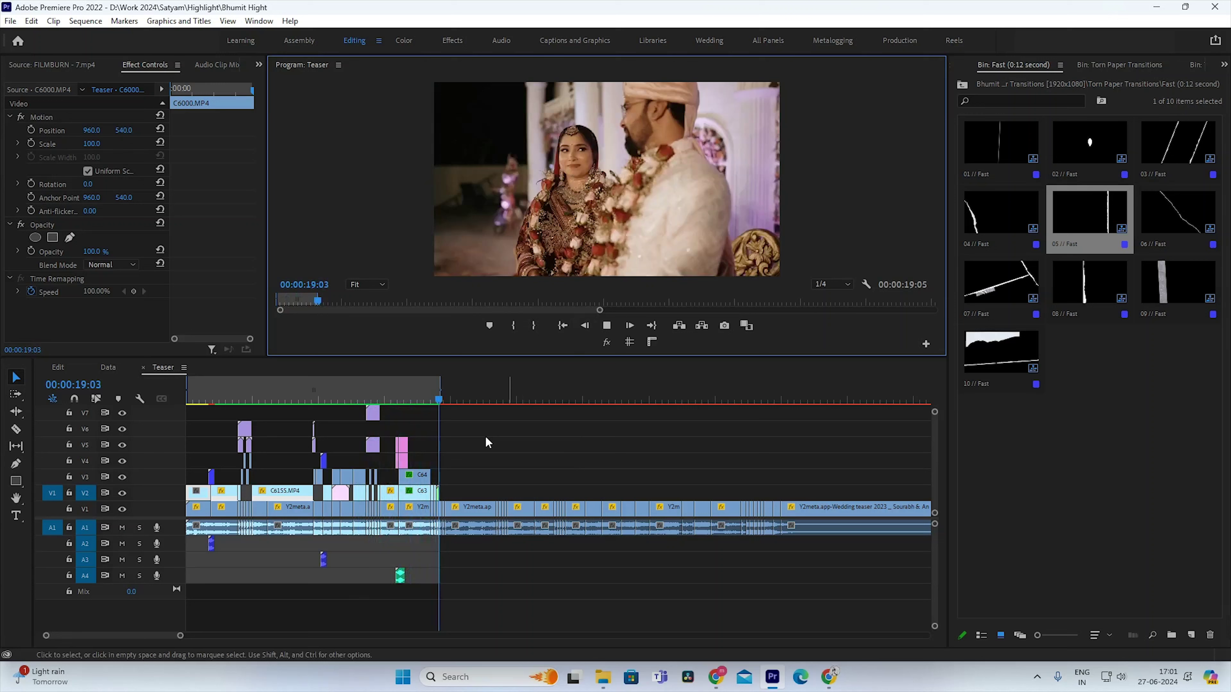
{"action": "left_click", "coordinate": [433, 392]}
{"action": "key", "text": "="}
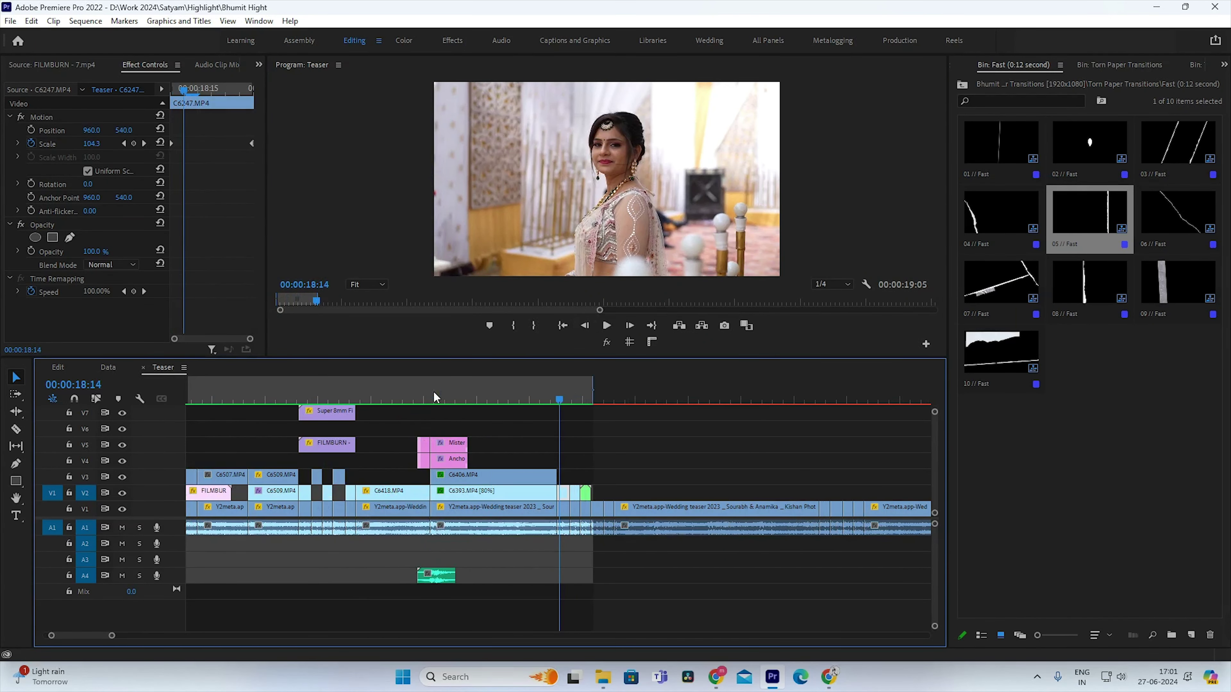
Step: Check the teaser's end near 00:00:19:08, then jump into the raw footage further down
{"action": "key", "text": "minus"}
{"action": "key", "text": "minus"}
{"action": "key", "text": "minus"}
{"action": "key", "text": "minus"}
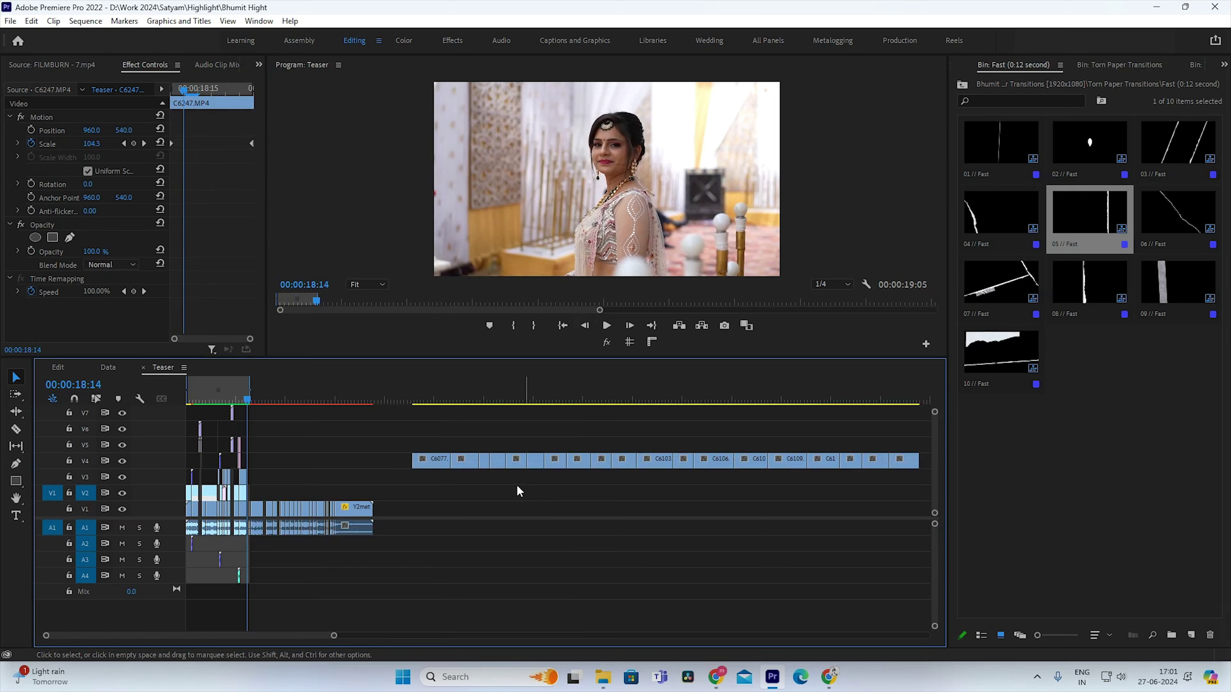
{"action": "key", "text": "="}
{"action": "key", "text": "="}
{"action": "key", "text": "="}
{"action": "left_click", "coordinate": [600, 397]}
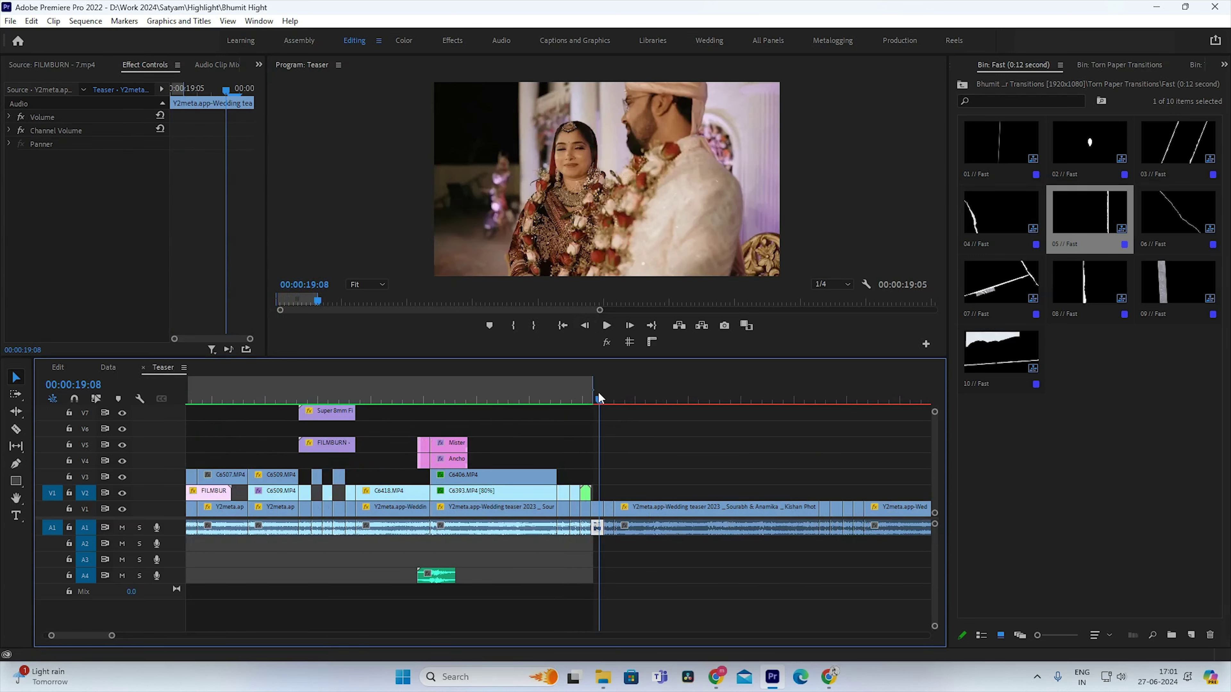
{"action": "key", "text": "equal"}
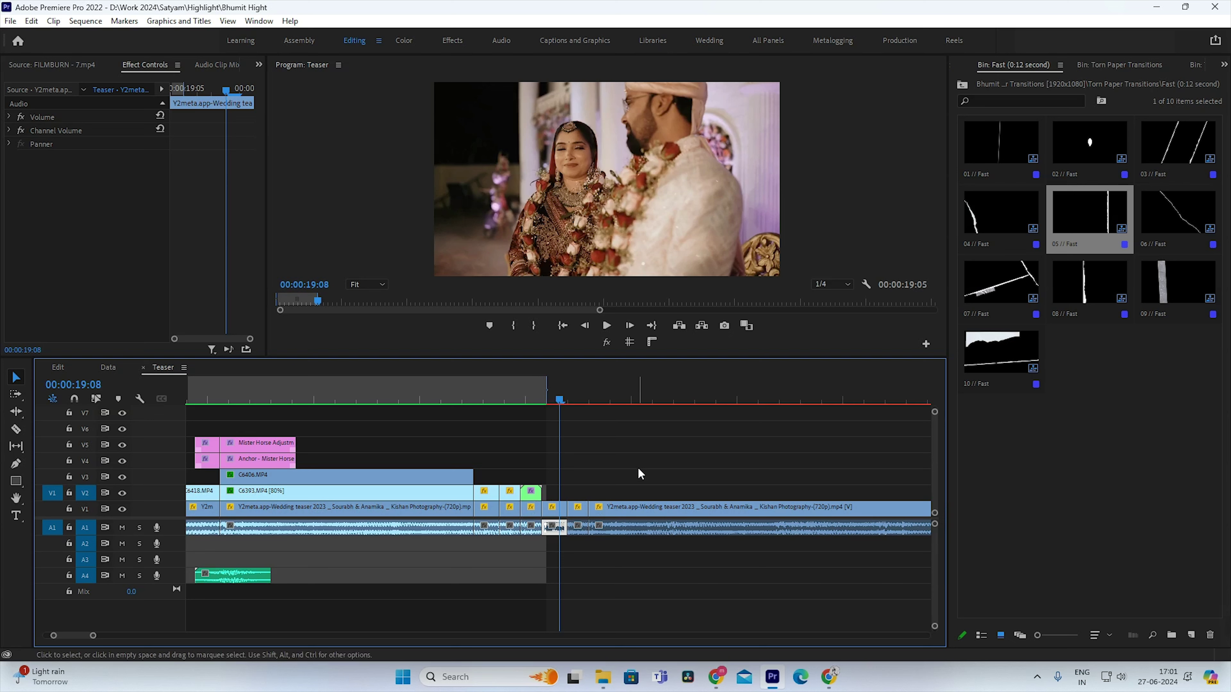
{"action": "key", "text": "minus"}
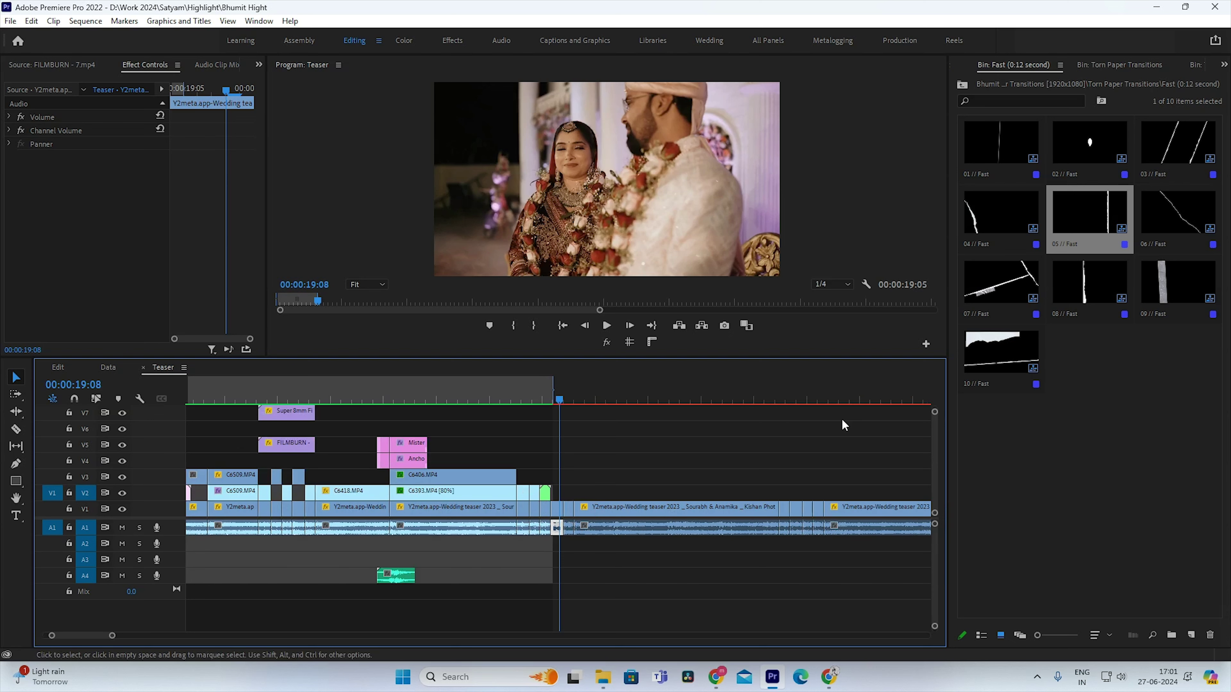
{"action": "key", "text": "minus"}
{"action": "key", "text": "minus"}
{"action": "key", "text": "minus"}
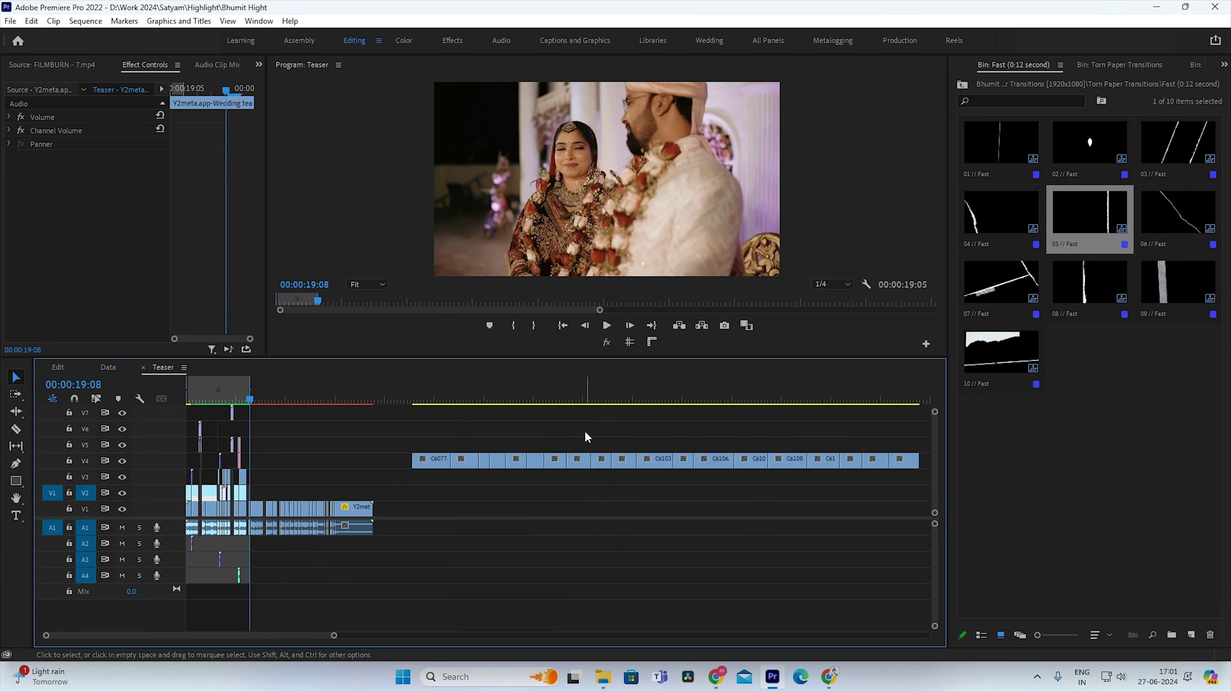
{"action": "key", "text": "minus"}
{"action": "key", "text": "minus"}
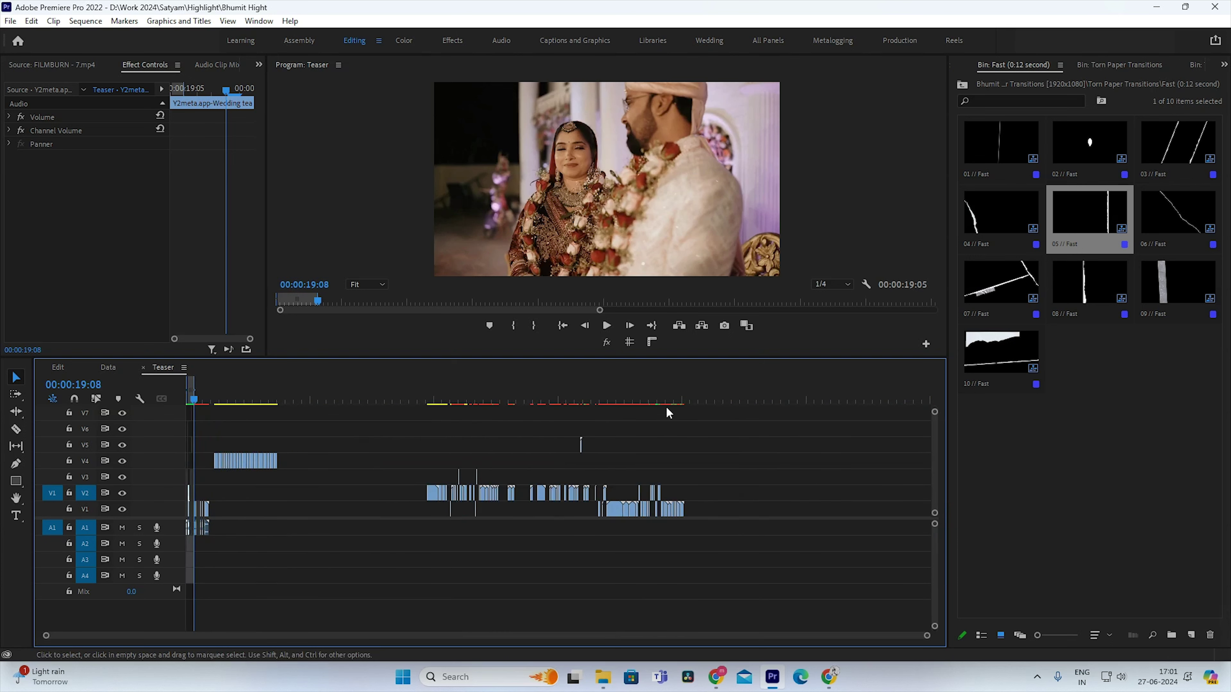
{"action": "left_click", "coordinate": [502, 402]}
{"action": "key", "text": "equal"}
{"action": "key", "text": "equal"}
{"action": "key", "text": "equal"}
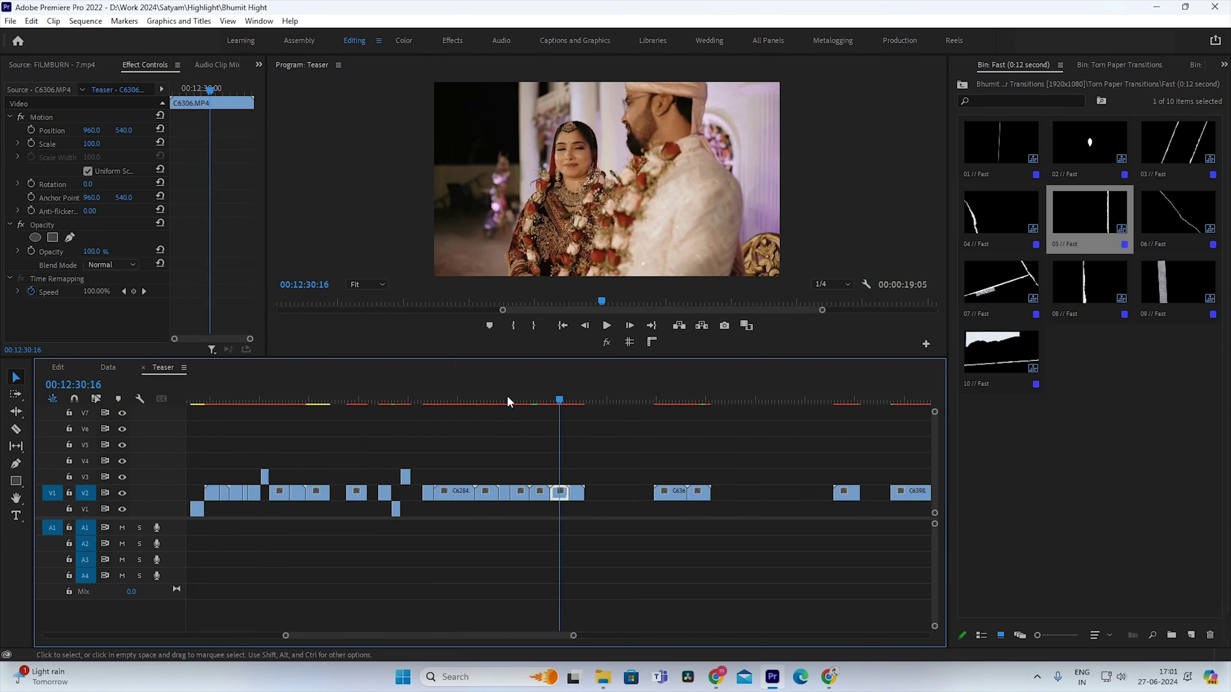
Step: Select the short C648x night-dance clips on V2 near 00:15:18 and cut them
{"action": "key", "text": "minus"}
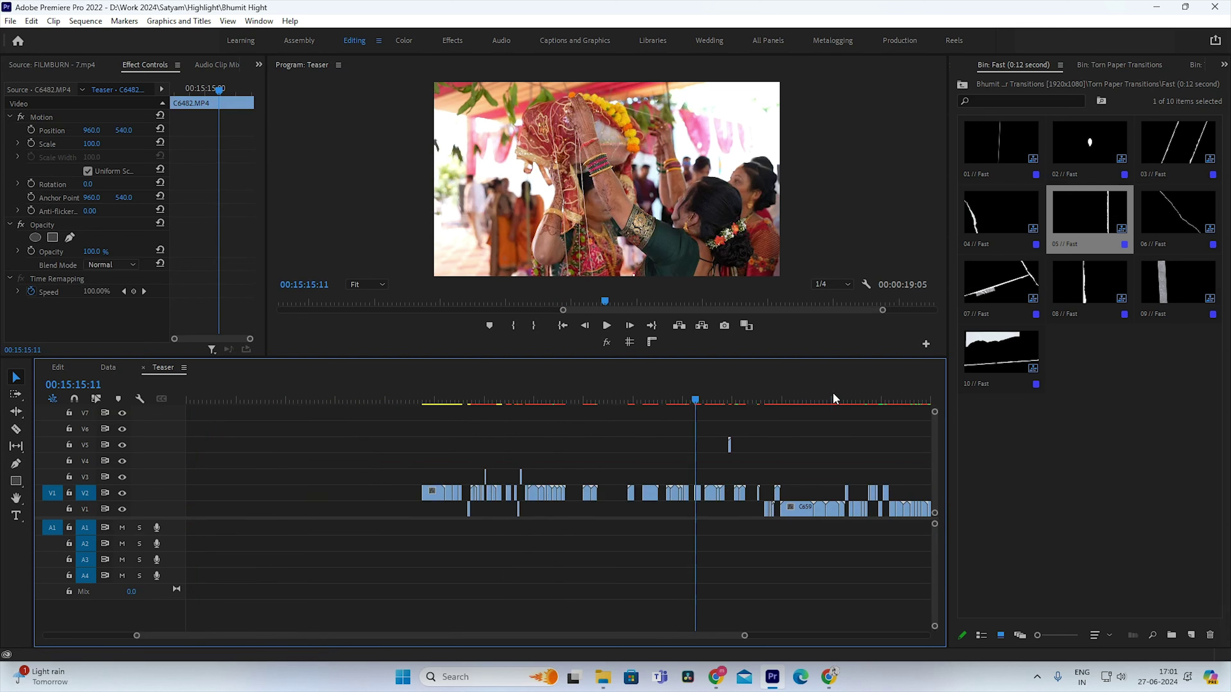
{"action": "left_click", "coordinate": [559, 401]}
{"action": "left_click", "coordinate": [565, 401]}
{"action": "key", "text": "equal"}
{"action": "key", "text": "equal"}
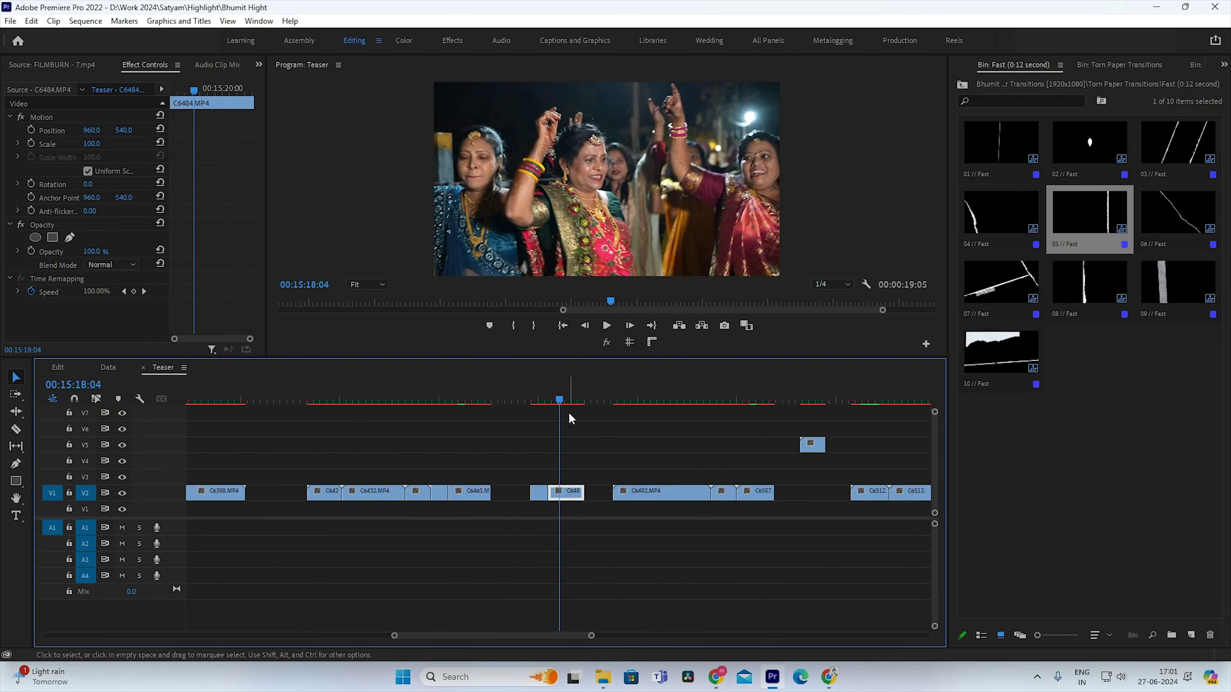
{"action": "left_click", "coordinate": [555, 400]}
{"action": "left_click_drag", "start_coordinate": [554, 398], "coordinate": [537, 485]}
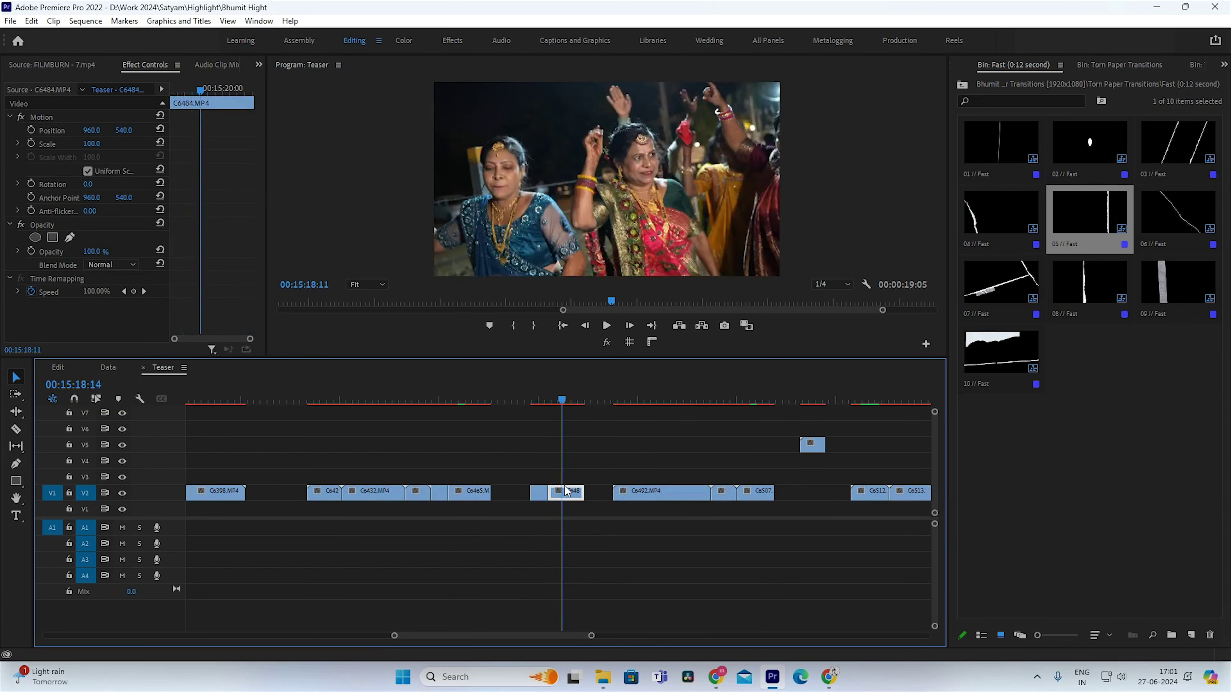
{"action": "left_click_drag", "start_coordinate": [576, 472], "coordinate": [539, 501]}
{"action": "key", "text": "Home"}
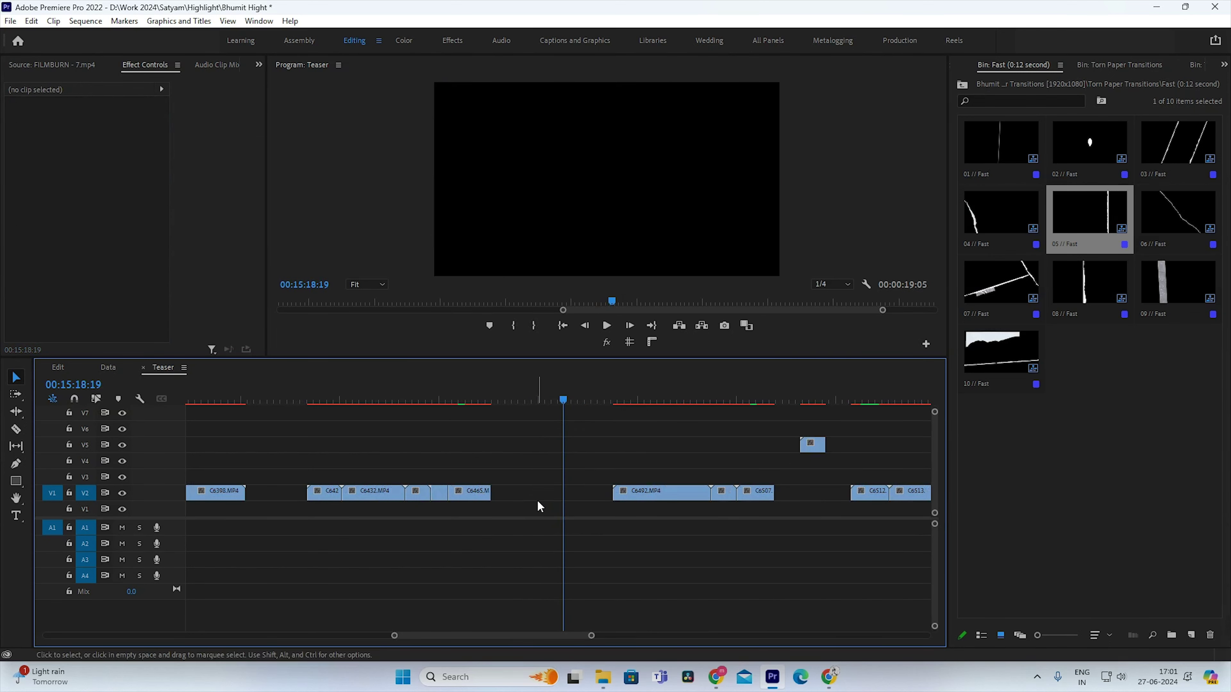
{"action": "key", "text": "backslash"}
Step: Paste the C6482 and C6484 dance clips just after the teaser's end at 00:00:19:12
{"action": "left_click", "coordinate": [312, 400]}
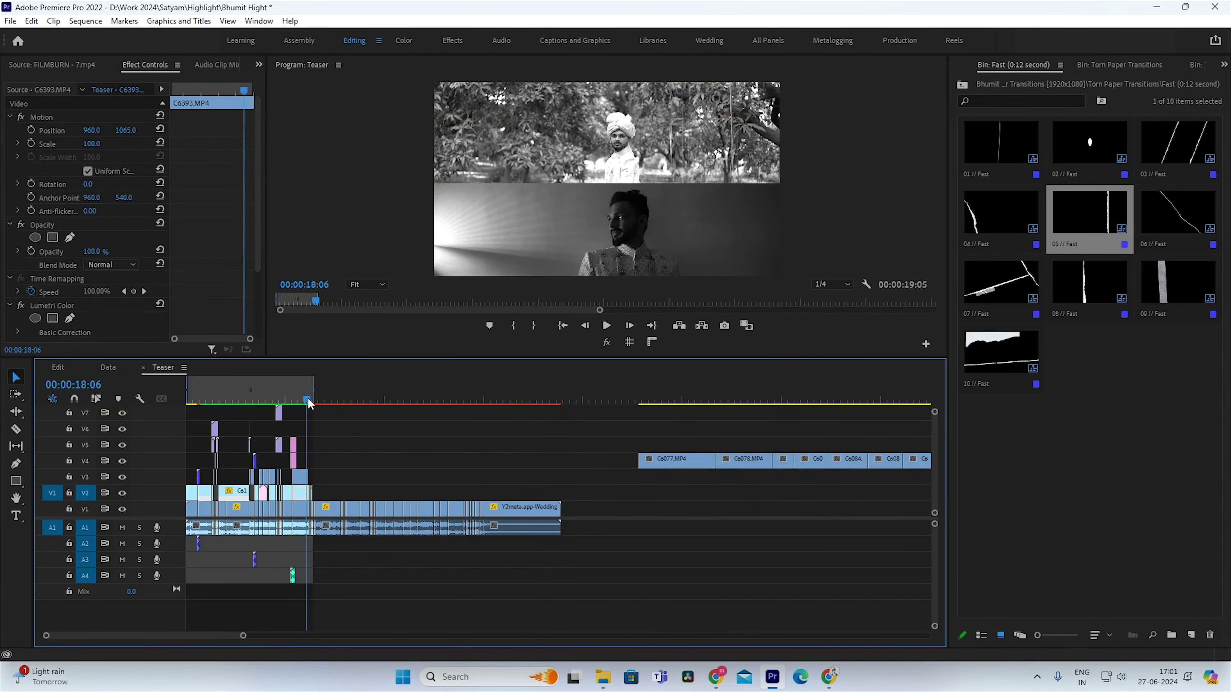
{"action": "key", "text": "="}
{"action": "key", "text": "="}
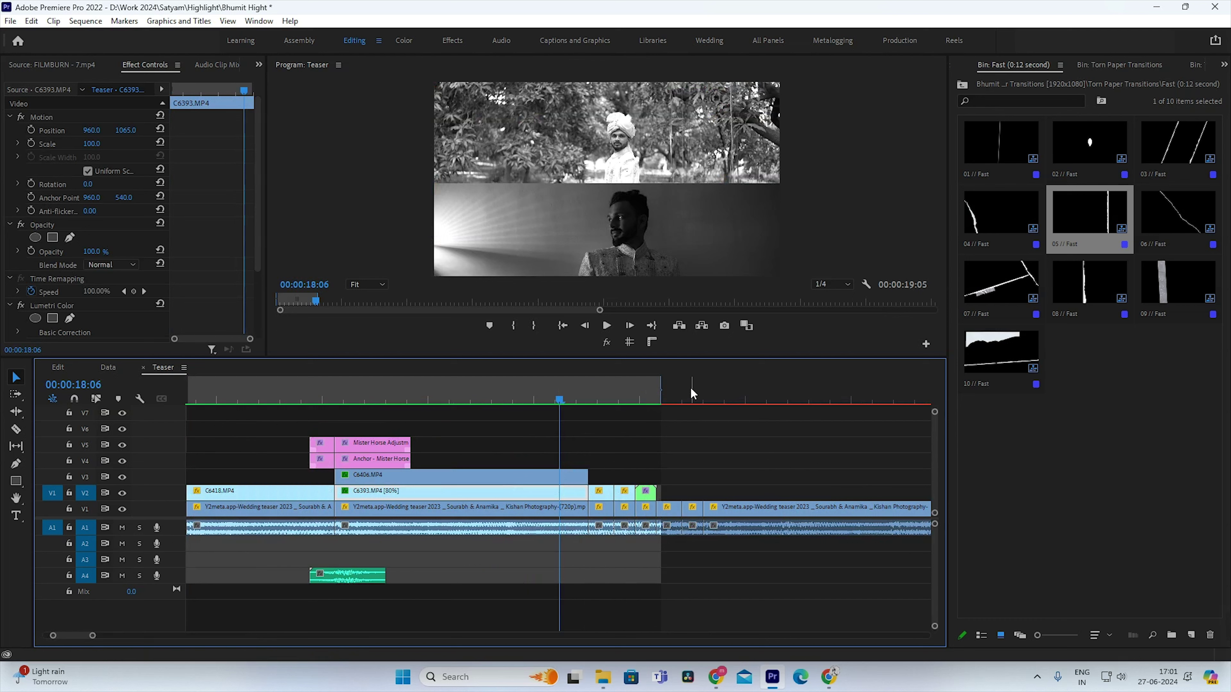
{"action": "left_click", "coordinate": [690, 396]}
{"action": "key", "text": "Down"}
{"action": "key", "text": "Down"}
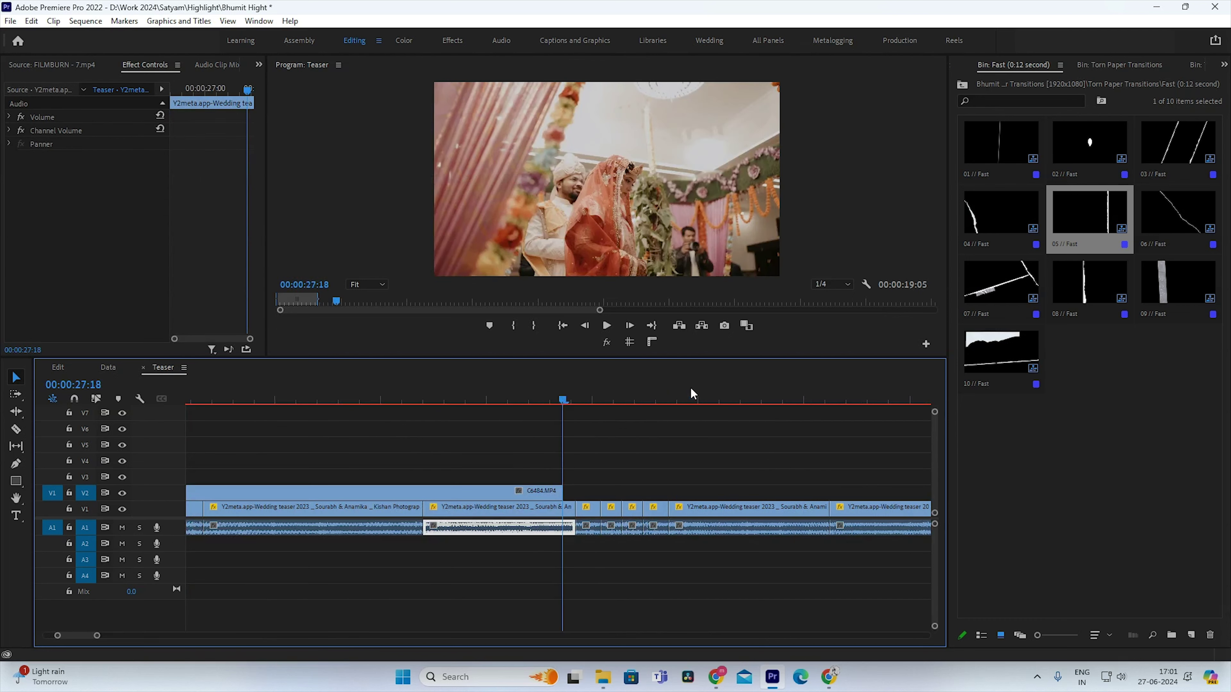
{"action": "key", "text": "minus"}
{"action": "key", "text": "minus"}
{"action": "left_click", "coordinate": [350, 388]}
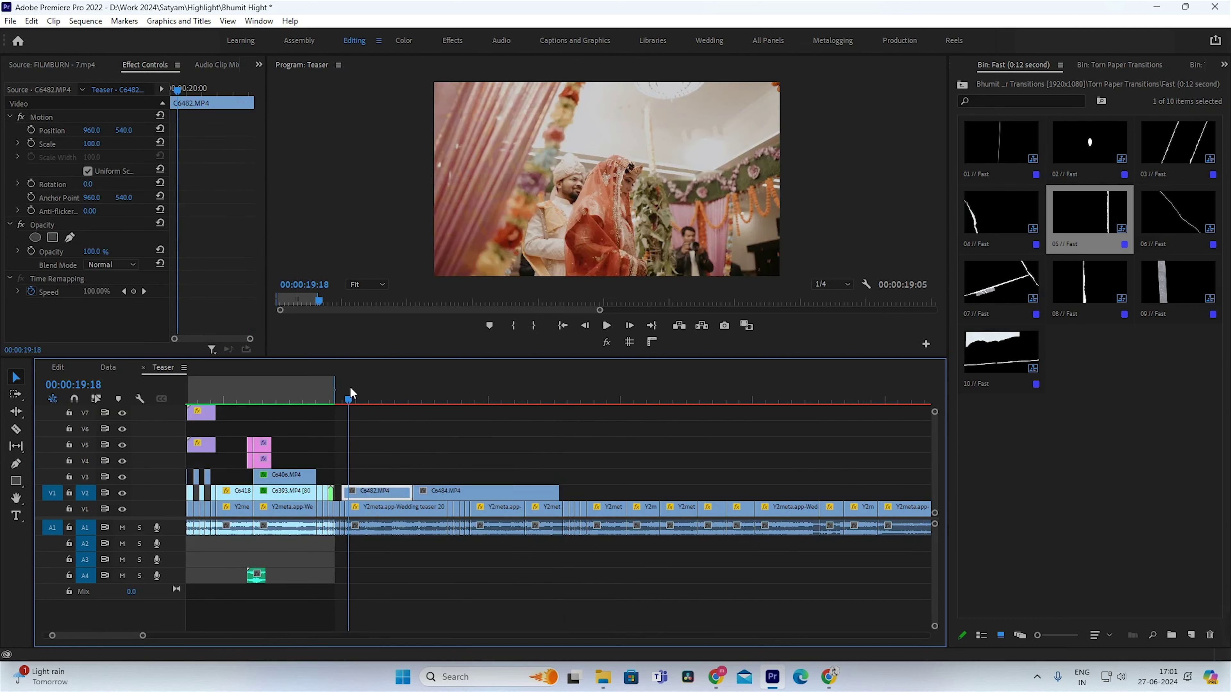
{"action": "key", "text": "="}
Step: Move C6482.MP4 up onto V3 right after the teaser and preview its start
{"action": "left_click", "coordinate": [629, 458]}
{"action": "key", "text": "="}
{"action": "left_click", "coordinate": [616, 444]}
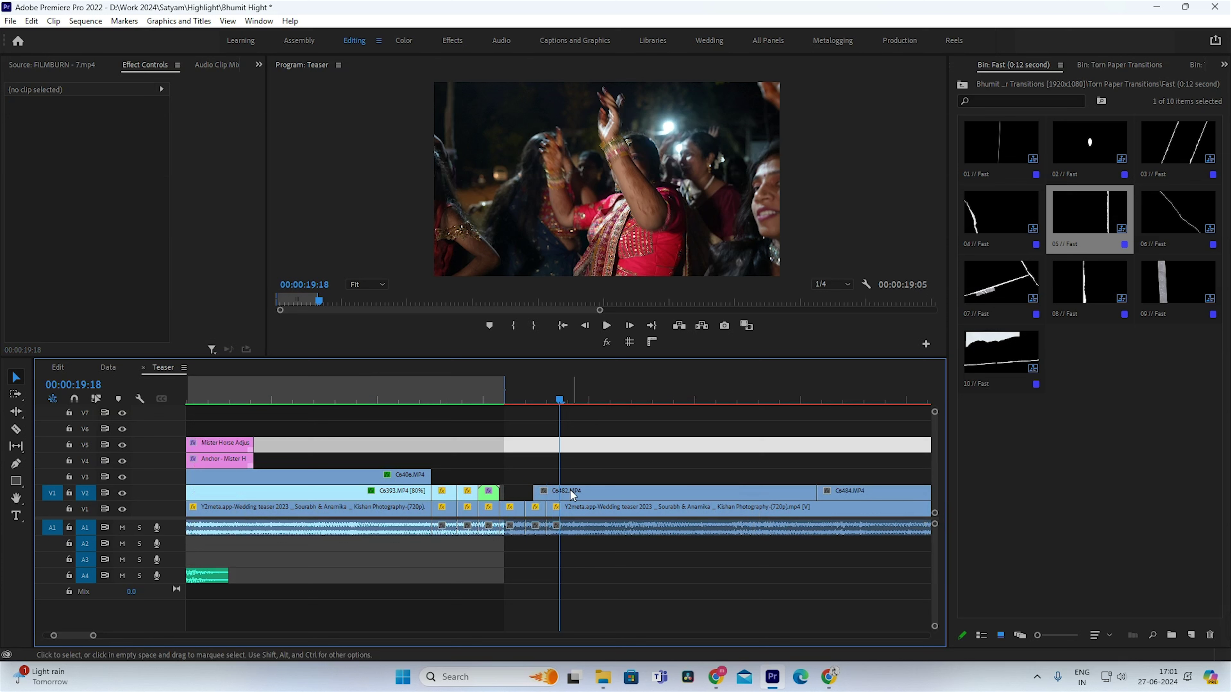
{"action": "left_click_drag", "start_coordinate": [569, 488], "coordinate": [536, 481]}
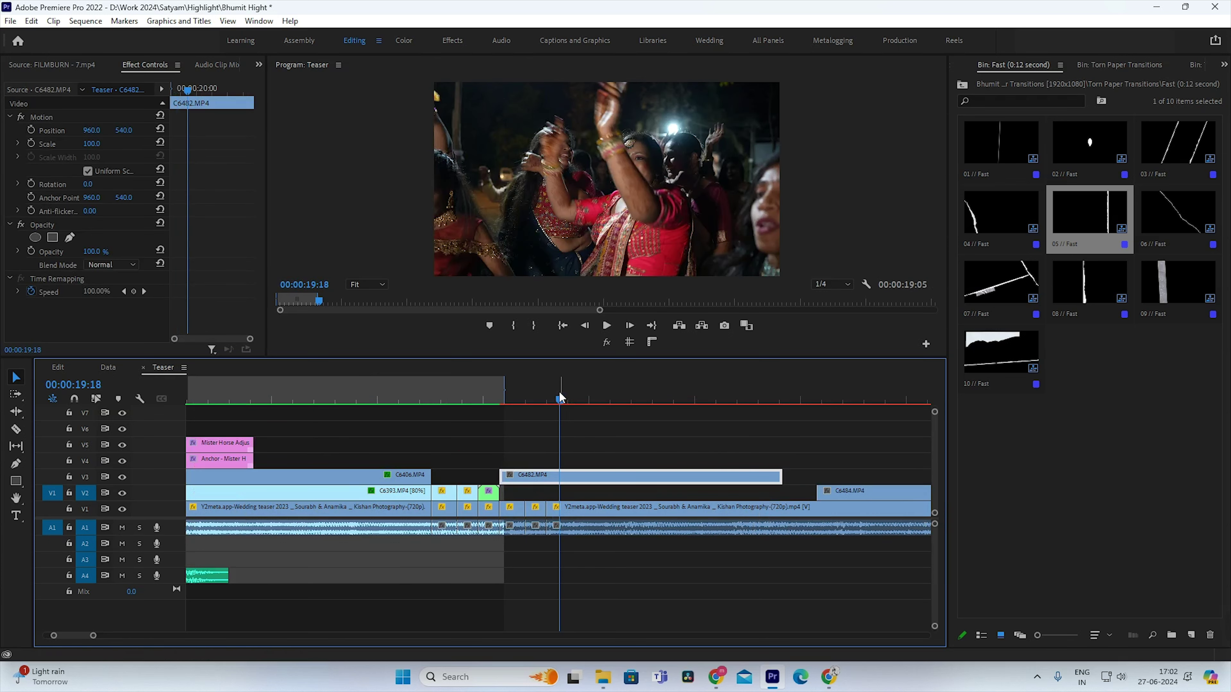
{"action": "mouse_move", "coordinate": [562, 397]}
{"action": "left_mouse_down"}
{"action": "mouse_move", "coordinate": [635, 472]}
{"action": "mouse_move", "coordinate": [517, 478]}
{"action": "left_mouse_up"}
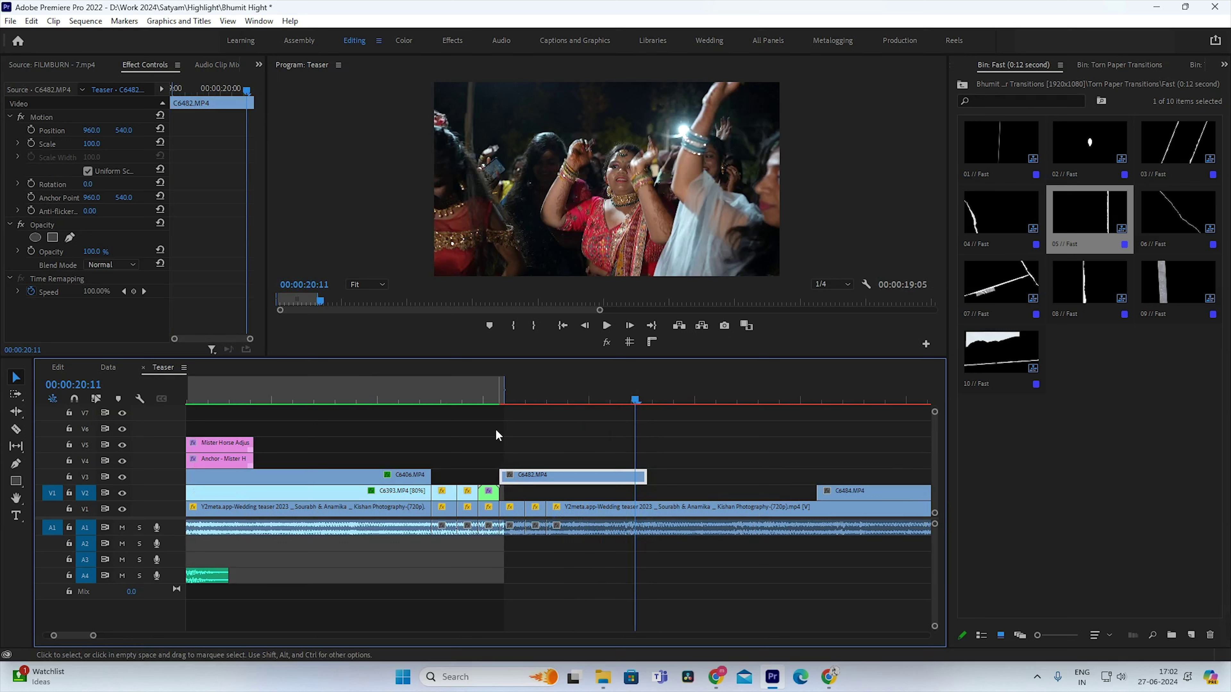
{"action": "left_click_drag", "start_coordinate": [483, 400], "coordinate": [507, 401]}
Step: Trim C6482.MP4's tail so it ends at 00:00:19:10
{"action": "key", "text": "Right"}
{"action": "key", "text": "Right"}
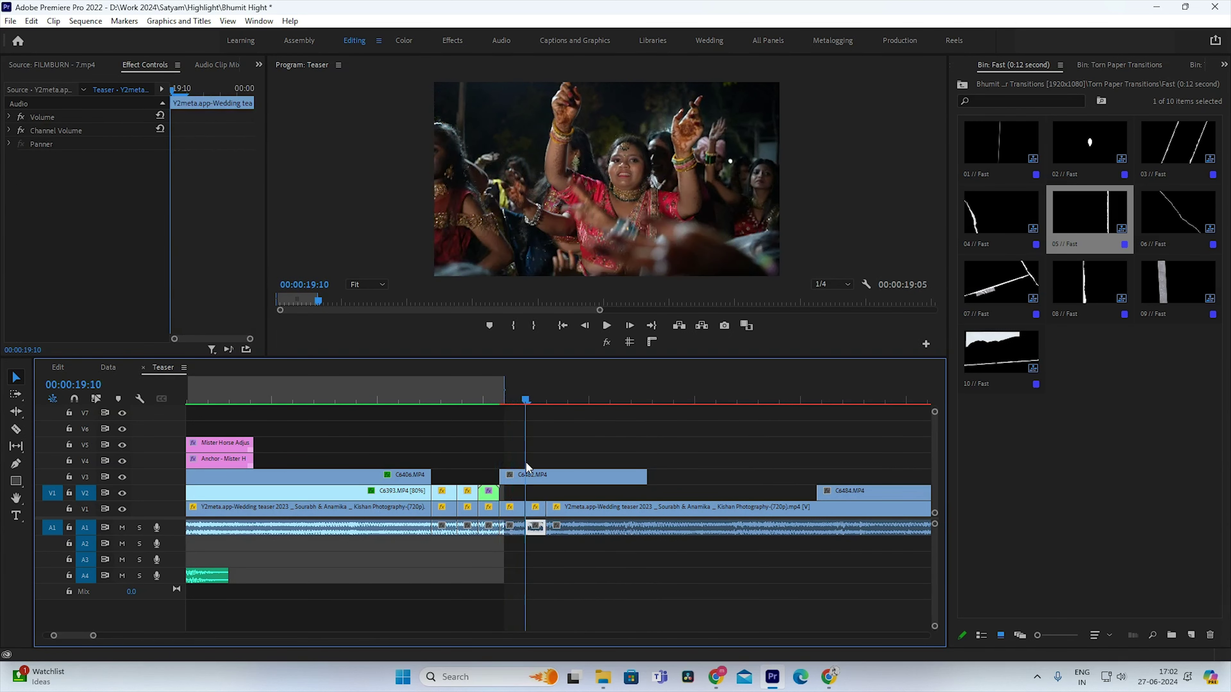
{"action": "key", "text": "Right"}
{"action": "key", "text": "Right"}
{"action": "left_click", "coordinate": [539, 474]}
{"action": "key", "text": "ctrl+k"}
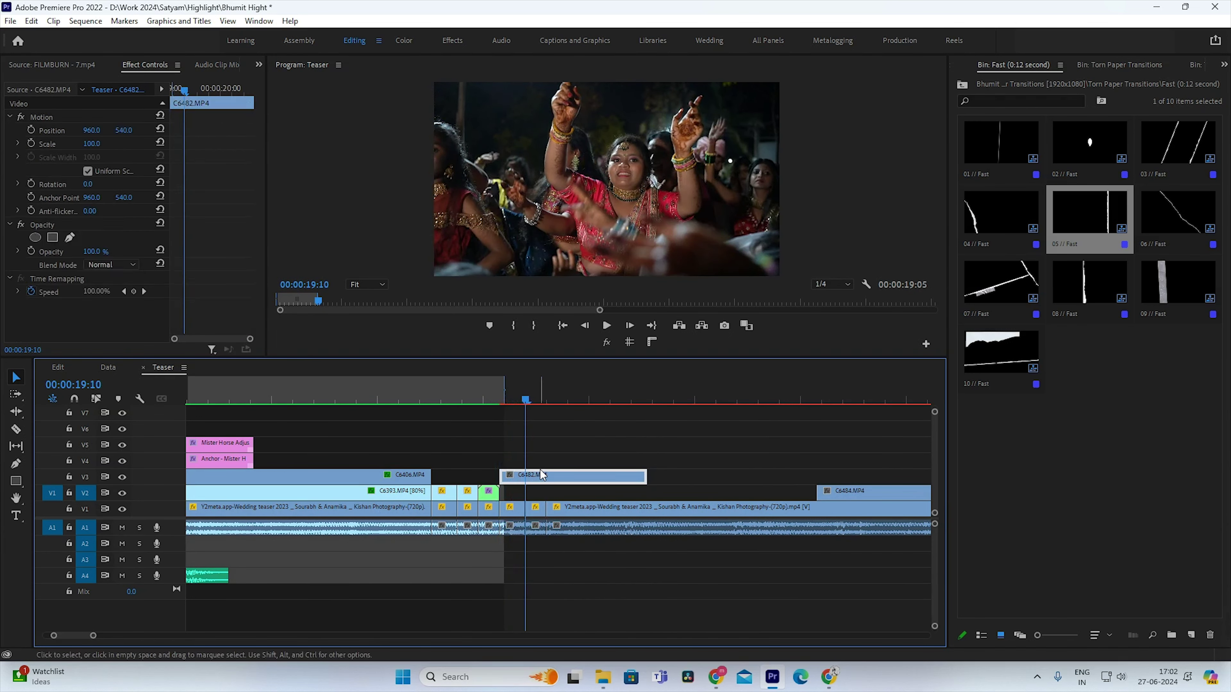
{"action": "left_click", "coordinate": [553, 480]}
{"action": "key", "text": "Delete"}
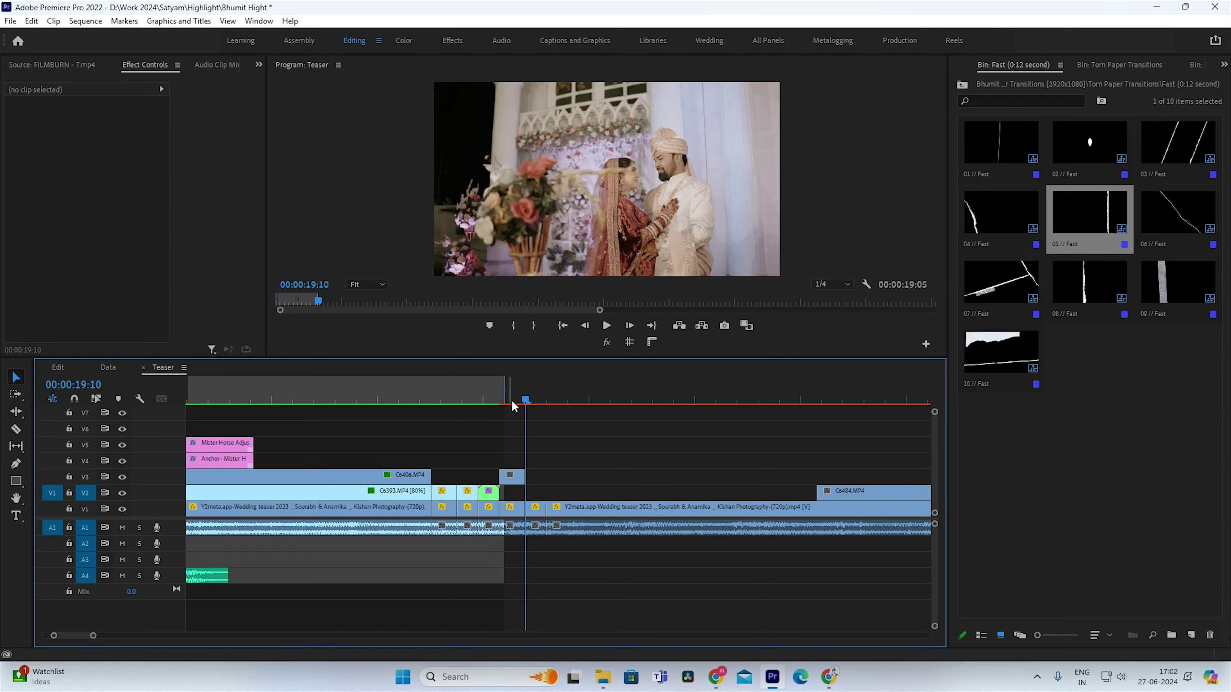
{"action": "left_click_drag", "start_coordinate": [511, 400], "coordinate": [508, 400]}
Step: Keyframe C6482's Scale from 100 up to about 124, moving the end keyframe later
{"action": "left_click", "coordinate": [514, 477]}
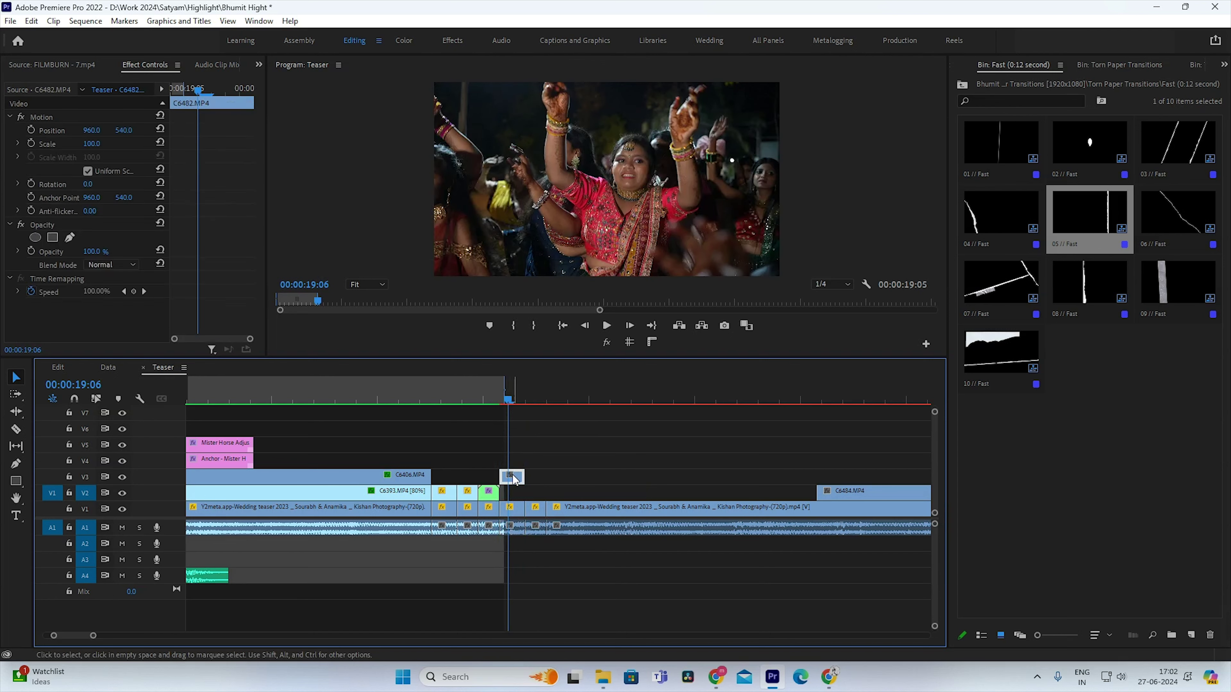
{"action": "left_click", "coordinate": [31, 143]}
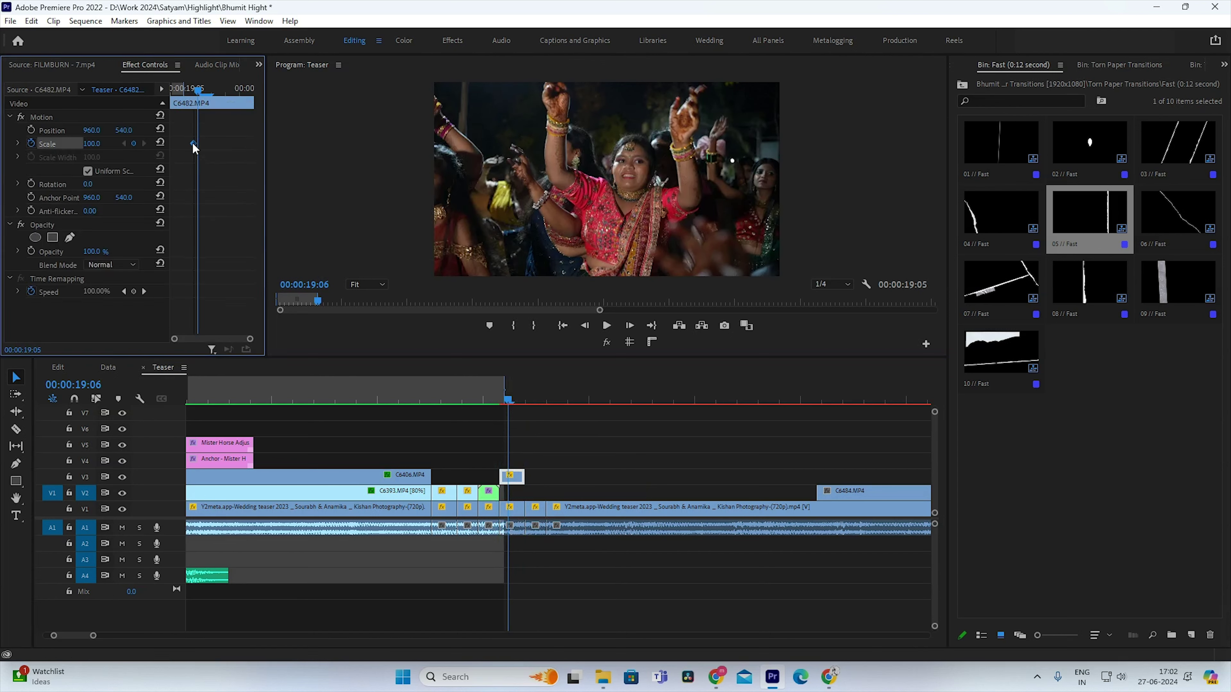
{"action": "left_click_drag", "start_coordinate": [92, 144], "coordinate": [102, 143]}
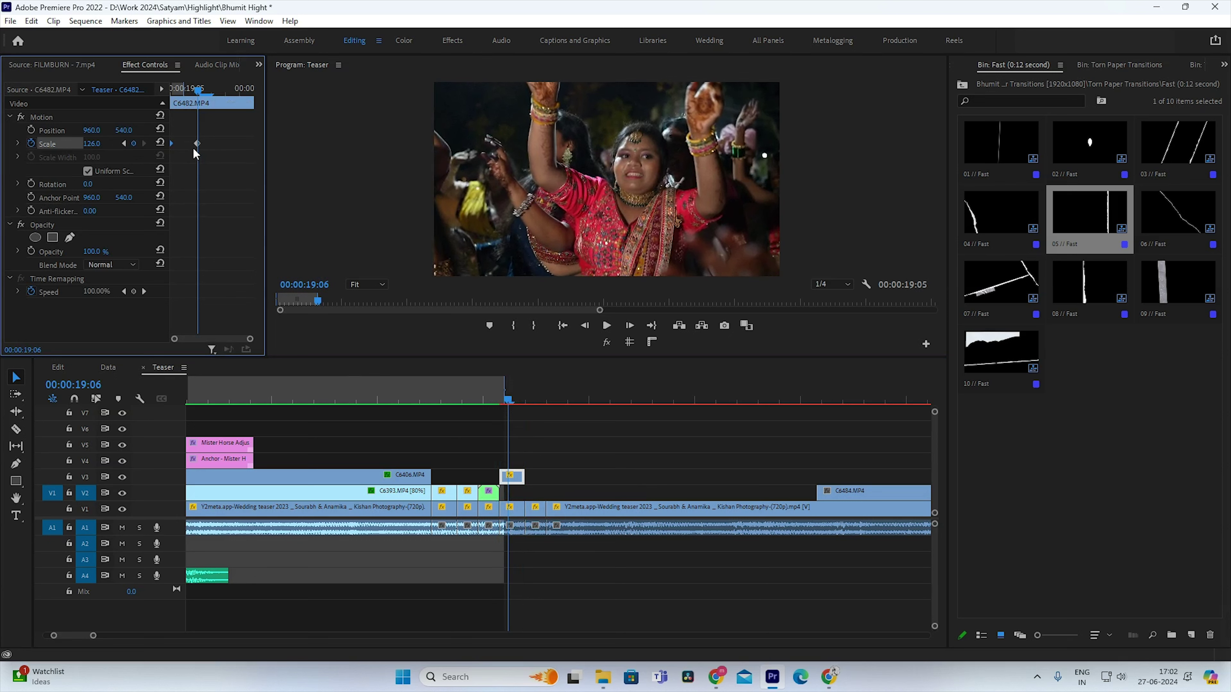
{"action": "left_click_drag", "start_coordinate": [197, 143], "coordinate": [252, 143]}
Step: Apply Ease In and Ease Out to the Scale keyframes and check the zoom
{"action": "right_click", "coordinate": [255, 143]}
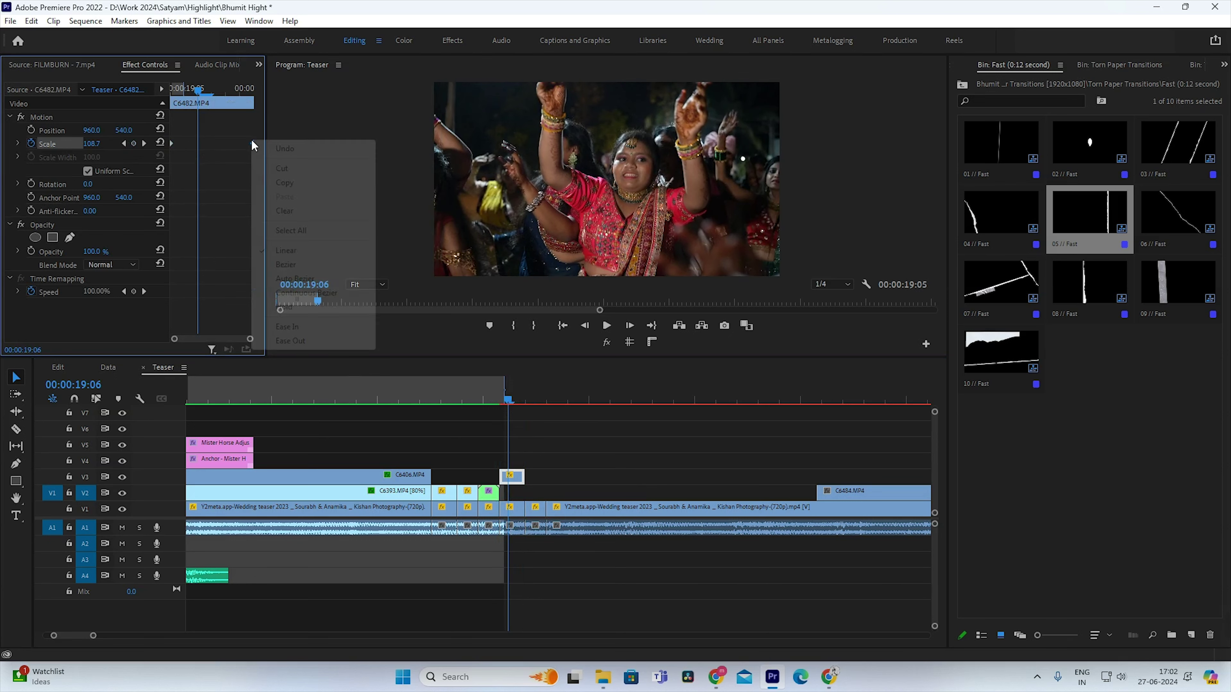
{"action": "left_click", "coordinate": [291, 325]}
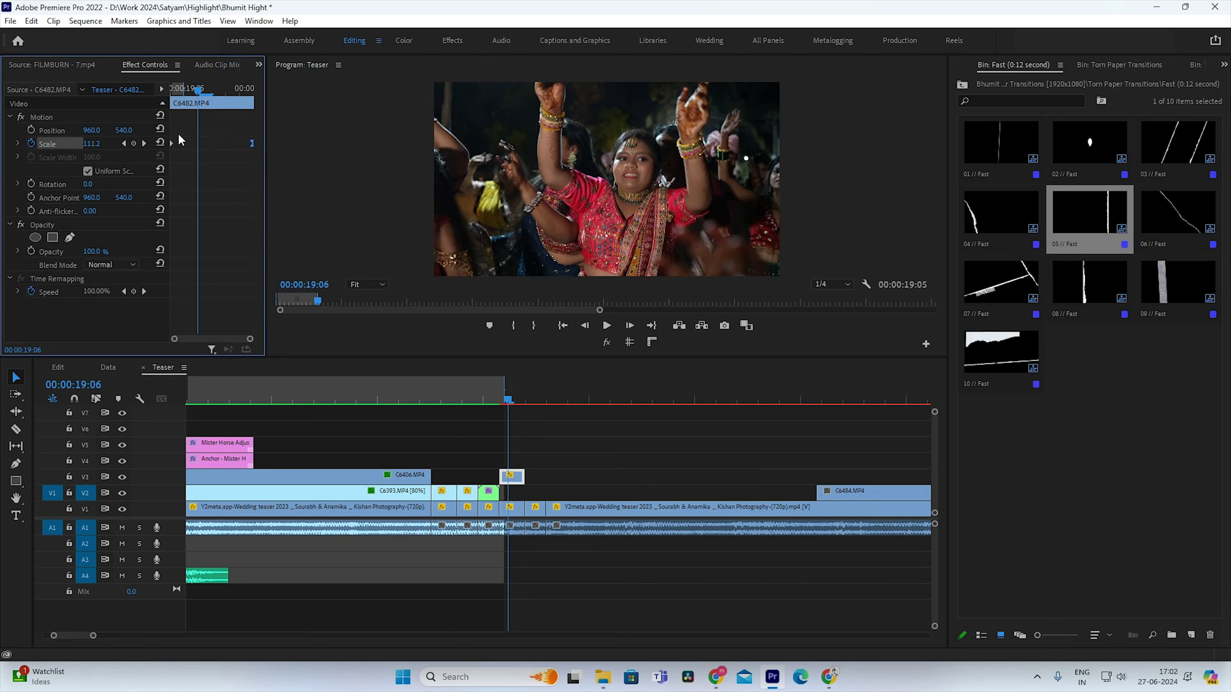
{"action": "right_click", "coordinate": [171, 145]}
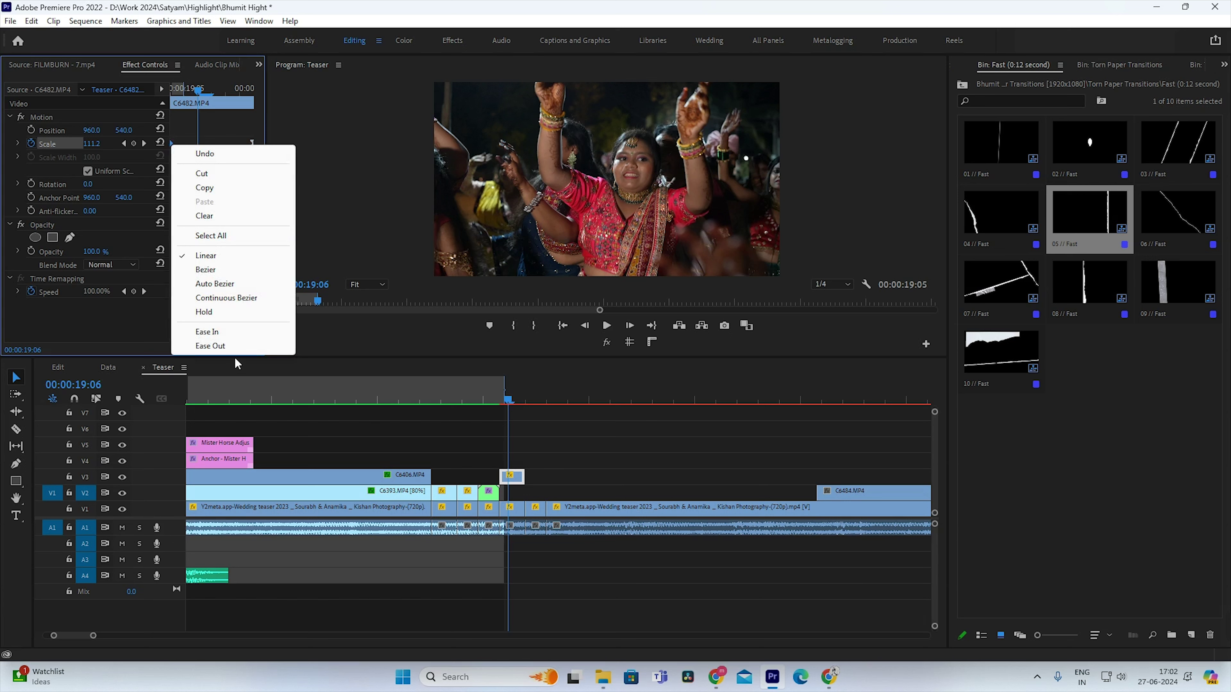
{"action": "left_click", "coordinate": [227, 347]}
{"action": "mouse_move", "coordinate": [199, 88]}
{"action": "left_mouse_down"}
{"action": "mouse_move", "coordinate": [189, 99]}
{"action": "mouse_move", "coordinate": [248, 104]}
{"action": "left_mouse_up"}
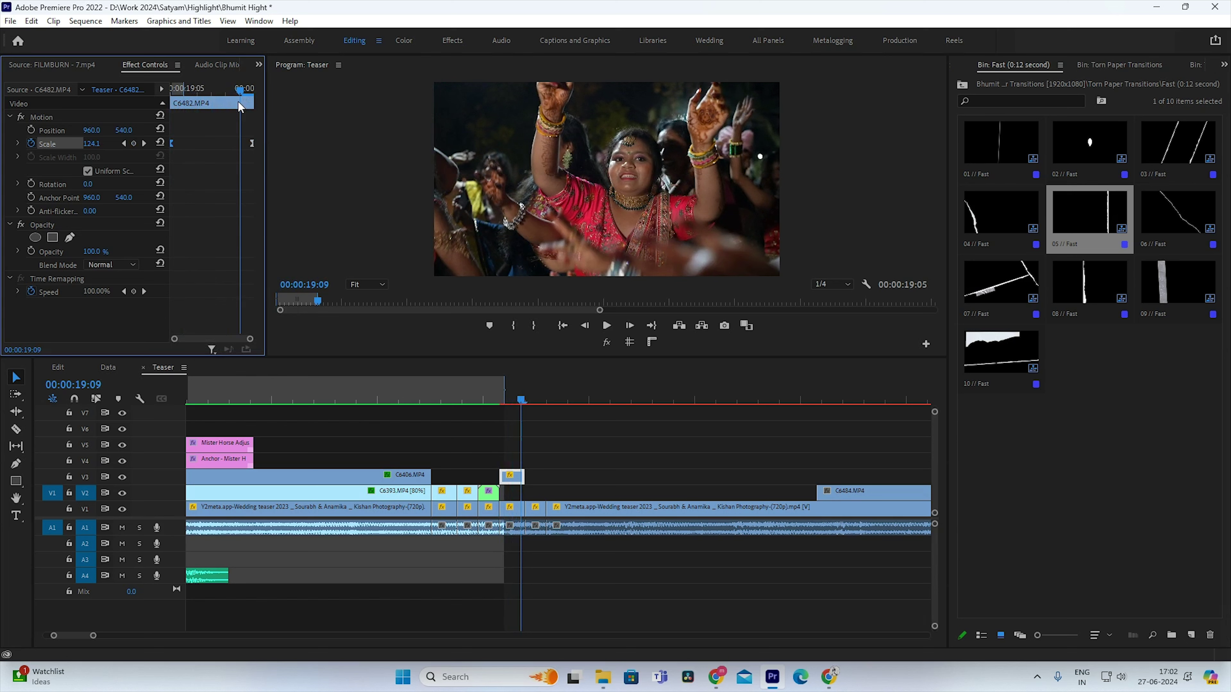
{"action": "left_click", "coordinate": [1114, 683]}
{"action": "mouse_move", "coordinate": [1077, 603]}
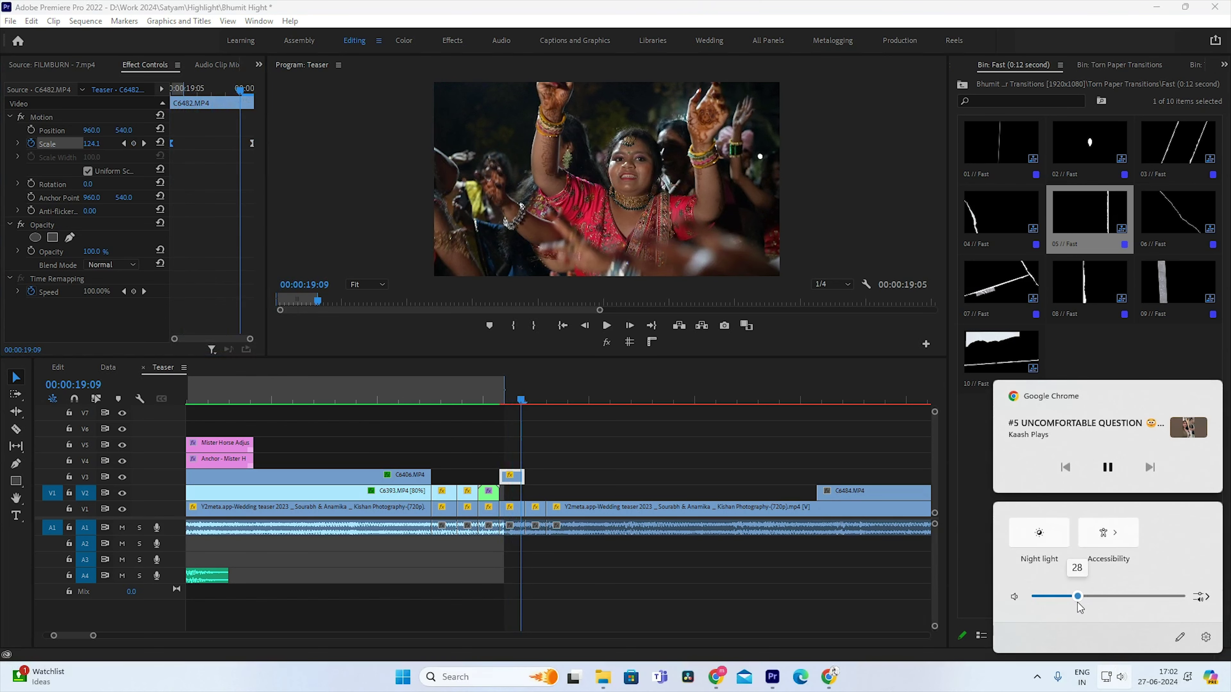
{"action": "left_click", "coordinate": [662, 478]}
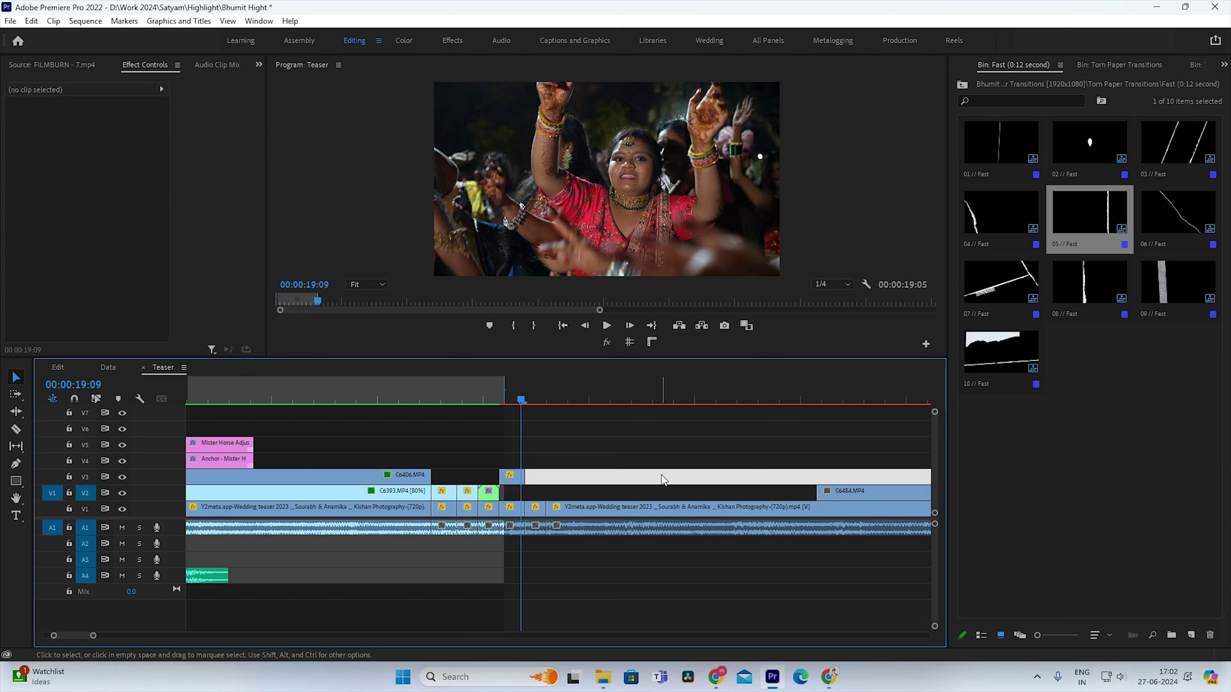
Step: Slide C6484.MP4 left on V2 right after C6482 and preview the cut with A1 muted
{"action": "left_click", "coordinate": [710, 436]}
{"action": "scroll", "coordinate": [709, 437], "scroll_direction": "up", "scroll_amount": 2}
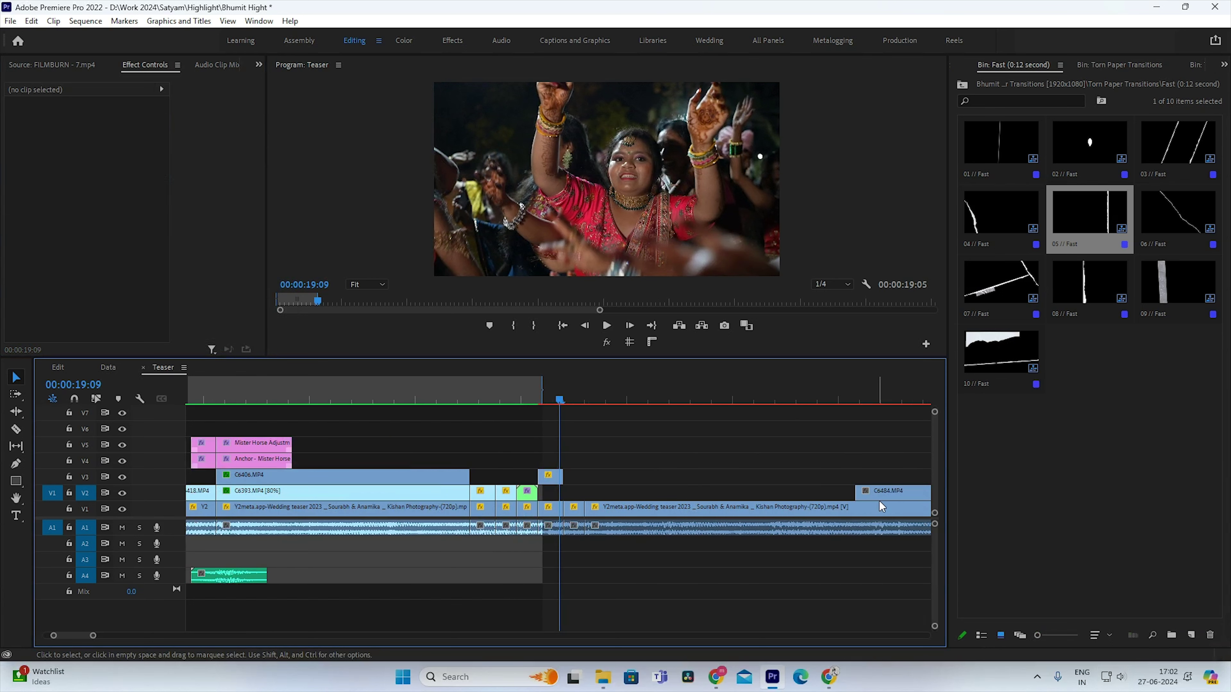
{"action": "left_click_drag", "start_coordinate": [879, 500], "coordinate": [596, 478]}
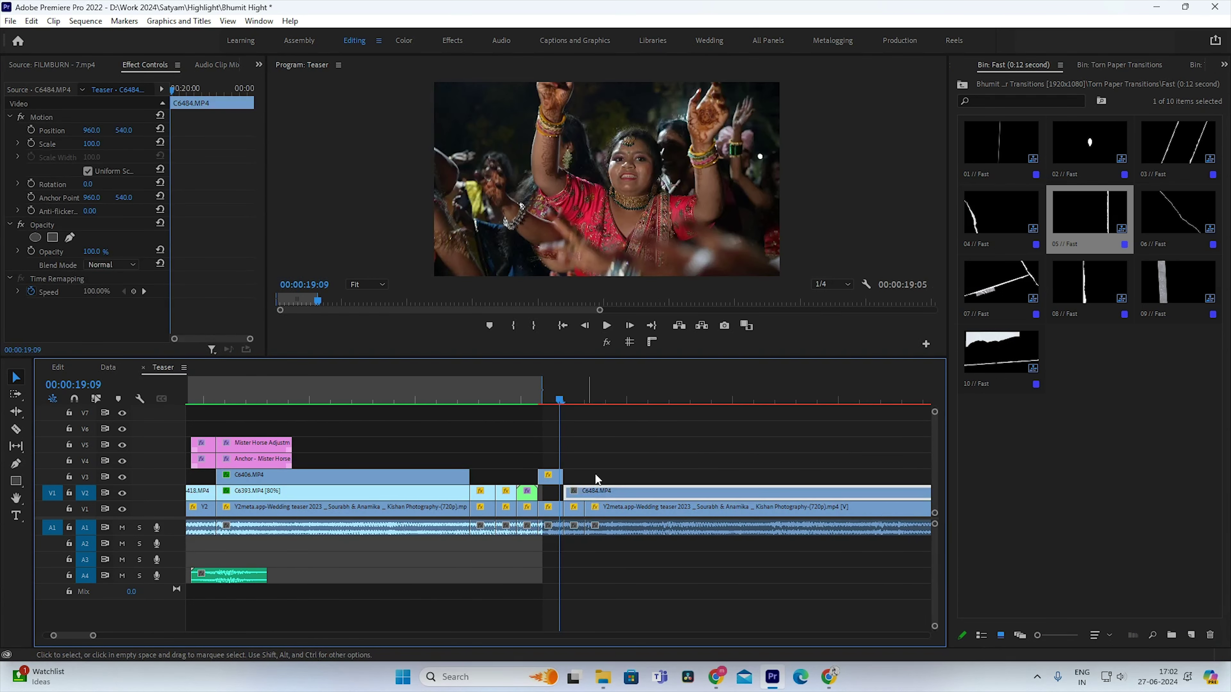
{"action": "left_click", "coordinate": [572, 399]}
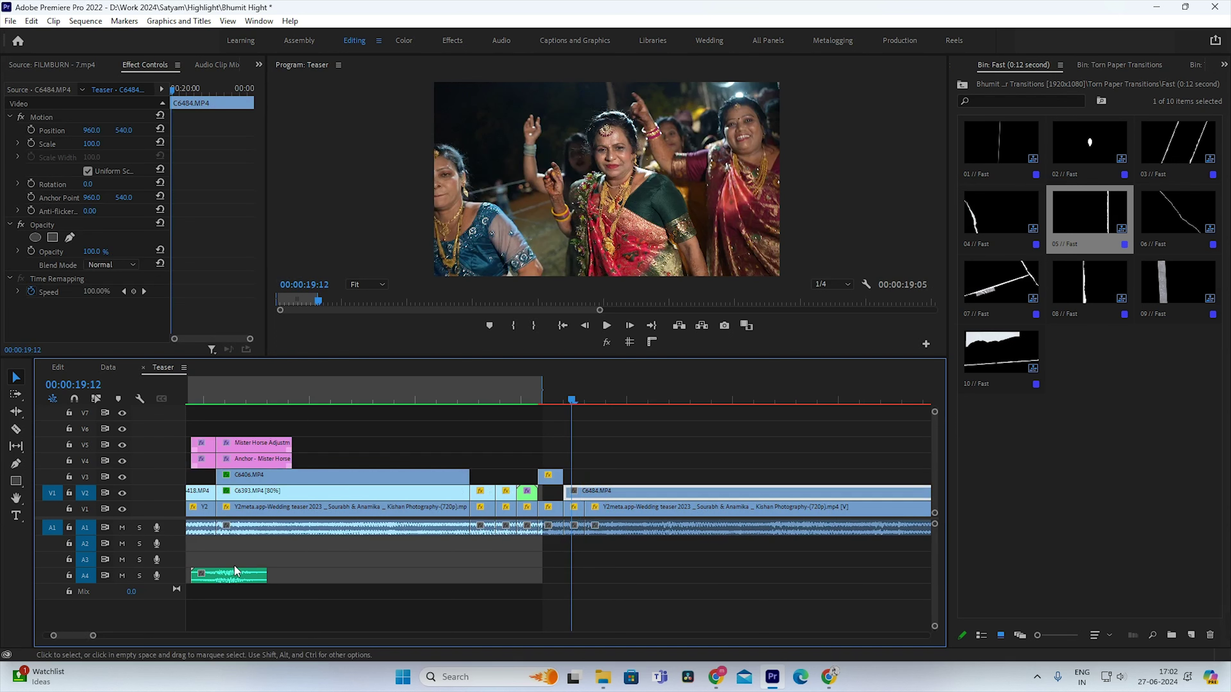
{"action": "left_click", "coordinate": [122, 527]}
{"action": "key", "text": "space"}
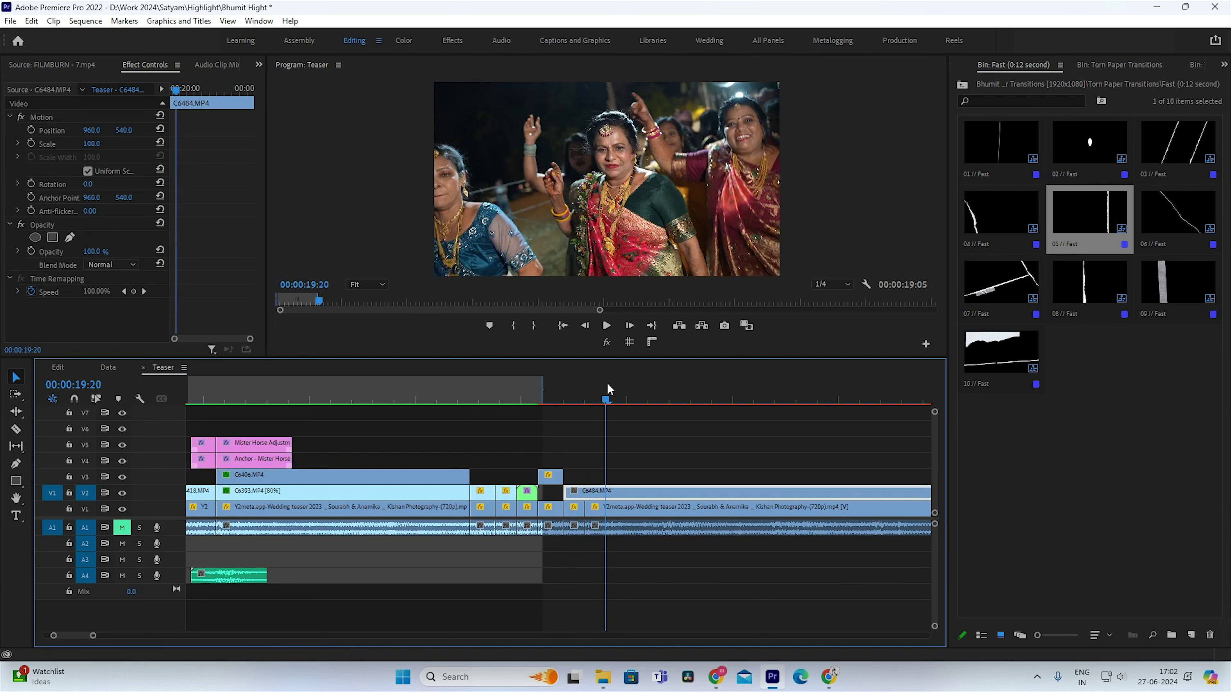
{"action": "left_click_drag", "start_coordinate": [705, 479], "coordinate": [598, 500]}
Step: Split C6484.MP4 at 00:00:19:15 and delete the trailing part
{"action": "key", "text": "ctrl+k"}
{"action": "key", "text": "Delete"}
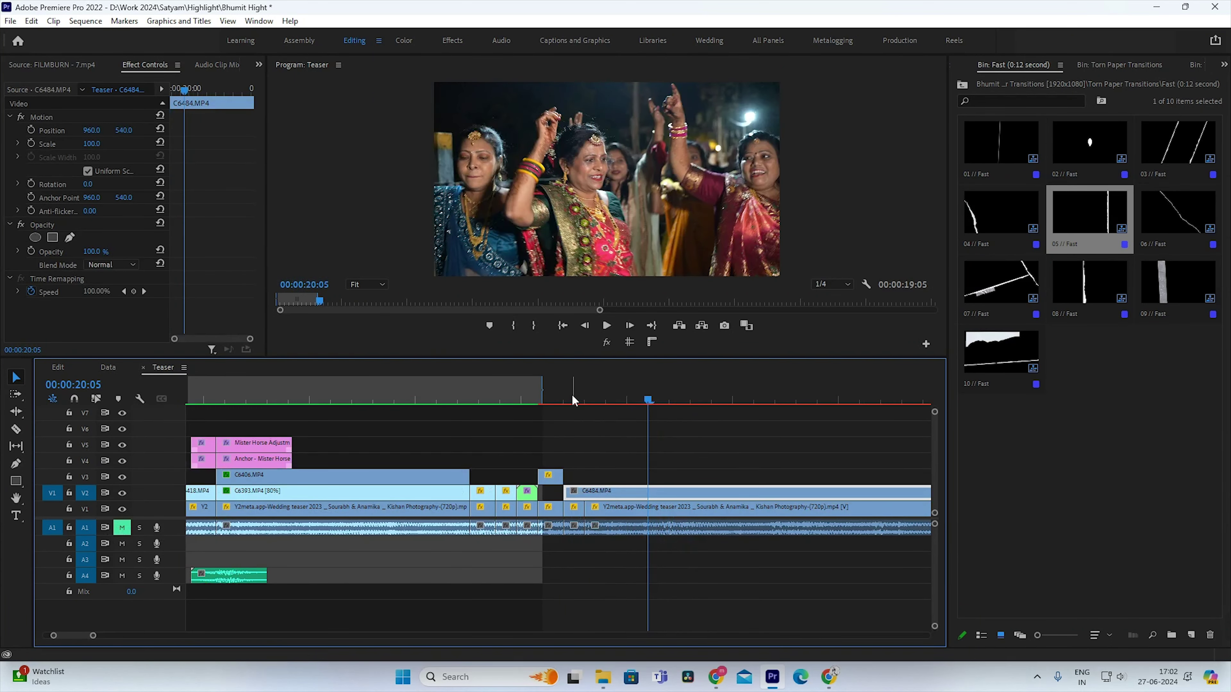
{"action": "left_click", "coordinate": [572, 402]}
{"action": "left_click", "coordinate": [122, 527]}
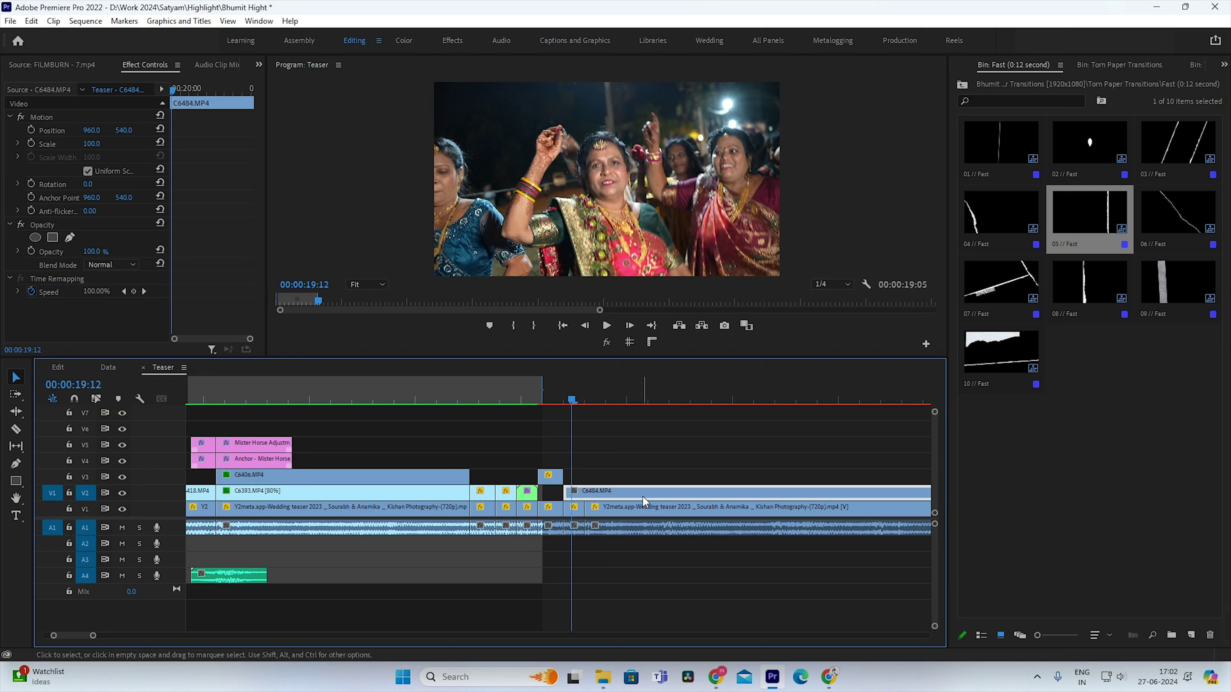
{"action": "key", "text": "="}
{"action": "left_click_drag", "start_coordinate": [540, 401], "coordinate": [584, 401]}
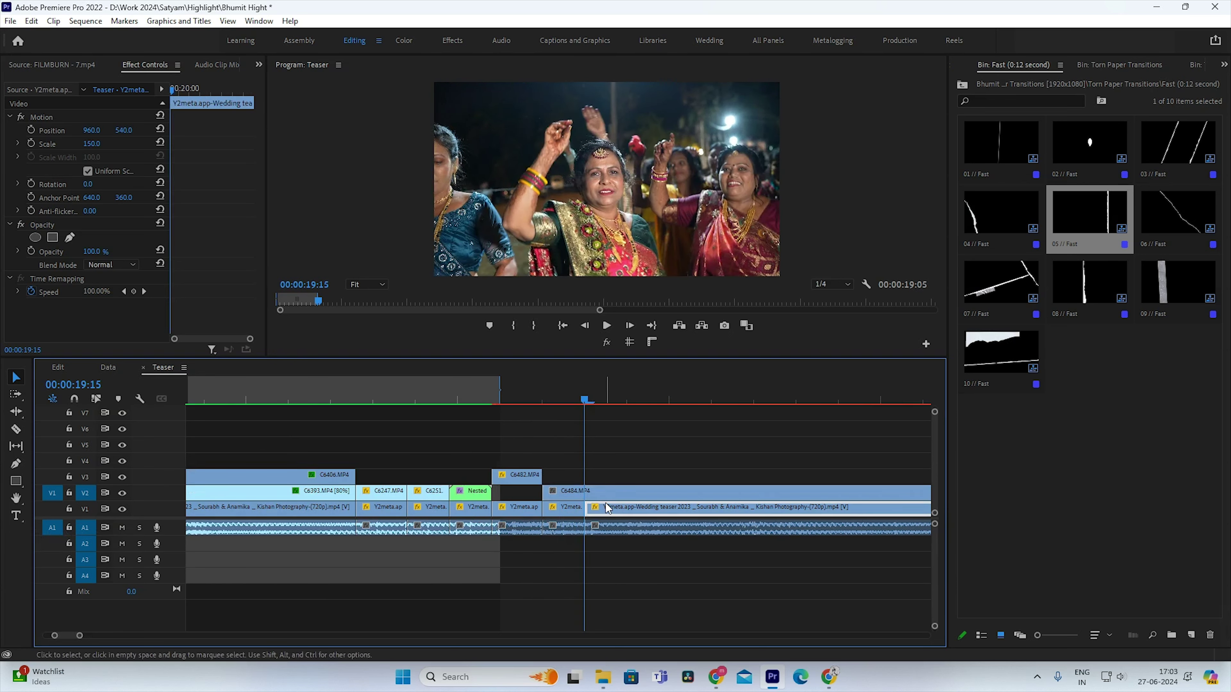
{"action": "key", "text": "ctrl+k"}
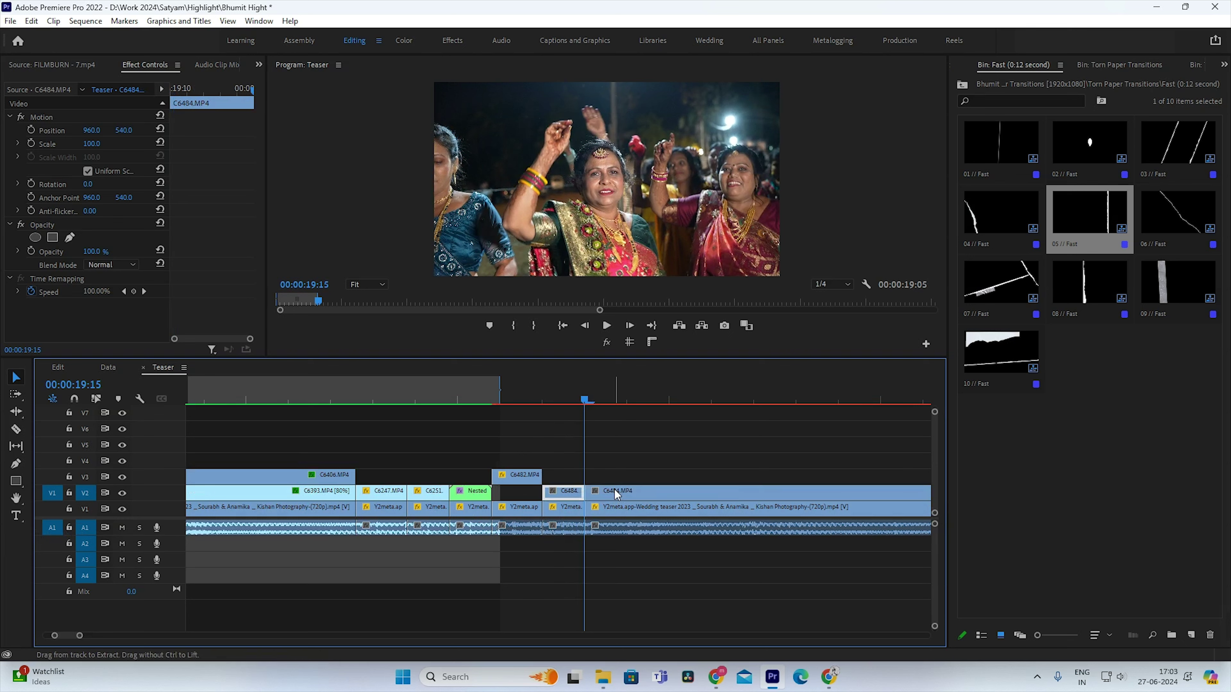
{"action": "key", "text": "Delete"}
Step: Keyframe C6484's Scale from 100 at its start to about 120, then play back the zoom
{"action": "left_click", "coordinate": [559, 393]}
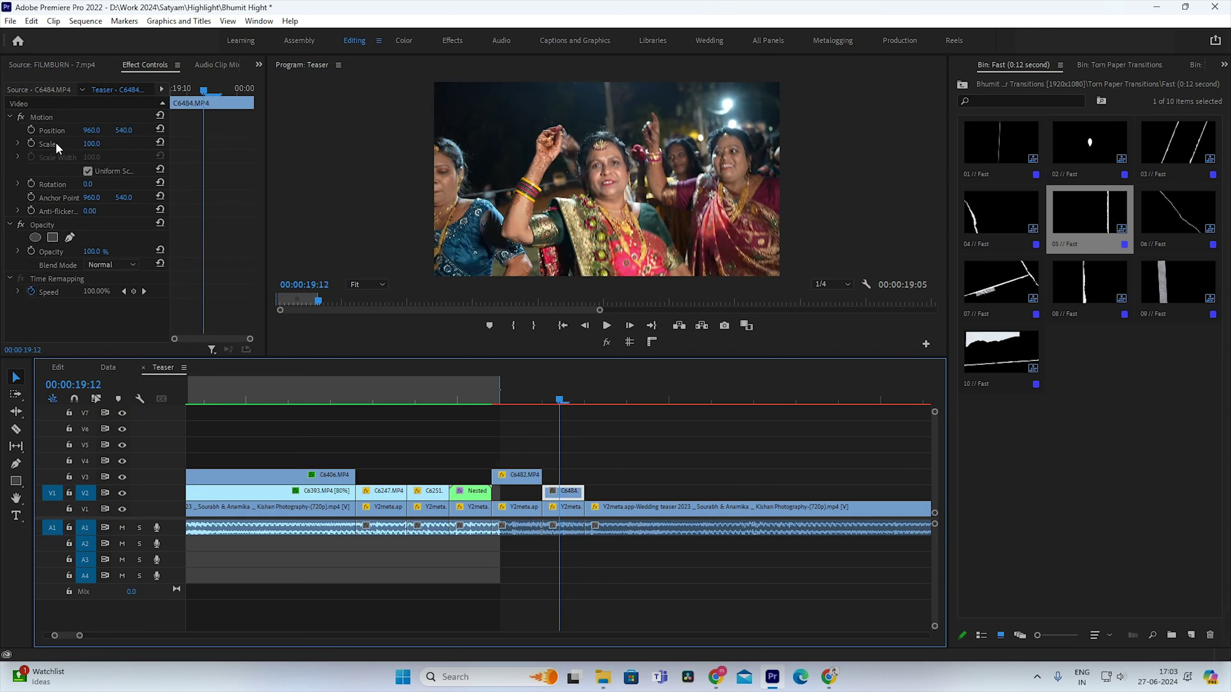
{"action": "left_click", "coordinate": [38, 152]}
{"action": "left_click", "coordinate": [31, 144]}
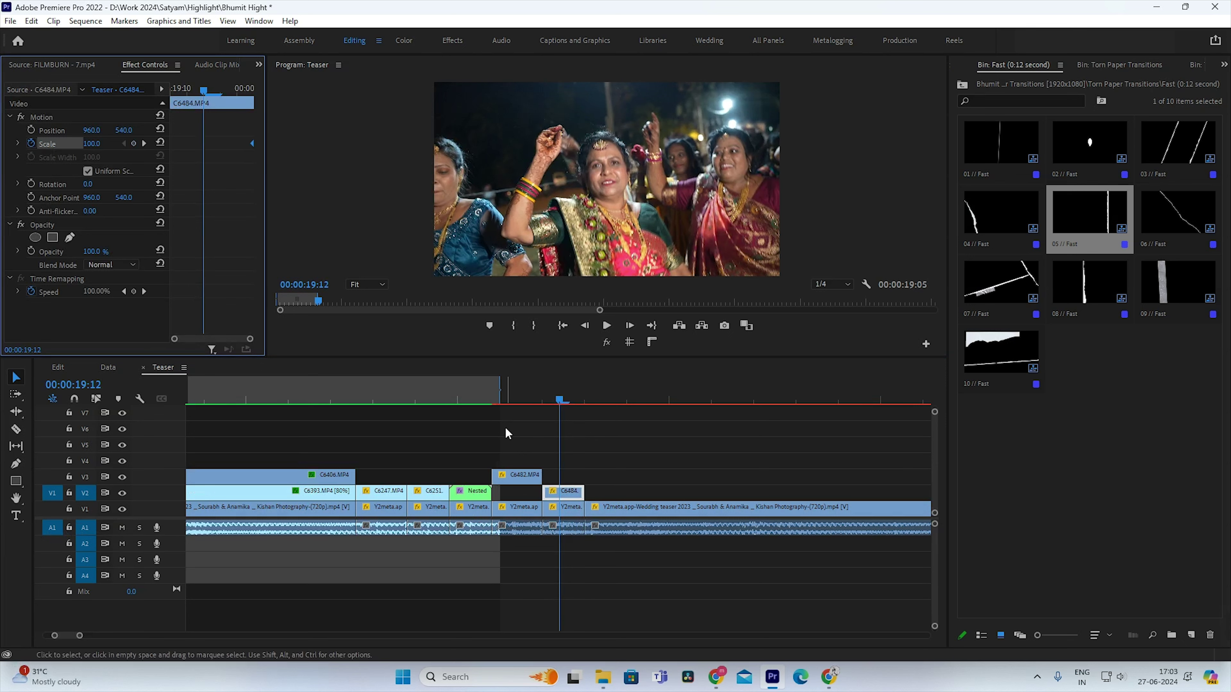
{"action": "left_click", "coordinate": [517, 399]}
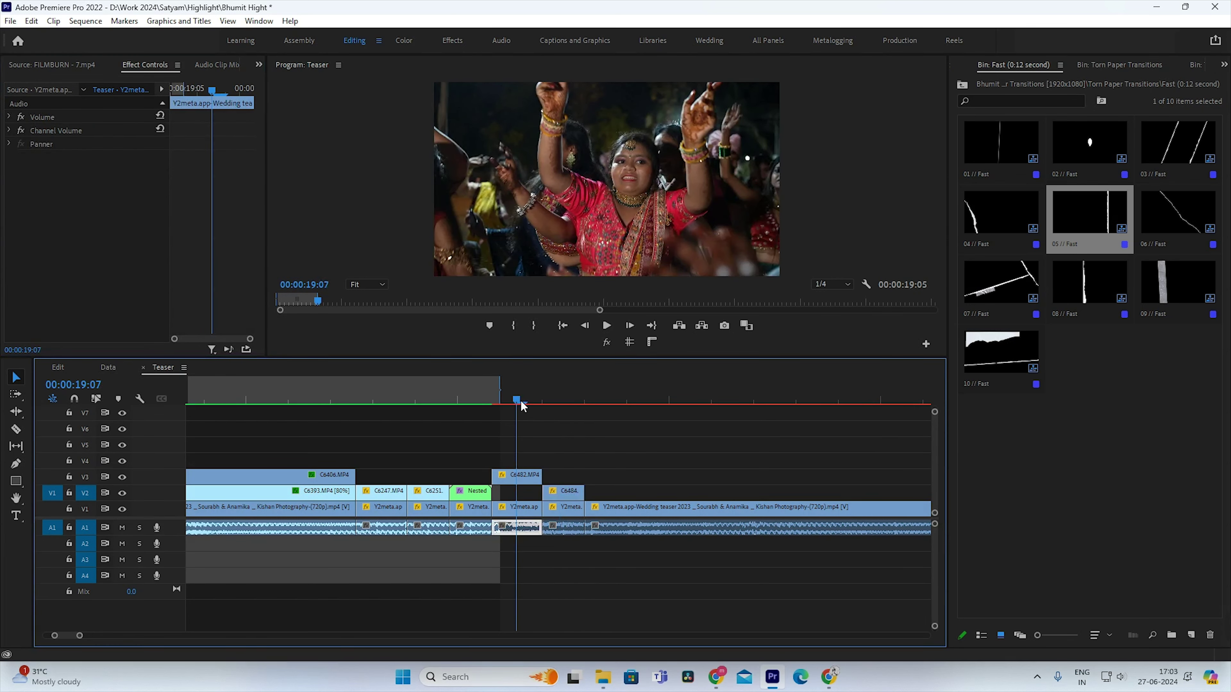
{"action": "left_click", "coordinate": [550, 401]}
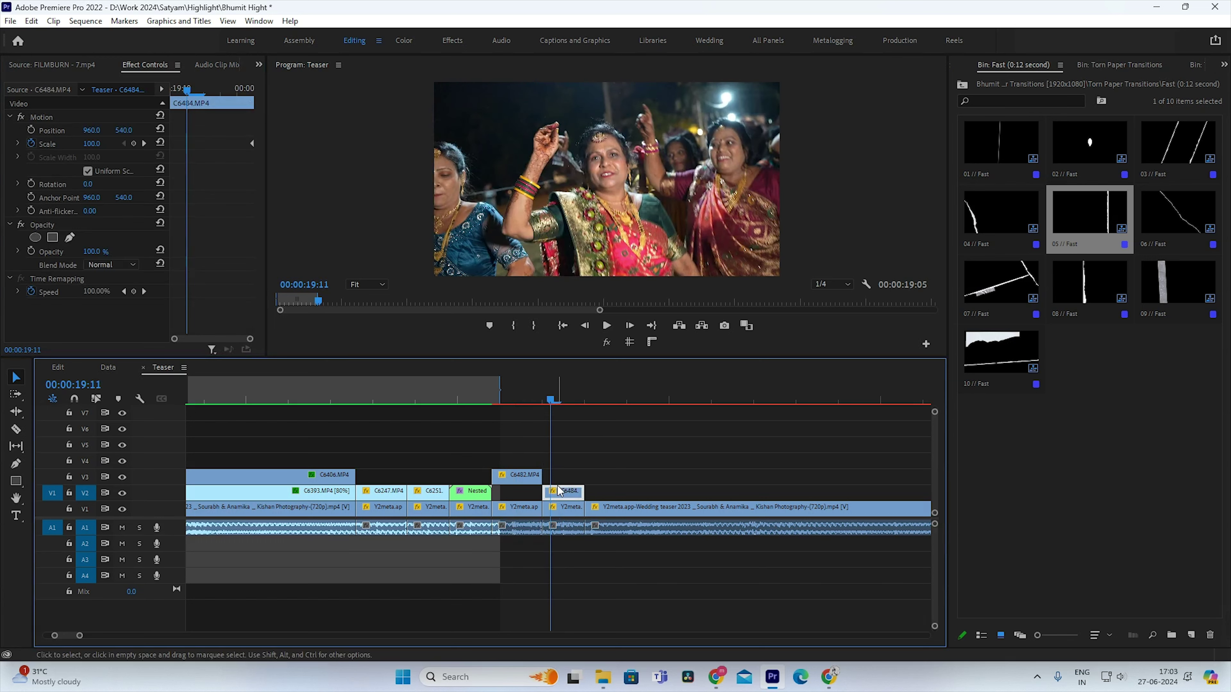
{"action": "left_click_drag", "start_coordinate": [91, 144], "coordinate": [111, 145]}
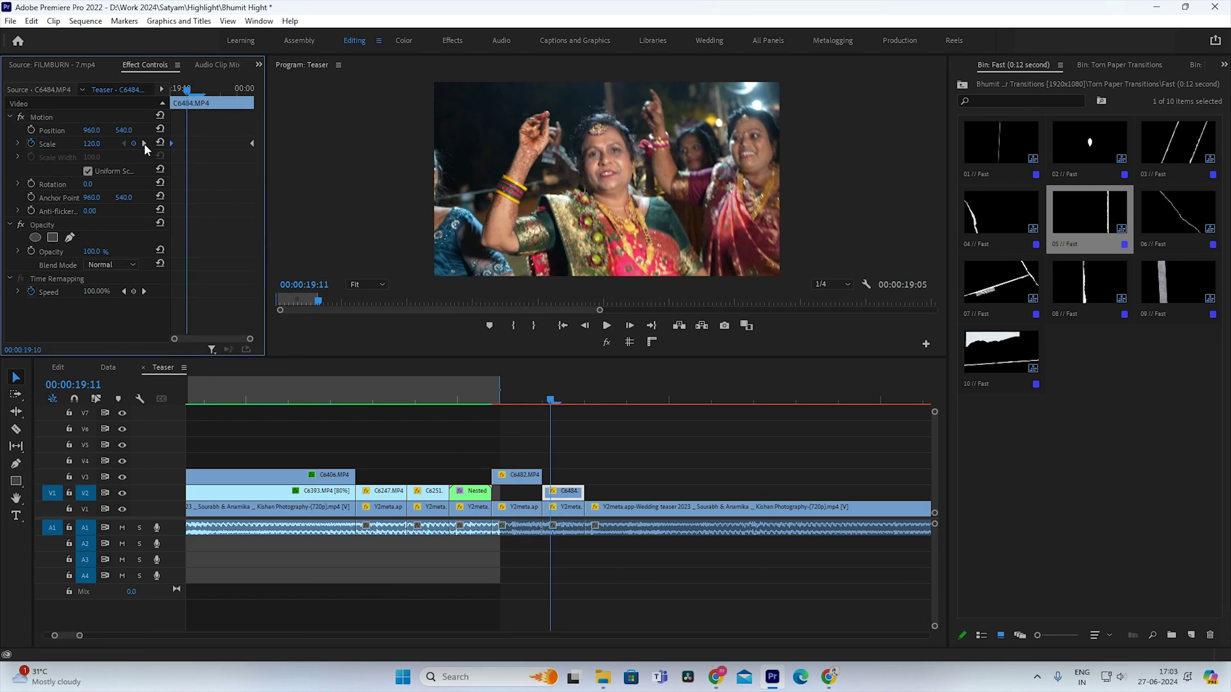
{"action": "left_click", "coordinate": [169, 88]}
{"action": "key", "text": "space"}
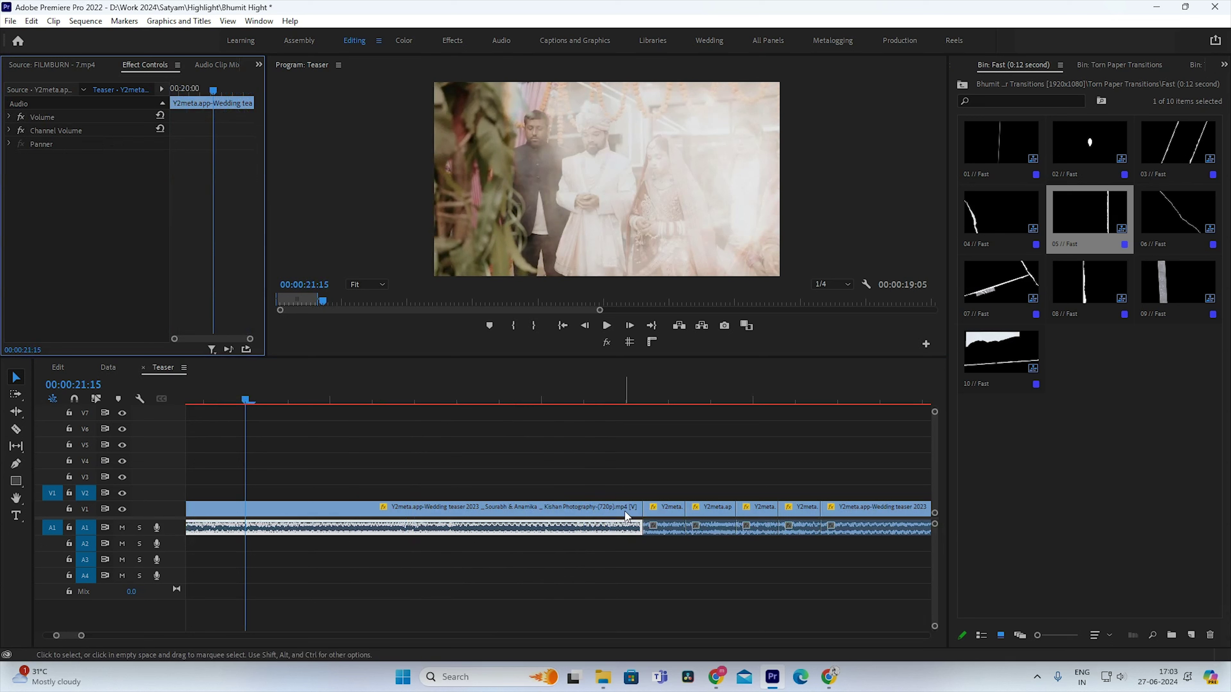
{"action": "left_click", "coordinate": [624, 511]}
{"action": "key", "text": "minus"}
{"action": "scroll", "coordinate": [477, 405], "scroll_direction": "up", "scroll_amount": 3}
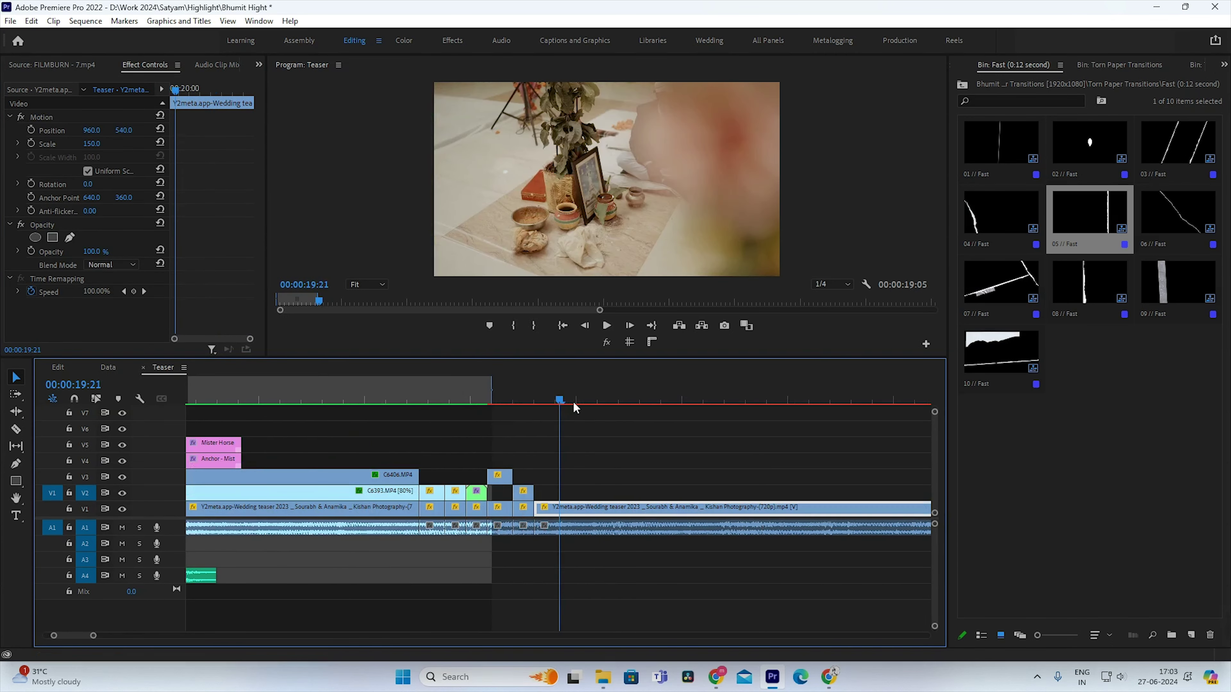
{"action": "mouse_move", "coordinate": [523, 393]}
{"action": "left_mouse_down"}
{"action": "mouse_move", "coordinate": [649, 423]}
{"action": "mouse_move", "coordinate": [629, 515]}
{"action": "mouse_move", "coordinate": [649, 516]}
{"action": "left_mouse_up"}
{"action": "scroll", "coordinate": [652, 521], "scroll_direction": "down", "scroll_amount": 2}
{"action": "scroll", "coordinate": [654, 526], "scroll_direction": "down", "scroll_amount": 2}
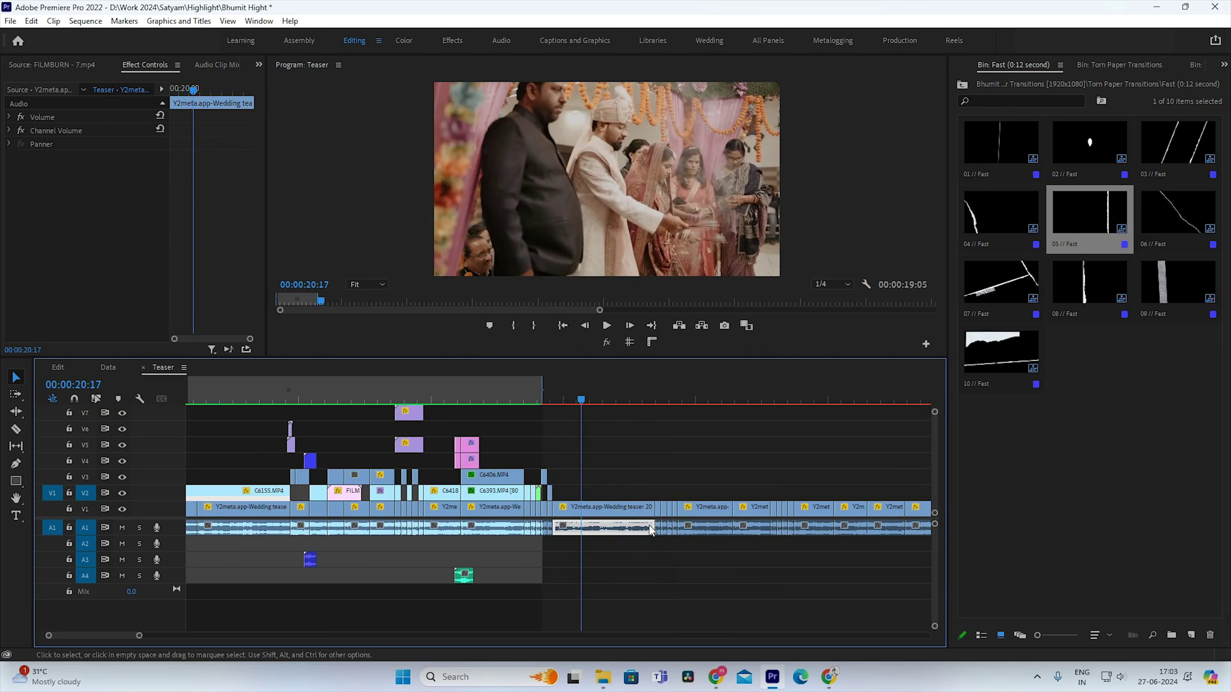
{"action": "scroll", "coordinate": [657, 531], "scroll_direction": "down", "scroll_amount": 2}
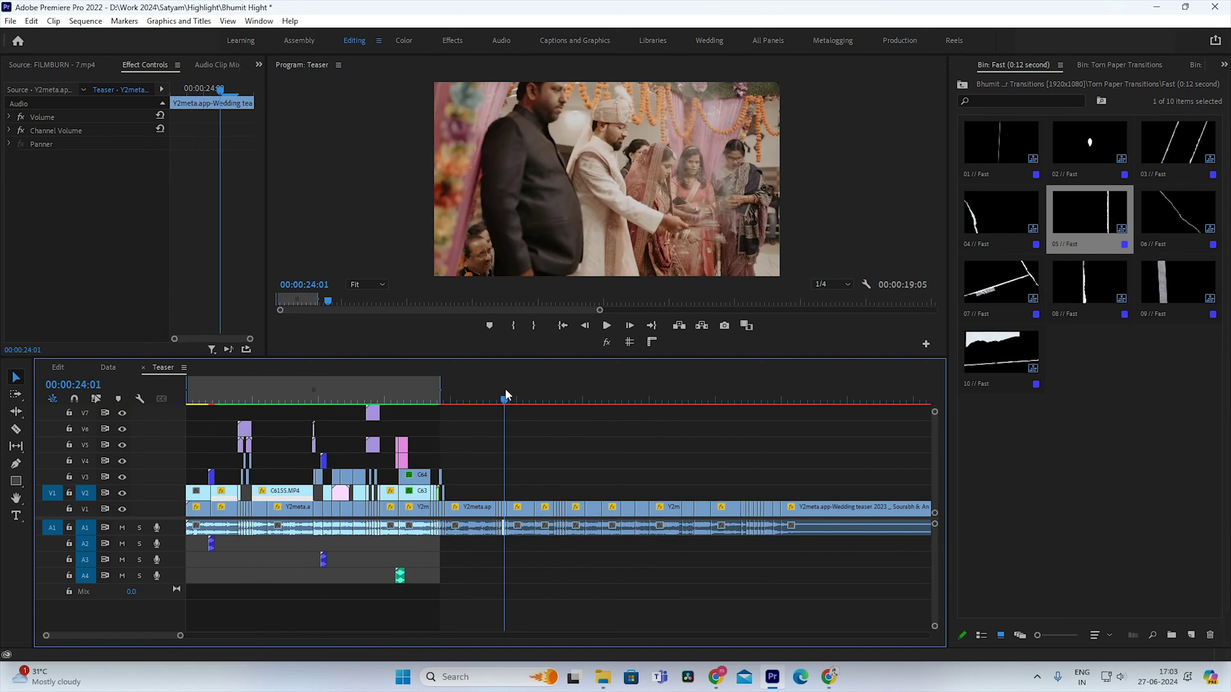
{"action": "mouse_move", "coordinate": [505, 395]}
{"action": "left_mouse_down"}
{"action": "mouse_move", "coordinate": [756, 433]}
{"action": "mouse_move", "coordinate": [872, 513]}
{"action": "left_mouse_up"}
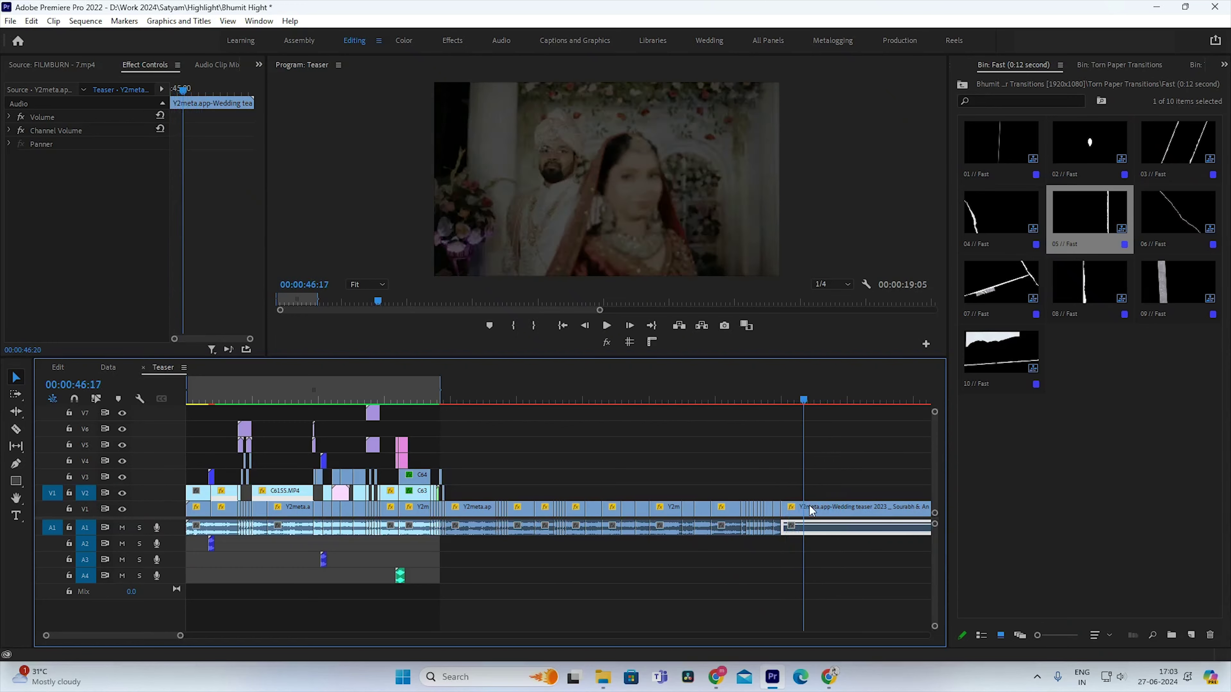
{"action": "key", "text": "minus"}
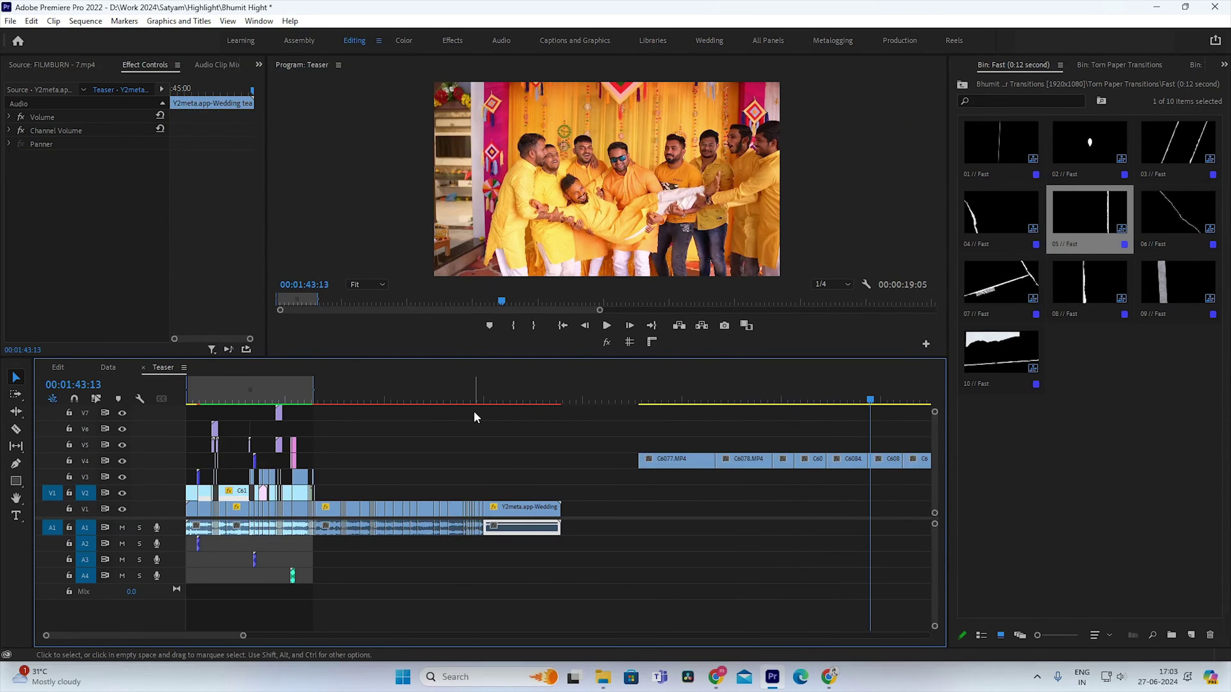
{"action": "mouse_move", "coordinate": [493, 424]}
{"action": "left_mouse_down"}
{"action": "mouse_move", "coordinate": [347, 515]}
{"action": "mouse_move", "coordinate": [473, 510]}
{"action": "mouse_move", "coordinate": [328, 528]}
{"action": "left_mouse_up"}
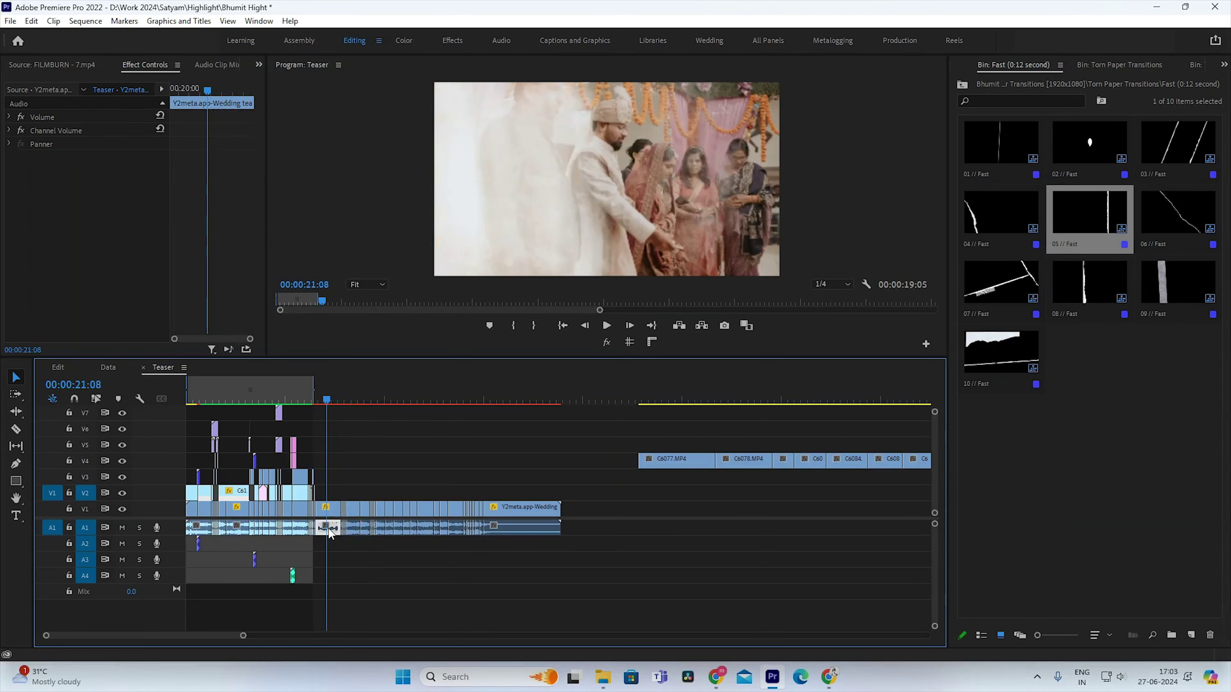
{"action": "left_click", "coordinate": [386, 566]}
{"action": "scroll", "coordinate": [584, 436], "scroll_direction": "down", "scroll_amount": 10, "text": "alt"}
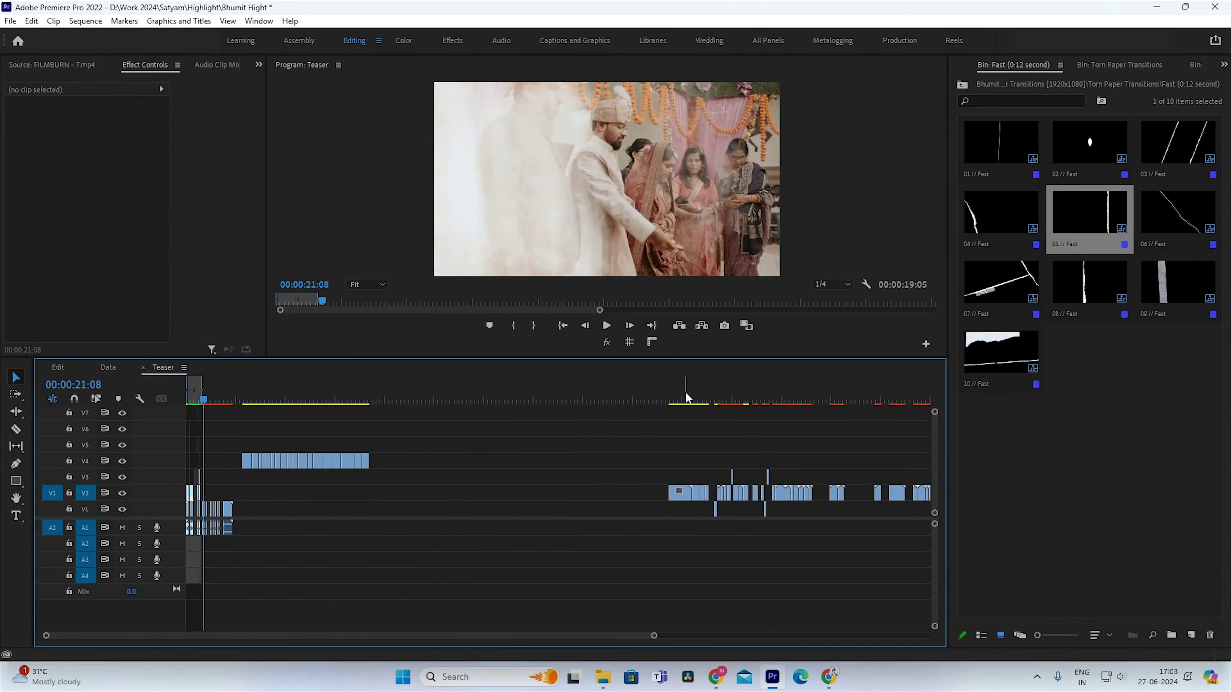
Step: Scrub through the raw footage on the timeline, previewing shots such as C6213
{"action": "left_click", "coordinate": [472, 402]}
{"action": "scroll", "coordinate": [473, 404], "scroll_direction": "up", "scroll_amount": 6, "text": "alt"}
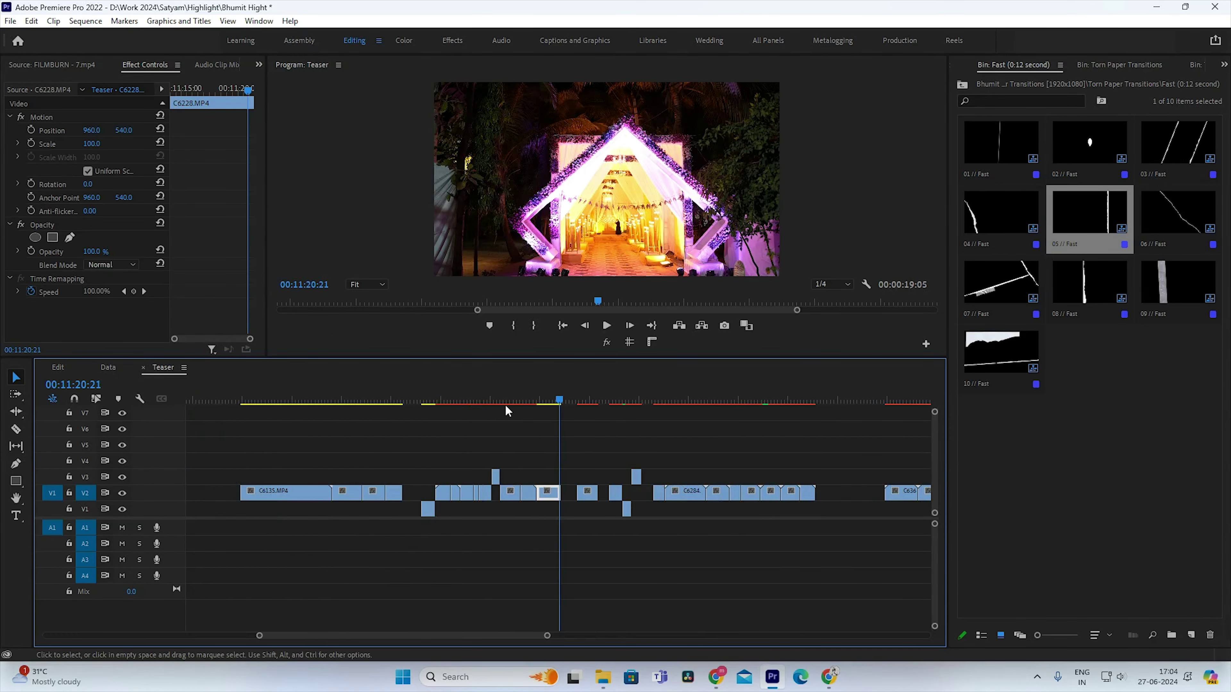
{"action": "mouse_move", "coordinate": [551, 401]}
{"action": "left_mouse_down"}
{"action": "mouse_move", "coordinate": [436, 458]}
{"action": "mouse_move", "coordinate": [495, 468]}
{"action": "left_mouse_up"}
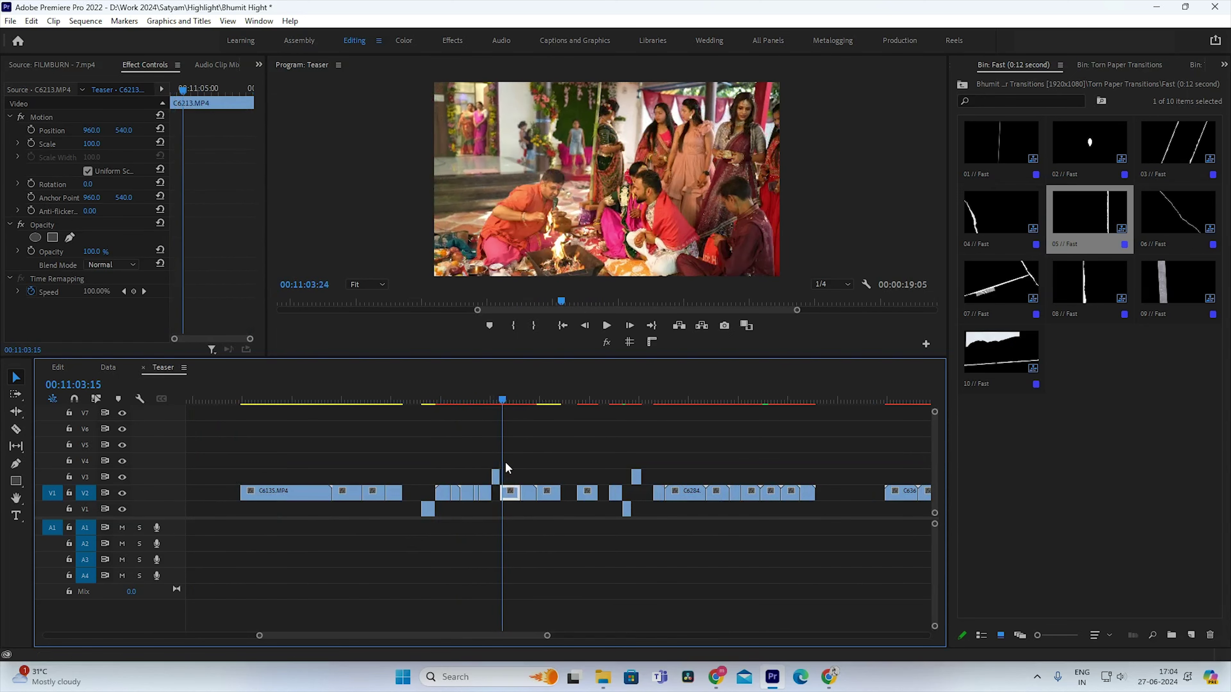
{"action": "mouse_move", "coordinate": [495, 468]}
{"action": "left_mouse_down"}
{"action": "mouse_move", "coordinate": [595, 492]}
{"action": "mouse_move", "coordinate": [582, 430]}
{"action": "mouse_move", "coordinate": [576, 483]}
{"action": "left_mouse_up"}
{"action": "key", "text": "="}
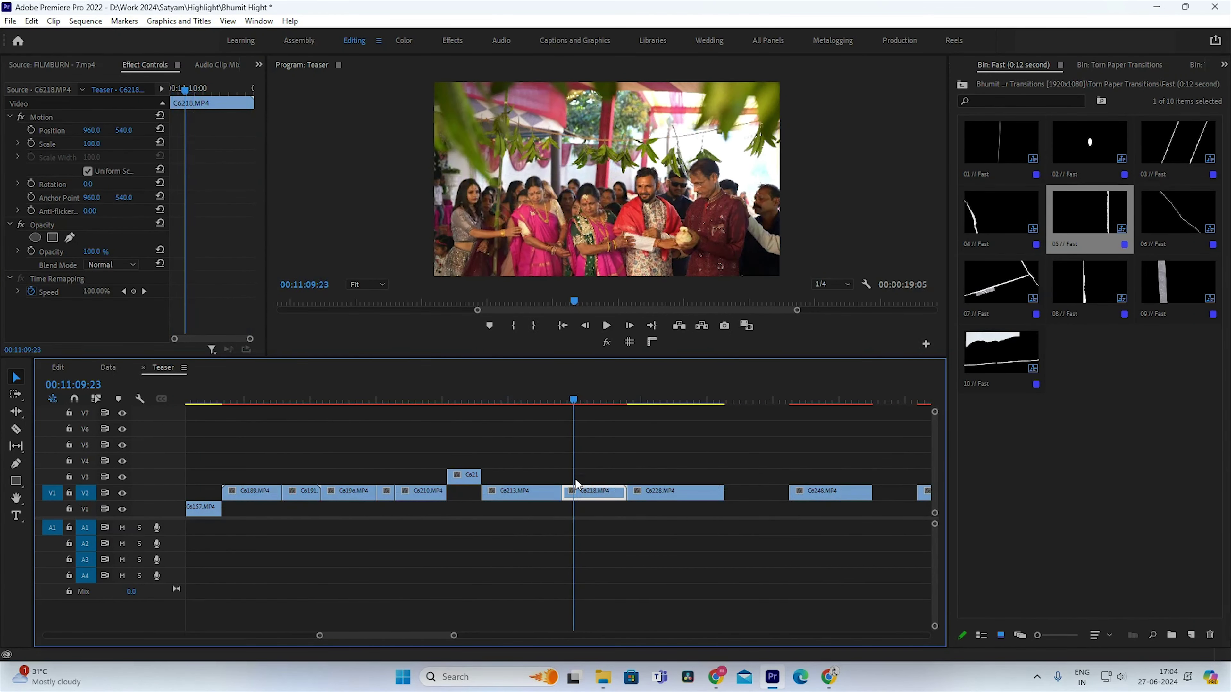
{"action": "mouse_move", "coordinate": [523, 401]}
{"action": "left_mouse_down"}
{"action": "mouse_move", "coordinate": [541, 468]}
{"action": "mouse_move", "coordinate": [662, 479]}
{"action": "left_mouse_up"}
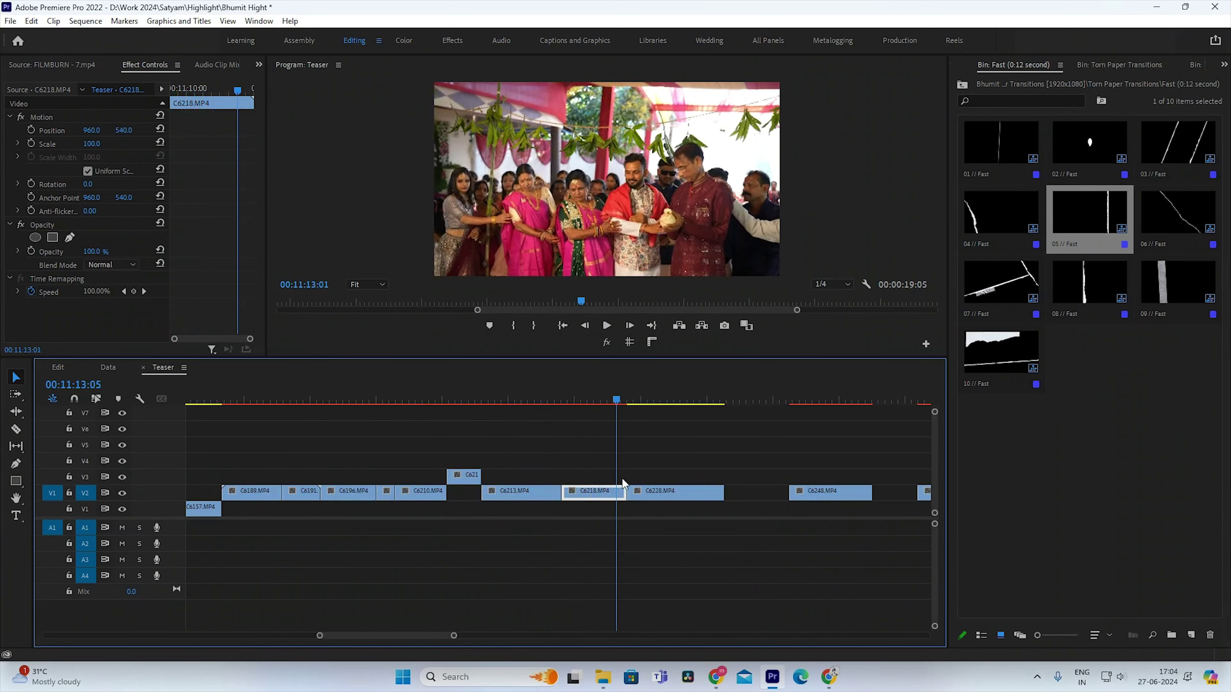
{"action": "key", "text": "space"}
{"action": "key", "text": "minus"}
{"action": "key", "text": "minus"}
{"action": "key", "text": "minus"}
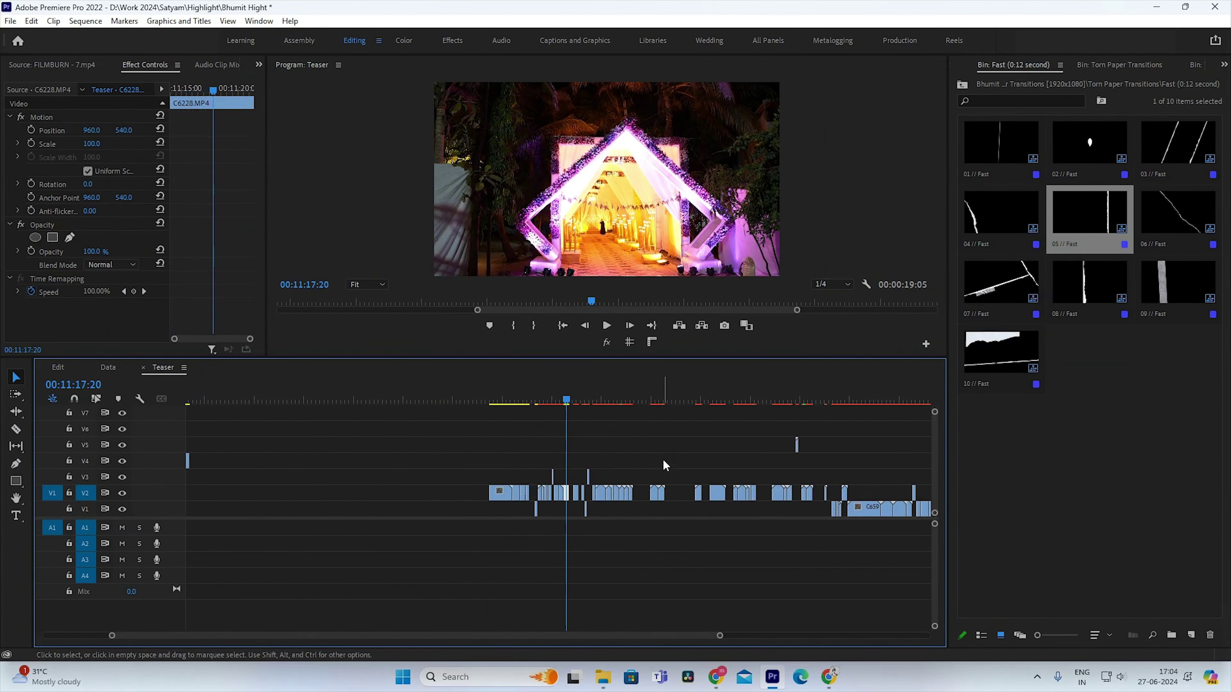
Step: Copy the groom's doorway clip C6398.MP4 near 14:35 and head back toward the teaser's start
{"action": "left_click", "coordinate": [552, 390]}
{"action": "key", "text": "equal"}
{"action": "key", "text": "equal"}
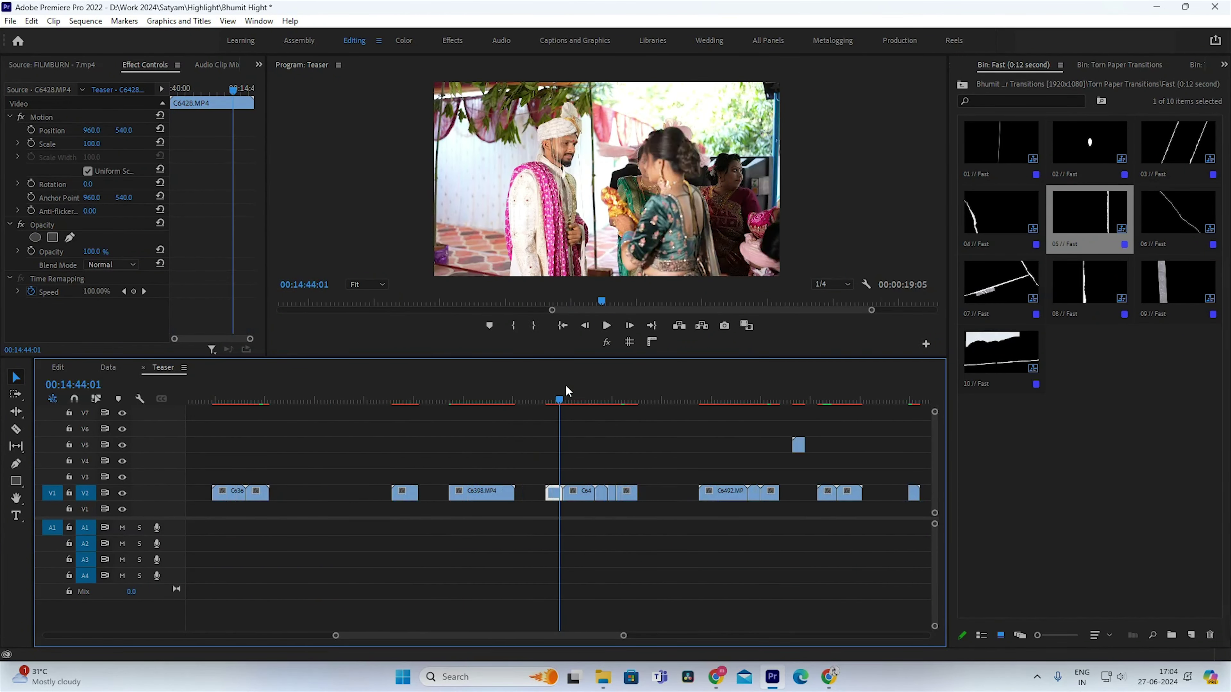
{"action": "left_click", "coordinate": [479, 493]}
{"action": "key", "text": "Up"}
{"action": "key", "text": "backslash"}
{"action": "left_click", "coordinate": [254, 395]}
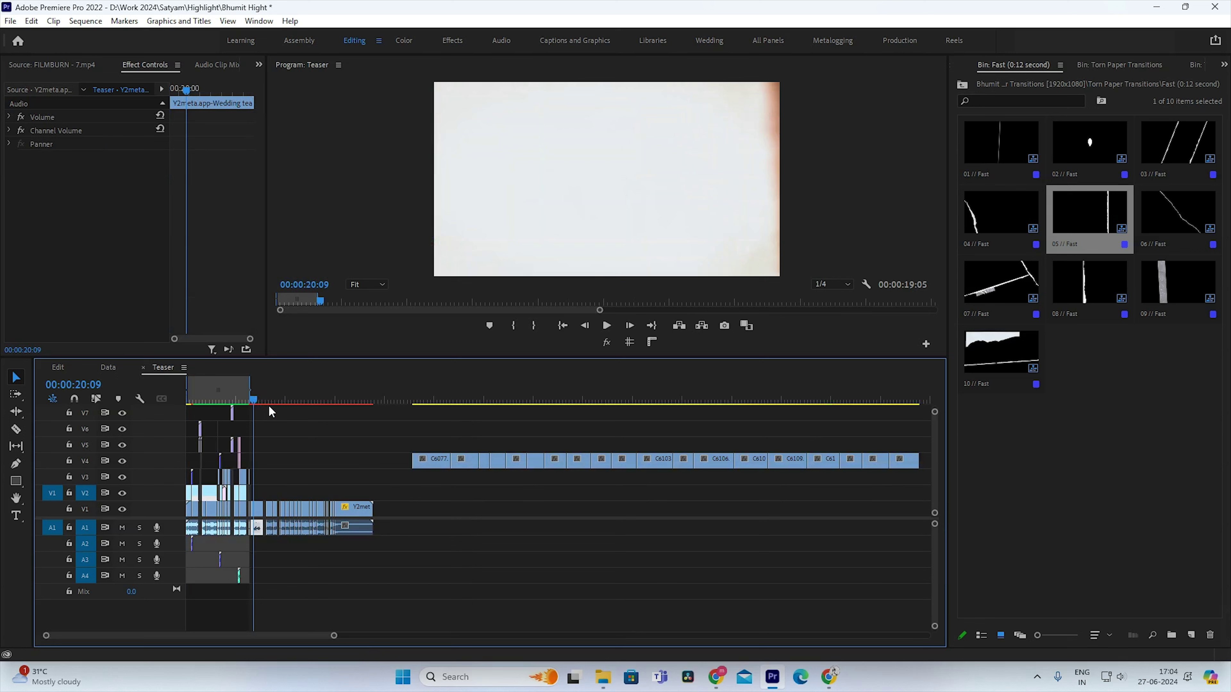
Step: Paste C6398.MP4 on V2 and slide it left to butt against C6484
{"action": "key", "text": "equal"}
{"action": "left_click", "coordinate": [536, 383]}
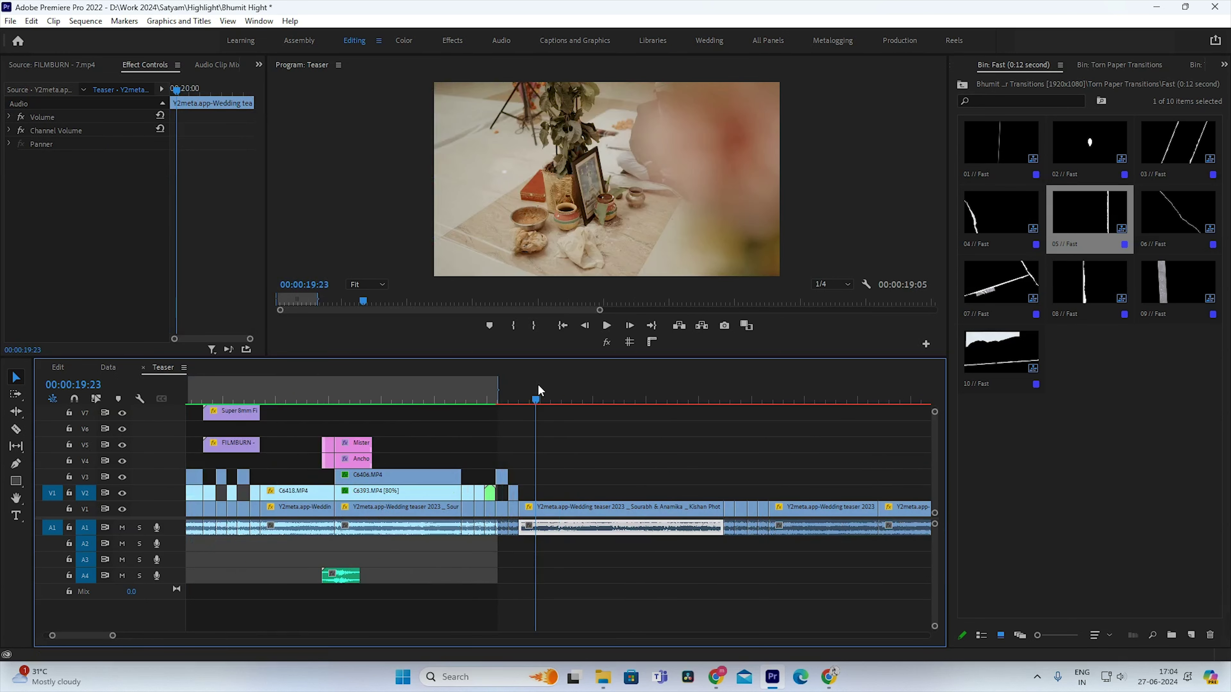
{"action": "key", "text": "minus"}
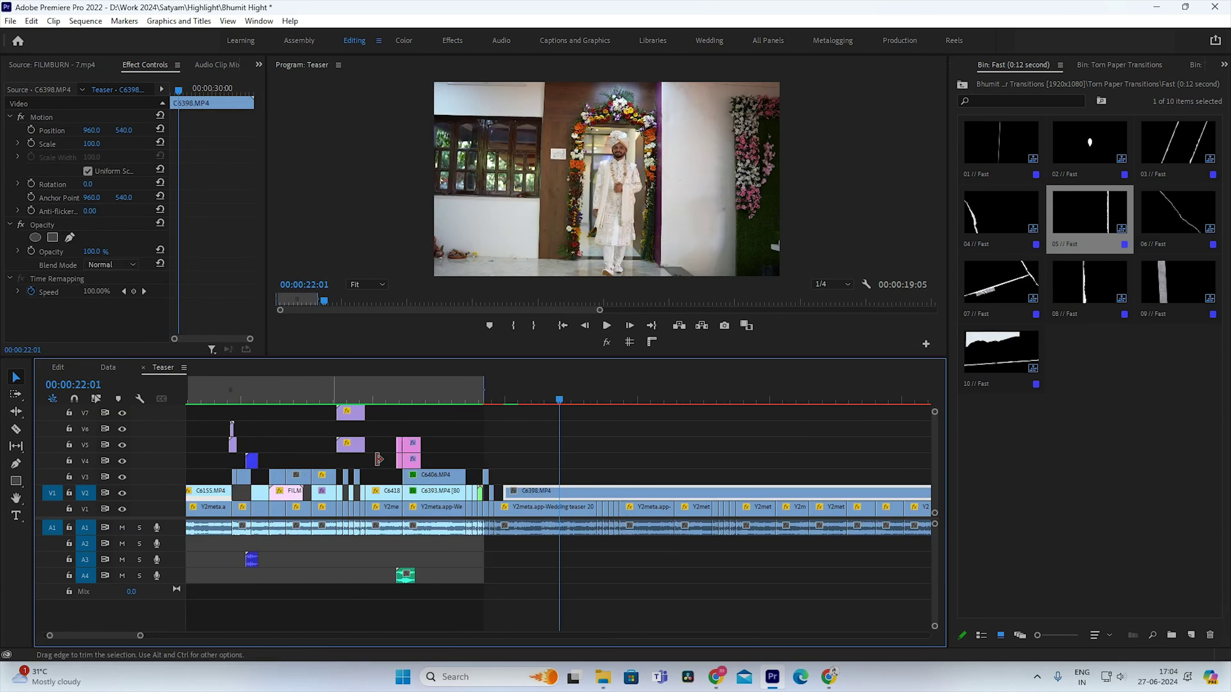
{"action": "left_click_drag", "start_coordinate": [496, 491], "coordinate": [454, 481]}
{"action": "left_click", "coordinate": [426, 395]}
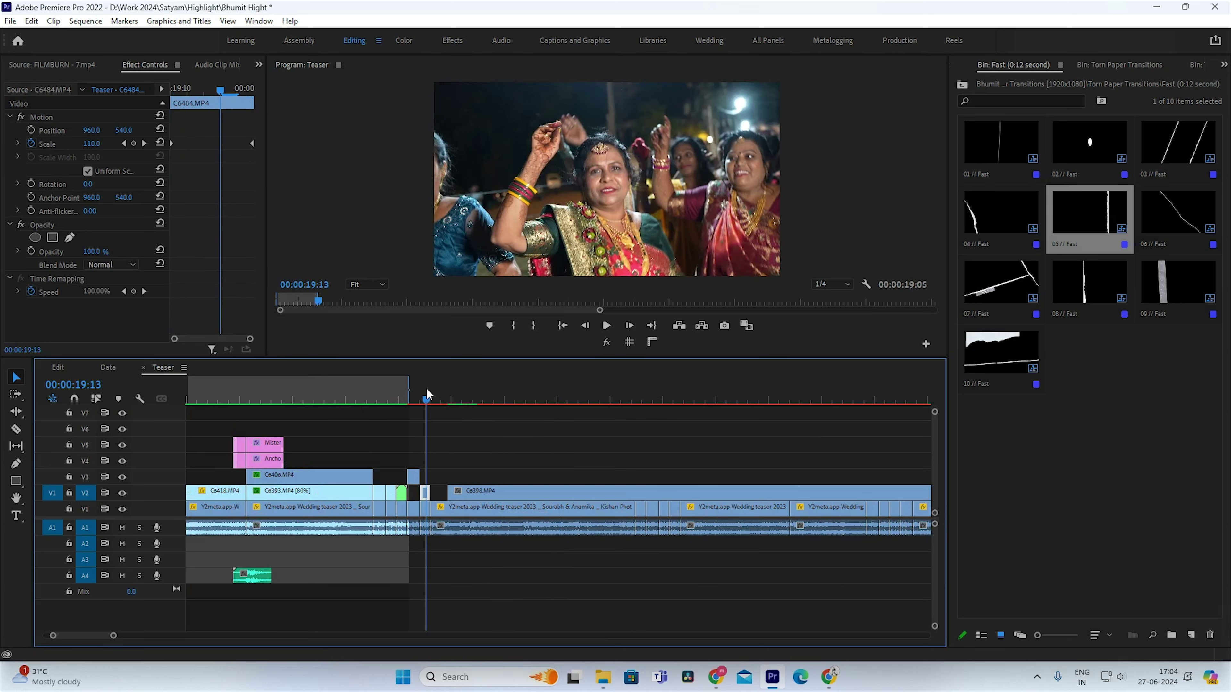
{"action": "left_click_drag", "start_coordinate": [774, 494], "coordinate": [635, 499]}
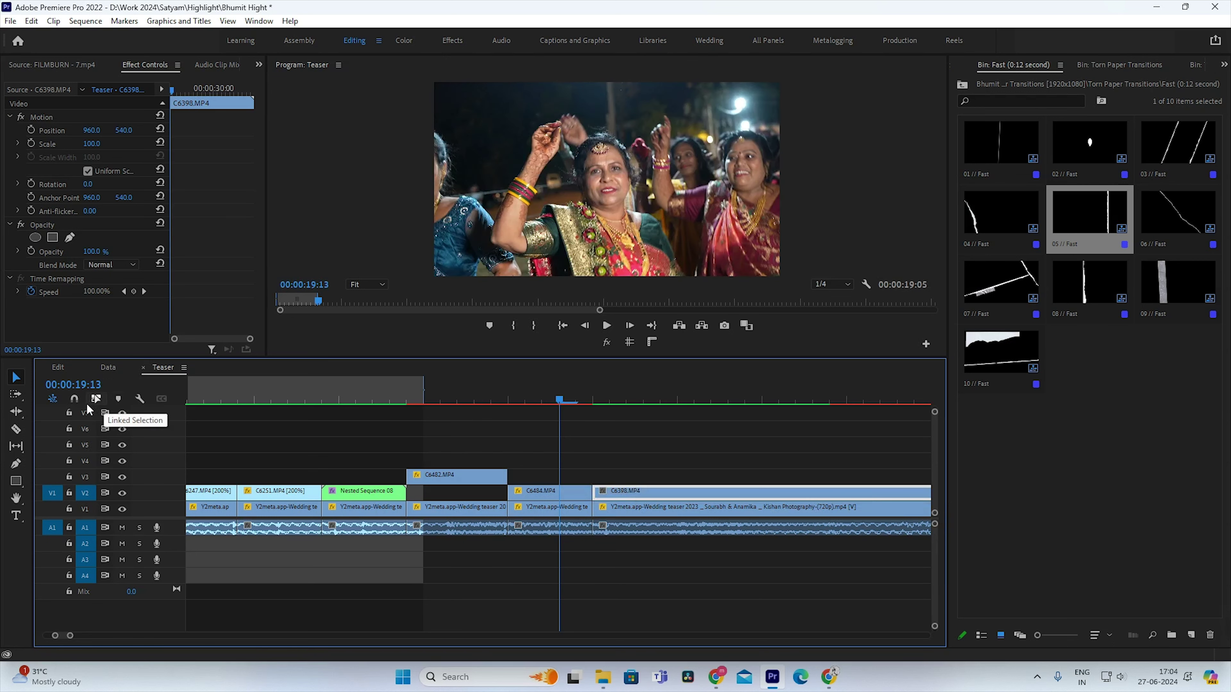
Step: Turn on snapping and preview the cut from C6484 into the groom's doorway shot
{"action": "key", "text": "s"}
{"action": "key", "text": "space"}
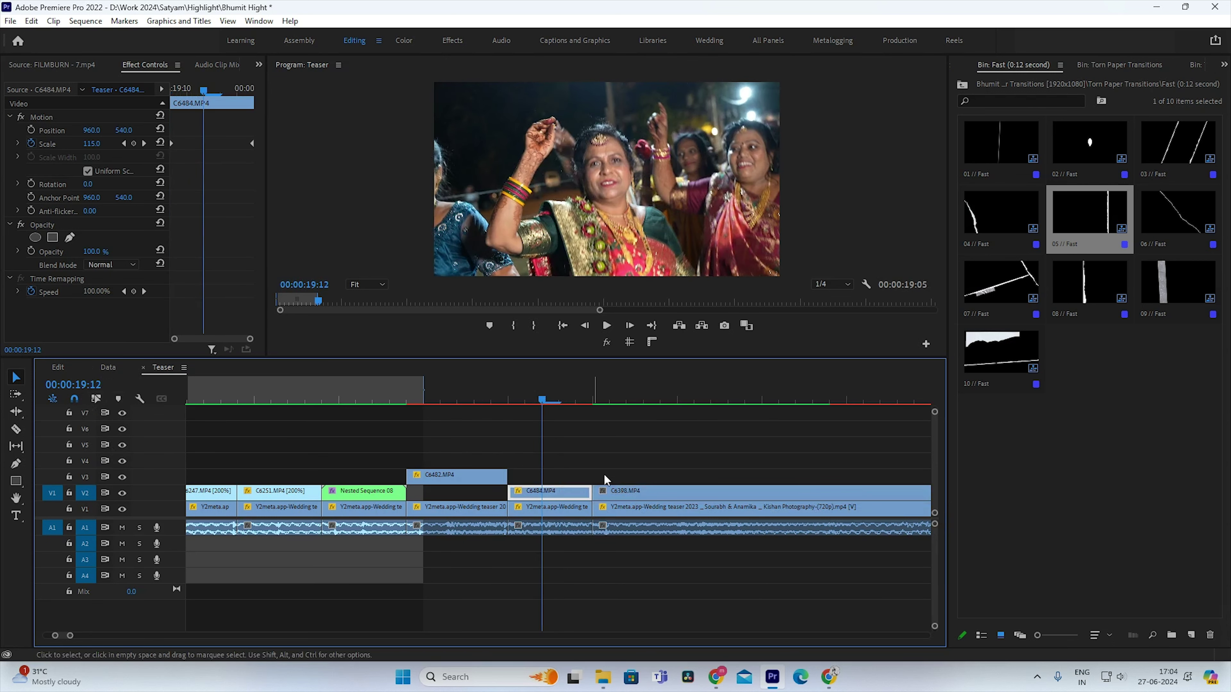
{"action": "key", "text": "space"}
{"action": "key", "text": "minus"}
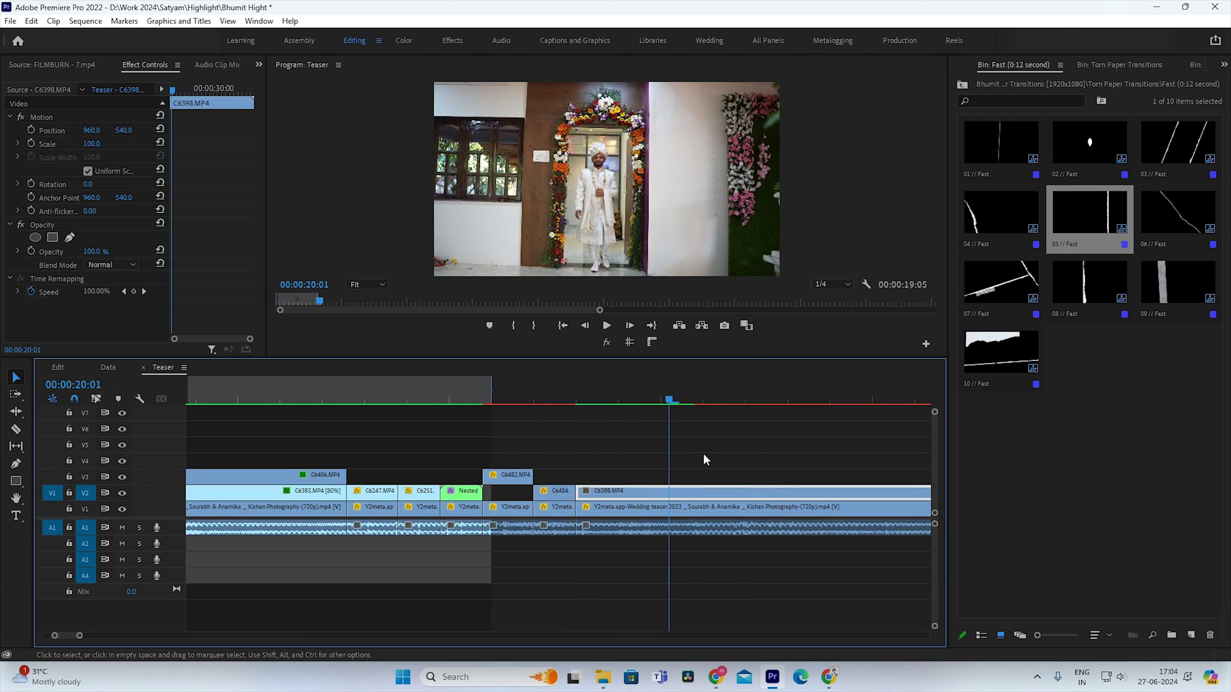
{"action": "mouse_move", "coordinate": [749, 397]}
{"action": "left_mouse_down"}
{"action": "mouse_move", "coordinate": [718, 491]}
{"action": "mouse_move", "coordinate": [605, 497]}
{"action": "left_mouse_up"}
{"action": "key", "text": "ctrl+r"}
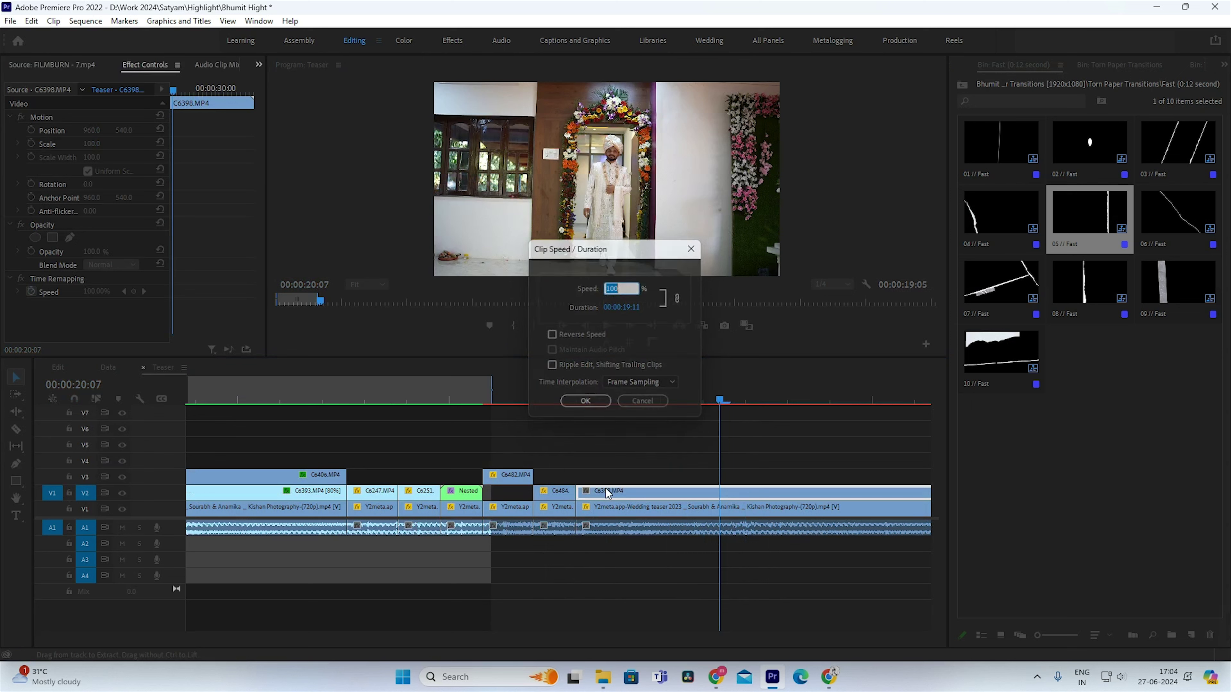
{"action": "key", "text": "Escape"}
Step: Split C6398 just after 00:00:19:23 and set the right part to 50% speed
{"action": "left_click_drag", "start_coordinate": [596, 399], "coordinate": [645, 507]}
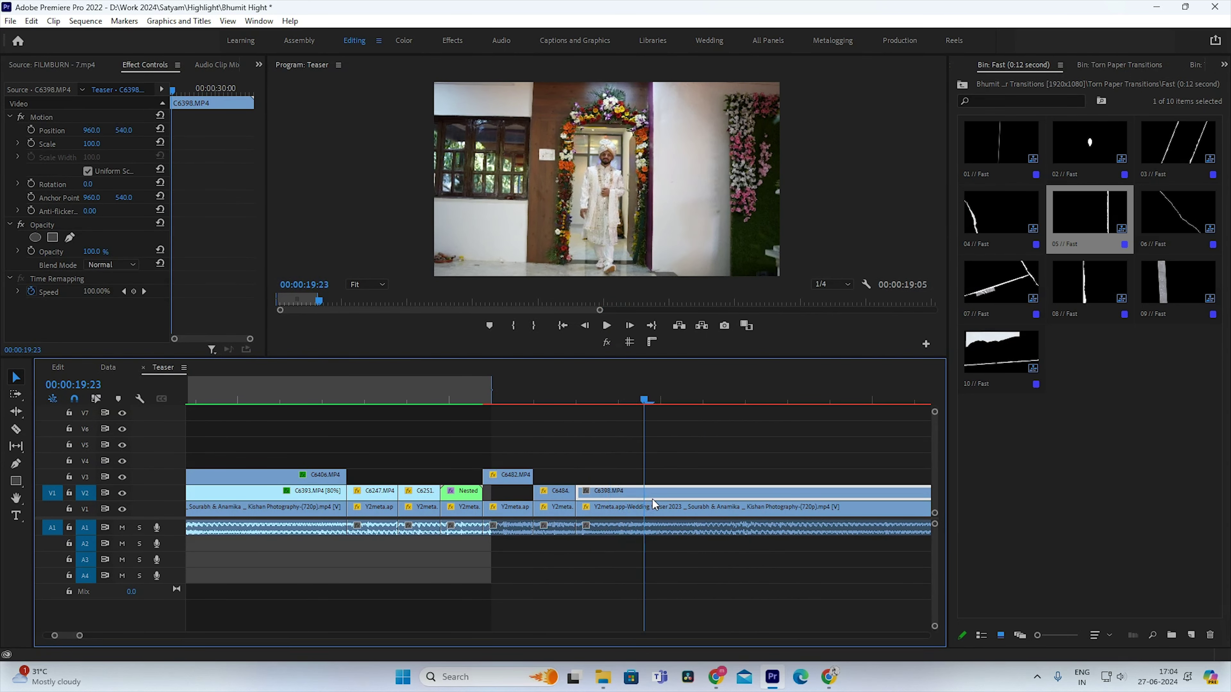
{"action": "key", "text": "Right"}
{"action": "key", "text": "ctrl+k"}
{"action": "left_click", "coordinate": [674, 494]}
{"action": "key", "text": "ctrl+r"}
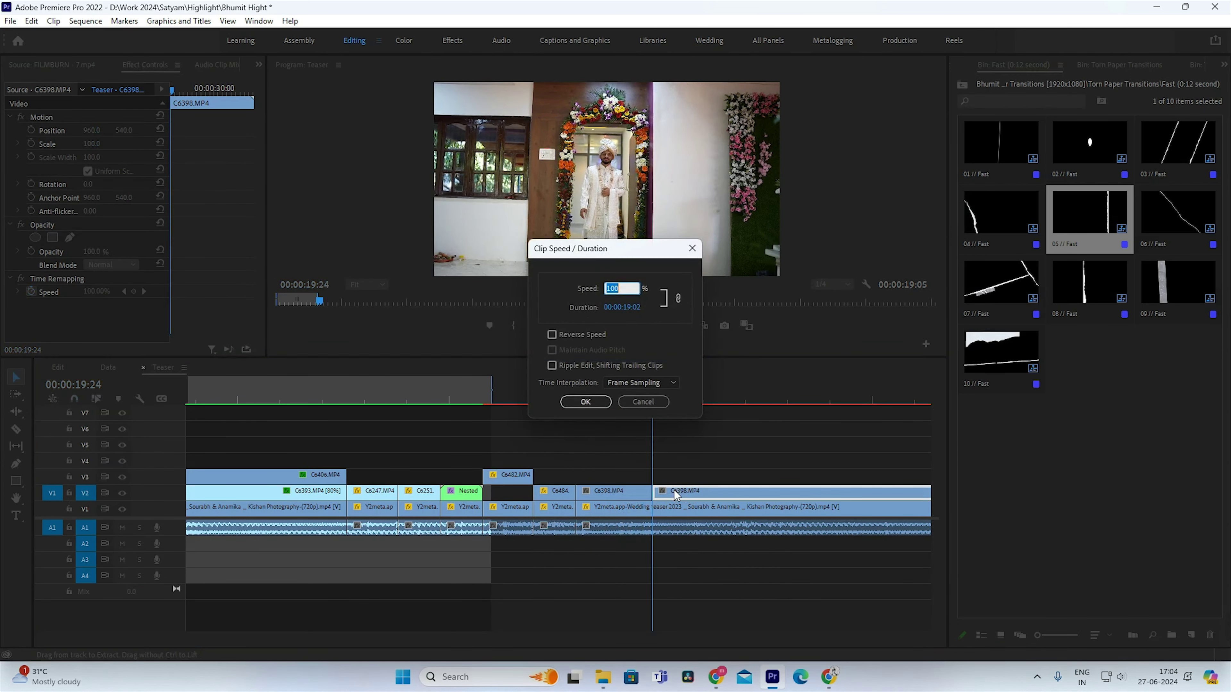
{"action": "key", "text": "Return"}
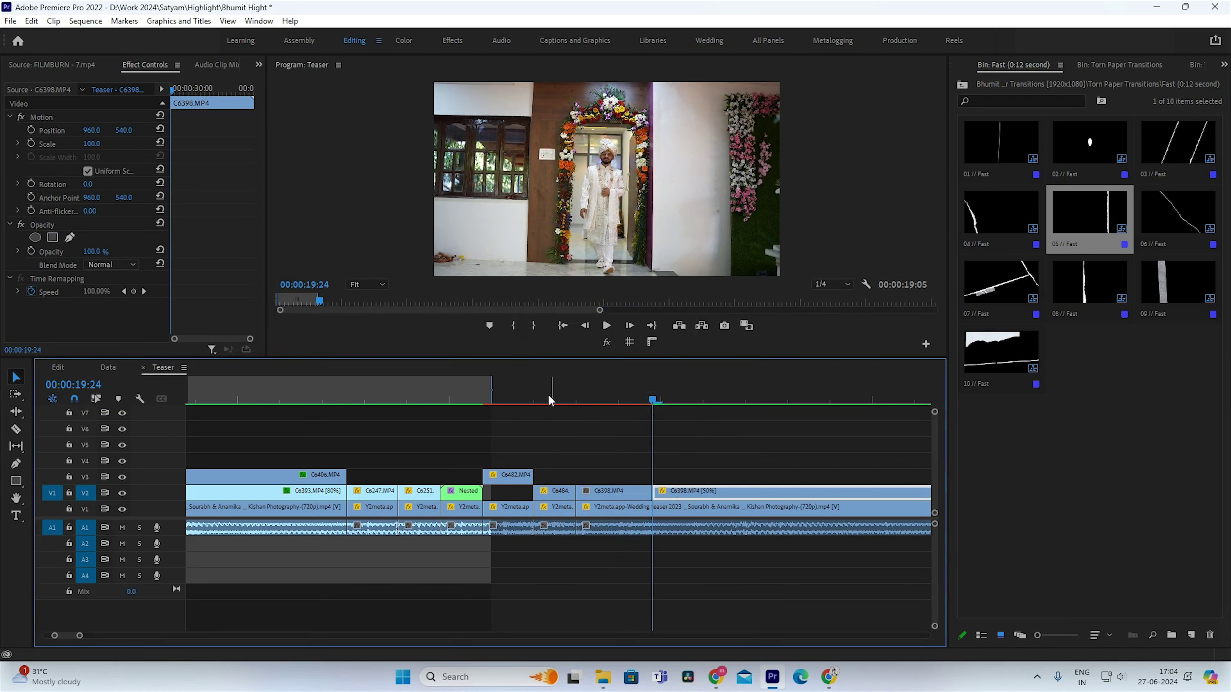
{"action": "left_click", "coordinate": [568, 395]}
{"action": "key", "text": "space"}
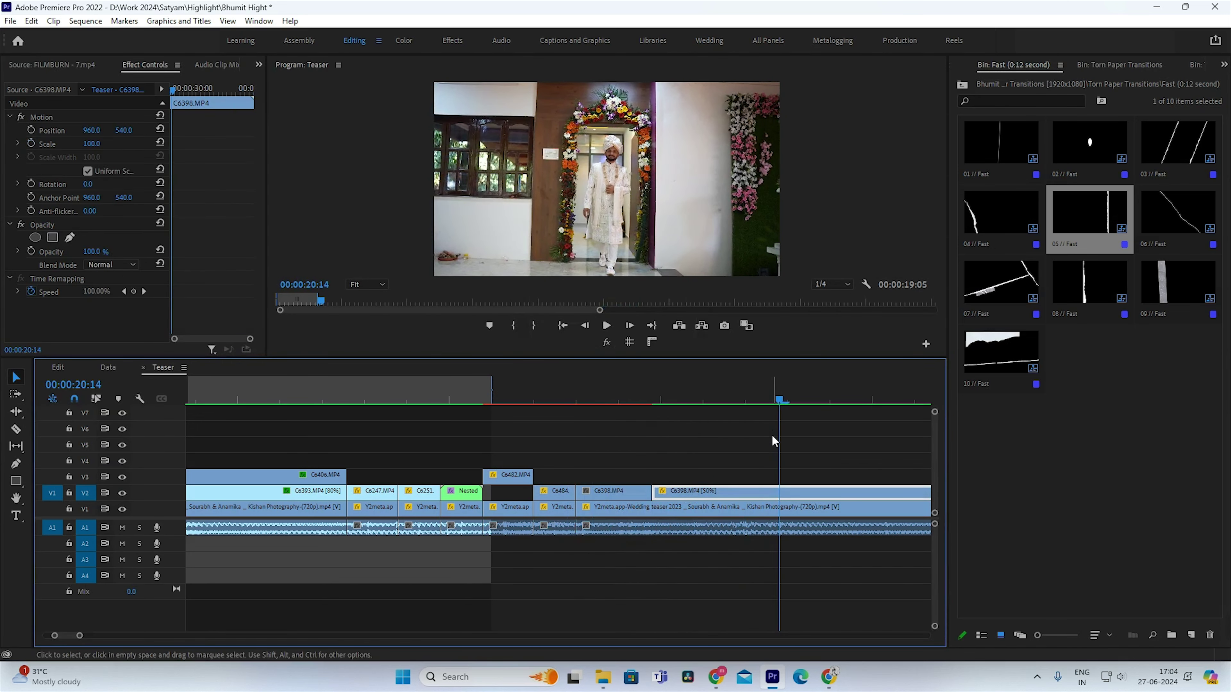
{"action": "key", "text": "minus"}
Step: Review the result, then scrub the raw footage past the groom shot near 14:50 and C6492
{"action": "left_click_drag", "start_coordinate": [786, 402], "coordinate": [753, 402]}
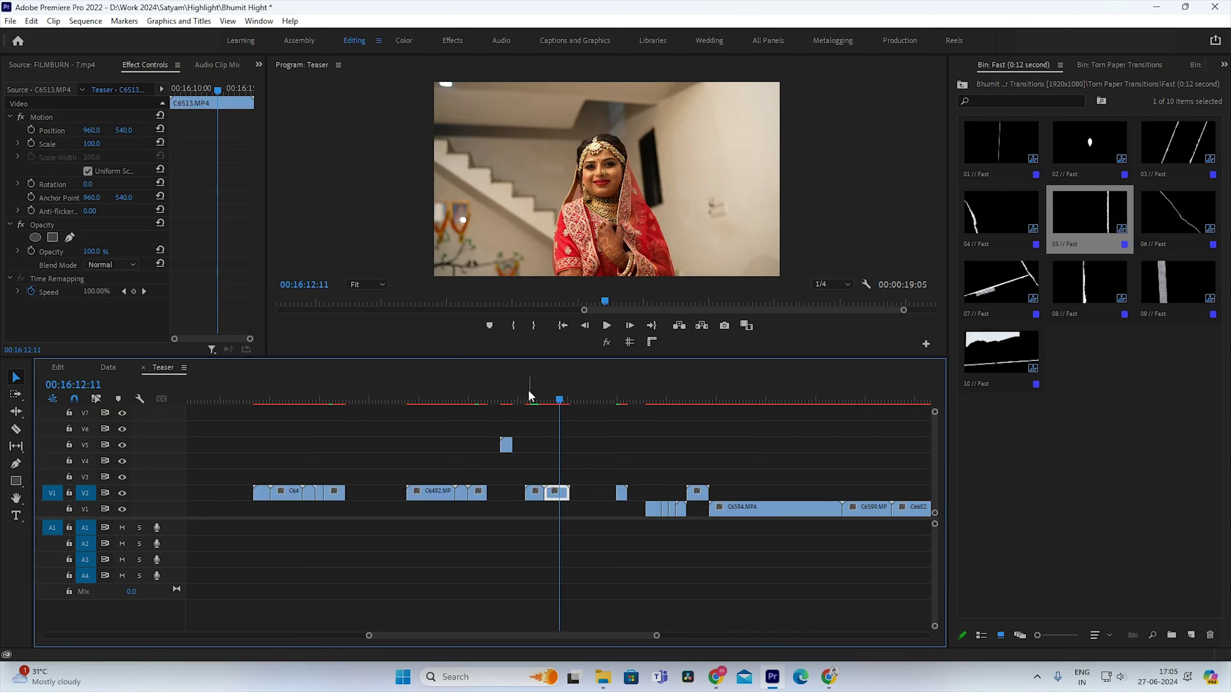
{"action": "left_click_drag", "start_coordinate": [529, 391], "coordinate": [427, 466]}
{"action": "key", "text": "minus"}
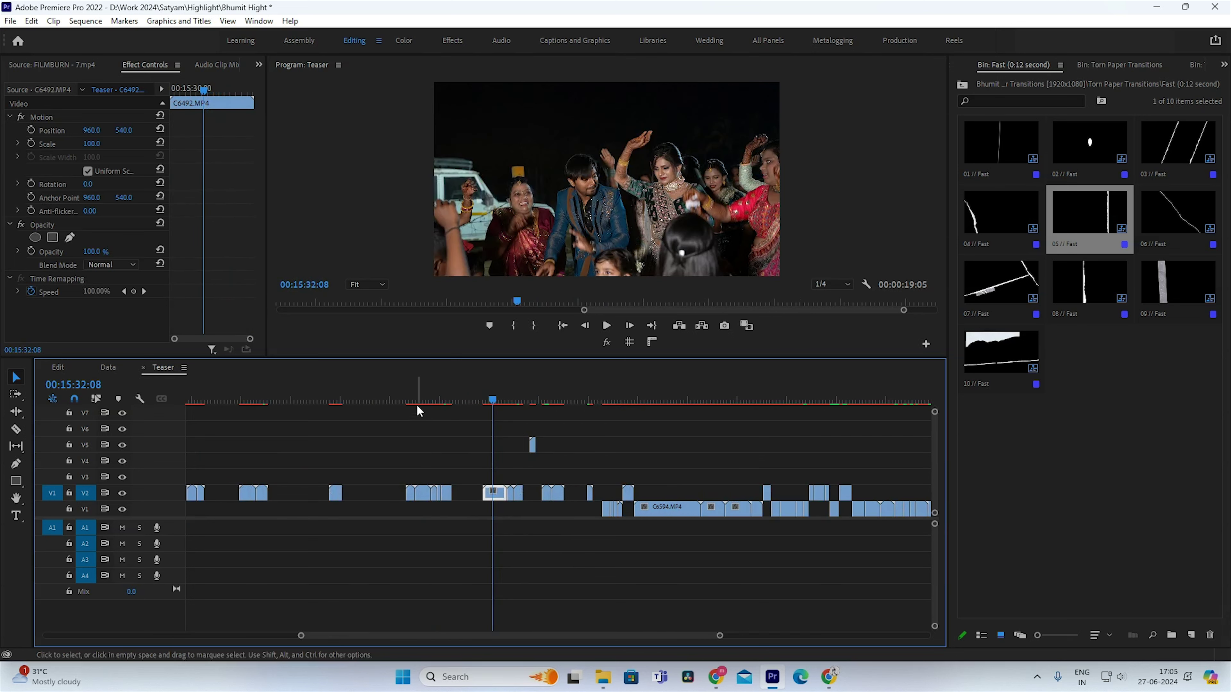
{"action": "key", "text": "equal"}
{"action": "left_click_drag", "start_coordinate": [571, 397], "coordinate": [669, 491]}
{"action": "key", "text": "minus"}
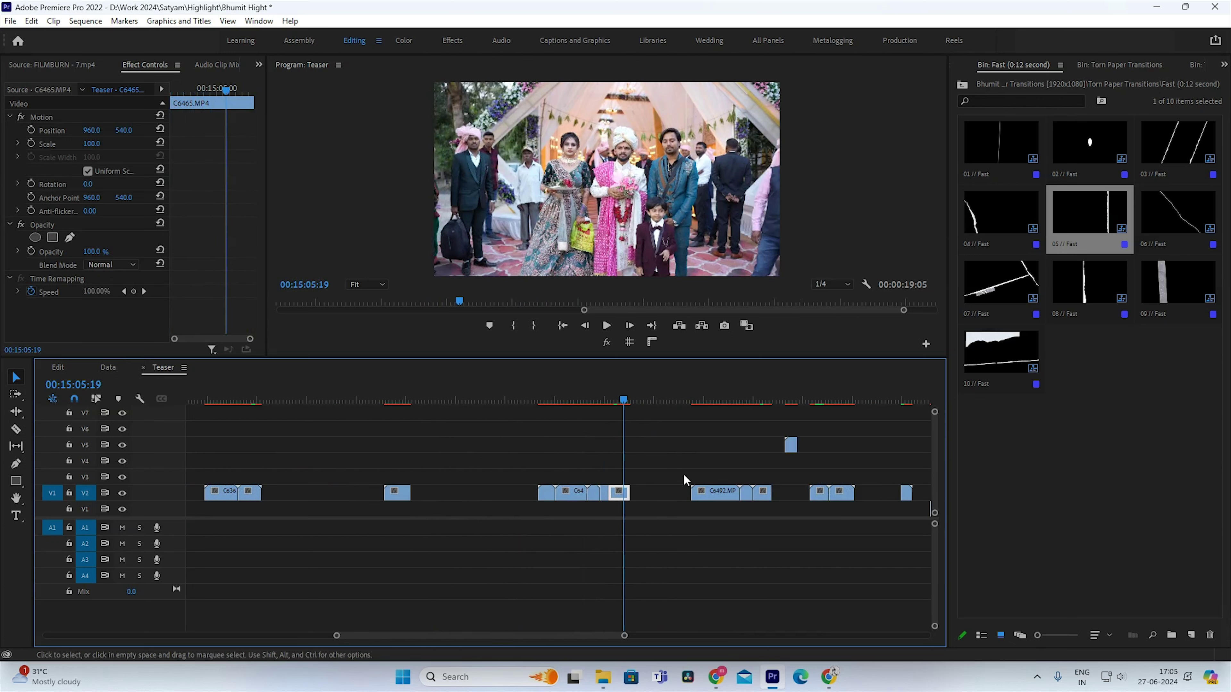
{"action": "mouse_move", "coordinate": [701, 397]}
{"action": "left_mouse_down"}
{"action": "mouse_move", "coordinate": [733, 470]}
{"action": "mouse_move", "coordinate": [629, 515]}
{"action": "mouse_move", "coordinate": [842, 495]}
{"action": "left_mouse_up"}
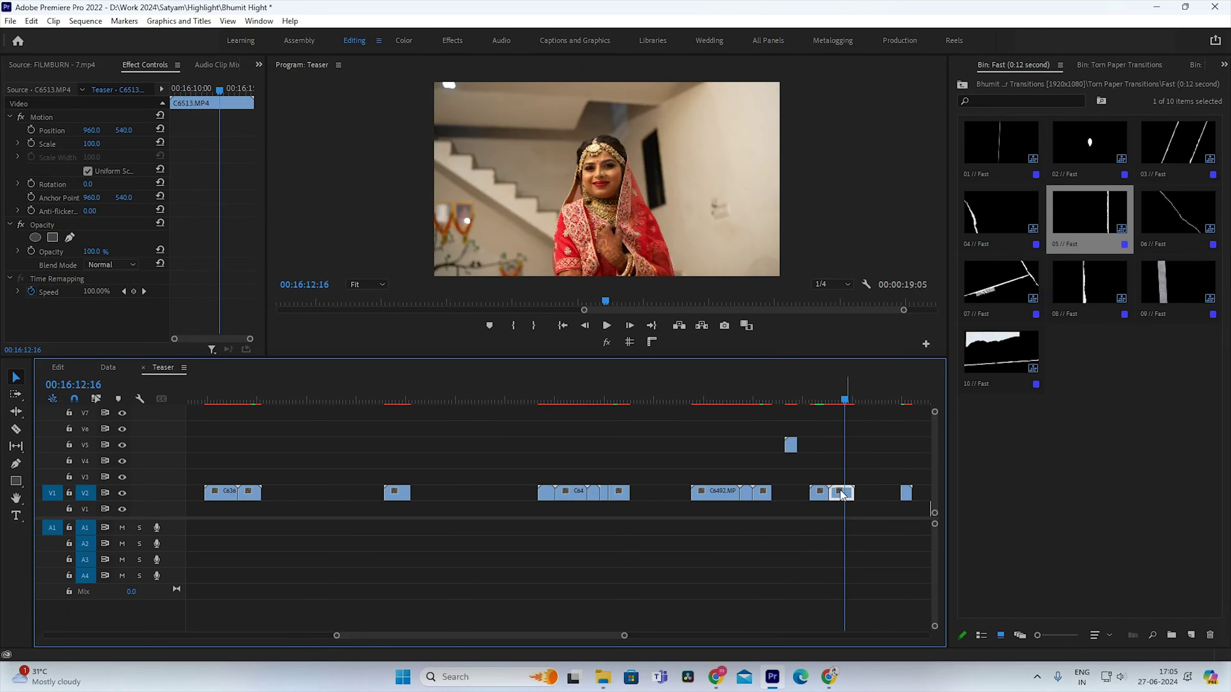
Step: Locate the turban-tying shot and return to the start of the teaser
{"action": "scroll", "coordinate": [658, 439], "scroll_direction": "down", "scroll_amount": 5}
{"action": "mouse_move", "coordinate": [615, 400]}
{"action": "left_mouse_down"}
{"action": "mouse_move", "coordinate": [669, 397]}
{"action": "mouse_move", "coordinate": [651, 407]}
{"action": "left_mouse_up"}
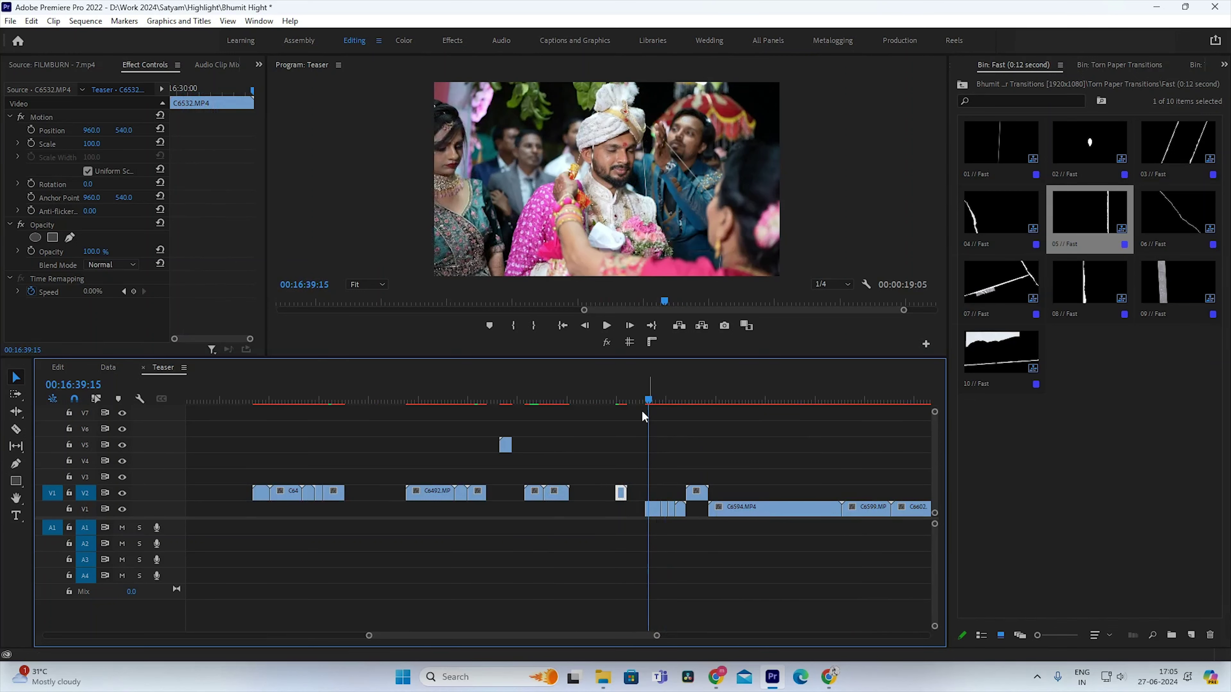
{"action": "scroll", "coordinate": [611, 456], "scroll_direction": "up", "scroll_amount": 2}
{"action": "left_click", "coordinate": [561, 513]}
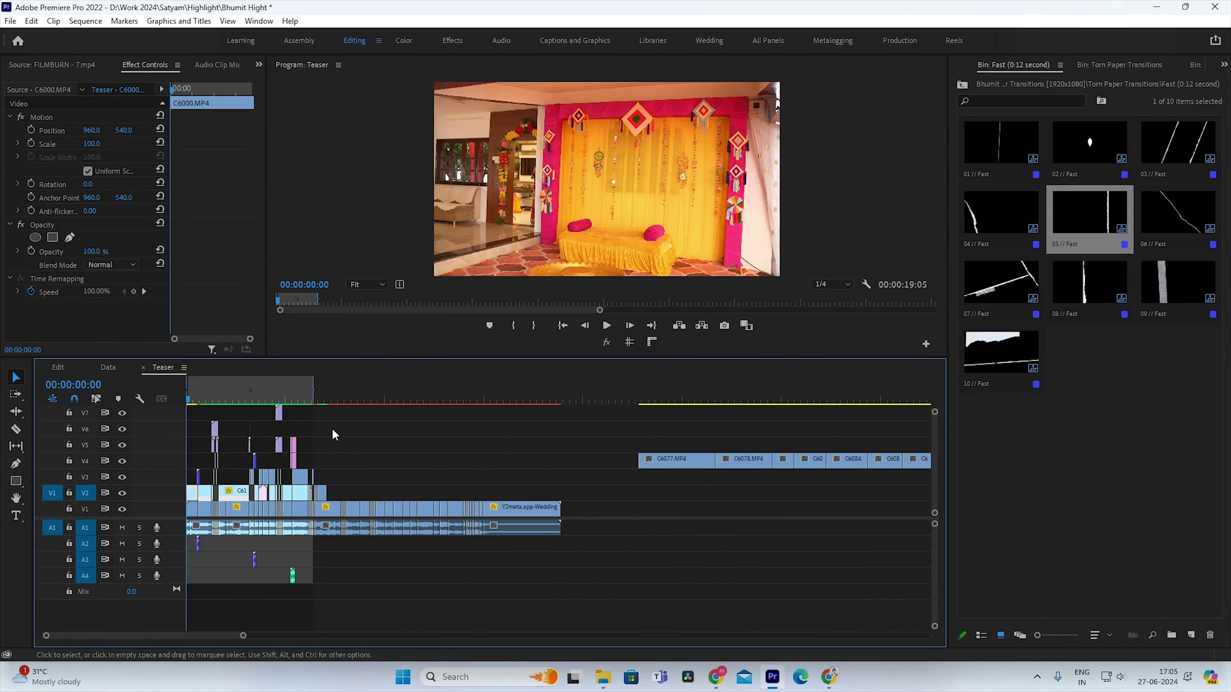
{"action": "left_click", "coordinate": [324, 389]}
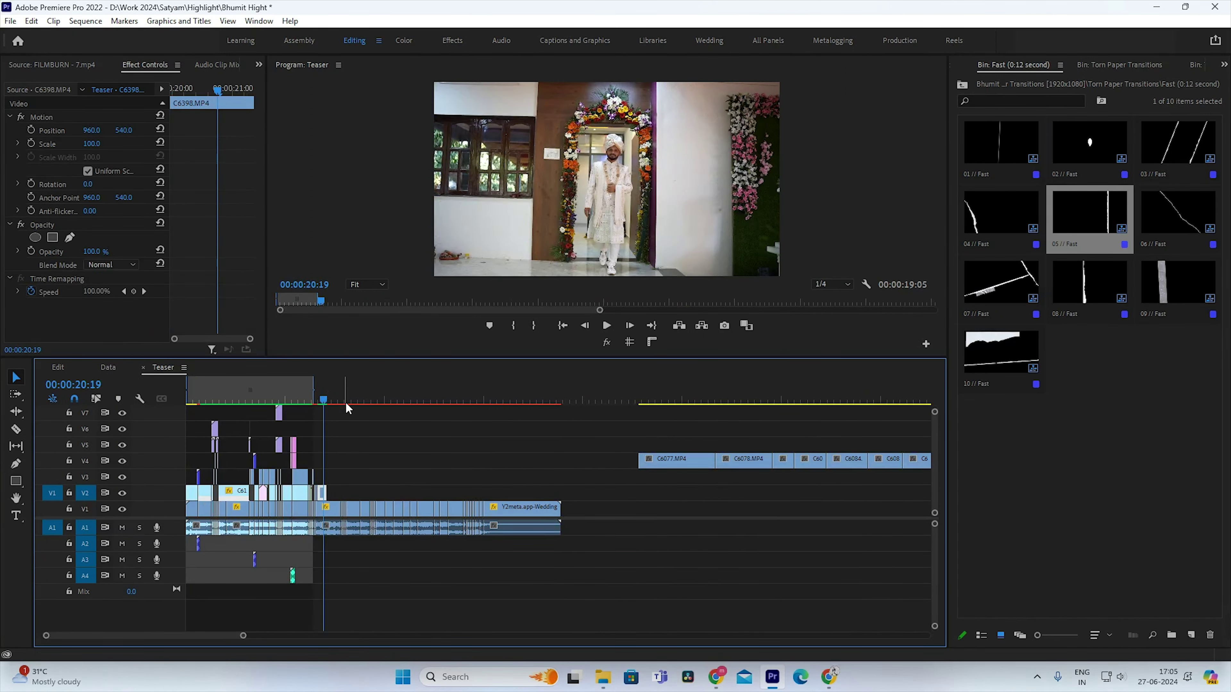
Step: Paste clip C6547 after the slowed groom clip and slow it to 50% speed
{"action": "scroll", "coordinate": [540, 403], "scroll_direction": "up", "scroll_amount": 3}
{"action": "left_click", "coordinate": [605, 398]}
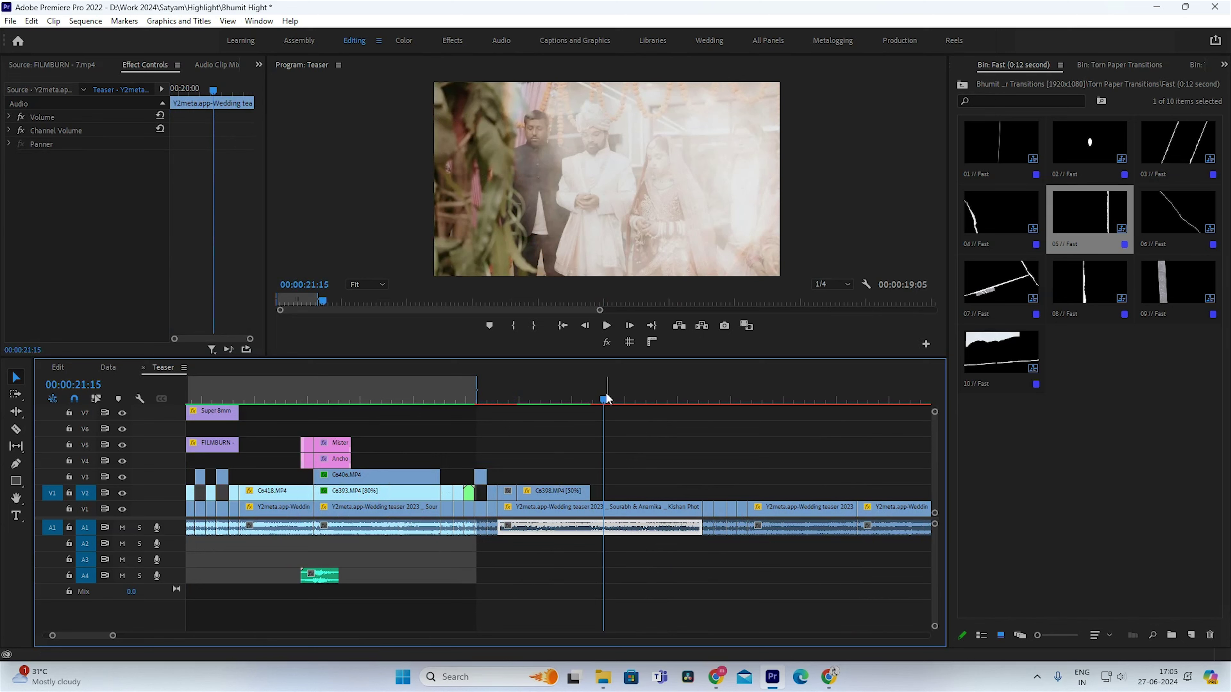
{"action": "key", "text": "ctrl+v"}
{"action": "key", "text": "Left"}
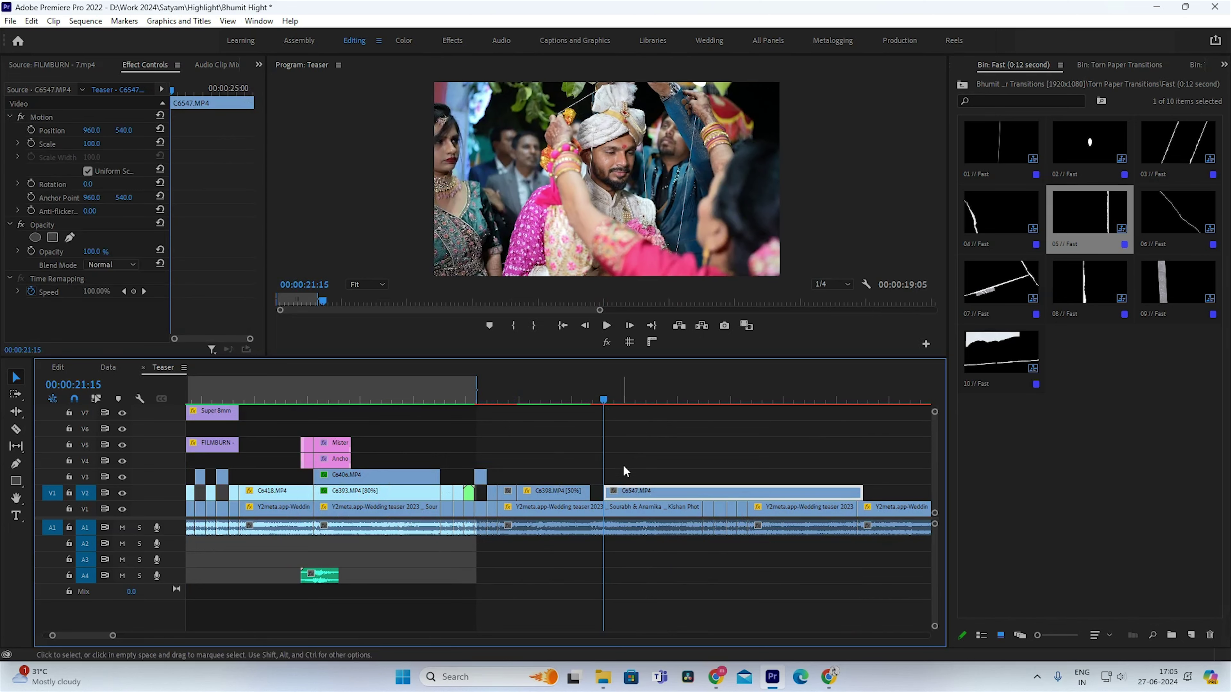
{"action": "key", "text": "space"}
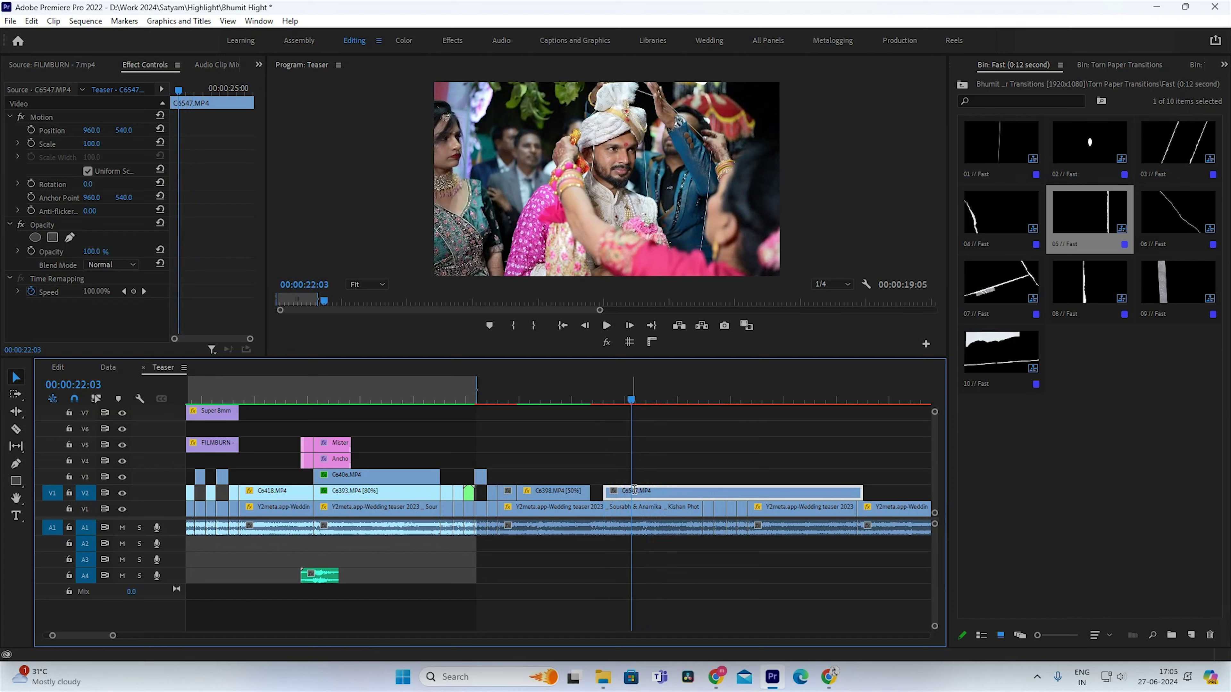
{"action": "key", "text": "ctrl+r"}
{"action": "type", "text": "0"}
{"action": "key", "text": "Return"}
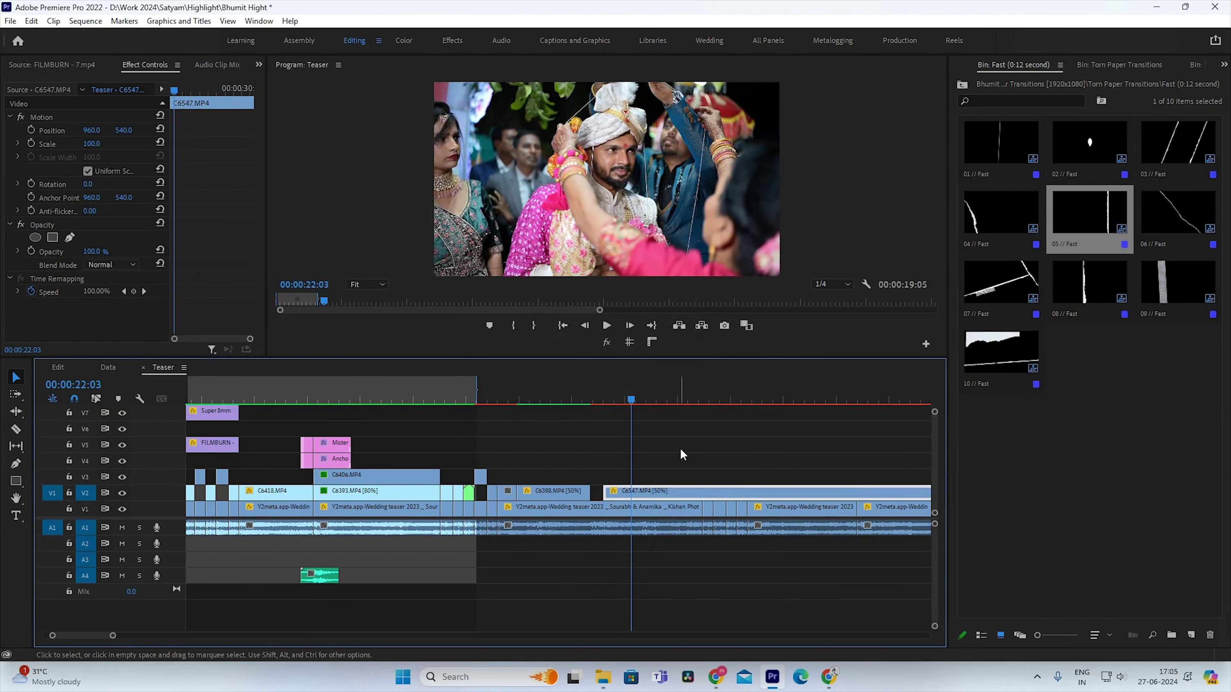
{"action": "key", "text": "space"}
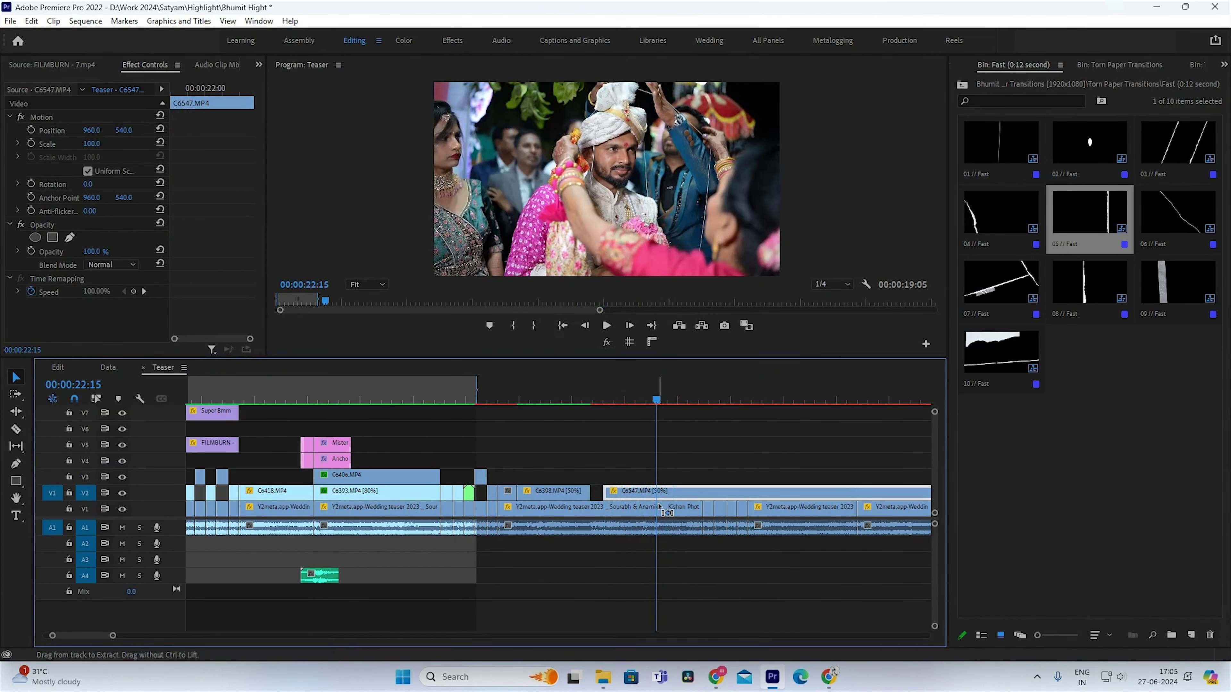
Step: Butt C6547 against C6398 and trim its end at the playhead
{"action": "mouse_move", "coordinate": [603, 491]}
{"action": "left_mouse_down"}
{"action": "mouse_move", "coordinate": [656, 491]}
{"action": "mouse_move", "coordinate": [615, 491]}
{"action": "left_mouse_up"}
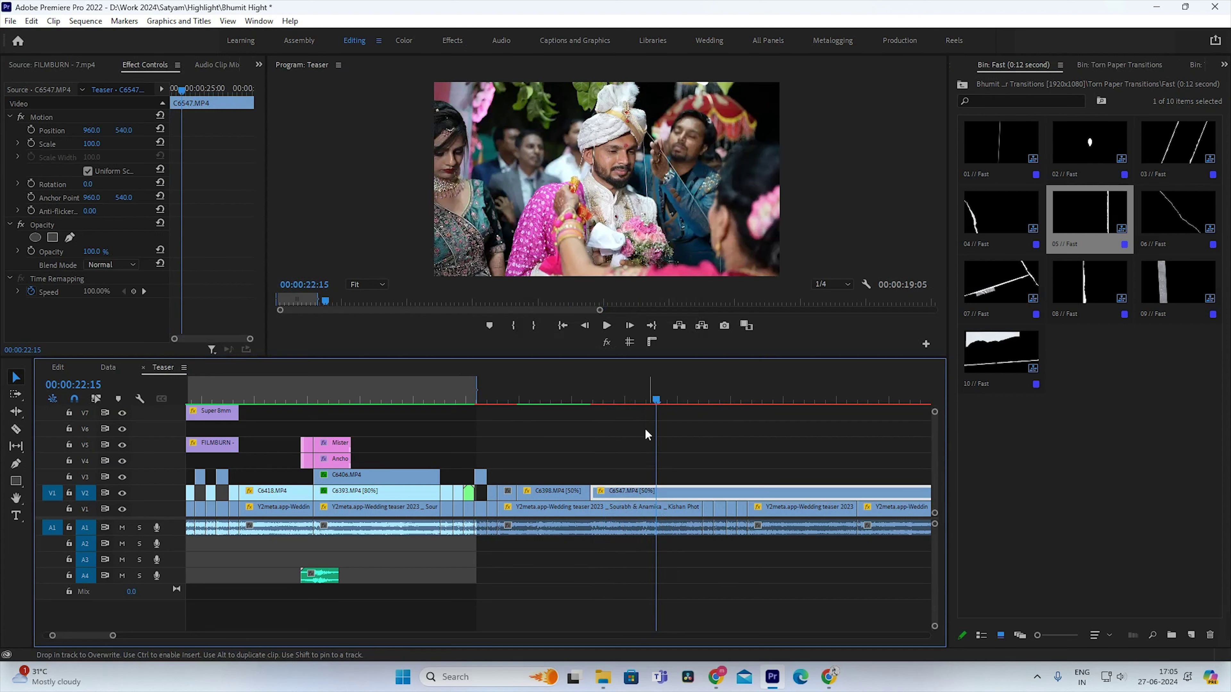
{"action": "left_click_drag", "start_coordinate": [569, 404], "coordinate": [594, 478]}
{"action": "key", "text": "space"}
{"action": "key", "text": "space"}
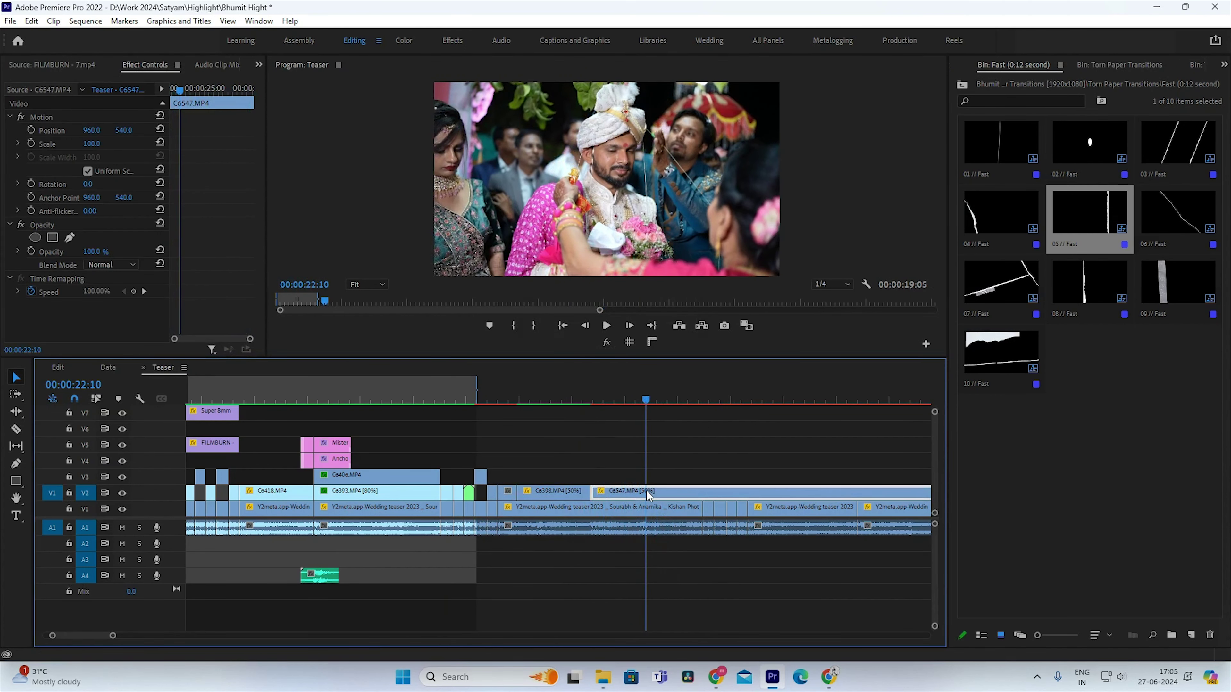
{"action": "key", "text": "w"}
{"action": "key", "text": "shift+Left"}
{"action": "key", "text": "shift+Left"}
{"action": "key", "text": "shift+Left"}
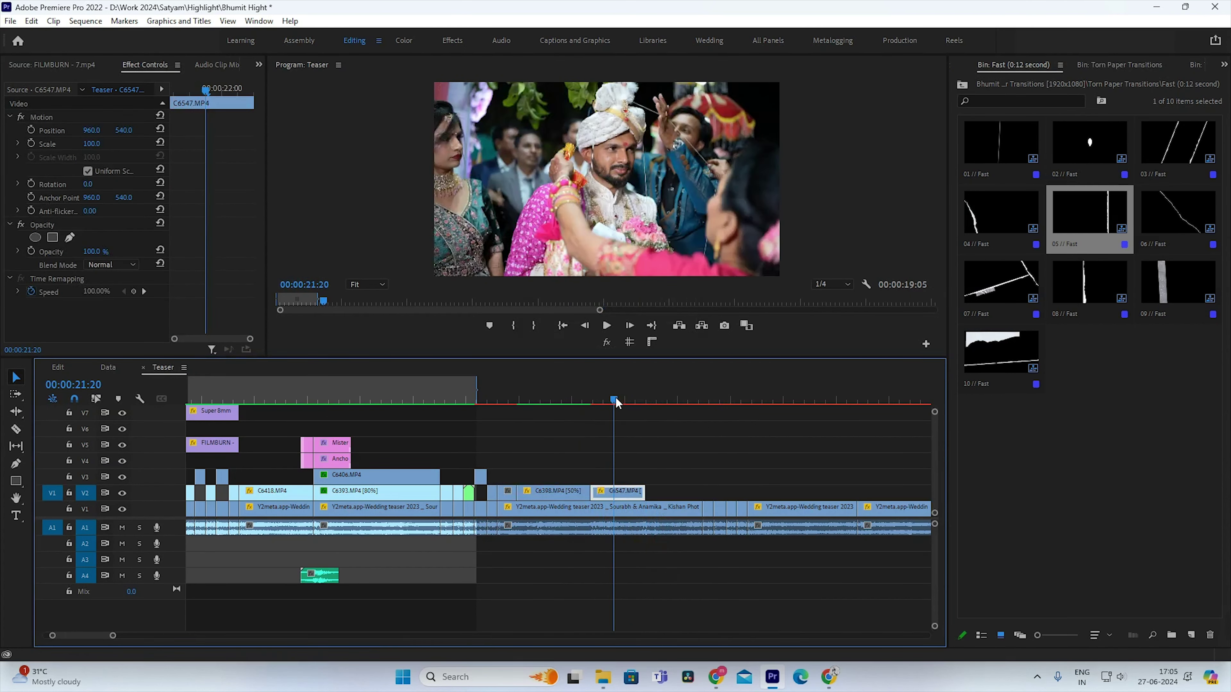
Step: Keyframe C6547's Scale up to about 133% and shift its Position down to about Y 630
{"action": "left_click", "coordinate": [31, 144]}
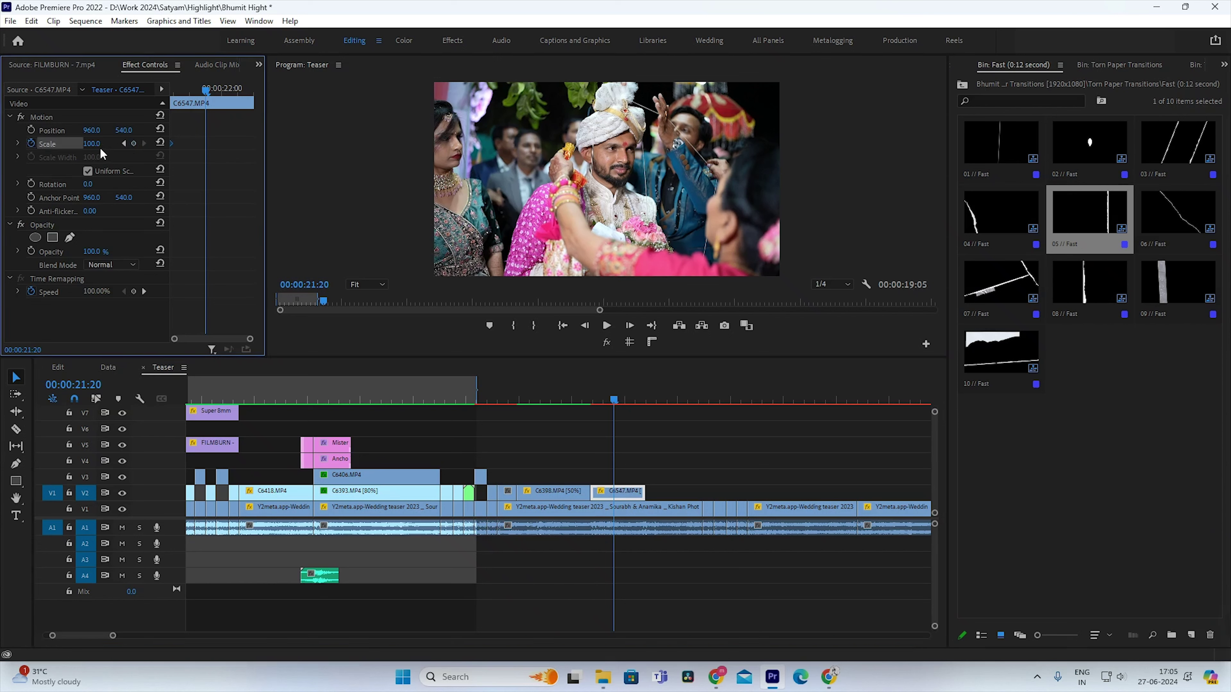
{"action": "left_click_drag", "start_coordinate": [91, 144], "coordinate": [107, 144]}
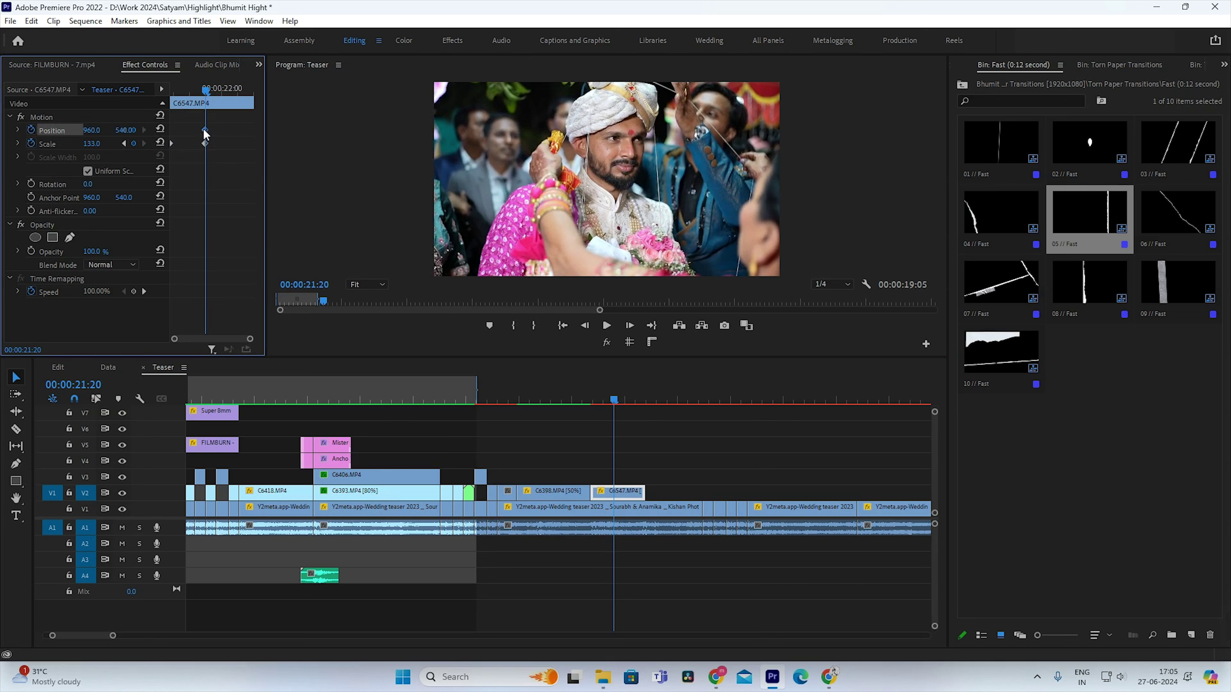
{"action": "left_click_drag", "start_coordinate": [124, 129], "coordinate": [145, 137]}
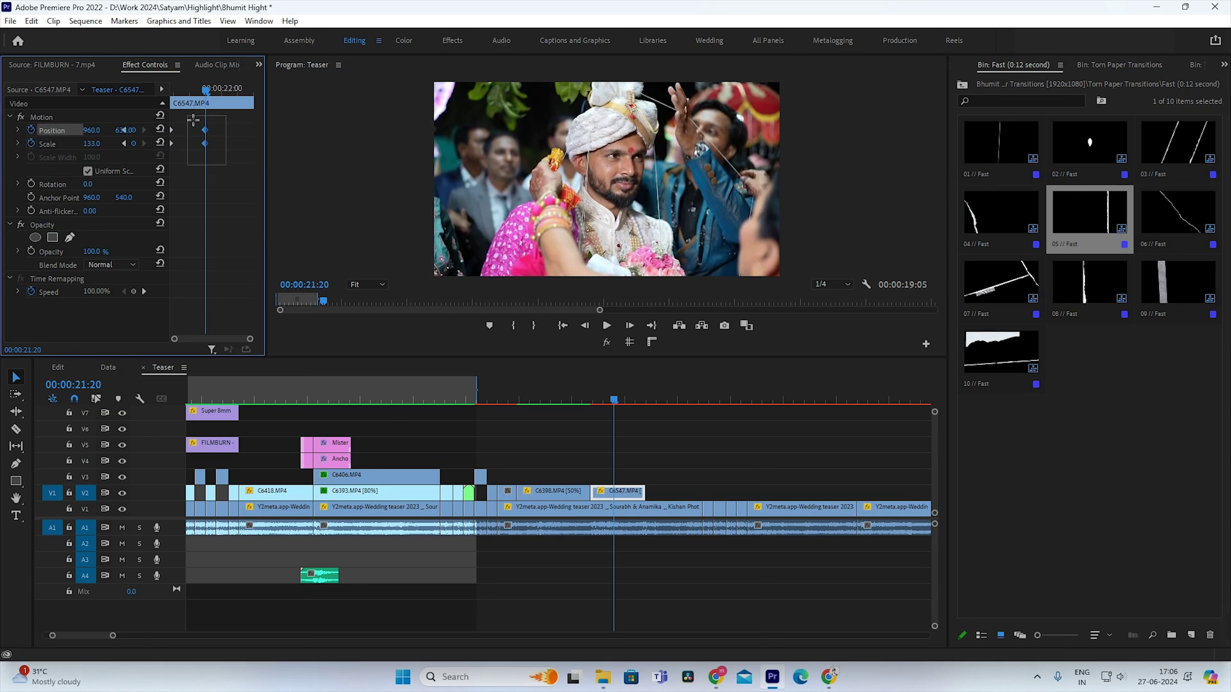
Step: Ease all of C6547's Position and Scale keyframes
{"action": "right_click", "coordinate": [206, 136]}
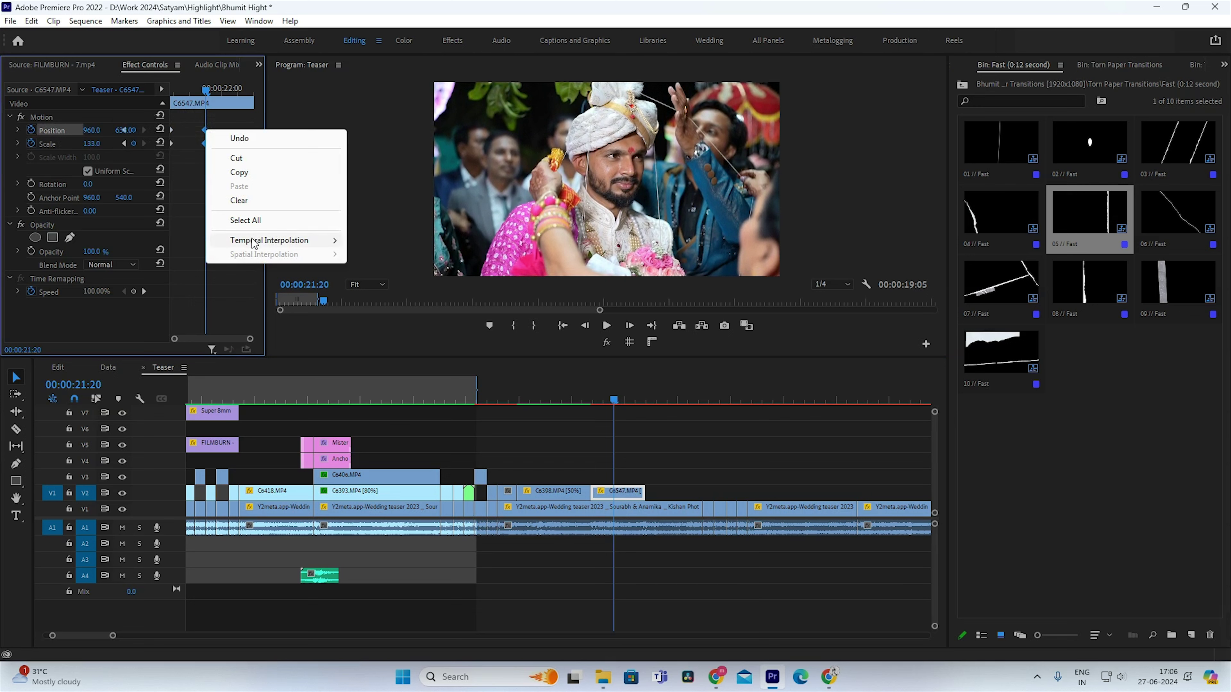
{"action": "left_click", "coordinate": [399, 300]}
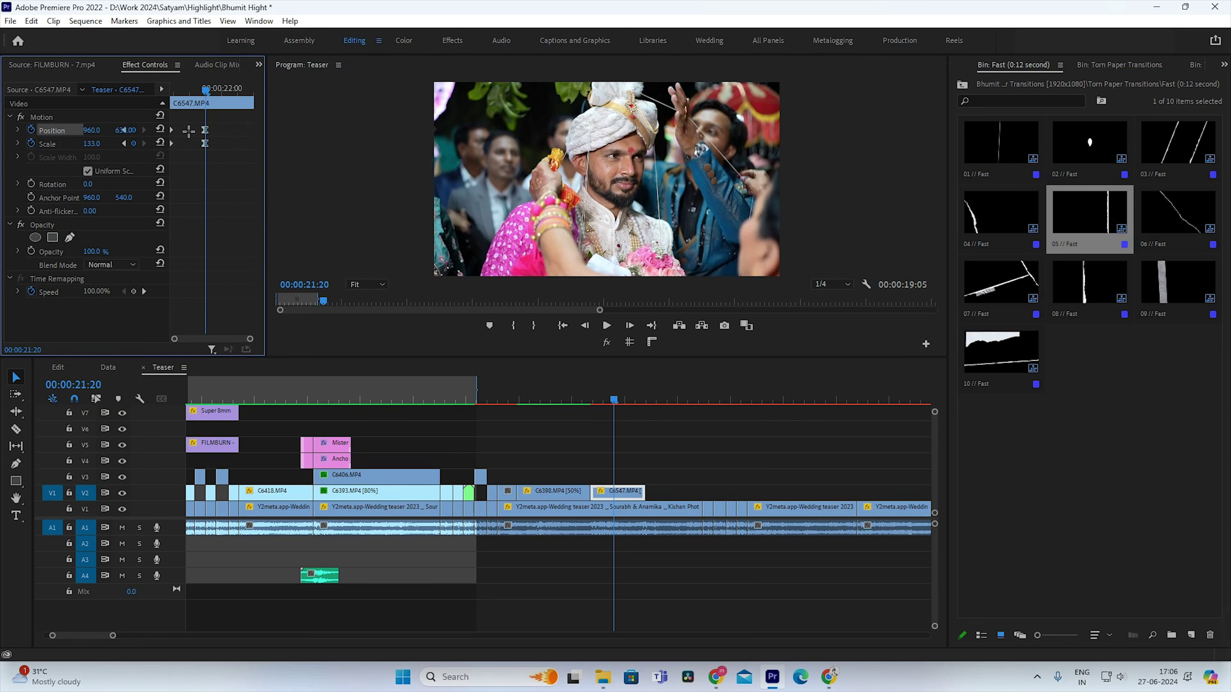
{"action": "right_click", "coordinate": [169, 140]}
{"action": "mouse_move", "coordinate": [236, 252]}
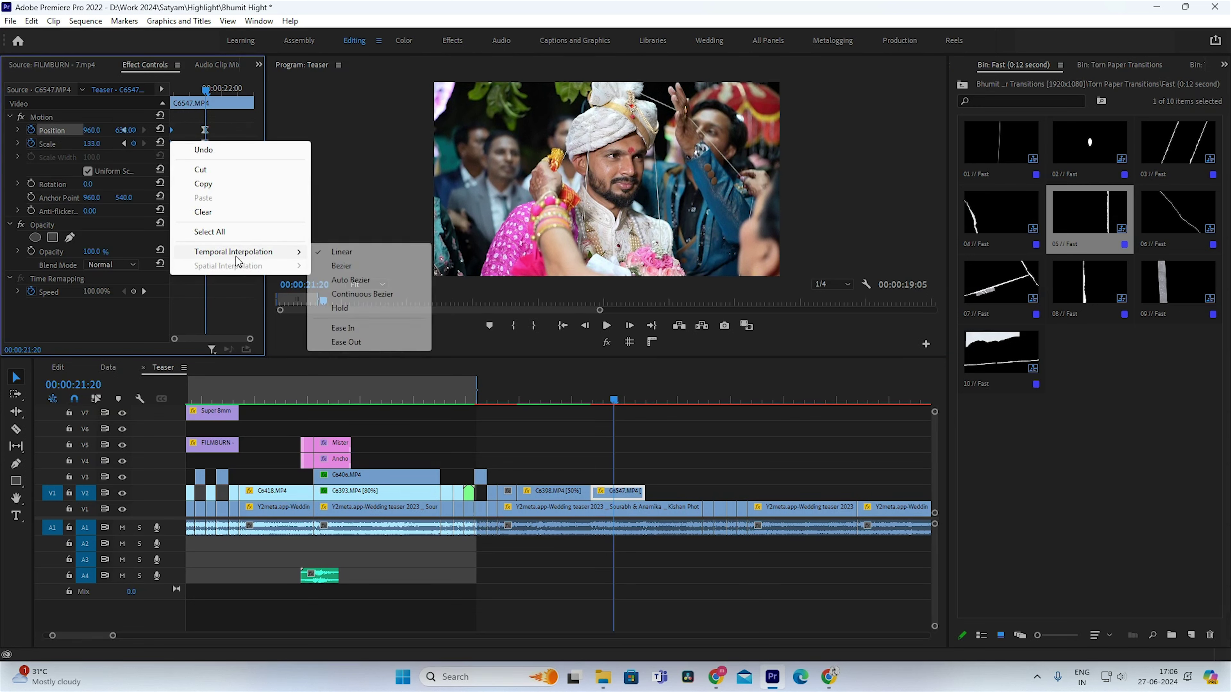
{"action": "left_click", "coordinate": [345, 342]}
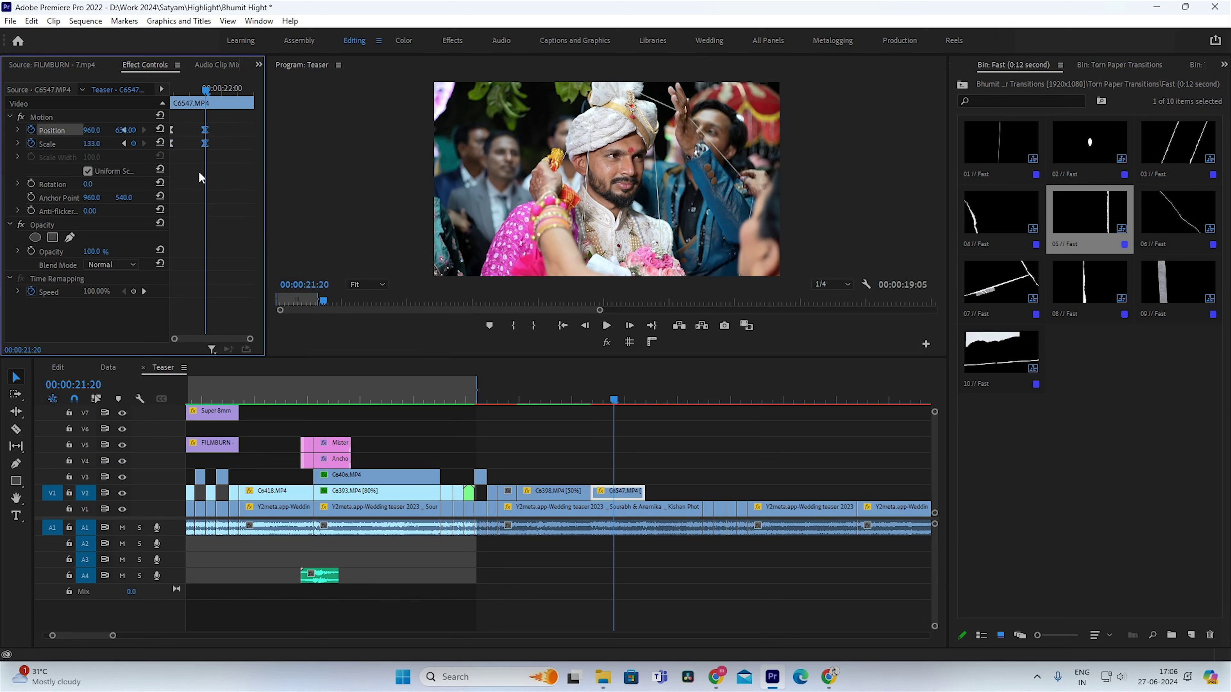
Step: Replay the section from C6398 into C6547 to review the new zoom
{"action": "left_click", "coordinate": [571, 389]}
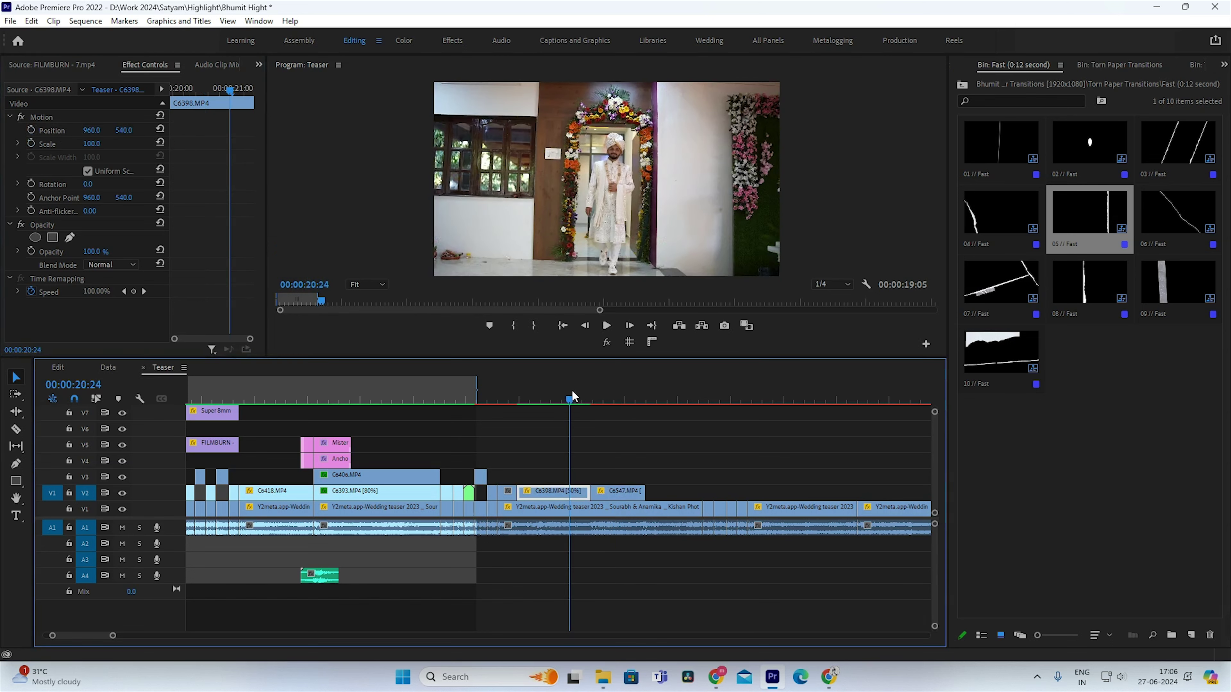
{"action": "key", "text": "space"}
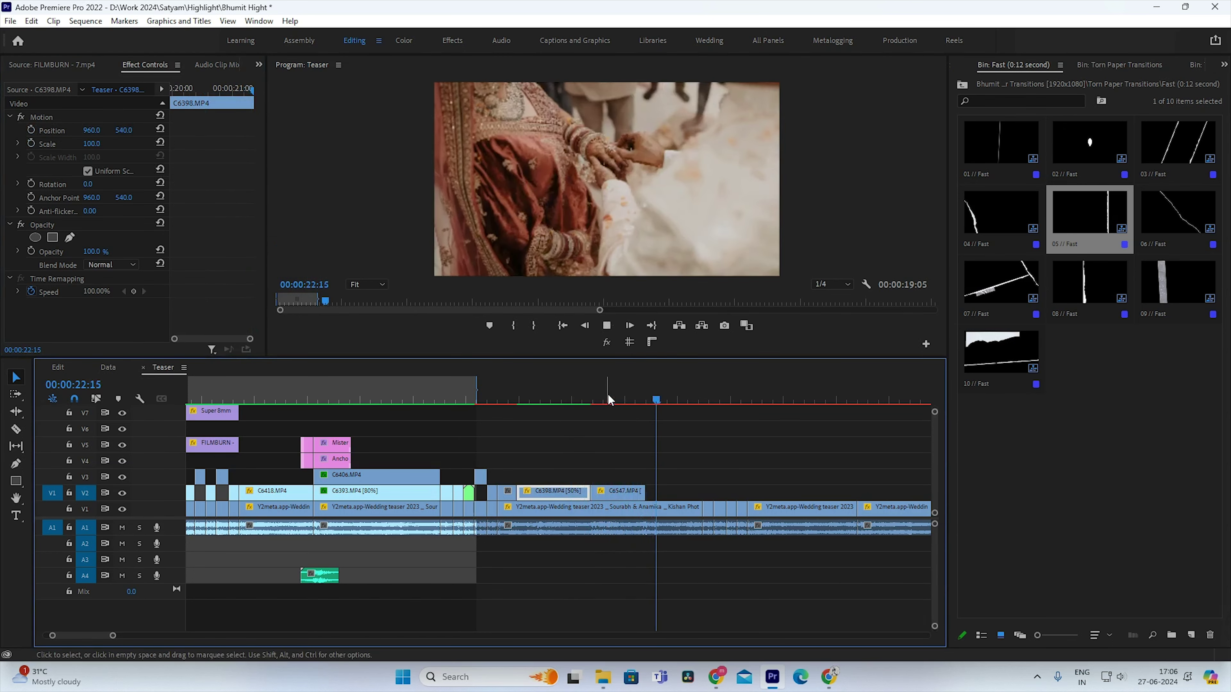
{"action": "mouse_move", "coordinate": [608, 393]}
{"action": "left_mouse_down"}
{"action": "mouse_move", "coordinate": [593, 407]}
{"action": "mouse_move", "coordinate": [640, 390]}
{"action": "left_mouse_up"}
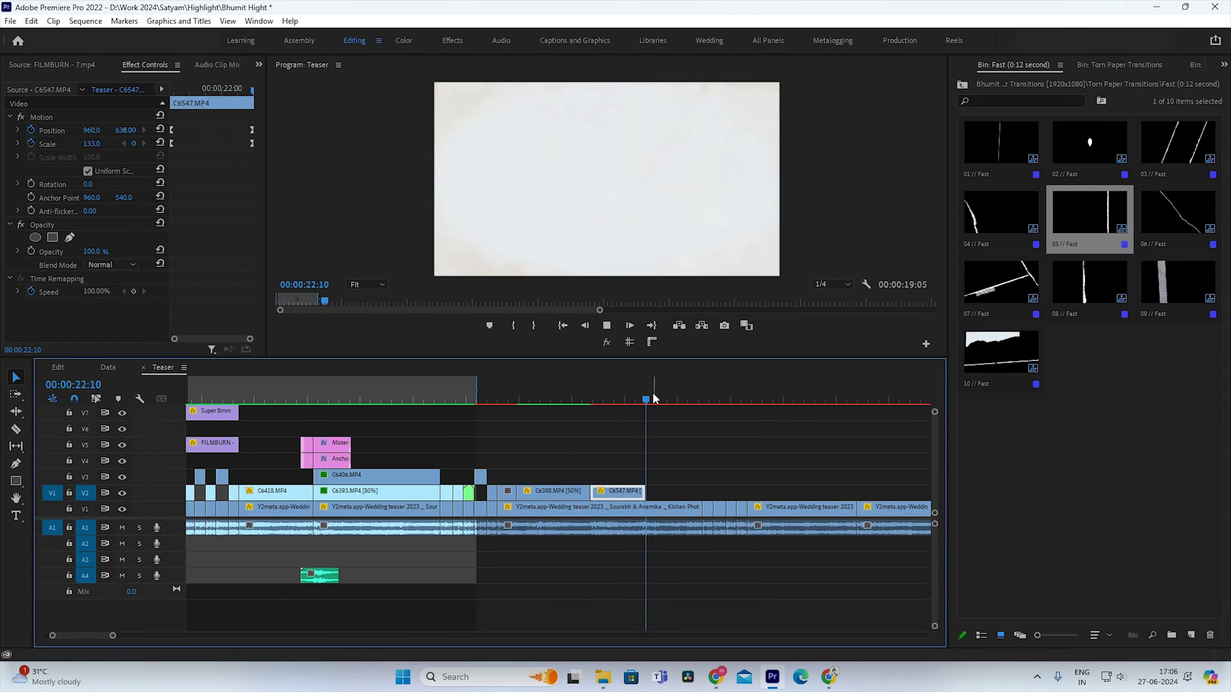
Step: Find C6563.MP4 in the raw footage near 00:16:53 and cut it out
{"action": "key", "text": "minus"}
{"action": "key", "text": "minus"}
{"action": "key", "text": "minus"}
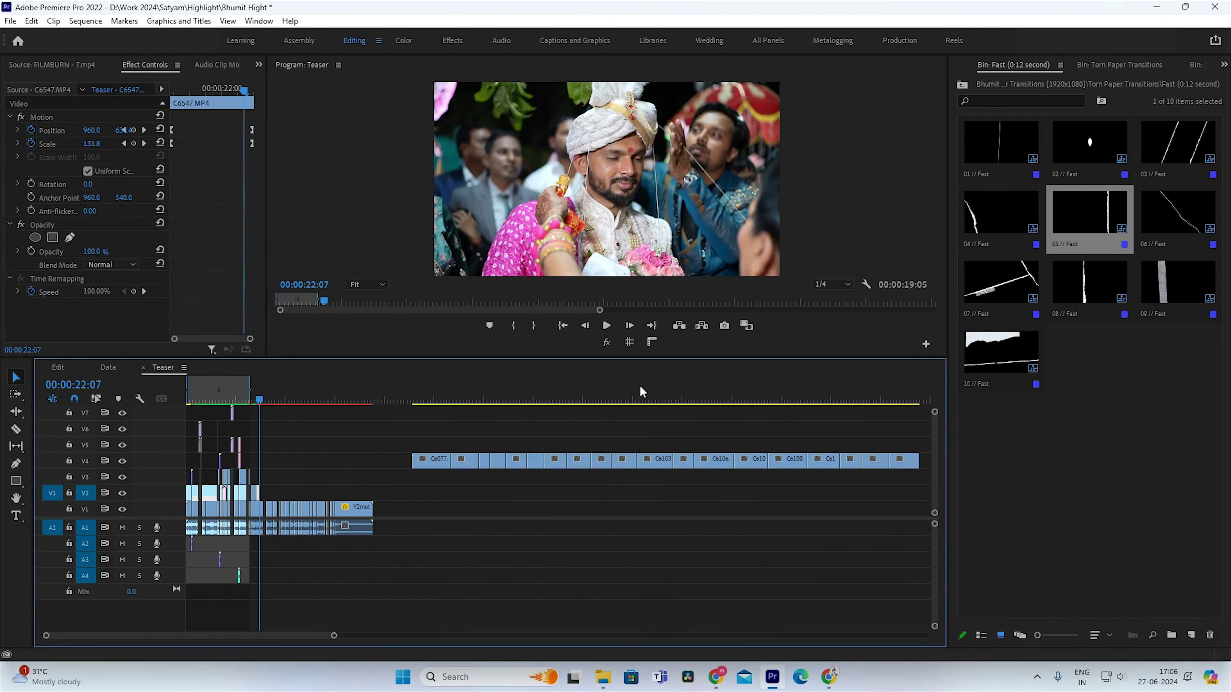
{"action": "key", "text": "minus"}
{"action": "key", "text": "minus"}
{"action": "left_click", "coordinate": [559, 404]}
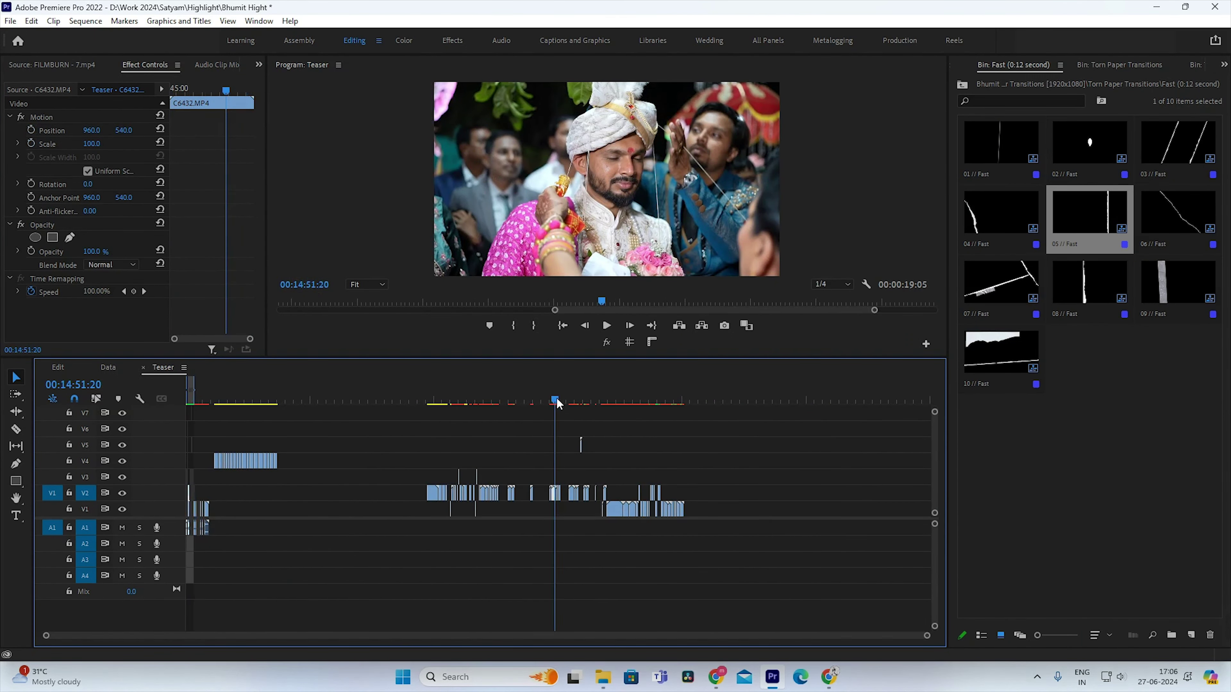
{"action": "key", "text": "equal"}
{"action": "left_click", "coordinate": [654, 389]}
{"action": "key", "text": "equal"}
{"action": "key", "text": "equal"}
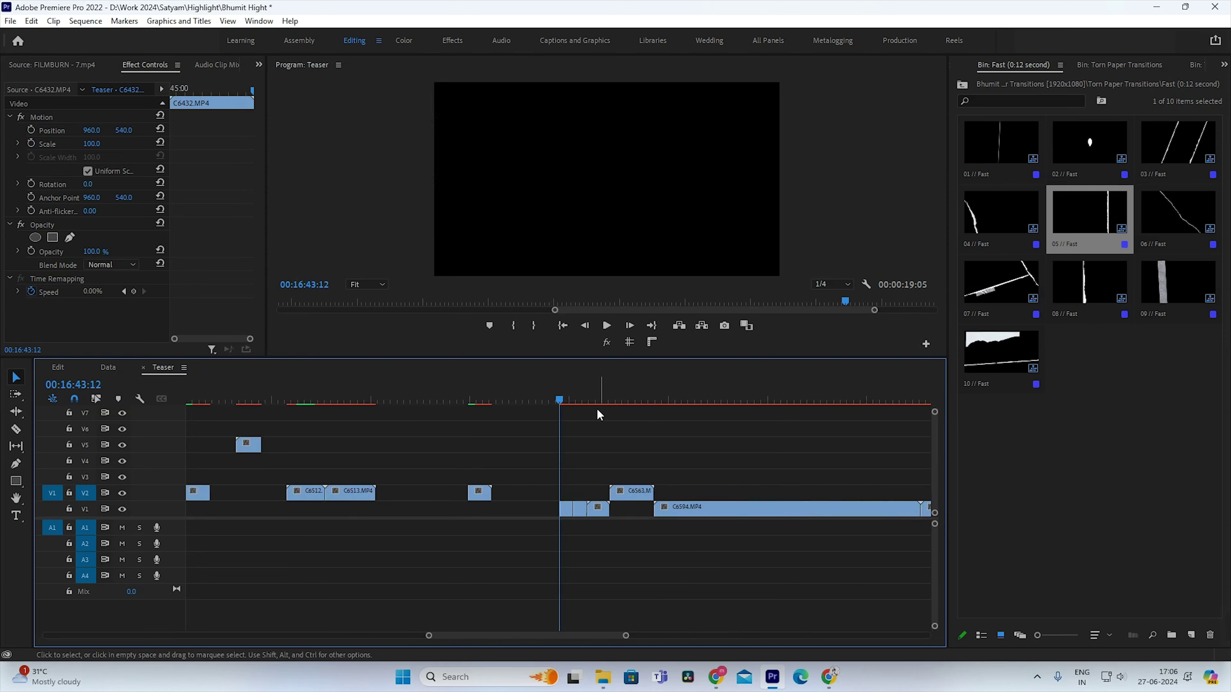
{"action": "key", "text": "equal"}
{"action": "left_click_drag", "start_coordinate": [575, 402], "coordinate": [653, 404]}
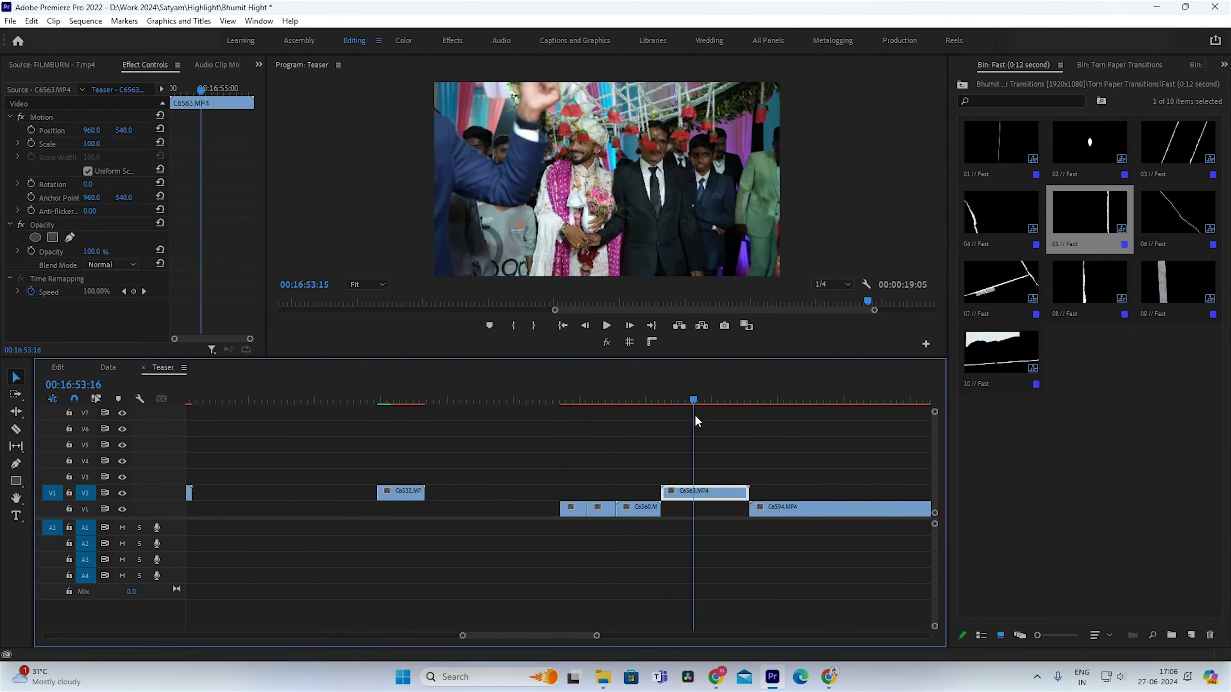
{"action": "left_click_drag", "start_coordinate": [658, 413], "coordinate": [706, 416]}
{"action": "left_click", "coordinate": [704, 494]}
{"action": "key", "text": "Delete"}
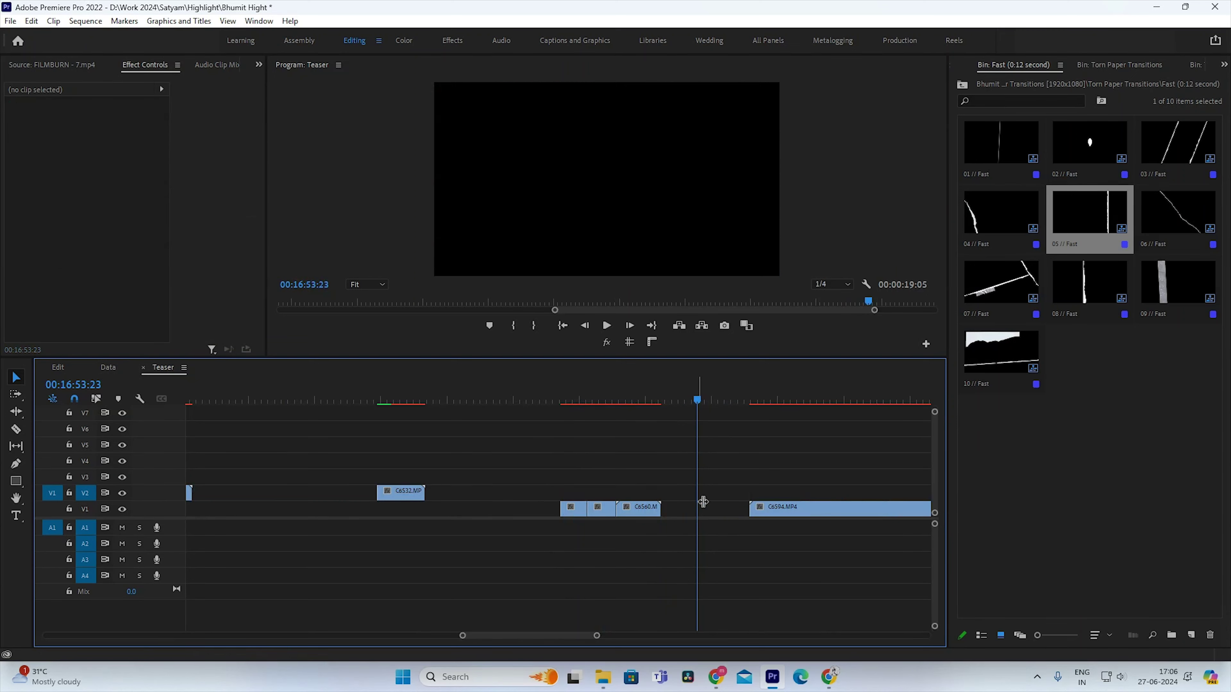
Step: Go back to the teaser at the start of the sequence and frame it around the playhead
{"action": "key", "text": "minus"}
{"action": "key", "text": "minus"}
{"action": "key", "text": "minus"}
{"action": "key", "text": "minus"}
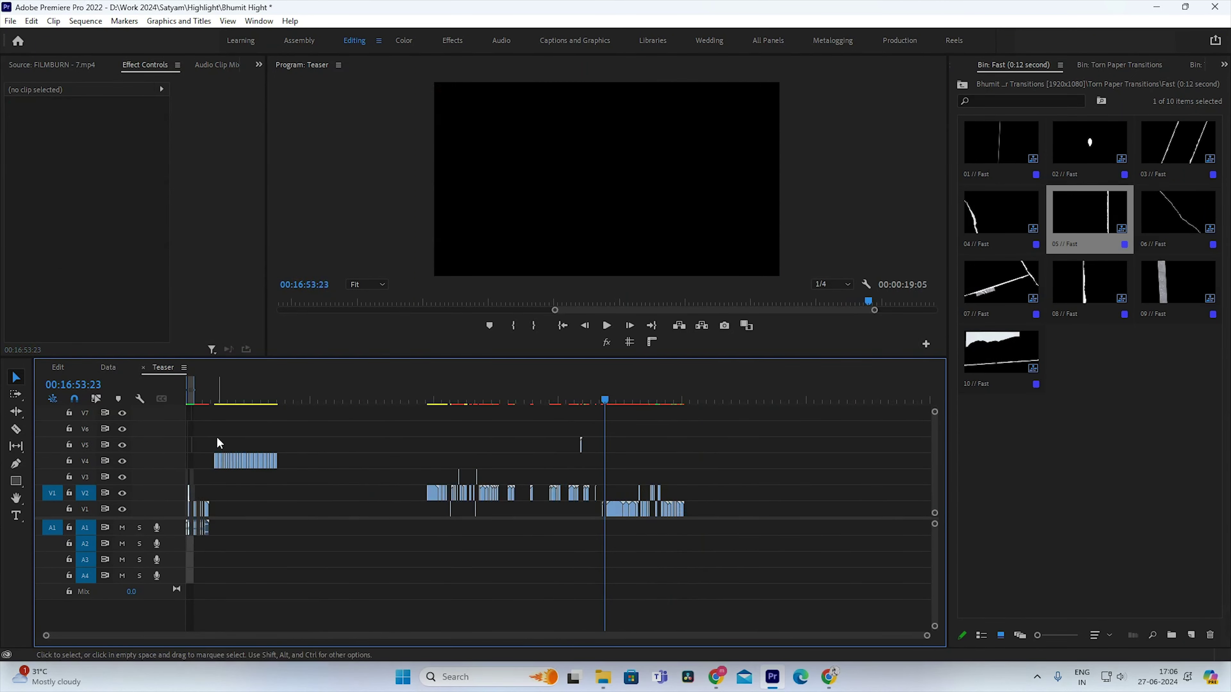
{"action": "left_click", "coordinate": [196, 399]}
{"action": "key", "text": "equal"}
{"action": "key", "text": "equal"}
{"action": "key", "text": "equal"}
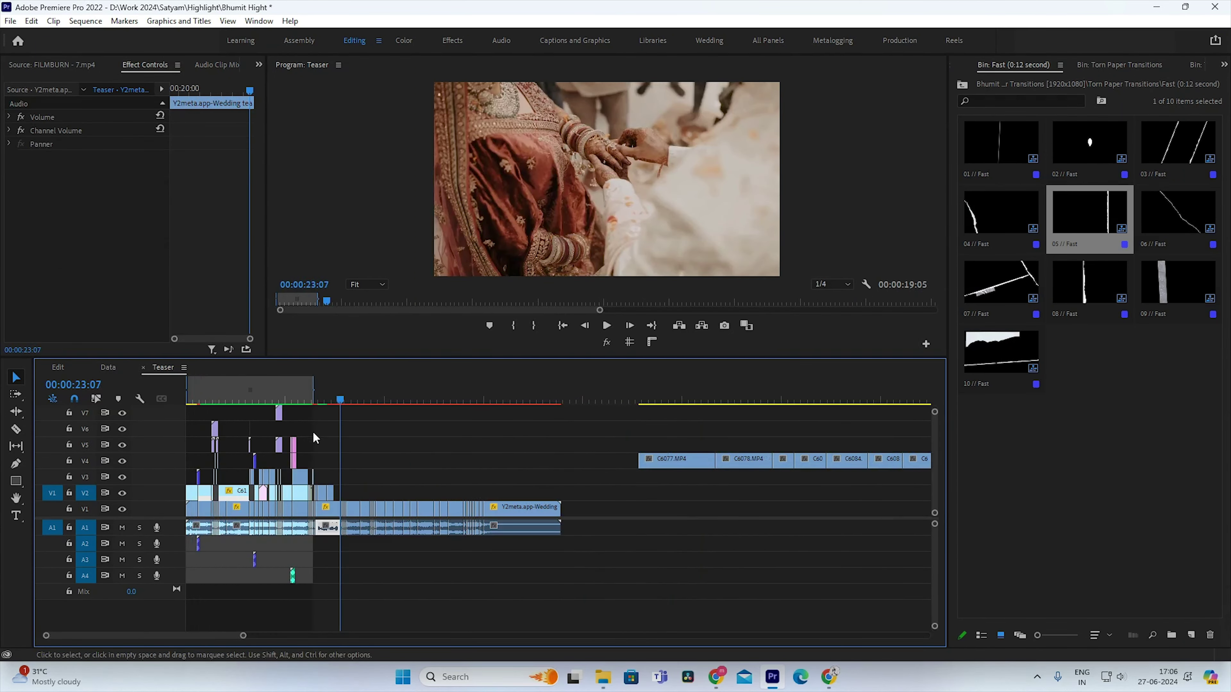
{"action": "key", "text": "equal"}
{"action": "key", "text": "equal"}
{"action": "left_click", "coordinate": [542, 391]}
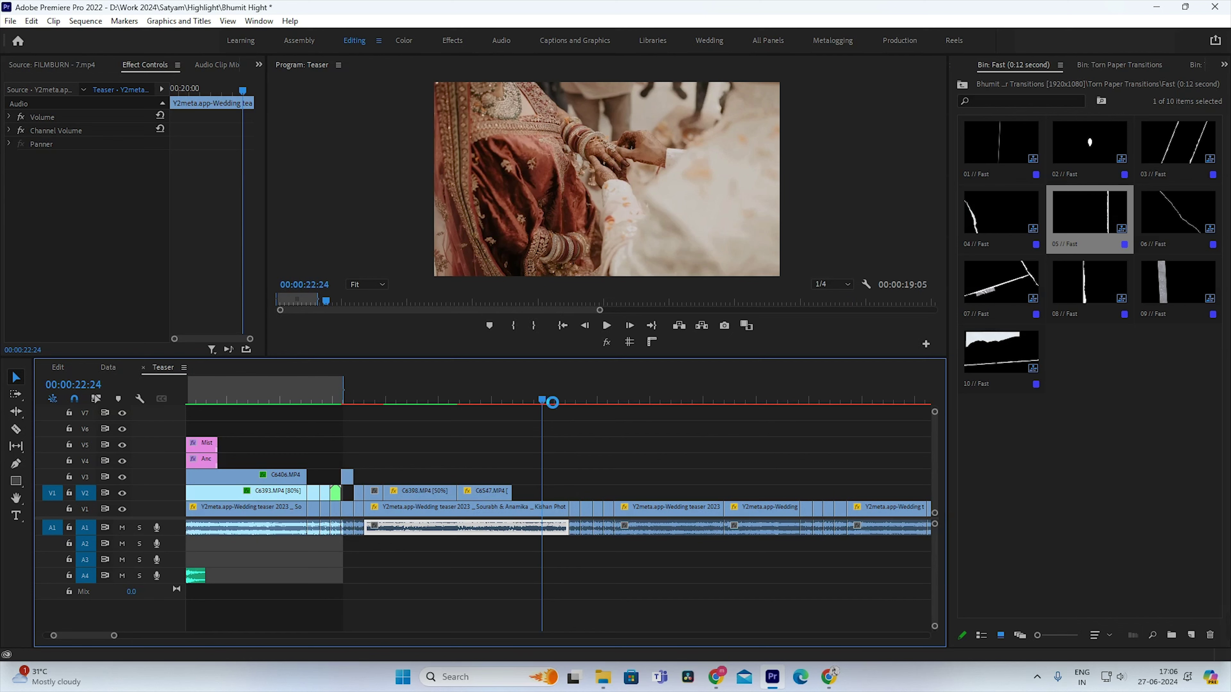
{"action": "key", "text": "Down"}
{"action": "key", "text": "minus"}
Step: Insert C6563.MP4 into the teaser at 00:00:24:18 and play it back
{"action": "left_click", "coordinate": [601, 396]}
{"action": "key", "text": "equal"}
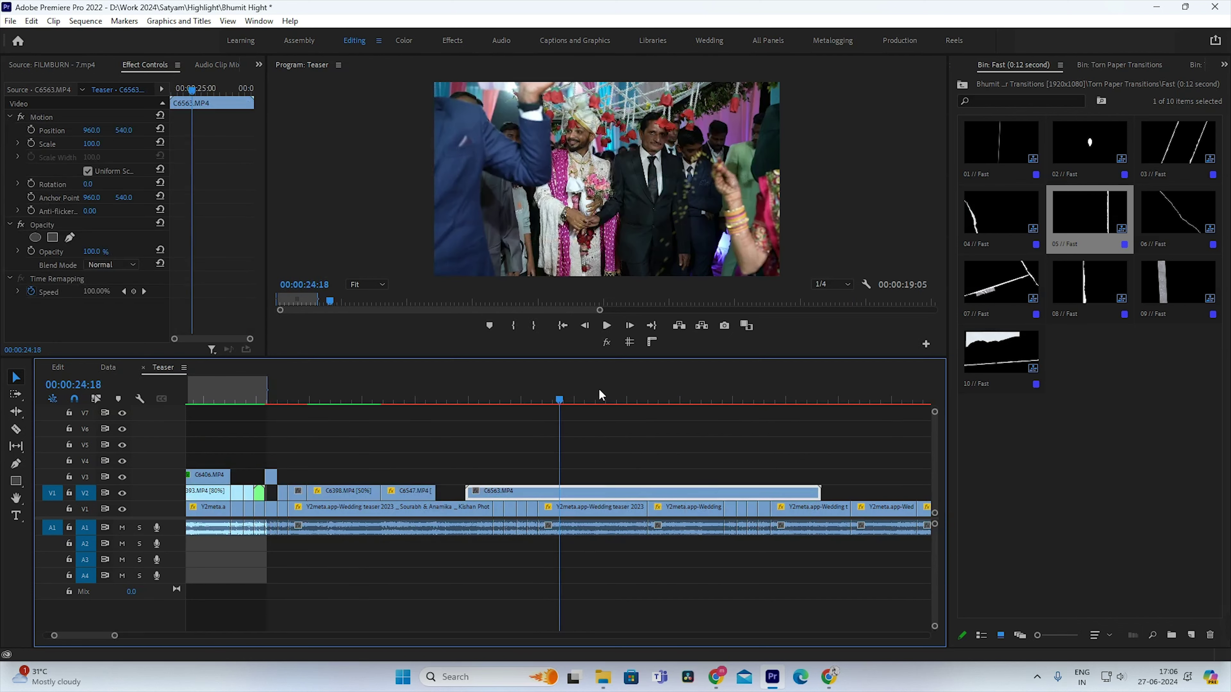
{"action": "left_click", "coordinate": [566, 412]}
{"action": "left_click", "coordinate": [577, 491]}
{"action": "key", "text": "space"}
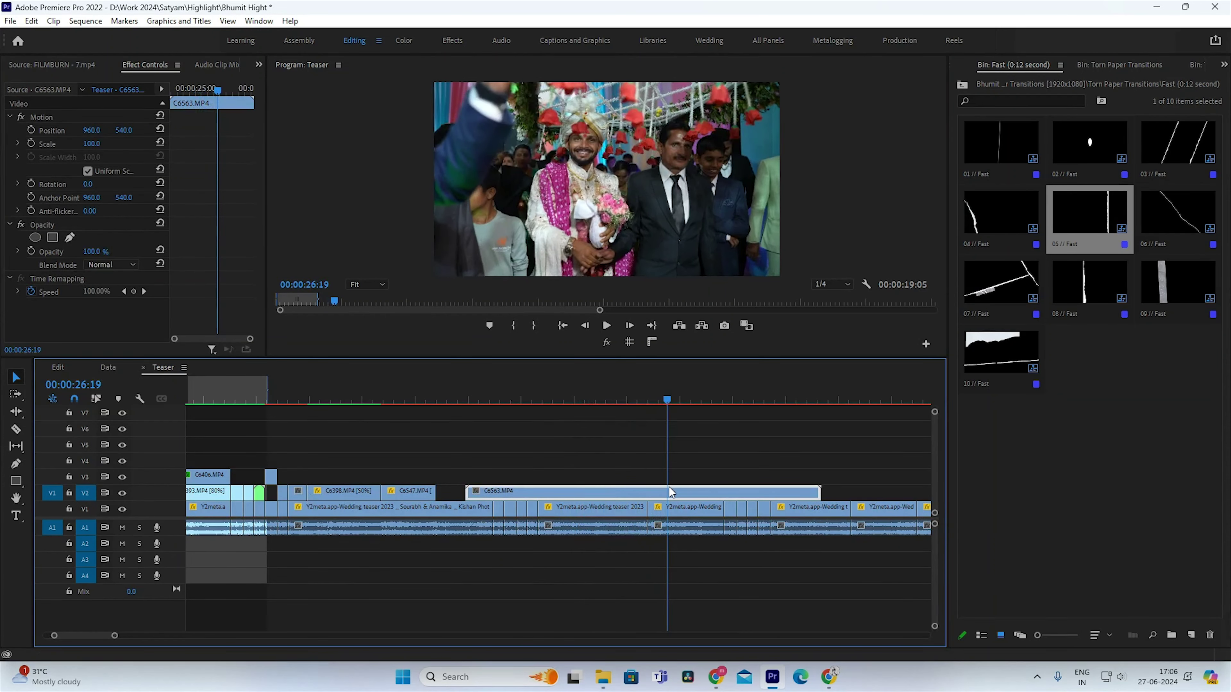
{"action": "key", "text": "space"}
Step: Move C6563 next to C6547 and slow it to 50% speed
{"action": "left_click_drag", "start_coordinate": [653, 492], "coordinate": [469, 492]}
{"action": "left_click", "coordinate": [445, 403]}
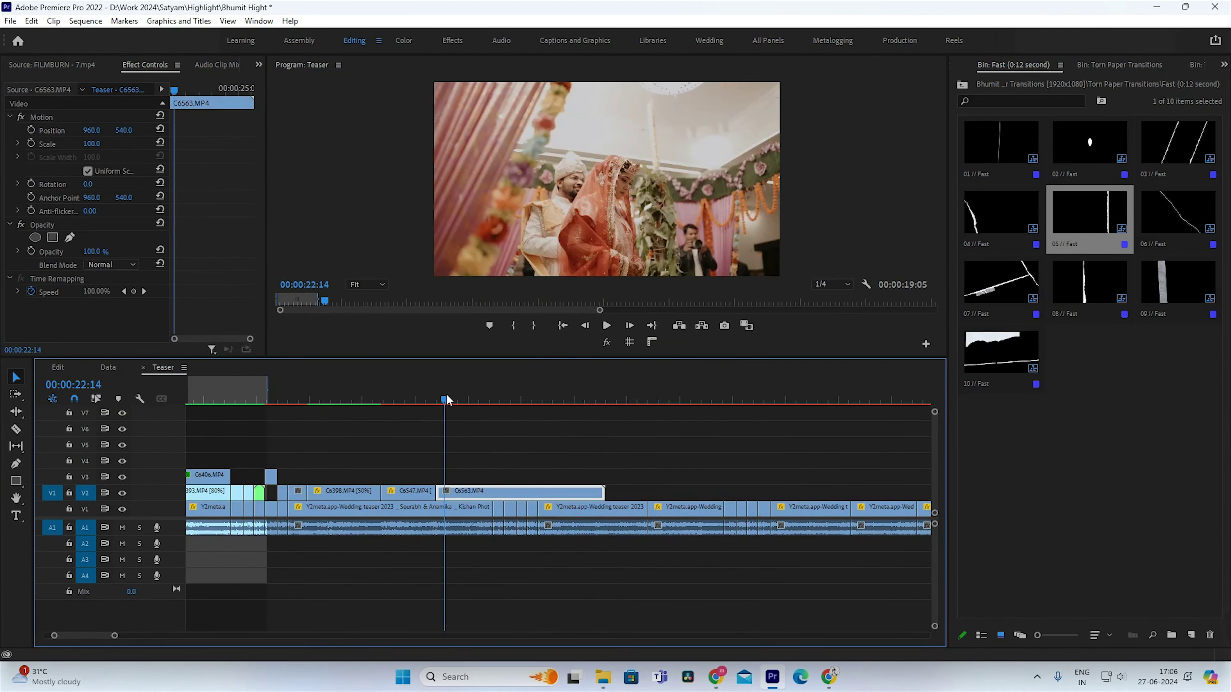
{"action": "key", "text": "minus"}
{"action": "key", "text": "equal"}
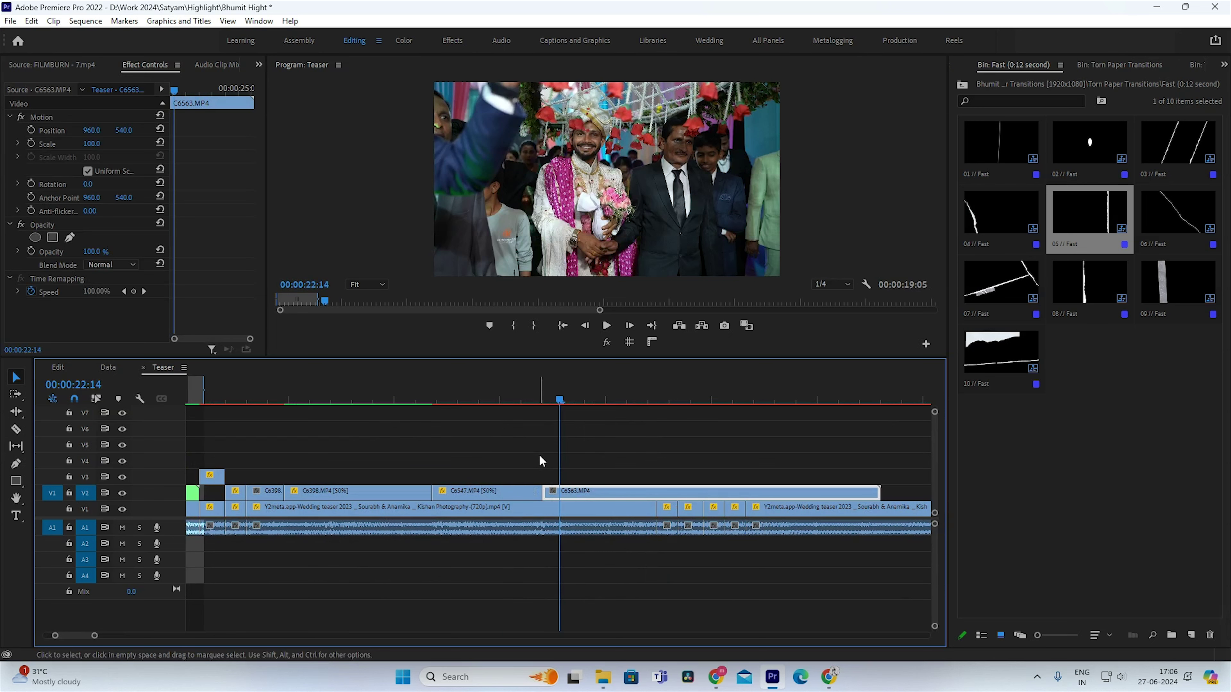
{"action": "right_click", "coordinate": [591, 492]}
{"action": "left_click", "coordinate": [572, 493]}
{"action": "key", "text": "ctrl+r"}
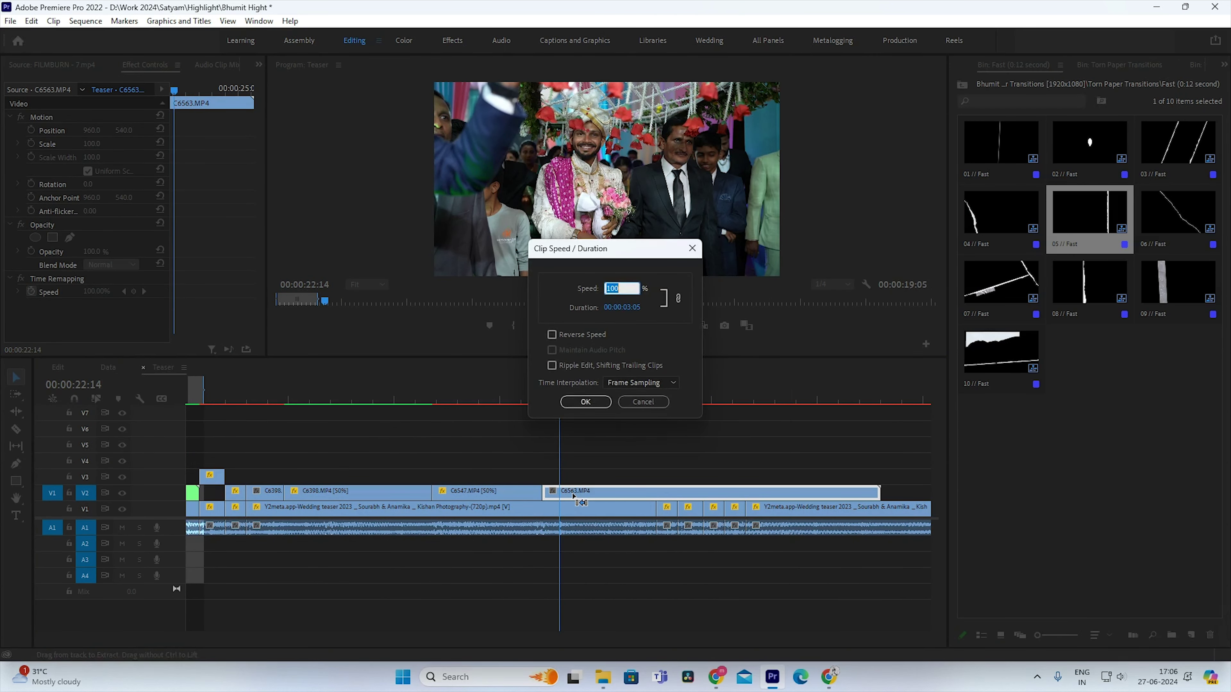
{"action": "key", "text": "Return"}
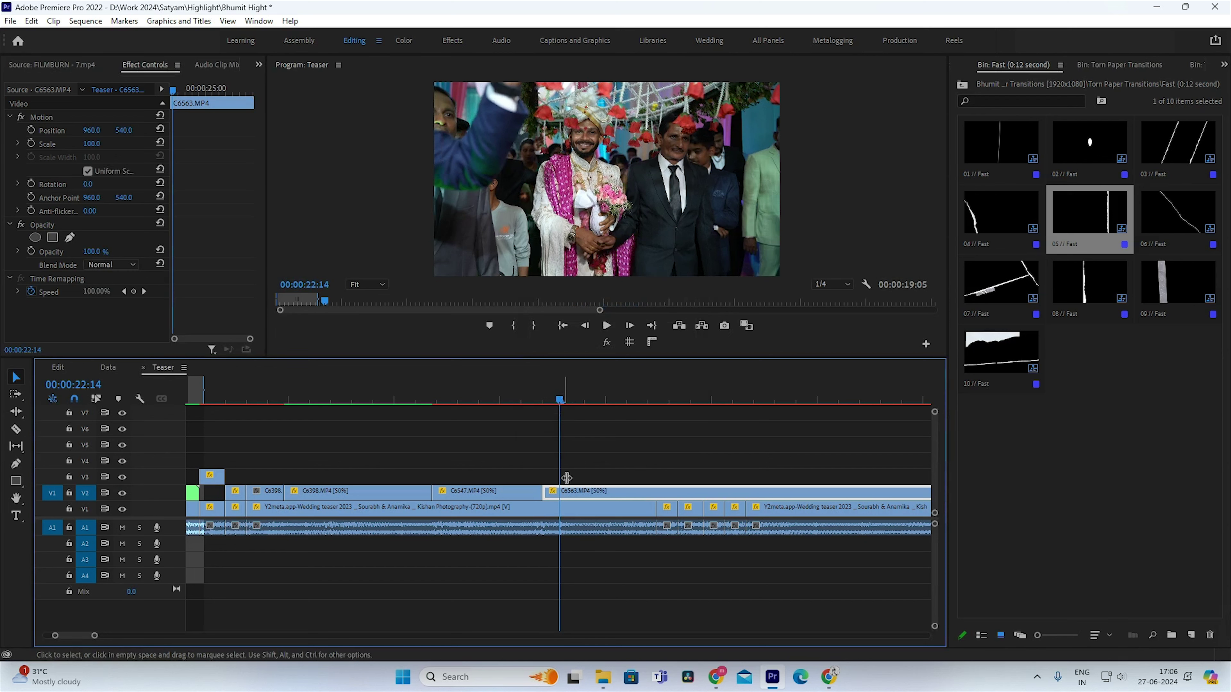
Step: Review C6547's zoom settings, then play C6563 back from 22:04
{"action": "left_click", "coordinate": [517, 404]}
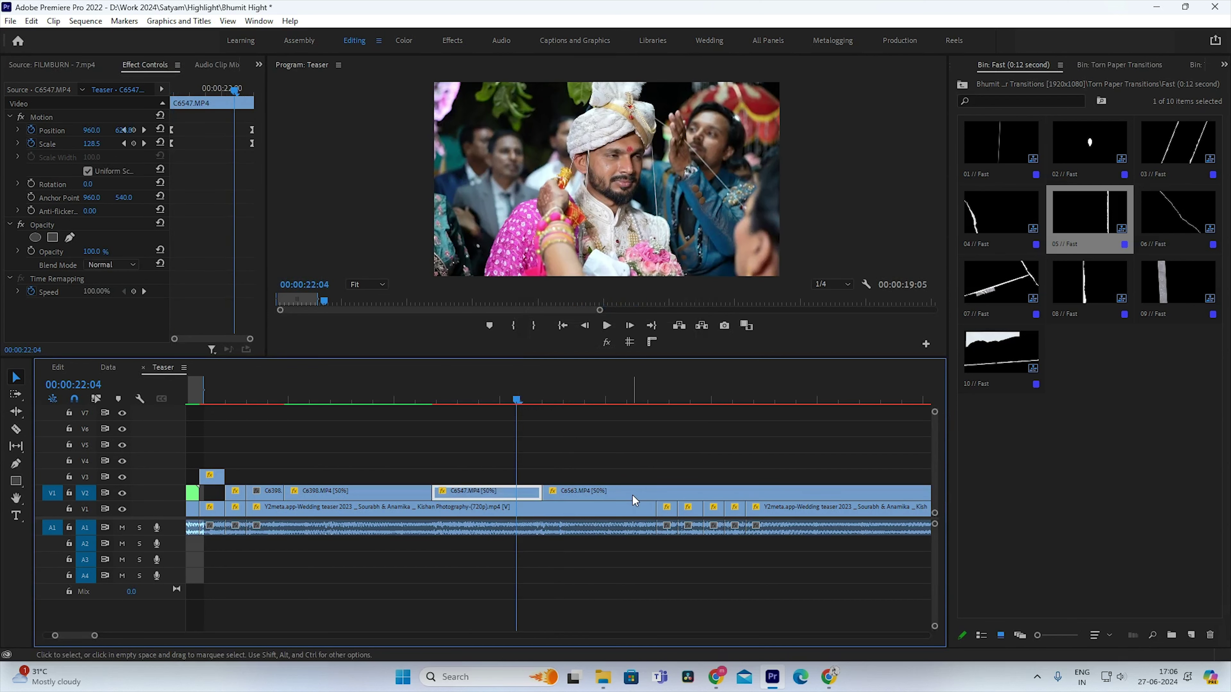
{"action": "scroll", "coordinate": [632, 495], "scroll_direction": "left", "scroll_amount": 1}
{"action": "scroll", "coordinate": [632, 494], "scroll_direction": "left", "scroll_amount": 1}
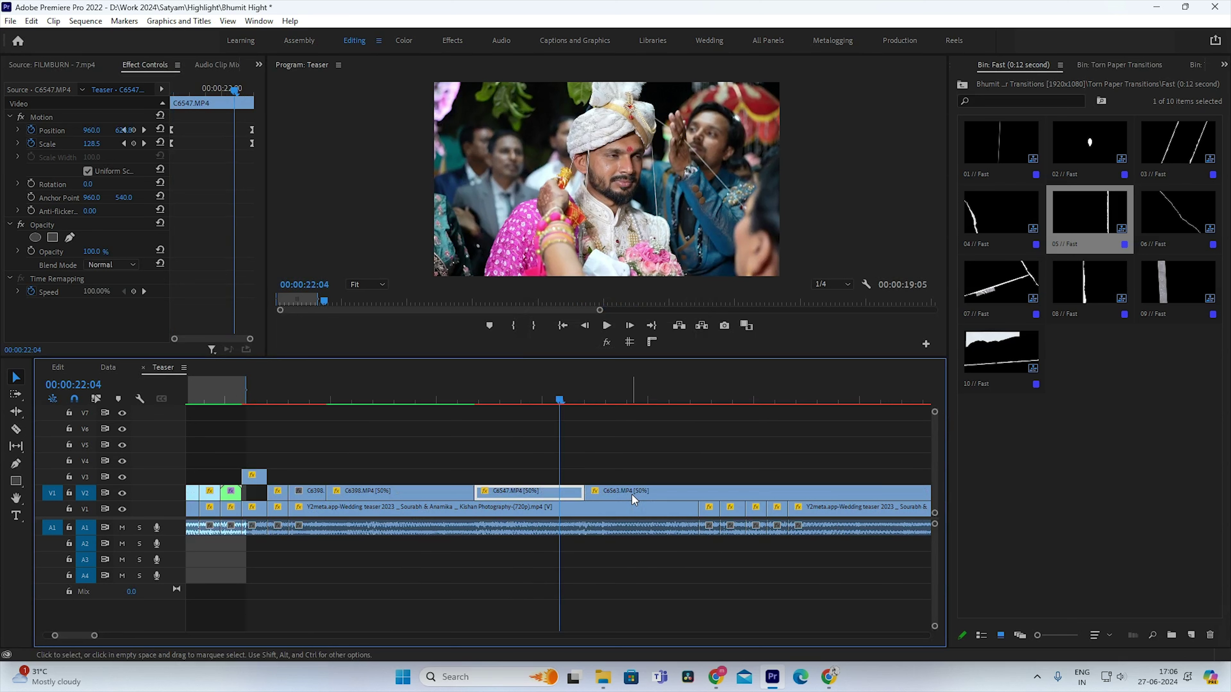
{"action": "scroll", "coordinate": [634, 500], "scroll_direction": "down", "scroll_amount": 1}
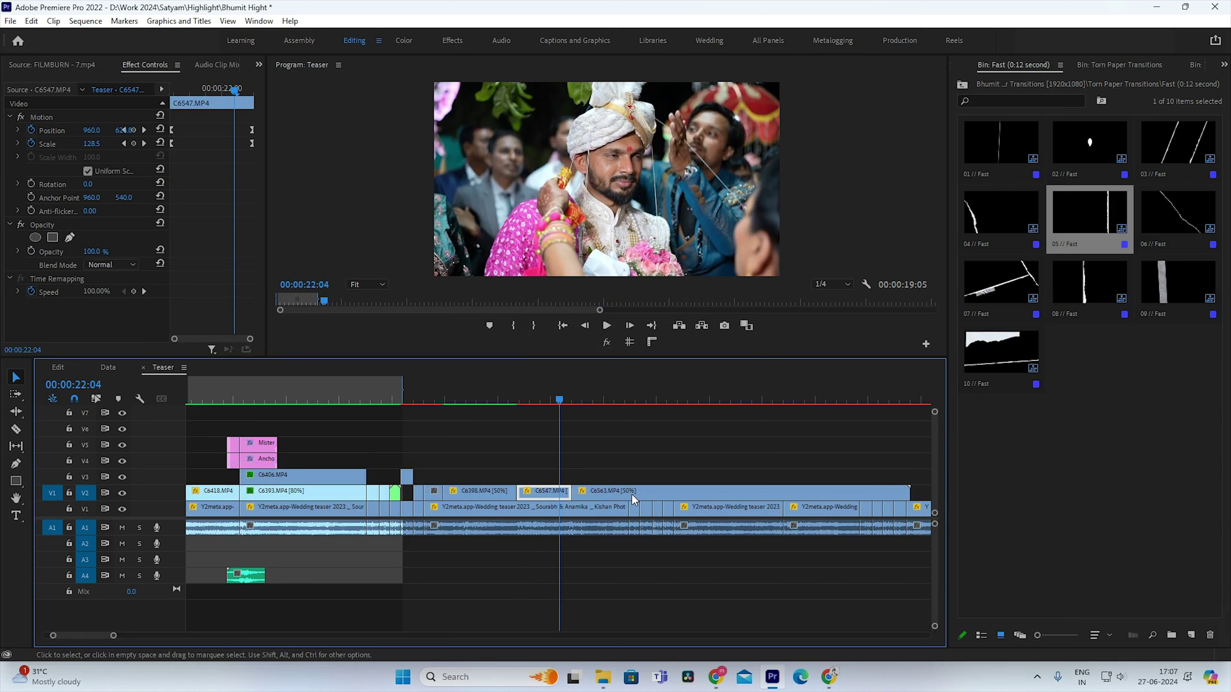
{"action": "left_click", "coordinate": [632, 498]}
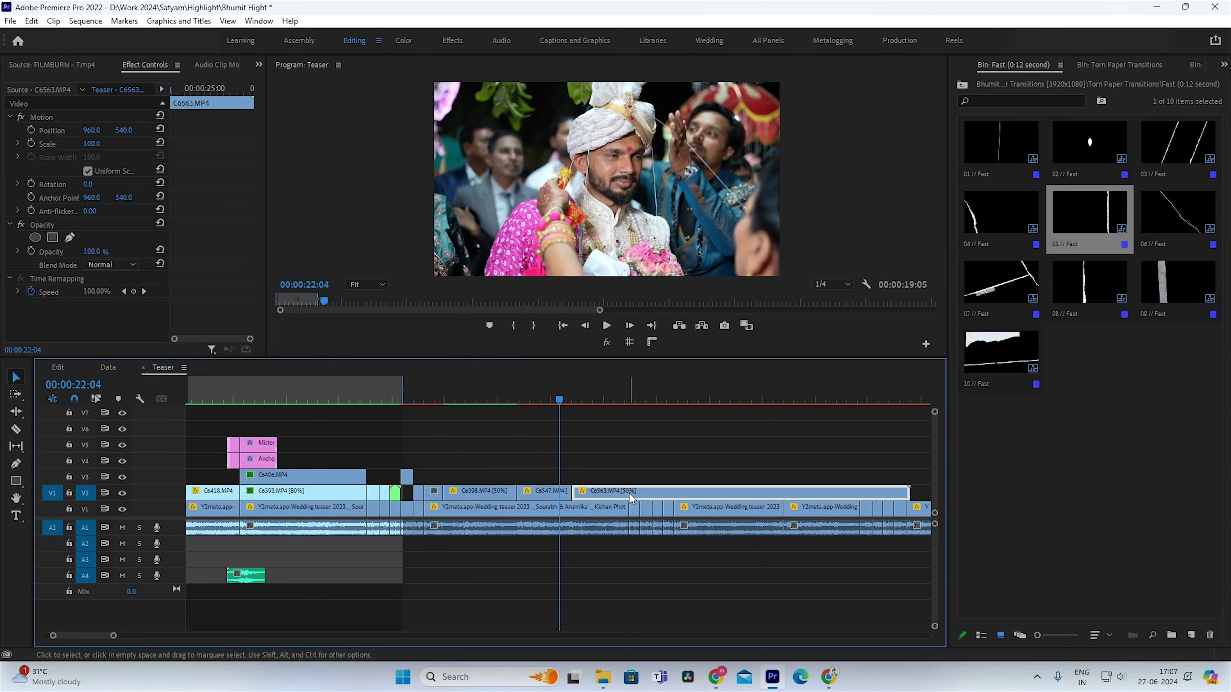
{"action": "key", "text": "minus"}
{"action": "key", "text": "equal"}
{"action": "key", "text": "space"}
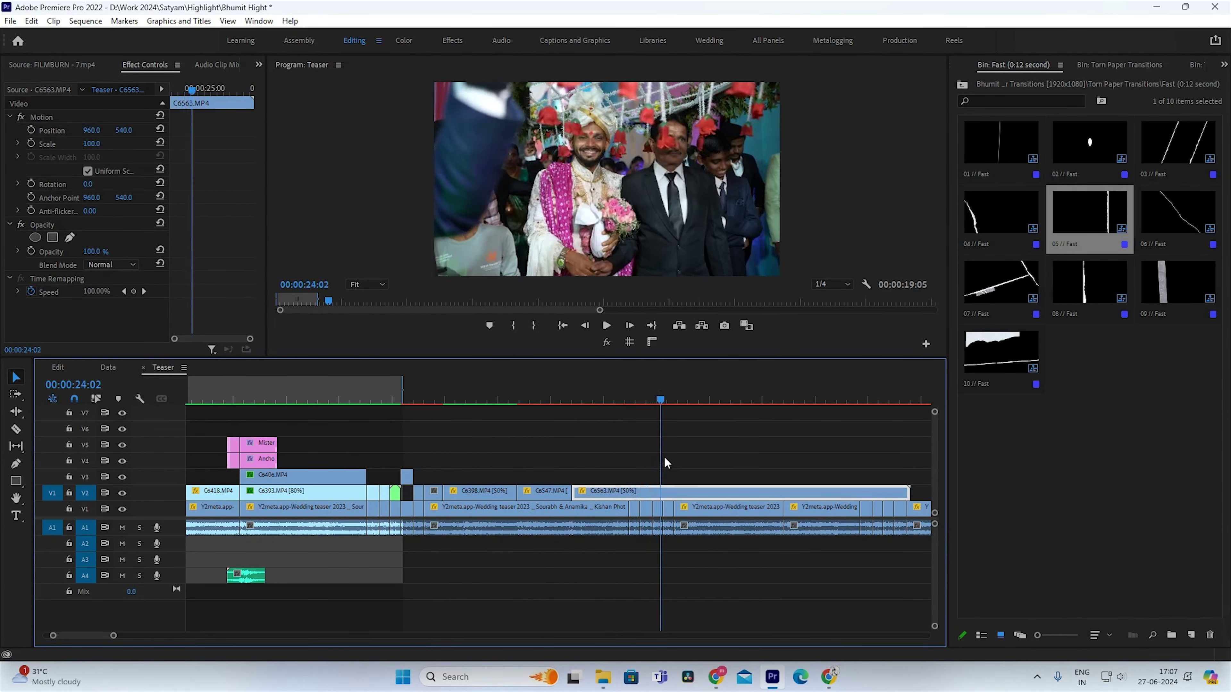
{"action": "key", "text": "space"}
{"action": "key", "text": "Up"}
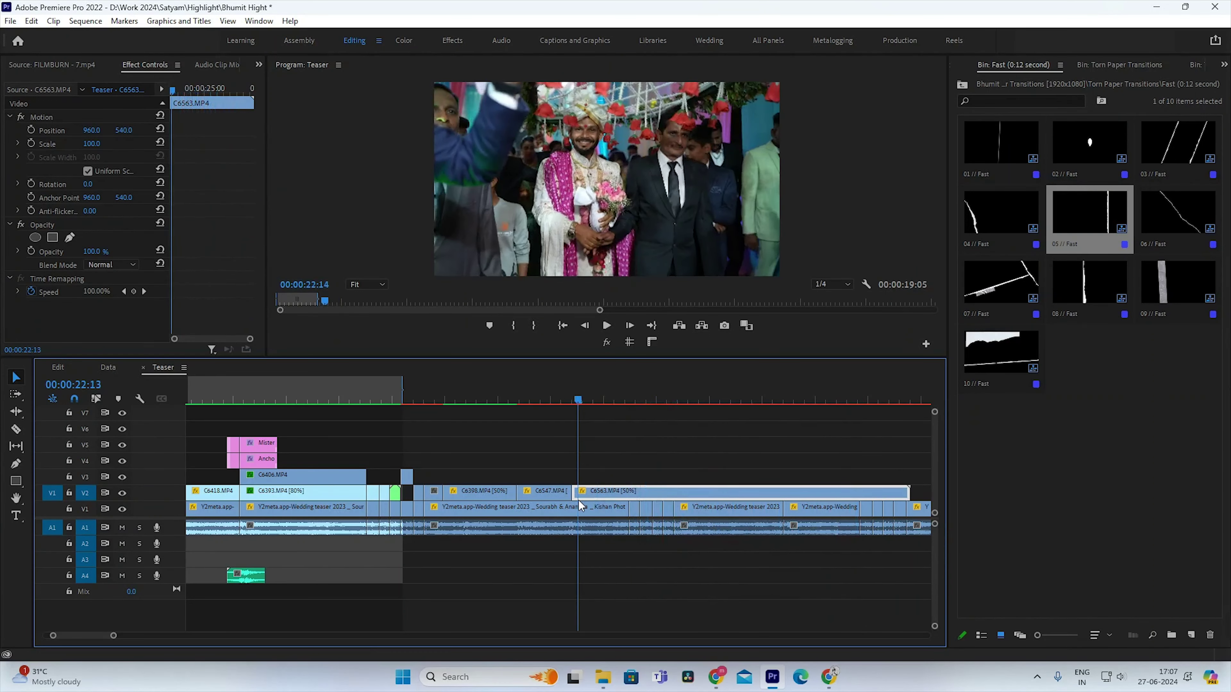
{"action": "key", "text": "minus"}
Step: Nudge C6563 slightly later on V2 and play it back
{"action": "left_click_drag", "start_coordinate": [580, 494], "coordinate": [612, 493]}
{"action": "key", "text": "equal"}
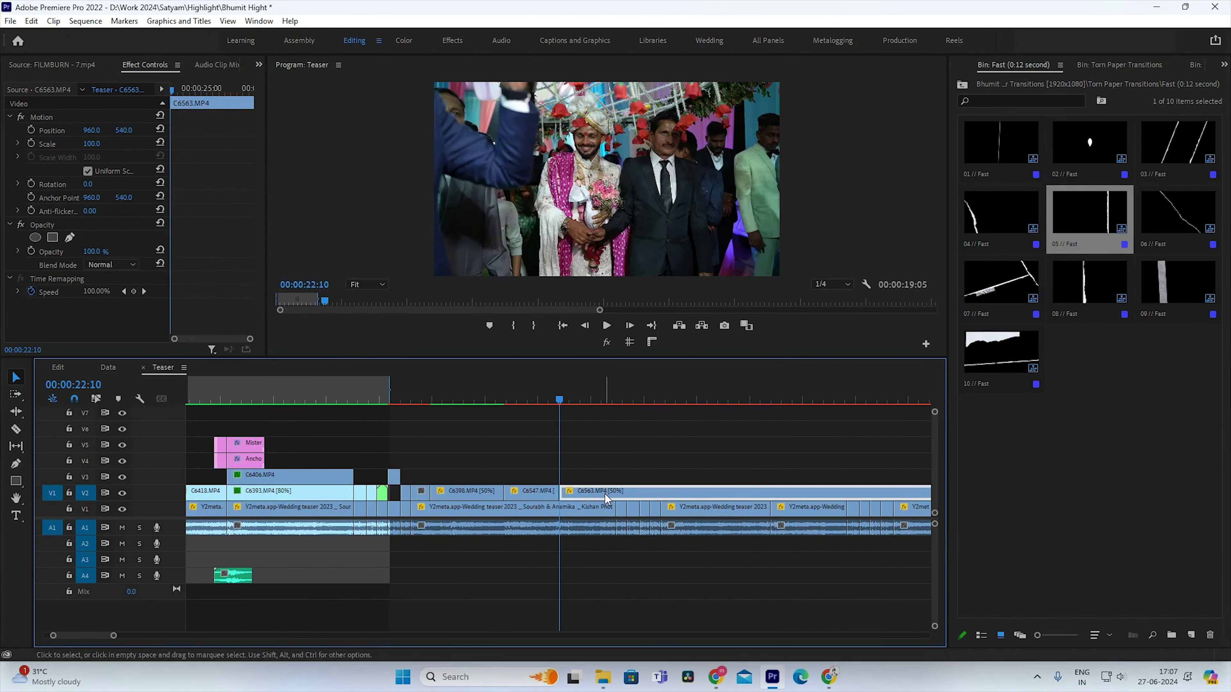
{"action": "key", "text": "equal"}
{"action": "key", "text": "space"}
Step: Split C6563 near 00:00:23:12 and delete the right-hand tail
{"action": "left_click_drag", "start_coordinate": [659, 396], "coordinate": [674, 484]}
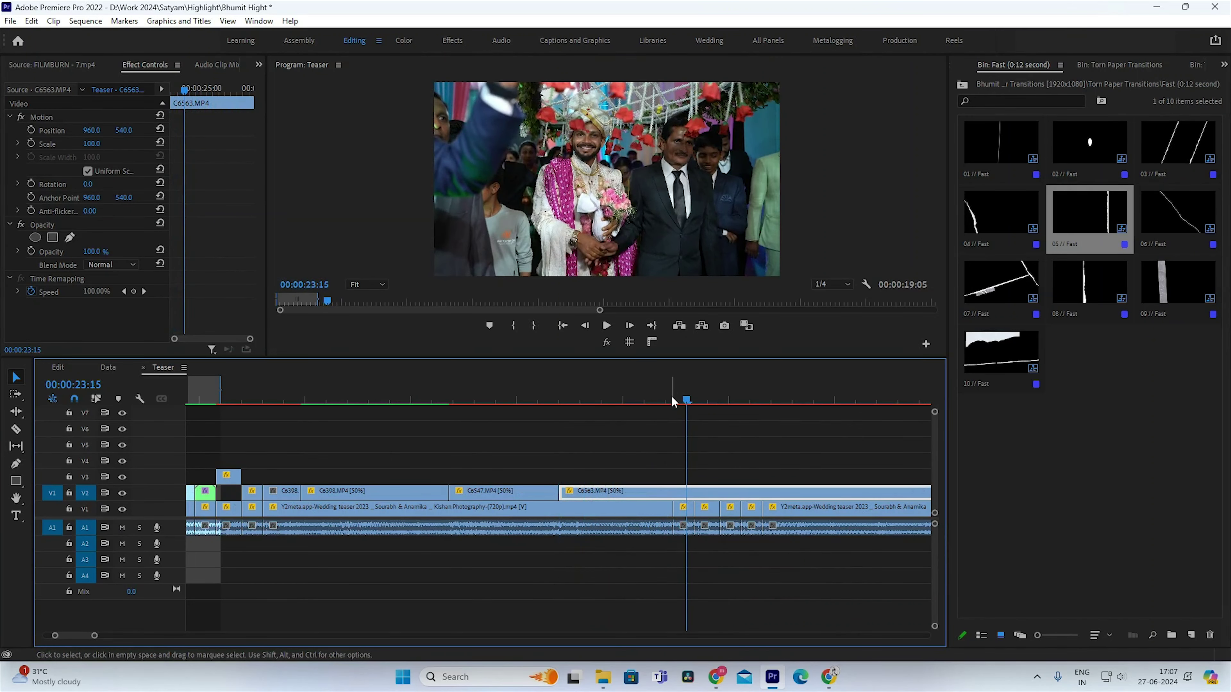
{"action": "key", "text": "ctrl+k"}
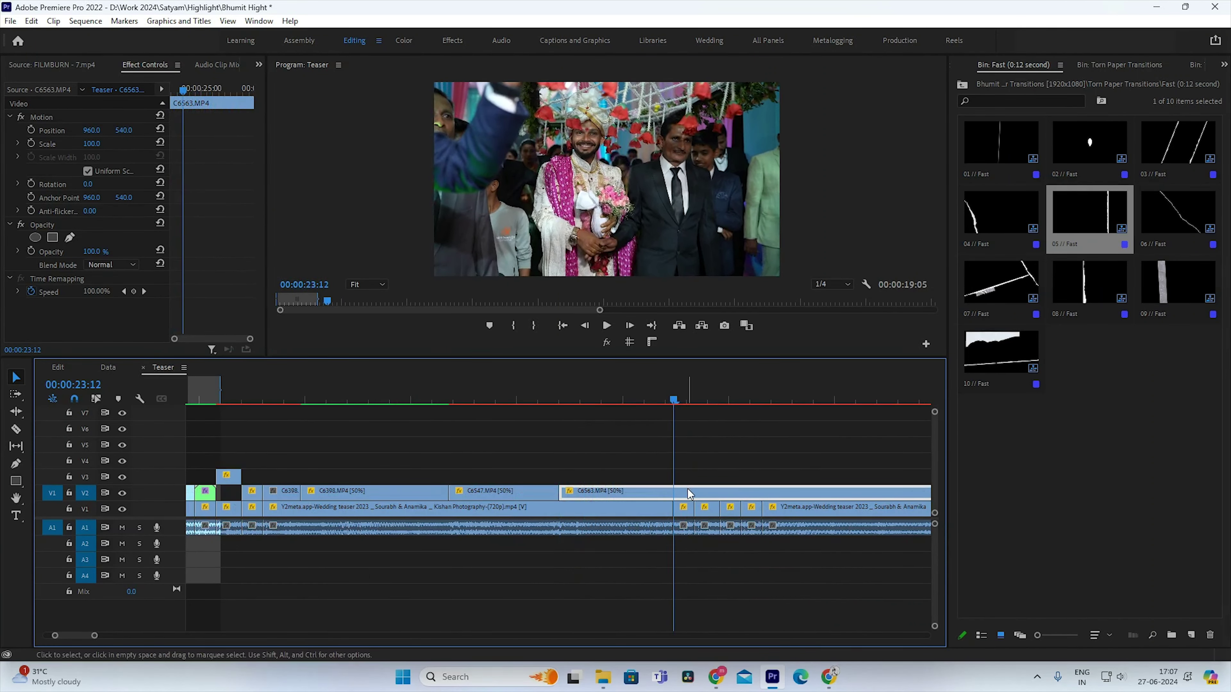
{"action": "left_click", "coordinate": [708, 489]}
{"action": "key", "text": "Delete"}
{"action": "left_click", "coordinate": [639, 490]}
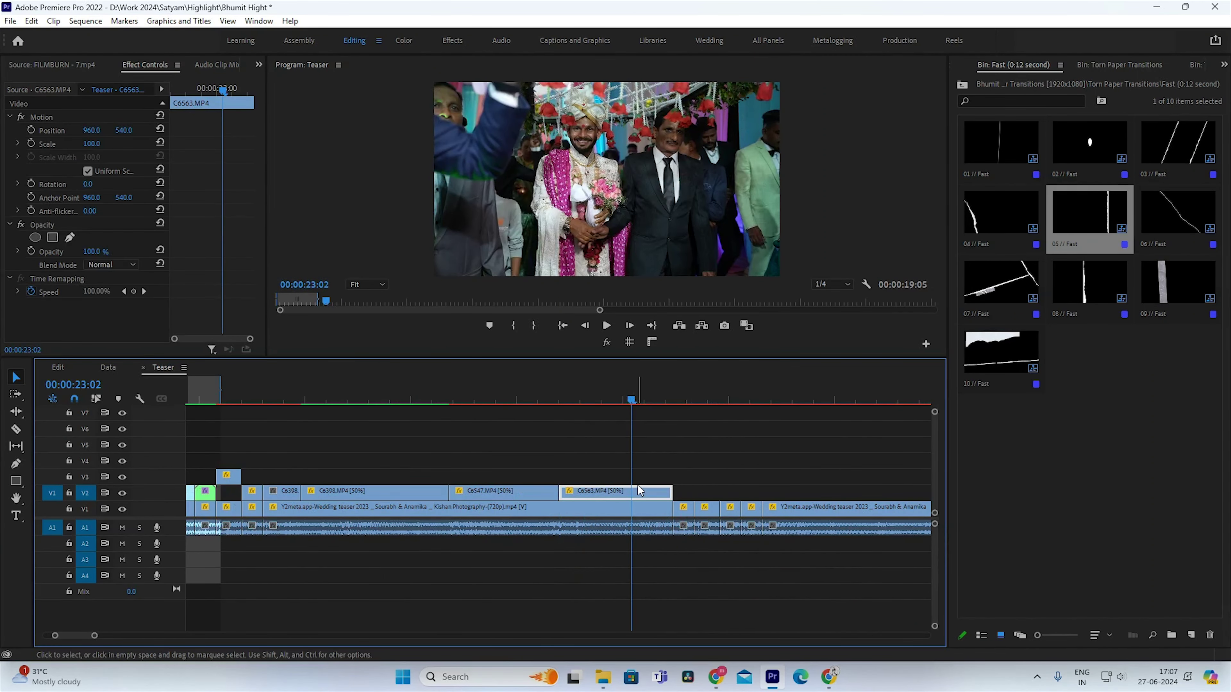
Step: Nest clip C6563 as Nested Sequence 09
{"action": "right_click", "coordinate": [639, 493]}
{"action": "left_click", "coordinate": [687, 331]}
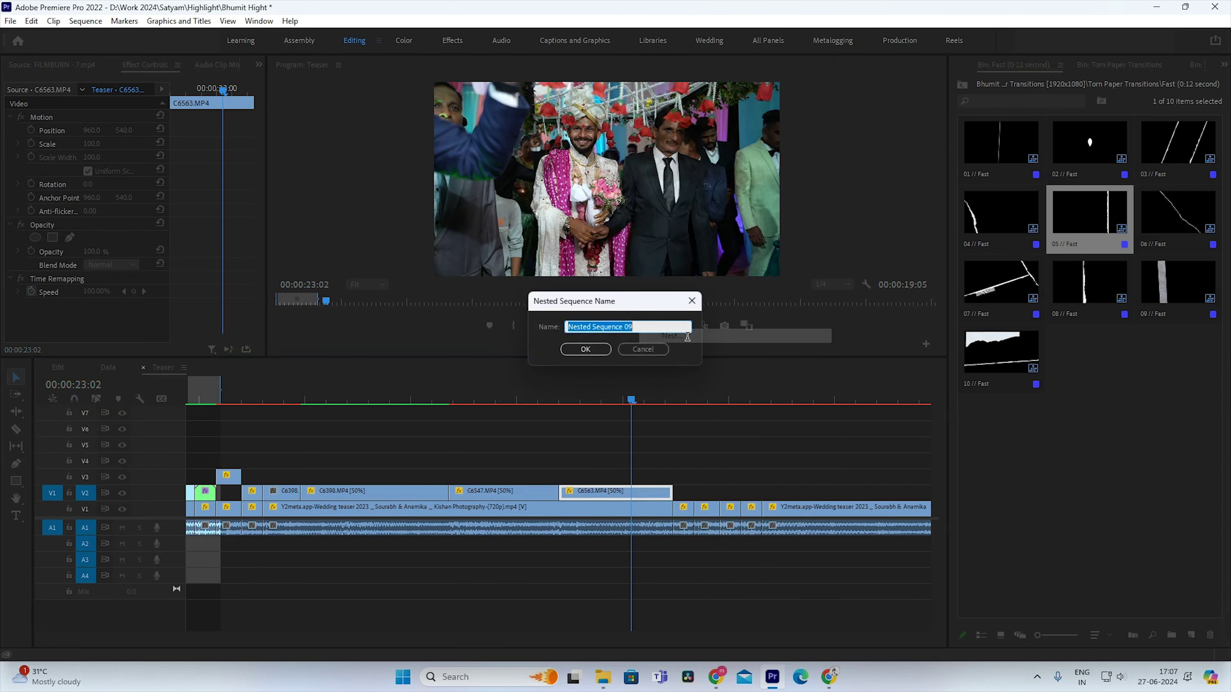
{"action": "key", "text": "Return"}
{"action": "left_click", "coordinate": [1040, 95]}
Step: Search 'Stab' in Effects and apply Warp Stabilizer to Nested Sequence 09
{"action": "left_click", "coordinate": [1223, 64]}
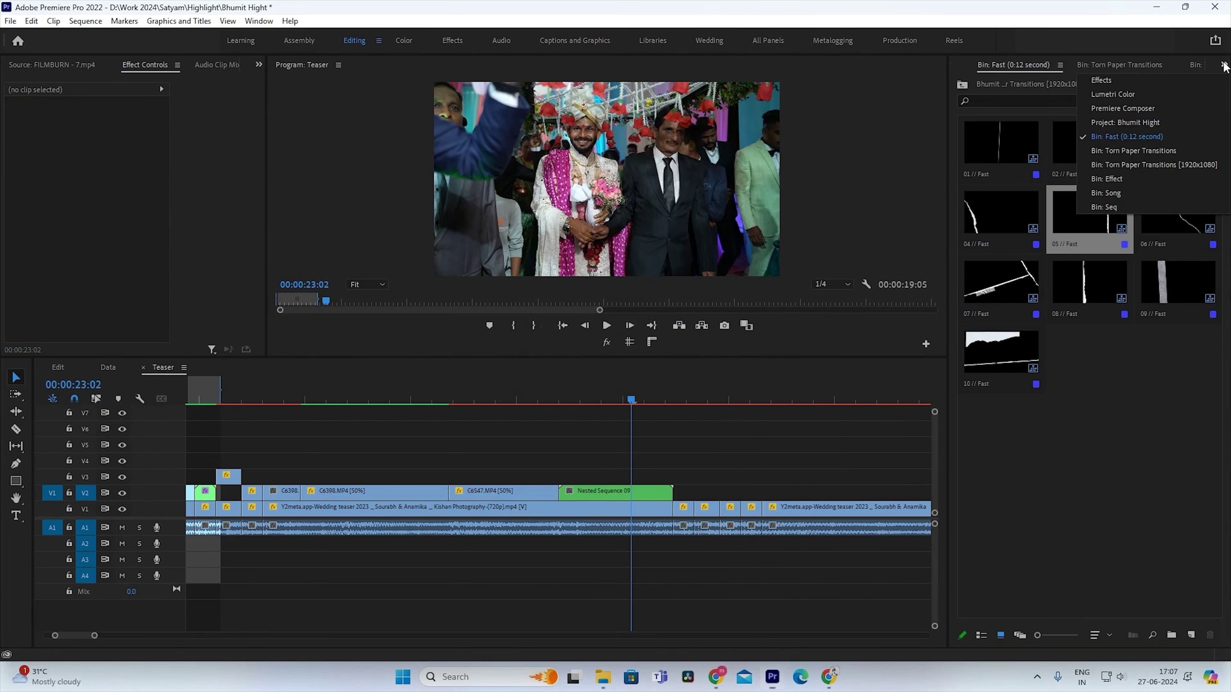
{"action": "left_click", "coordinate": [1153, 99]}
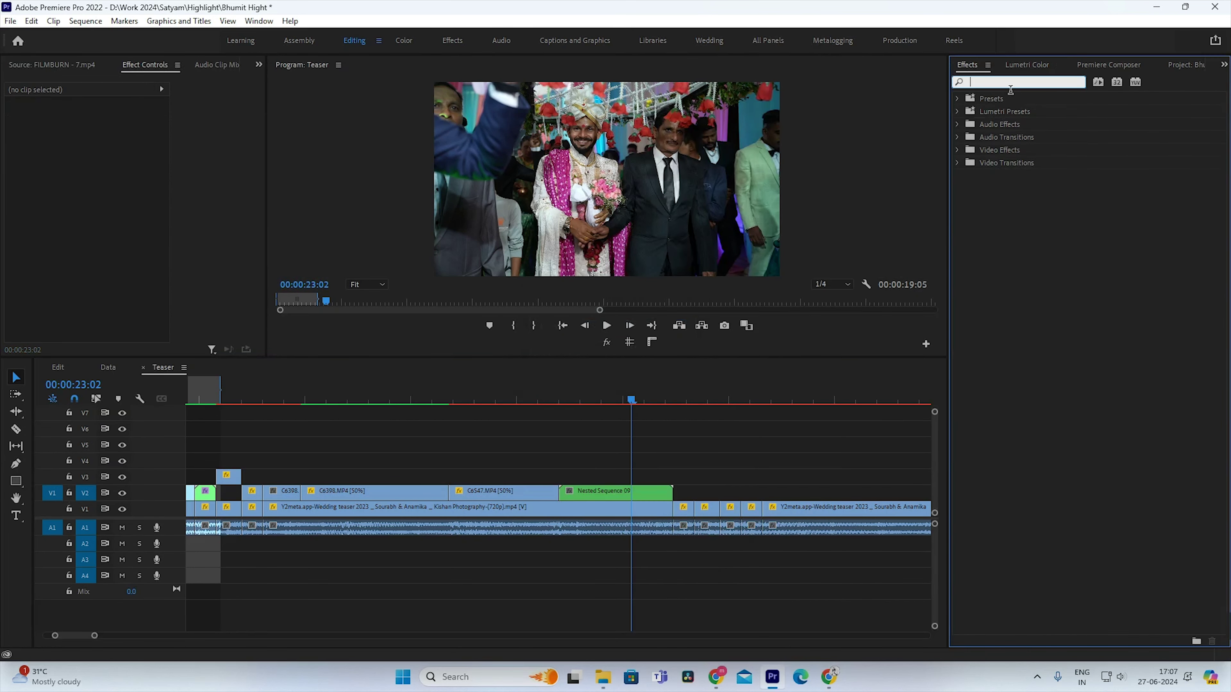
{"action": "type", "text": "Stab"}
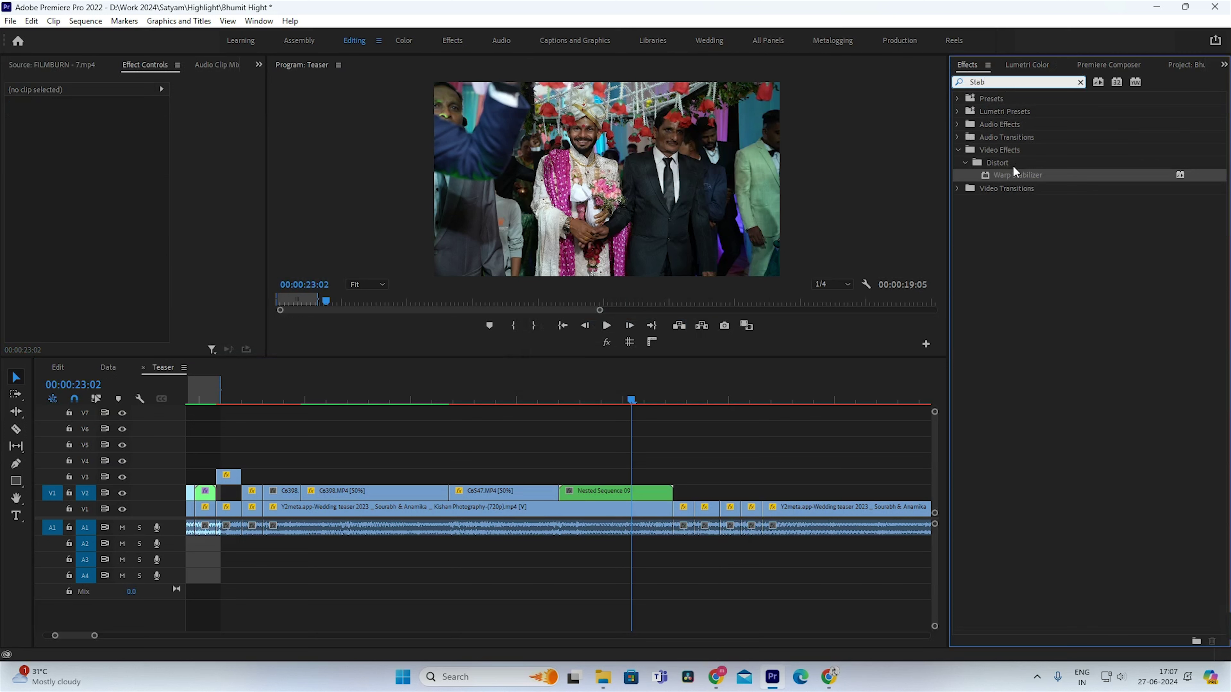
{"action": "left_click_drag", "start_coordinate": [1014, 174], "coordinate": [612, 492]}
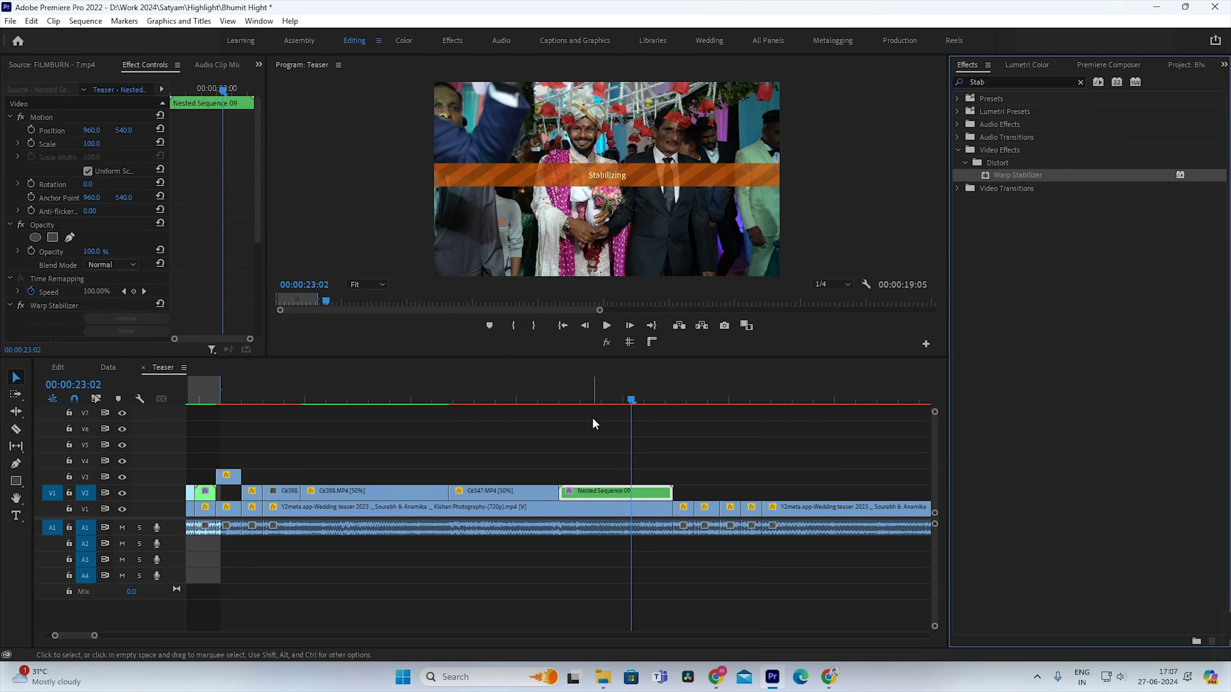
{"action": "left_click", "coordinate": [546, 400]}
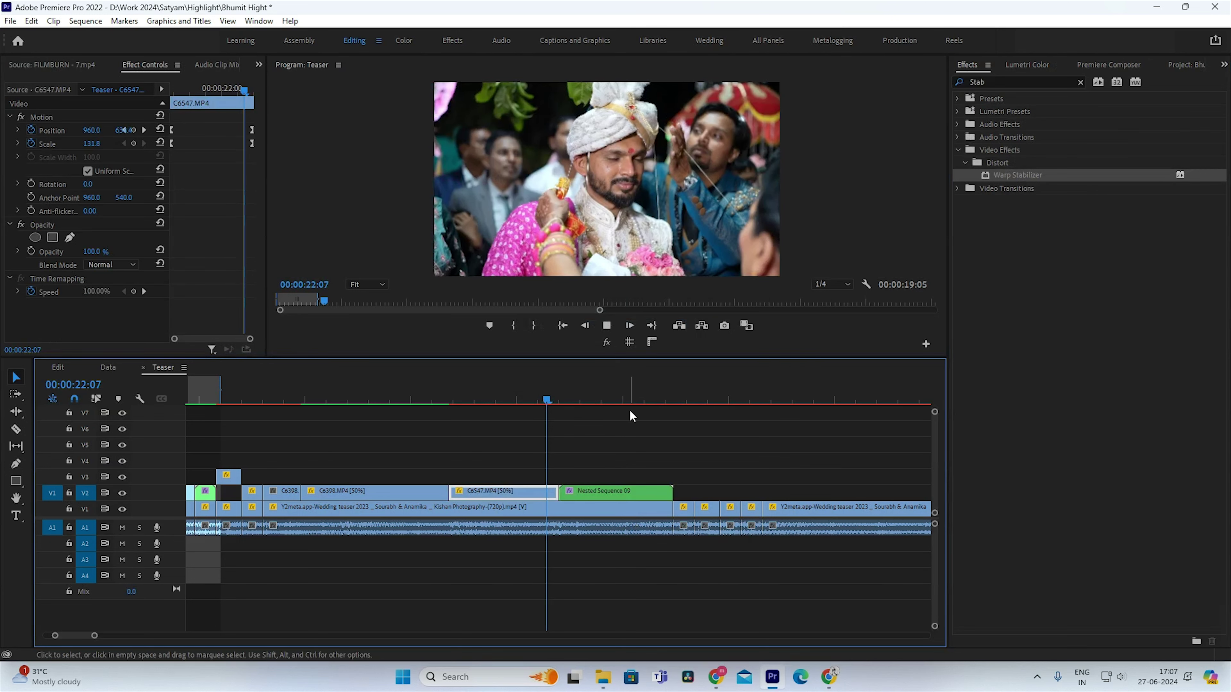
Step: Compare the Motion settings of C6547 and Nested Sequence 09 and play the clips back
{"action": "left_click_drag", "start_coordinate": [627, 404], "coordinate": [584, 471]}
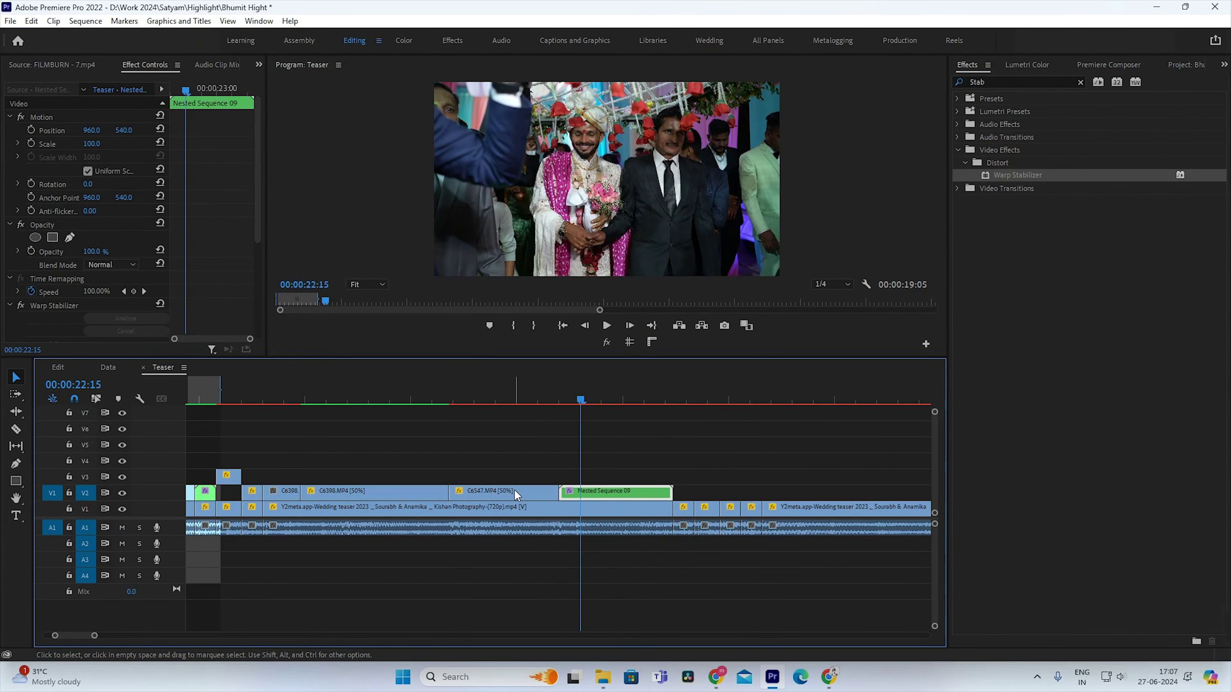
{"action": "left_click", "coordinate": [489, 490]}
{"action": "left_click", "coordinate": [48, 116]}
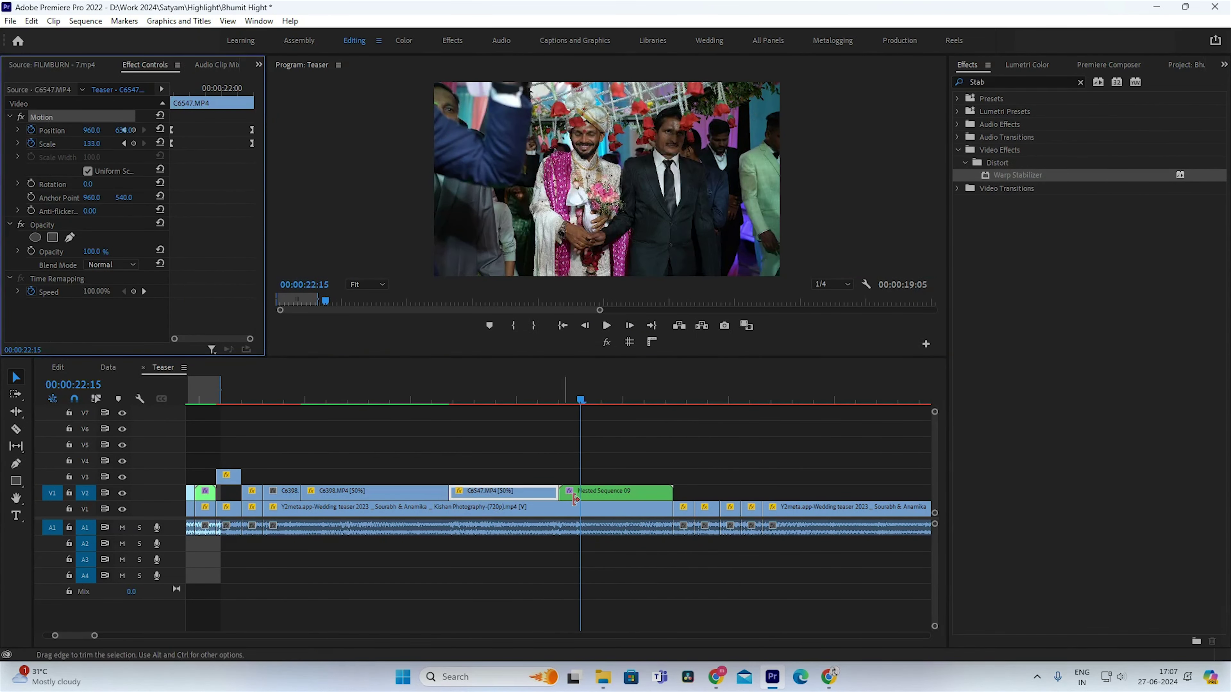
{"action": "left_click", "coordinate": [612, 493]}
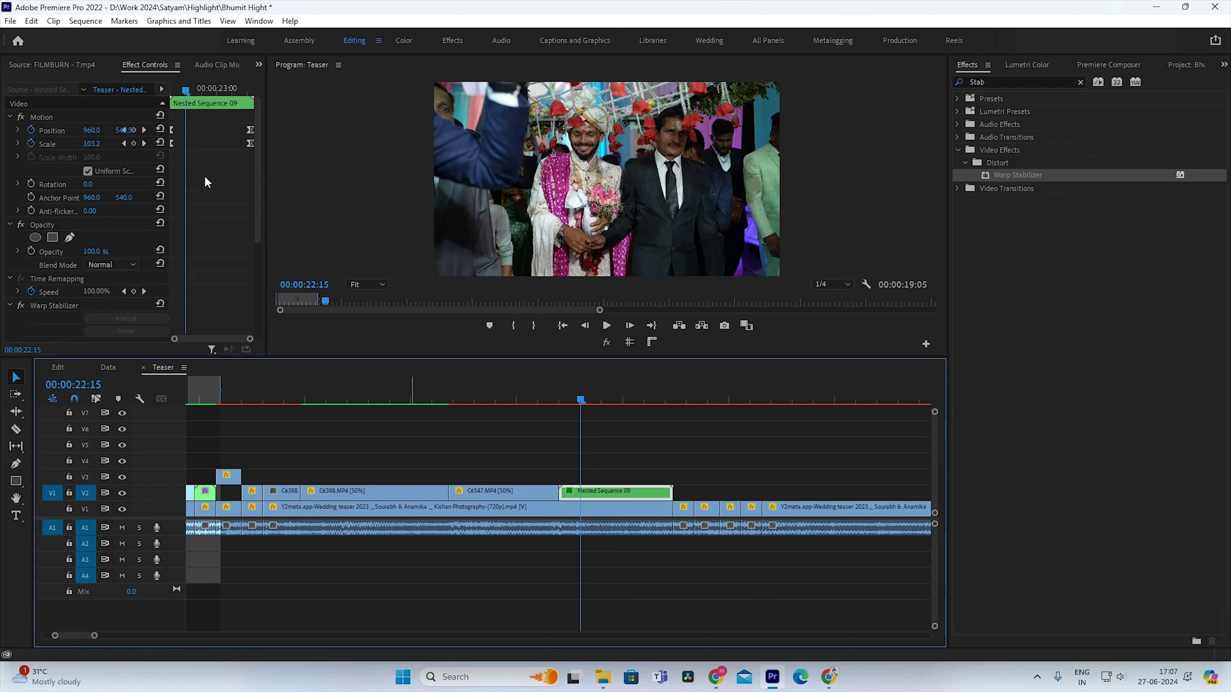
{"action": "left_click", "coordinate": [539, 402]}
{"action": "key", "text": "space"}
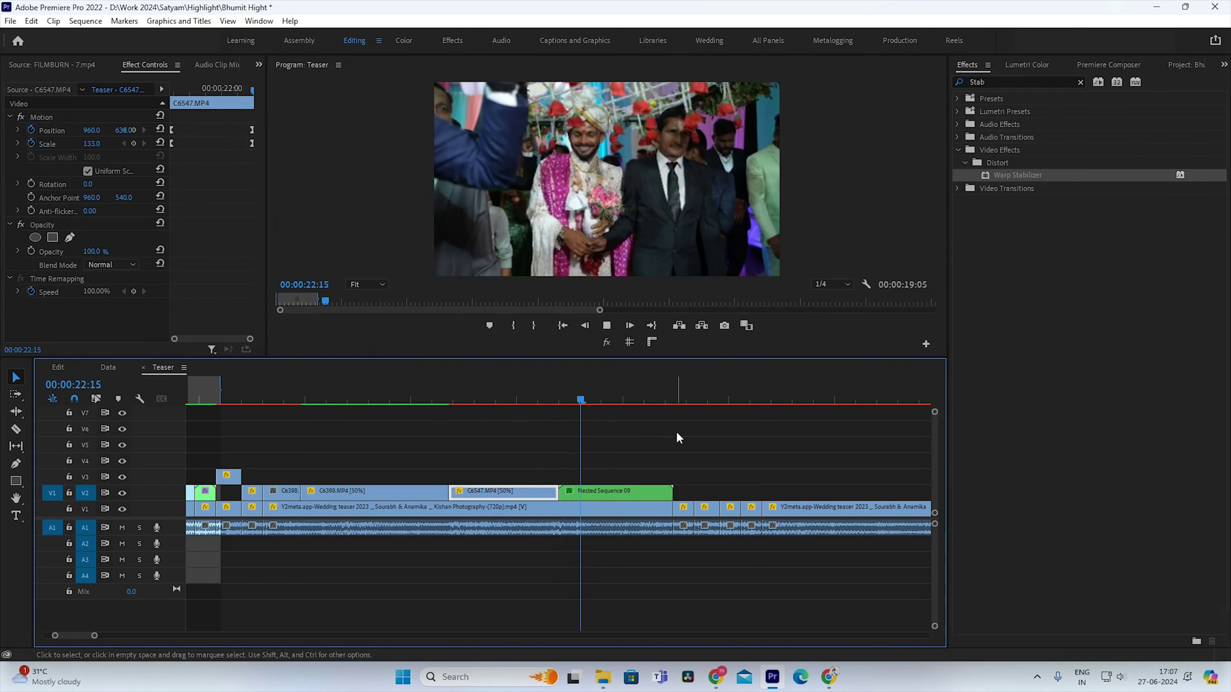
{"action": "left_click", "coordinate": [614, 391]}
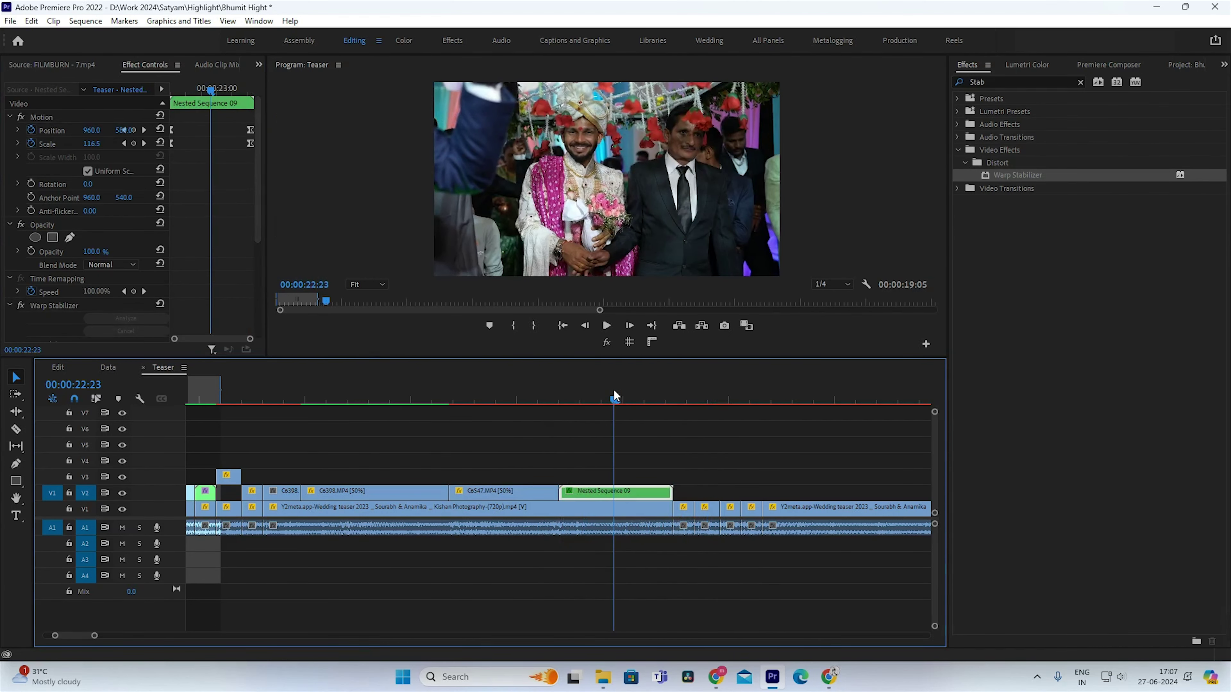
{"action": "mouse_move", "coordinate": [615, 400]}
{"action": "left_mouse_down"}
{"action": "mouse_move", "coordinate": [777, 424]}
{"action": "mouse_move", "coordinate": [665, 465]}
{"action": "left_mouse_up"}
Step: Navigate the timeline to the V1 clips around 16:48
{"action": "key", "text": "minus"}
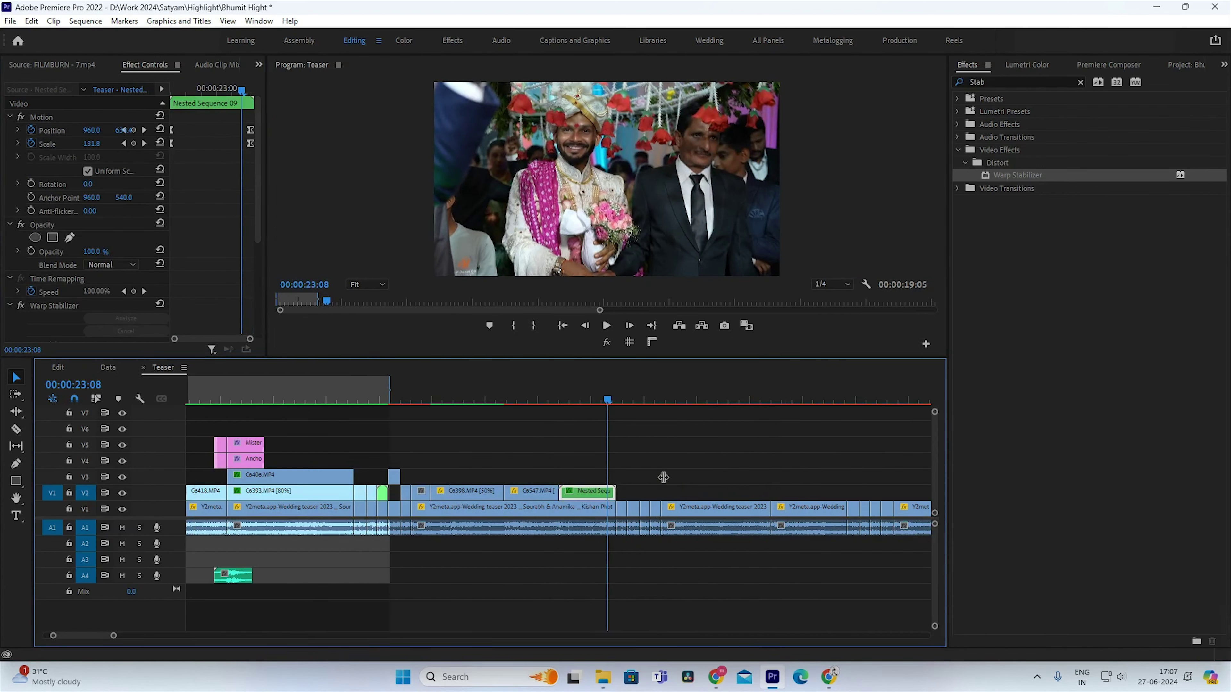
{"action": "key", "text": "minus"}
{"action": "key", "text": "minus"}
{"action": "key", "text": "equal"}
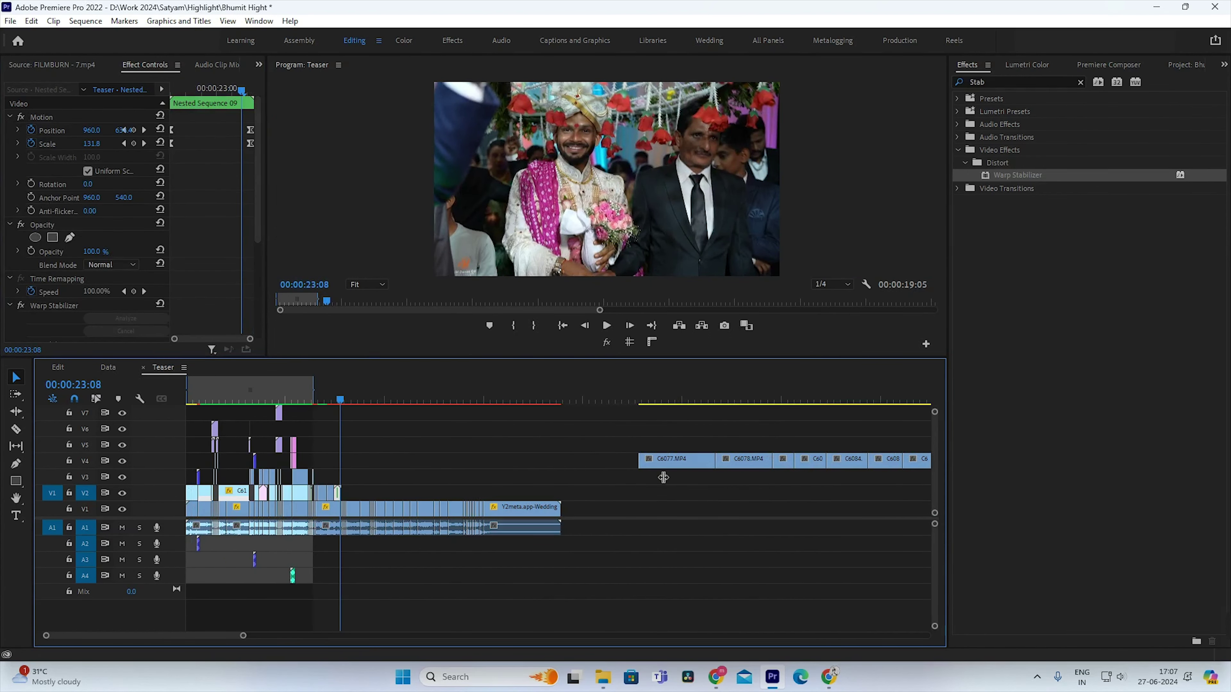
{"action": "key", "text": "equal"}
{"action": "key", "text": "minus"}
{"action": "key", "text": "minus"}
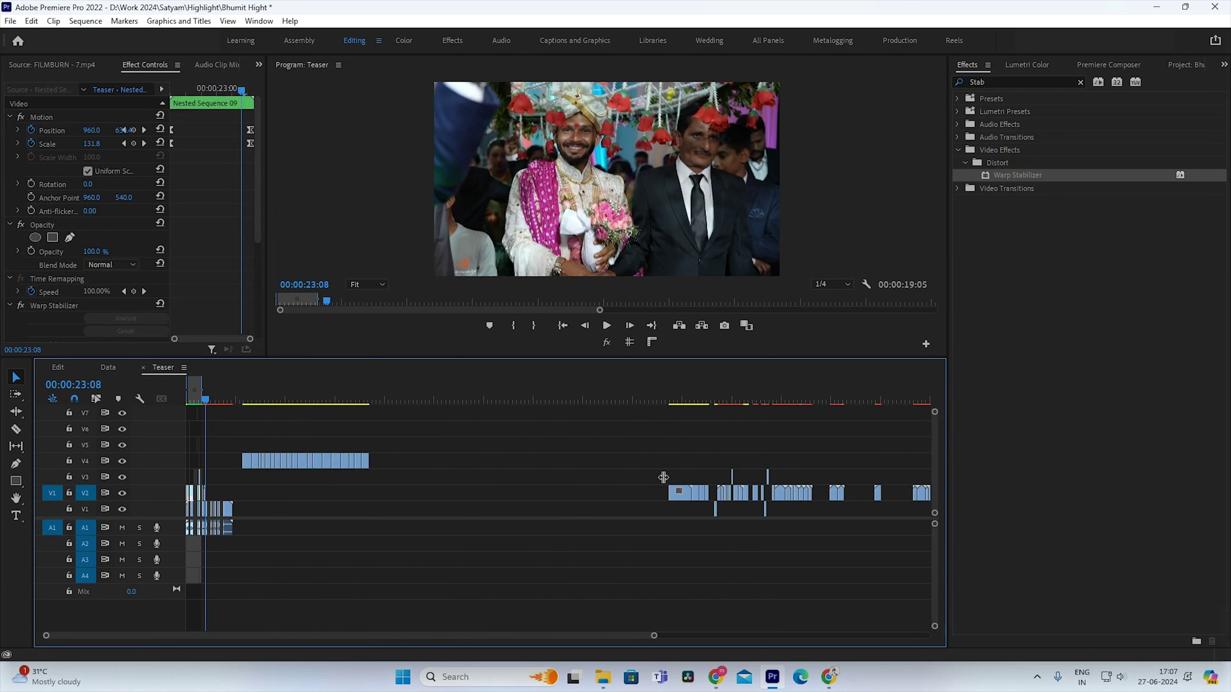
{"action": "key", "text": "minus"}
{"action": "left_click", "coordinate": [612, 395]}
{"action": "key", "text": "equal"}
{"action": "key", "text": "equal"}
{"action": "key", "text": "equal"}
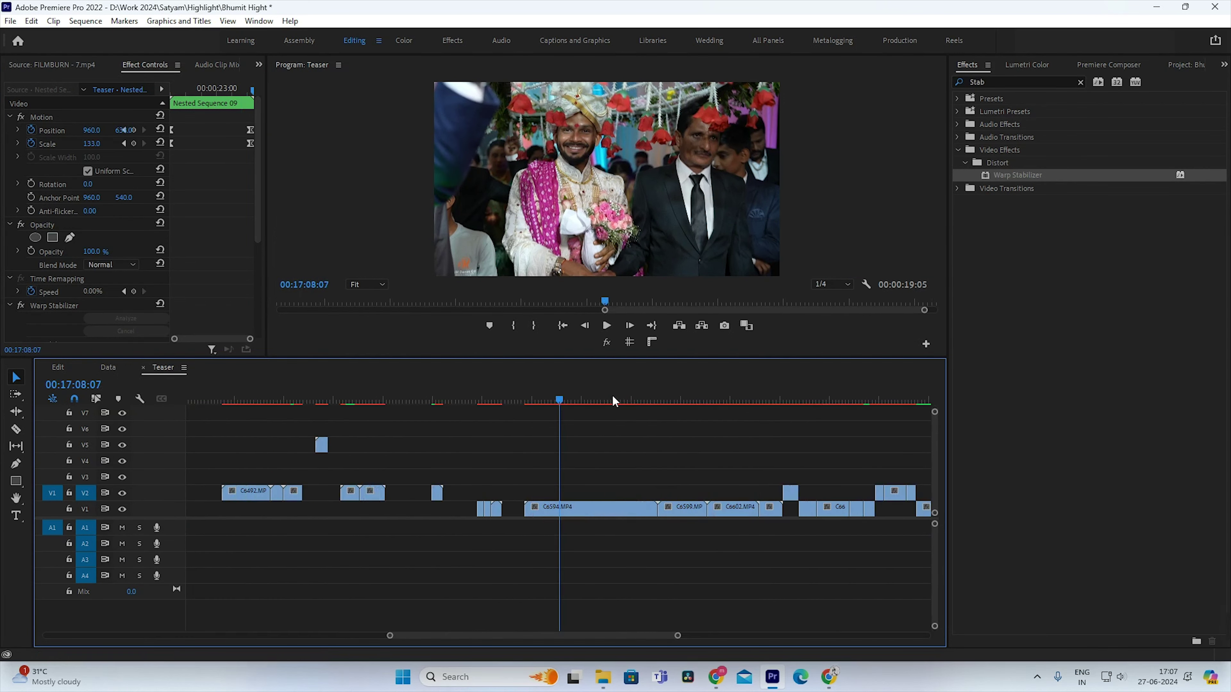
{"action": "left_click_drag", "start_coordinate": [484, 390], "coordinate": [496, 390]}
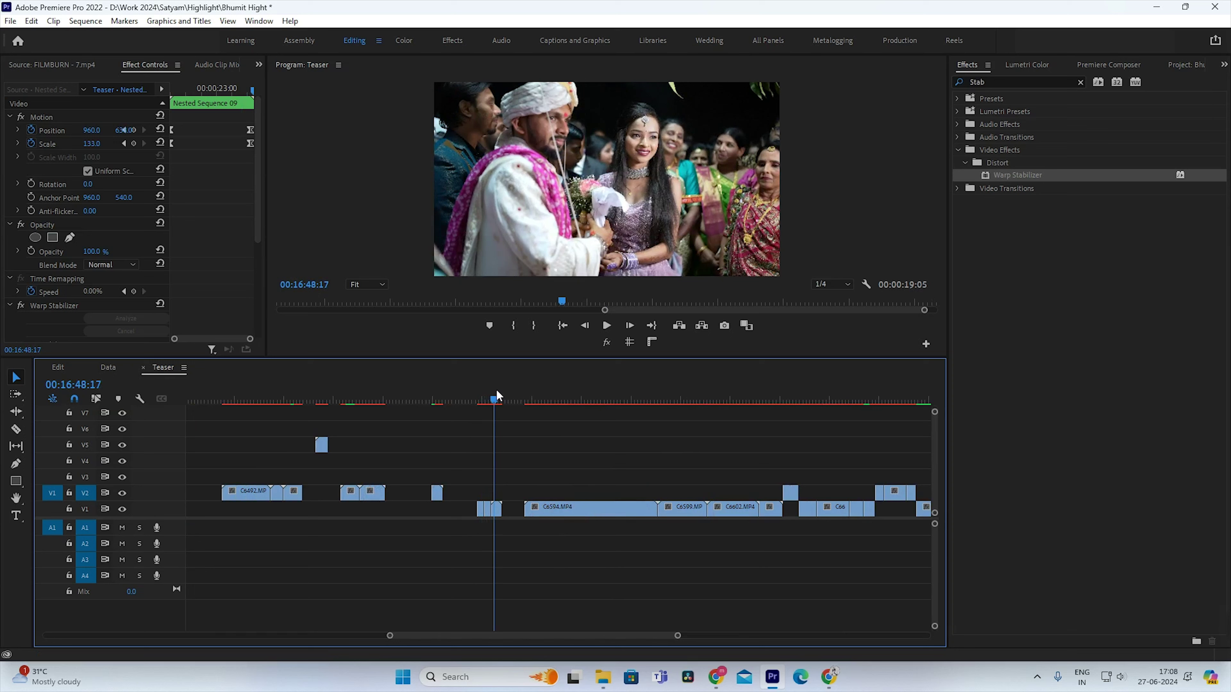
{"action": "key", "text": "equal"}
Step: Move the three V1 clips up onto V2 right after C6532
{"action": "left_click", "coordinate": [444, 492]}
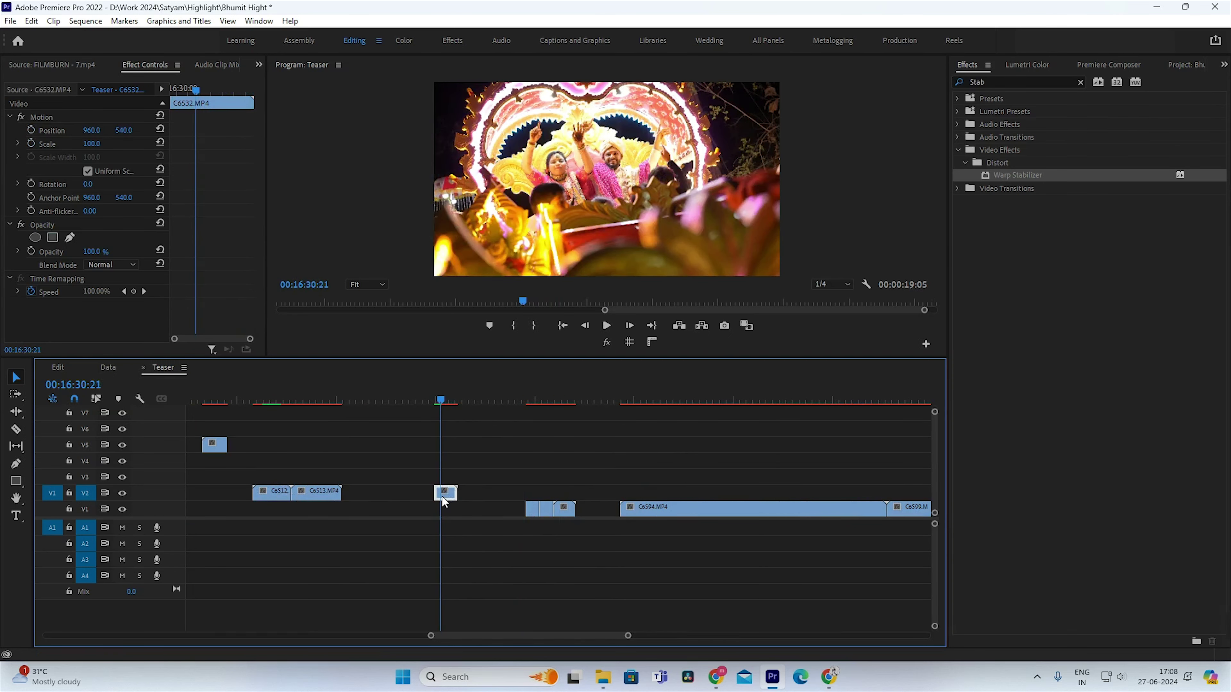
{"action": "key", "text": "Down"}
{"action": "mouse_move", "coordinate": [612, 480]}
{"action": "left_mouse_down"}
{"action": "mouse_move", "coordinate": [526, 533]}
{"action": "mouse_move", "coordinate": [502, 497]}
{"action": "left_mouse_up"}
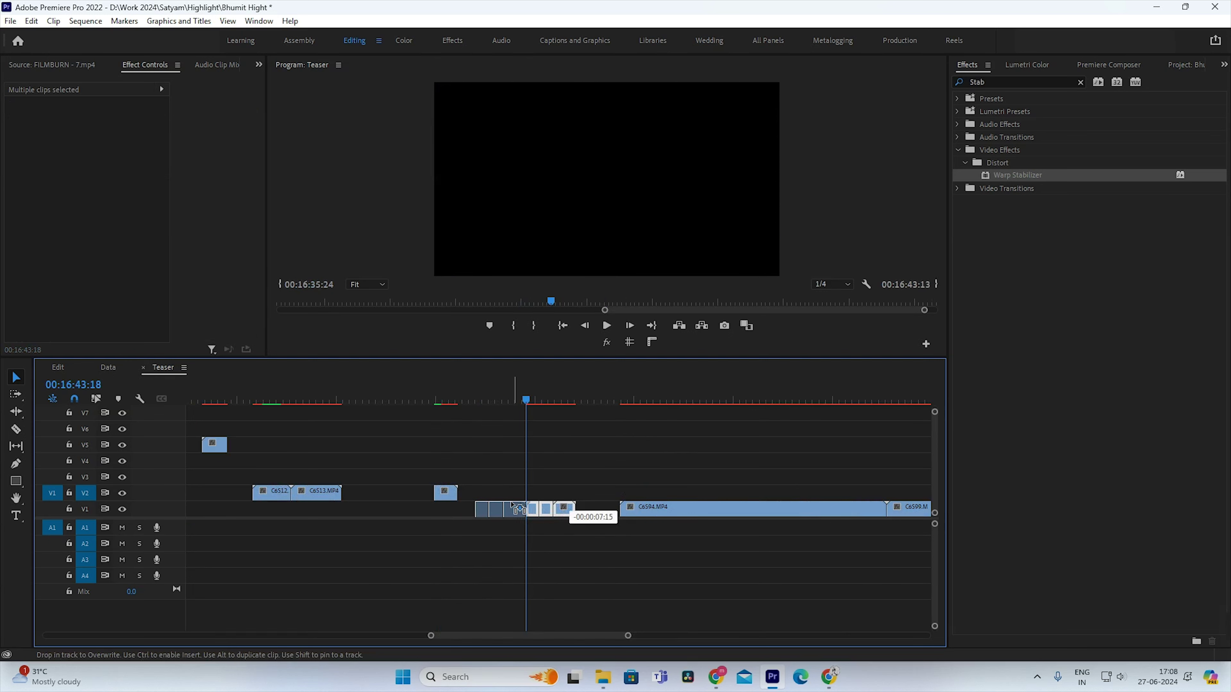
{"action": "left_click", "coordinate": [436, 508]}
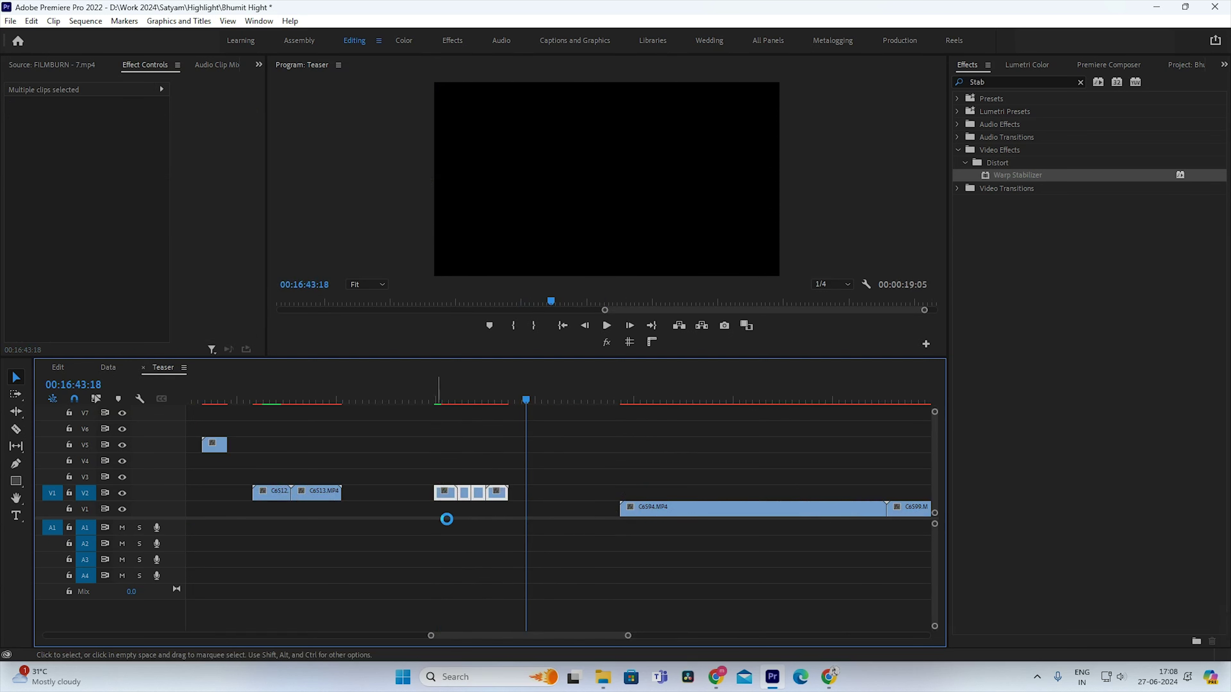
Step: Return the timeline view to the nested clip near 23:07
{"action": "key", "text": "backslash"}
{"action": "key", "text": "minus"}
{"action": "key", "text": "minus"}
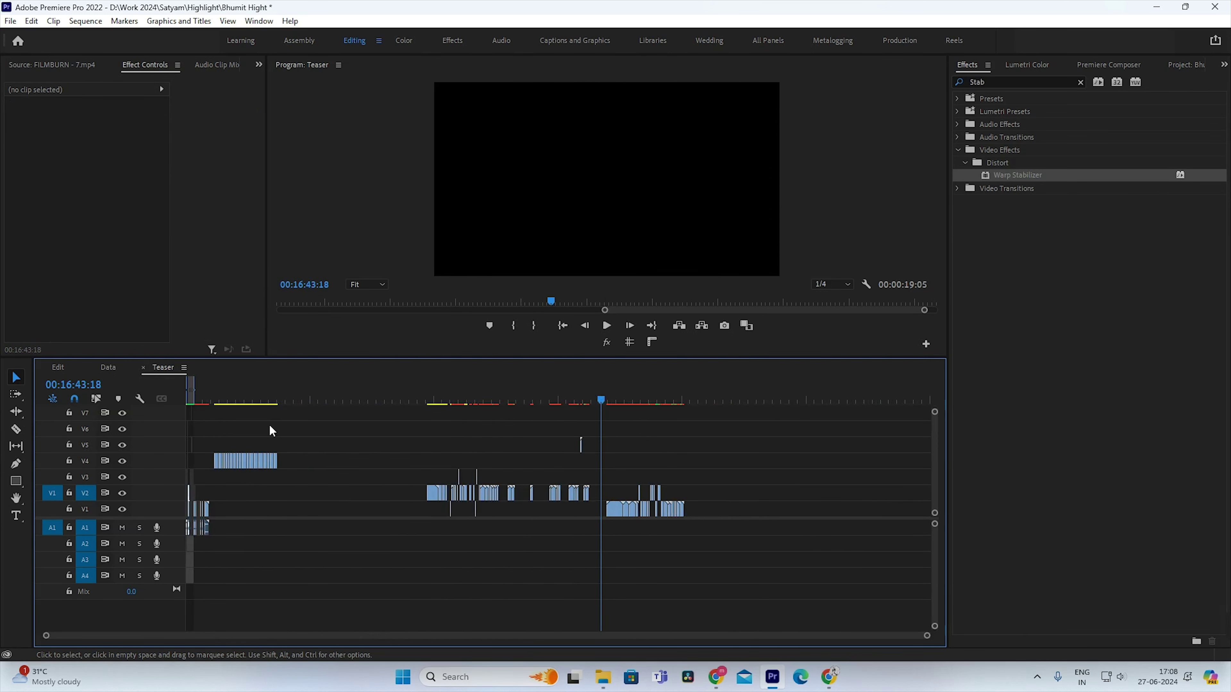
{"action": "left_click", "coordinate": [193, 398]}
{"action": "key", "text": "equal"}
Step: Paste the new wedding clips C6532–C6560 into the teaser at 23:19
{"action": "key", "text": "equal"}
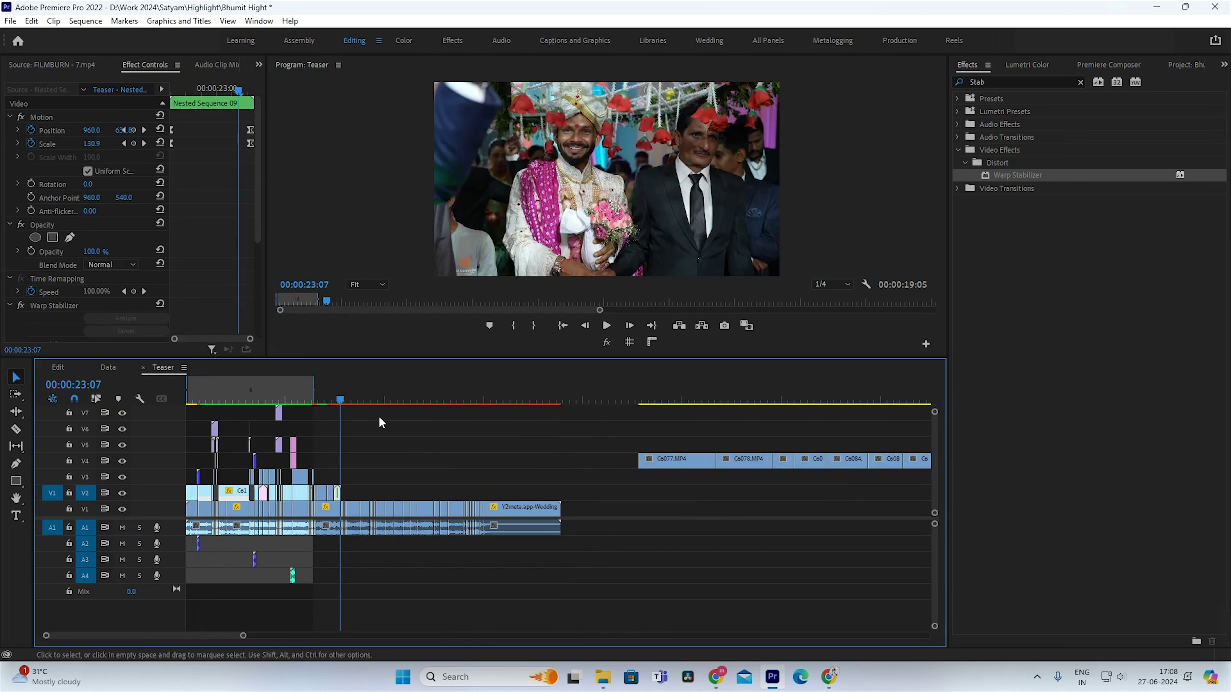
{"action": "key", "text": "equal"}
{"action": "key", "text": "equal"}
{"action": "left_click", "coordinate": [574, 398]}
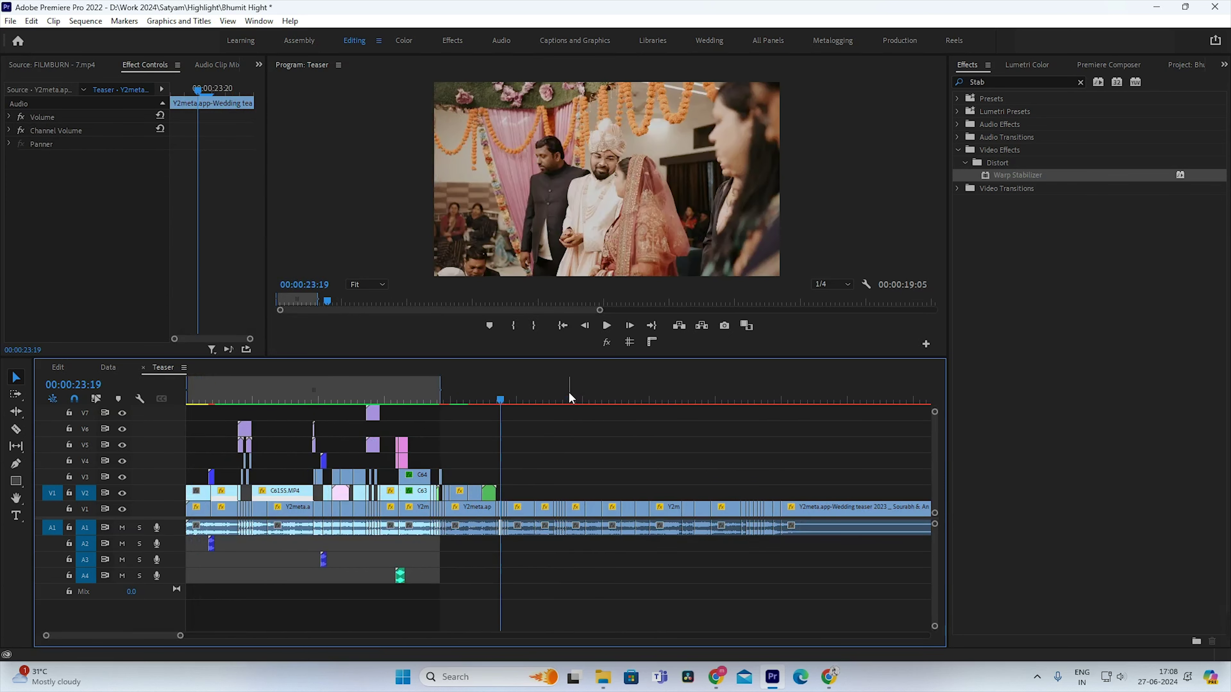
{"action": "left_click", "coordinate": [571, 388]}
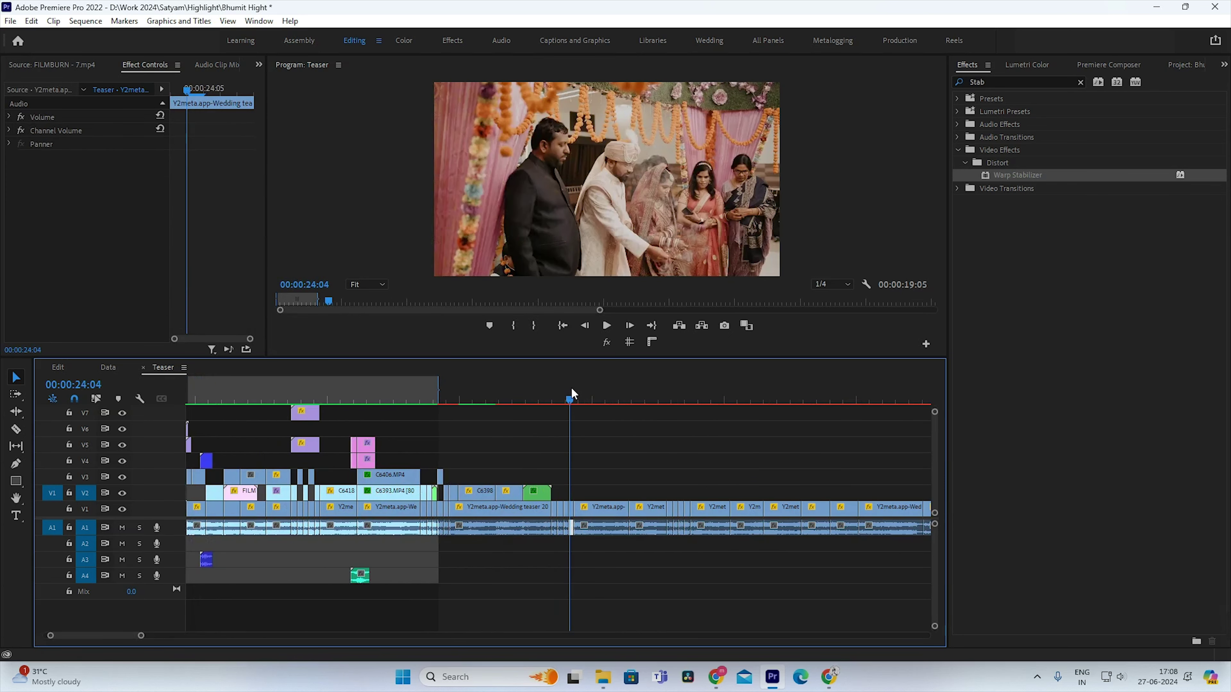
{"action": "key", "text": "ctrl+v"}
{"action": "left_click", "coordinate": [573, 390]}
{"action": "key", "text": "equal"}
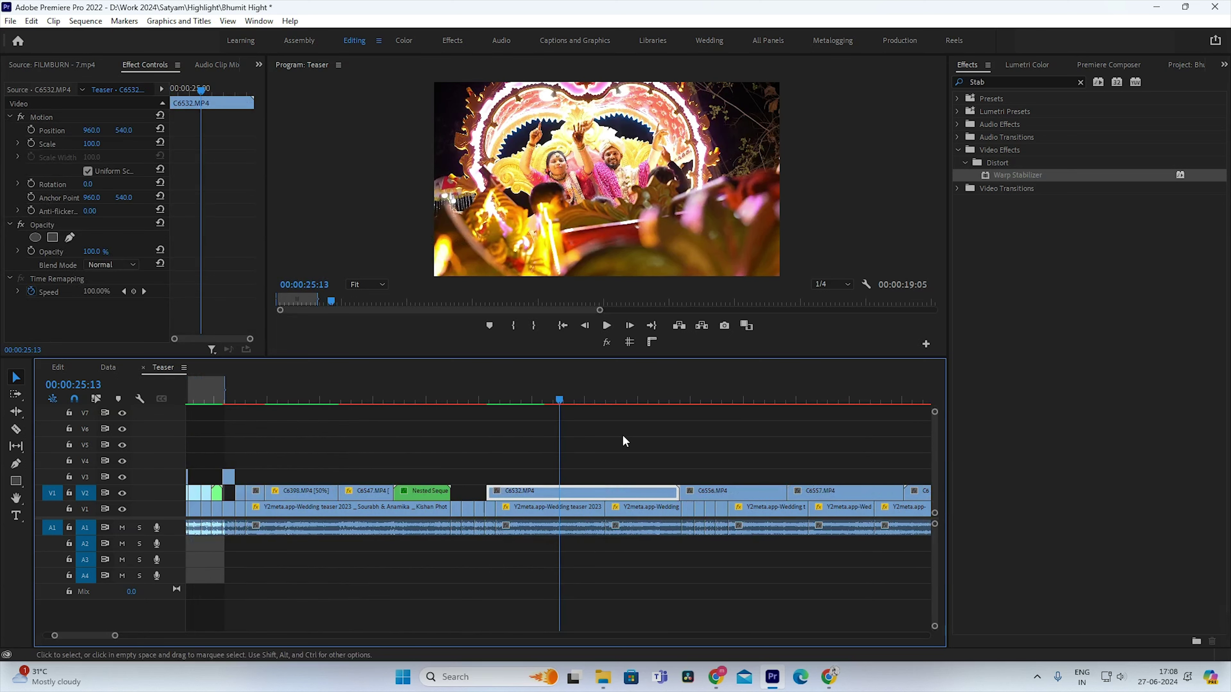
{"action": "left_click", "coordinate": [572, 395]}
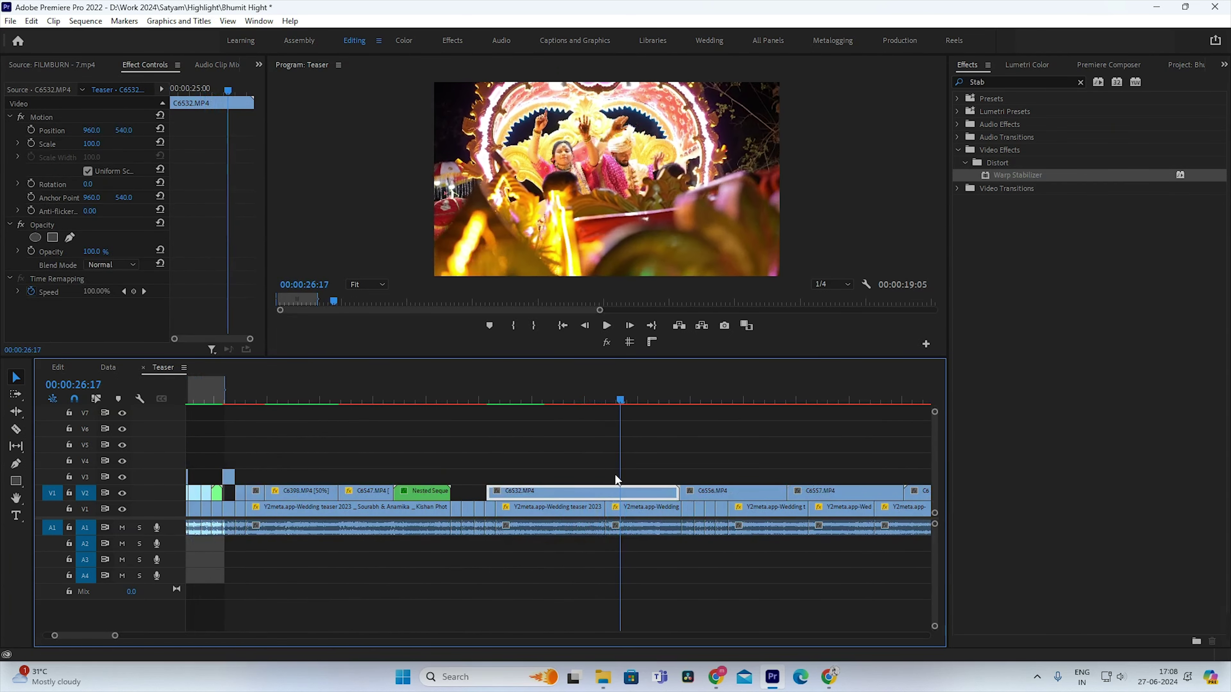
{"action": "key", "text": "space"}
Step: Butt C6532 against the nested clip and preview the C6556 and C6557 shots
{"action": "mouse_move", "coordinate": [545, 493]}
{"action": "left_mouse_down"}
{"action": "mouse_move", "coordinate": [466, 504]}
{"action": "mouse_move", "coordinate": [459, 493]}
{"action": "left_mouse_up"}
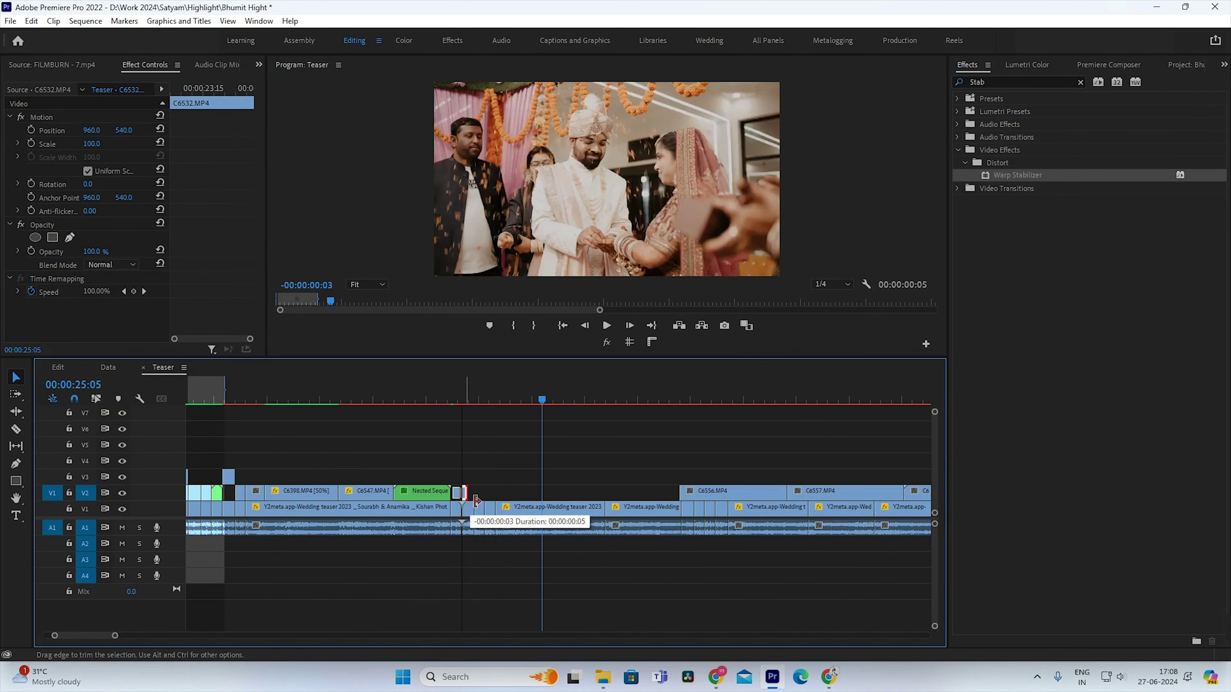
{"action": "mouse_move", "coordinate": [680, 391]}
{"action": "left_mouse_down"}
{"action": "mouse_move", "coordinate": [712, 495]}
{"action": "mouse_move", "coordinate": [472, 493]}
{"action": "left_mouse_up"}
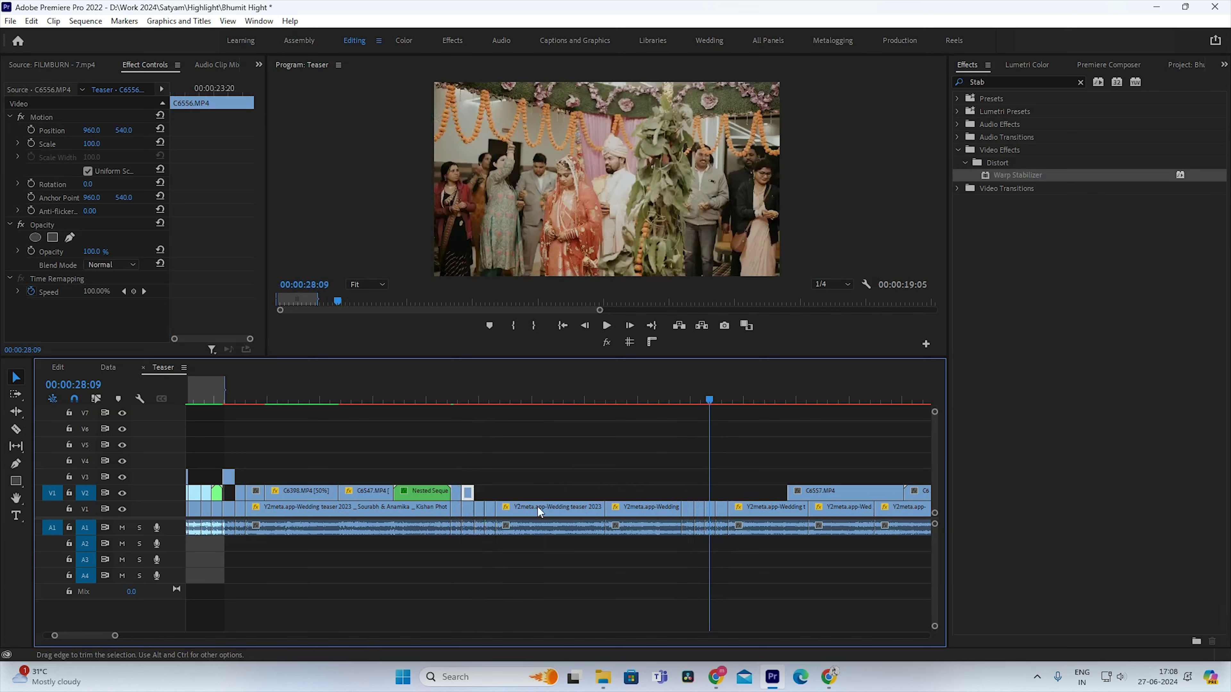
{"action": "left_click_drag", "start_coordinate": [810, 401], "coordinate": [877, 400]}
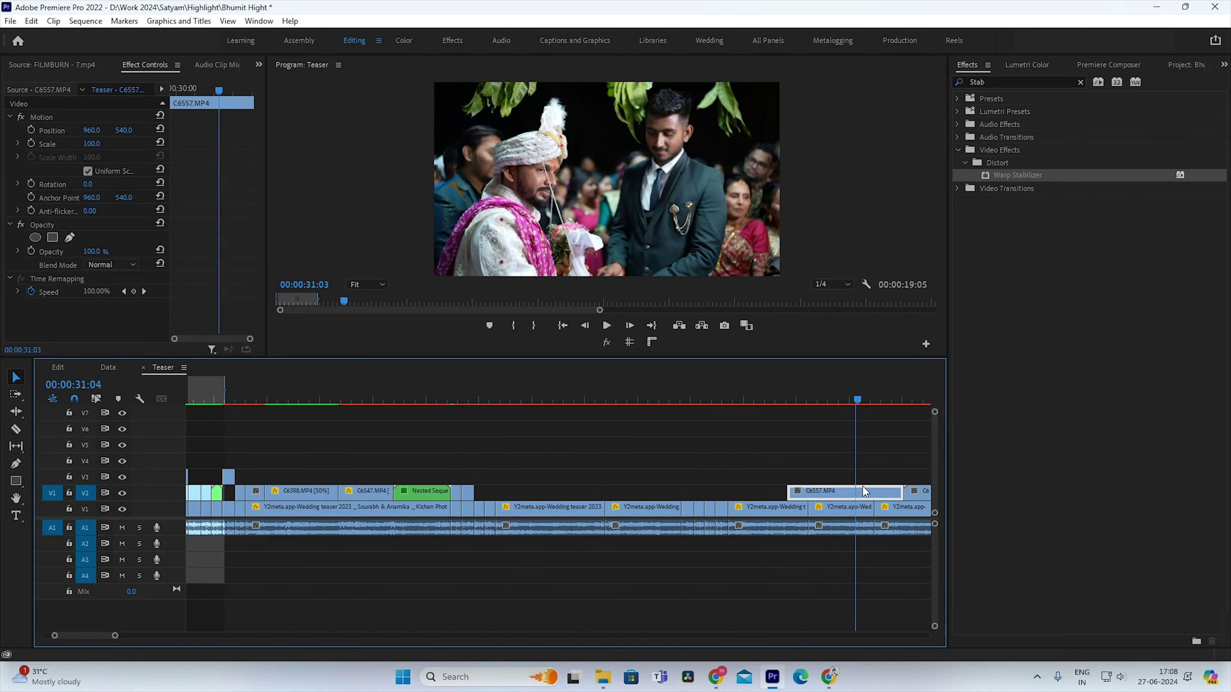
Step: Trim C6557's start, pack it against the previous cut, and remove C6560's opening section
{"action": "mouse_move", "coordinate": [878, 492]}
{"action": "left_mouse_down"}
{"action": "mouse_move", "coordinate": [704, 492]}
{"action": "mouse_move", "coordinate": [767, 496]}
{"action": "left_mouse_up"}
{"action": "left_click_drag", "start_coordinate": [714, 401], "coordinate": [688, 400]}
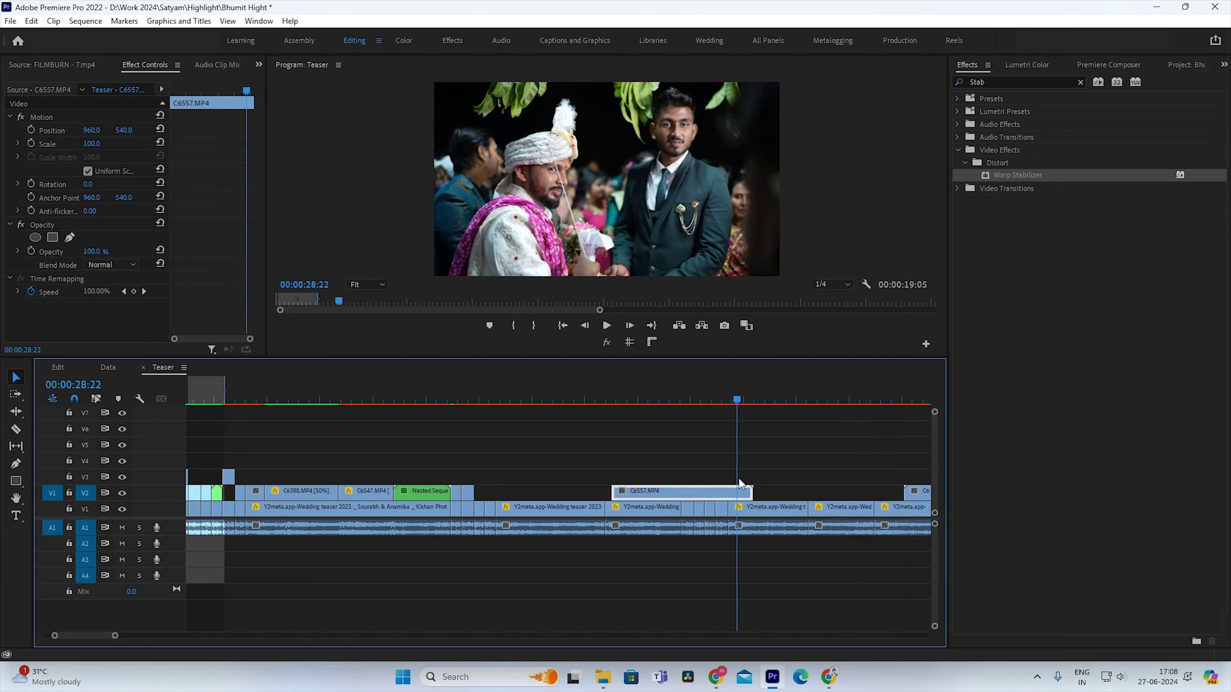
{"action": "key", "text": "j"}
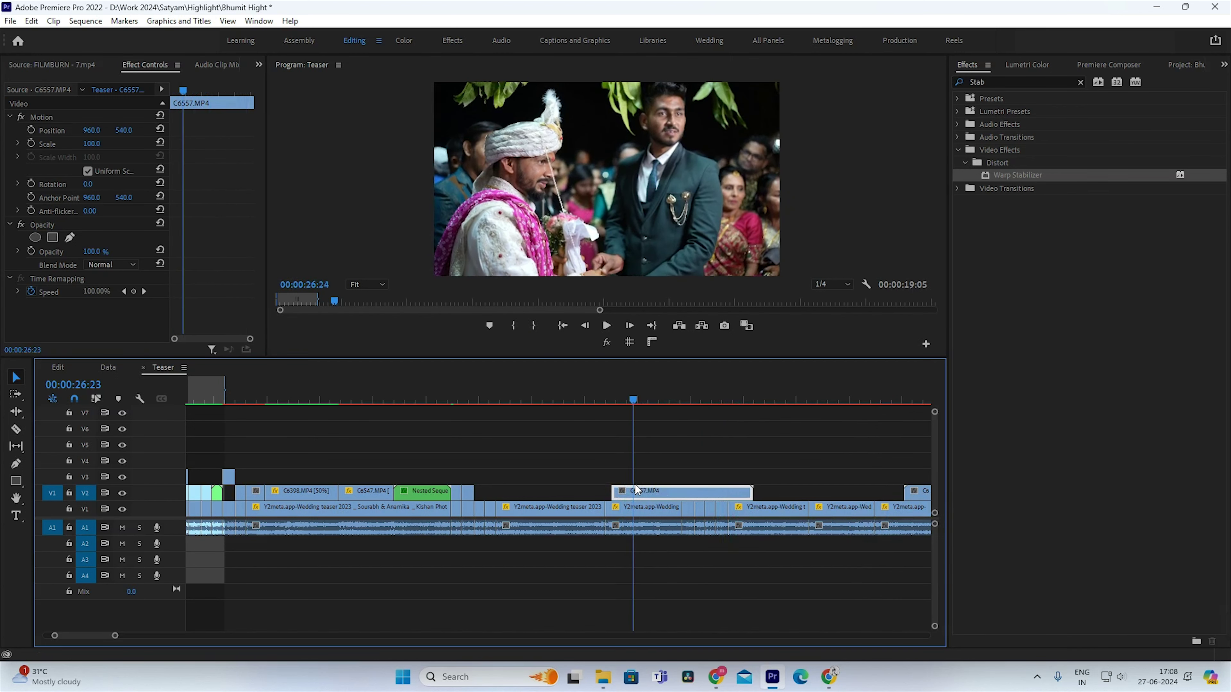
{"action": "key", "text": "Right"}
{"action": "key", "text": "Right"}
{"action": "key", "text": "Right"}
{"action": "key", "text": "ctrl+alt+q"}
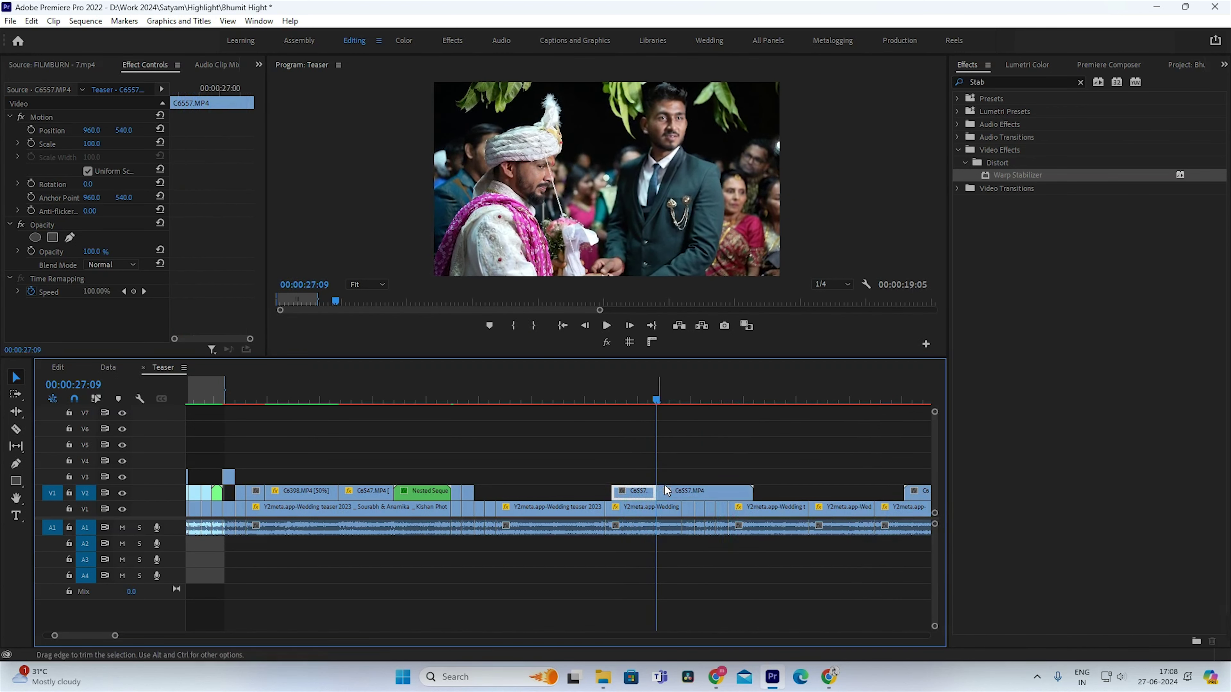
{"action": "mouse_move", "coordinate": [683, 494]}
{"action": "left_mouse_down"}
{"action": "mouse_move", "coordinate": [504, 498]}
{"action": "mouse_move", "coordinate": [581, 461]}
{"action": "mouse_move", "coordinate": [571, 493]}
{"action": "mouse_move", "coordinate": [494, 480]}
{"action": "left_mouse_up"}
{"action": "key", "text": "j"}
{"action": "key", "text": "Delete"}
Step: Shorten C6560, then give C6532 a Scale zoom from 100 to 121 with Ease In/Ease Out
{"action": "left_click", "coordinate": [490, 400]}
{"action": "key", "text": "Up"}
{"action": "left_click", "coordinate": [457, 493]}
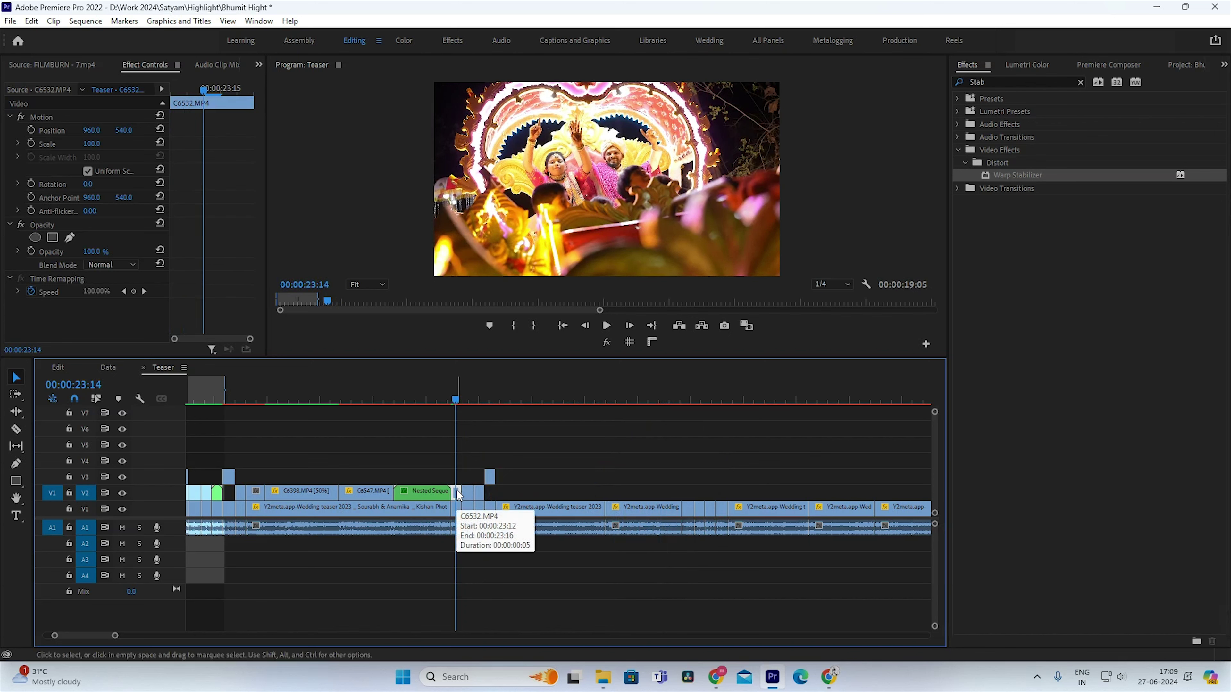
{"action": "left_click", "coordinate": [31, 143]}
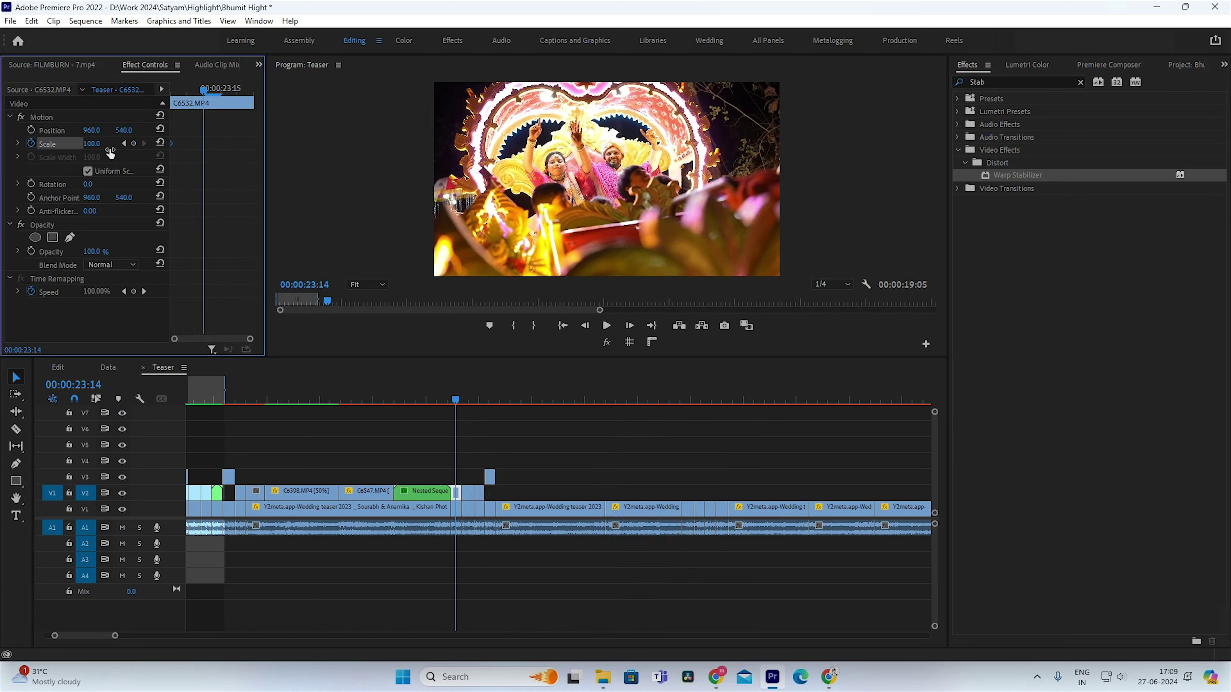
{"action": "left_click_drag", "start_coordinate": [91, 143], "coordinate": [104, 144]}
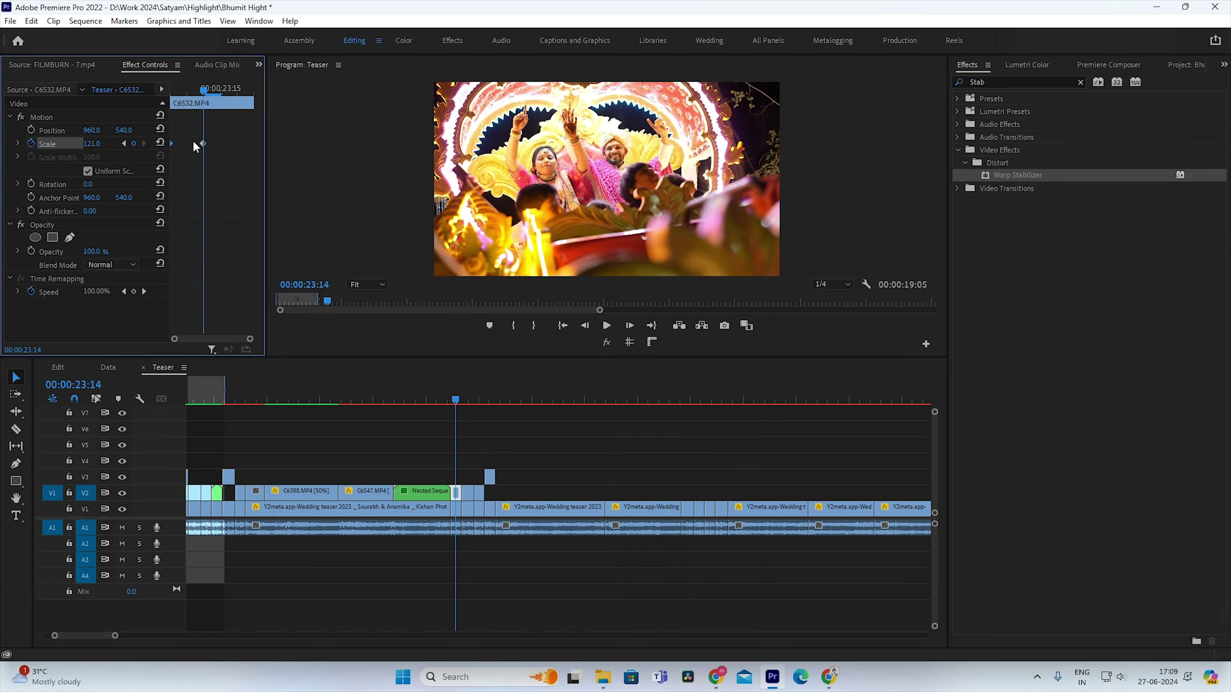
{"action": "right_click", "coordinate": [203, 144]}
{"action": "left_click", "coordinate": [242, 328]}
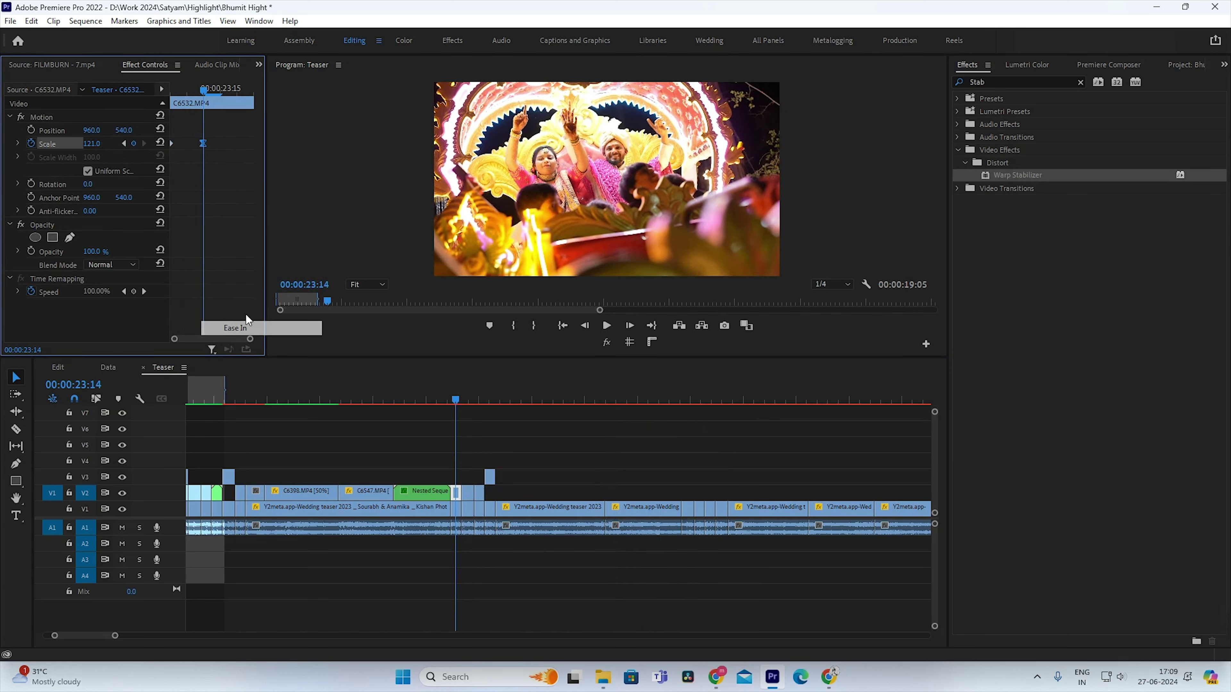
{"action": "right_click", "coordinate": [172, 143]}
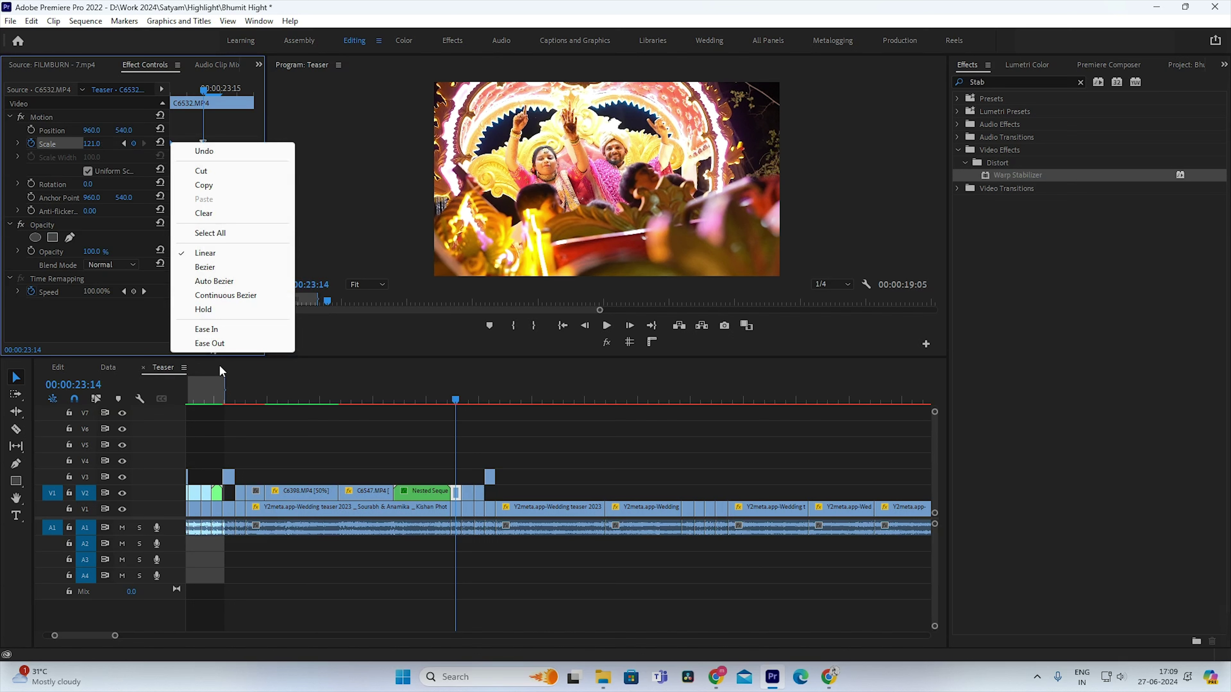
{"action": "left_click", "coordinate": [213, 344]}
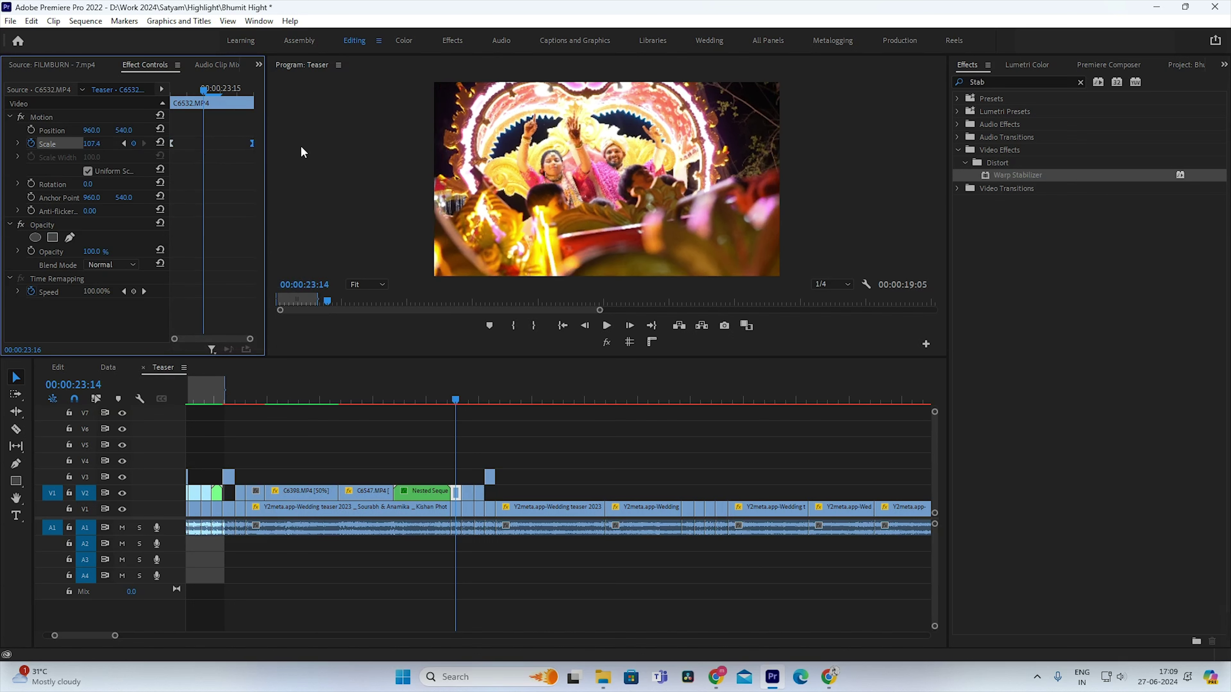
Step: Keyframe C6556's Scale from 100 to 121 at the clip's end, eased at both keyframes
{"action": "left_click", "coordinate": [463, 390]}
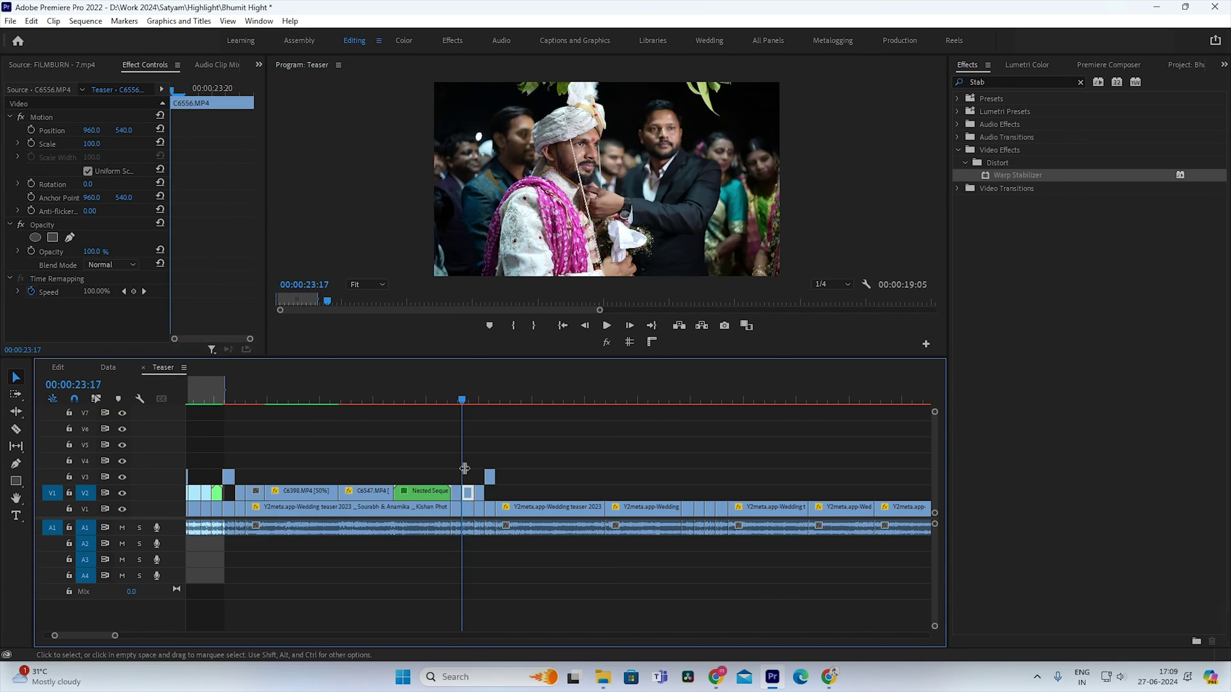
{"action": "left_click", "coordinate": [30, 144]}
{"action": "left_click_drag", "start_coordinate": [173, 143], "coordinate": [242, 145]}
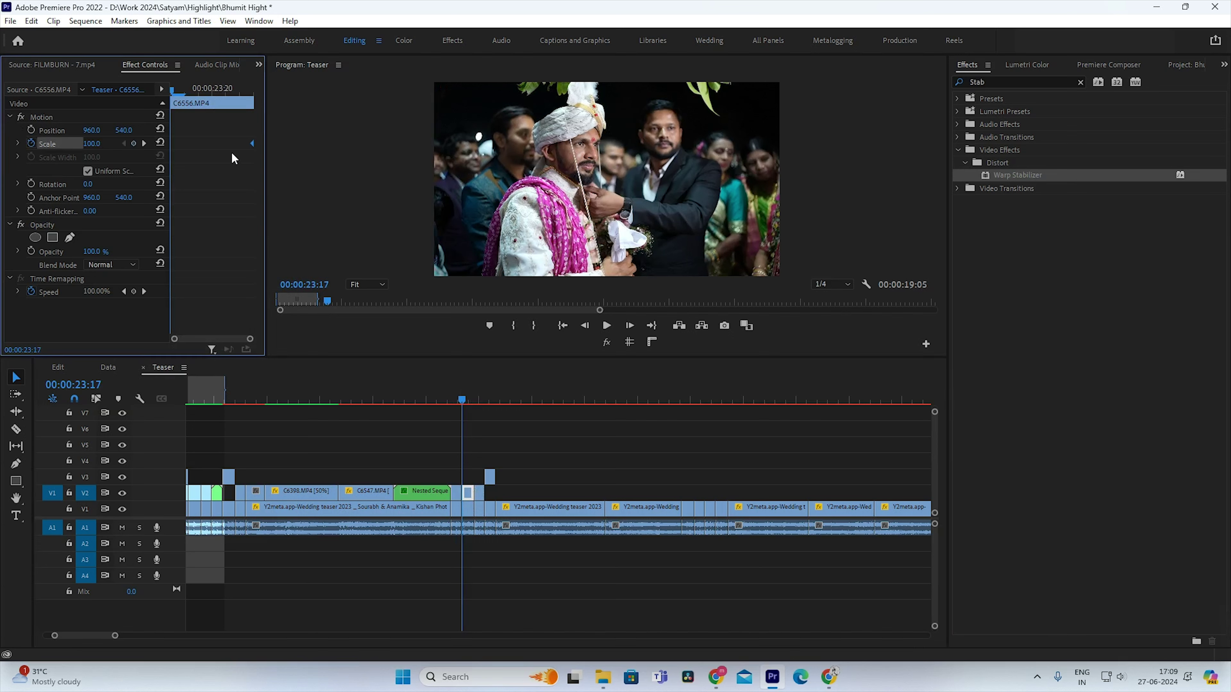
{"action": "left_click_drag", "start_coordinate": [91, 144], "coordinate": [111, 144]}
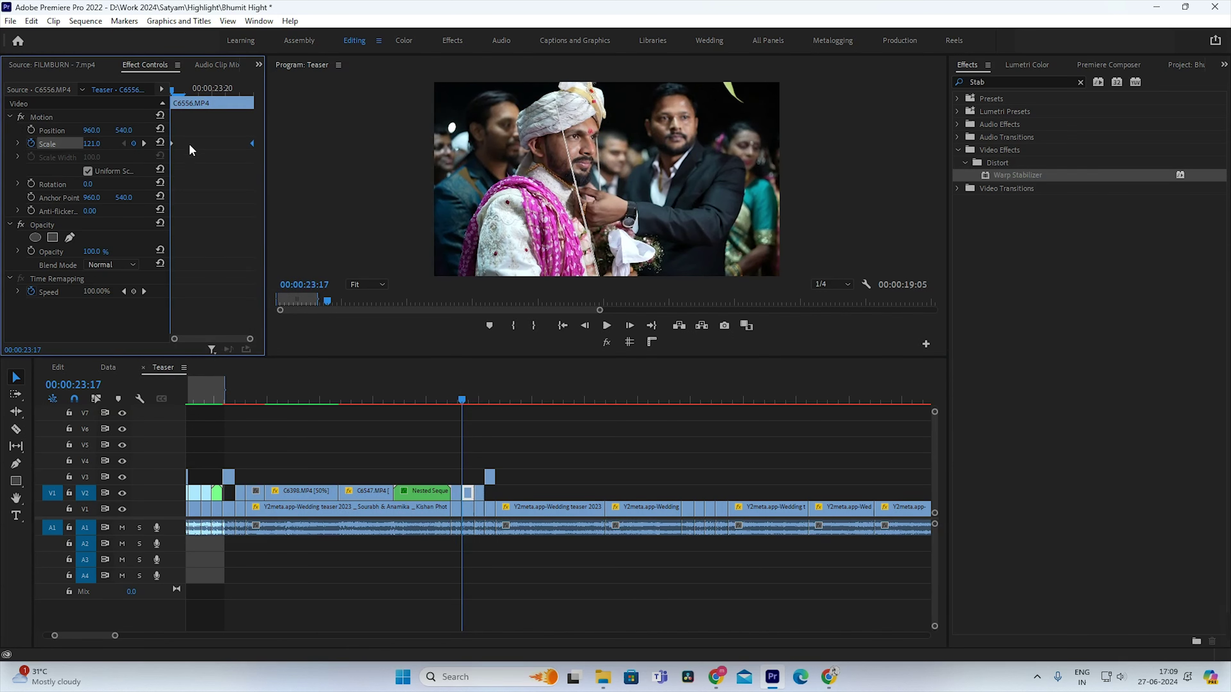
{"action": "right_click", "coordinate": [171, 145]}
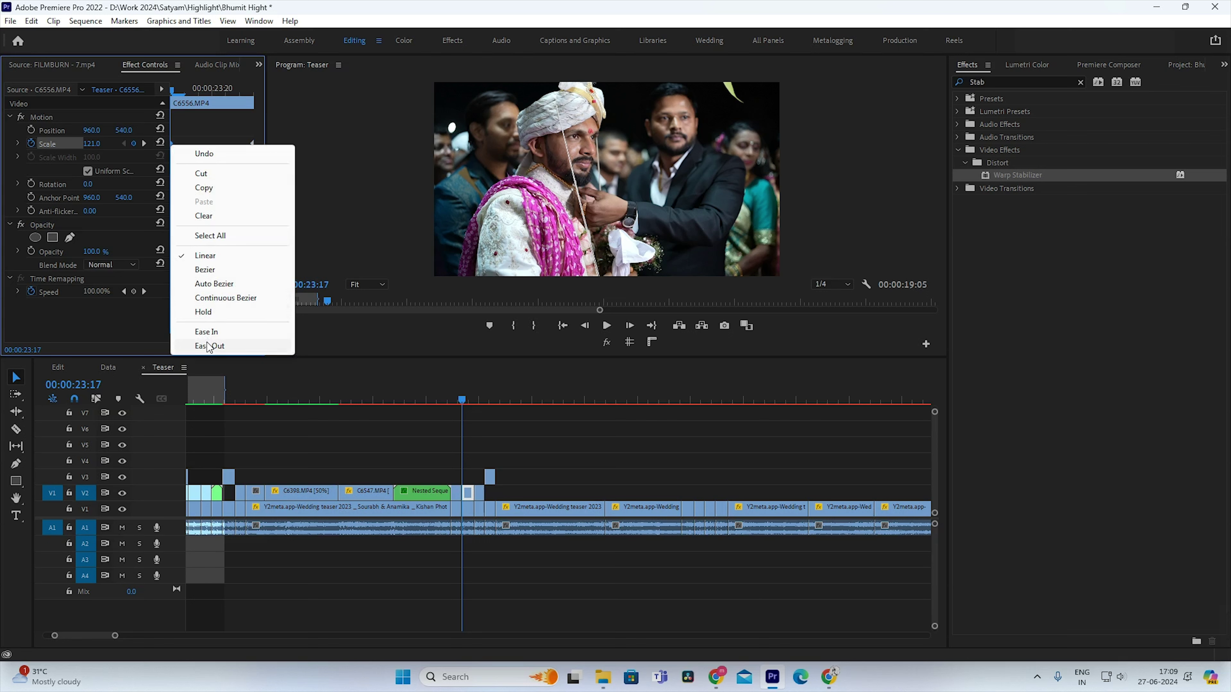
{"action": "left_click", "coordinate": [208, 346]}
{"action": "right_click", "coordinate": [252, 144]}
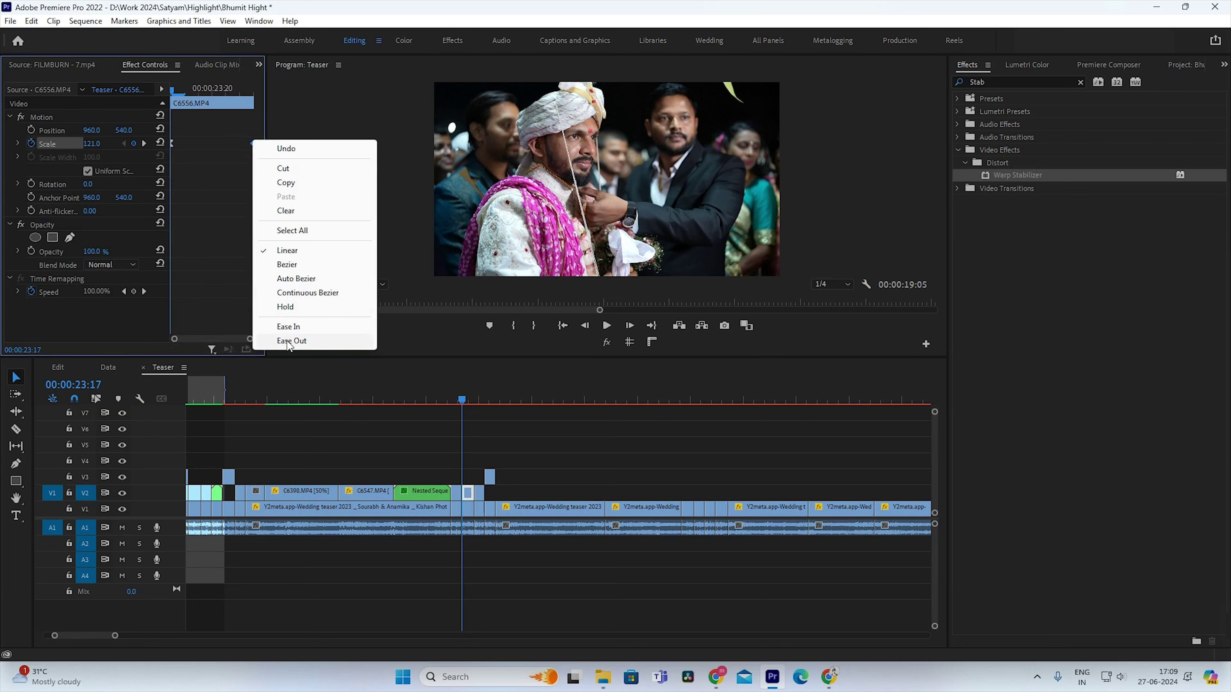
{"action": "left_click", "coordinate": [292, 327]}
{"action": "left_click_drag", "start_coordinate": [464, 389], "coordinate": [479, 388]}
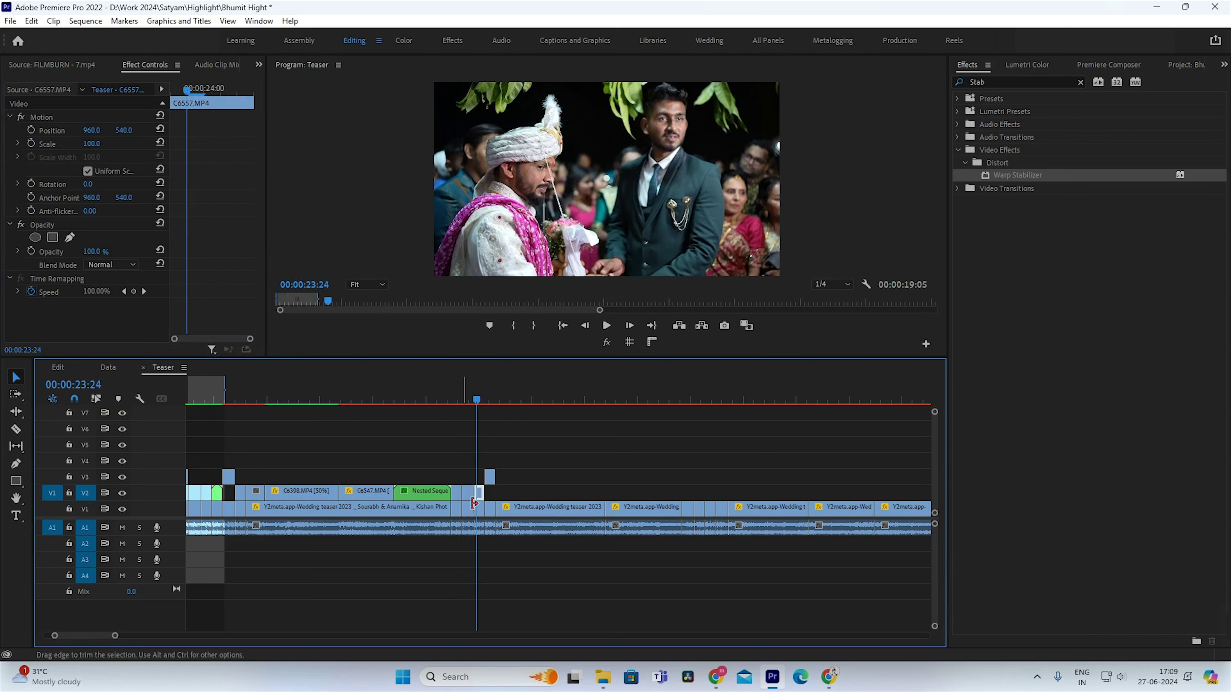
Step: Review the Scale keyframes on the C6532, C6557, C6556 and C6560 cuts
{"action": "left_click", "coordinate": [456, 492]}
{"action": "left_click", "coordinate": [43, 118]}
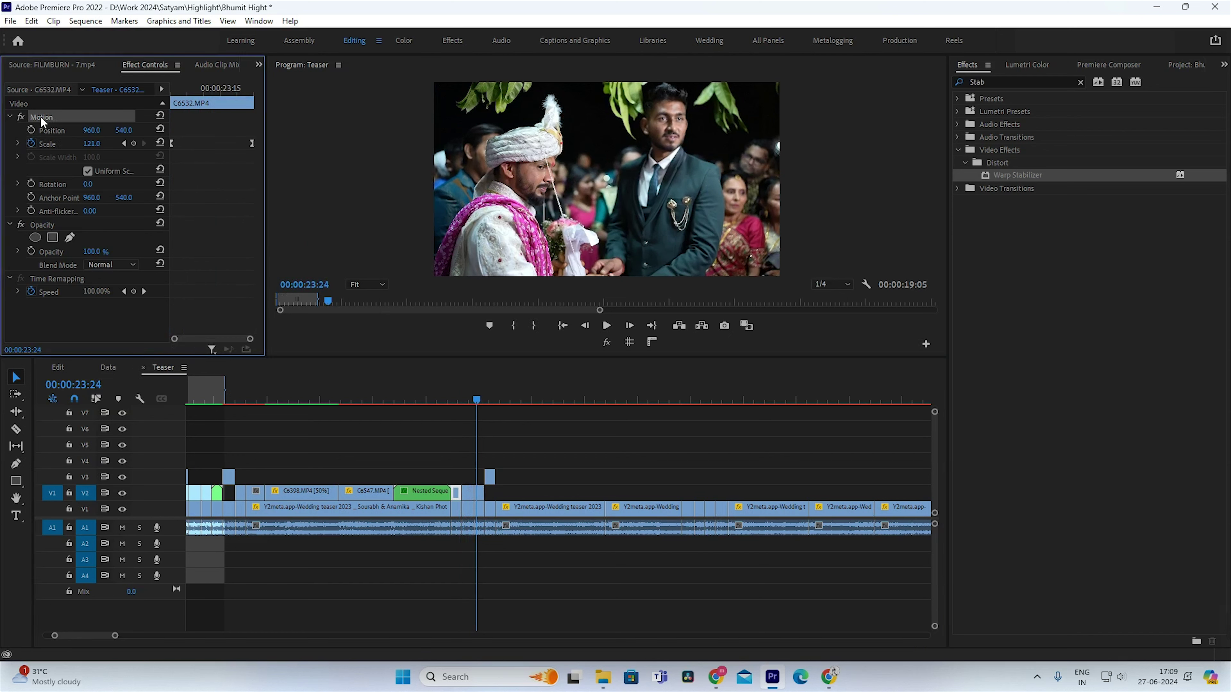
{"action": "left_click", "coordinate": [481, 493]}
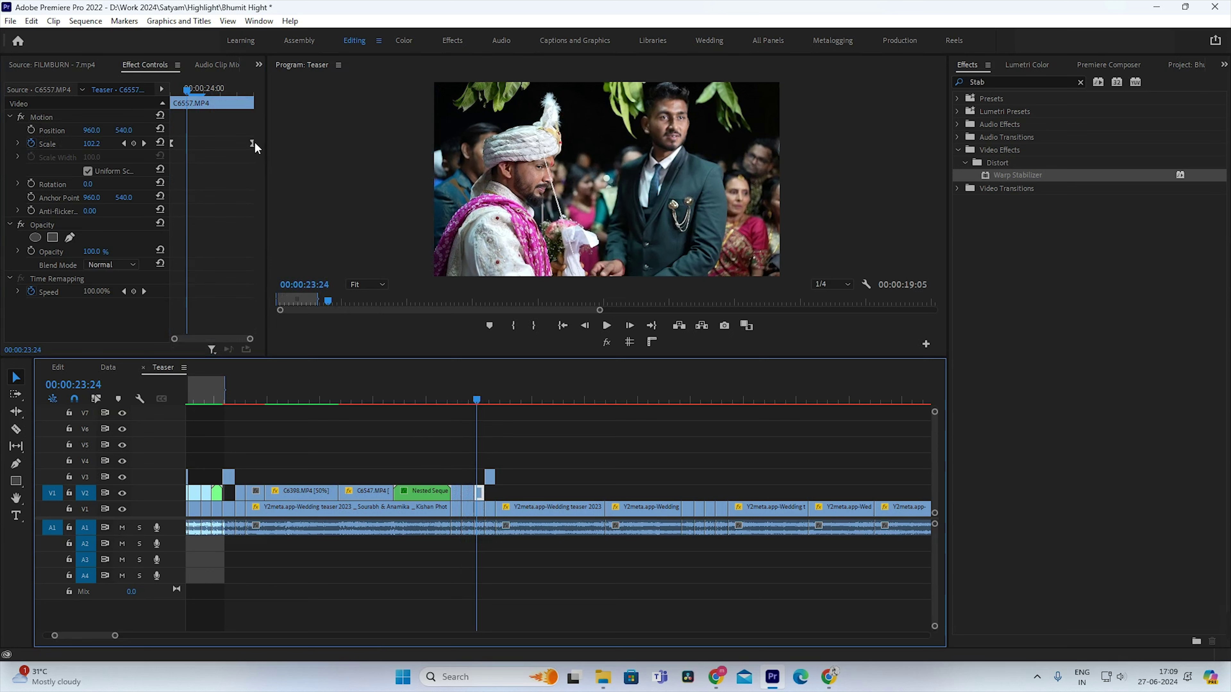
{"action": "left_click", "coordinate": [252, 143]}
{"action": "left_click", "coordinate": [468, 492]}
{"action": "left_click", "coordinate": [468, 492]}
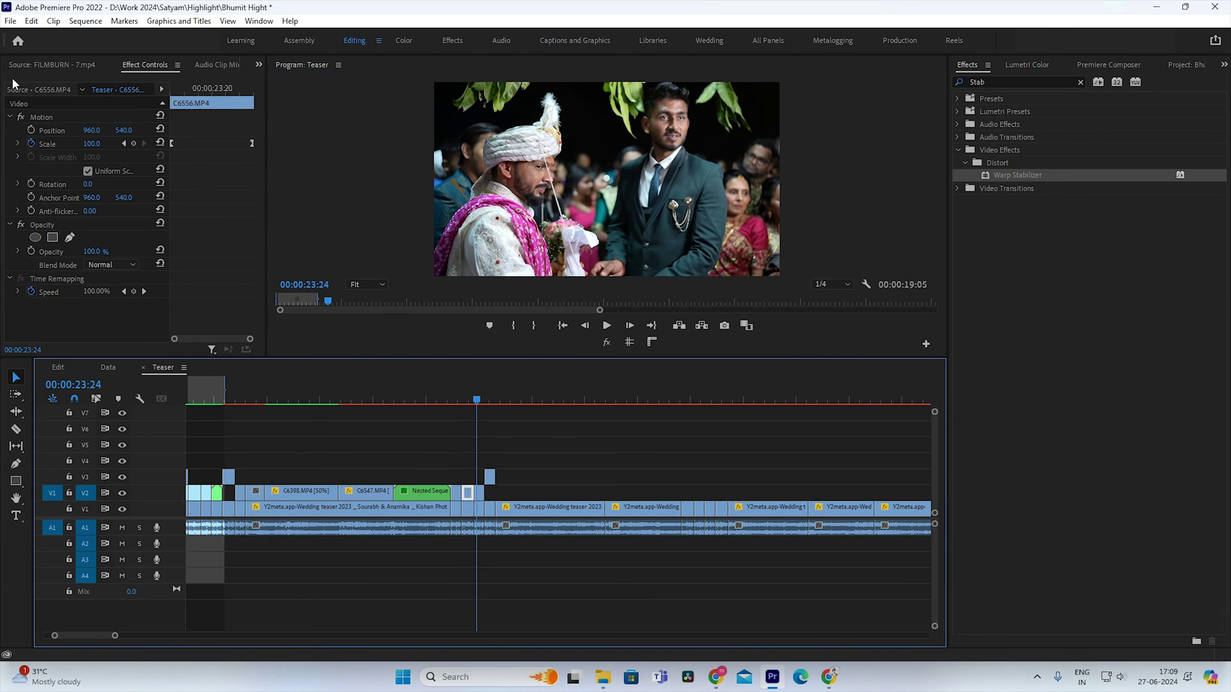
{"action": "left_click", "coordinate": [50, 119]}
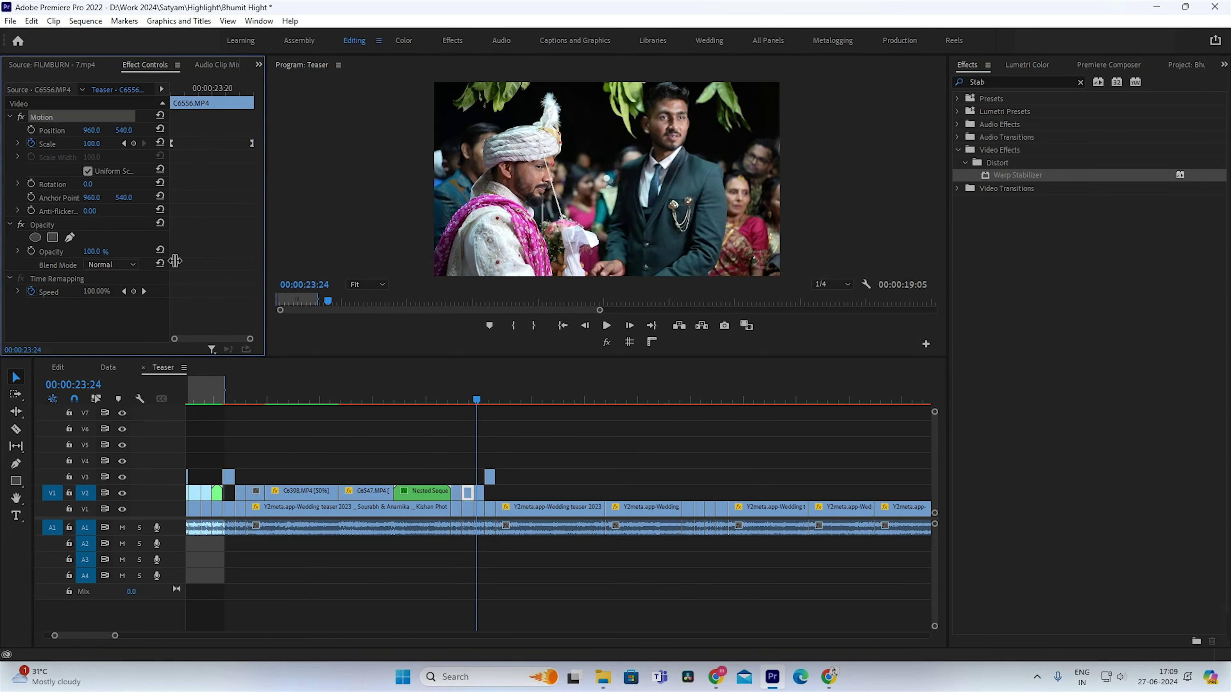
{"action": "left_click", "coordinate": [489, 477]}
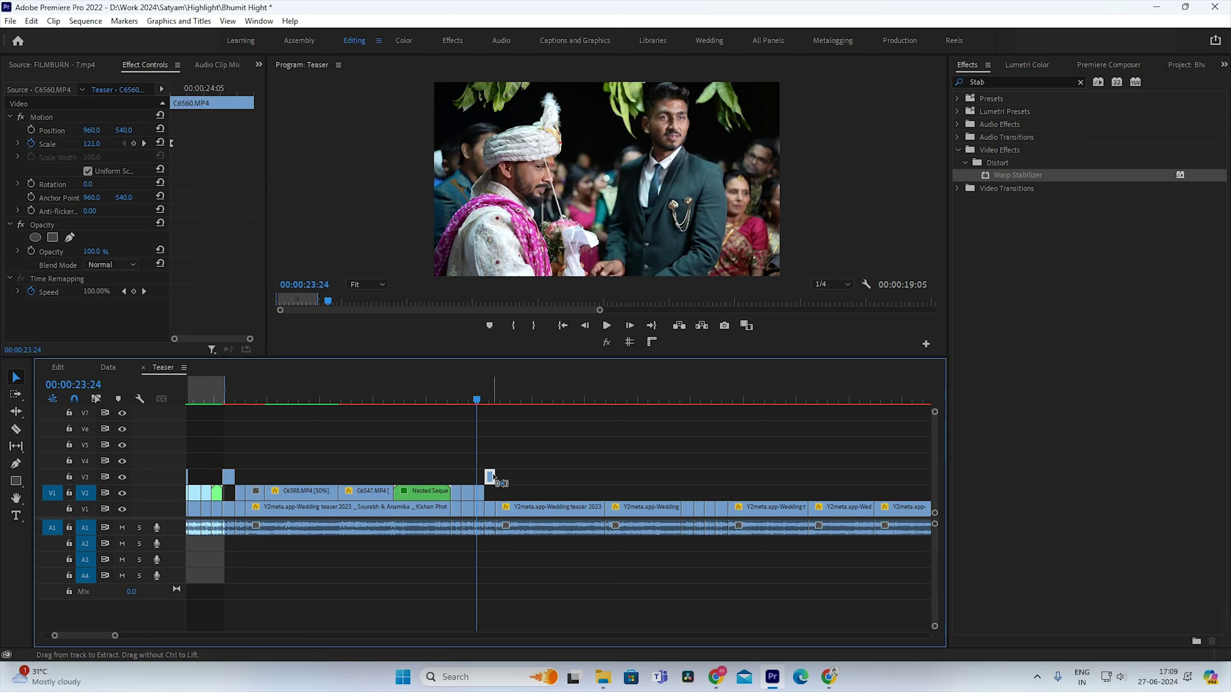
{"action": "left_click", "coordinate": [430, 402]}
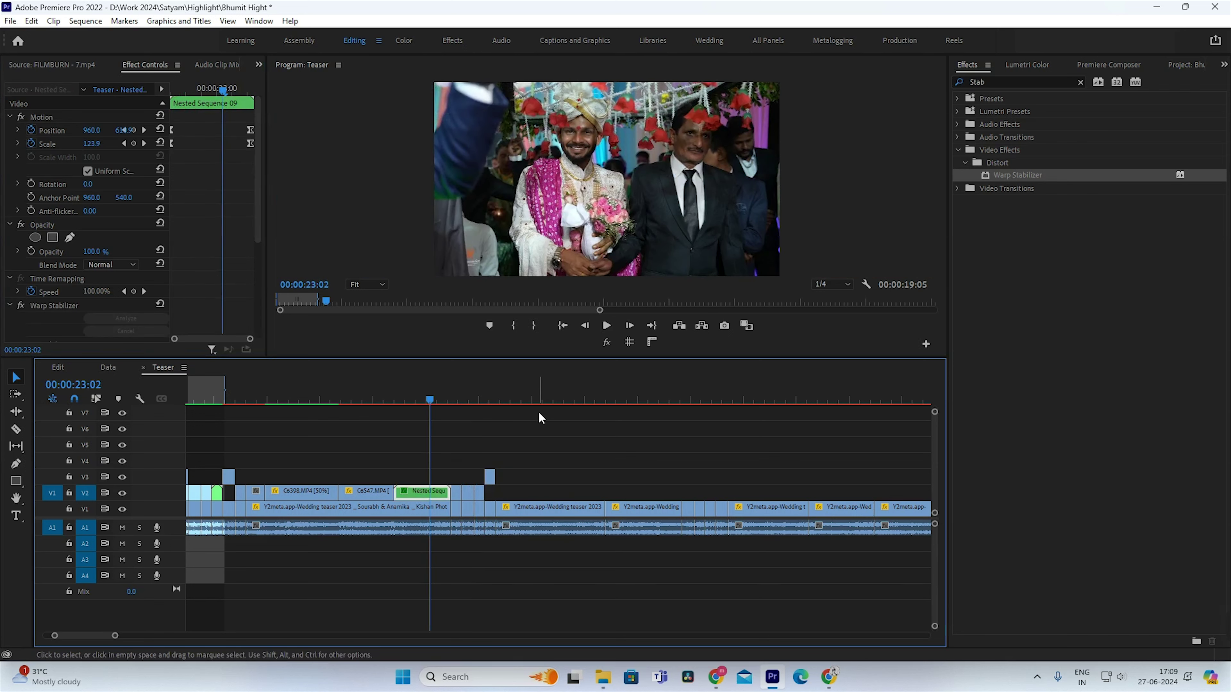
Step: Place the Super 8mm Film Border and FILMBURN-6 overlays at the nested clip's end
{"action": "key", "text": "space"}
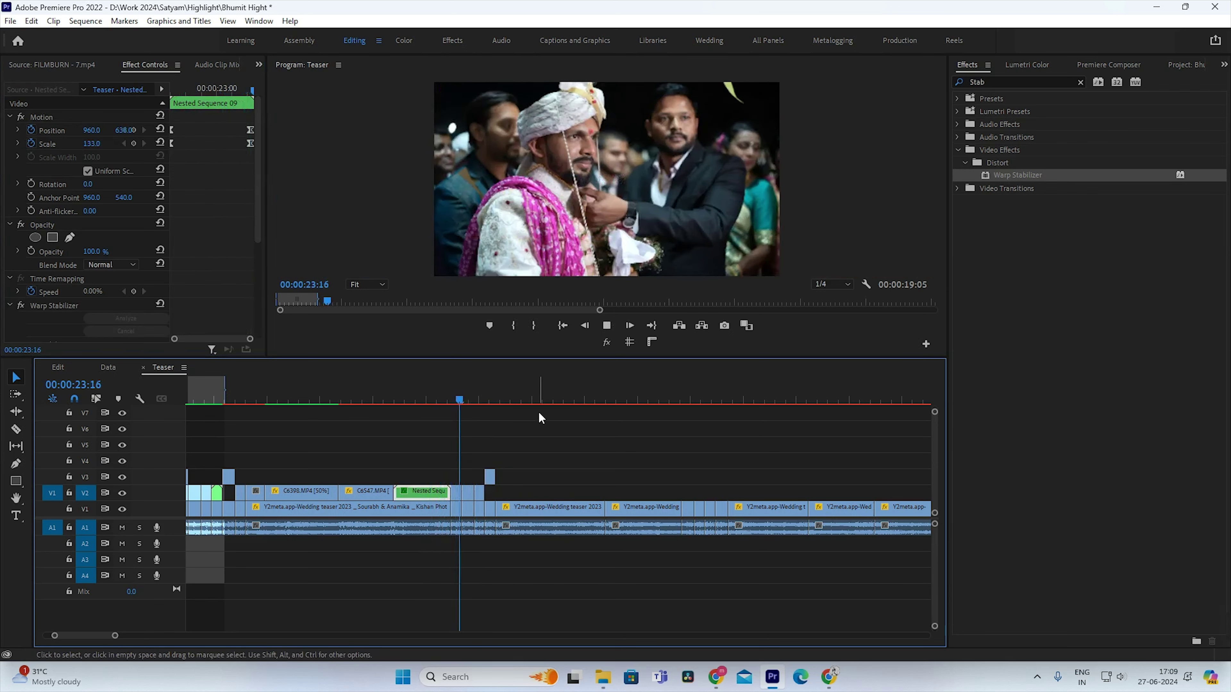
{"action": "left_click_drag", "start_coordinate": [513, 412], "coordinate": [457, 419]}
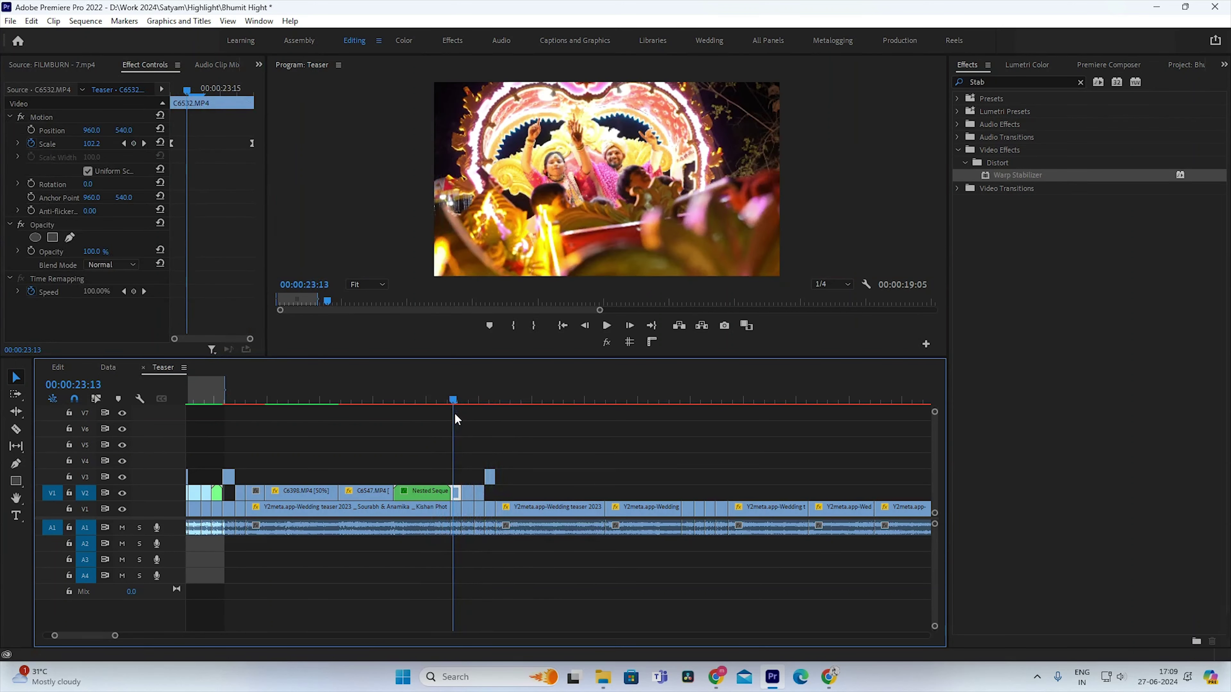
{"action": "key", "text": "minus"}
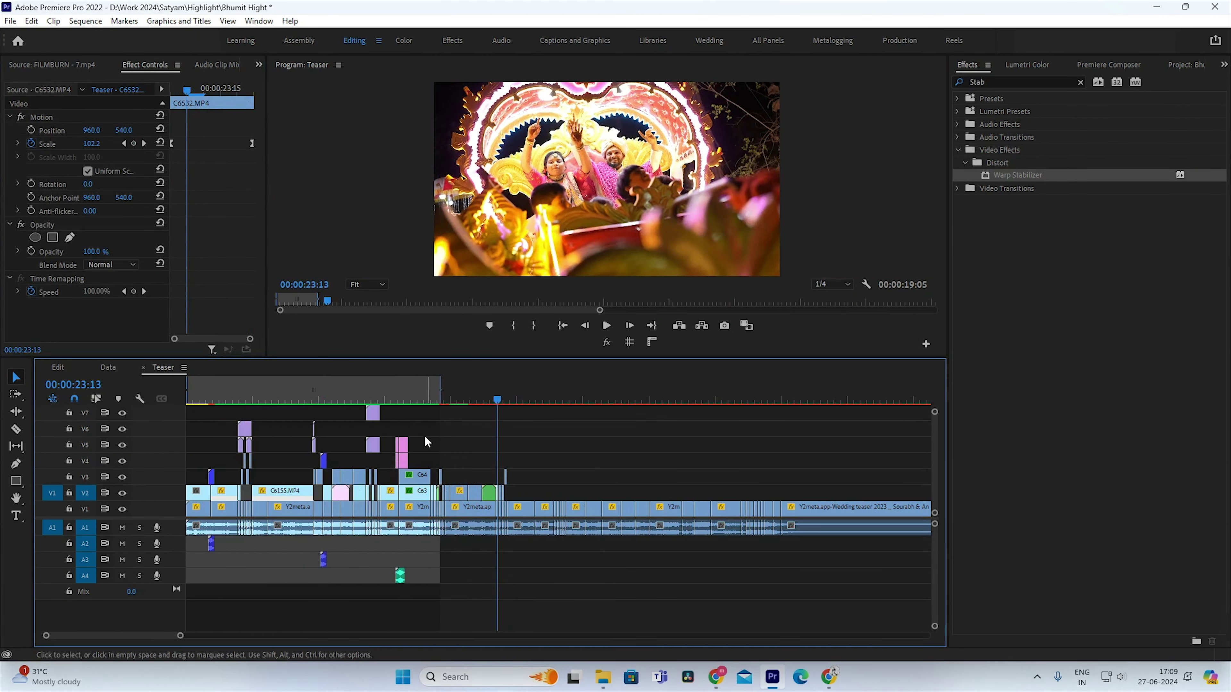
{"action": "key", "text": "equal"}
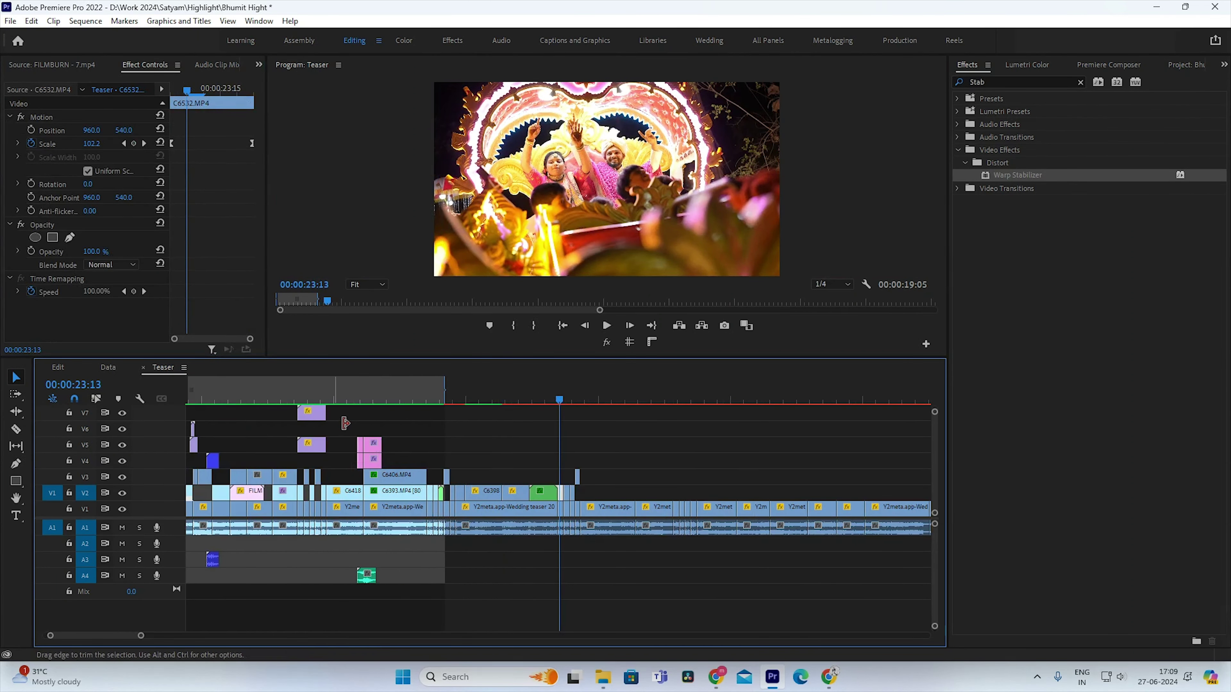
{"action": "left_click_drag", "start_coordinate": [333, 424], "coordinate": [301, 388]}
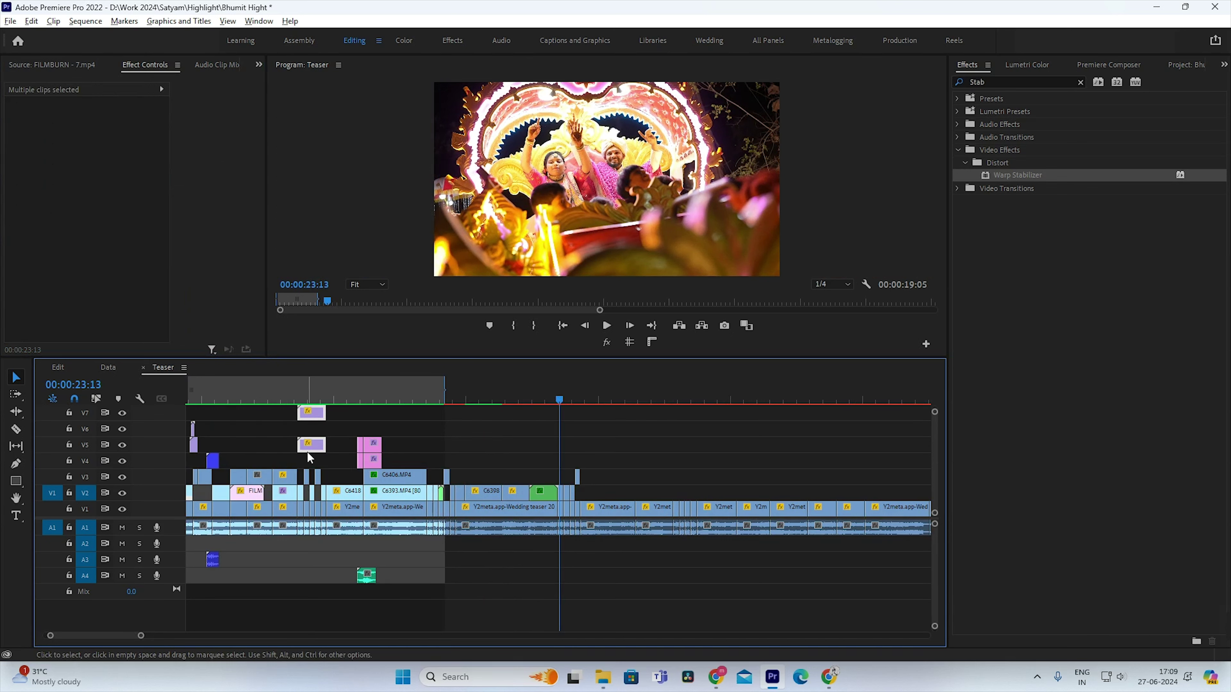
{"action": "mouse_move", "coordinate": [307, 451]}
{"action": "left_mouse_down"}
{"action": "mouse_move", "coordinate": [576, 447]}
{"action": "mouse_move", "coordinate": [568, 452]}
{"action": "left_mouse_up"}
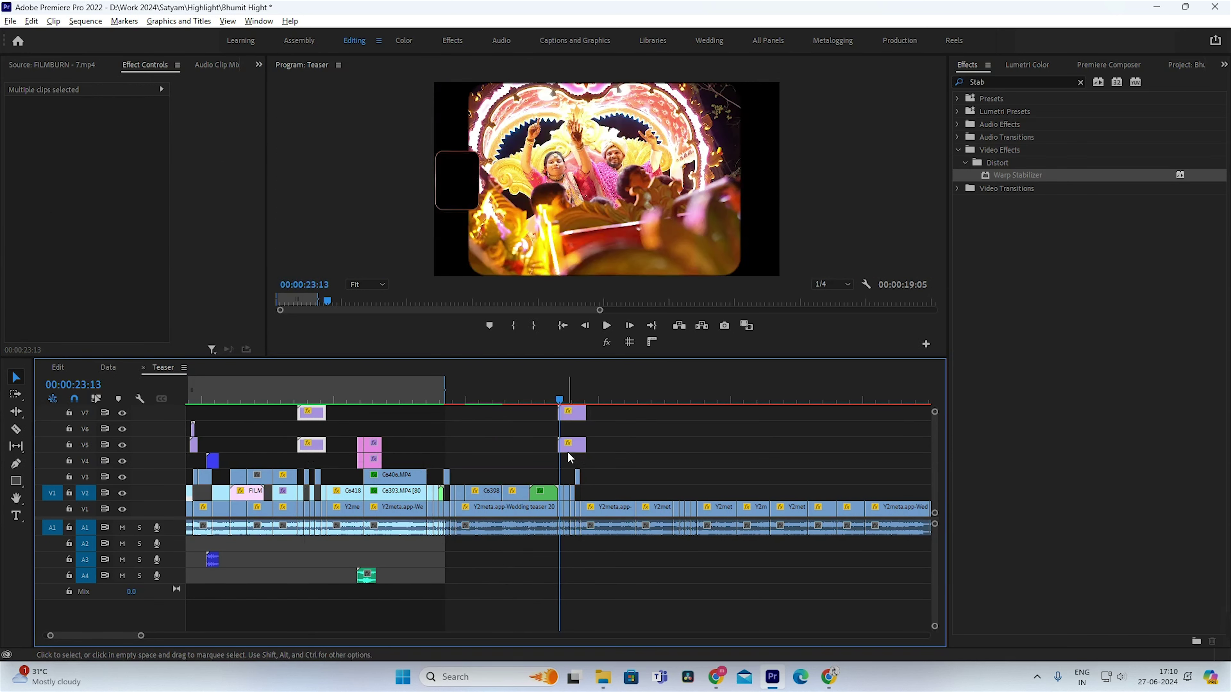
Step: Trim both film-burn overlays back to the playhead so they last about one second
{"action": "key", "text": "equal"}
{"action": "key", "text": "equal"}
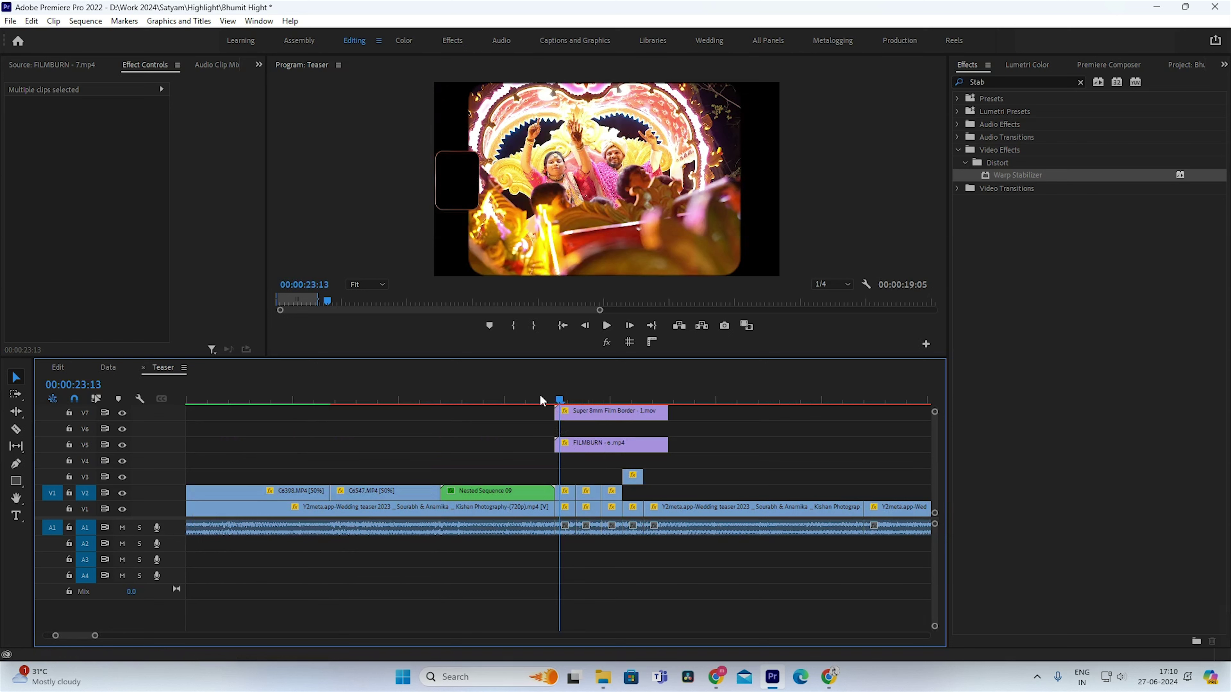
{"action": "left_click", "coordinate": [531, 393]}
{"action": "key", "text": "space"}
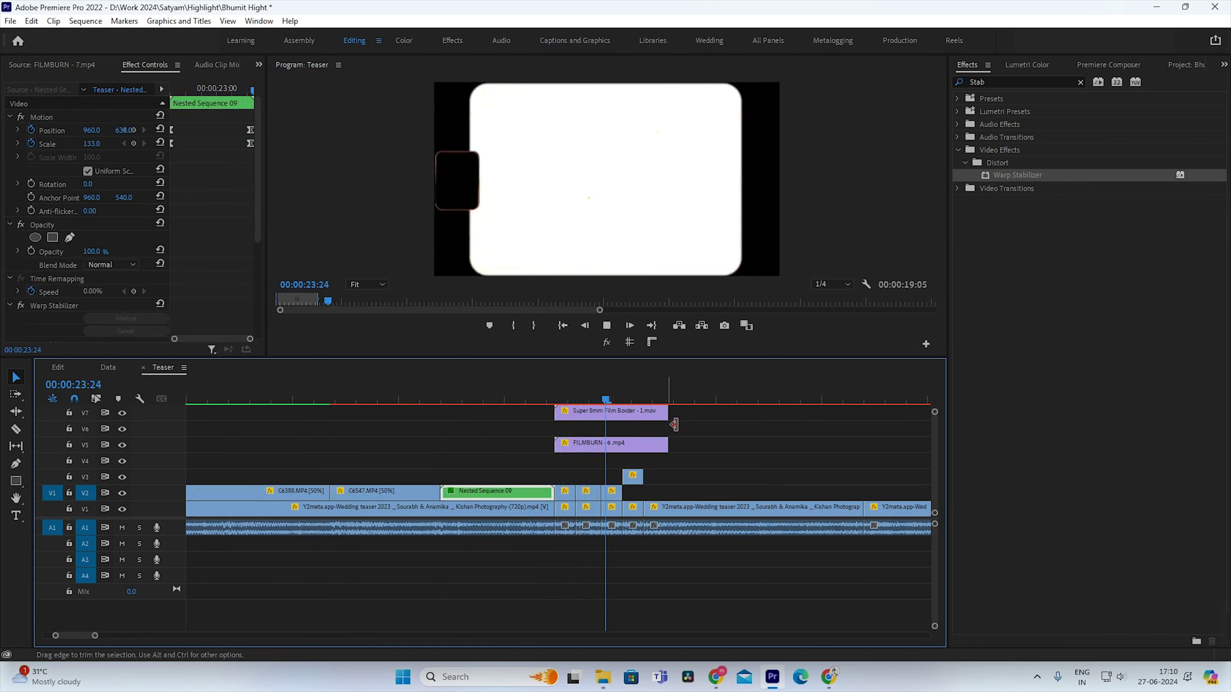
{"action": "left_click", "coordinate": [640, 397]}
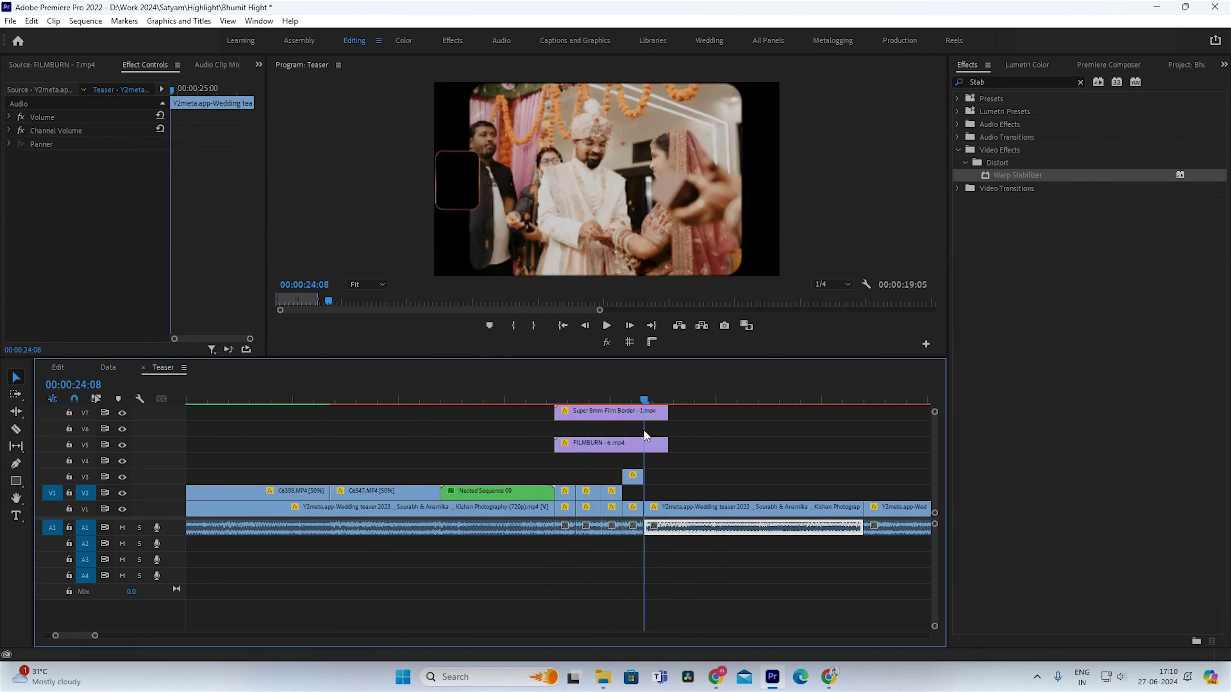
{"action": "left_click_drag", "start_coordinate": [667, 445], "coordinate": [661, 449]}
{"action": "left_click_drag", "start_coordinate": [668, 426], "coordinate": [643, 425]}
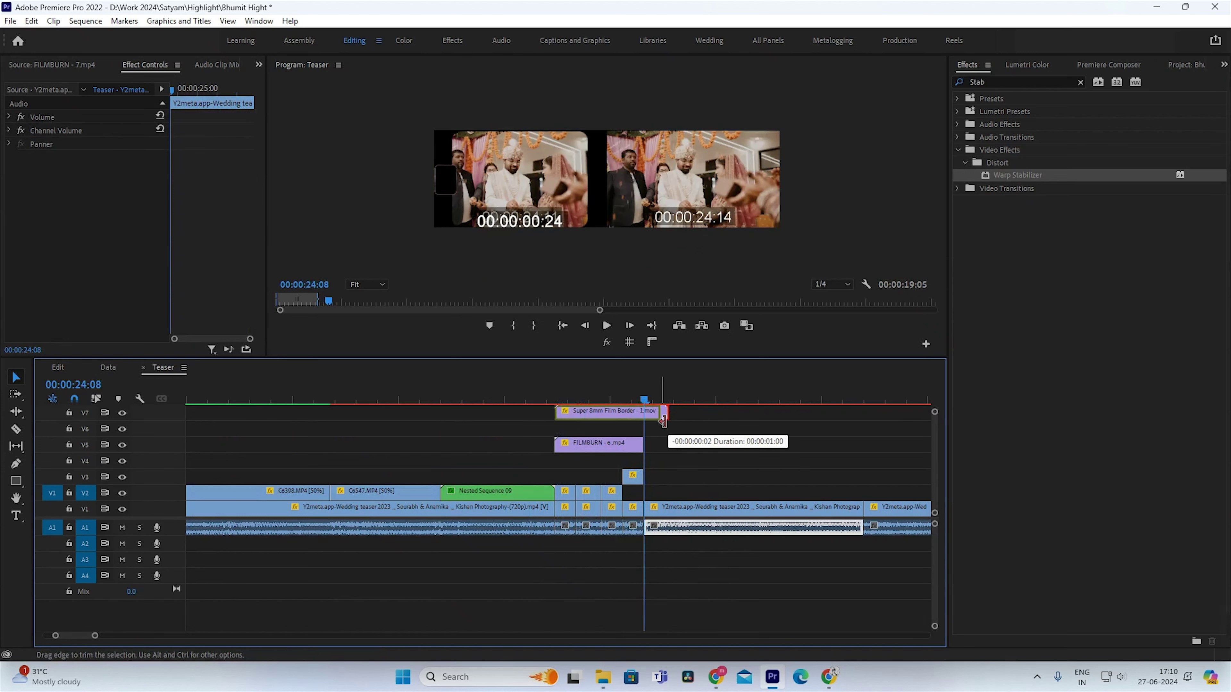
{"action": "left_click", "coordinate": [631, 388]}
{"action": "key", "text": "backslash"}
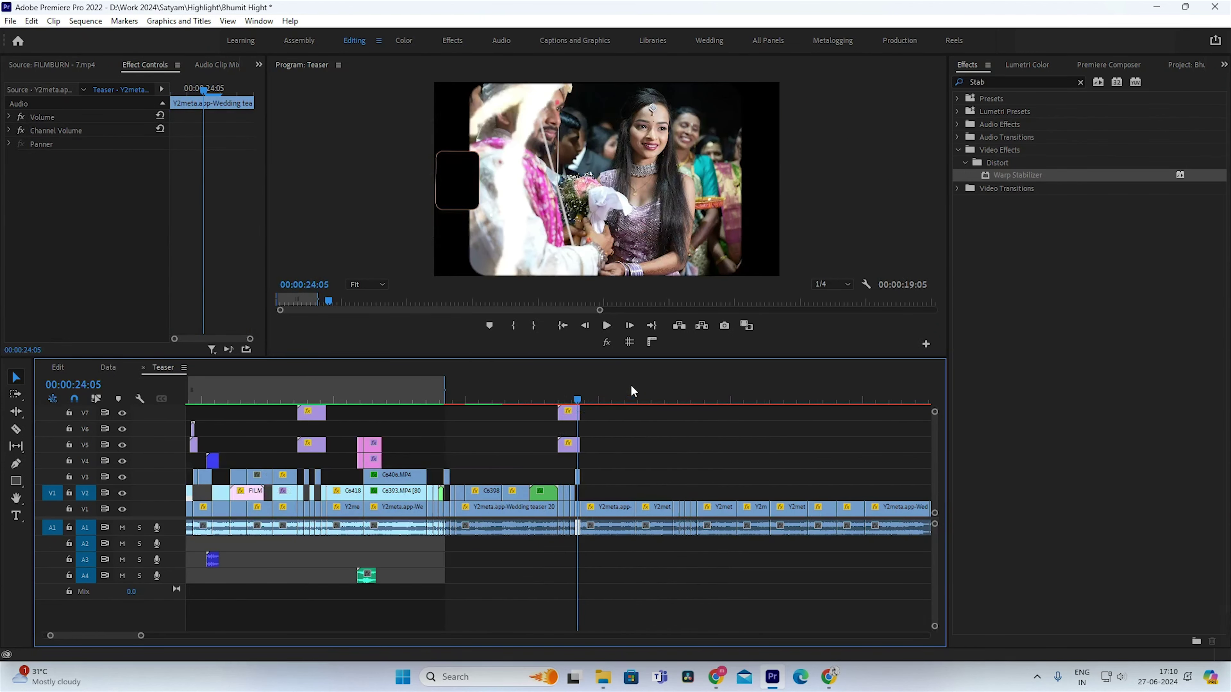
{"action": "key", "text": "backslash"}
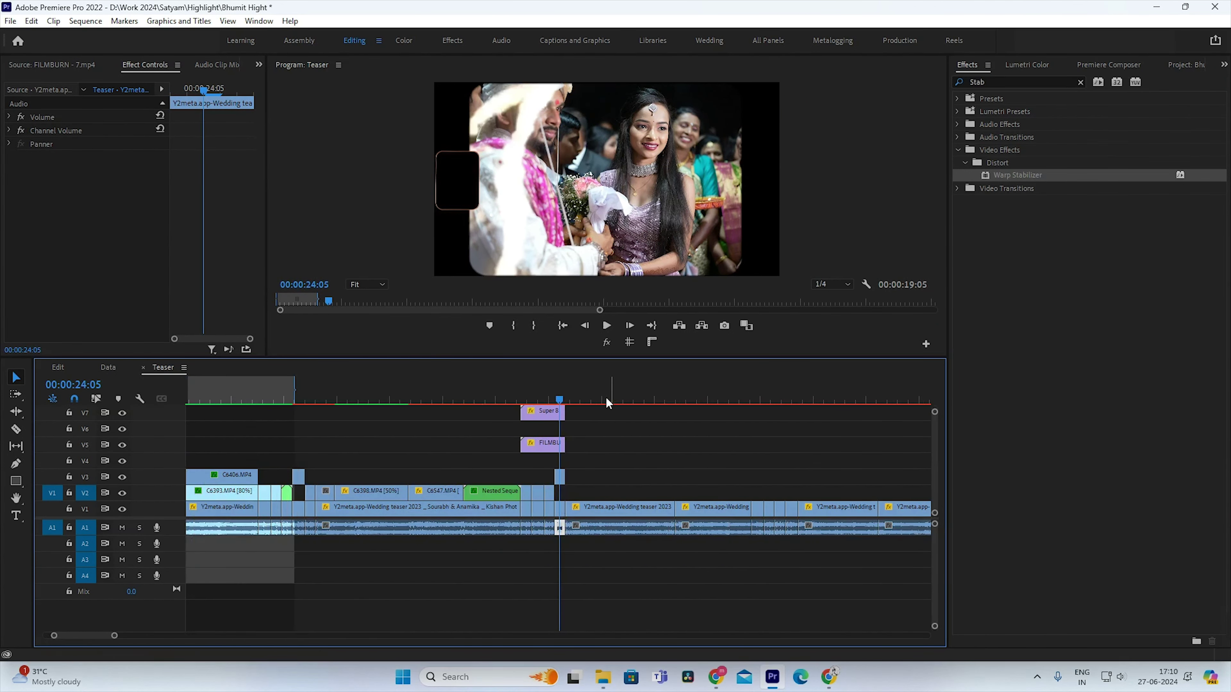
{"action": "left_click", "coordinate": [592, 386]}
{"action": "left_click", "coordinate": [623, 388]}
{"action": "left_click_drag", "start_coordinate": [623, 389], "coordinate": [629, 389]}
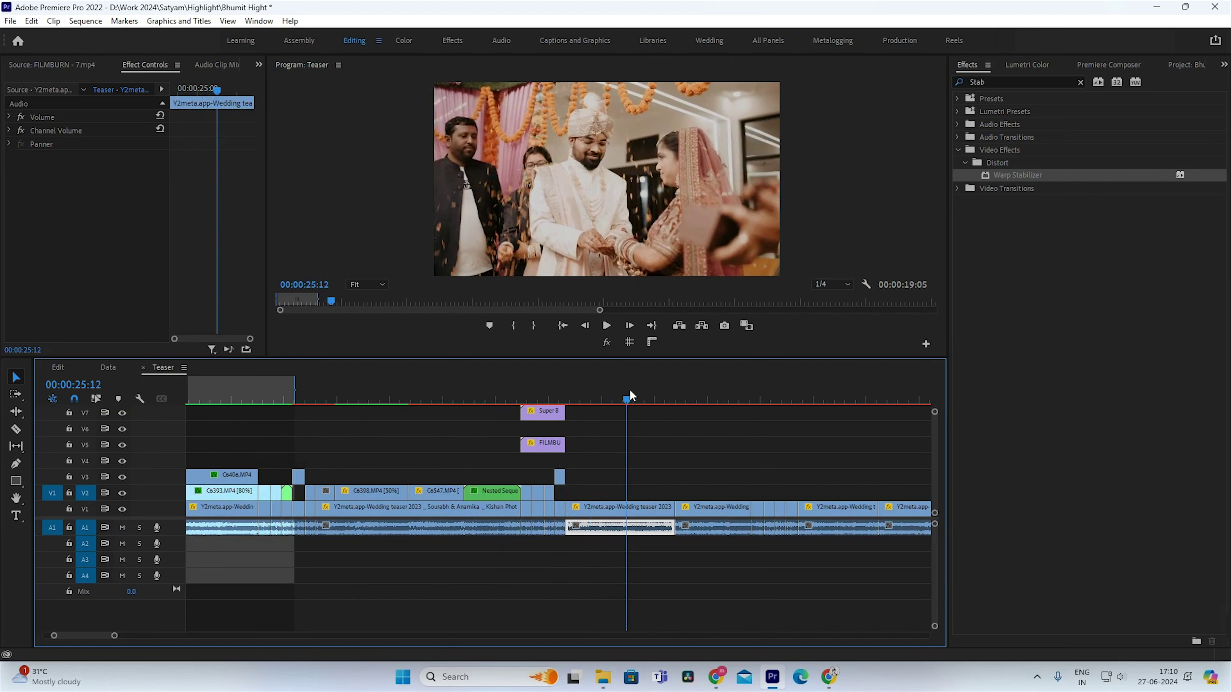
{"action": "key", "text": "backslash"}
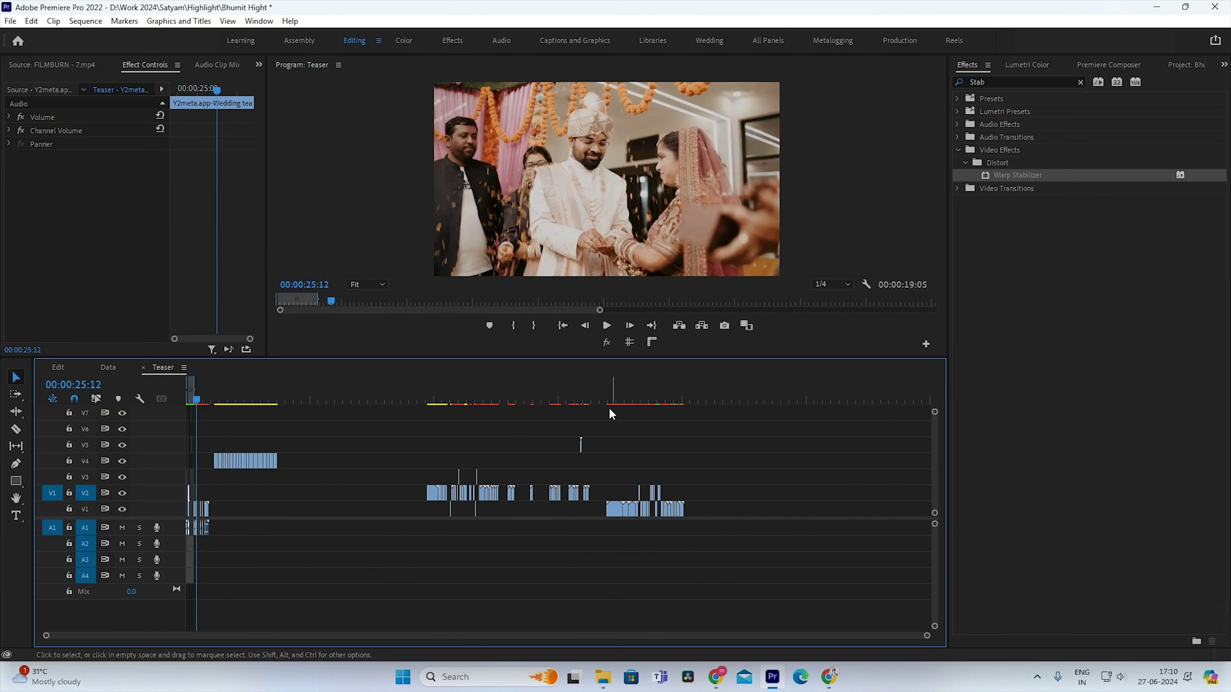
{"action": "left_click", "coordinate": [609, 390]}
{"action": "key", "text": "backslash"}
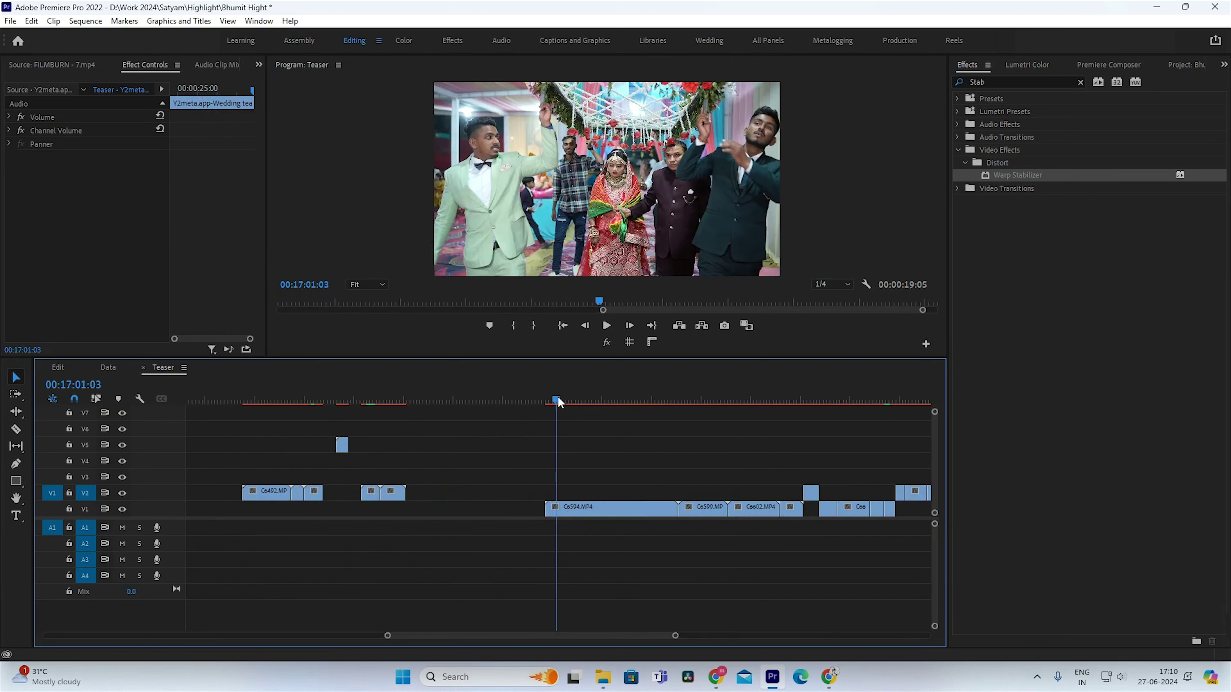
{"action": "key", "text": "space"}
{"action": "left_click", "coordinate": [383, 492]}
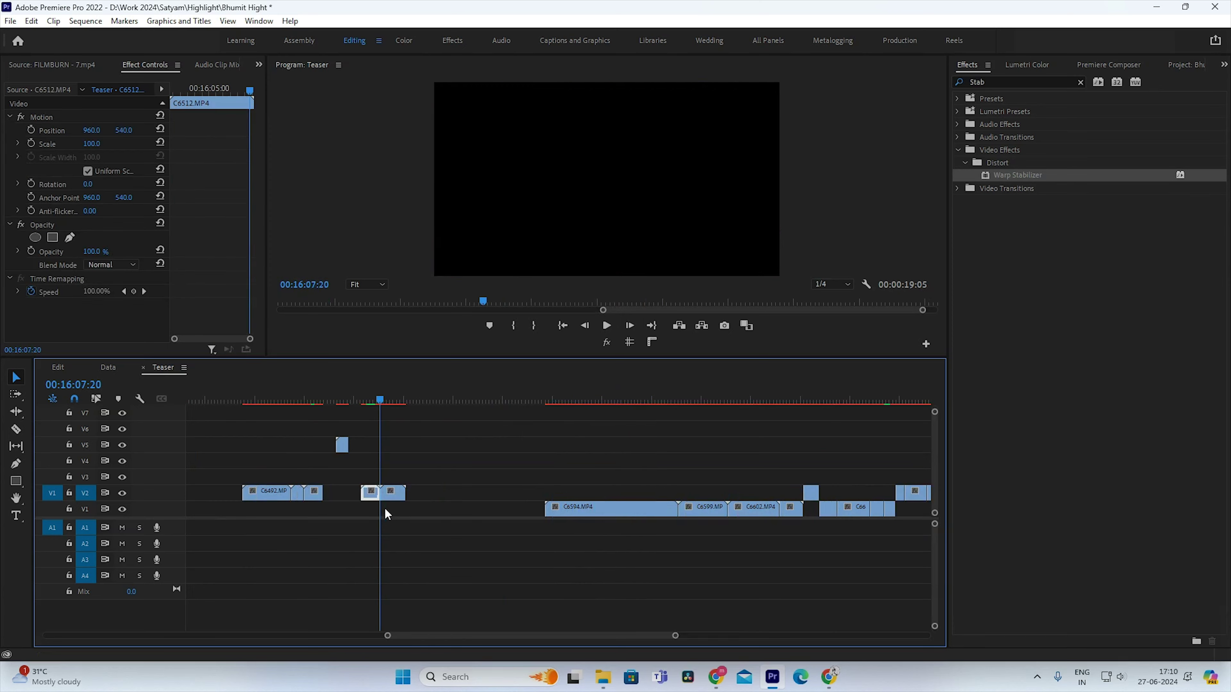
{"action": "mouse_move", "coordinate": [386, 507]}
{"action": "left_mouse_down"}
{"action": "mouse_move", "coordinate": [604, 496]}
{"action": "mouse_move", "coordinate": [768, 504]}
{"action": "left_mouse_up"}
{"action": "key", "text": "minus"}
{"action": "key", "text": "minus"}
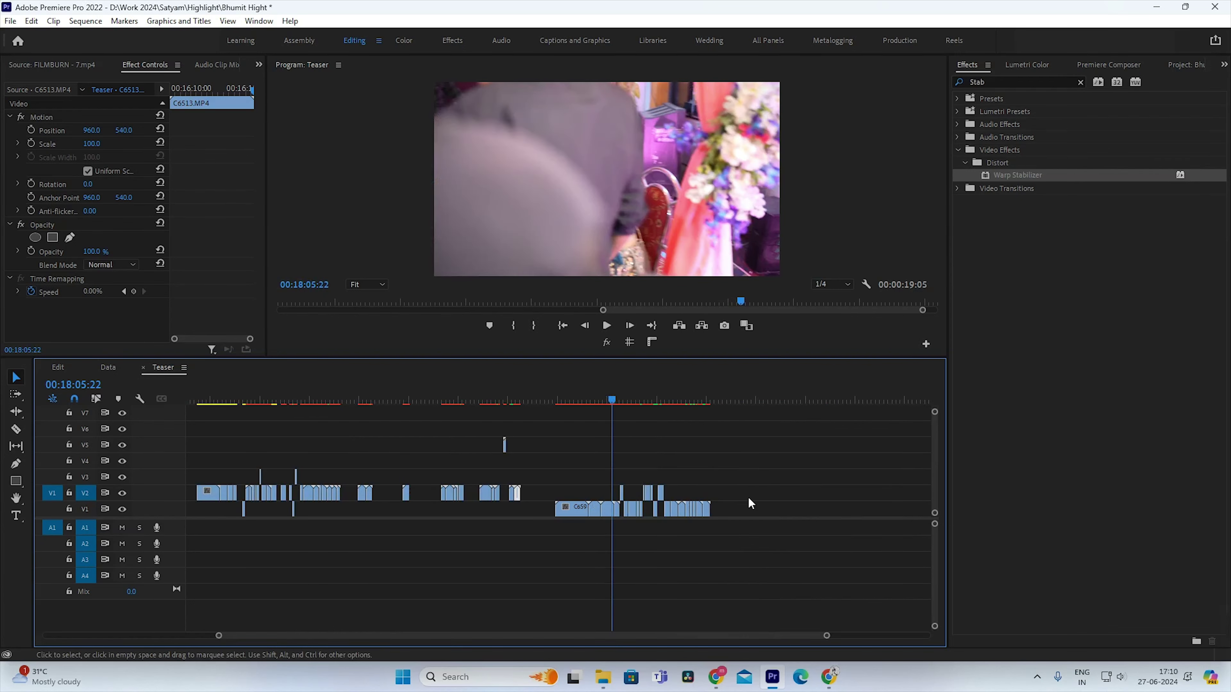
{"action": "key", "text": "equal"}
{"action": "key", "text": "equal"}
{"action": "left_click_drag", "start_coordinate": [590, 395], "coordinate": [635, 413]}
{"action": "key", "text": "minus"}
{"action": "left_click", "coordinate": [465, 508]}
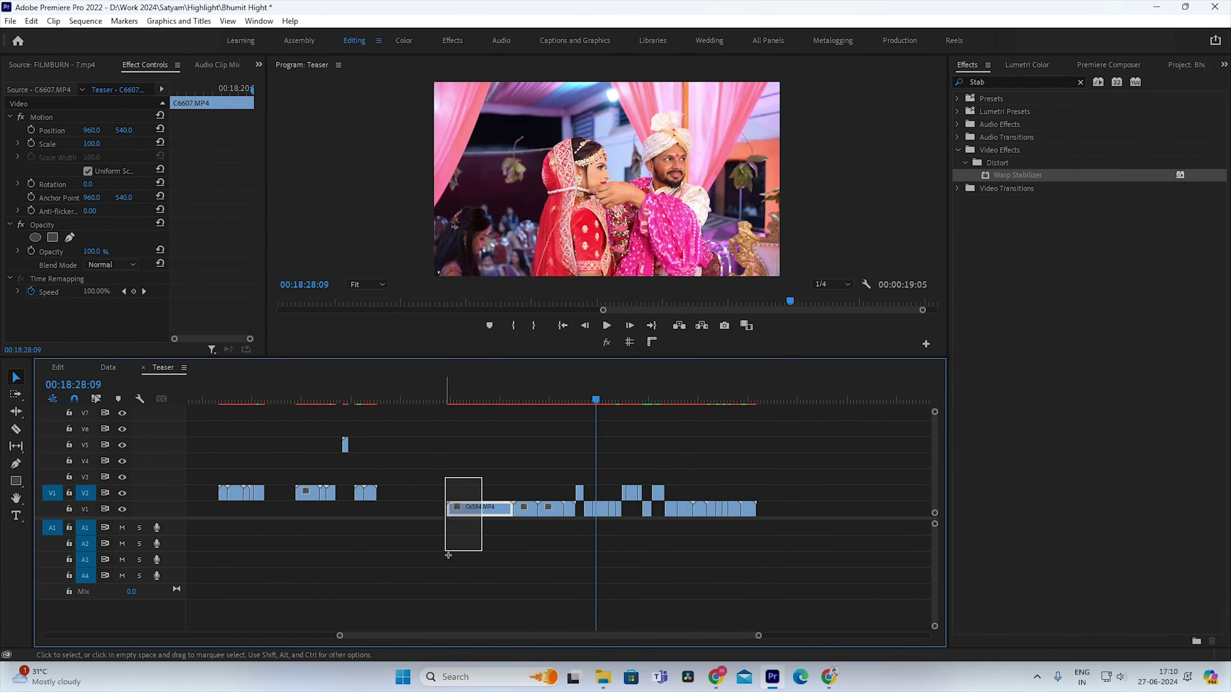
{"action": "left_click", "coordinate": [461, 541]}
{"action": "key", "text": "minus"}
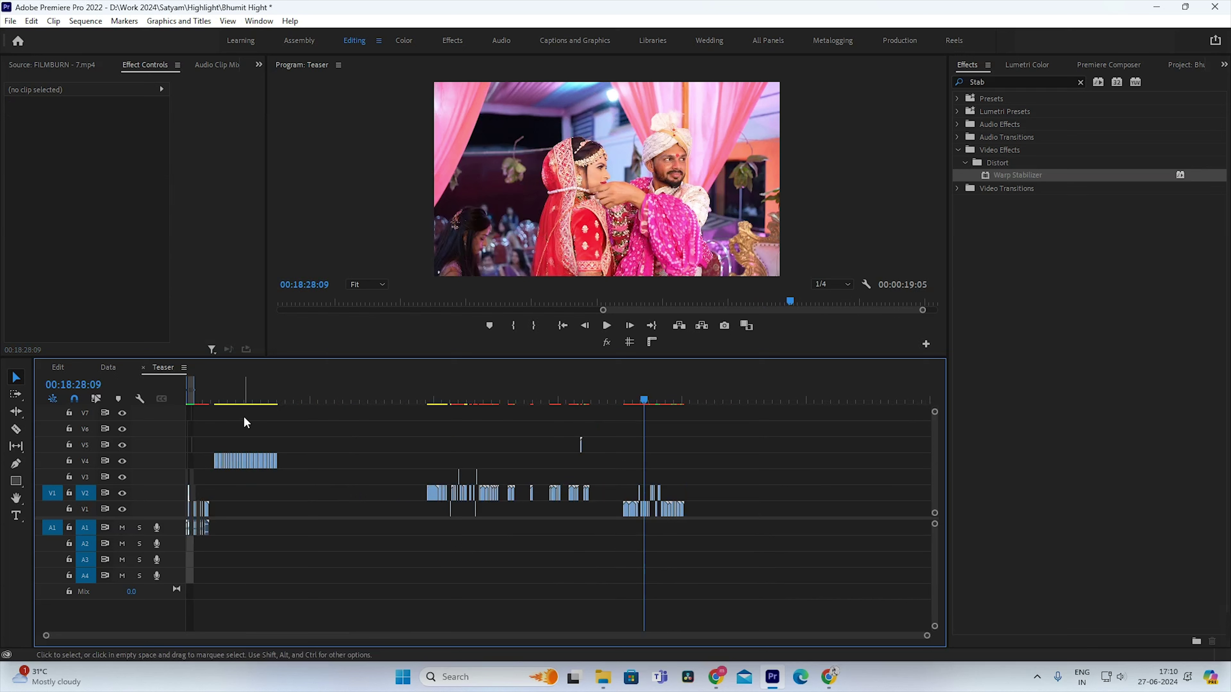
{"action": "left_click", "coordinate": [215, 396]}
Step: Scrub through C6594.MP4 to find the procession section to keep
{"action": "key", "text": "equal"}
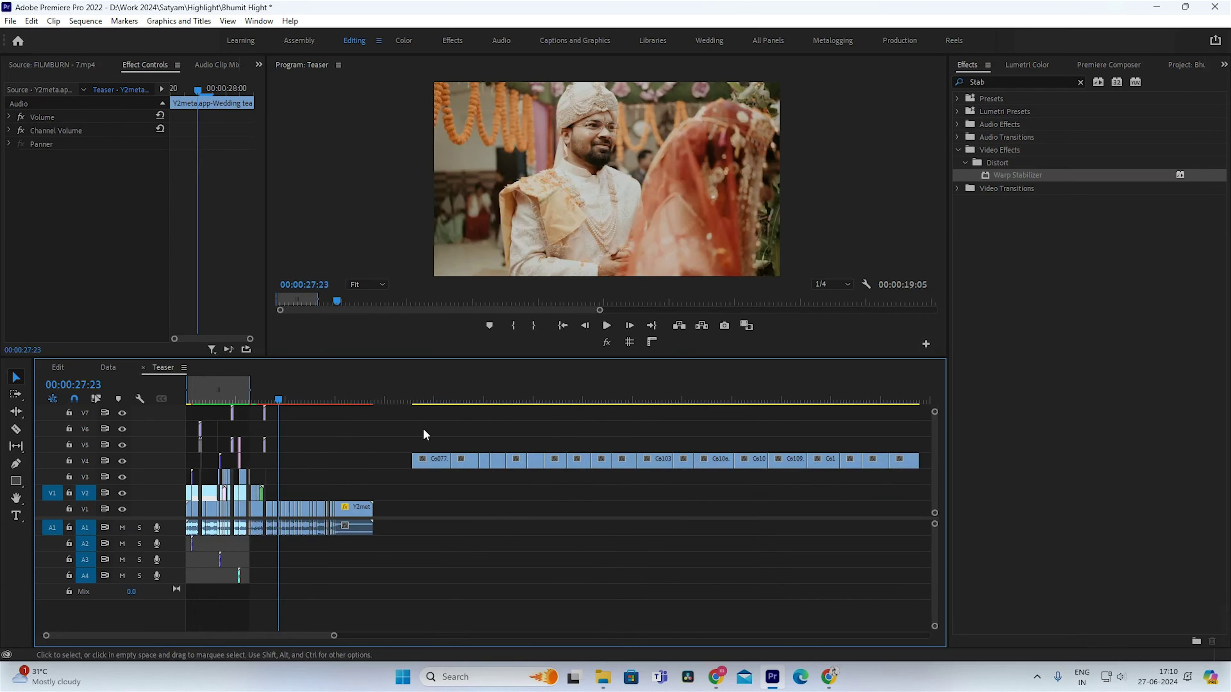
{"action": "key", "text": "equal"}
{"action": "left_click", "coordinate": [494, 390]}
{"action": "key", "text": "equal"}
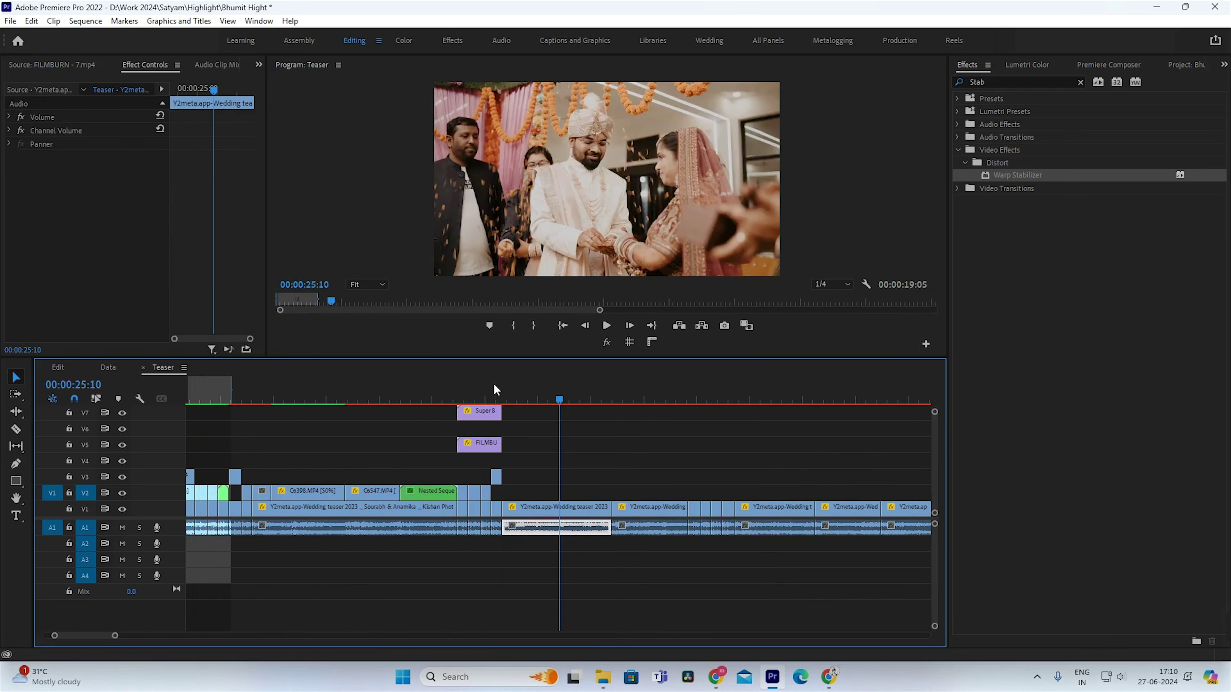
{"action": "key", "text": "Down"}
{"action": "key", "text": "minus"}
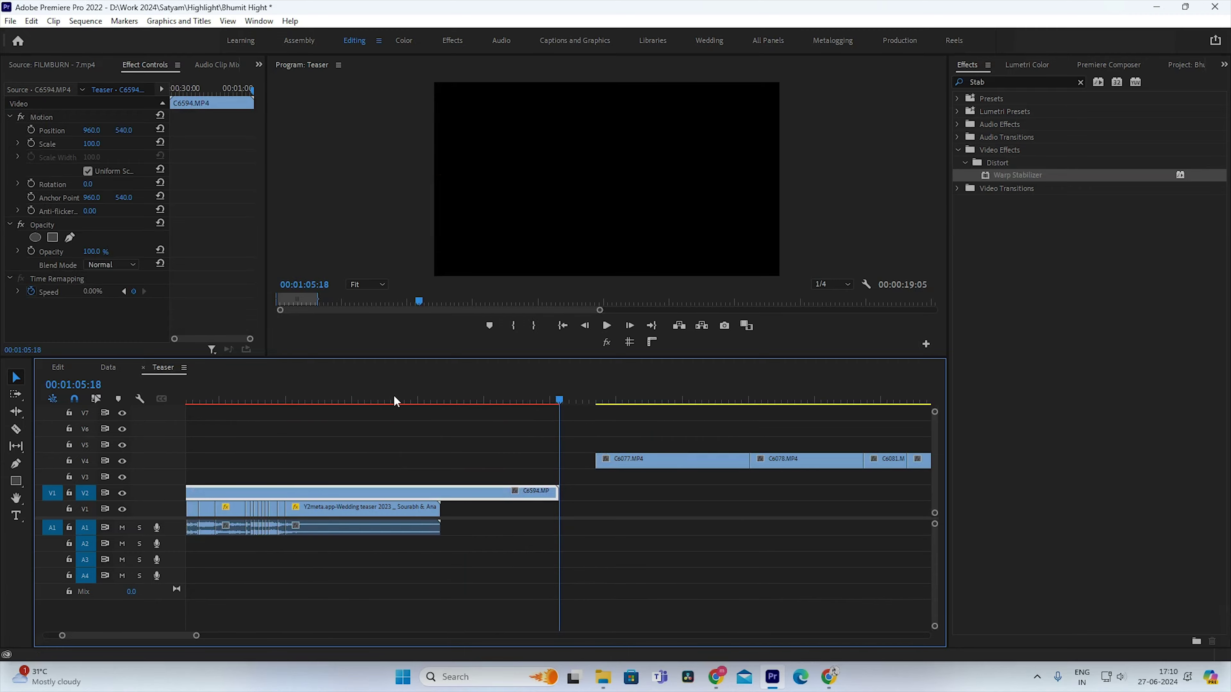
{"action": "left_click", "coordinate": [320, 401]}
{"action": "key", "text": "equal"}
{"action": "left_click_drag", "start_coordinate": [558, 390], "coordinate": [605, 390]}
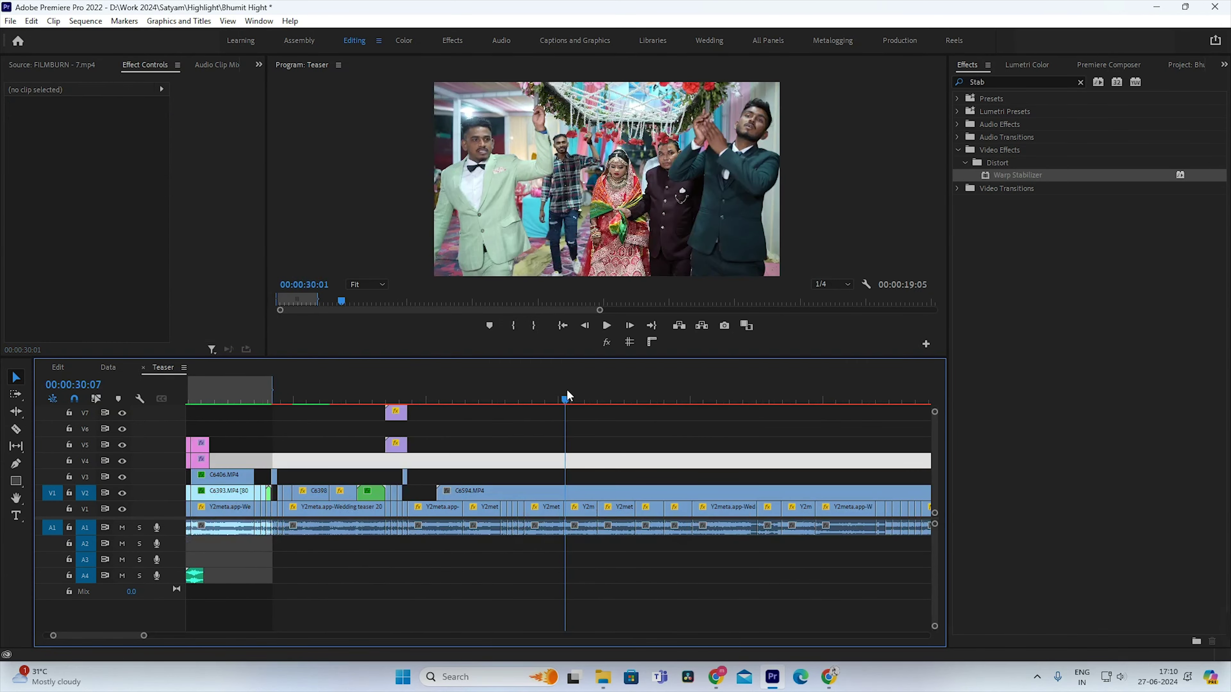
{"action": "mouse_move", "coordinate": [616, 469]}
{"action": "left_mouse_down"}
{"action": "mouse_move", "coordinate": [805, 468]}
{"action": "mouse_move", "coordinate": [467, 487]}
{"action": "mouse_move", "coordinate": [607, 497]}
{"action": "mouse_move", "coordinate": [784, 478]}
{"action": "left_mouse_up"}
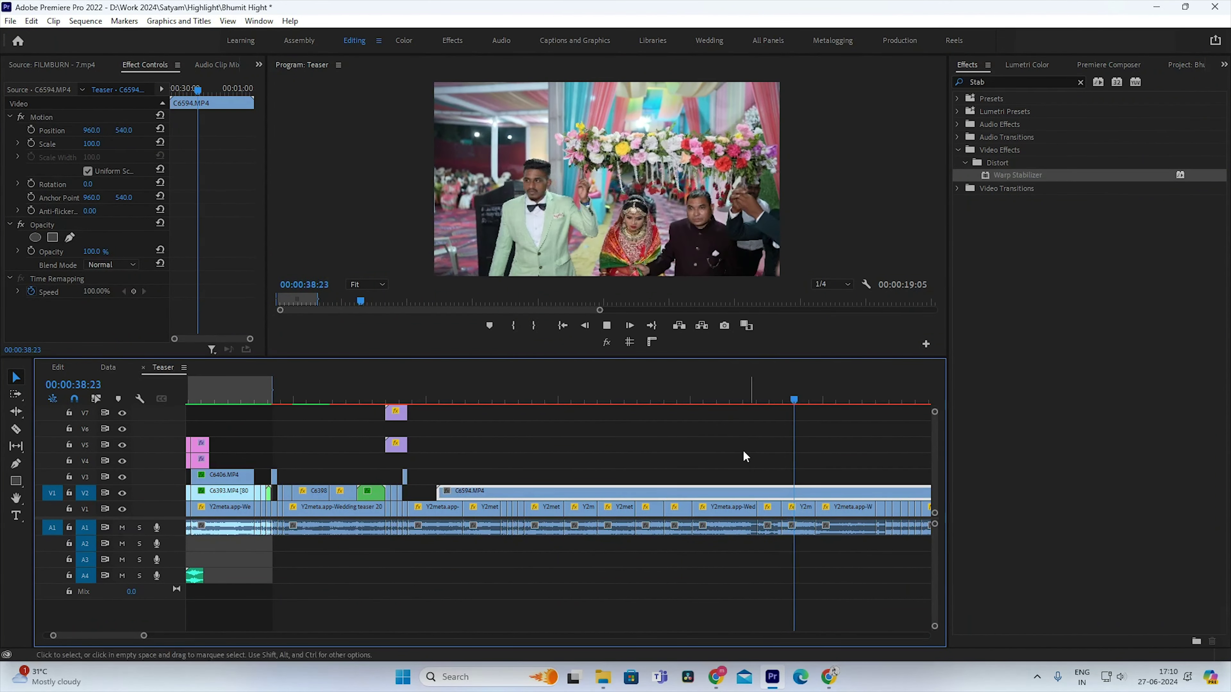
{"action": "key", "text": "minus"}
{"action": "left_click_drag", "start_coordinate": [681, 392], "coordinate": [840, 393]}
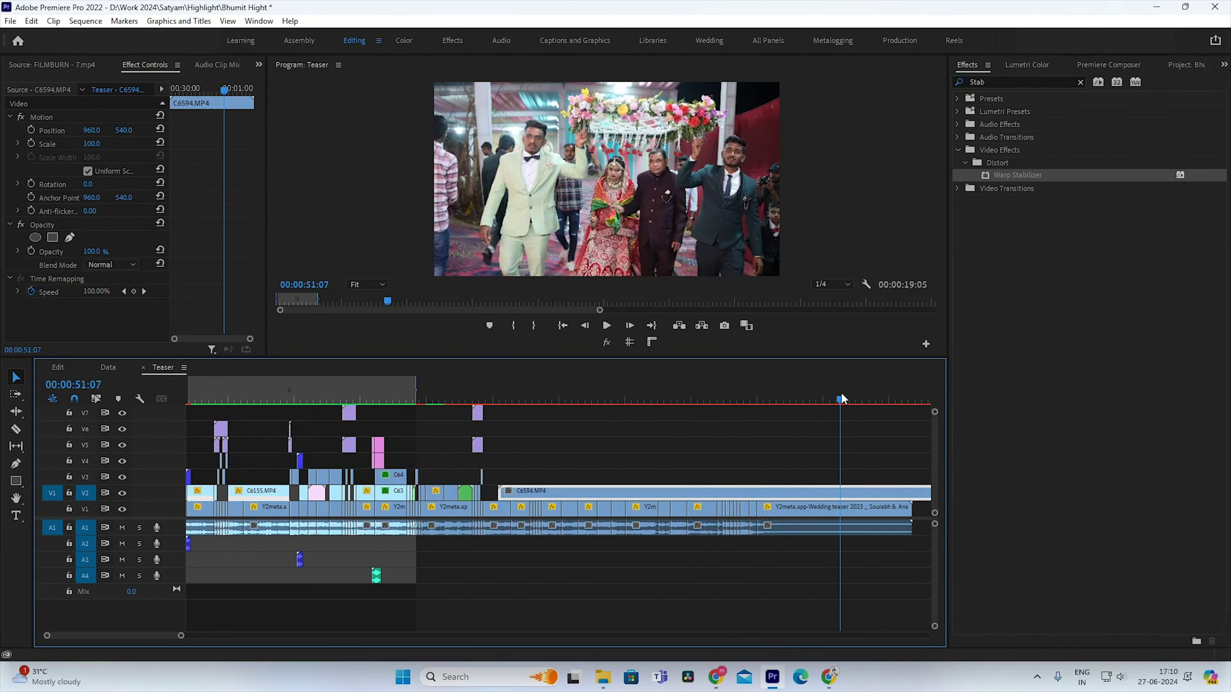
Step: Cut away C6594's head, slide it left after the film burns, and set 50% speed
{"action": "key", "text": "ctrl+k"}
{"action": "key", "text": "Delete"}
{"action": "left_click_drag", "start_coordinate": [862, 493], "coordinate": [522, 493]}
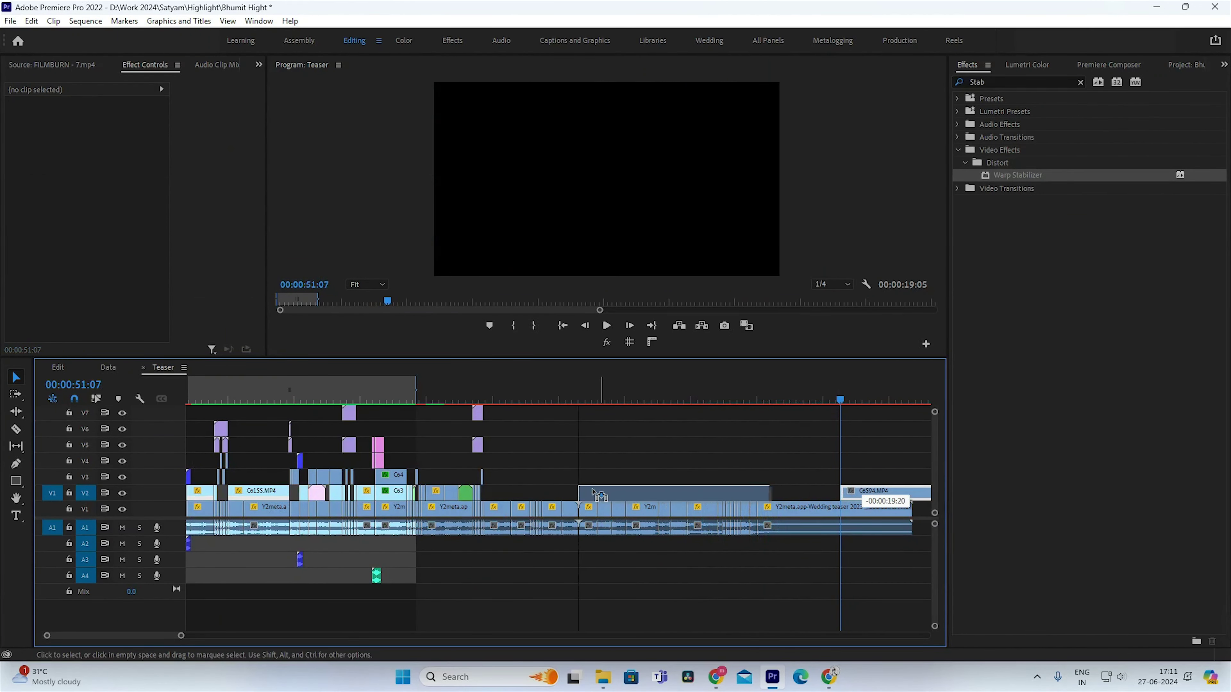
{"action": "left_click", "coordinate": [498, 390]}
{"action": "key", "text": "equal"}
{"action": "key", "text": "equal"}
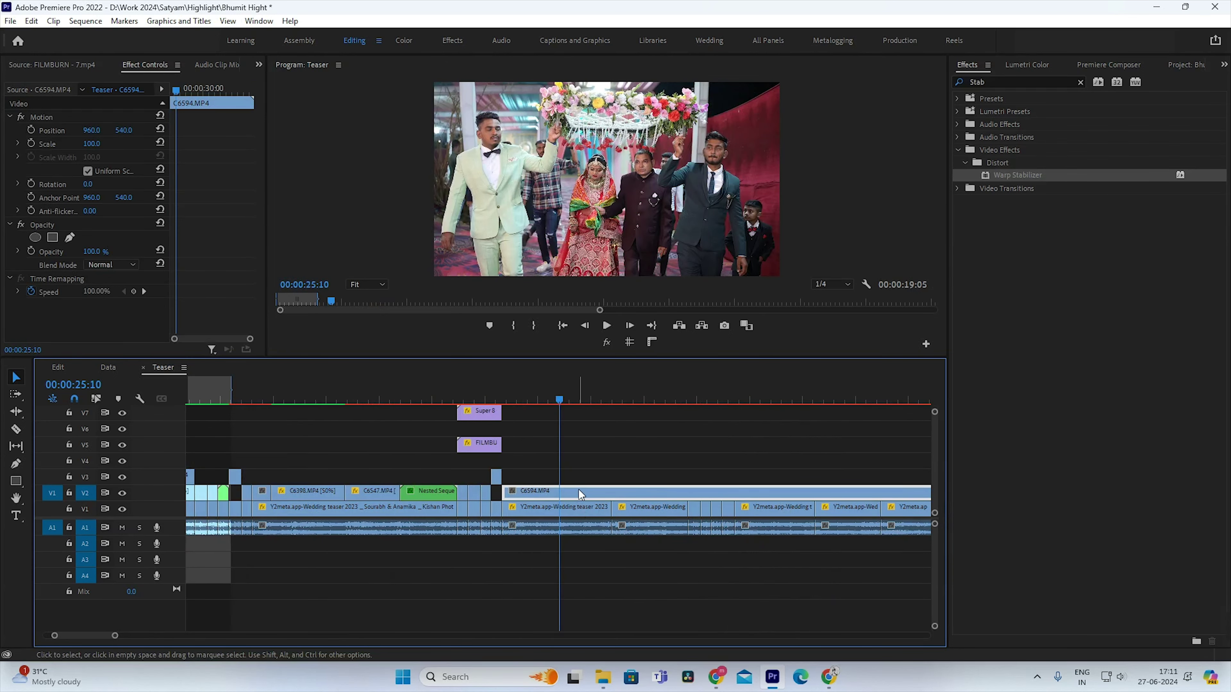
{"action": "key", "text": "ctrl+r"}
{"action": "key", "text": "Return"}
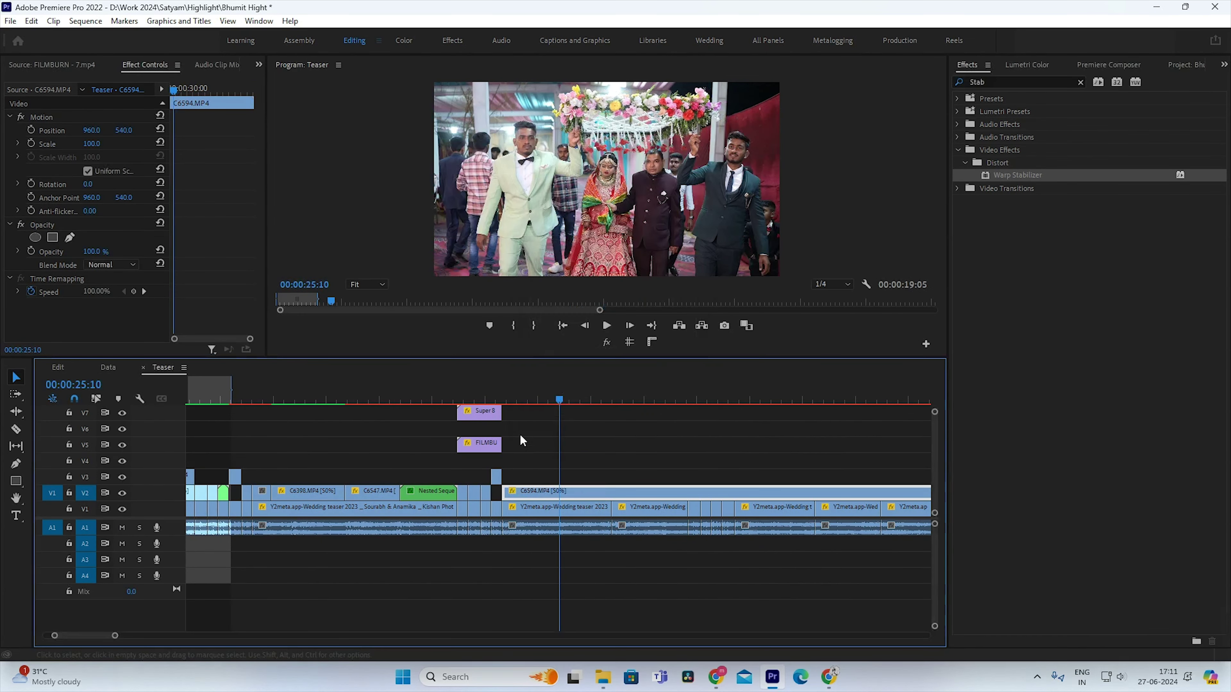
Step: Cut and delete C6594's tail so the slowed clip ends near 00:00:26:10
{"action": "left_click", "coordinate": [402, 395]}
{"action": "key", "text": "space"}
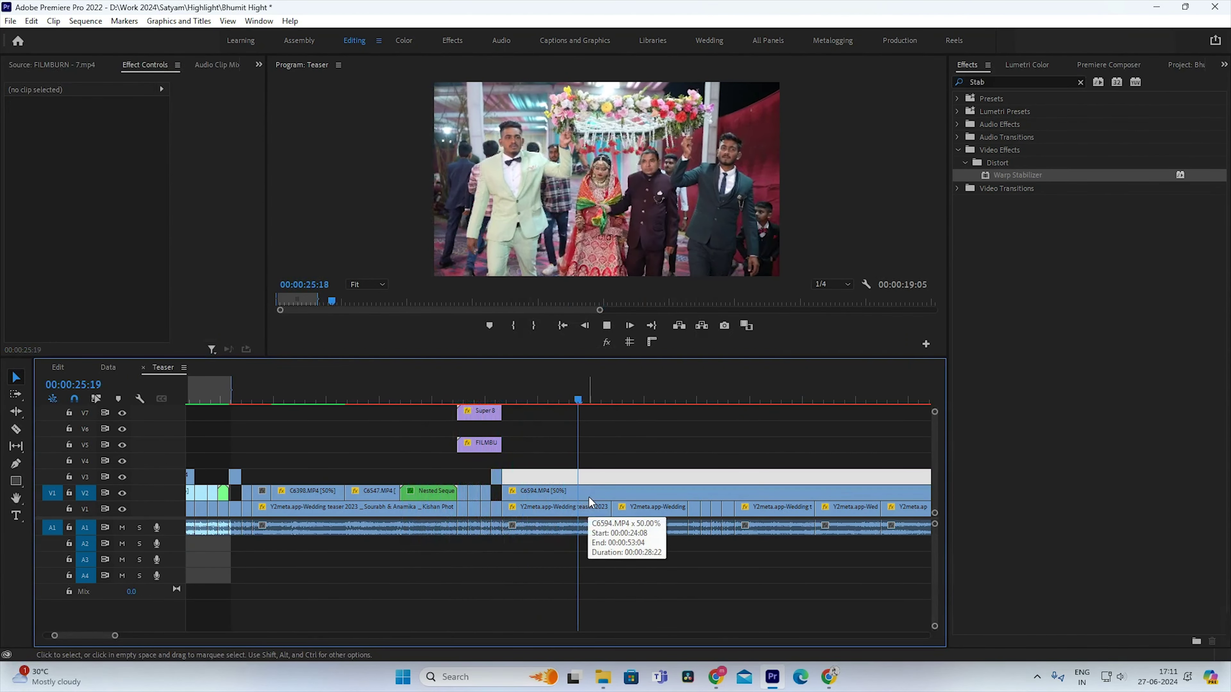
{"action": "left_click", "coordinate": [611, 489]}
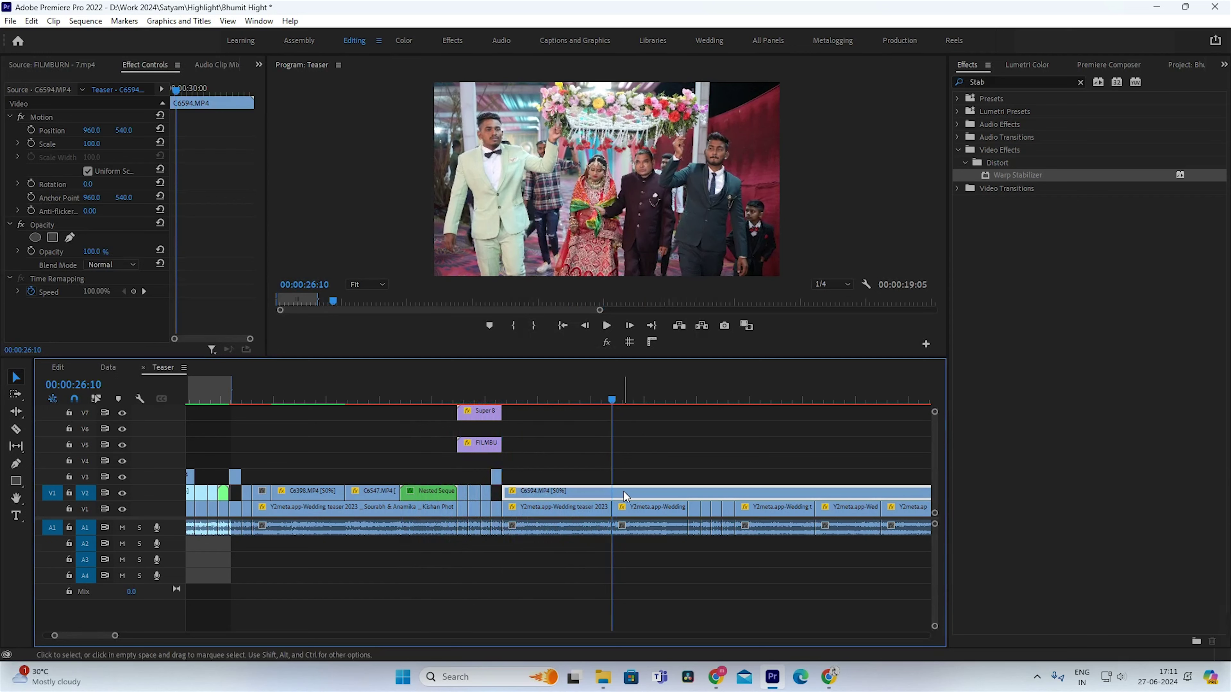
{"action": "key", "text": "ctrl+k"}
{"action": "left_click", "coordinate": [623, 492]}
{"action": "key", "text": "Delete"}
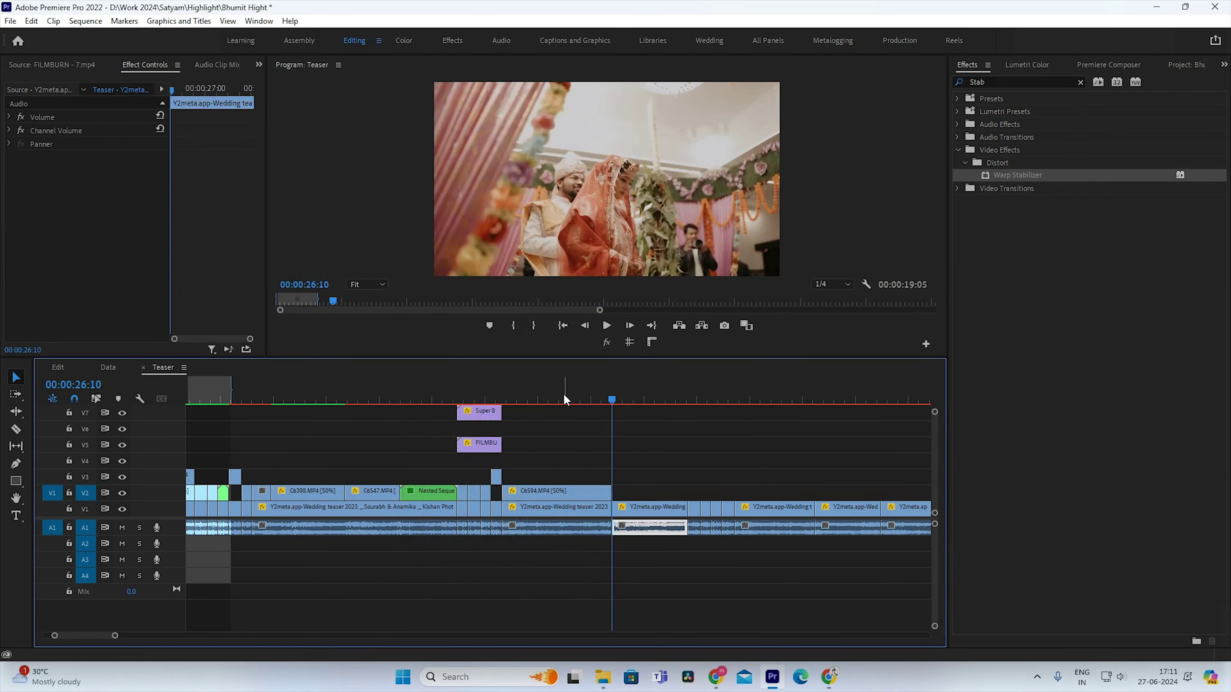
{"action": "key", "text": "space"}
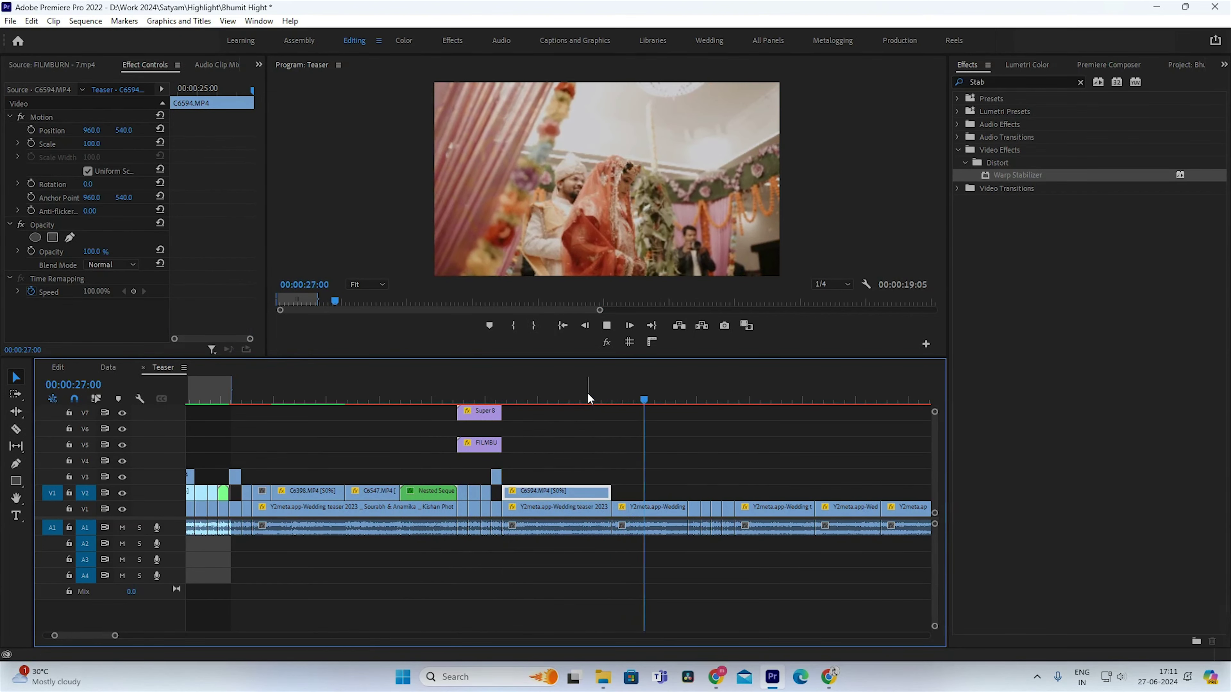
{"action": "left_click", "coordinate": [569, 399]}
Step: Nest C6594.MP4 as Nested Sequence 10 and apply Warp Stabilizer to it
{"action": "right_click", "coordinate": [577, 497]}
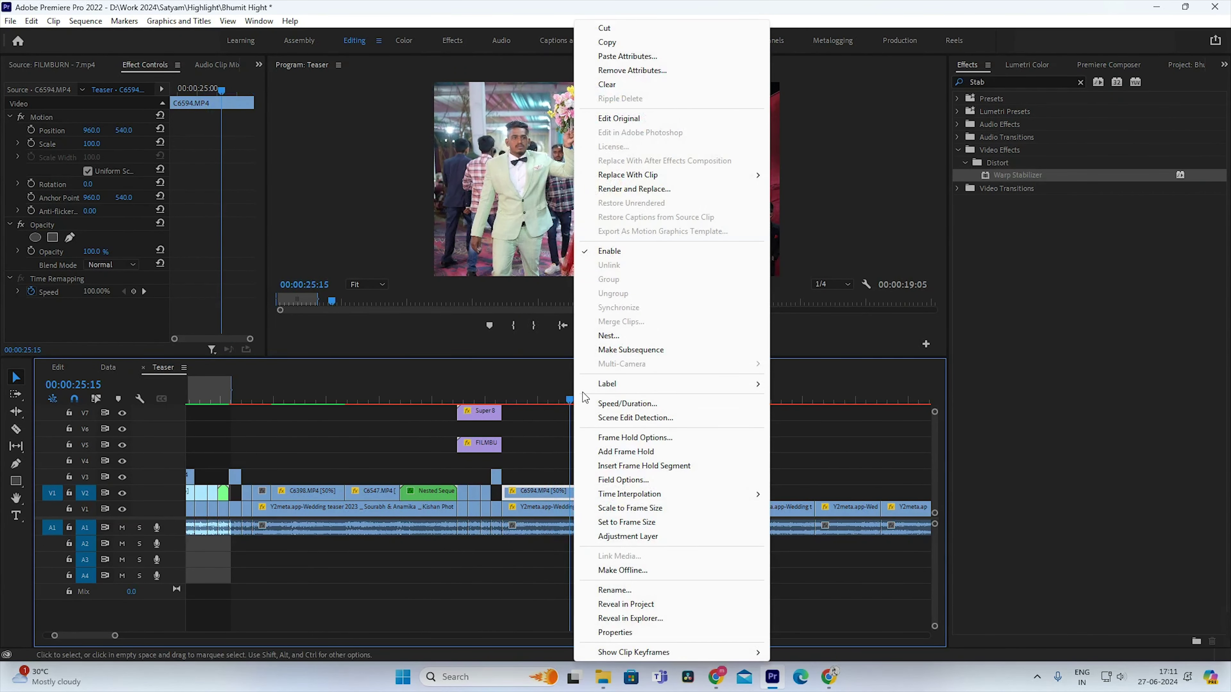
{"action": "left_click", "coordinate": [544, 456]}
{"action": "right_click", "coordinate": [588, 482]}
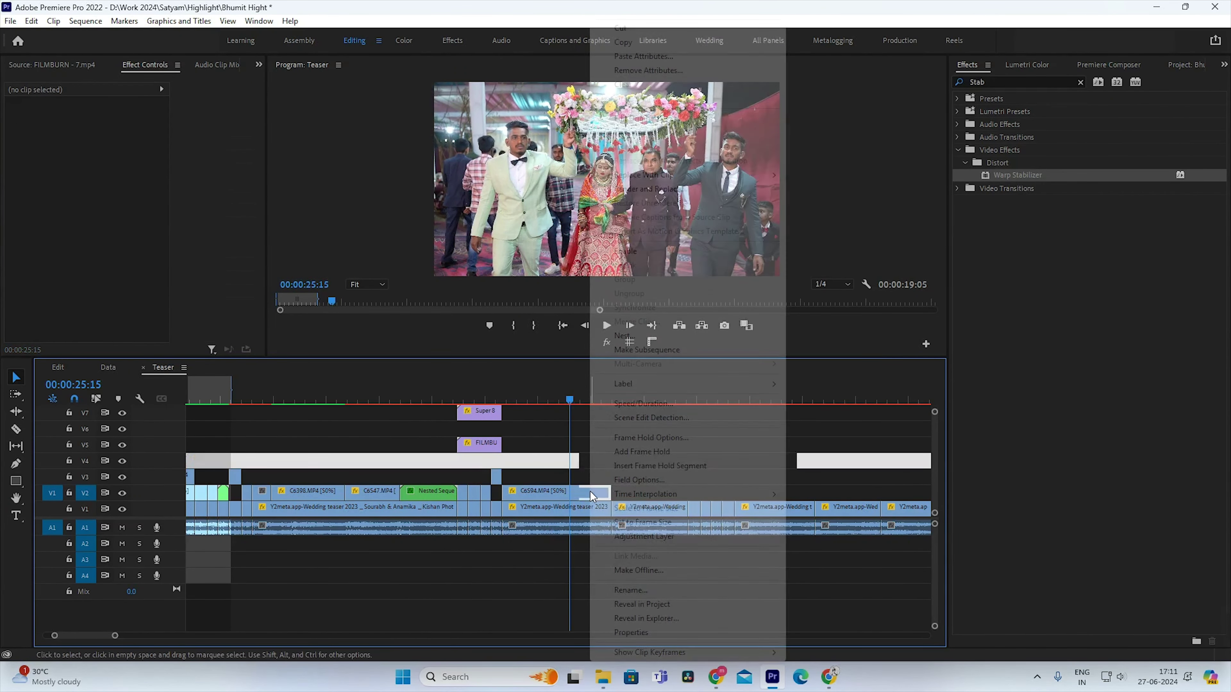
{"action": "left_click", "coordinate": [629, 336]}
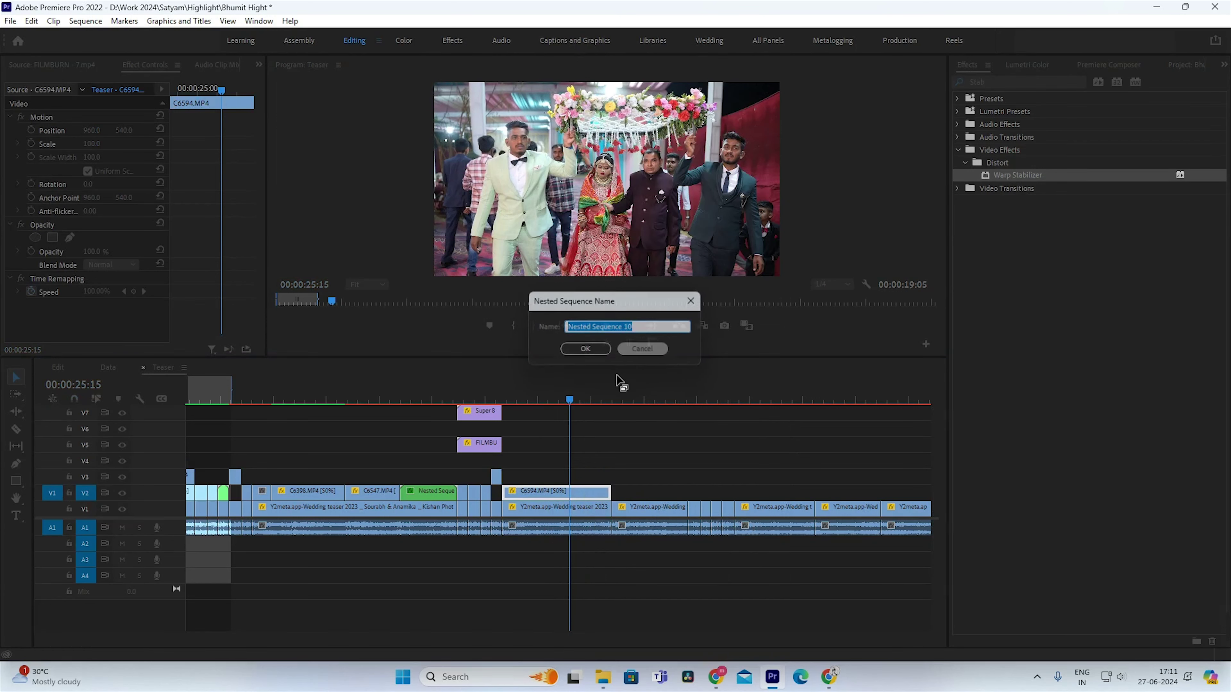
{"action": "key", "text": "Return"}
{"action": "left_click_drag", "start_coordinate": [1008, 165], "coordinate": [840, 299]}
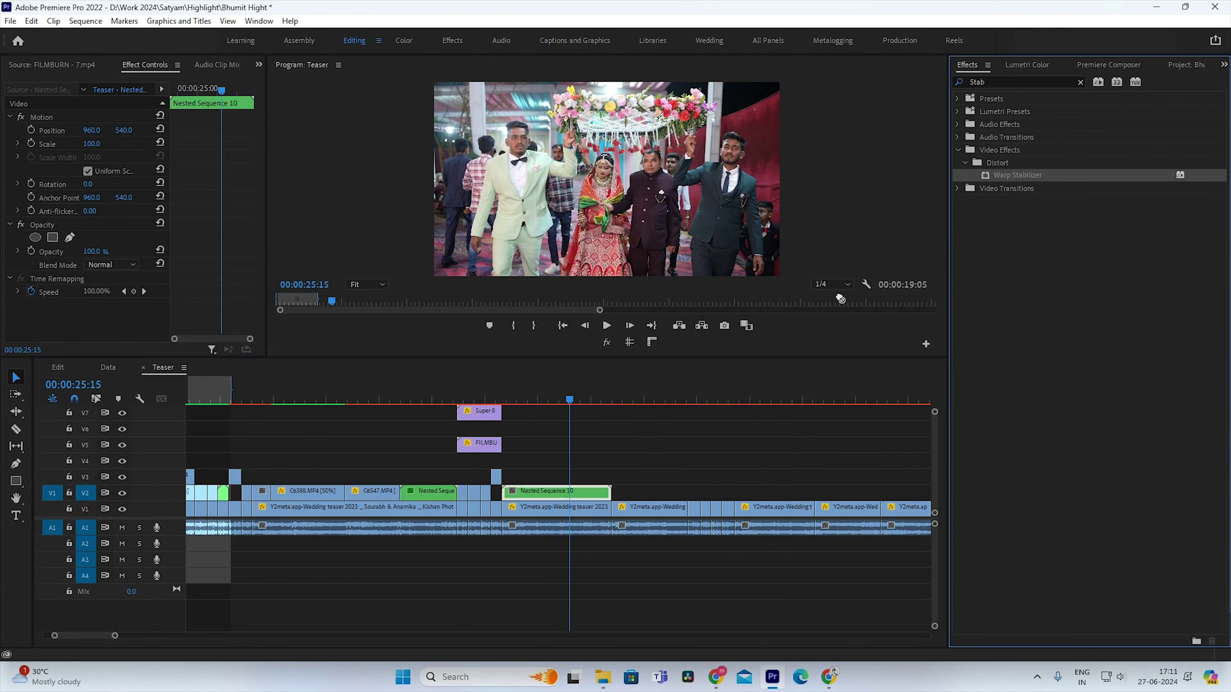
{"action": "left_click_drag", "start_coordinate": [602, 498], "coordinate": [599, 495]}
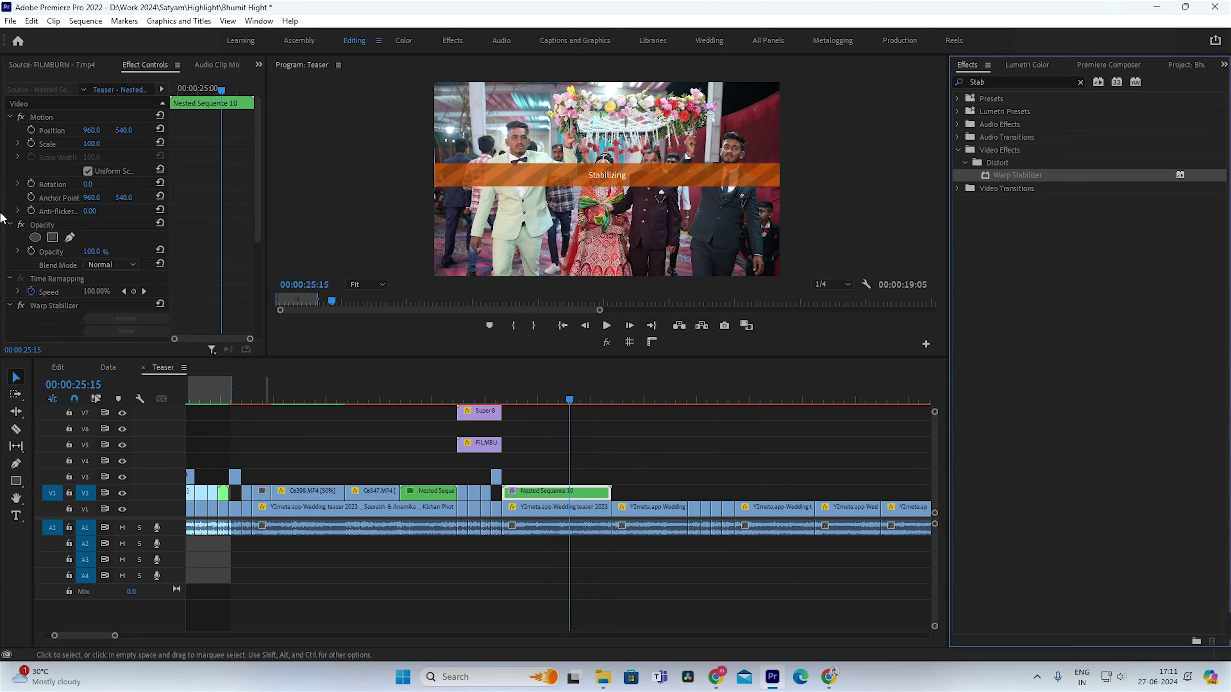
Step: Keyframe the nested clip's Scale up to 116 and play back from 00:00:23:23
{"action": "left_click", "coordinate": [32, 145]}
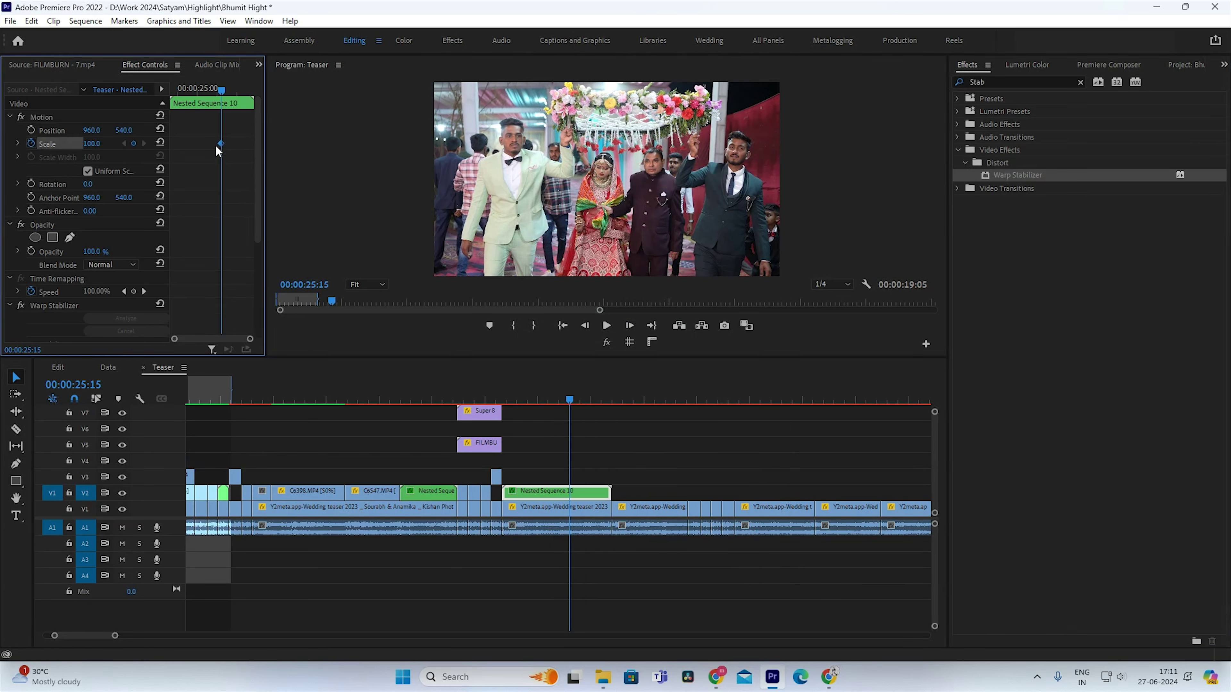
{"action": "left_click_drag", "start_coordinate": [96, 144], "coordinate": [107, 145]}
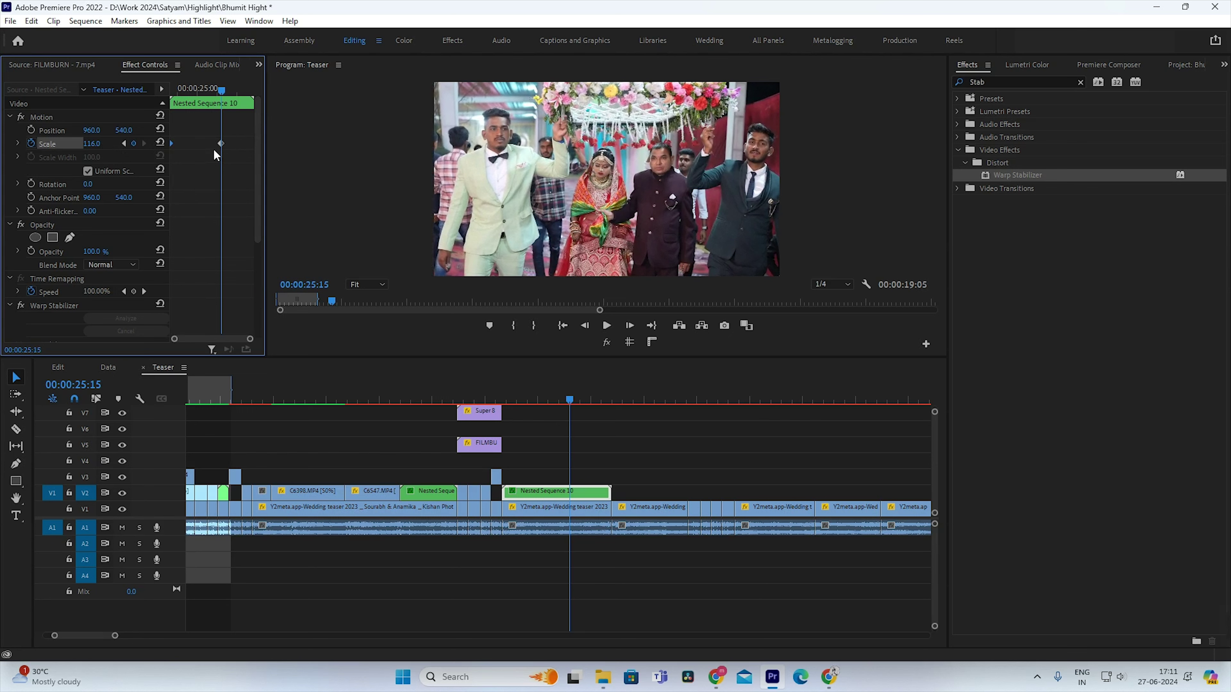
{"action": "left_click", "coordinate": [482, 388]}
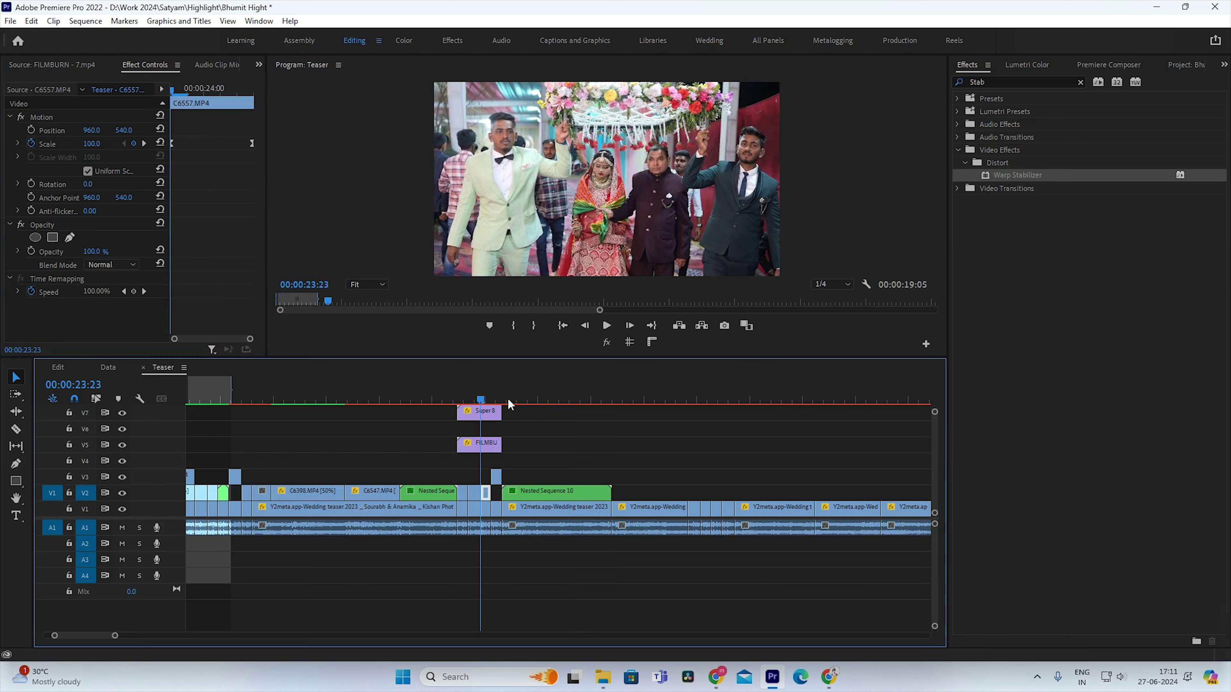
{"action": "key", "text": "space"}
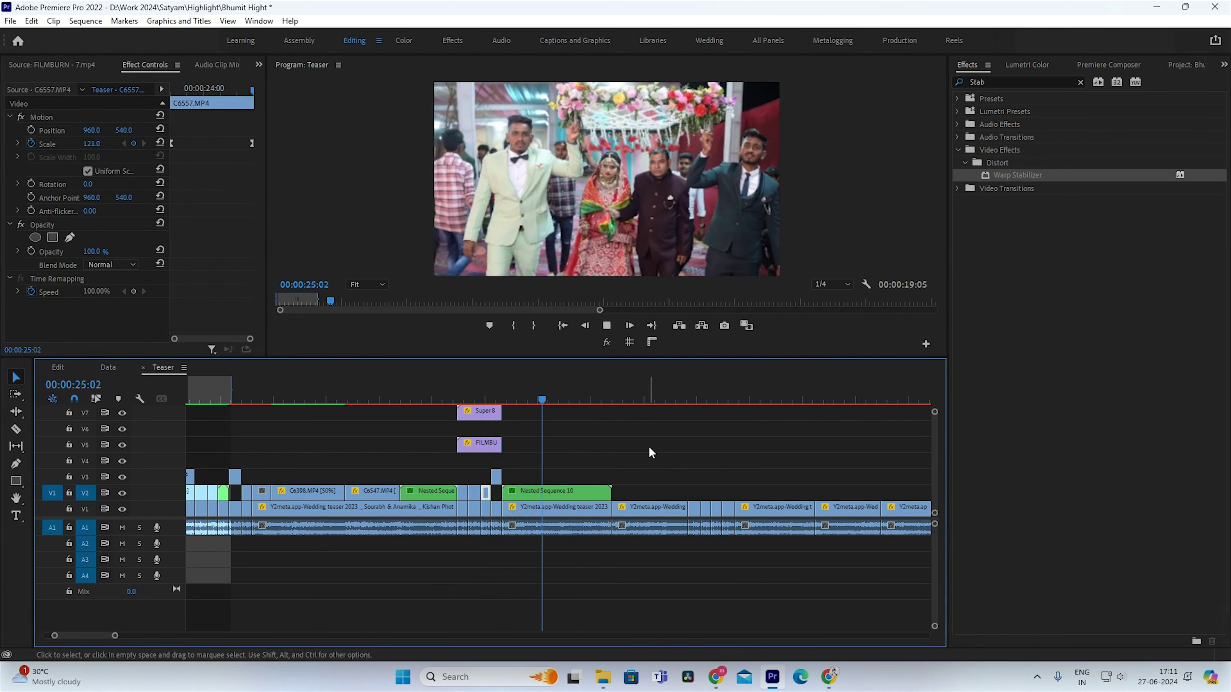
{"action": "left_click", "coordinate": [603, 399]}
{"action": "scroll", "coordinate": [611, 455], "scroll_direction": "down", "scroll_amount": 6}
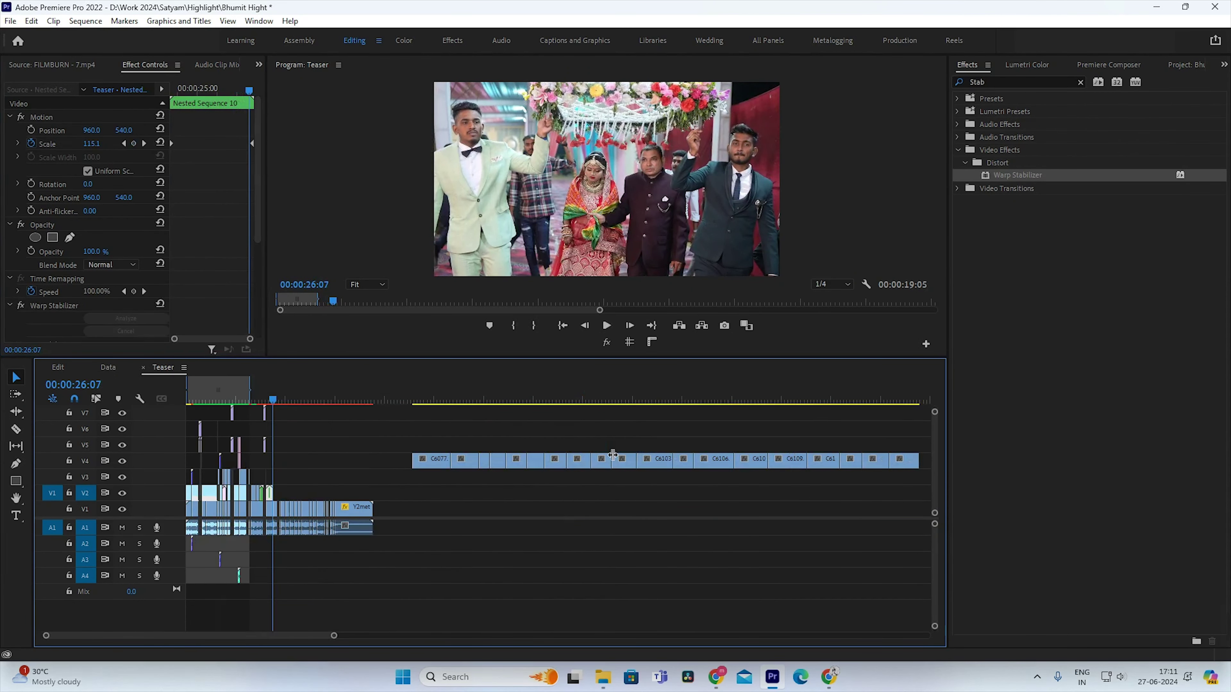
Step: Move to the raw footage near 00:17:39:04 and scrub forward to locate C6605.MP4
{"action": "scroll", "coordinate": [612, 455], "scroll_direction": "up", "scroll_amount": 3}
{"action": "scroll", "coordinate": [612, 454], "scroll_direction": "up", "scroll_amount": 3}
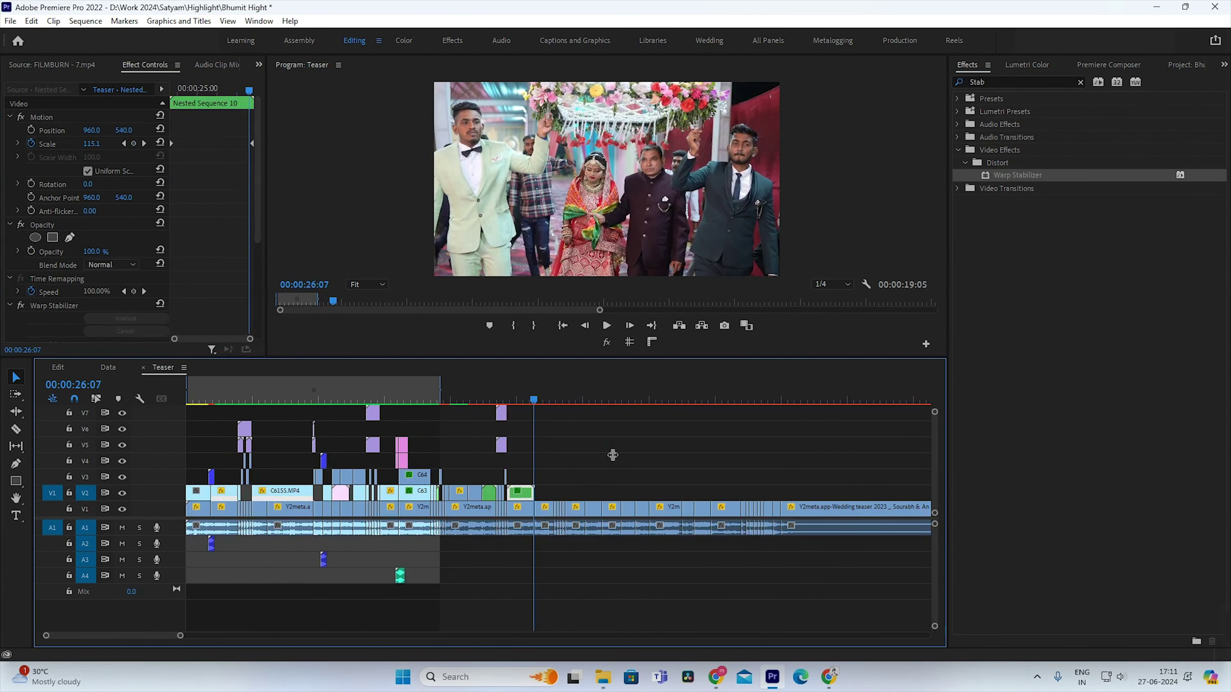
{"action": "scroll", "coordinate": [612, 455], "scroll_direction": "down", "scroll_amount": 2}
{"action": "scroll", "coordinate": [612, 455], "scroll_direction": "down", "scroll_amount": 3}
{"action": "scroll", "coordinate": [613, 454], "scroll_direction": "down", "scroll_amount": 3}
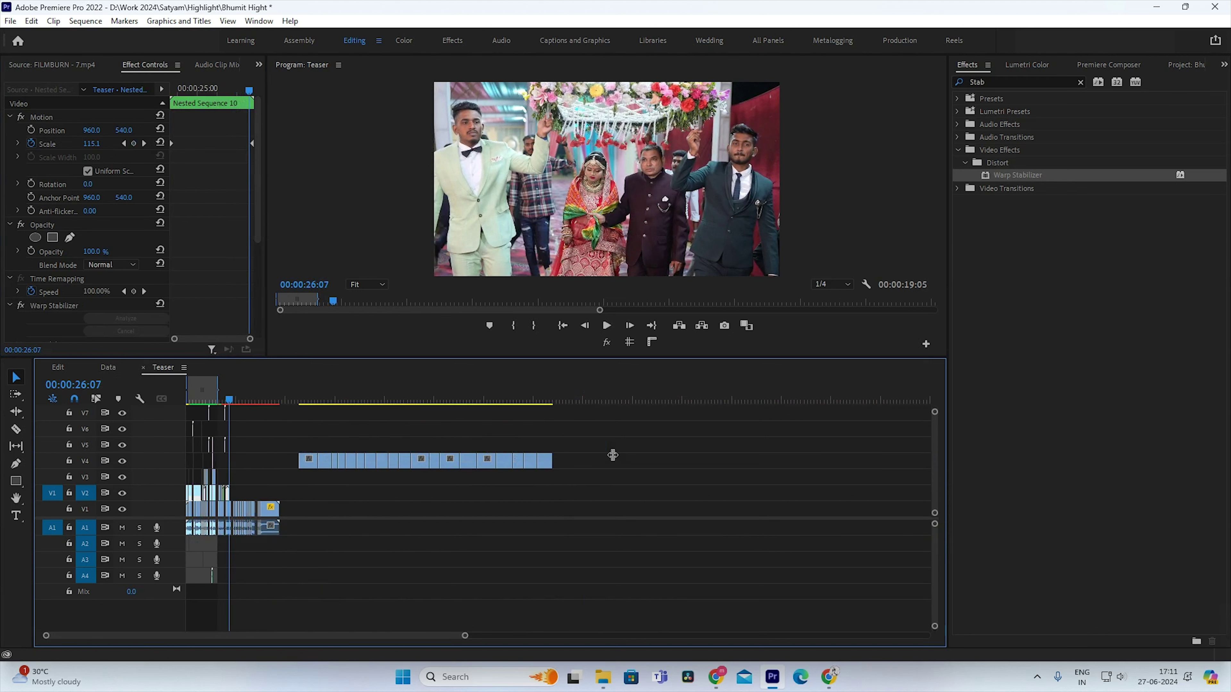
{"action": "scroll", "coordinate": [612, 455], "scroll_direction": "down", "scroll_amount": 3}
{"action": "left_click", "coordinate": [630, 400]}
{"action": "scroll", "coordinate": [630, 398], "scroll_direction": "up", "scroll_amount": 2}
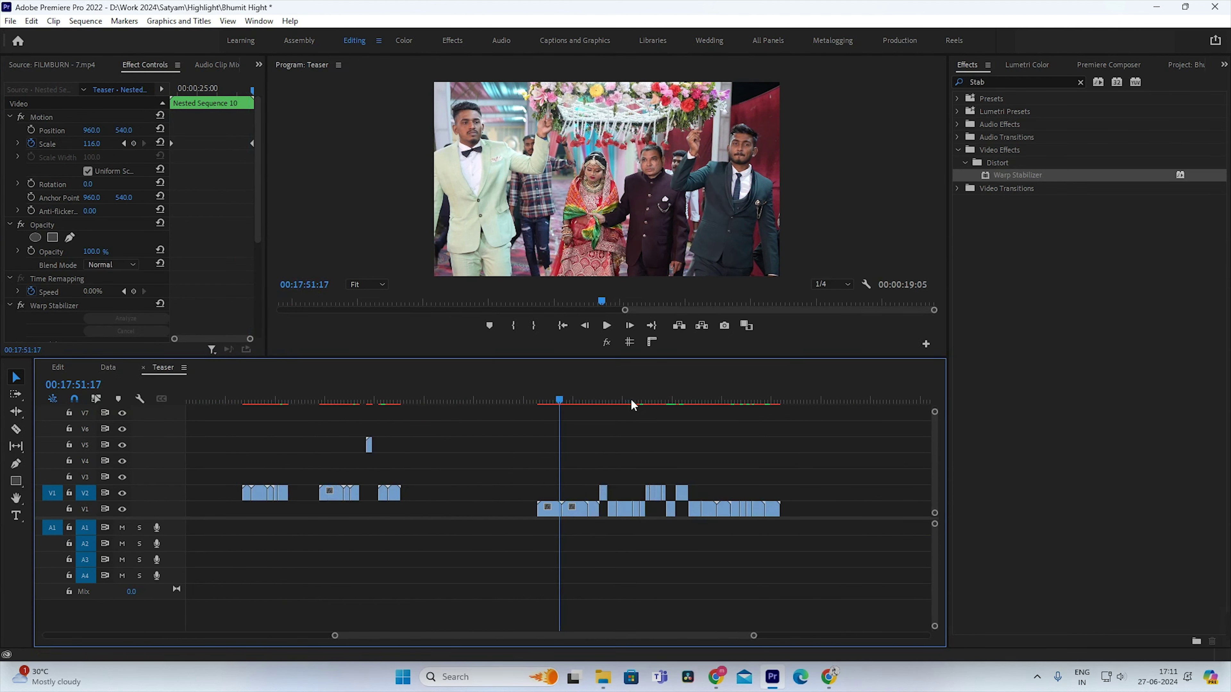
{"action": "scroll", "coordinate": [631, 399], "scroll_direction": "up", "scroll_amount": 2}
{"action": "left_click", "coordinate": [477, 397]}
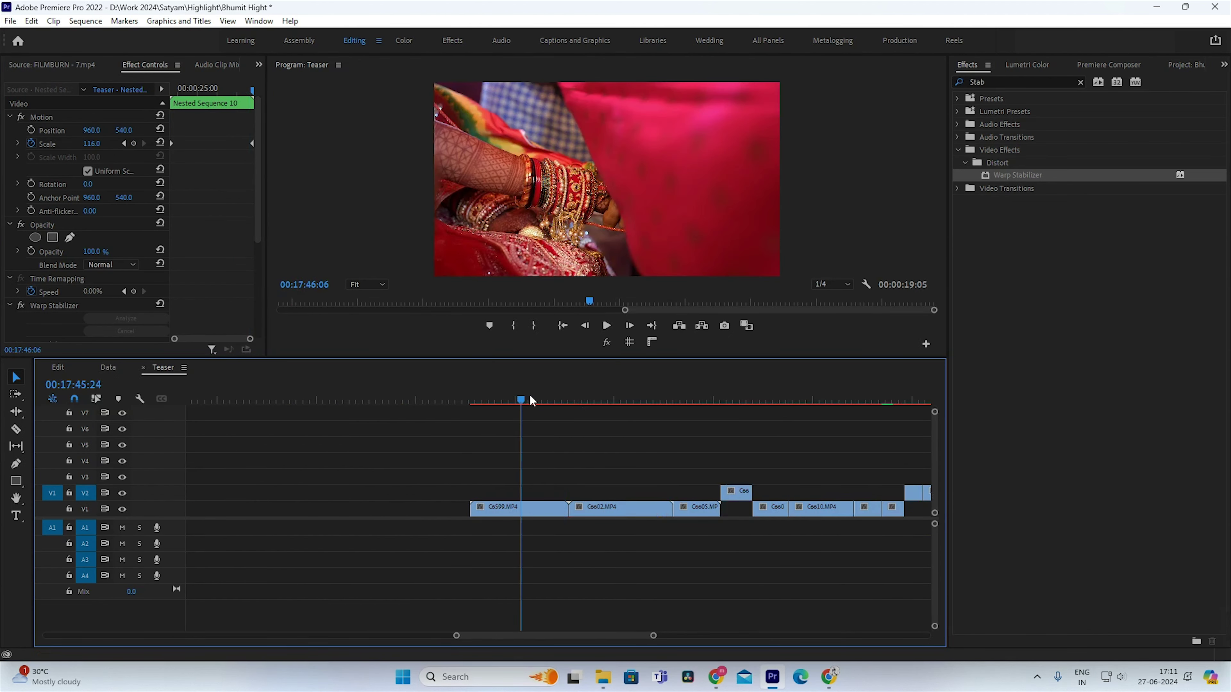
{"action": "mouse_move", "coordinate": [531, 400]}
{"action": "left_mouse_down"}
{"action": "mouse_move", "coordinate": [652, 420]}
{"action": "mouse_move", "coordinate": [604, 482]}
{"action": "left_mouse_up"}
{"action": "scroll", "coordinate": [592, 488], "scroll_direction": "up", "scroll_amount": 2}
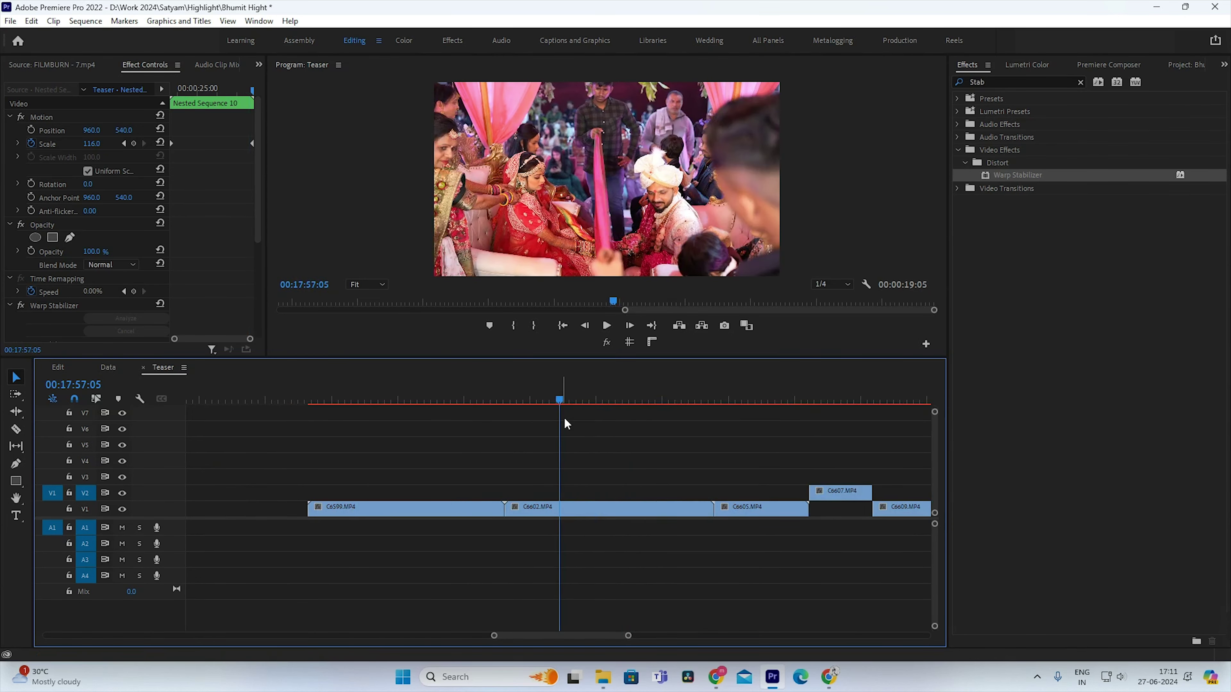
{"action": "mouse_move", "coordinate": [565, 401]}
{"action": "left_mouse_down"}
{"action": "mouse_move", "coordinate": [742, 422]}
{"action": "mouse_move", "coordinate": [741, 461]}
{"action": "left_mouse_up"}
Step: Cut C6605.MP4 from V1 and return the playhead to the teaser at 00:00:21:18
{"action": "left_click", "coordinate": [748, 514]}
{"action": "key", "text": "Delete"}
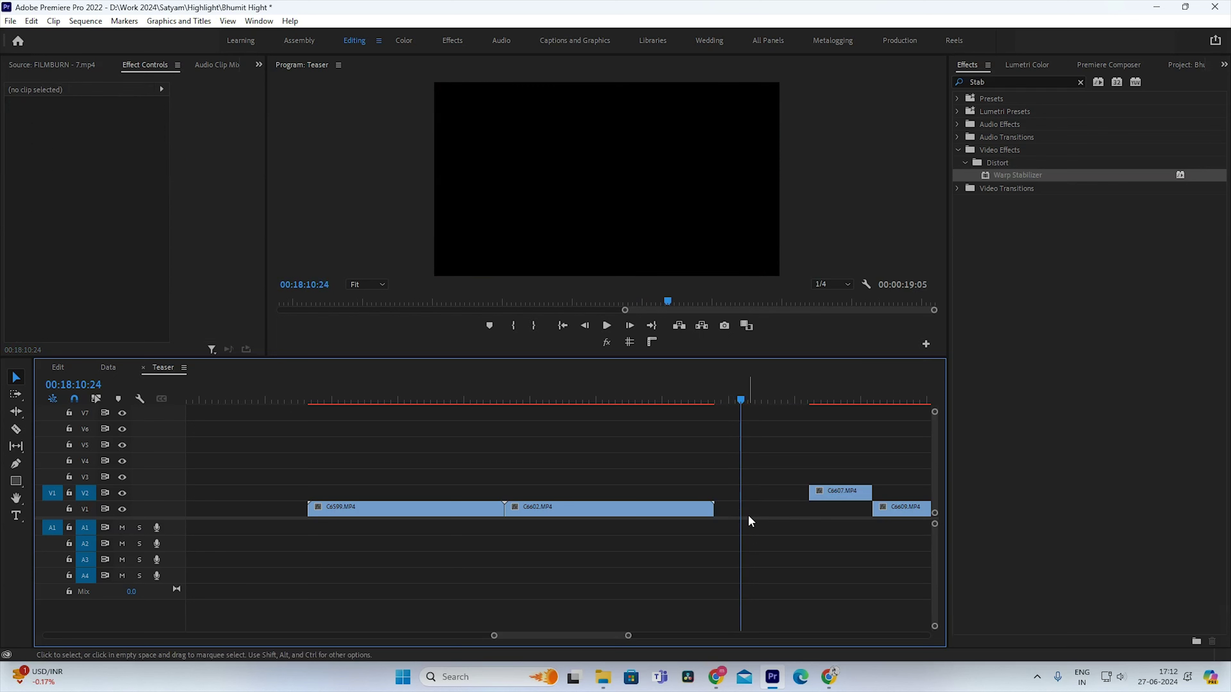
{"action": "scroll", "coordinate": [748, 514], "scroll_direction": "down", "scroll_amount": 2}
{"action": "scroll", "coordinate": [753, 516], "scroll_direction": "down", "scroll_amount": 2}
{"action": "scroll", "coordinate": [550, 512], "scroll_direction": "down", "scroll_amount": 2}
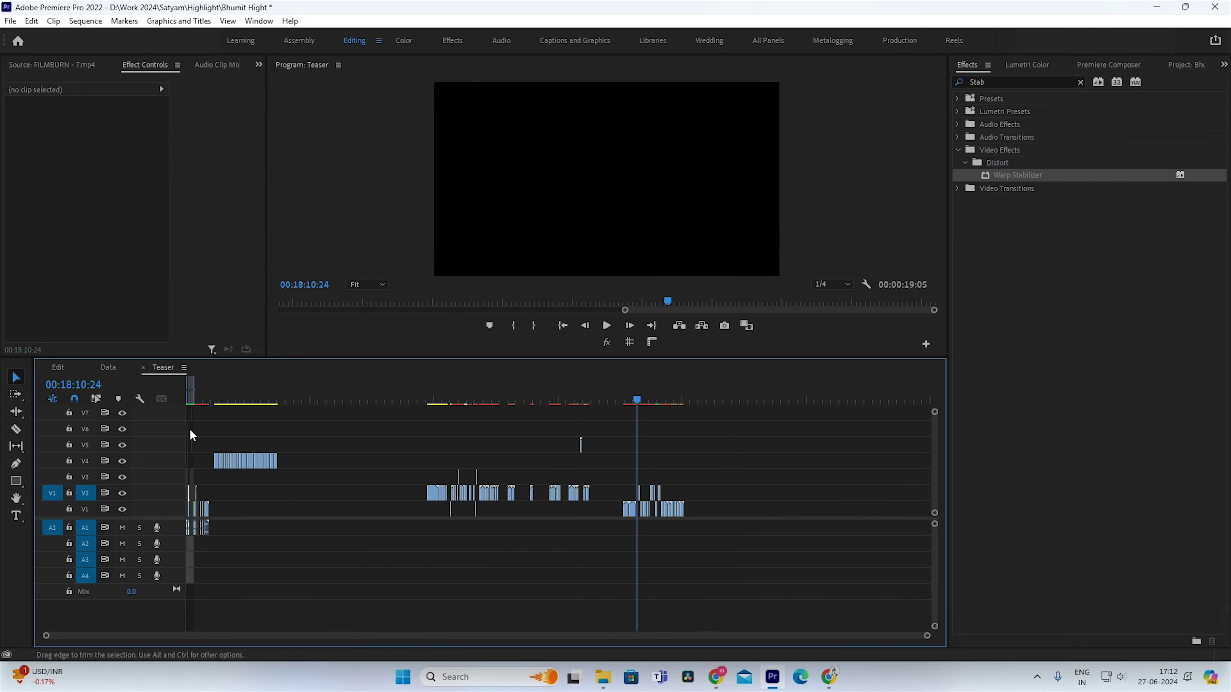
{"action": "left_click", "coordinate": [198, 405]}
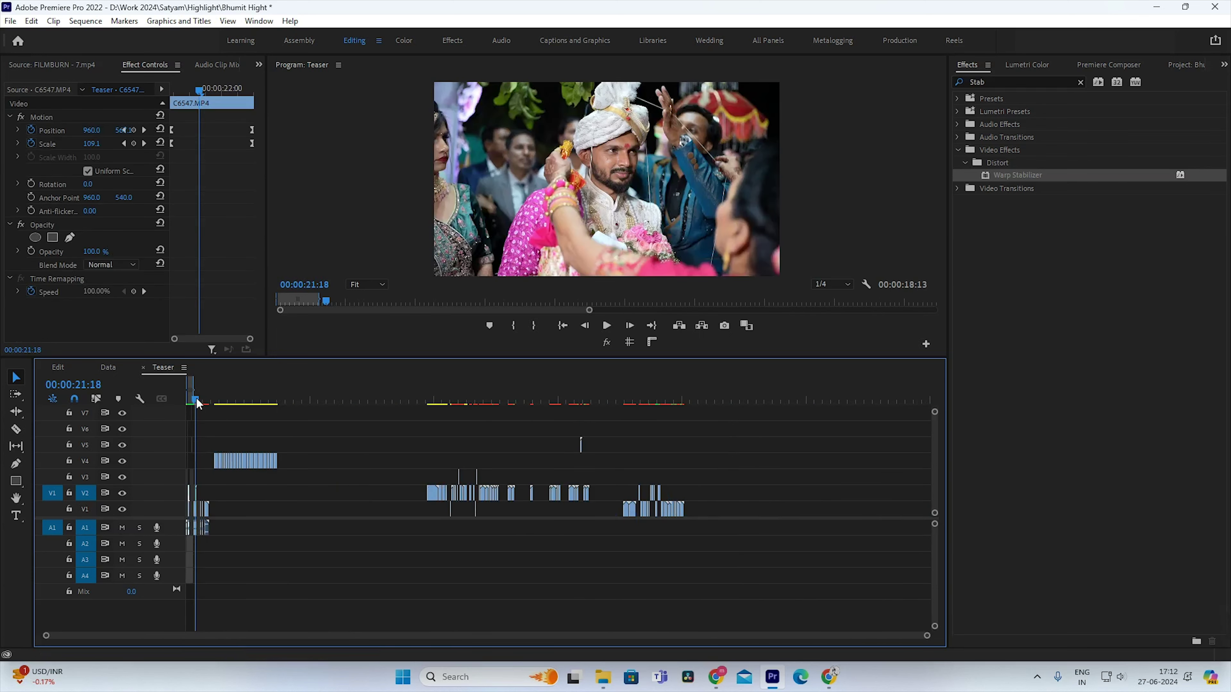
Step: Paste C6605.MP4 on V2 at the playhead, 00:00:26:17
{"action": "scroll", "coordinate": [328, 472], "scroll_direction": "up", "scroll_amount": 3}
{"action": "scroll", "coordinate": [396, 483], "scroll_direction": "up", "scroll_amount": 2}
{"action": "scroll", "coordinate": [396, 485], "scroll_direction": "up", "scroll_amount": 3}
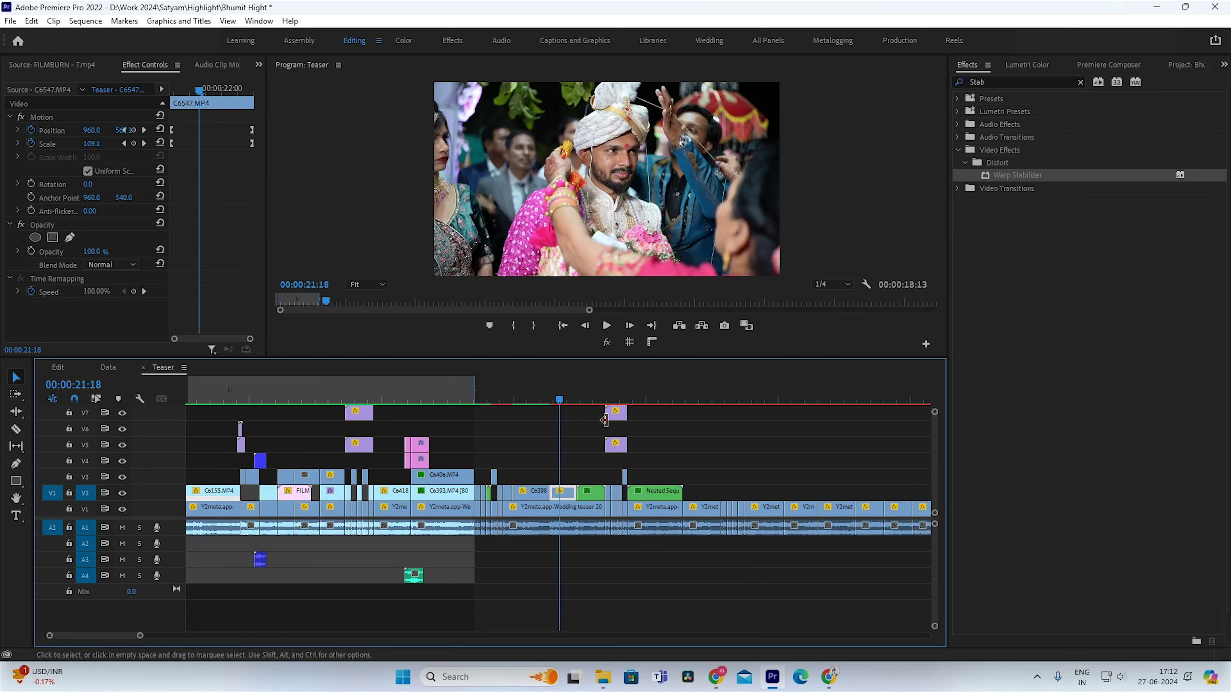
{"action": "key", "text": "space"}
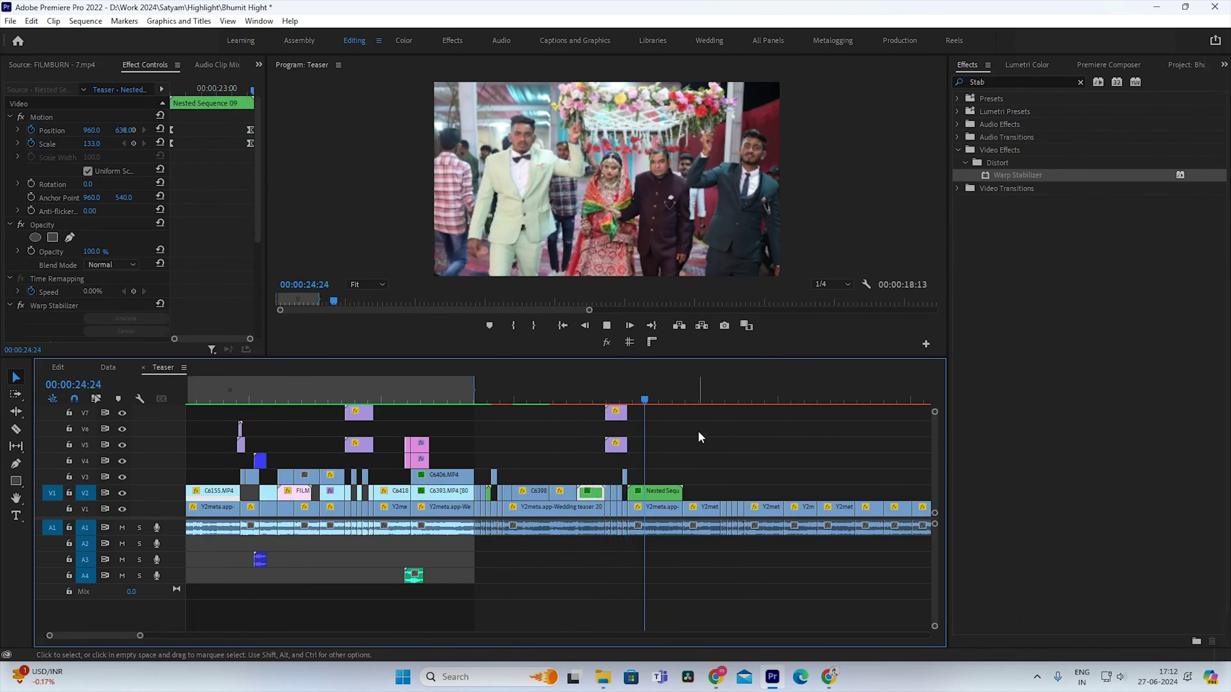
{"action": "left_click", "coordinate": [691, 390]}
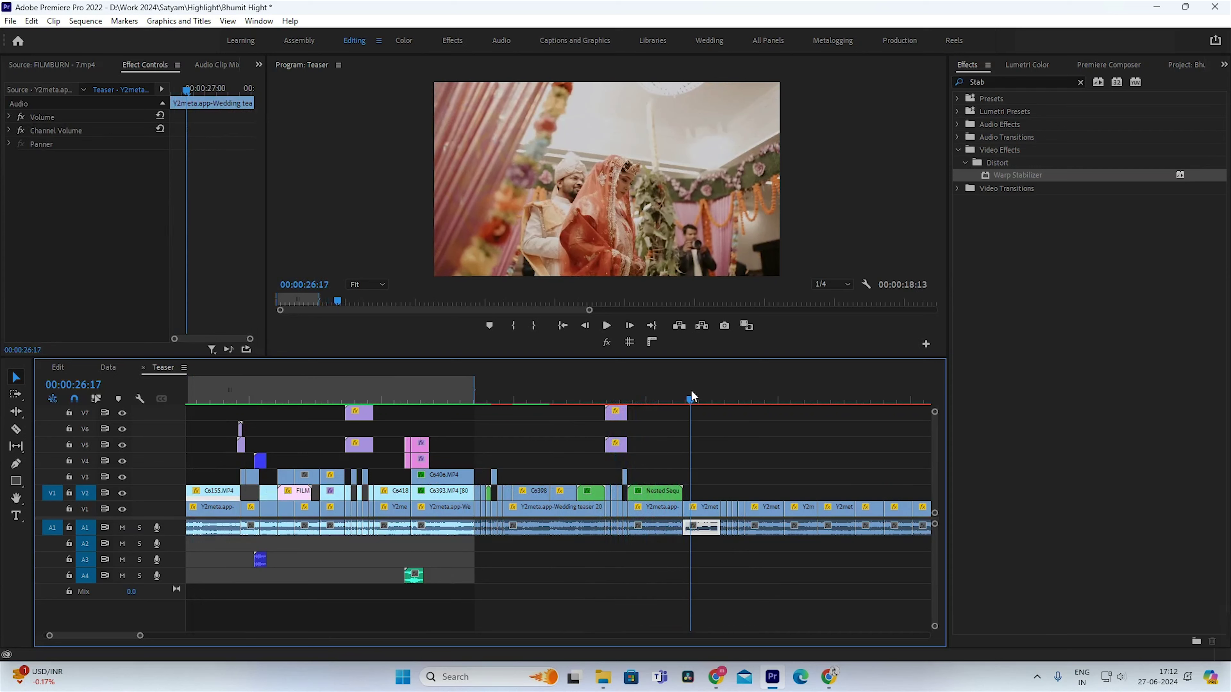
{"action": "key", "text": "period"}
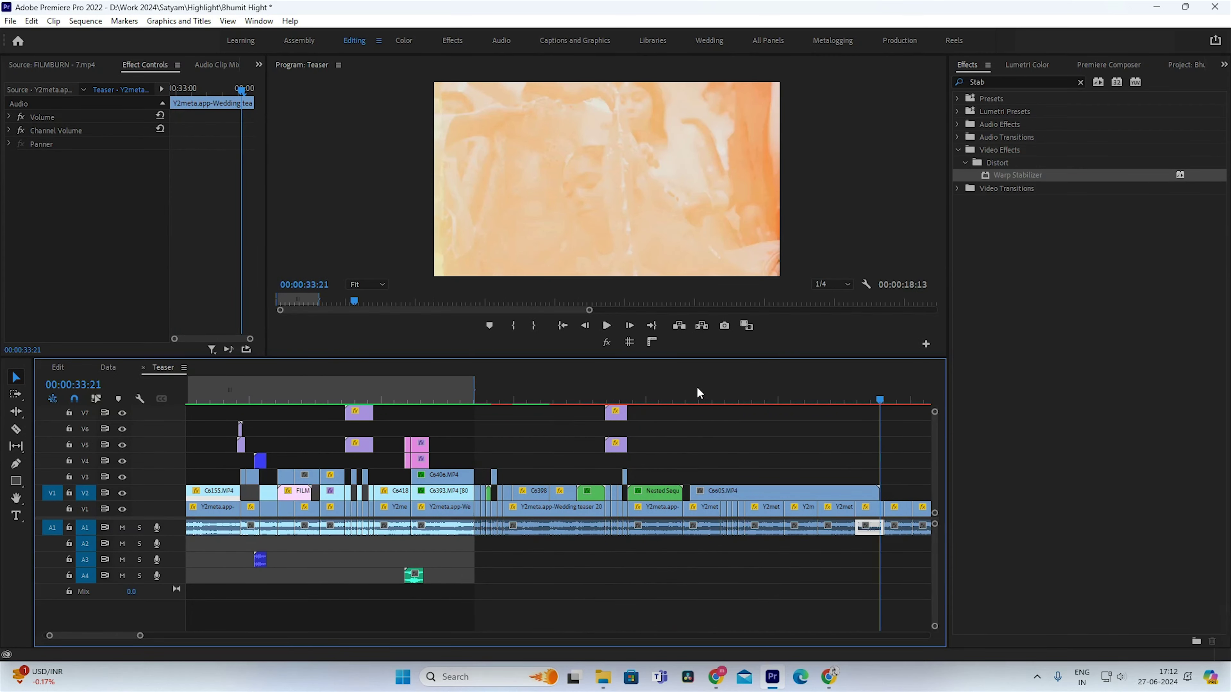
Step: Slide C6605.MP4 left to butt against Nested Sequence 10 near 00:00:26:06
{"action": "left_click", "coordinate": [698, 387]}
{"action": "key", "text": "equal"}
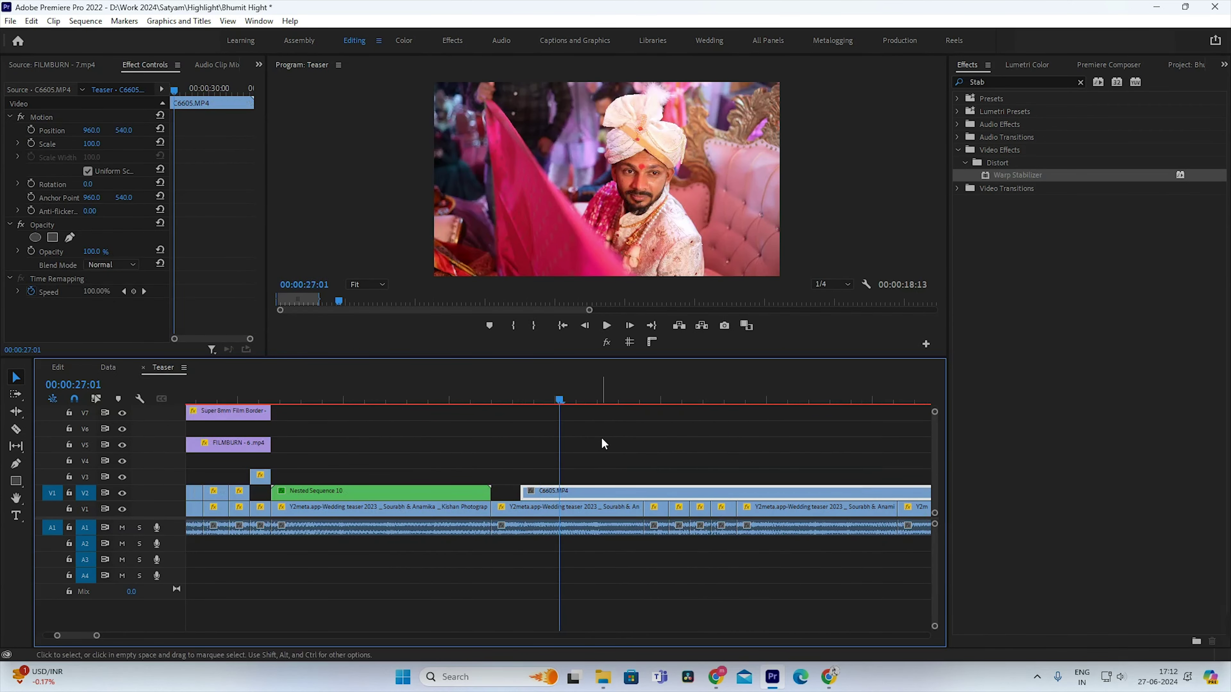
{"action": "left_click_drag", "start_coordinate": [550, 498], "coordinate": [522, 499]}
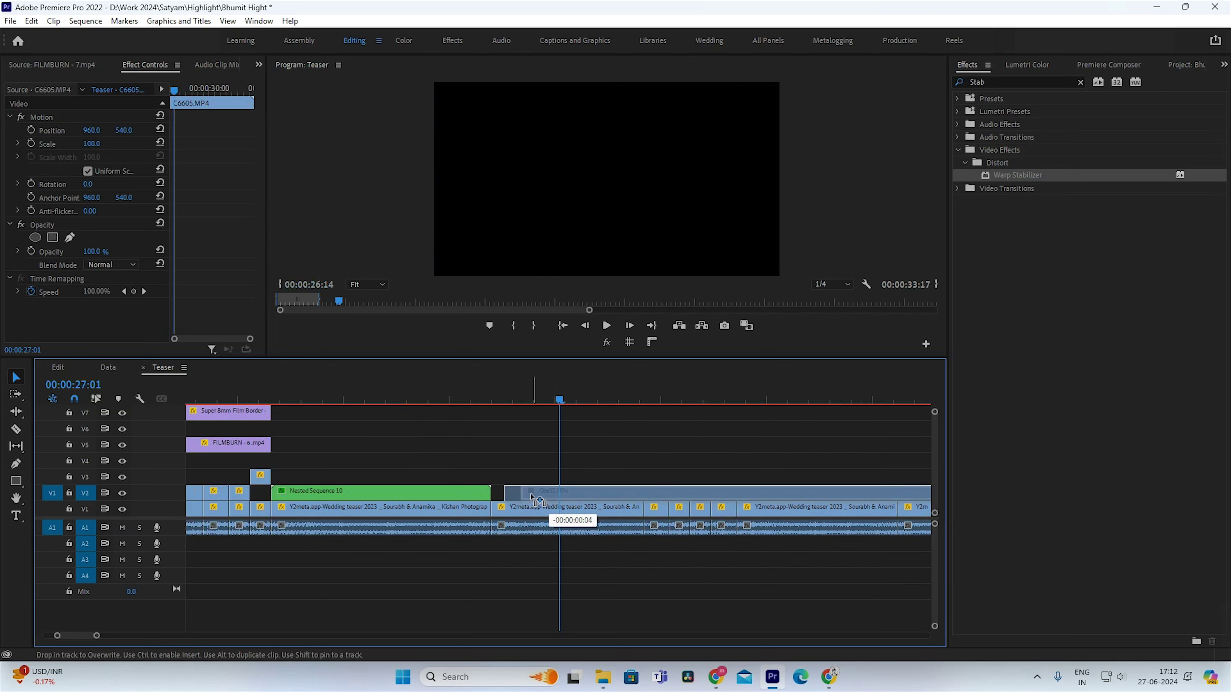
{"action": "left_click", "coordinate": [477, 399]}
{"action": "key", "text": "minus"}
{"action": "key", "text": "equal"}
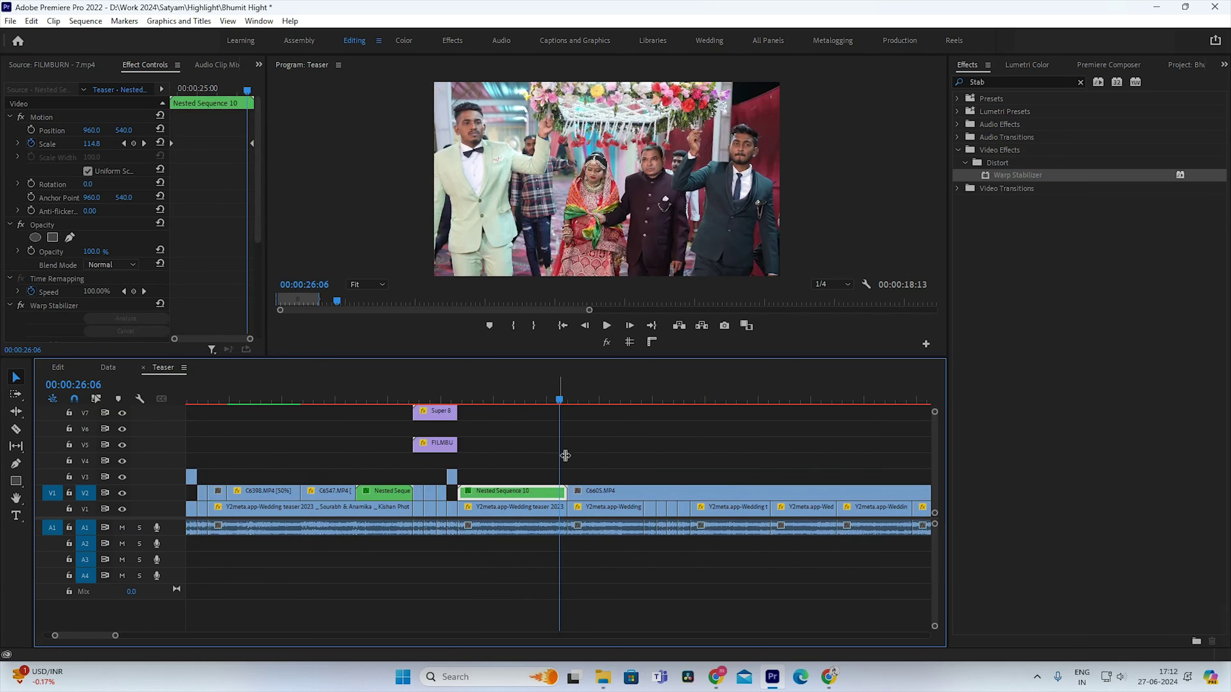
{"action": "left_click", "coordinate": [618, 479]}
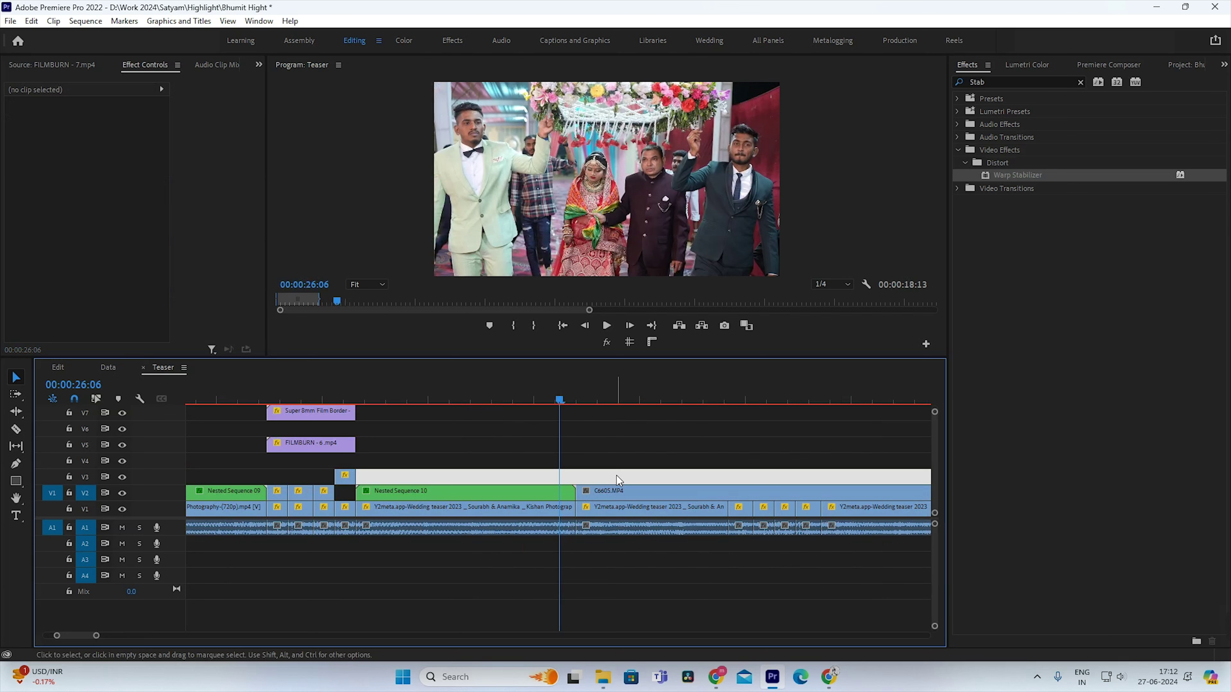
{"action": "key", "text": "minus"}
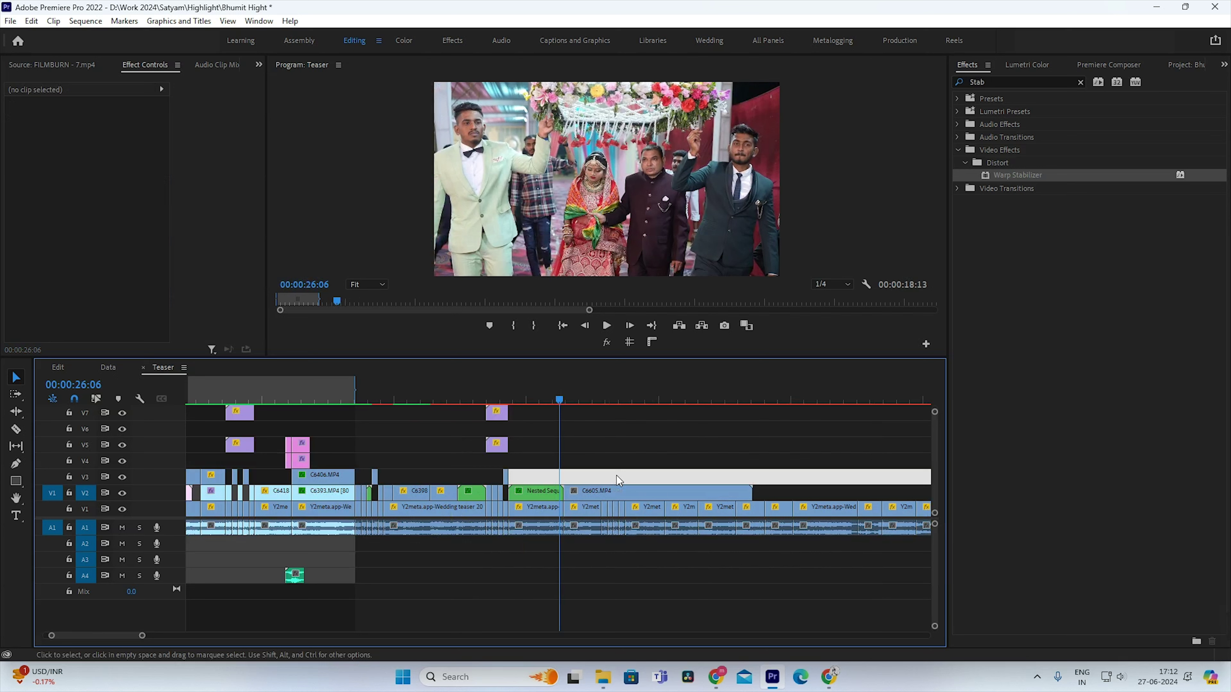
Step: Split the C6605 clip on V2 at the chosen cut point
{"action": "left_click", "coordinate": [606, 492]}
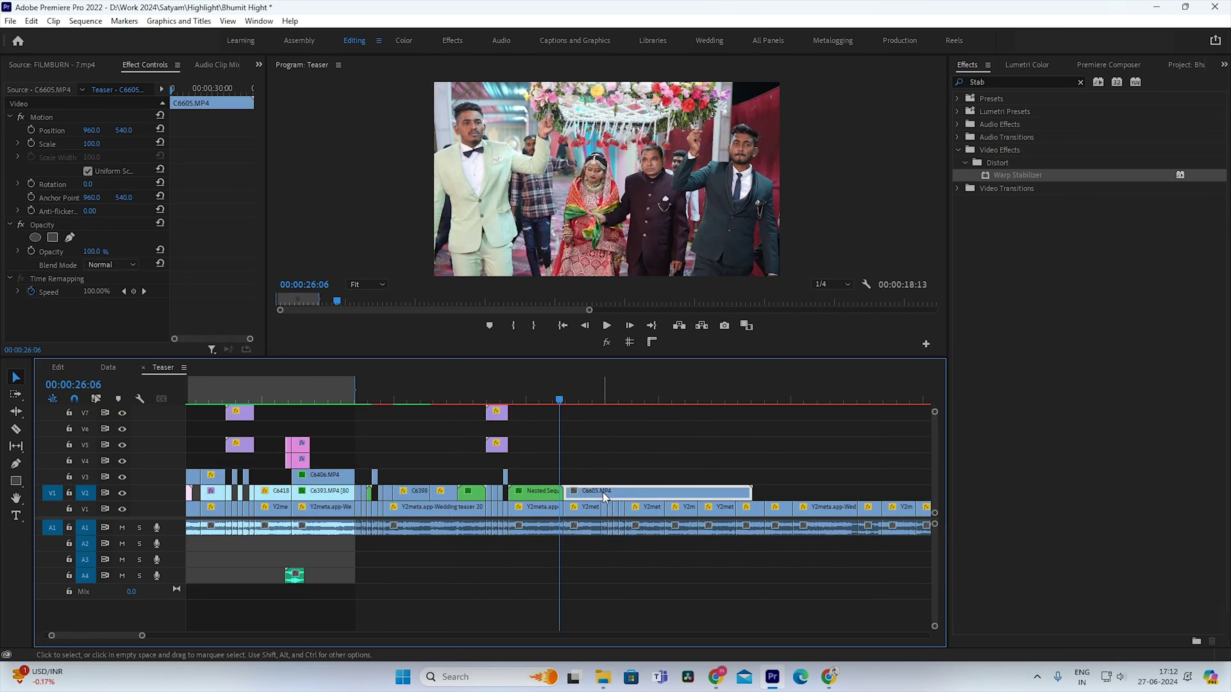
{"action": "key", "text": "="}
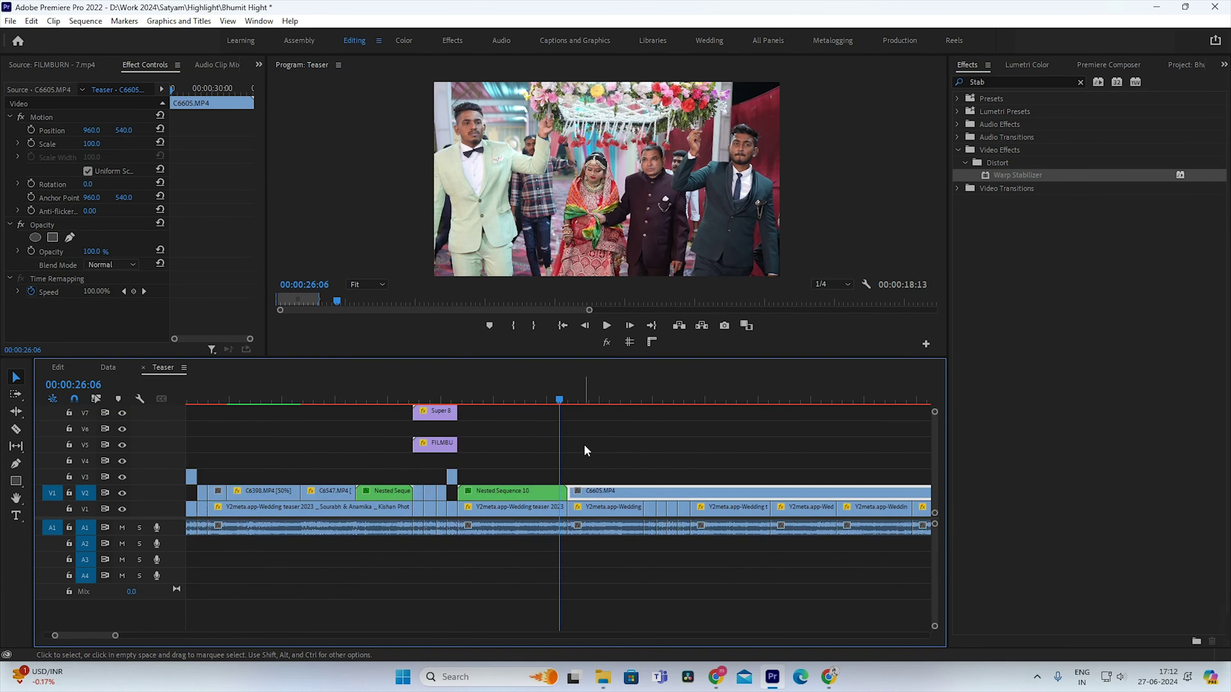
{"action": "mouse_move", "coordinate": [584, 399]}
{"action": "left_mouse_down"}
{"action": "mouse_move", "coordinate": [704, 478]}
{"action": "mouse_move", "coordinate": [599, 495]}
{"action": "left_mouse_up"}
{"action": "key", "text": "ctrl+k"}
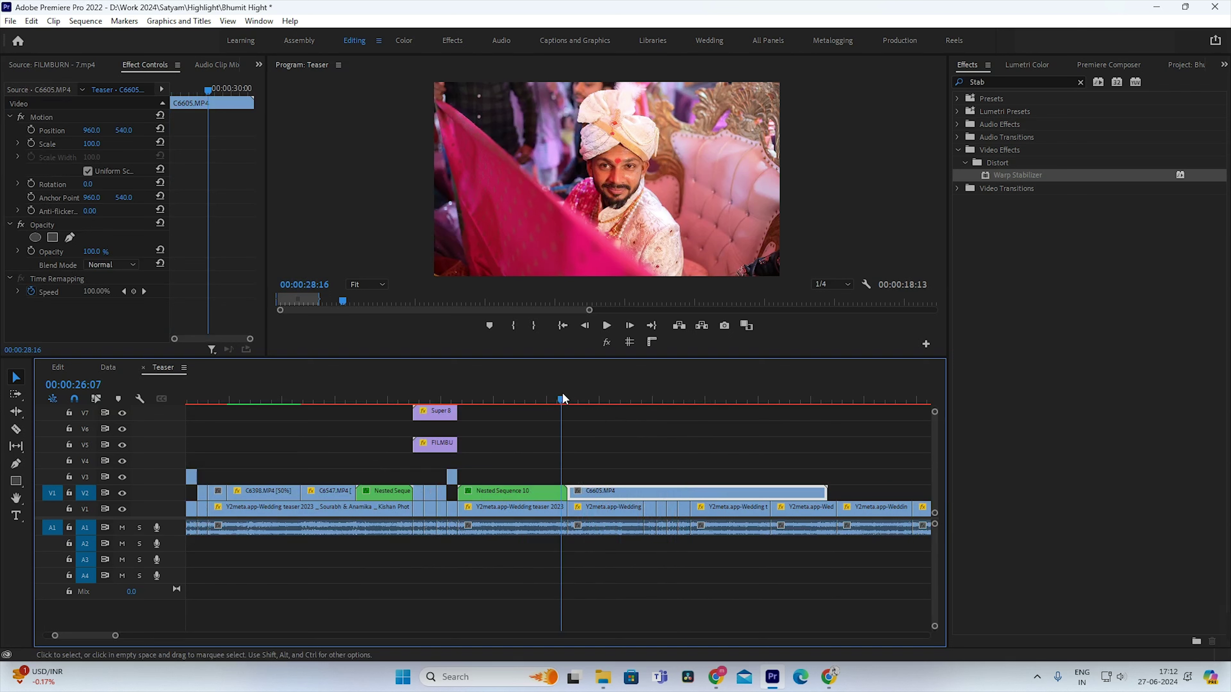
Step: Slow the C6605 piece to about 40% speed
{"action": "left_click", "coordinate": [600, 398]}
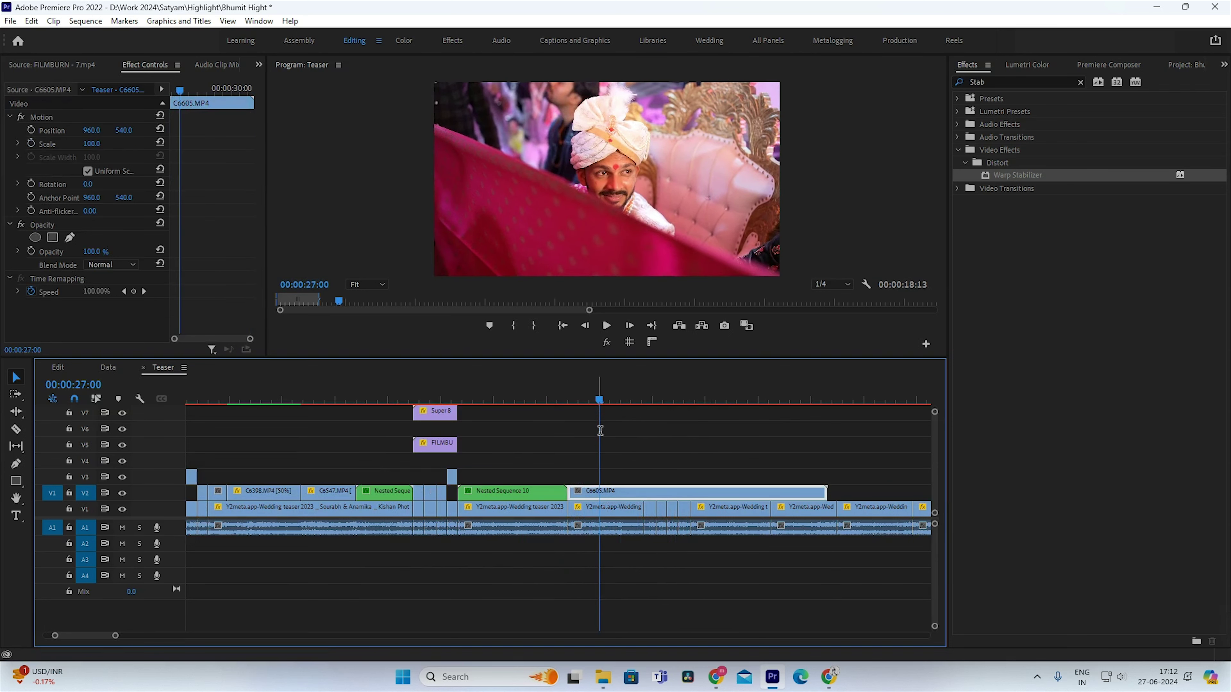
{"action": "key", "text": "ctrl+r"}
{"action": "type", "text": "4"}
{"action": "key", "text": "Return"}
{"action": "left_click", "coordinate": [548, 399]}
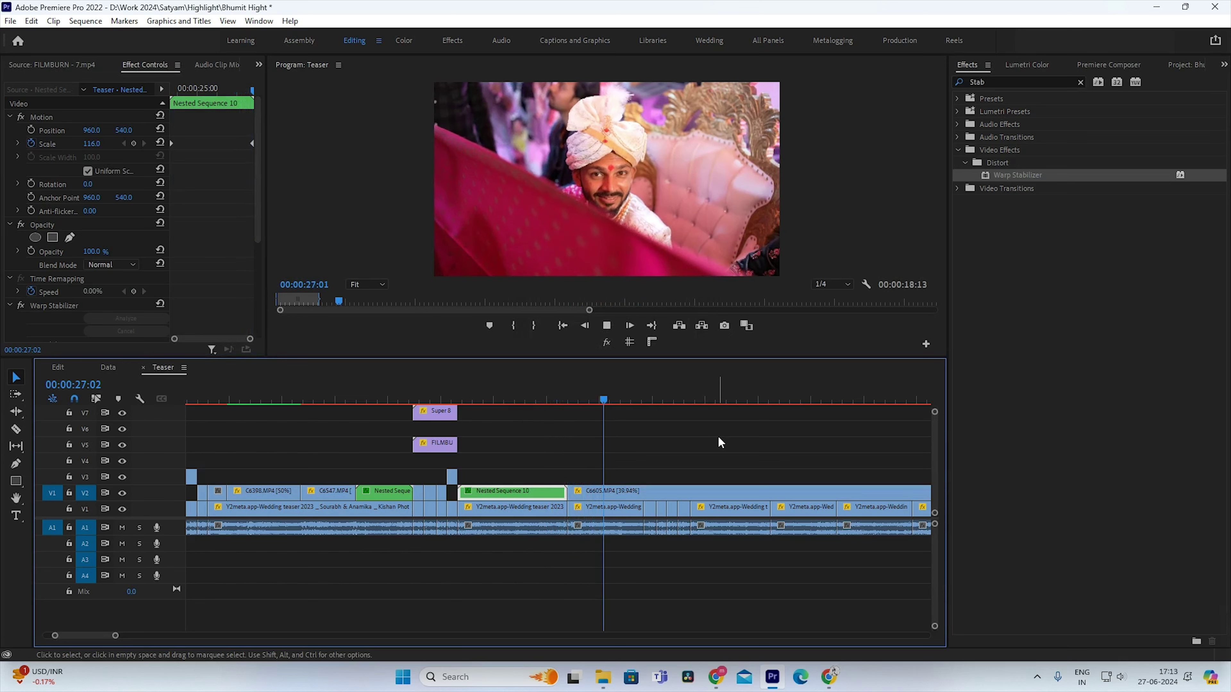
Step: Razor C6605 at 00:00:27:21 and delete the right-hand leftover piece
{"action": "left_click", "coordinate": [645, 400]}
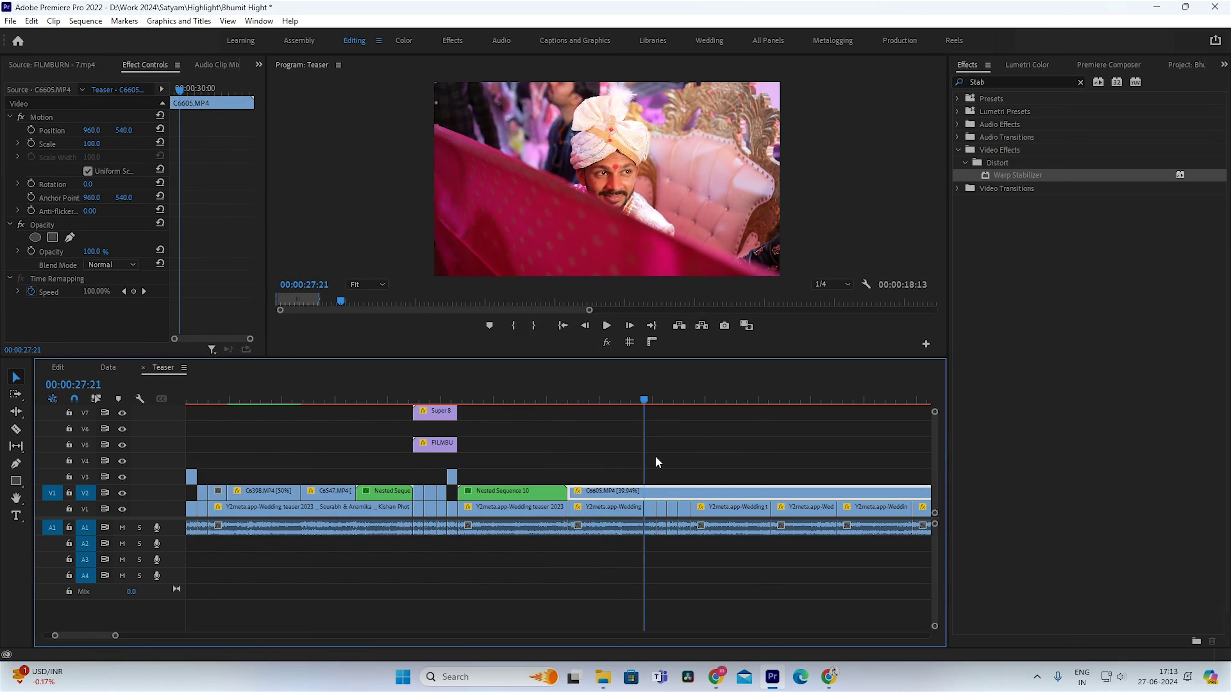
{"action": "key", "text": "ctrl+k"}
{"action": "left_click", "coordinate": [665, 491]}
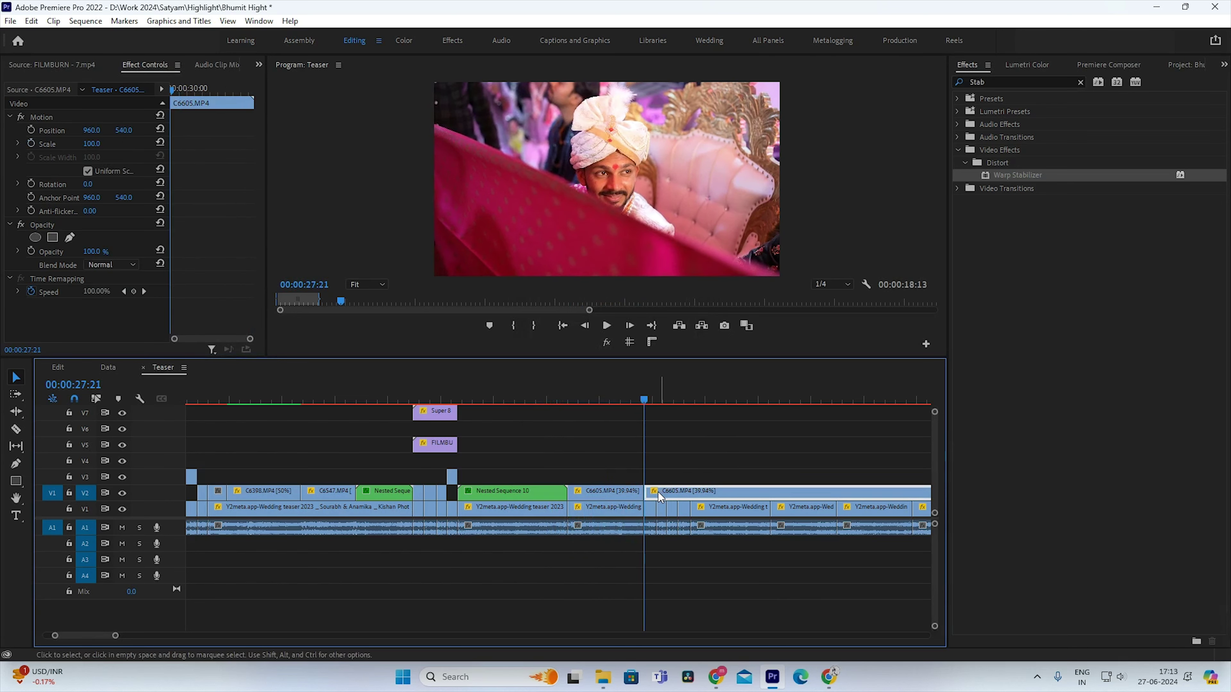
{"action": "key", "text": "Delete"}
Step: Preview the trimmed, slowed C6605 shot and the cut leading into it
{"action": "left_click_drag", "start_coordinate": [645, 399], "coordinate": [632, 476]}
{"action": "key", "text": "space"}
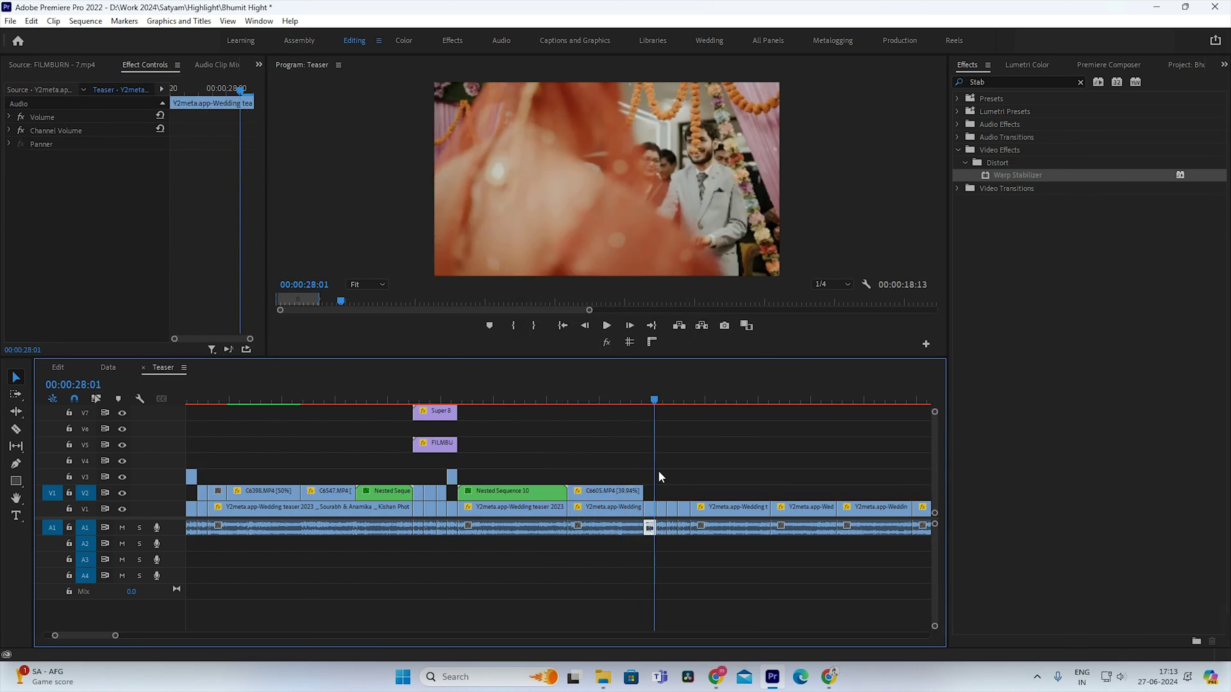
{"action": "left_click", "coordinate": [610, 490]}
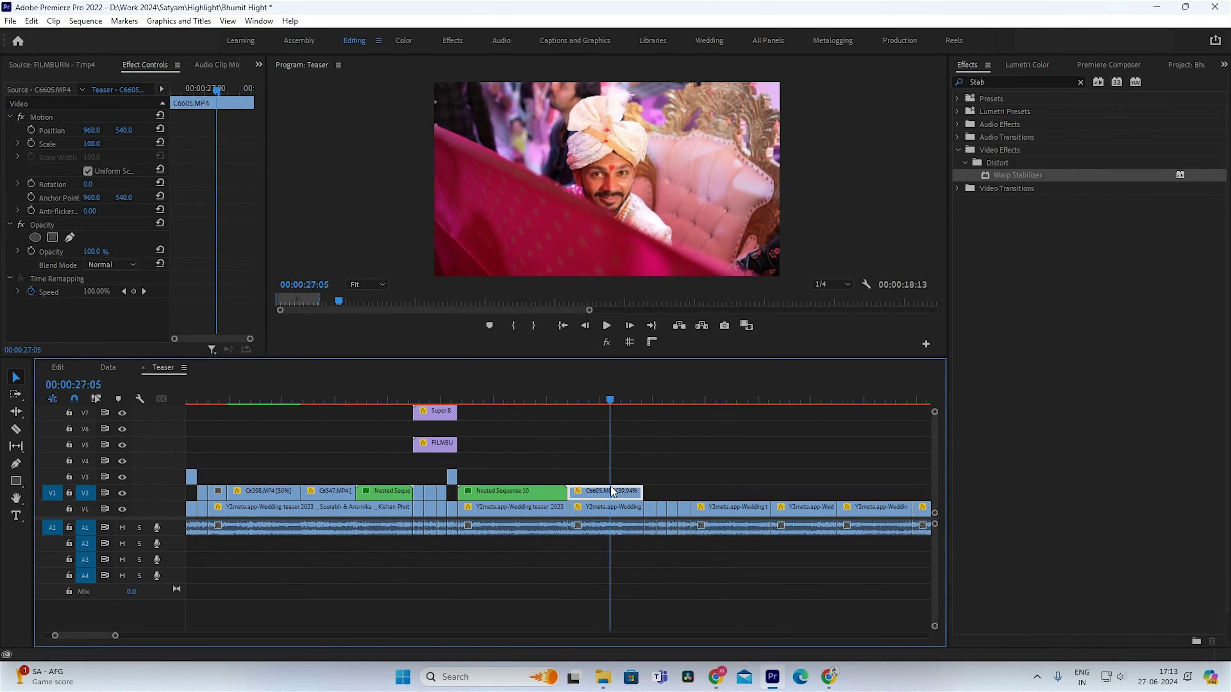
{"action": "left_click", "coordinate": [546, 395]}
{"action": "key", "text": "space"}
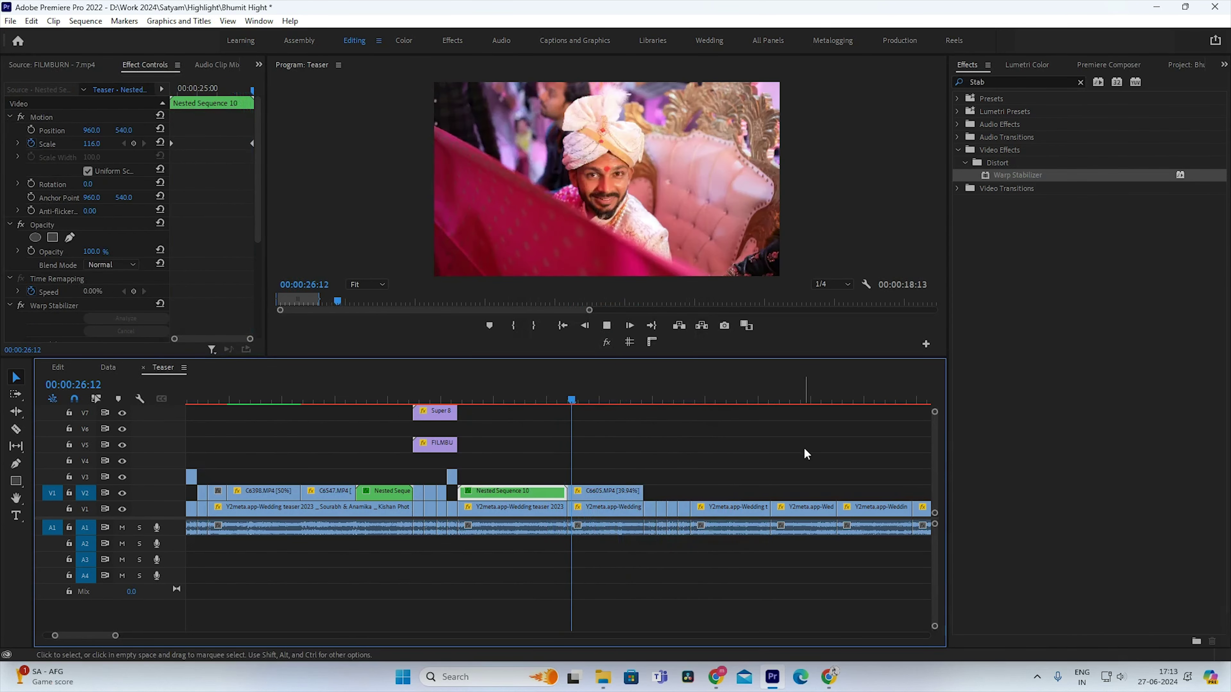
{"action": "left_click", "coordinate": [577, 399]}
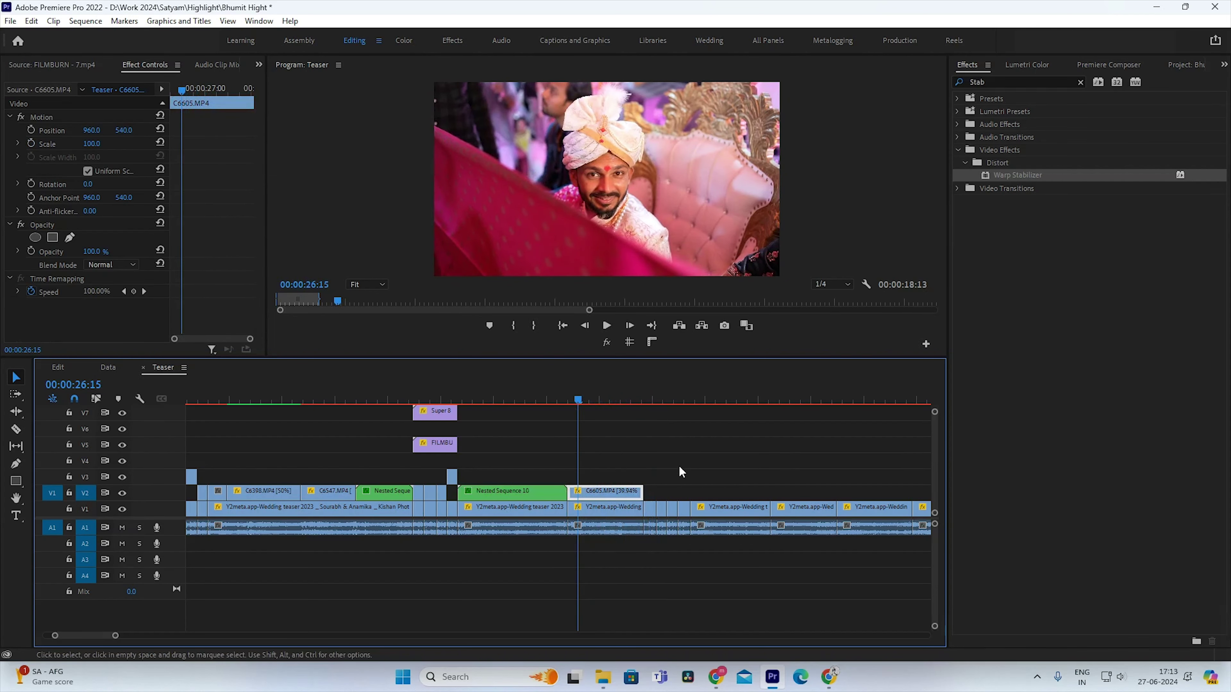
{"action": "key", "text": "space"}
Step: Duplicate C6605 onto V3 and scale the top copy to 70%
{"action": "left_click", "coordinate": [593, 399]}
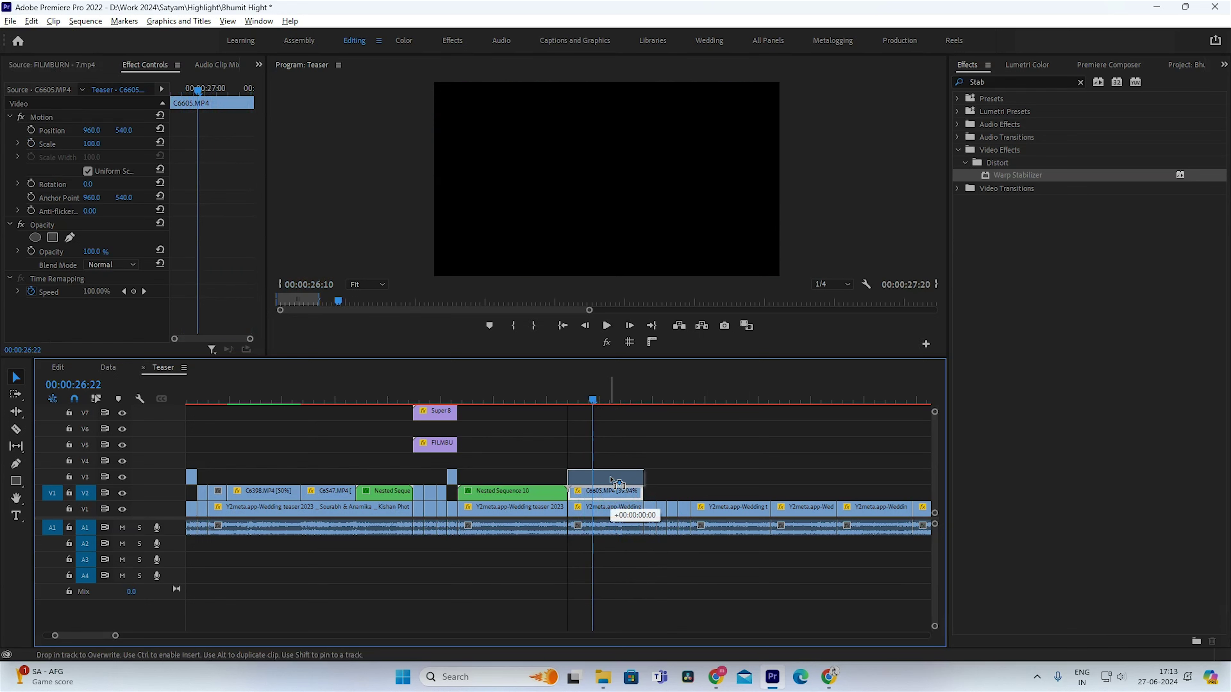
{"action": "left_click_drag", "start_coordinate": [613, 497], "coordinate": [612, 481], "text": "alt"}
{"action": "left_click", "coordinate": [103, 145]}
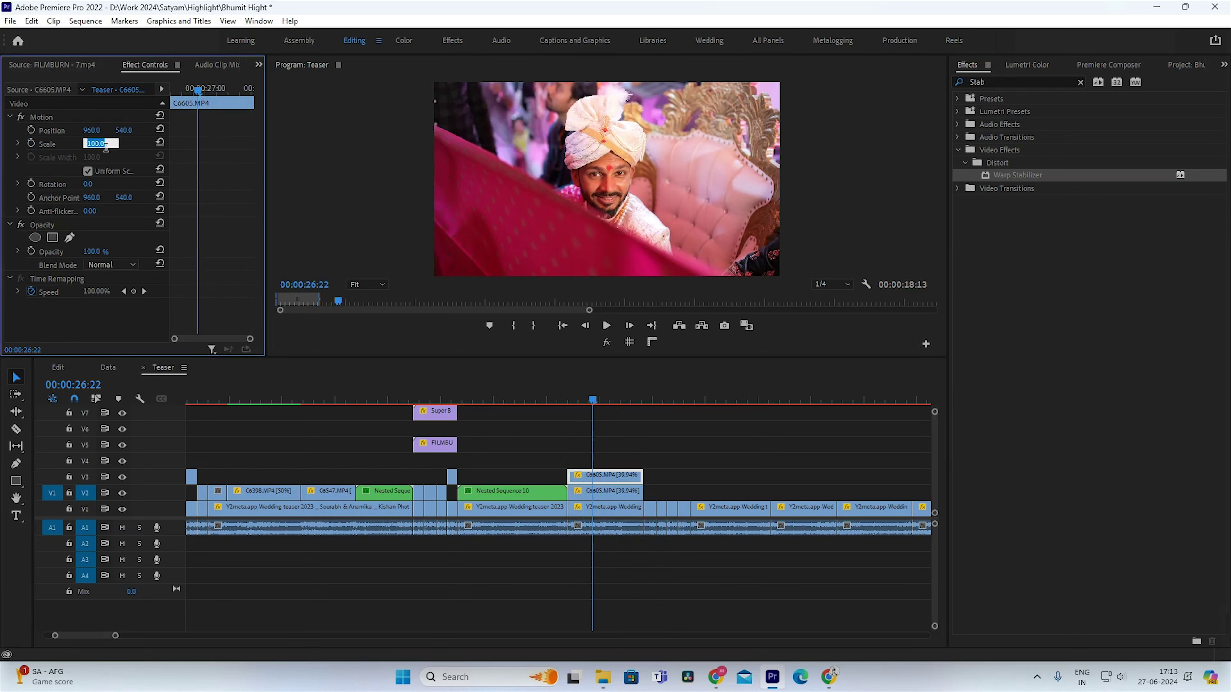
{"action": "type", "text": "70"}
{"action": "key", "text": "Return"}
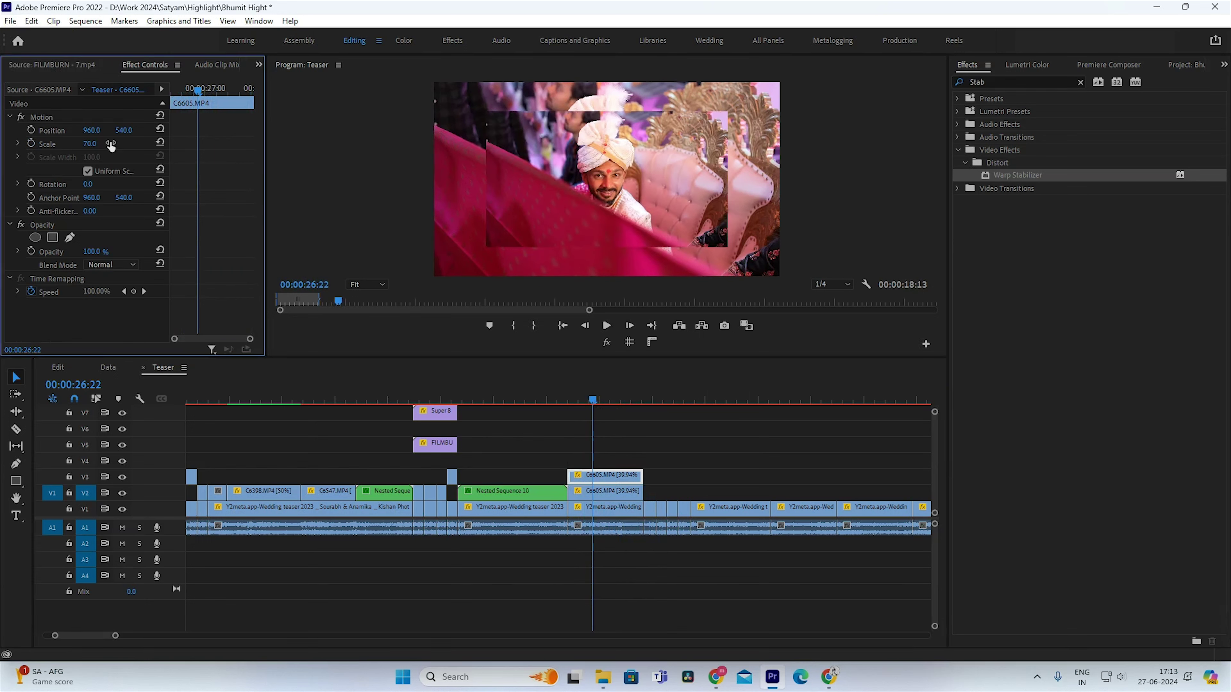
Step: Apply Gaussian Blur to the lower C6605 copy with Blurriness 53
{"action": "left_click", "coordinate": [610, 492]}
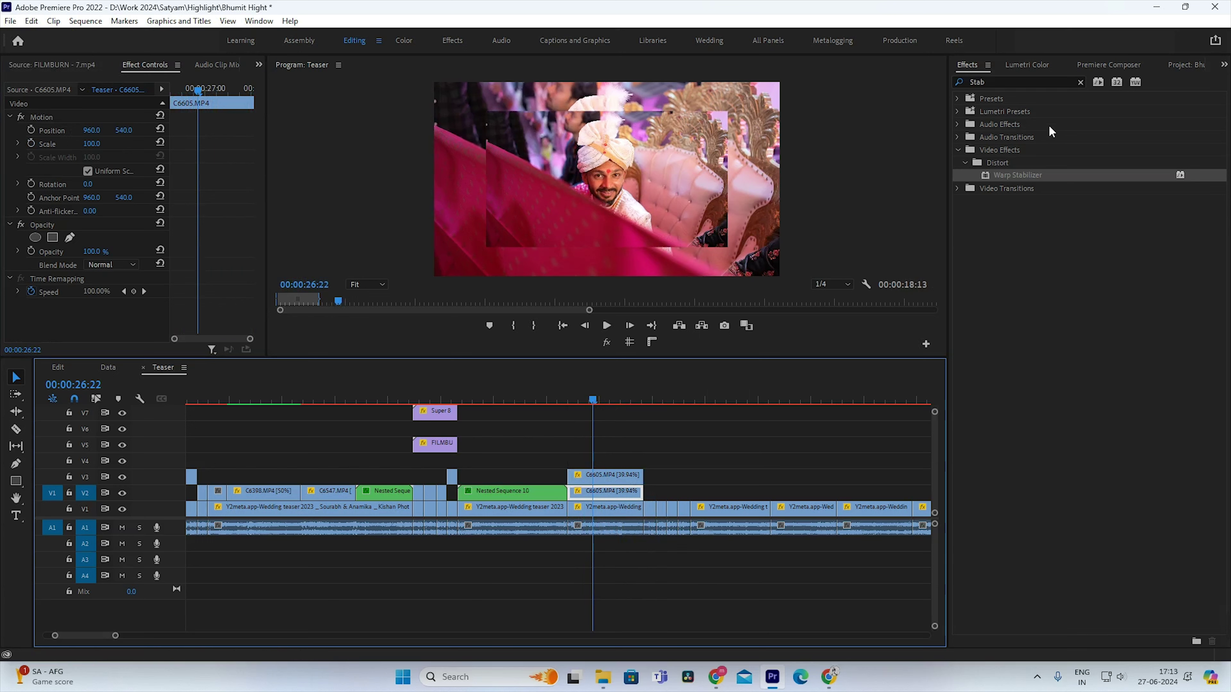
{"action": "left_click", "coordinate": [1080, 83]}
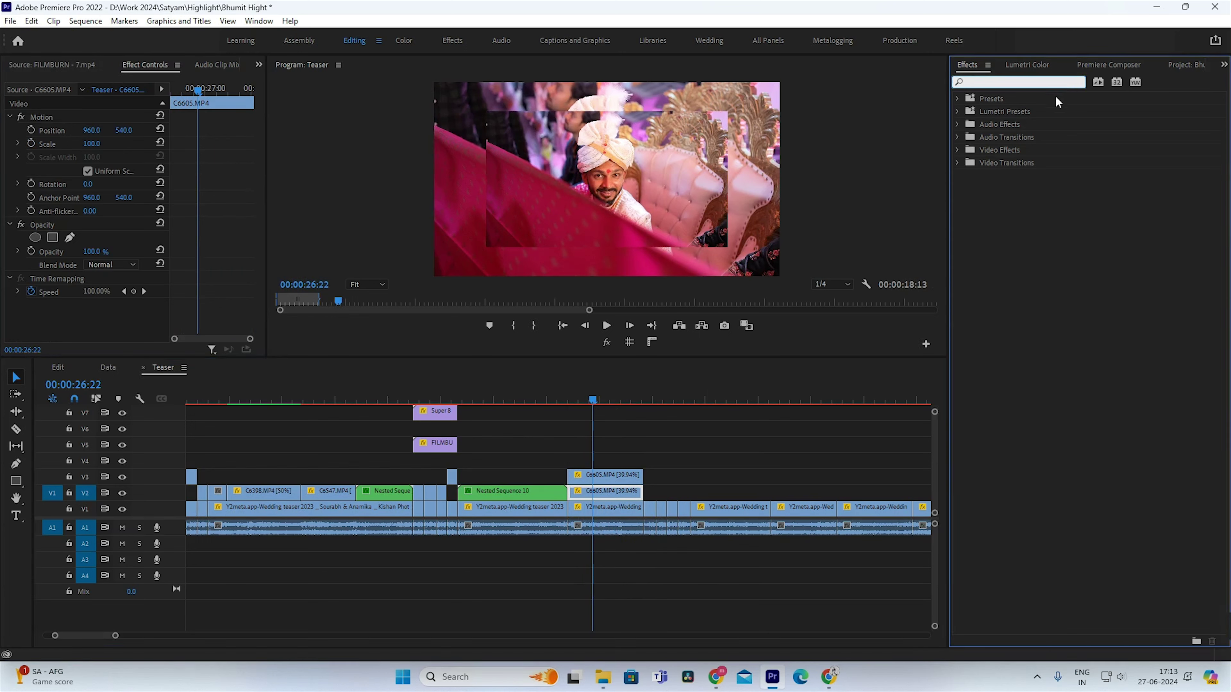
{"action": "type", "text": "Blur"}
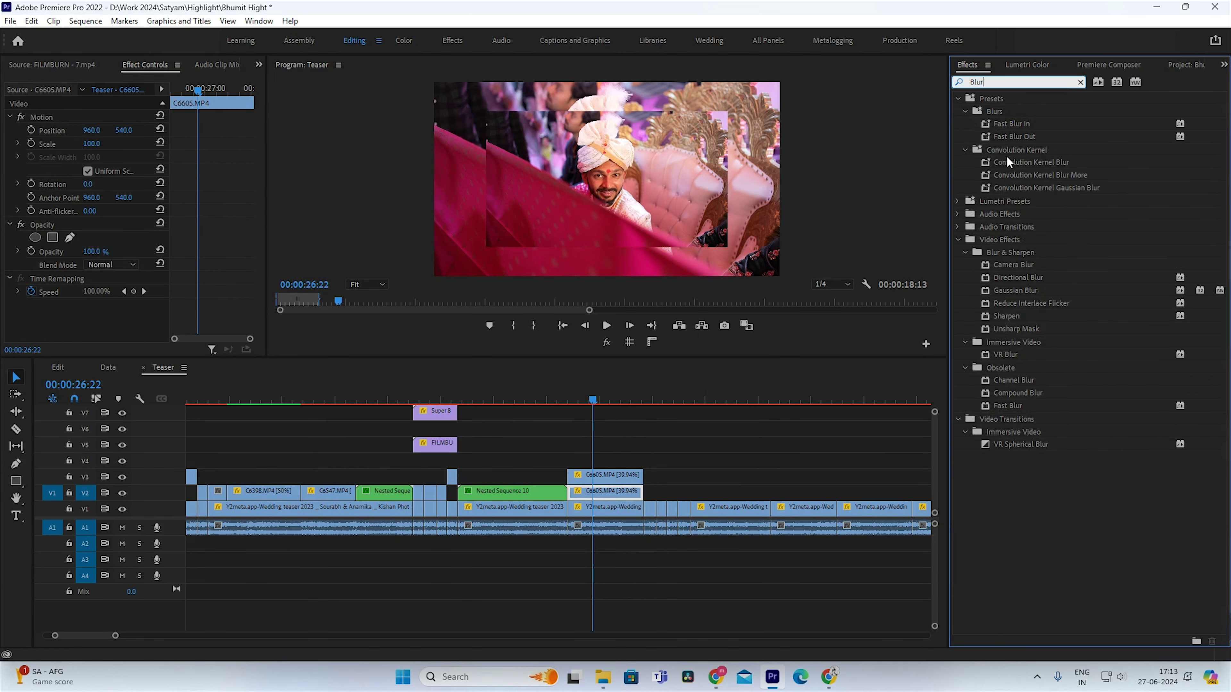
{"action": "left_click_drag", "start_coordinate": [1004, 295], "coordinate": [781, 415]}
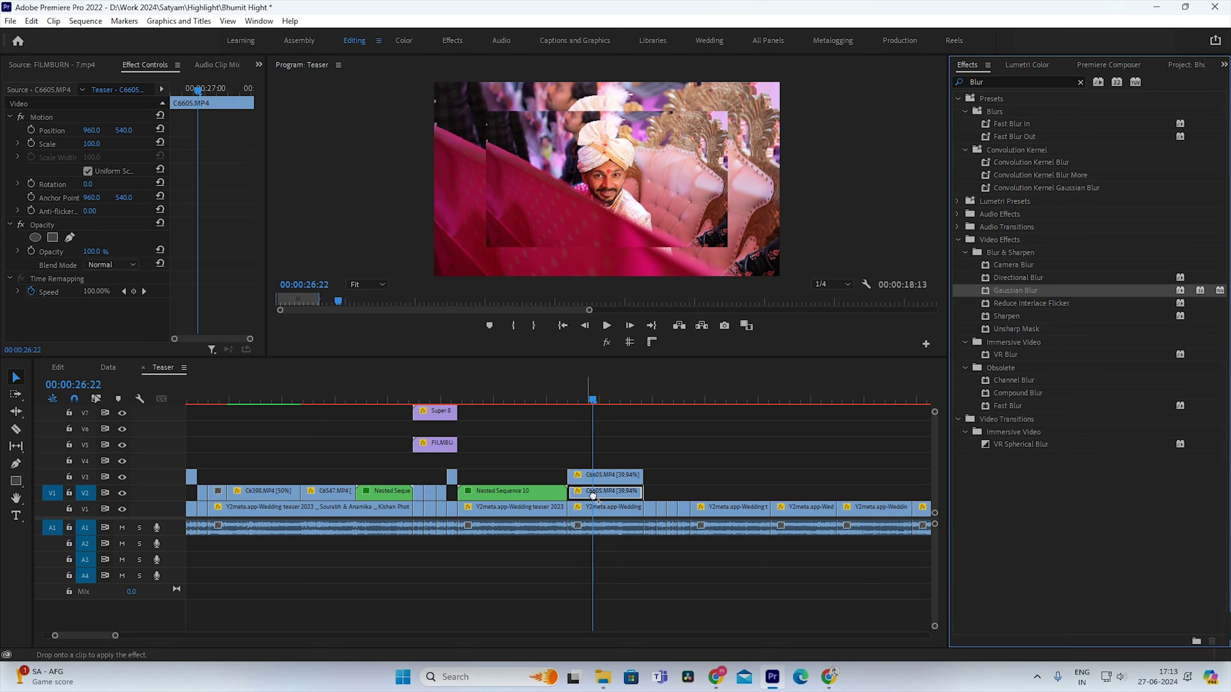
{"action": "left_click_drag", "start_coordinate": [593, 496], "coordinate": [593, 496]}
{"action": "scroll", "coordinate": [183, 252], "scroll_direction": "down", "scroll_amount": 2}
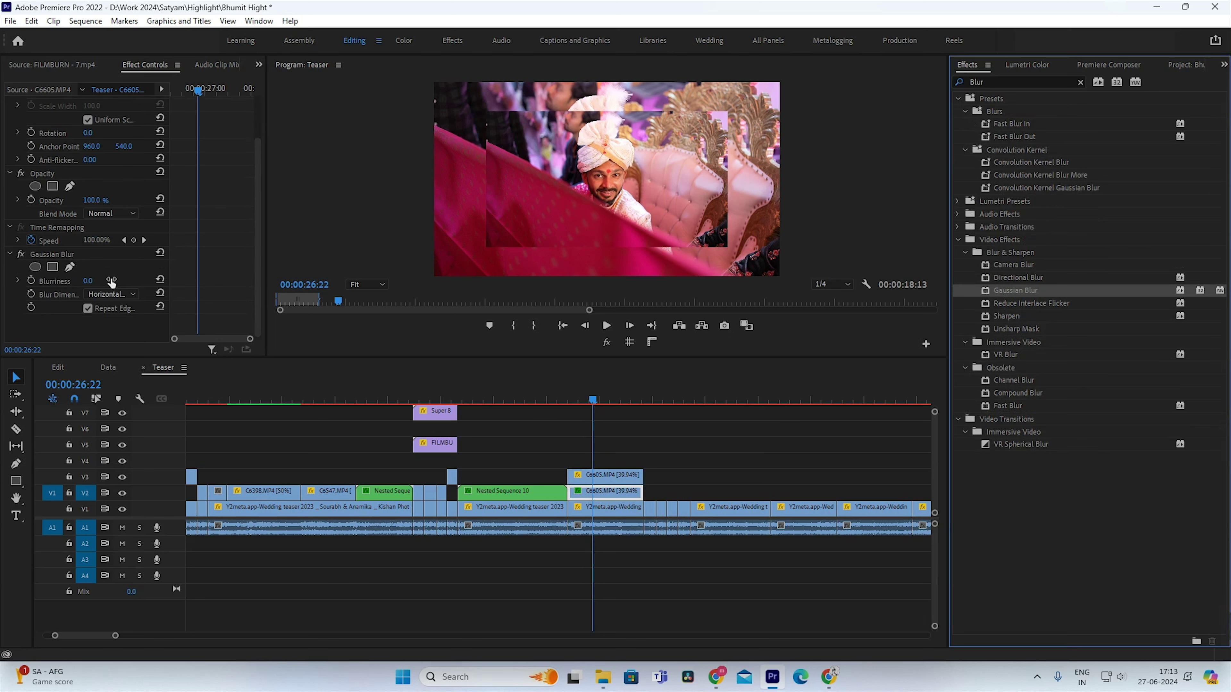
{"action": "left_click_drag", "start_coordinate": [111, 281], "coordinate": [115, 281]}
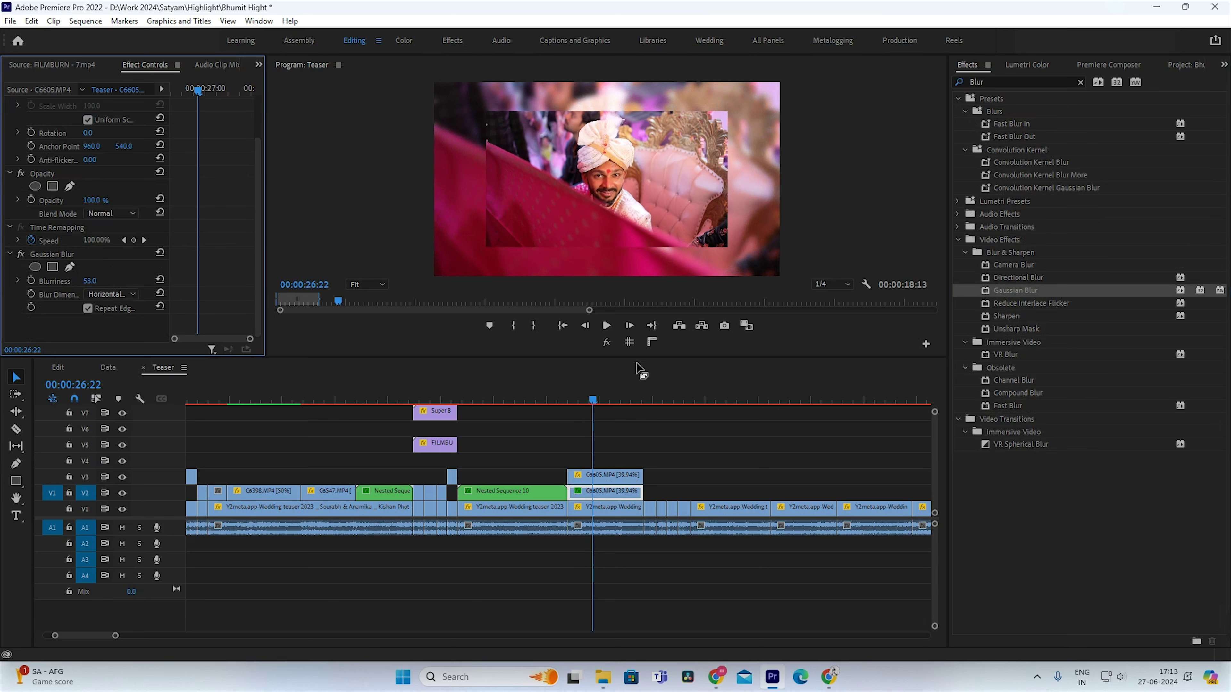
Step: Place a Premiere Composer transition preset with sound at the C6605 split-screen start
{"action": "left_click", "coordinate": [537, 400]}
{"action": "left_click", "coordinate": [584, 402]}
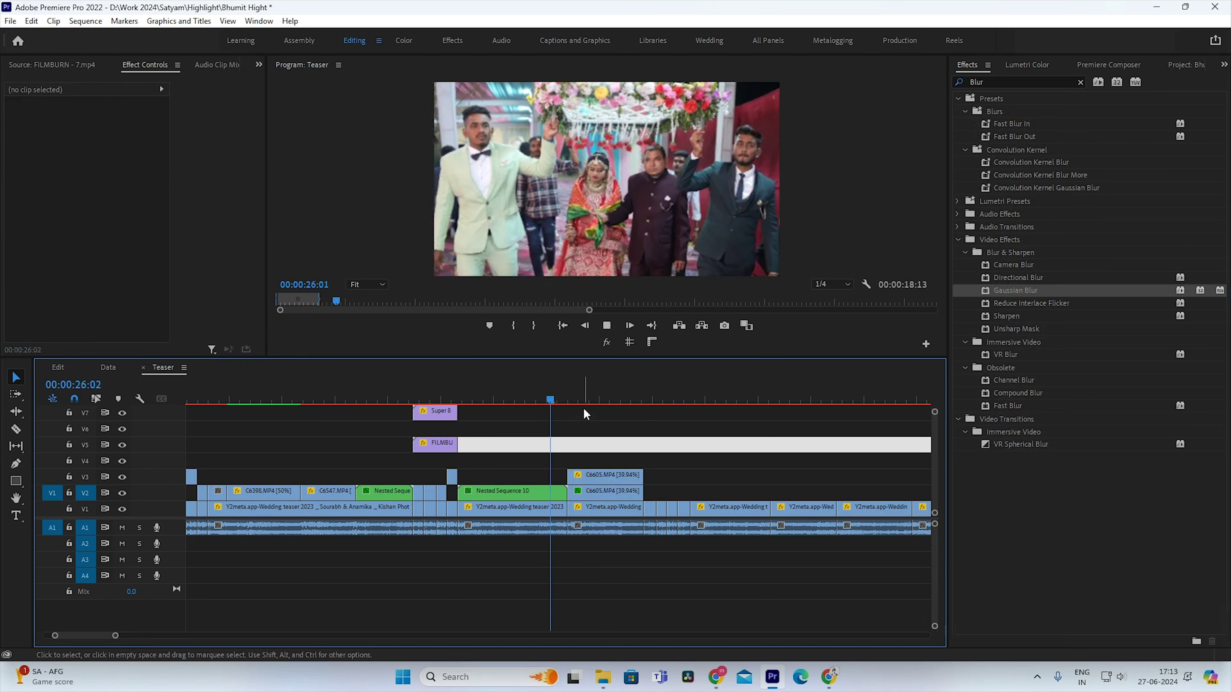
{"action": "left_click", "coordinate": [1109, 60]}
{"action": "left_click_drag", "start_coordinate": [1157, 341], "coordinate": [574, 462]}
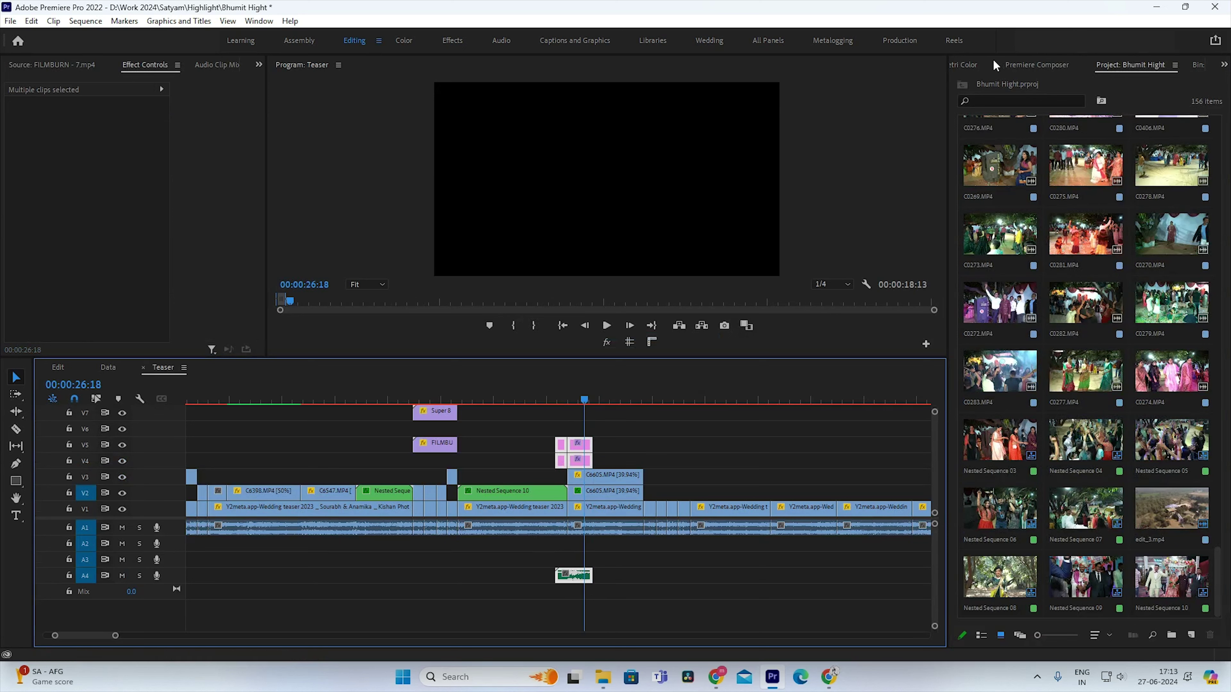
Step: Play back the split-screen section with the new transition
{"action": "left_click", "coordinate": [518, 400]}
{"action": "scroll", "coordinate": [635, 492], "scroll_direction": "up", "scroll_amount": 3}
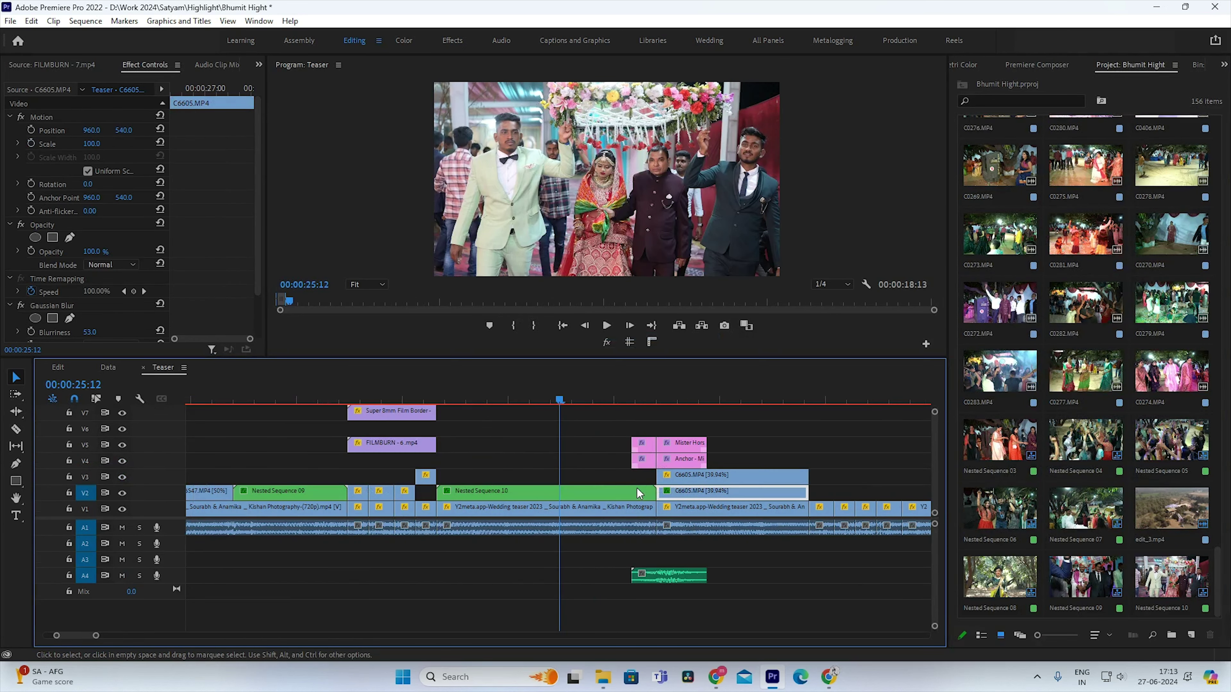
{"action": "left_click", "coordinate": [658, 476]}
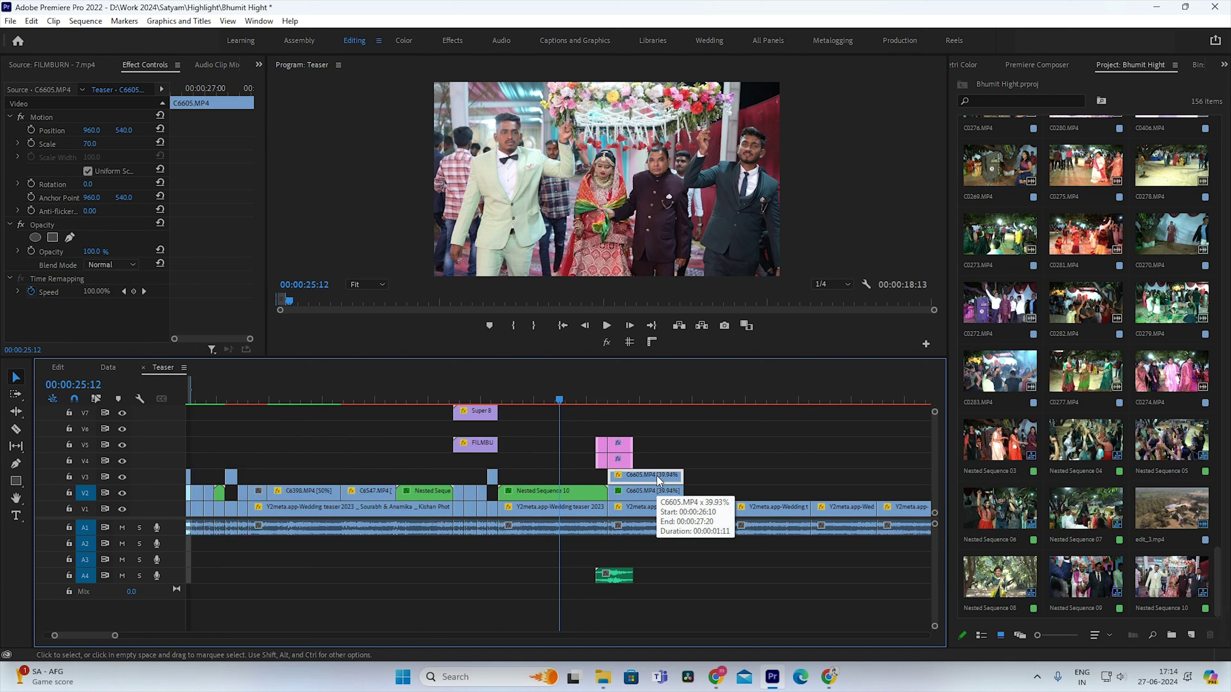
{"action": "key", "text": "space"}
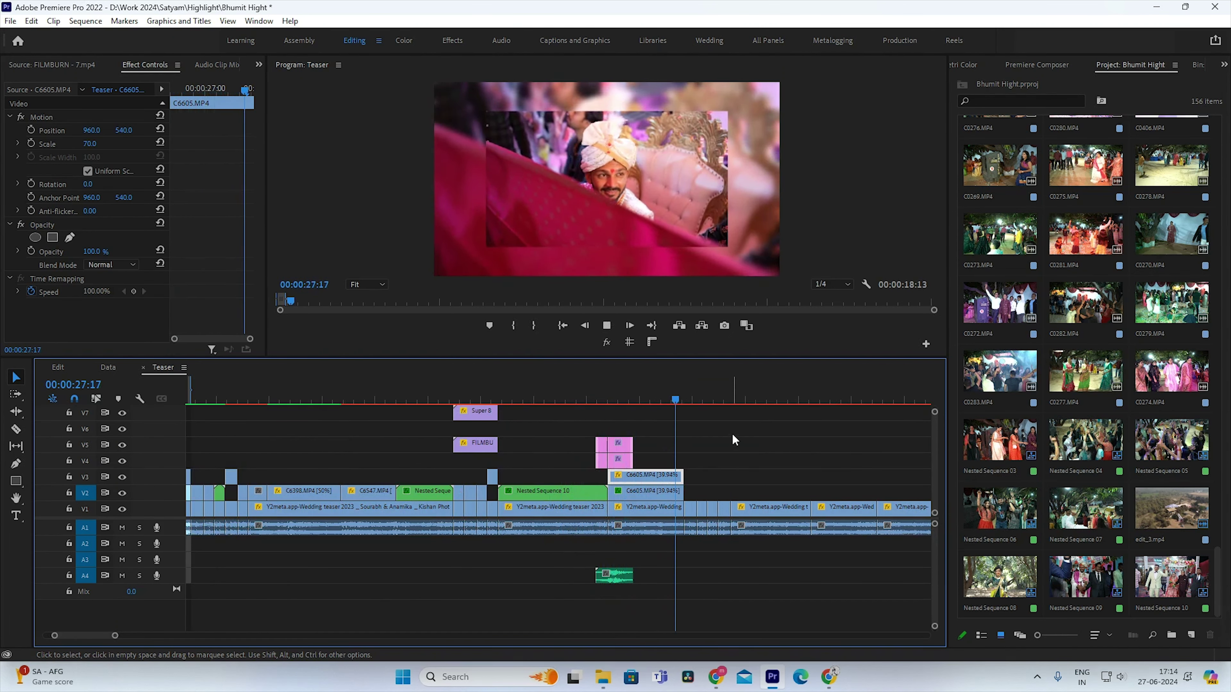
{"action": "left_click", "coordinate": [660, 403]}
{"action": "scroll", "coordinate": [667, 410], "scroll_direction": "down", "scroll_amount": 6}
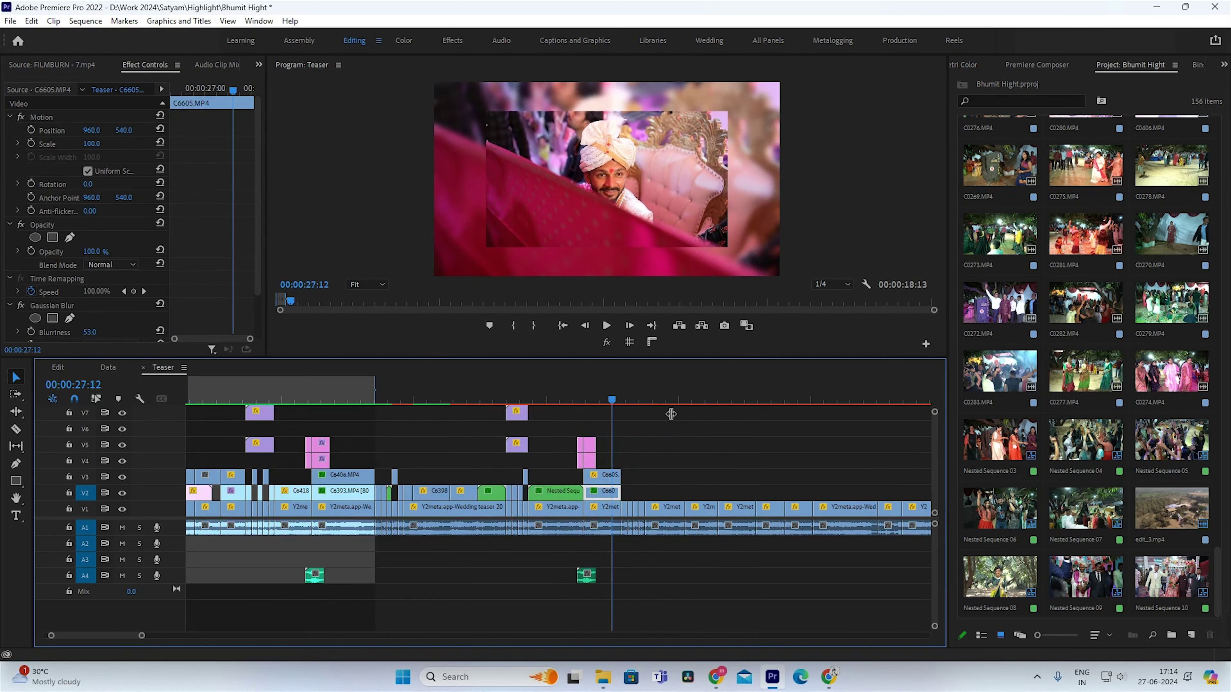
{"action": "scroll", "coordinate": [670, 413], "scroll_direction": "up", "scroll_amount": 6}
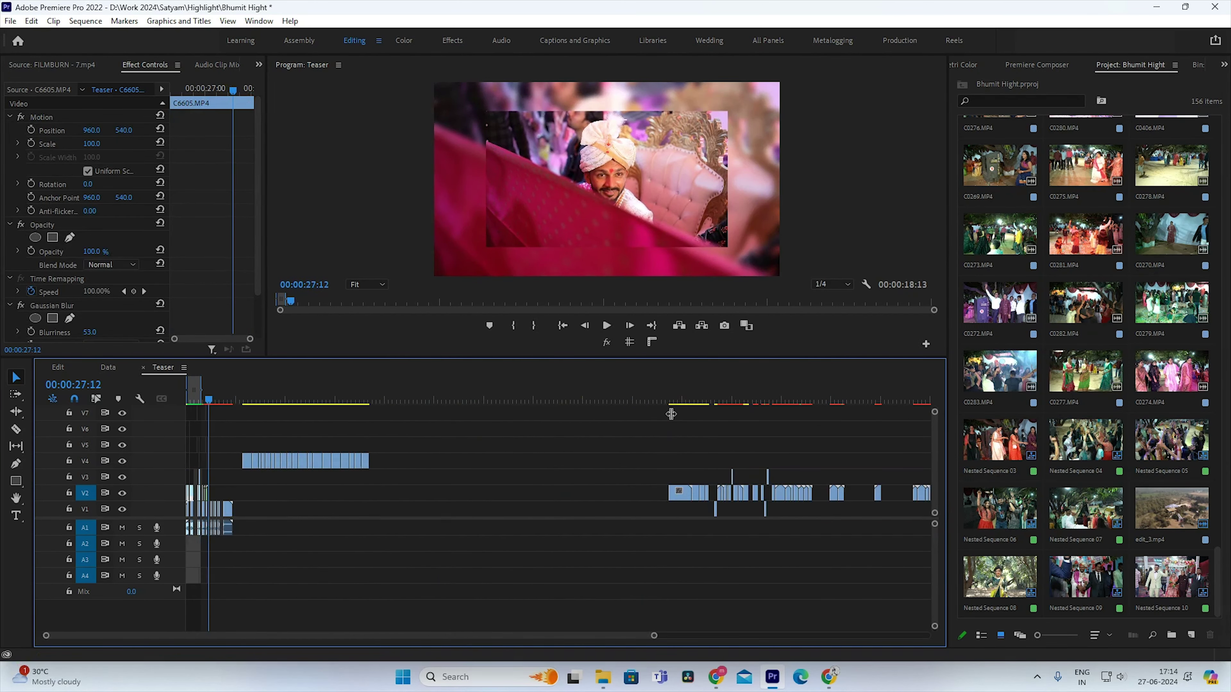
{"action": "scroll", "coordinate": [518, 456], "scroll_direction": "up", "scroll_amount": 3}
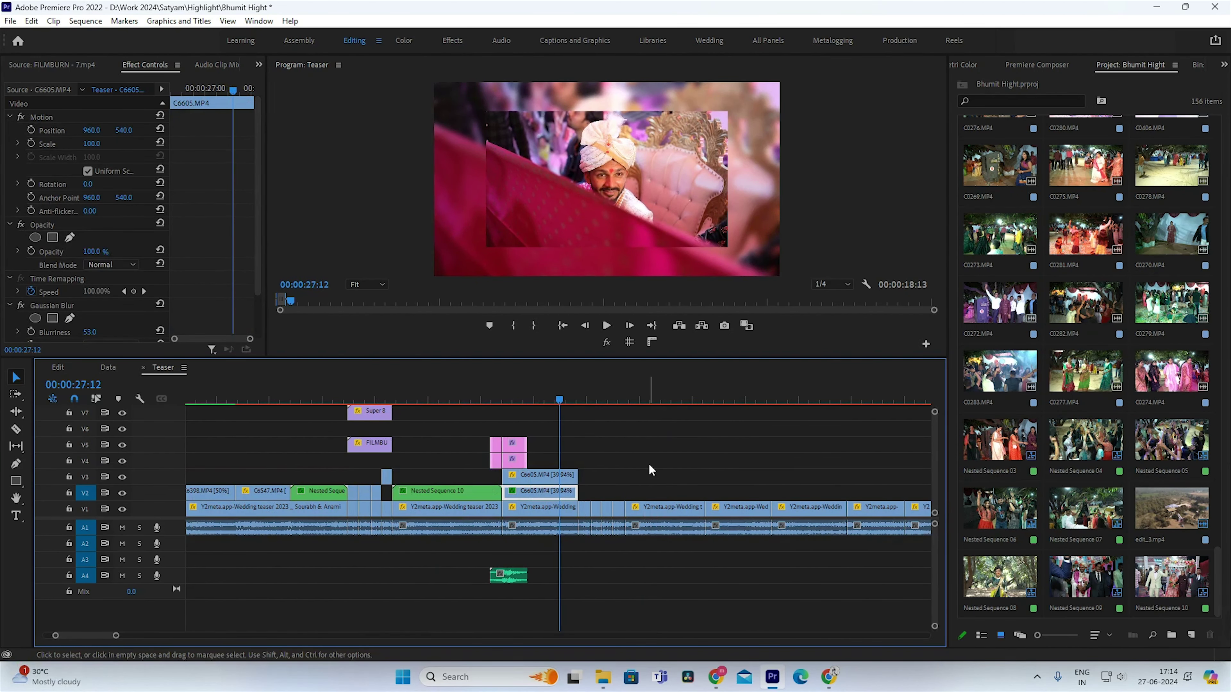
{"action": "key", "text": "space"}
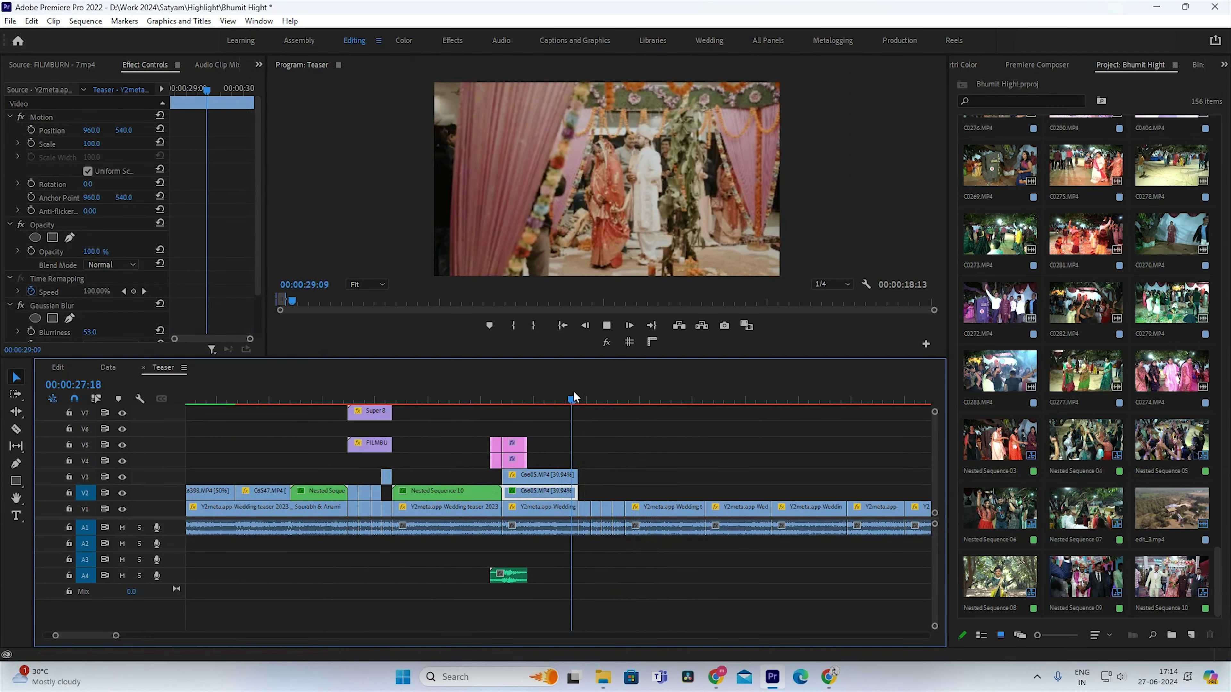
{"action": "left_click", "coordinate": [571, 399]}
{"action": "left_click", "coordinate": [625, 452]}
{"action": "scroll", "coordinate": [625, 452], "scroll_direction": "down", "scroll_amount": 3}
{"action": "scroll", "coordinate": [625, 453], "scroll_direction": "down", "scroll_amount": 3}
{"action": "scroll", "coordinate": [625, 453], "scroll_direction": "down", "scroll_amount": 2}
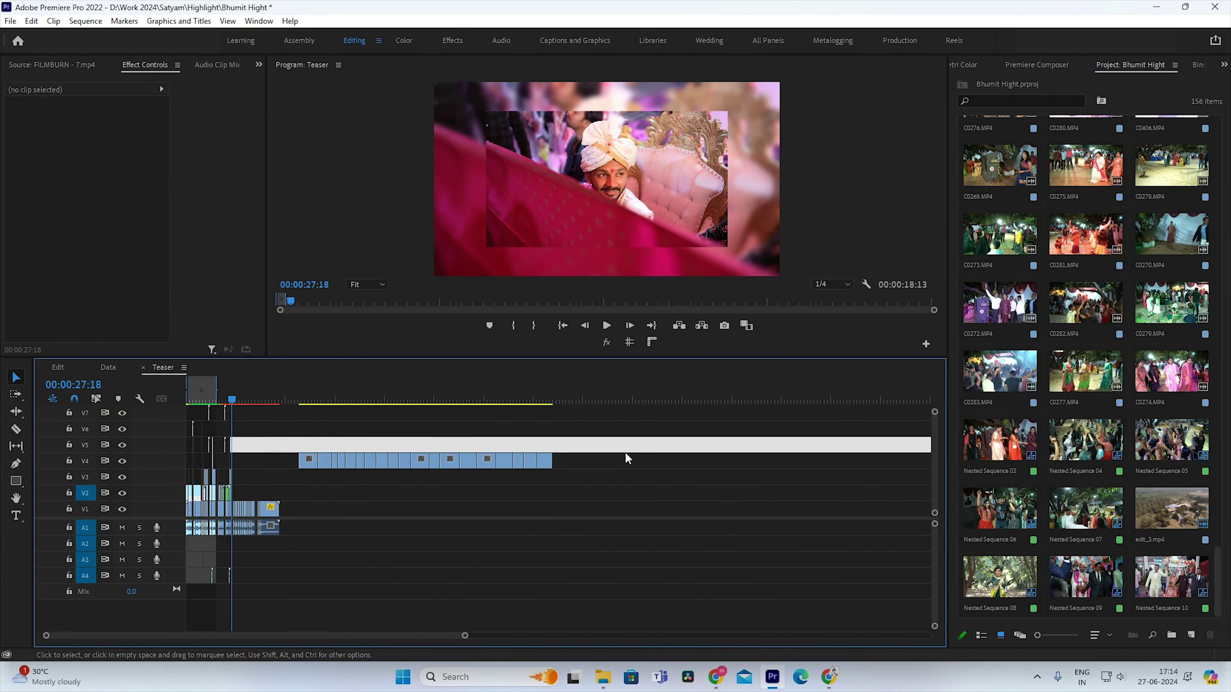
{"action": "scroll", "coordinate": [625, 454], "scroll_direction": "down", "scroll_amount": 2}
{"action": "scroll", "coordinate": [625, 453], "scroll_direction": "down", "scroll_amount": 2}
{"action": "left_click", "coordinate": [561, 393]}
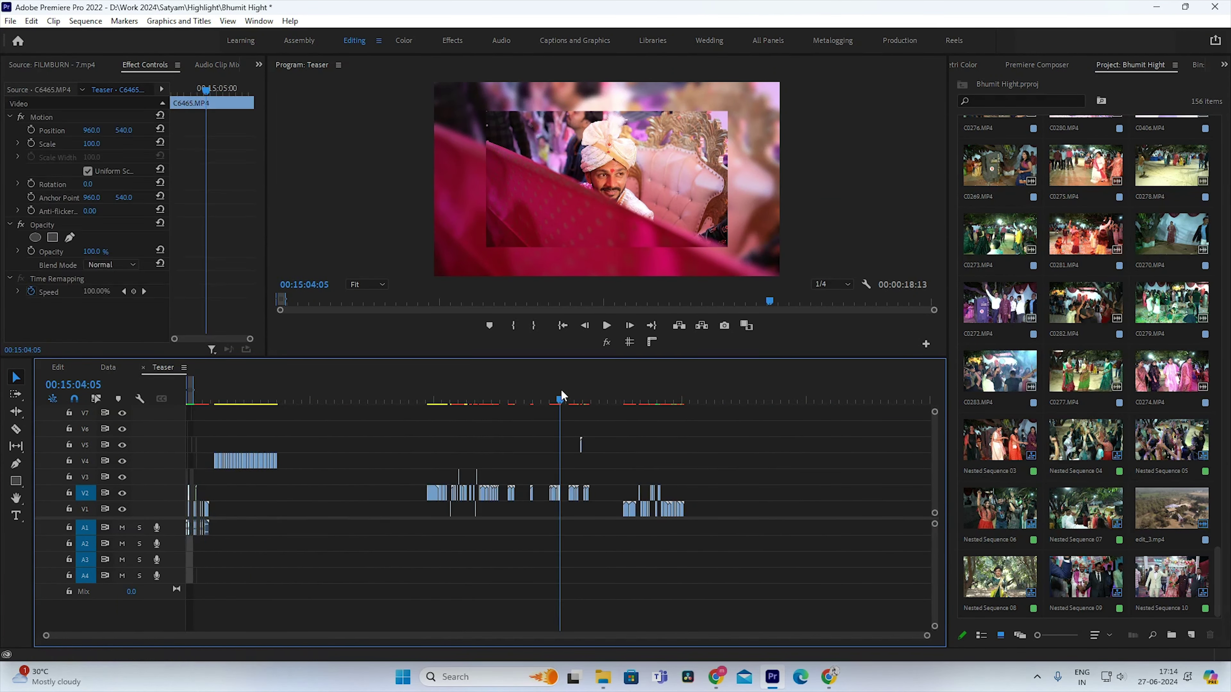
{"action": "scroll", "coordinate": [562, 393], "scroll_direction": "up", "scroll_amount": 3}
{"action": "scroll", "coordinate": [586, 392], "scroll_direction": "up", "scroll_amount": 3}
{"action": "left_click", "coordinate": [614, 394]}
{"action": "mouse_move", "coordinate": [621, 391]}
{"action": "left_mouse_down"}
{"action": "mouse_move", "coordinate": [838, 458]}
{"action": "mouse_move", "coordinate": [886, 457]}
{"action": "left_mouse_up"}
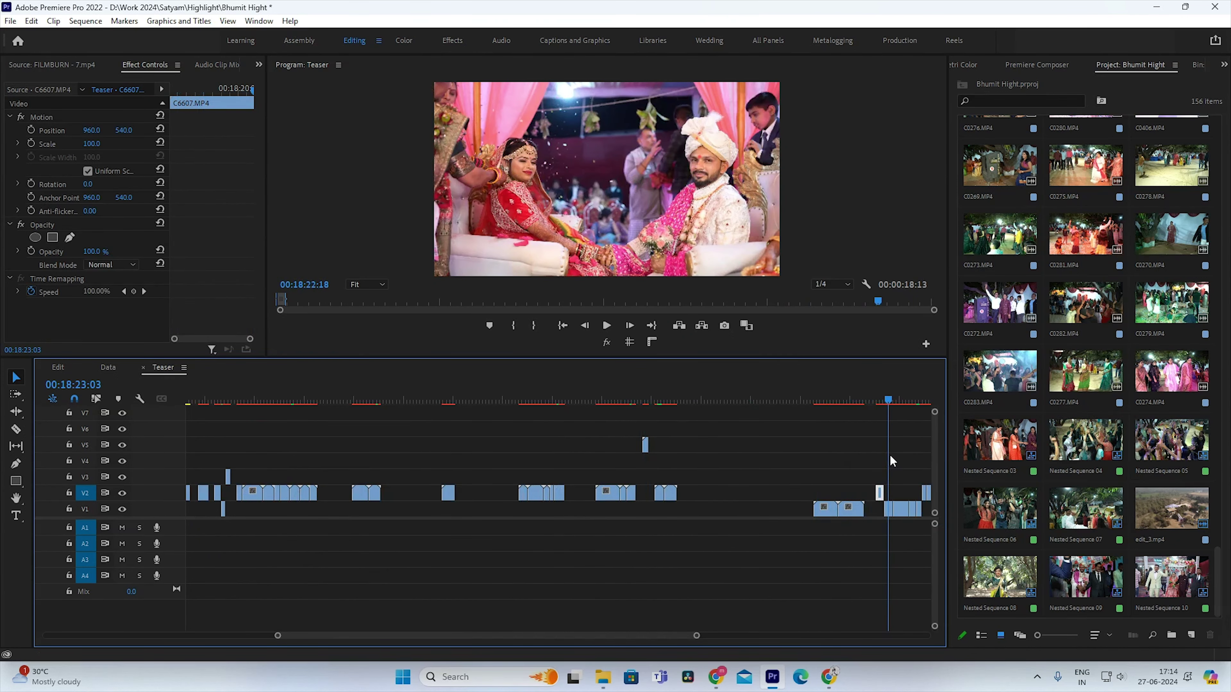
{"action": "mouse_move", "coordinate": [886, 462]}
{"action": "left_mouse_down"}
{"action": "mouse_move", "coordinate": [920, 456]}
{"action": "mouse_move", "coordinate": [609, 390]}
{"action": "mouse_move", "coordinate": [858, 409]}
{"action": "mouse_move", "coordinate": [855, 438]}
{"action": "mouse_move", "coordinate": [827, 455]}
{"action": "left_mouse_up"}
{"action": "key", "text": "="}
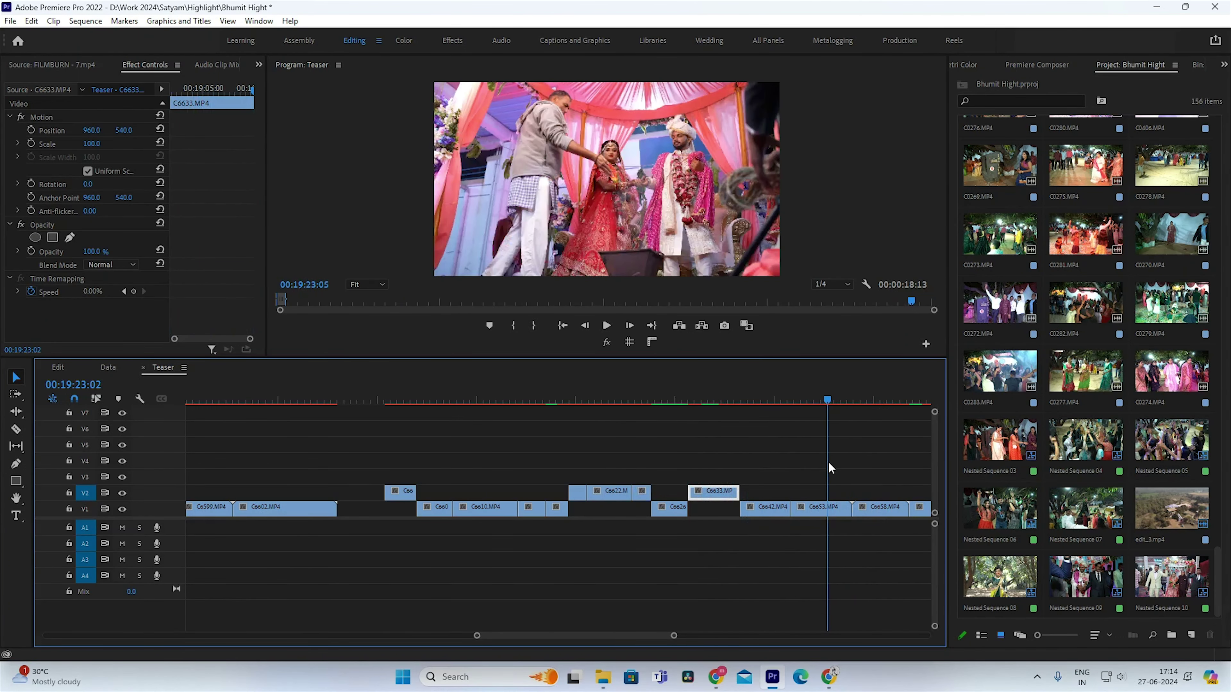
{"action": "scroll", "coordinate": [822, 475], "scroll_direction": "down", "scroll_amount": 5}
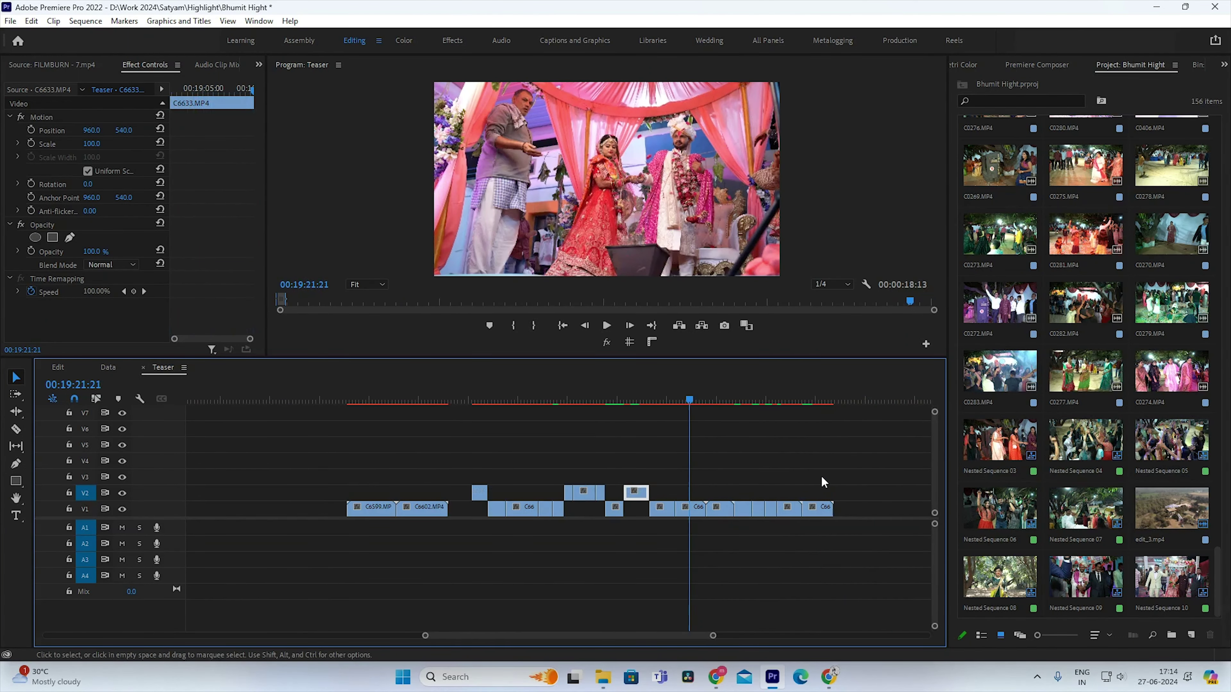
{"action": "left_click", "coordinate": [621, 409]}
{"action": "mouse_move", "coordinate": [636, 391]}
{"action": "left_mouse_down"}
{"action": "mouse_move", "coordinate": [712, 387]}
{"action": "mouse_move", "coordinate": [556, 399]}
{"action": "left_mouse_up"}
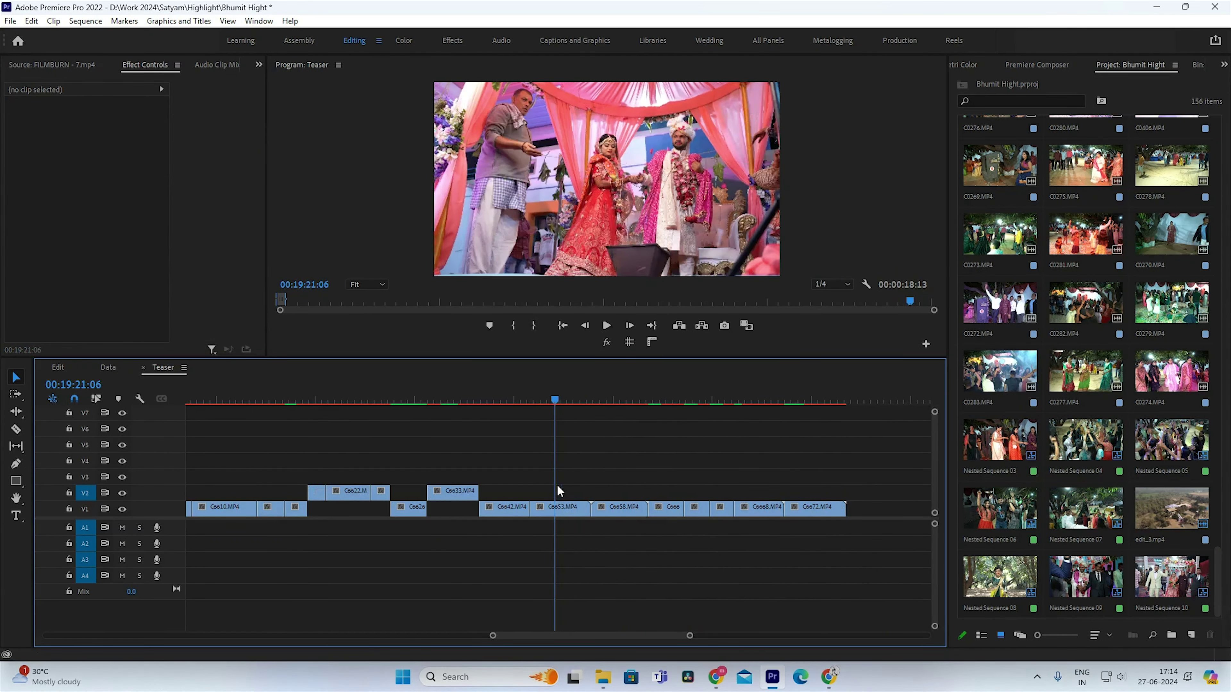
{"action": "left_click_drag", "start_coordinate": [573, 485], "coordinate": [629, 515]}
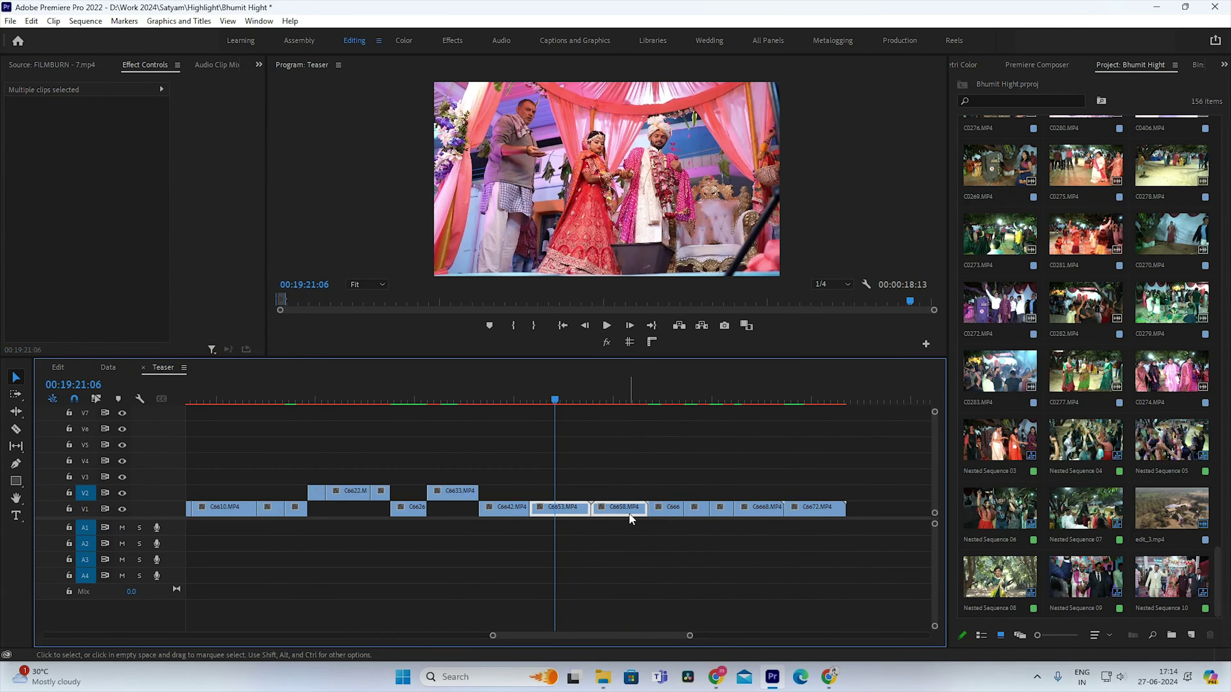
{"action": "left_click", "coordinate": [612, 544]}
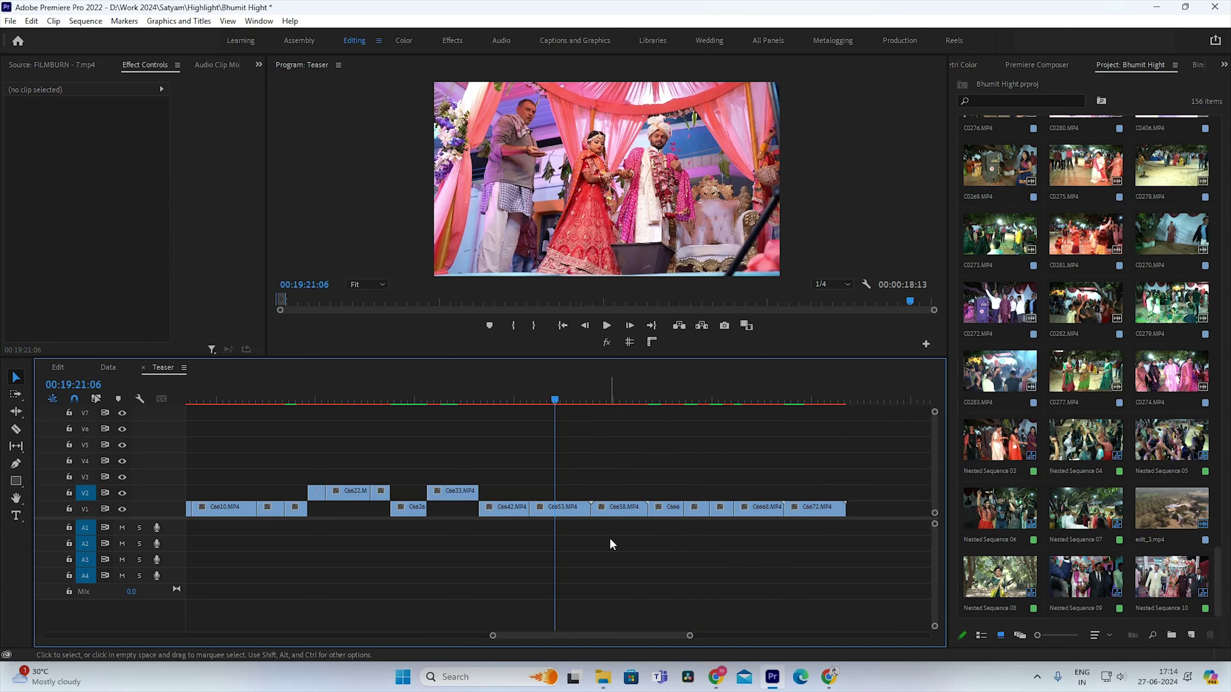
{"action": "key", "text": "minus"}
{"action": "key", "text": "minus"}
{"action": "key", "text": "minus"}
{"action": "key", "text": "minus"}
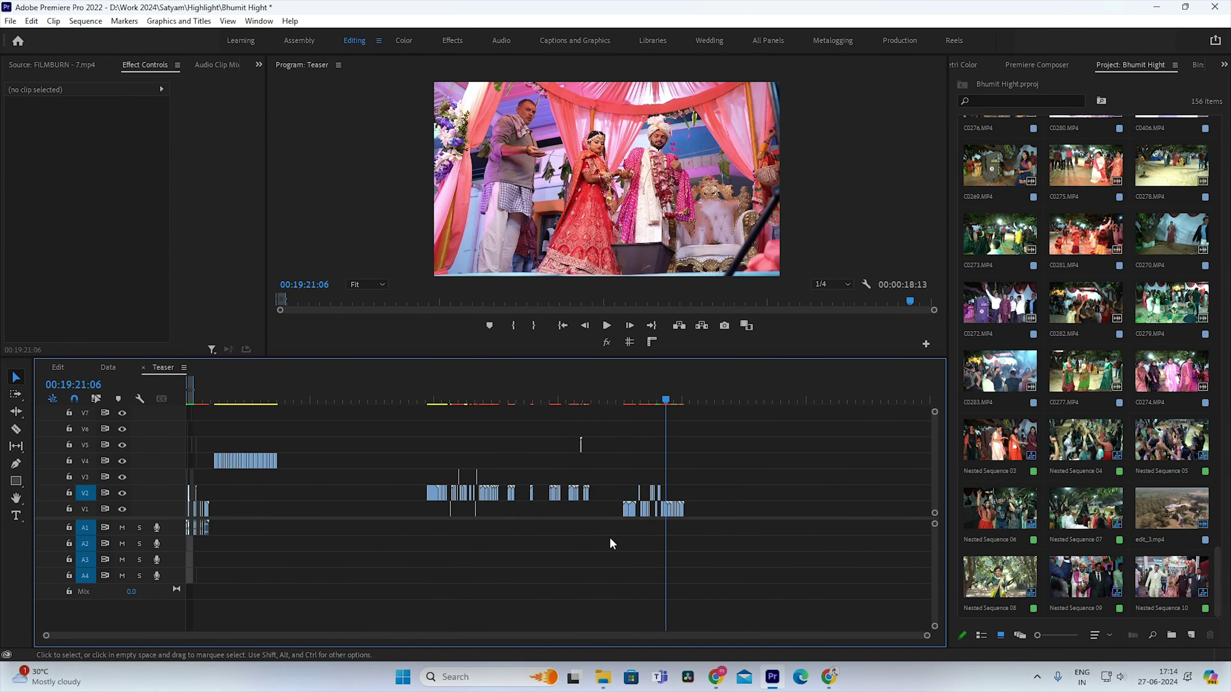
Step: Locate C6298 in the footage, split it at the playhead and cut out the piece
{"action": "left_click", "coordinate": [493, 402]}
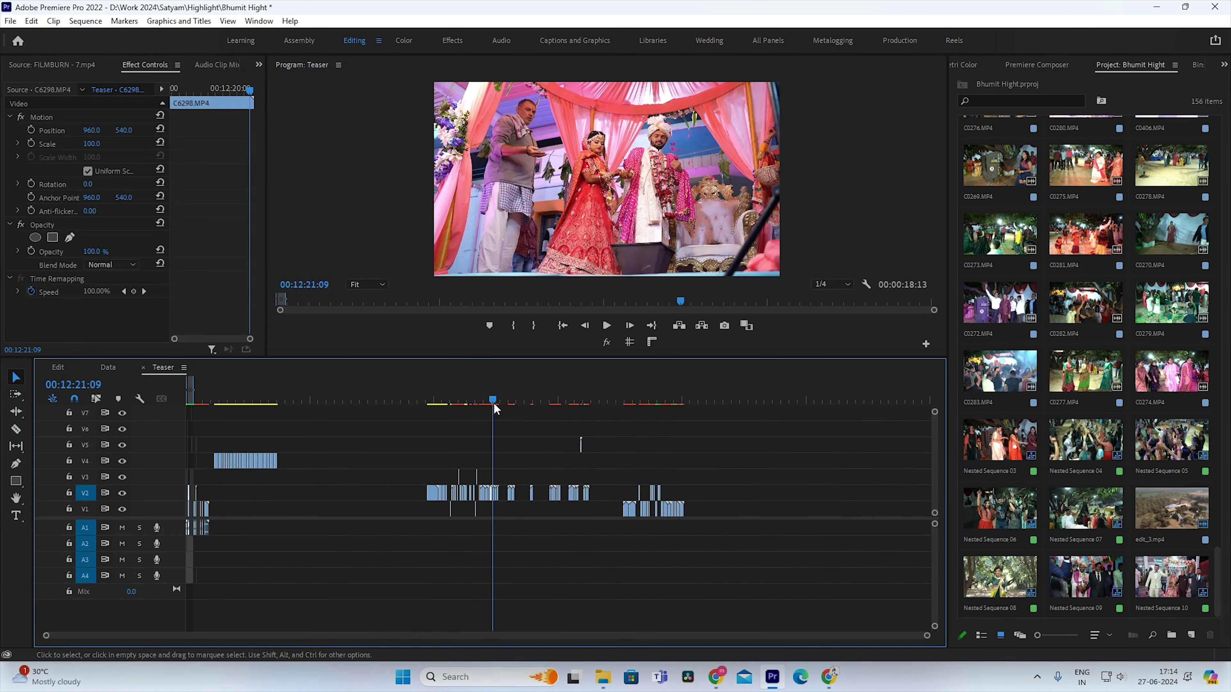
{"action": "key", "text": "equal"}
{"action": "key", "text": "equal"}
{"action": "key", "text": "equal"}
{"action": "left_click", "coordinate": [477, 379]}
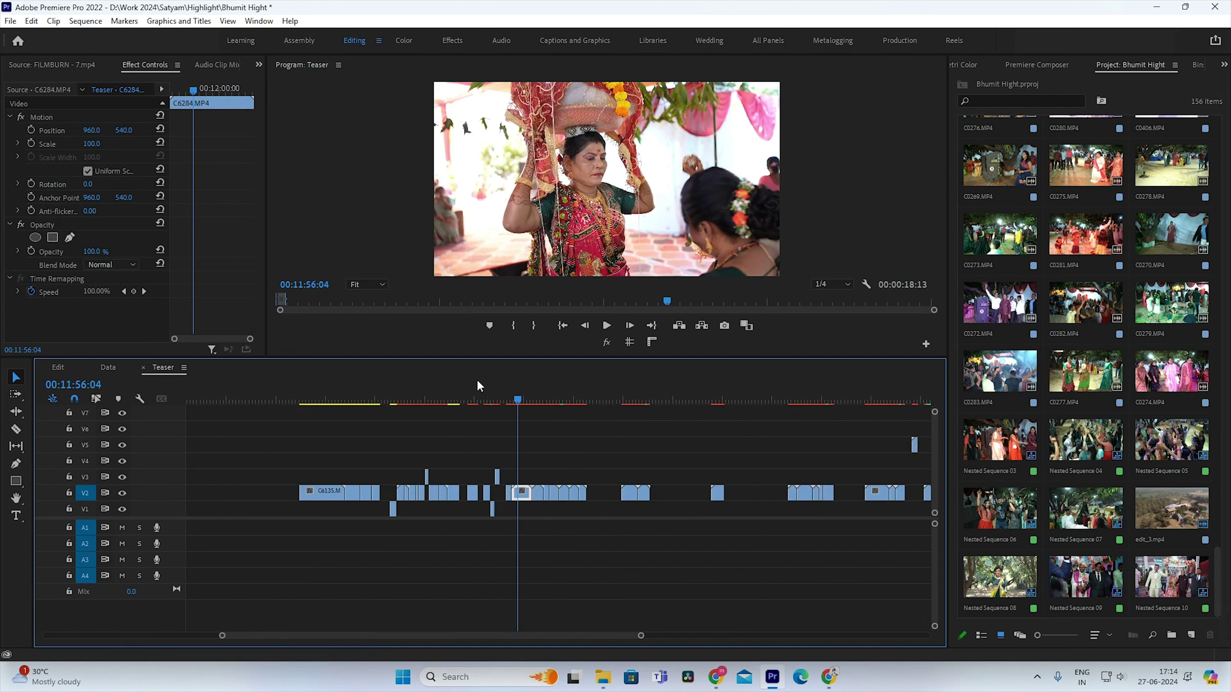
{"action": "key", "text": "equal"}
{"action": "key", "text": "equal"}
{"action": "key", "text": "equal"}
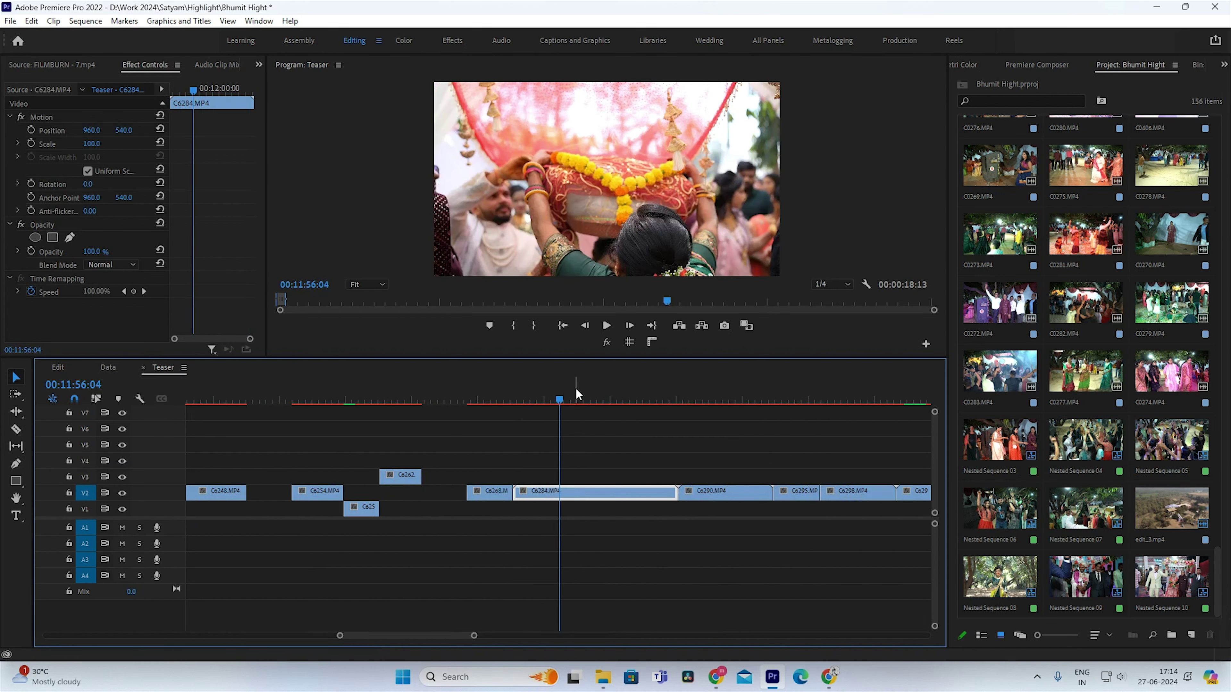
{"action": "mouse_move", "coordinate": [576, 394]}
{"action": "left_mouse_down"}
{"action": "mouse_move", "coordinate": [694, 486]}
{"action": "mouse_move", "coordinate": [806, 490]}
{"action": "mouse_move", "coordinate": [882, 469]}
{"action": "mouse_move", "coordinate": [838, 491]}
{"action": "mouse_move", "coordinate": [880, 480]}
{"action": "mouse_move", "coordinate": [861, 499]}
{"action": "left_mouse_up"}
{"action": "key", "text": "ctrl+k"}
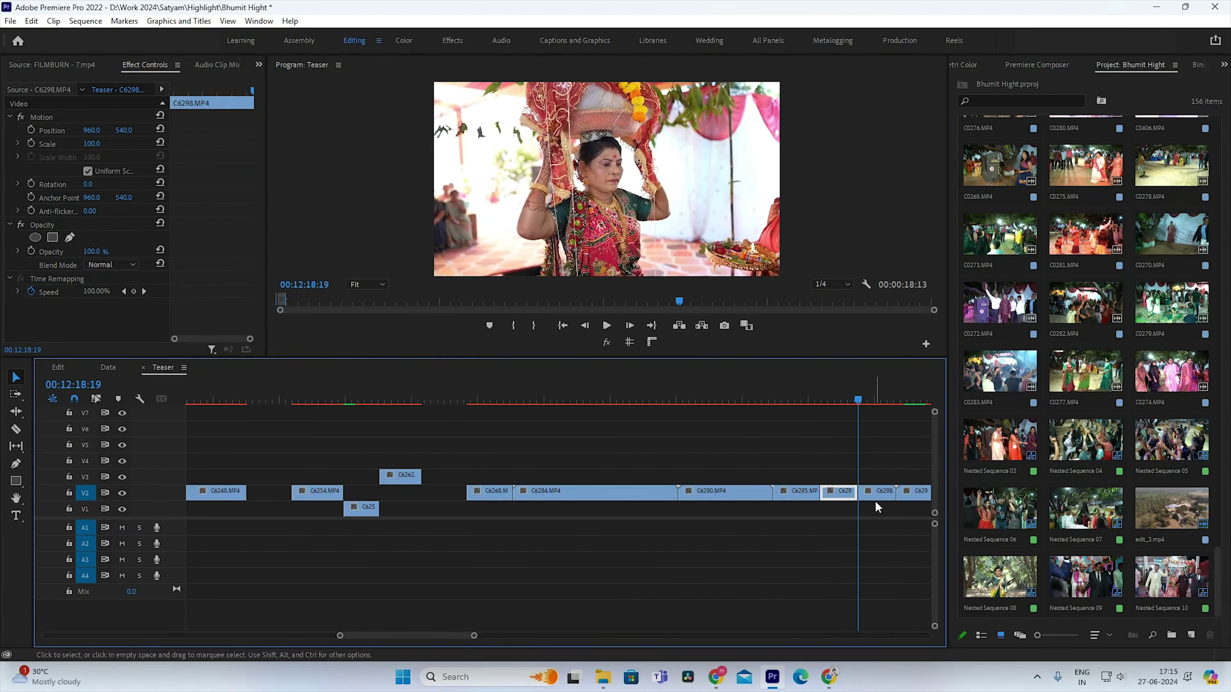
{"action": "left_click", "coordinate": [875, 500]}
{"action": "key", "text": "Delete"}
Step: Paste the C6298 piece into the teaser near 0:31, trim its head, and slide it after C6605
{"action": "key", "text": "minus"}
{"action": "key", "text": "minus"}
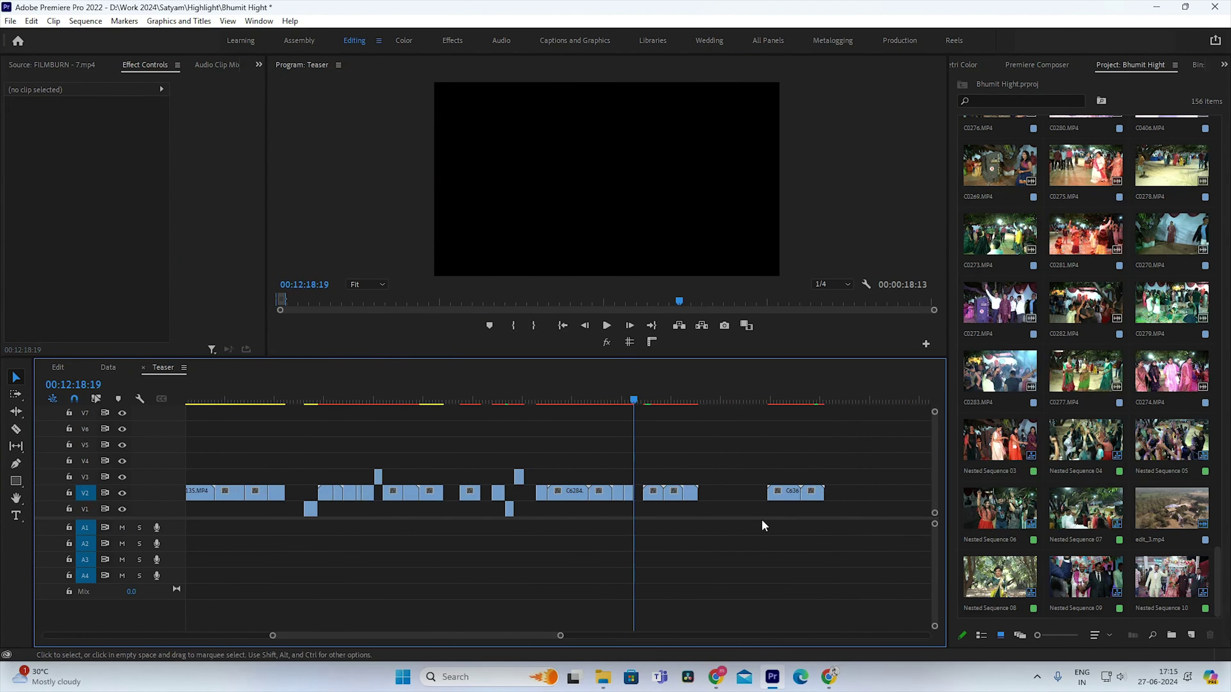
{"action": "key", "text": "minus"}
{"action": "key", "text": "minus"}
{"action": "left_click", "coordinate": [203, 400]}
{"action": "key", "text": "equal"}
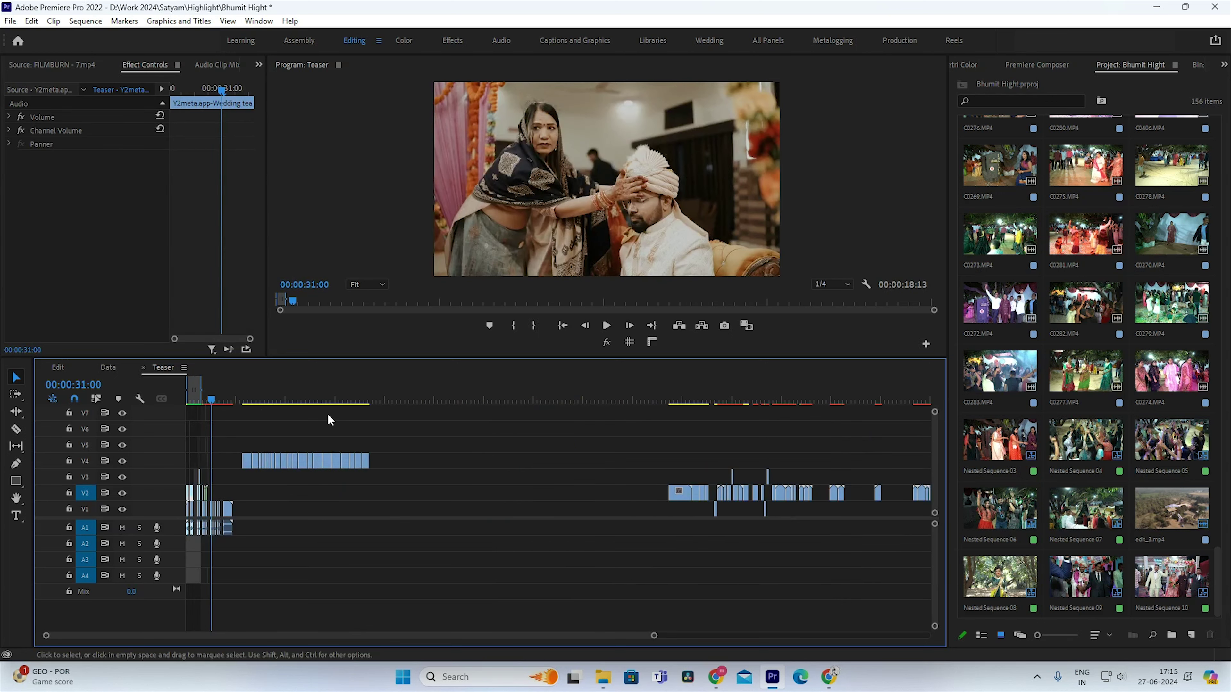
{"action": "key", "text": "equal"}
{"action": "key", "text": "equal"}
{"action": "key", "text": "equal"}
{"action": "key", "text": "equal"}
{"action": "key", "text": "Right"}
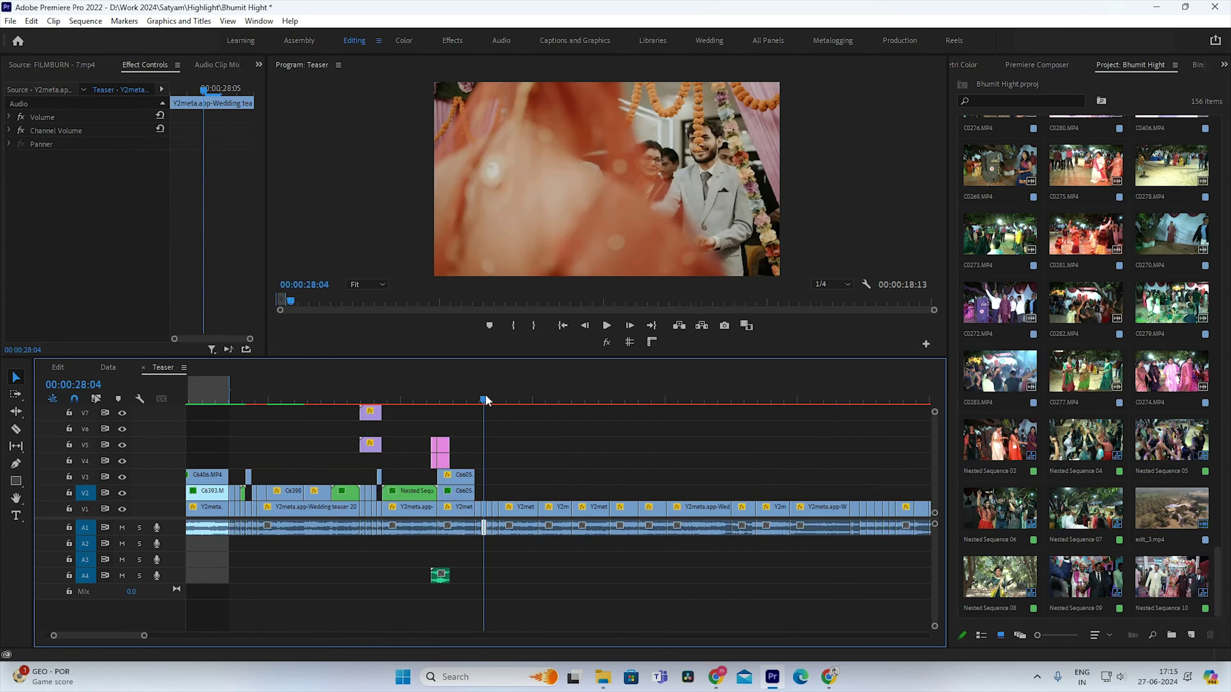
{"action": "key", "text": "equal"}
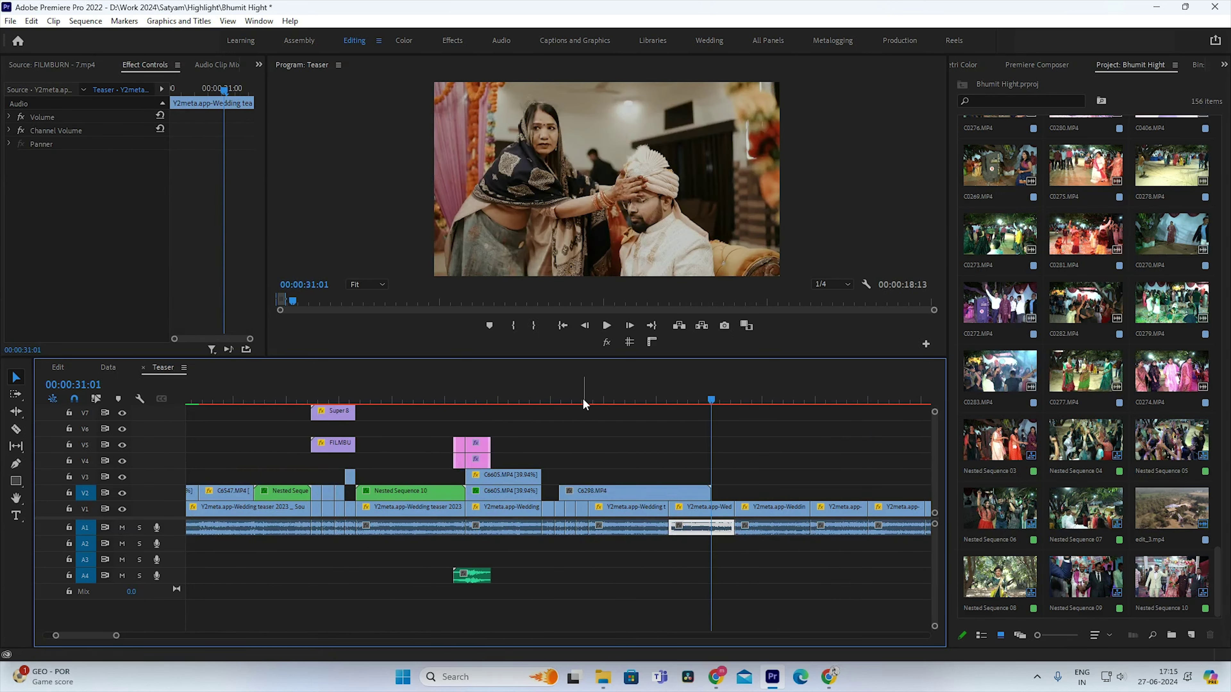
{"action": "mouse_move", "coordinate": [583, 402]}
{"action": "left_mouse_down"}
{"action": "mouse_move", "coordinate": [591, 492]}
{"action": "mouse_move", "coordinate": [633, 492]}
{"action": "left_mouse_up"}
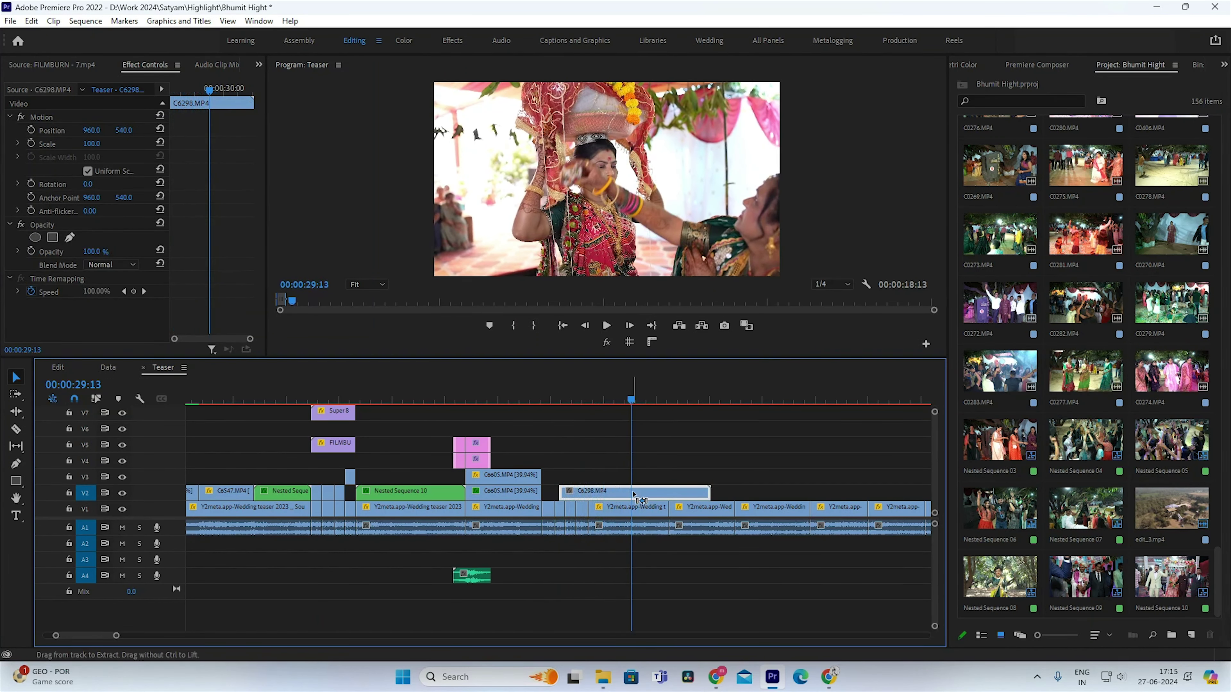
{"action": "key", "text": "ctrl+alt+q"}
{"action": "left_click_drag", "start_coordinate": [653, 495], "coordinate": [567, 494]}
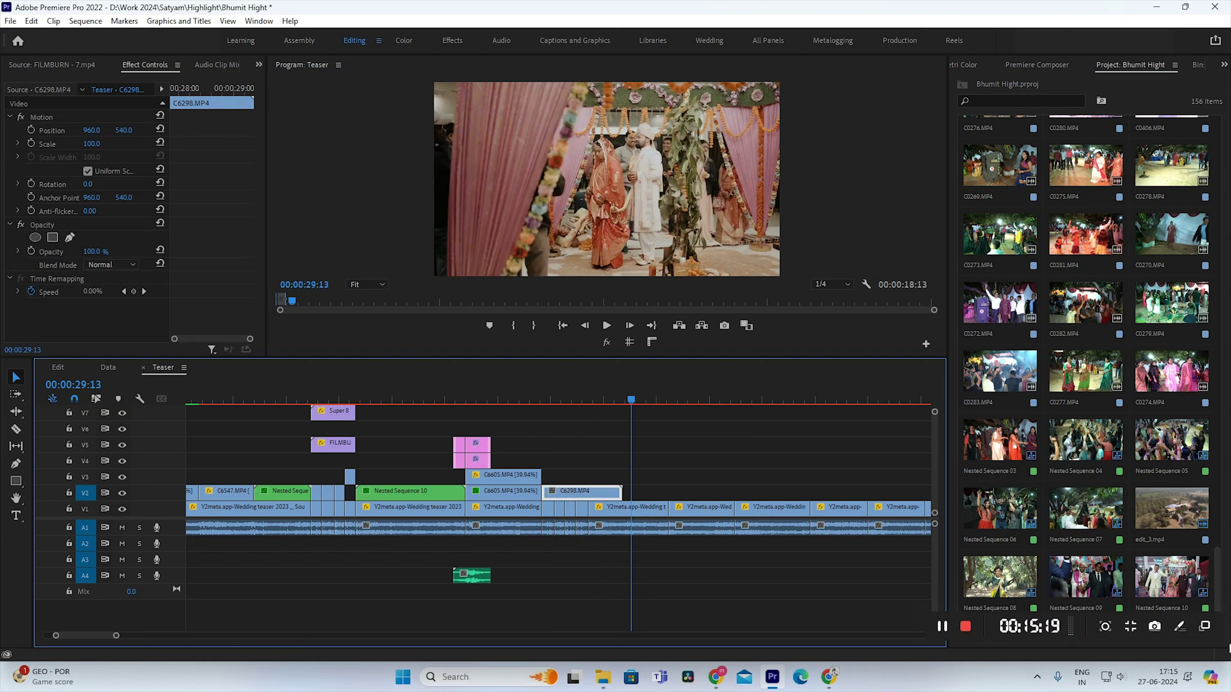
Step: Preview the new cut from C6605 into C6298 around 27:21
{"action": "left_click", "coordinate": [544, 400]}
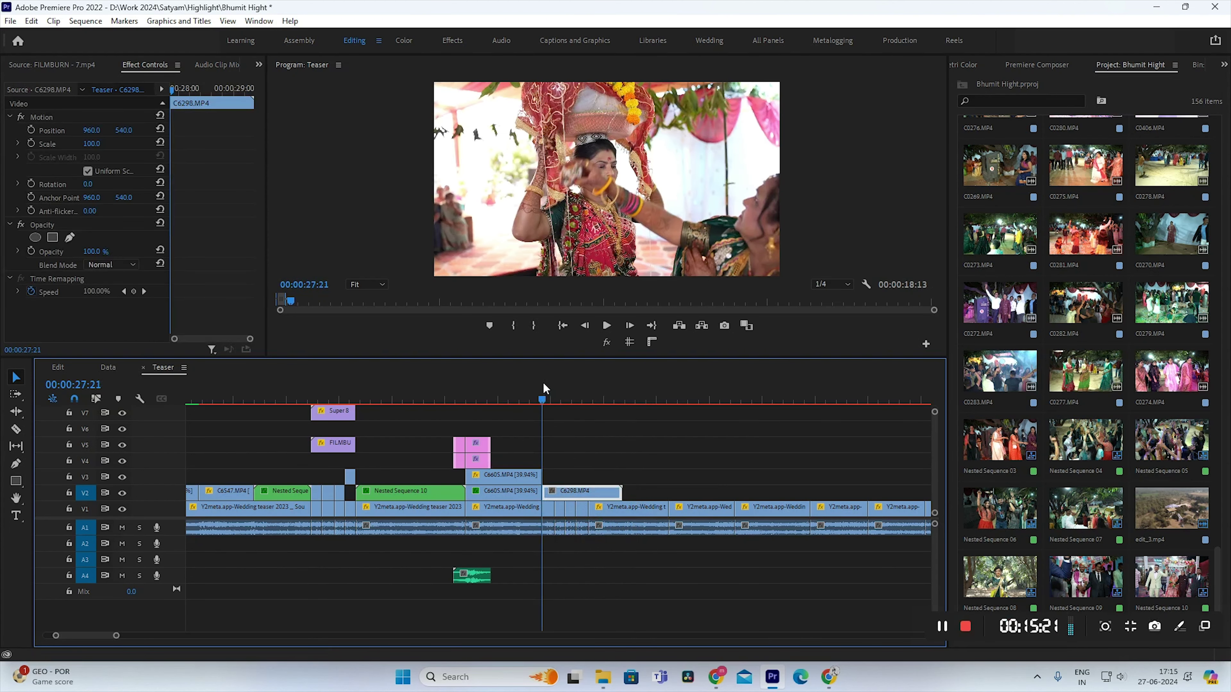
{"action": "key", "text": "minus"}
{"action": "key", "text": "minus"}
{"action": "key", "text": "equal"}
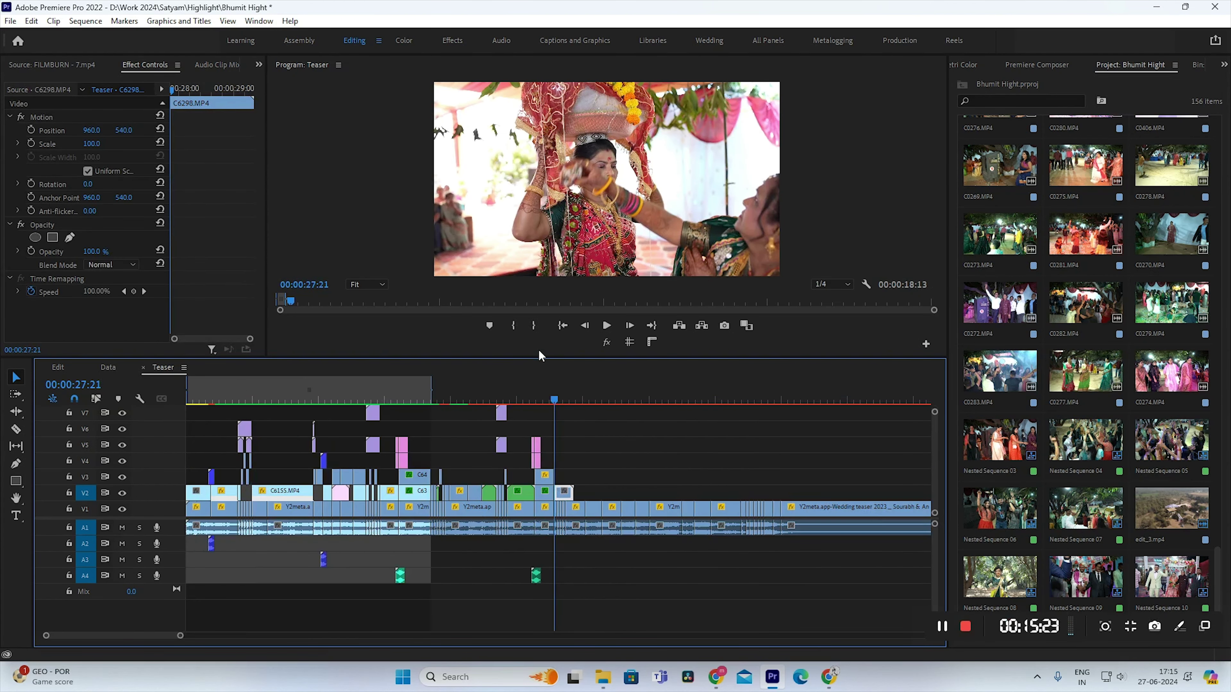
{"action": "key", "text": "equal"}
{"action": "key", "text": "equal"}
{"action": "key", "text": "equal"}
{"action": "key", "text": "equal"}
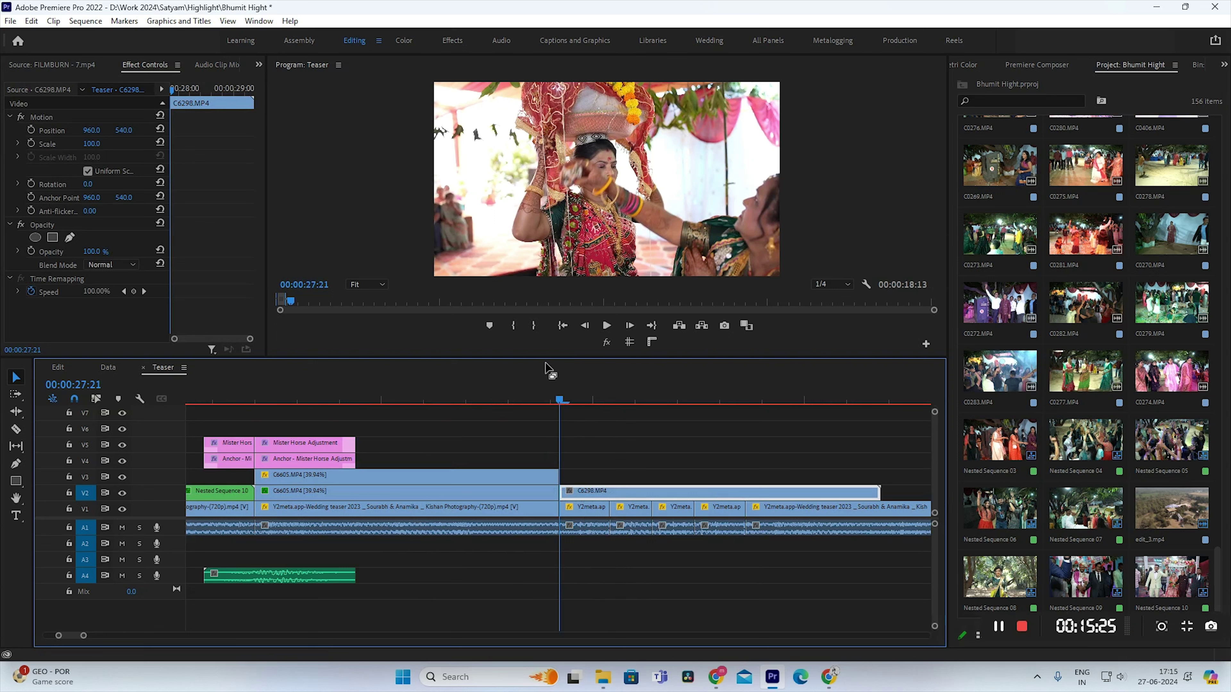
{"action": "left_click", "coordinate": [515, 393]}
{"action": "key", "text": "minus"}
{"action": "key", "text": "minus"}
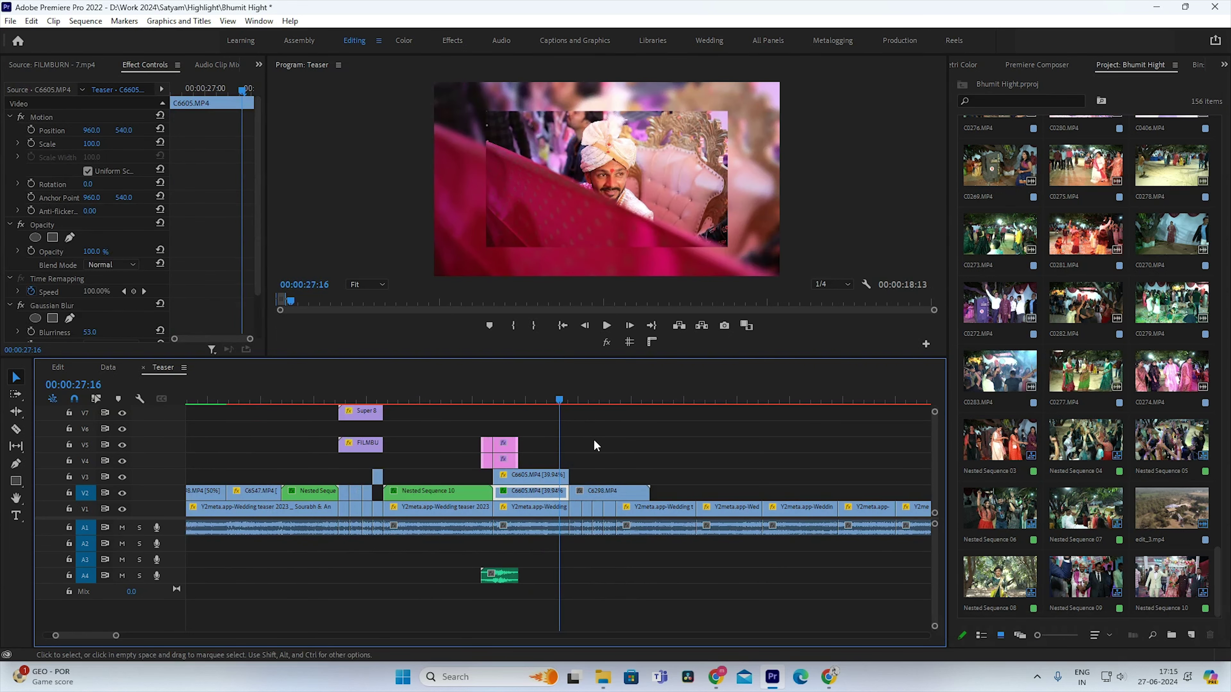
{"action": "key", "text": "equal"}
{"action": "left_click", "coordinate": [598, 443]}
{"action": "key", "text": "space"}
Step: Shorten C6298 from its end to 00:00:28:02
{"action": "left_click", "coordinate": [607, 492]}
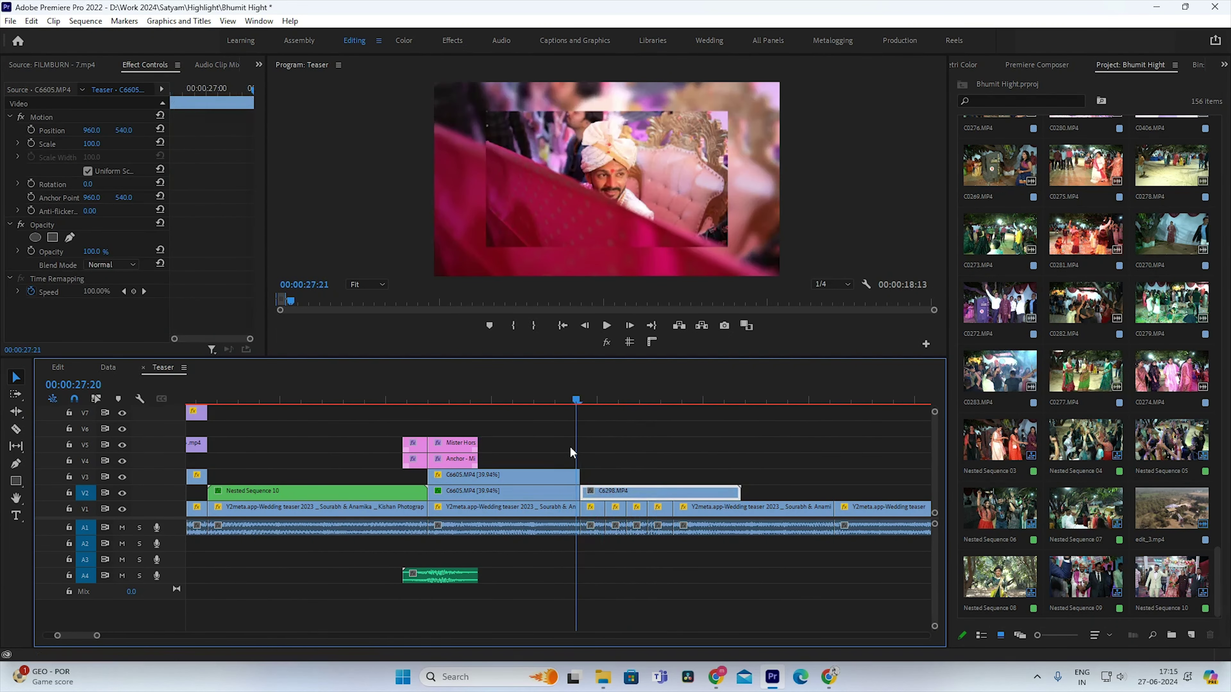
{"action": "key", "text": "space"}
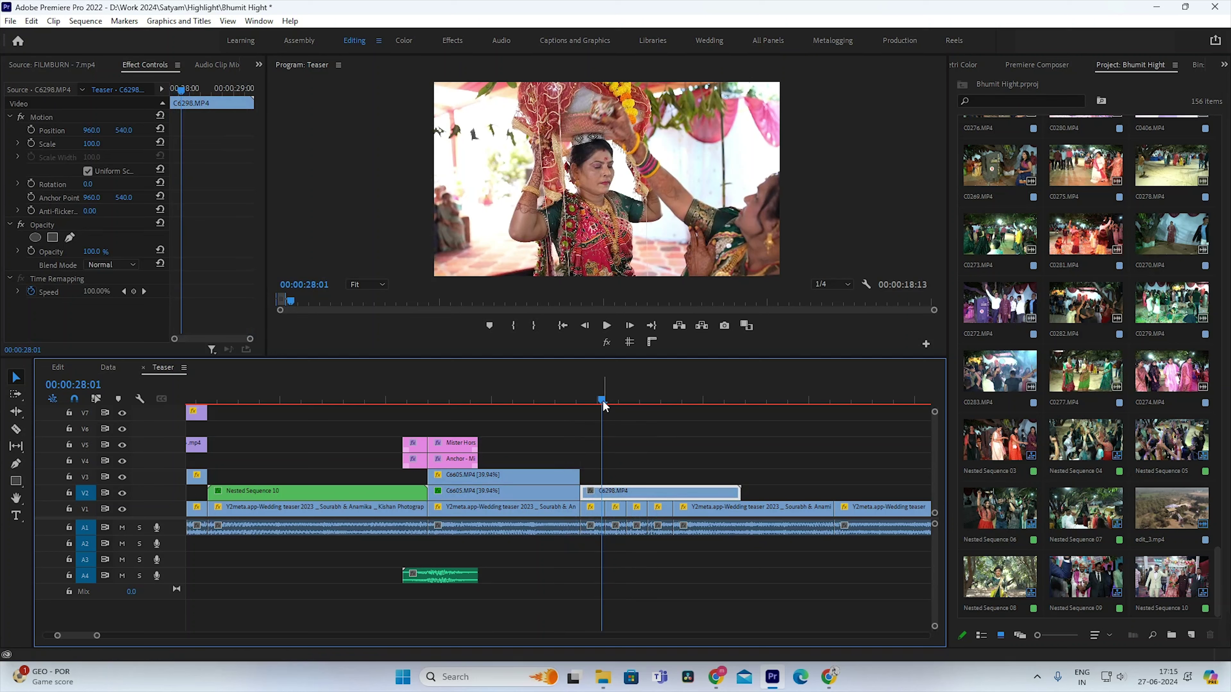
{"action": "left_click", "coordinate": [605, 400]}
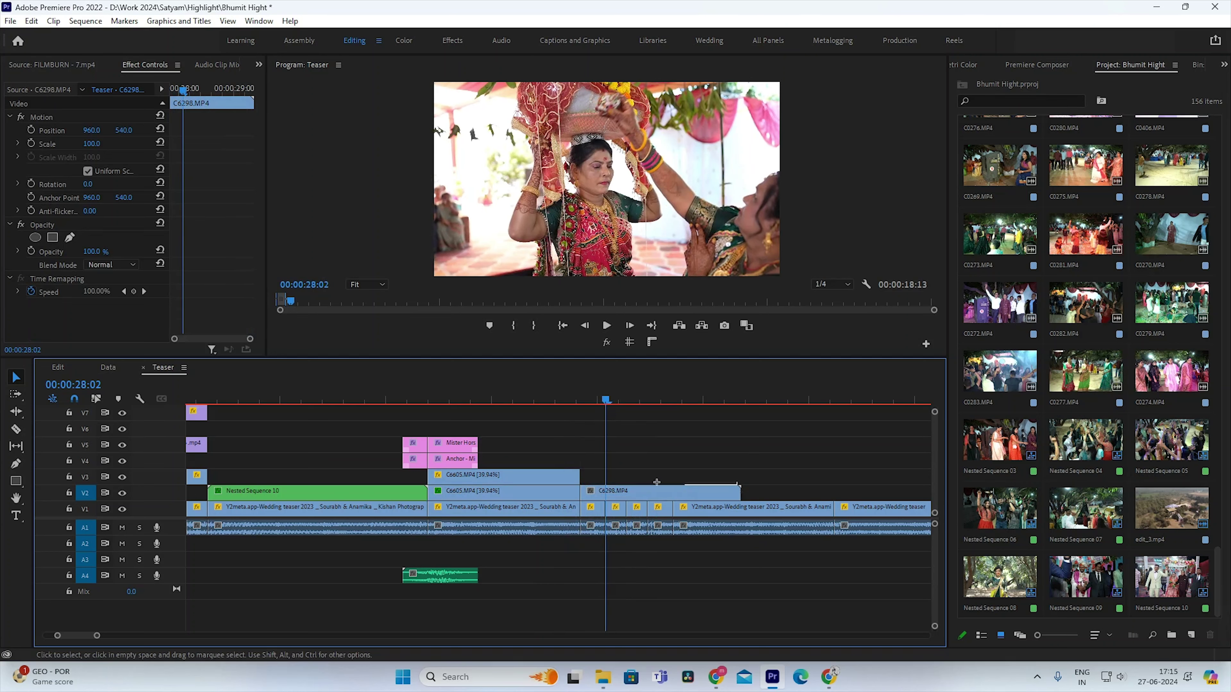
{"action": "left_click_drag", "start_coordinate": [738, 491], "coordinate": [604, 499]}
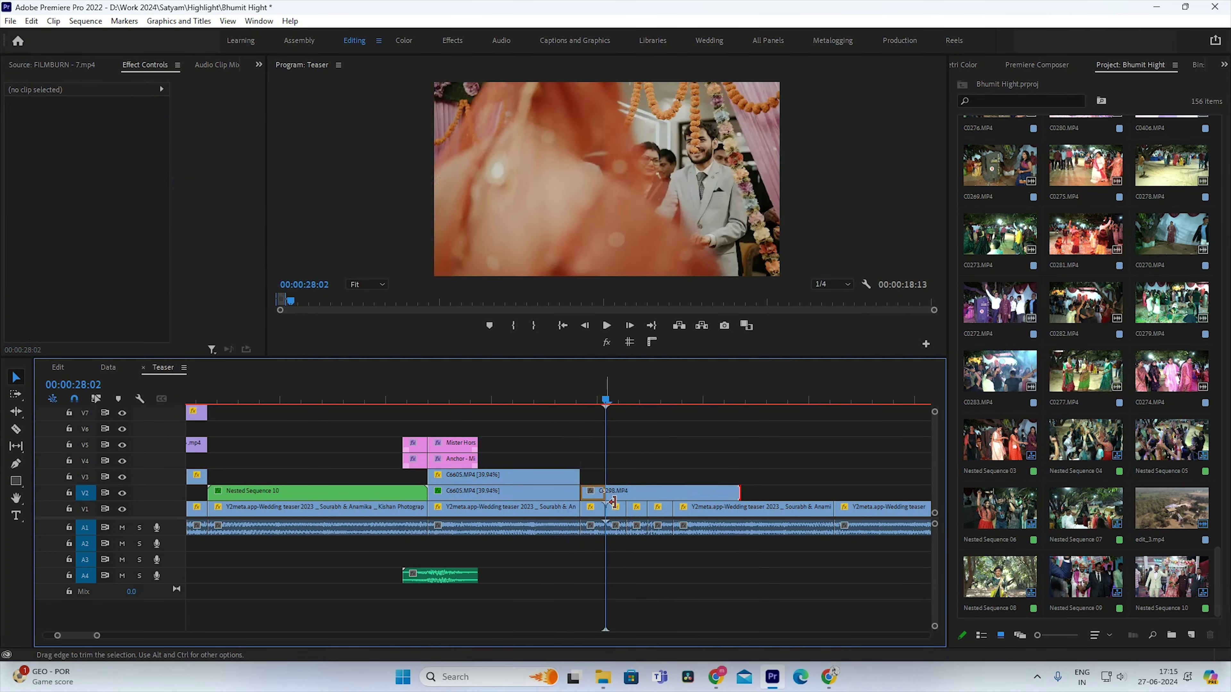
{"action": "left_click", "coordinate": [595, 393]}
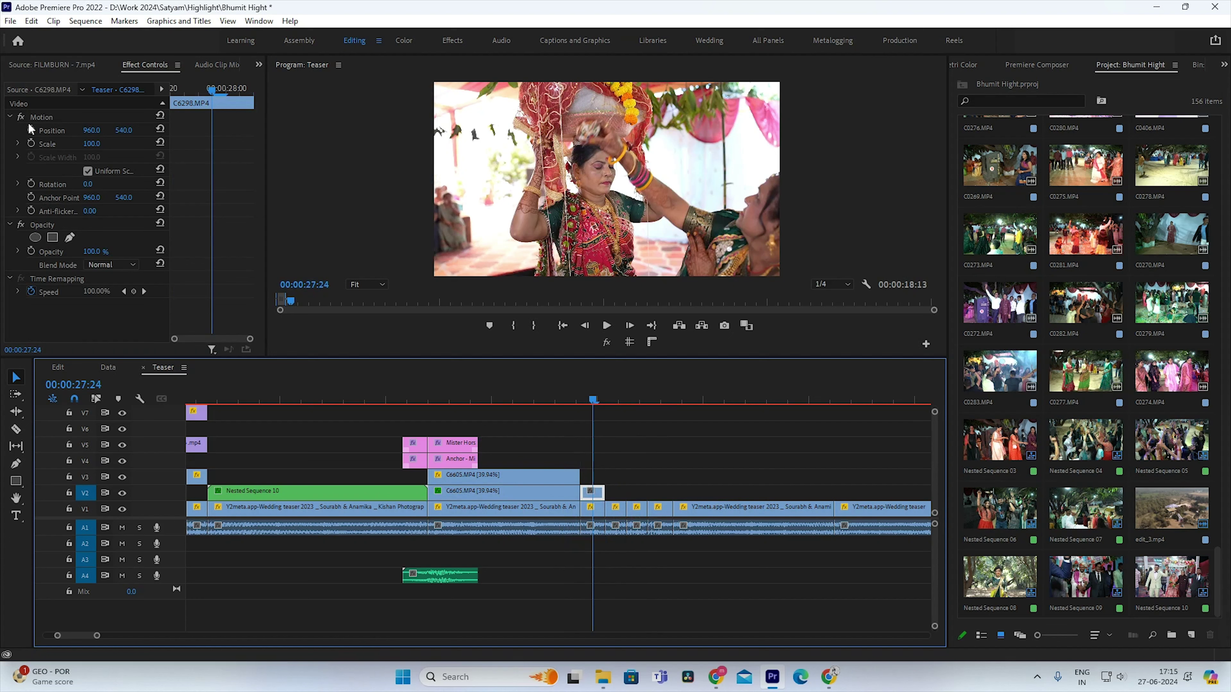
Step: Add Scale keyframes to C6298 and give one Ease In/Ease Out interpolation
{"action": "left_click", "coordinate": [32, 144]}
{"action": "left_click_drag", "start_coordinate": [214, 144], "coordinate": [114, 147]}
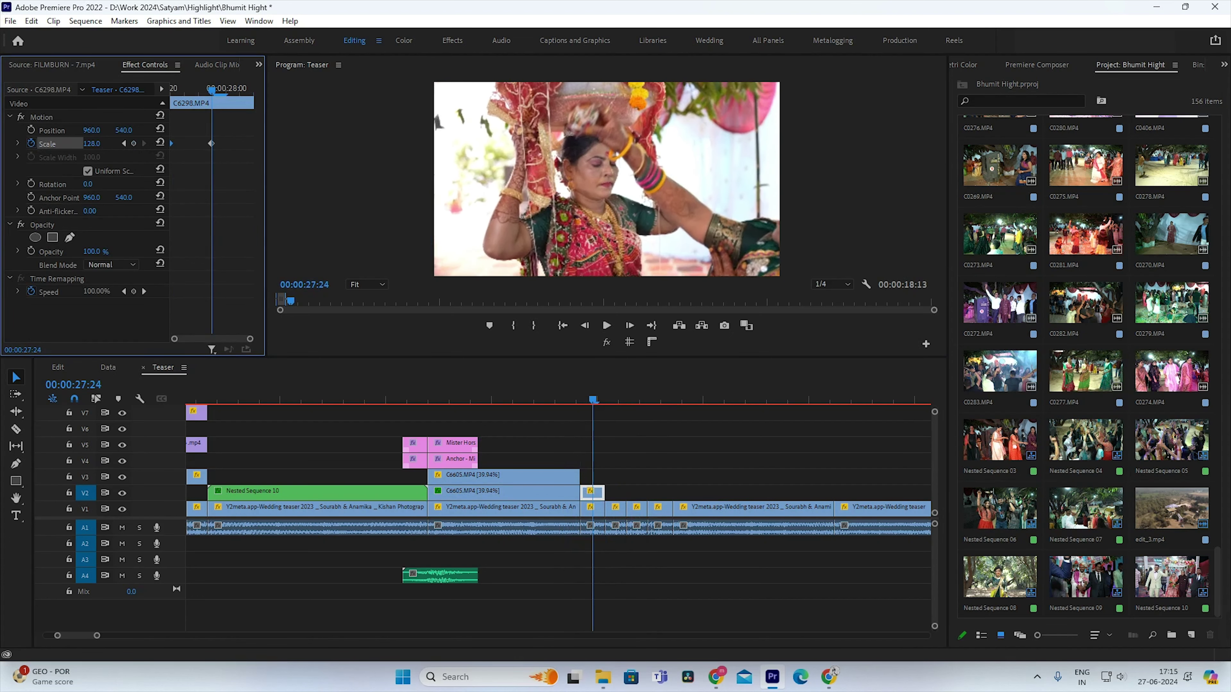
{"action": "right_click", "coordinate": [214, 147]}
{"action": "left_click", "coordinate": [266, 320]}
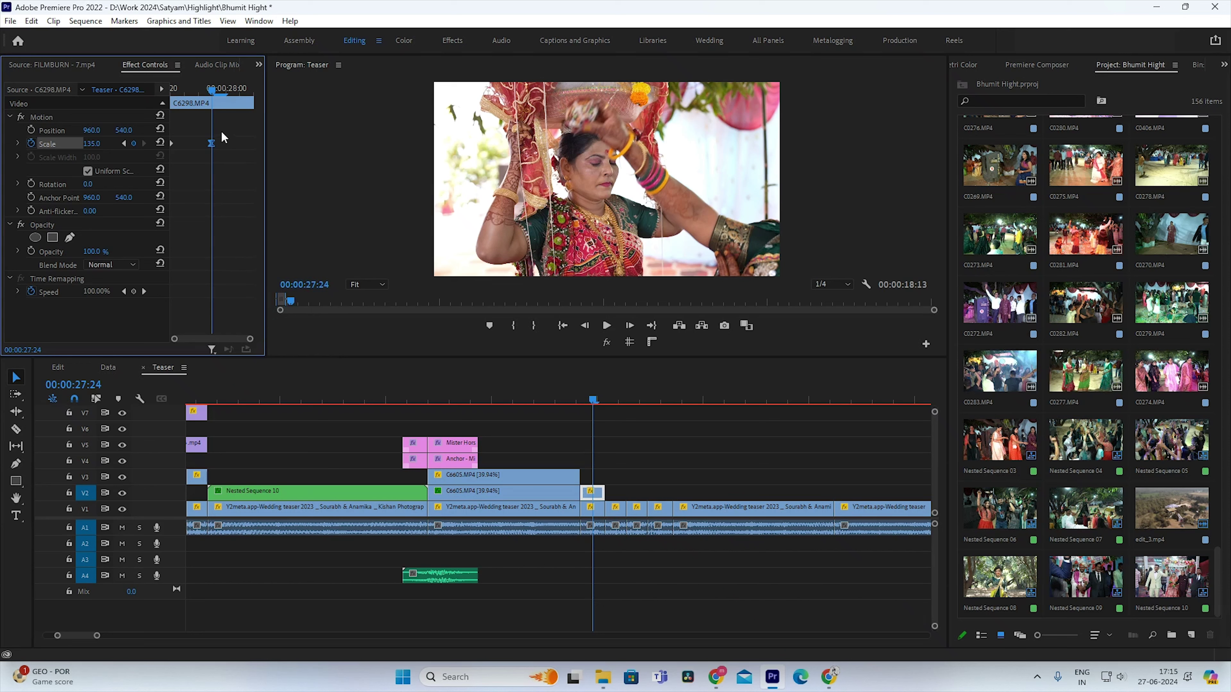
Step: Move the end keyframe later, ease the first keyframe, and preview the 135-to-122.3 zoom
{"action": "left_click_drag", "start_coordinate": [214, 144], "coordinate": [252, 144]}
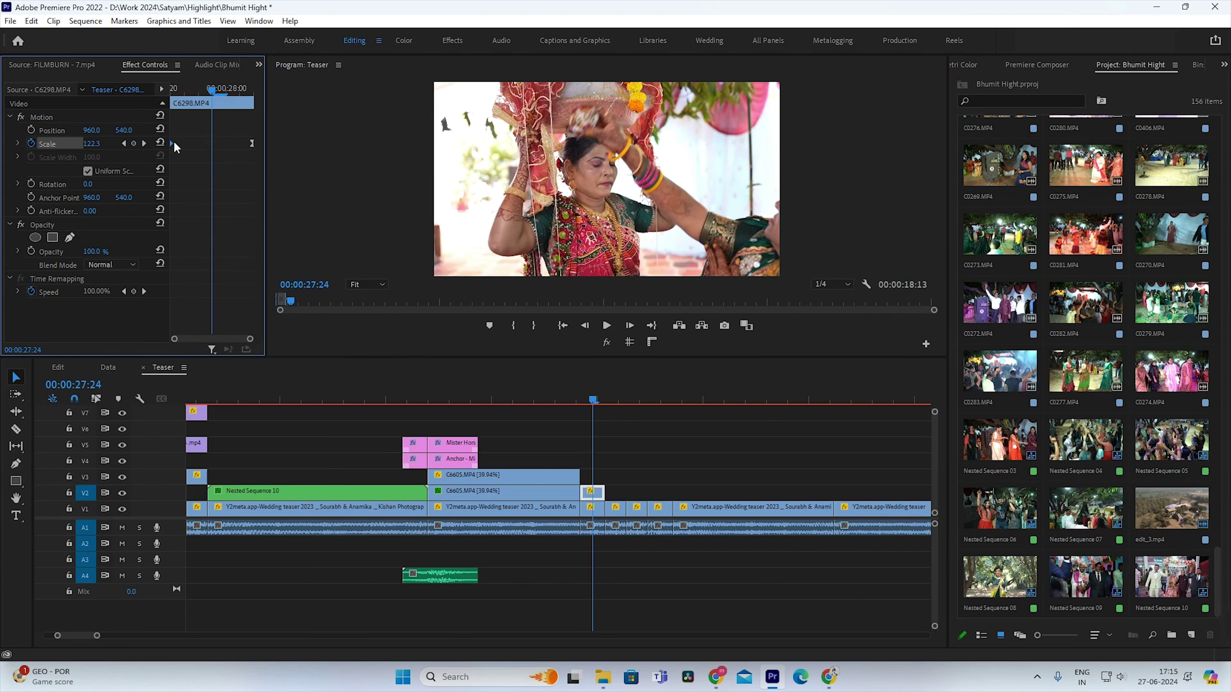
{"action": "right_click", "coordinate": [173, 142]}
{"action": "left_click", "coordinate": [204, 344]}
{"action": "left_click", "coordinate": [529, 402]}
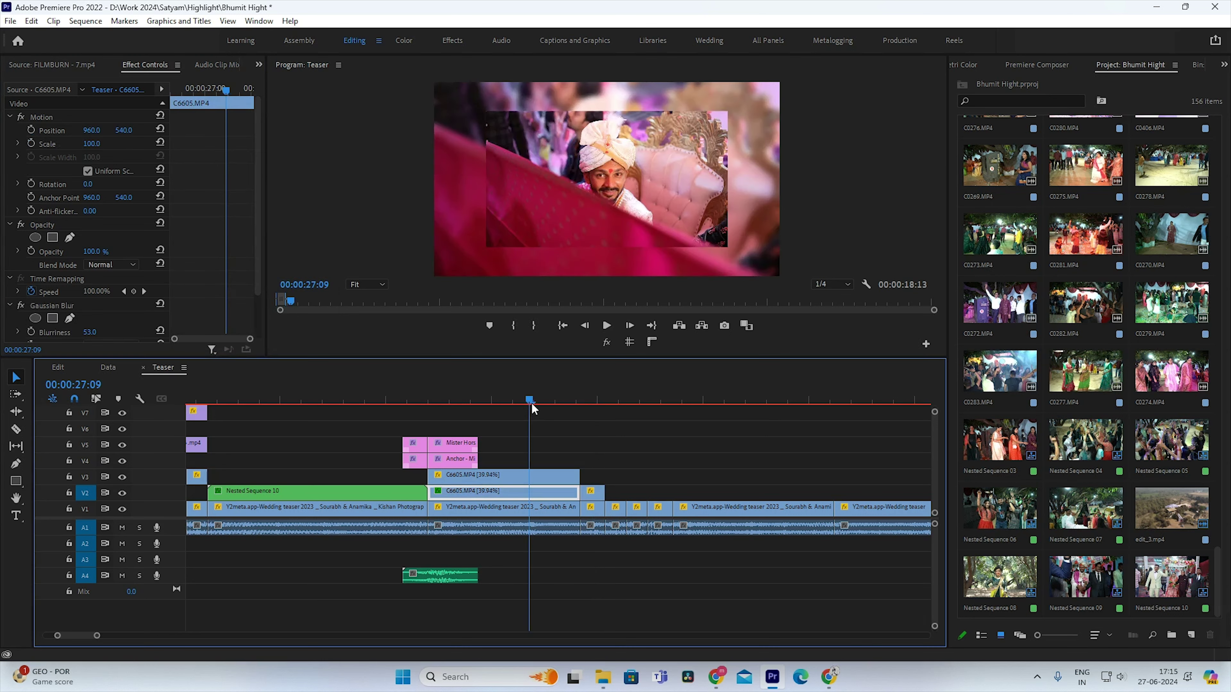
{"action": "key", "text": "space"}
{"action": "key", "text": "space"}
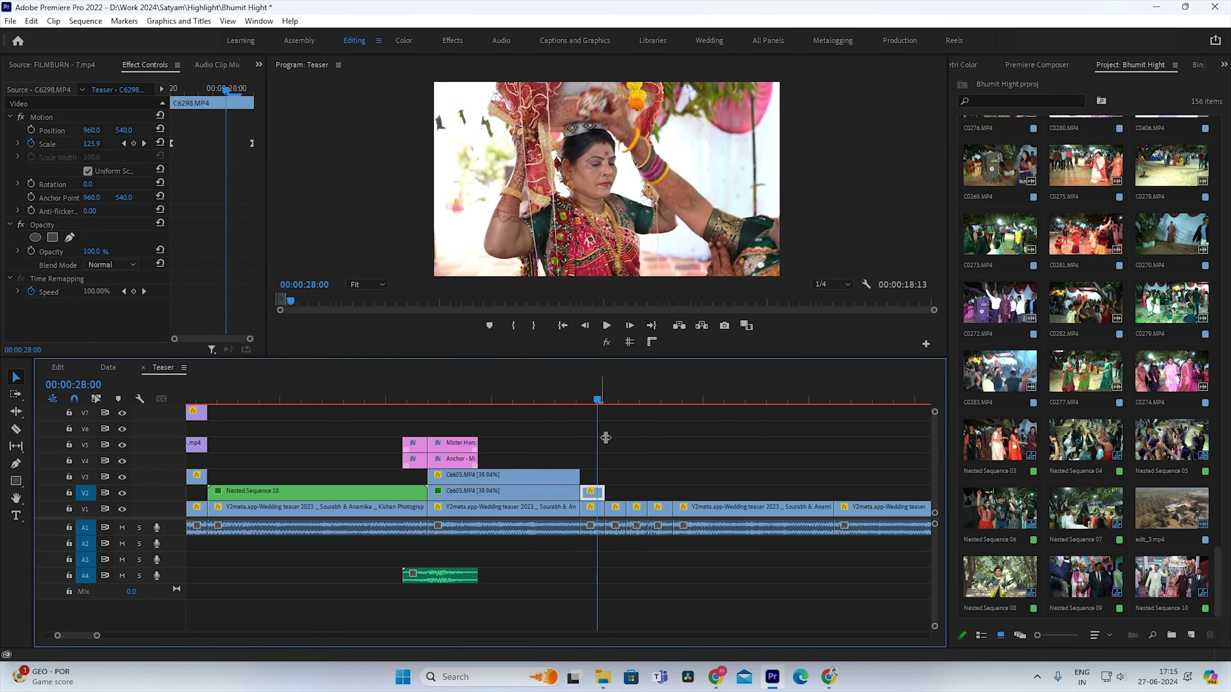
{"action": "scroll", "coordinate": [601, 427], "scroll_direction": "down", "scroll_amount": 8}
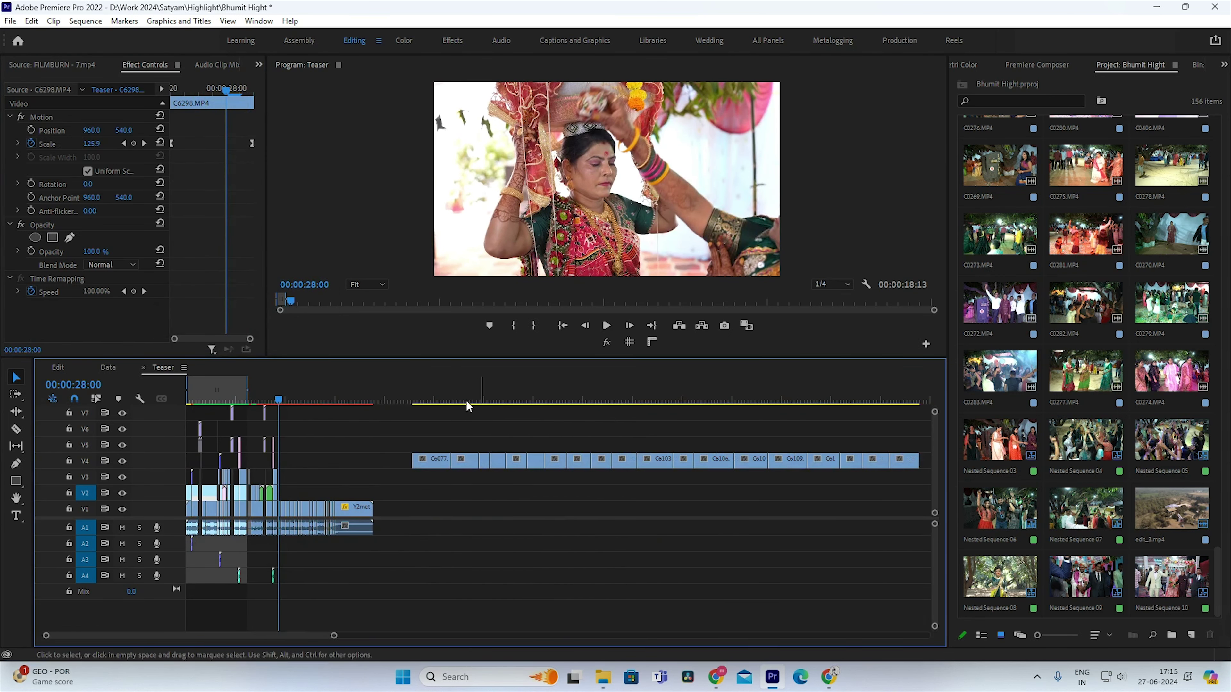
Step: Find the C6088 clip and move it earlier on V4
{"action": "left_click", "coordinate": [440, 400]}
{"action": "scroll", "coordinate": [546, 395], "scroll_direction": "up", "scroll_amount": 2}
{"action": "mouse_move", "coordinate": [611, 387]}
{"action": "left_mouse_down"}
{"action": "mouse_move", "coordinate": [804, 429]}
{"action": "mouse_move", "coordinate": [751, 459]}
{"action": "mouse_move", "coordinate": [257, 468]}
{"action": "left_mouse_up"}
{"action": "left_click", "coordinate": [261, 387]}
{"action": "key", "text": "="}
{"action": "key", "text": "="}
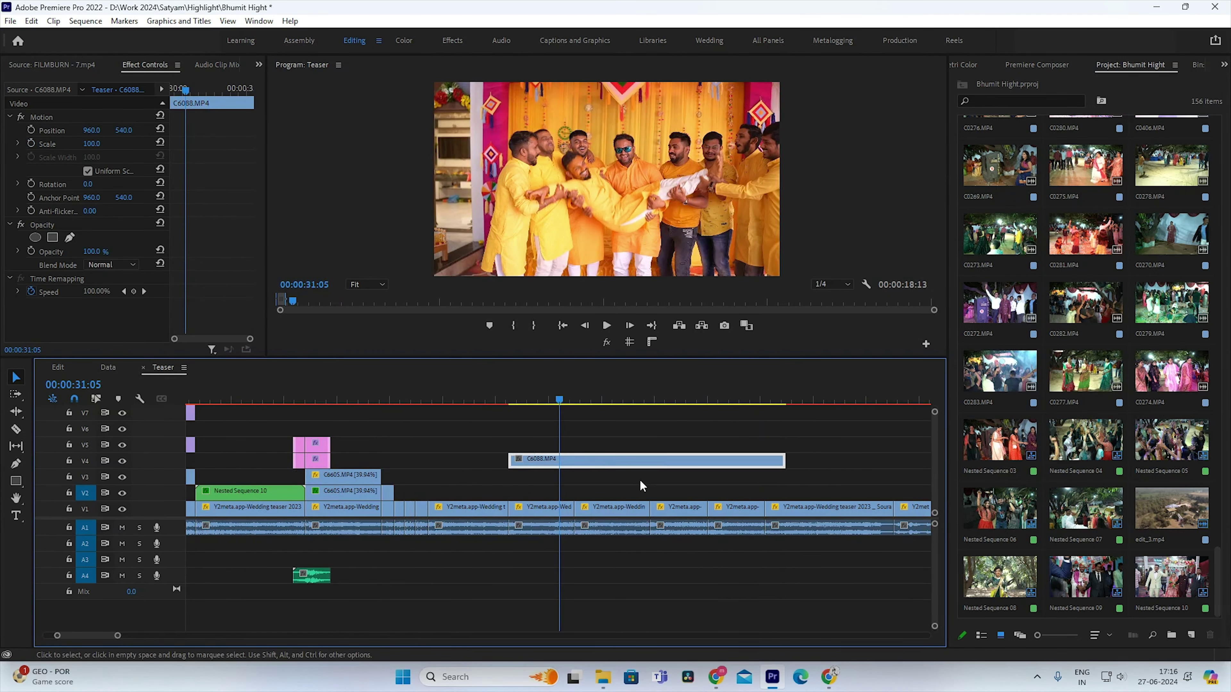
{"action": "left_click_drag", "start_coordinate": [596, 461], "coordinate": [508, 447]}
{"action": "key", "text": "space"}
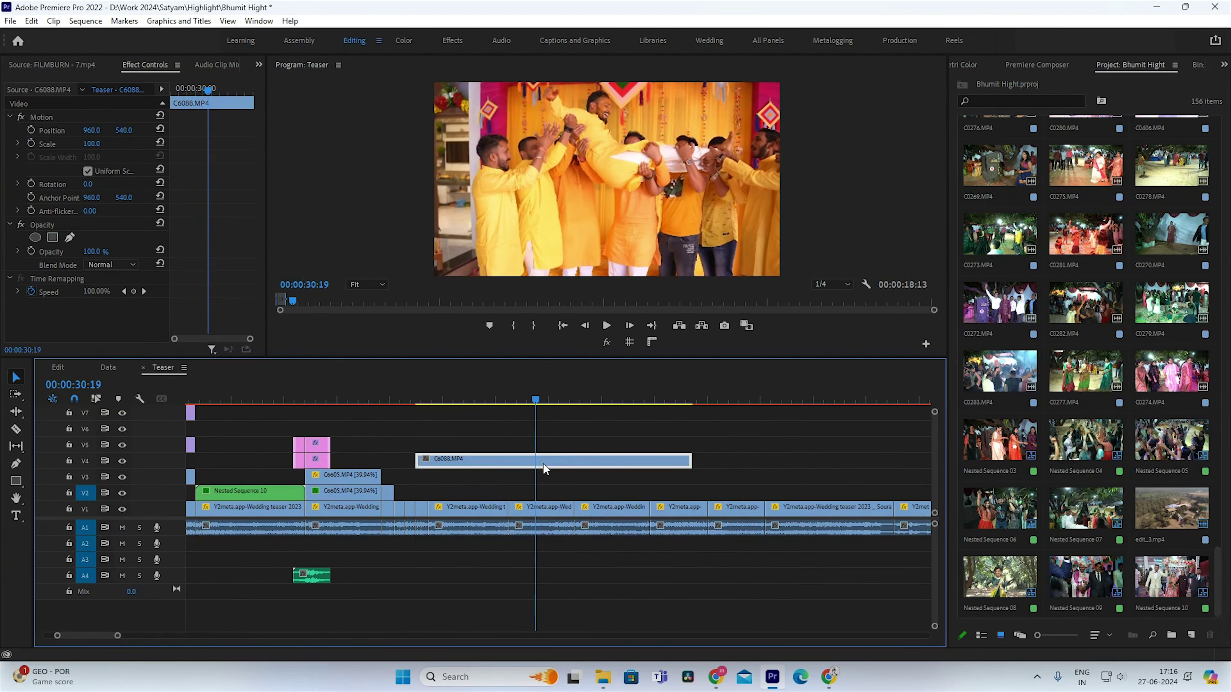
{"action": "key", "text": "space"}
Step: Set C6088's speed to 400%
{"action": "key", "text": "ctrl+r"}
{"action": "type", "text": "4"}
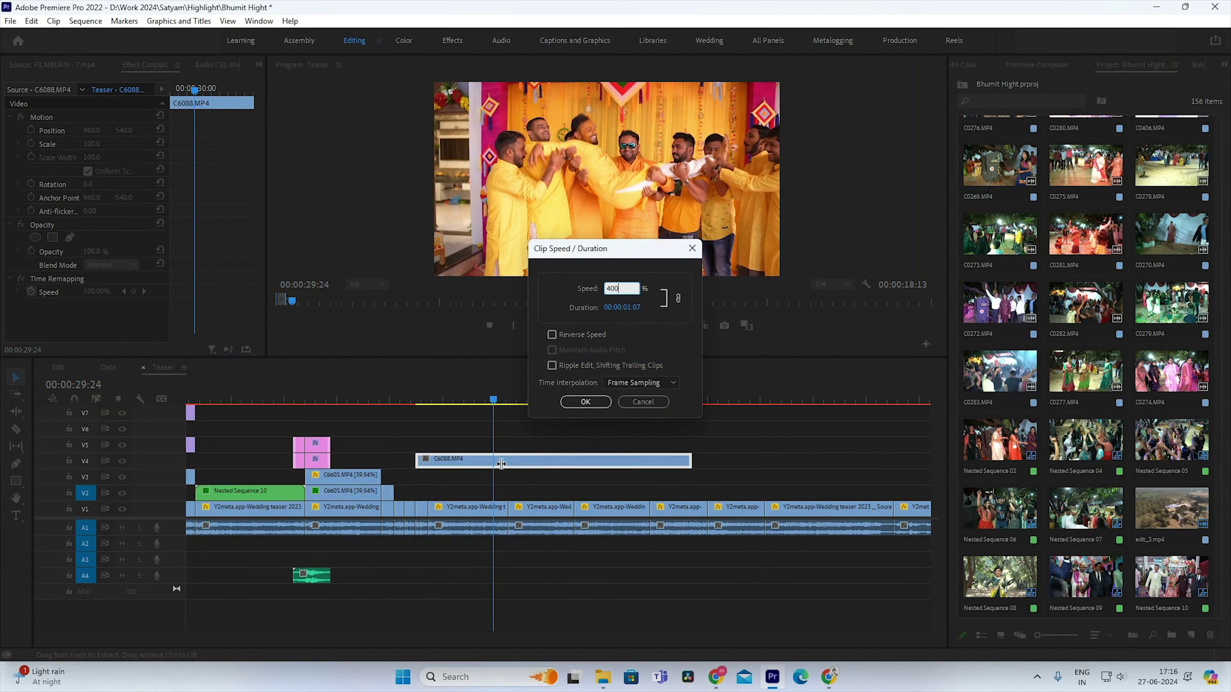
{"action": "key", "text": "Return"}
{"action": "left_click", "coordinate": [438, 398]}
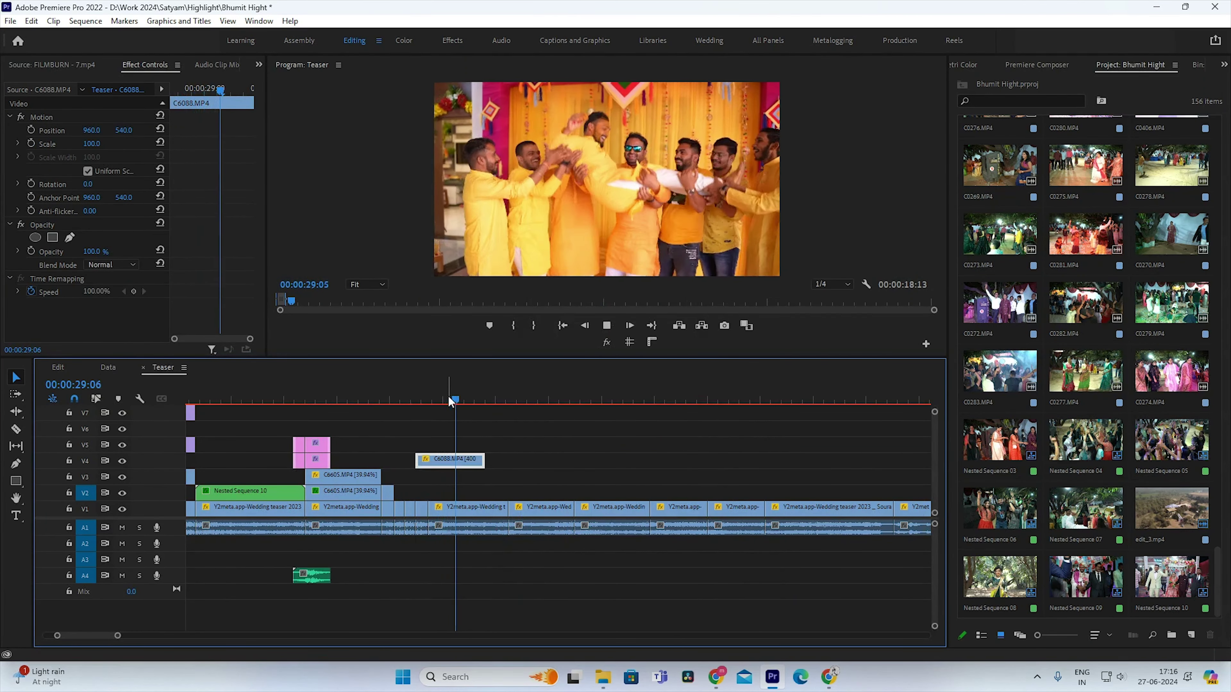
{"action": "left_click", "coordinate": [422, 400]}
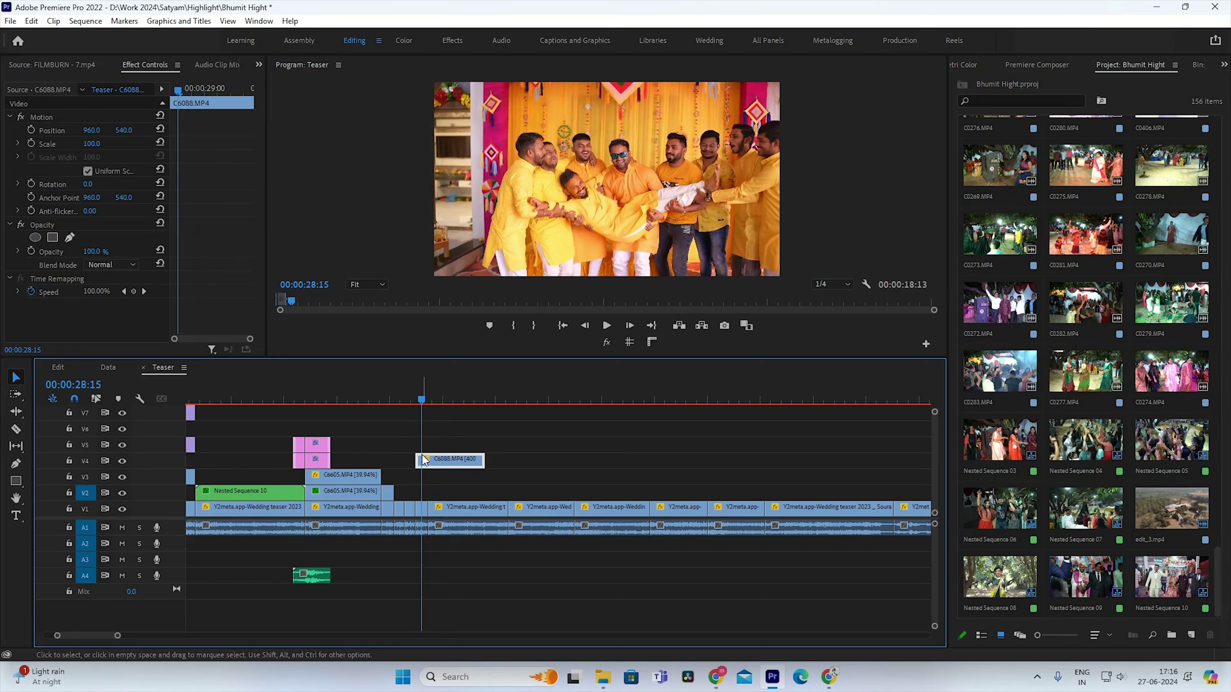
Step: Slide C6088 to start where C6298 ends and preview from 28:00
{"action": "key", "text": "equal"}
{"action": "key", "text": "equal"}
{"action": "left_click_drag", "start_coordinate": [551, 463], "coordinate": [466, 464]}
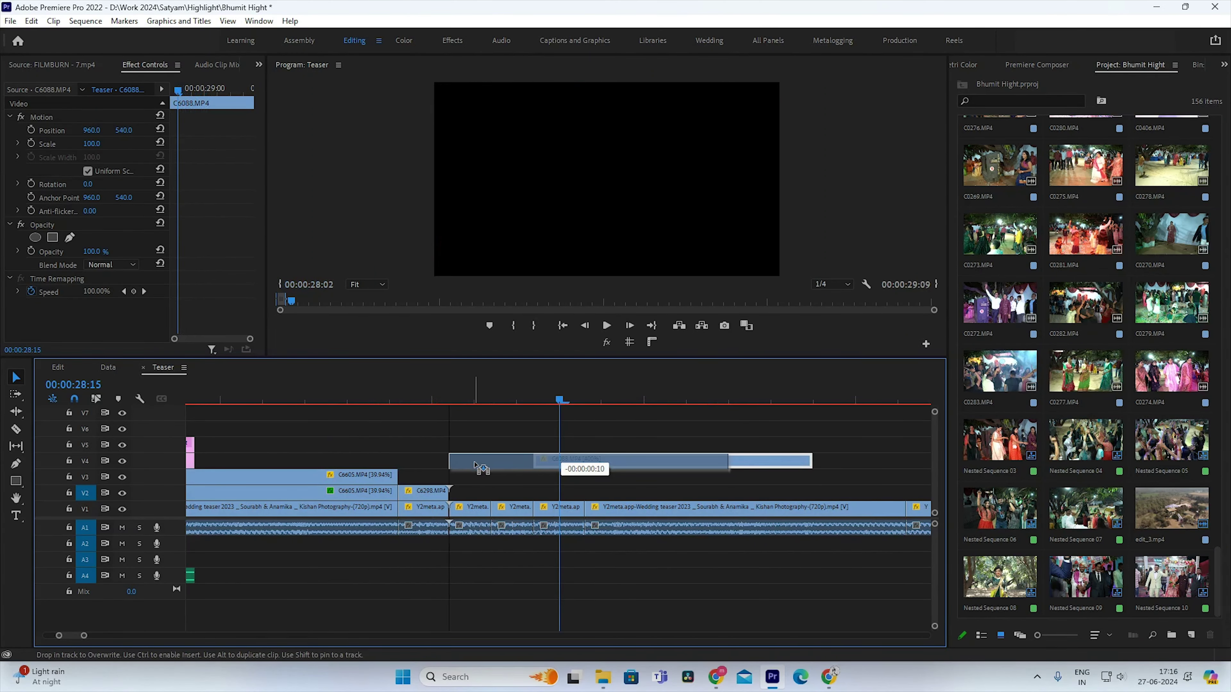
{"action": "left_click", "coordinate": [431, 399]}
{"action": "key", "text": "space"}
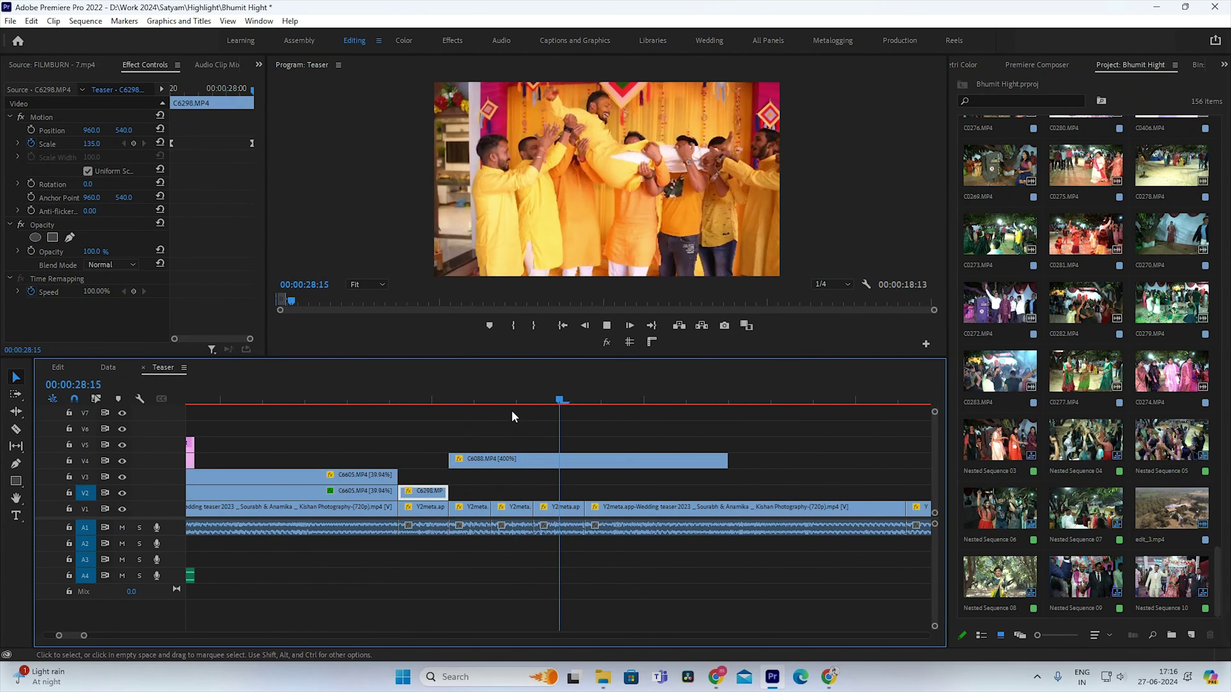
{"action": "key", "text": "space"}
{"action": "key", "text": "space"}
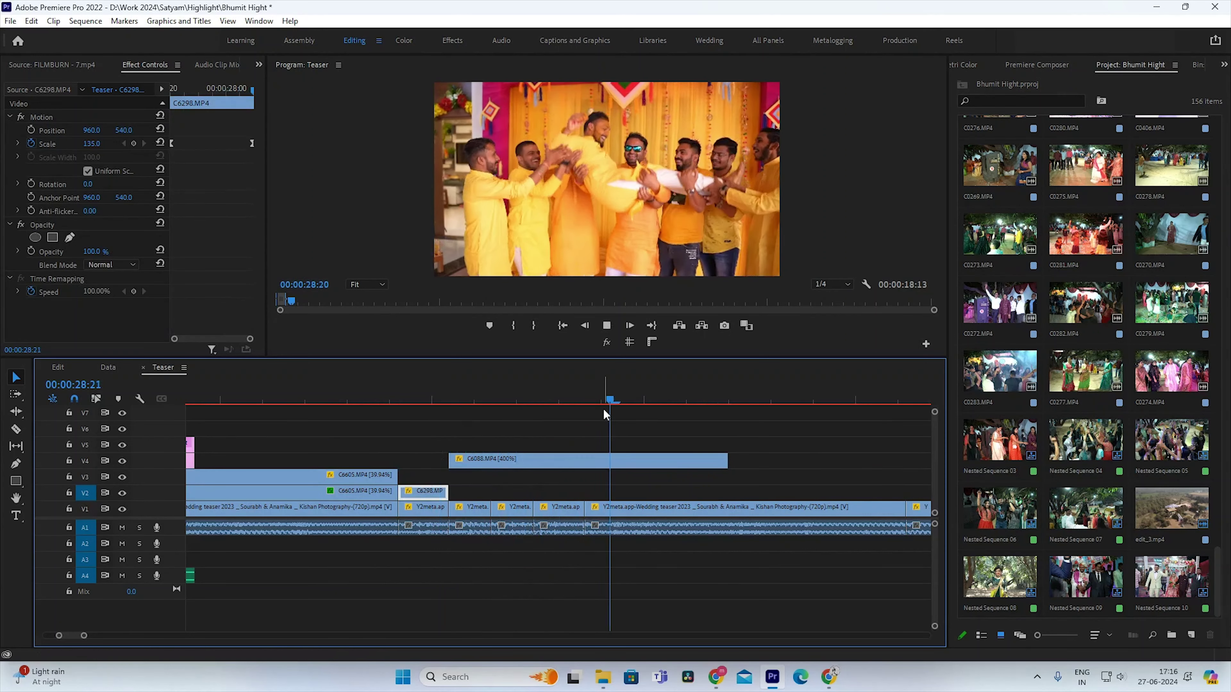
Step: Trim C6088's end to 00:00:28:18 and save the project
{"action": "key", "text": "Up"}
{"action": "left_click_drag", "start_coordinate": [727, 464], "coordinate": [583, 470]}
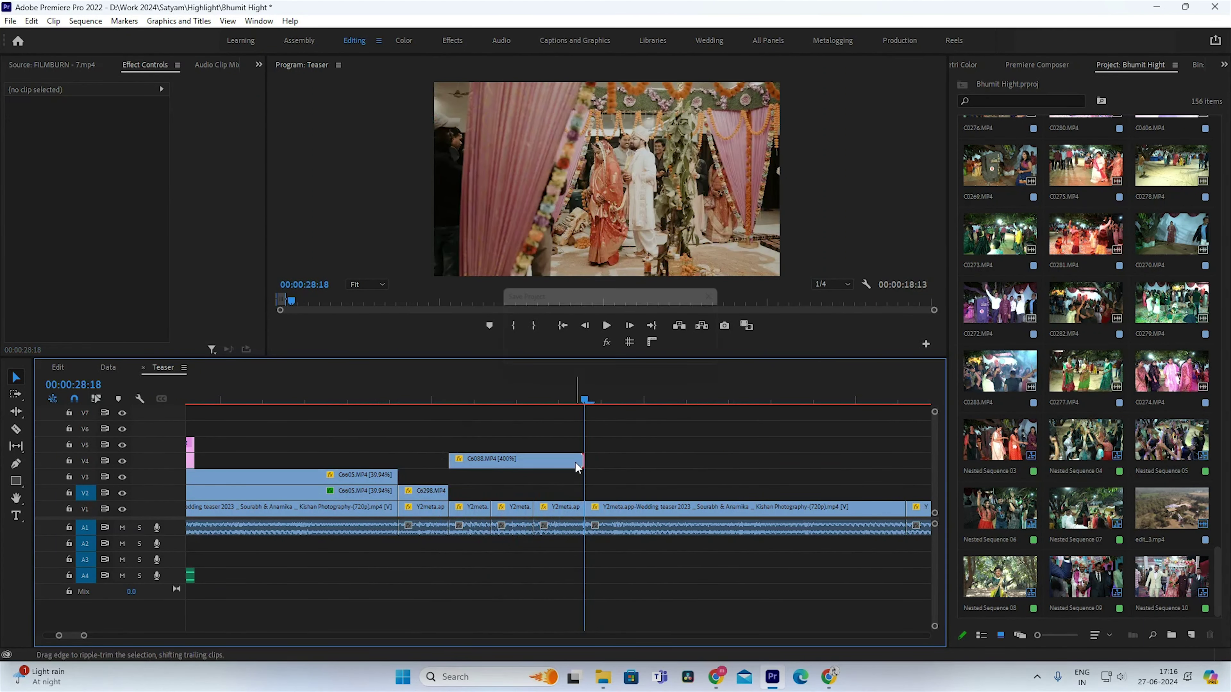
{"action": "key", "text": "ctrl+s"}
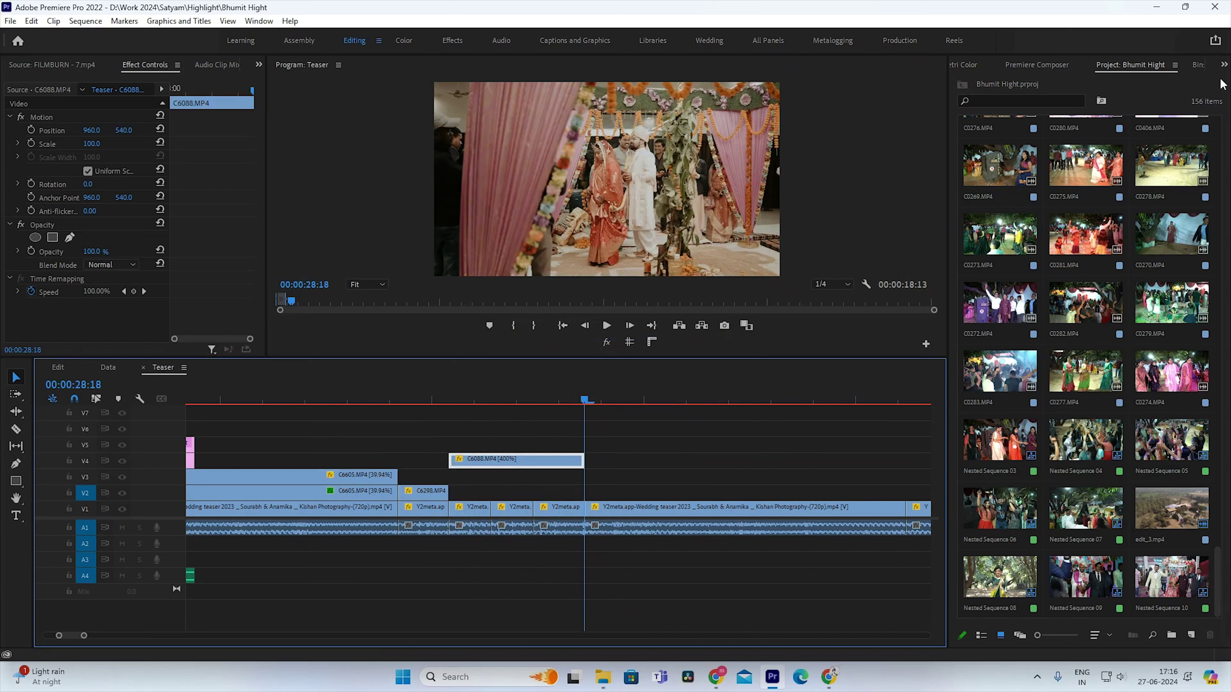
Step: Apply the Posterize Time effect to the C6088 clip on V4
{"action": "left_click", "coordinate": [1223, 65]}
{"action": "left_click", "coordinate": [1144, 87]}
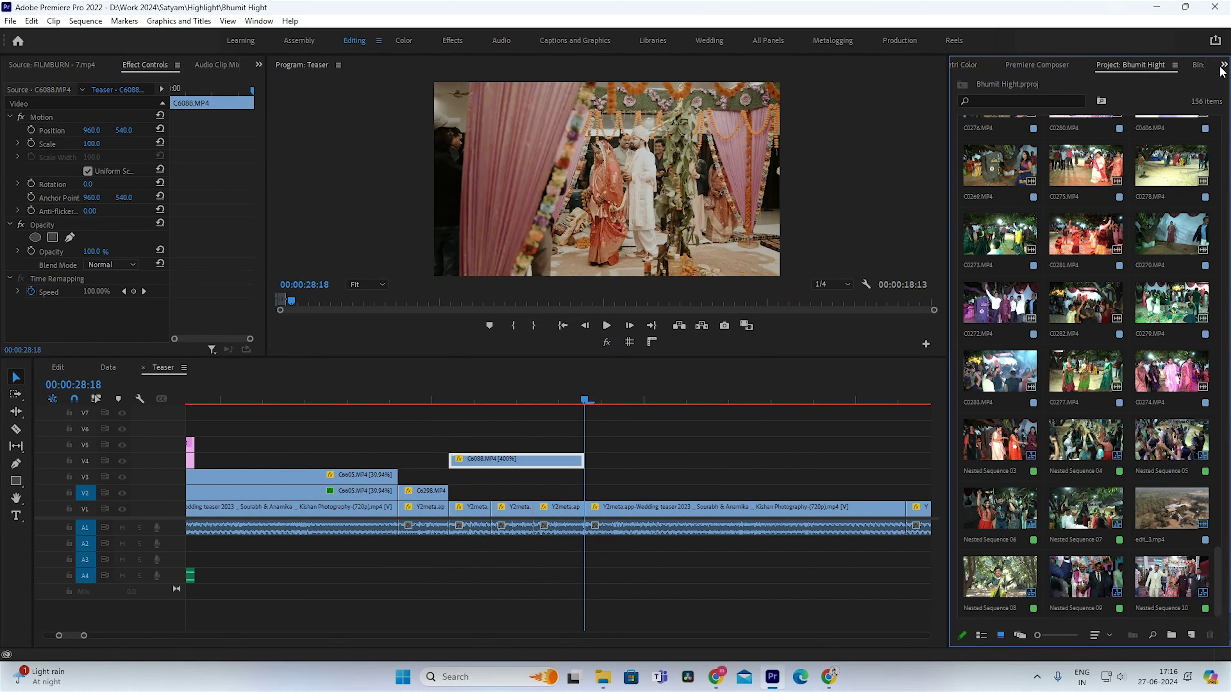
{"action": "left_click", "coordinate": [1223, 67]}
{"action": "left_click", "coordinate": [1128, 83]}
{"action": "left_click", "coordinate": [1019, 89]}
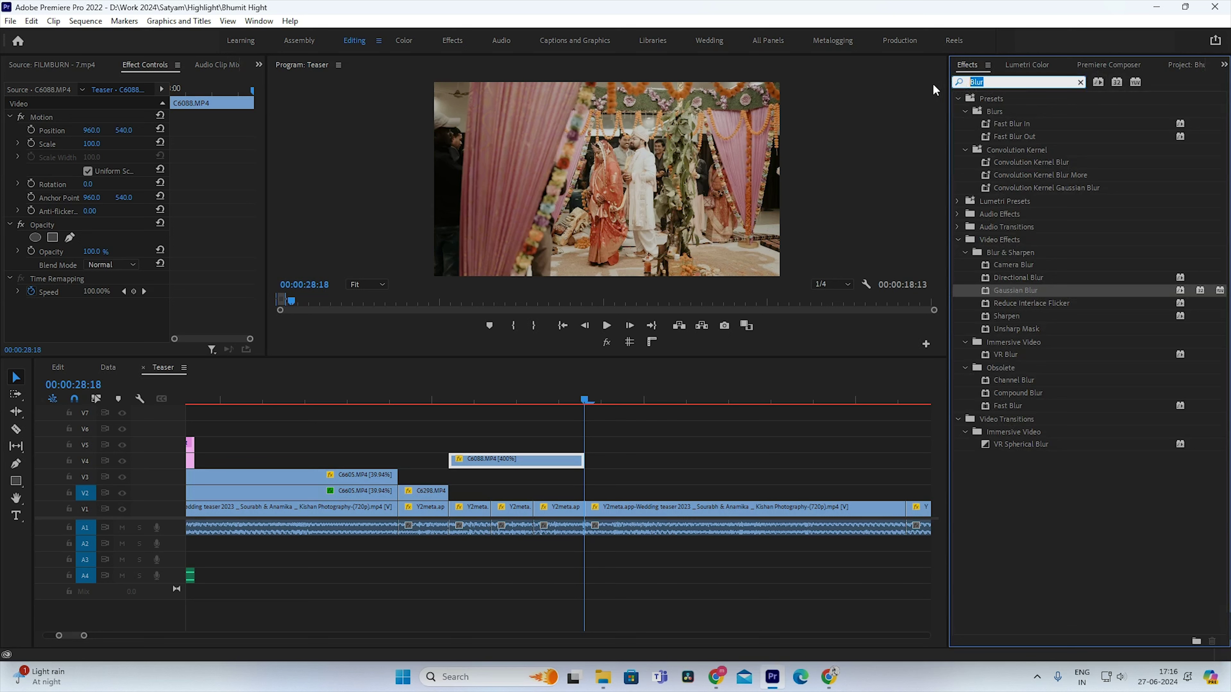
{"action": "type", "text": "Time"}
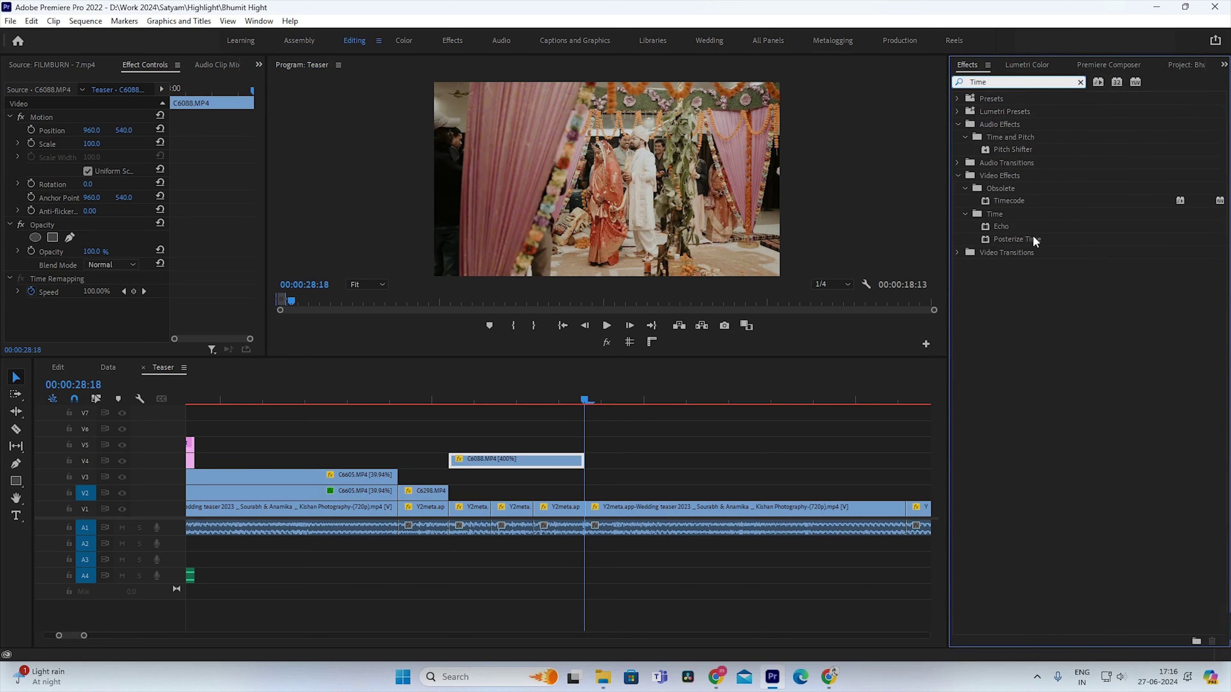
{"action": "left_click_drag", "start_coordinate": [1033, 238], "coordinate": [1004, 249]}
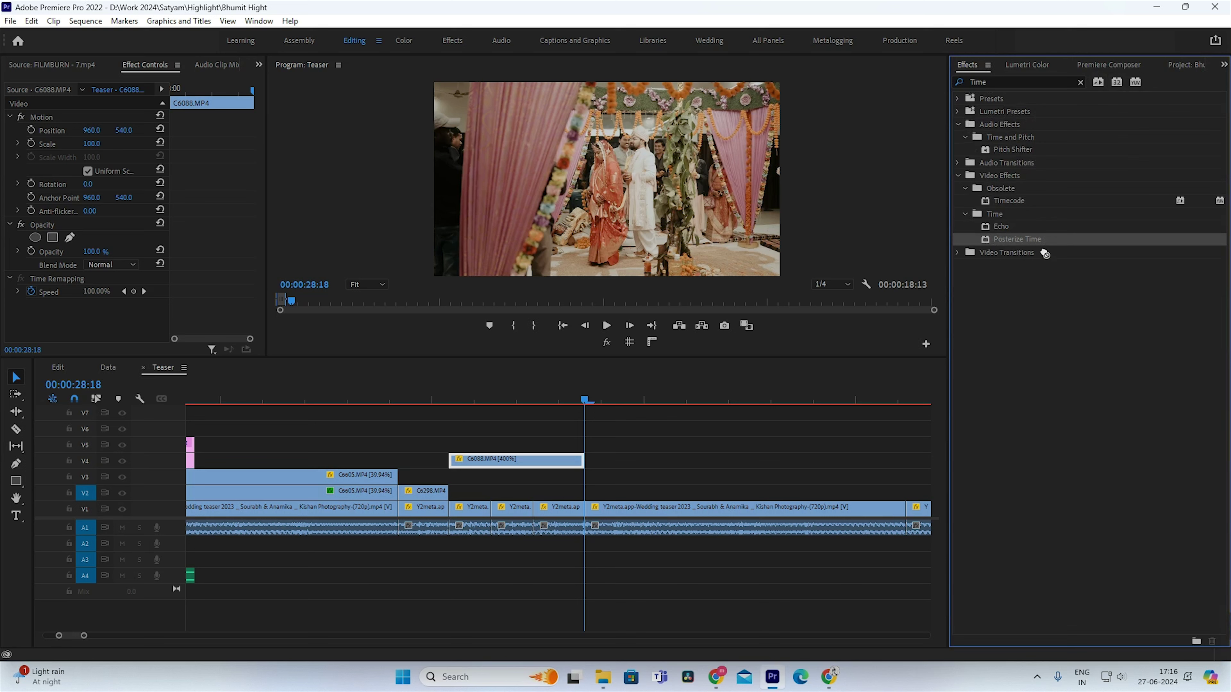
{"action": "left_click_drag", "start_coordinate": [529, 477], "coordinate": [516, 459]}
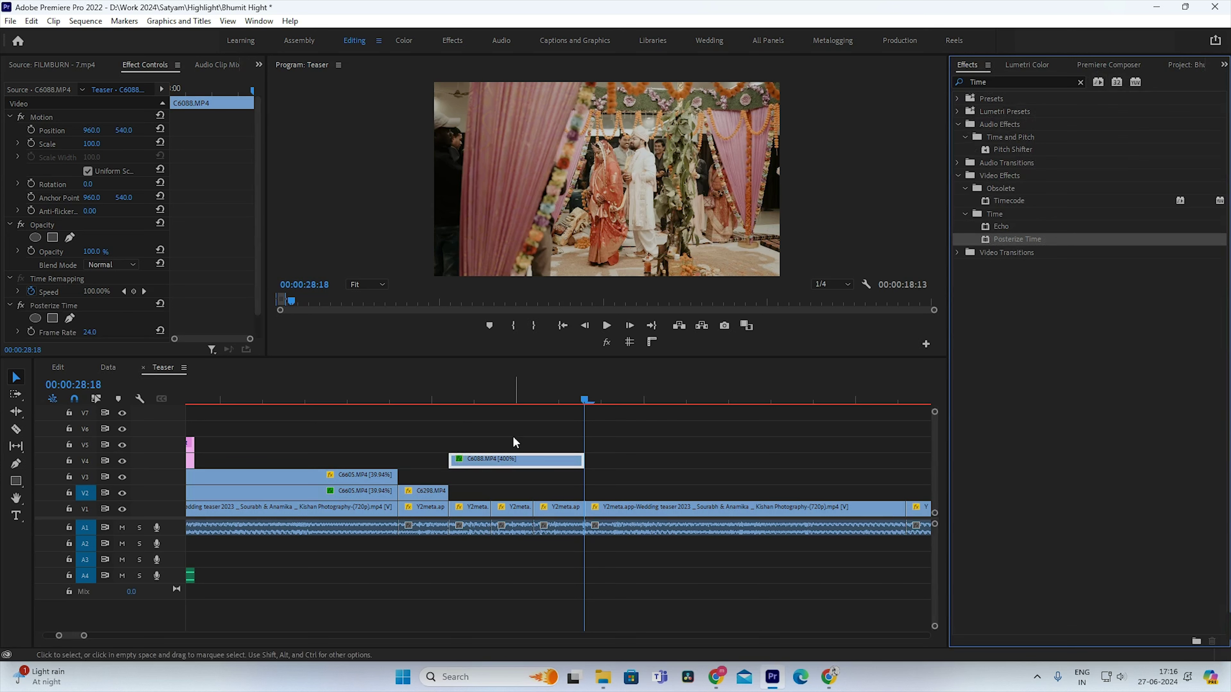
Step: Set Posterize Time's Frame Rate to 3
{"action": "left_click", "coordinate": [499, 400]}
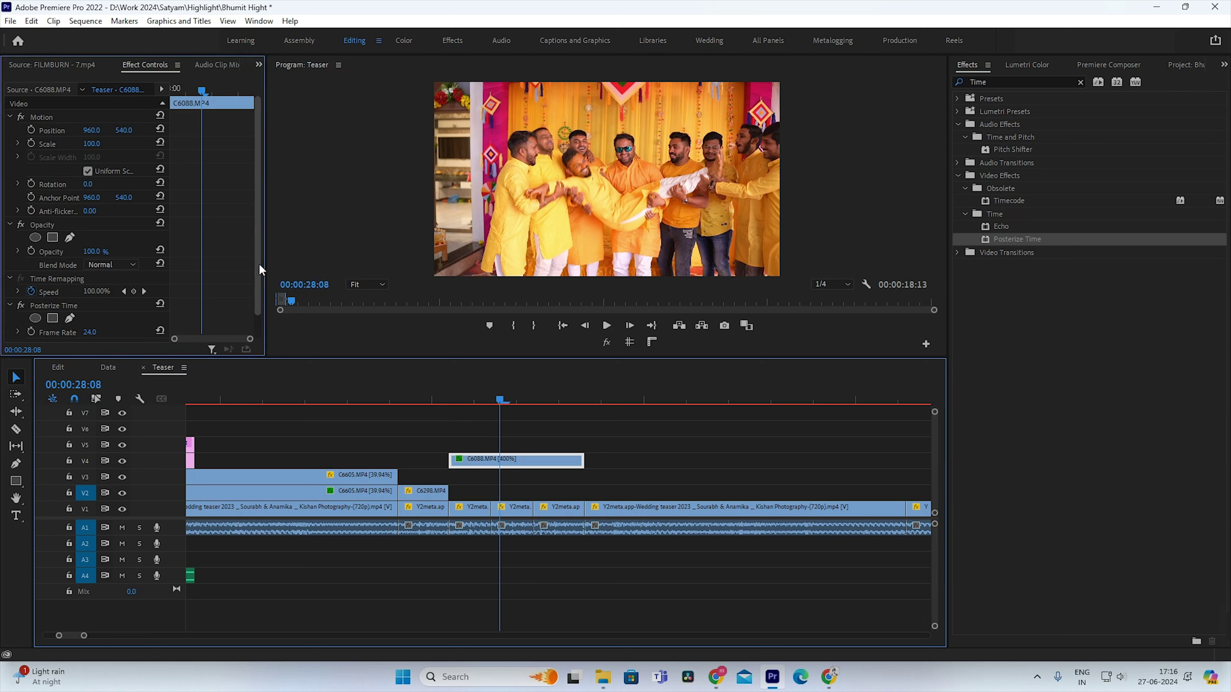
{"action": "left_click_drag", "start_coordinate": [258, 264], "coordinate": [253, 322]}
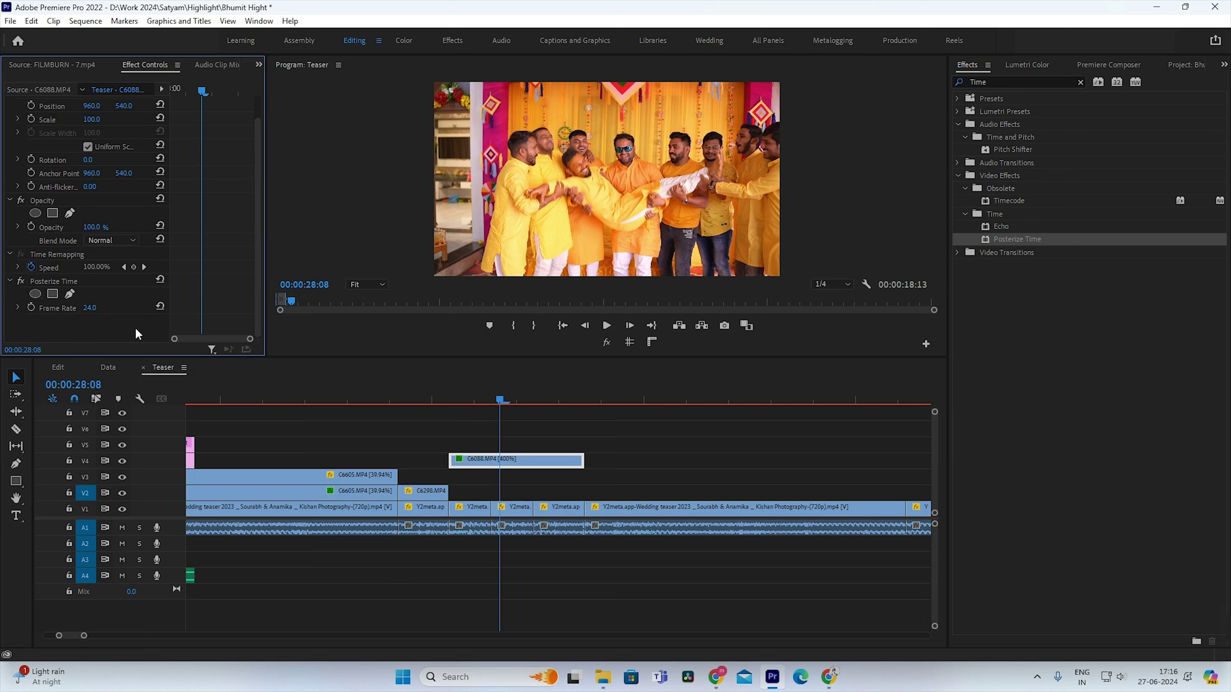
{"action": "left_click", "coordinate": [102, 309]}
{"action": "type", "text": "3"}
{"action": "key", "text": "Return"}
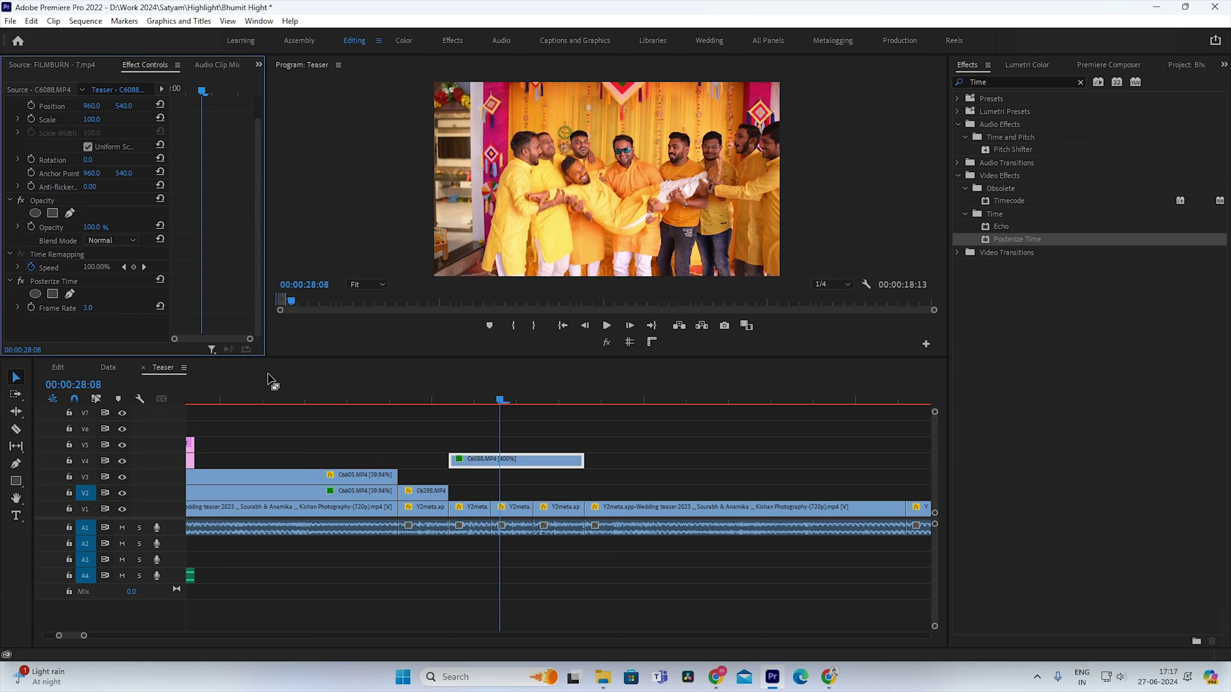
{"action": "left_click", "coordinate": [451, 397]}
{"action": "key", "text": "i"}
{"action": "left_click", "coordinate": [585, 397]}
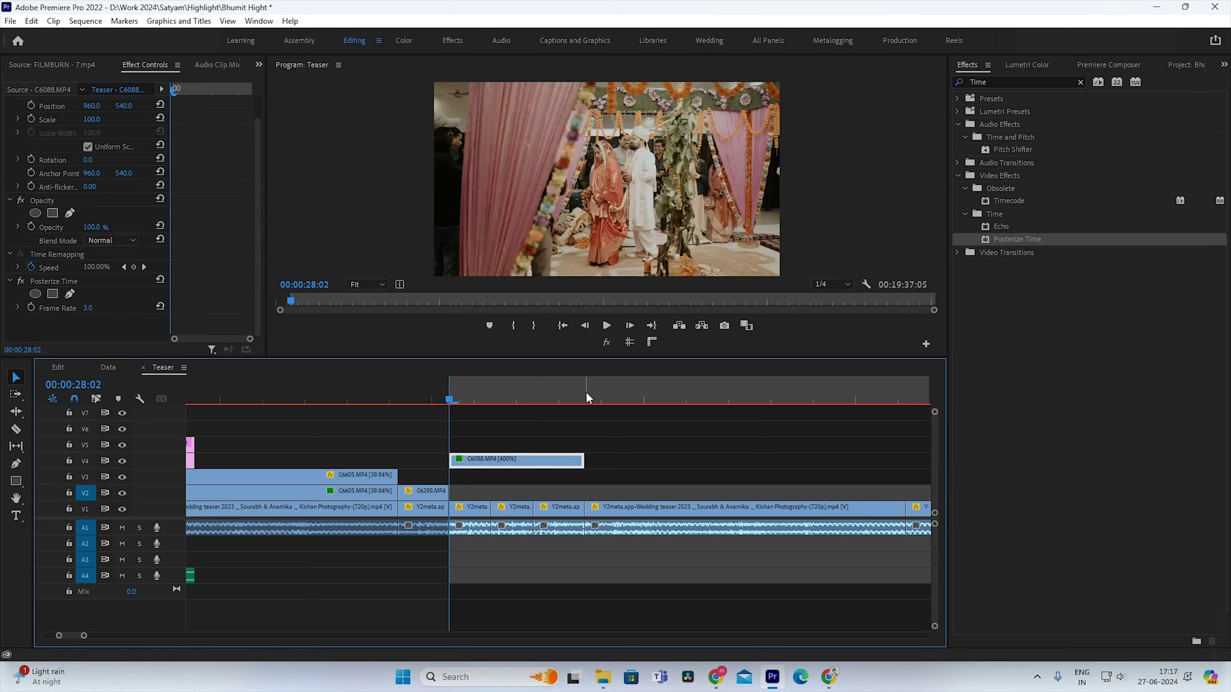
{"action": "key", "text": "o"}
{"action": "key", "text": "Return"}
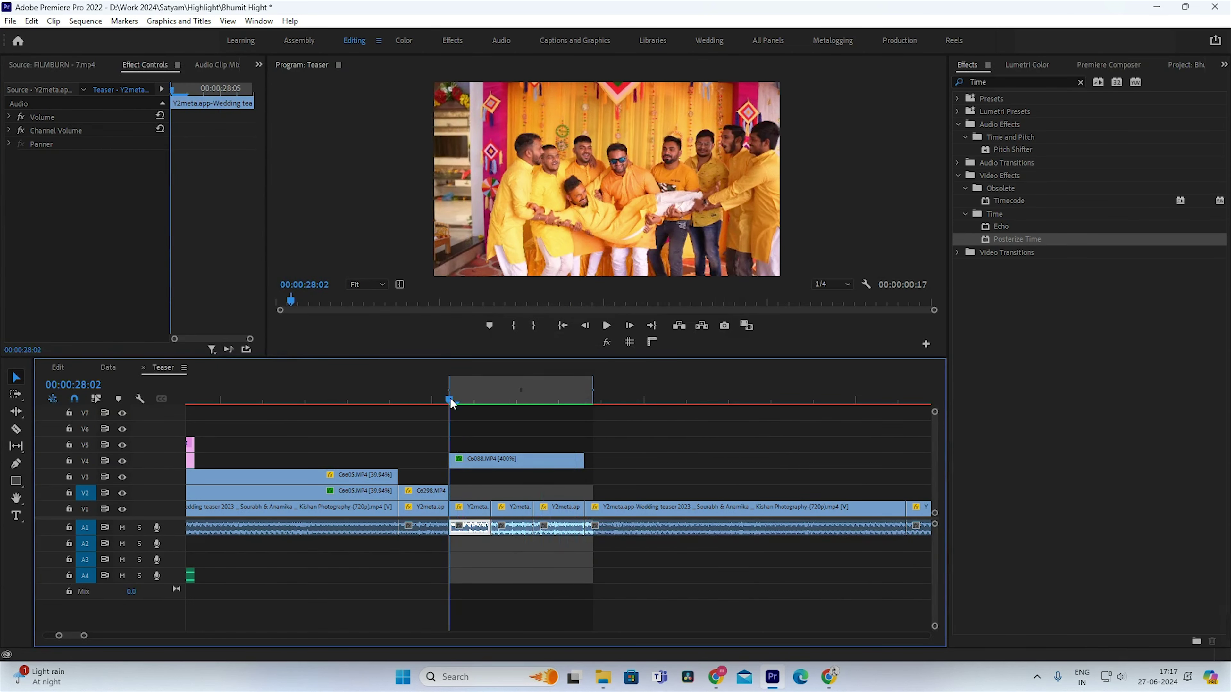
{"action": "left_click", "coordinate": [450, 397]}
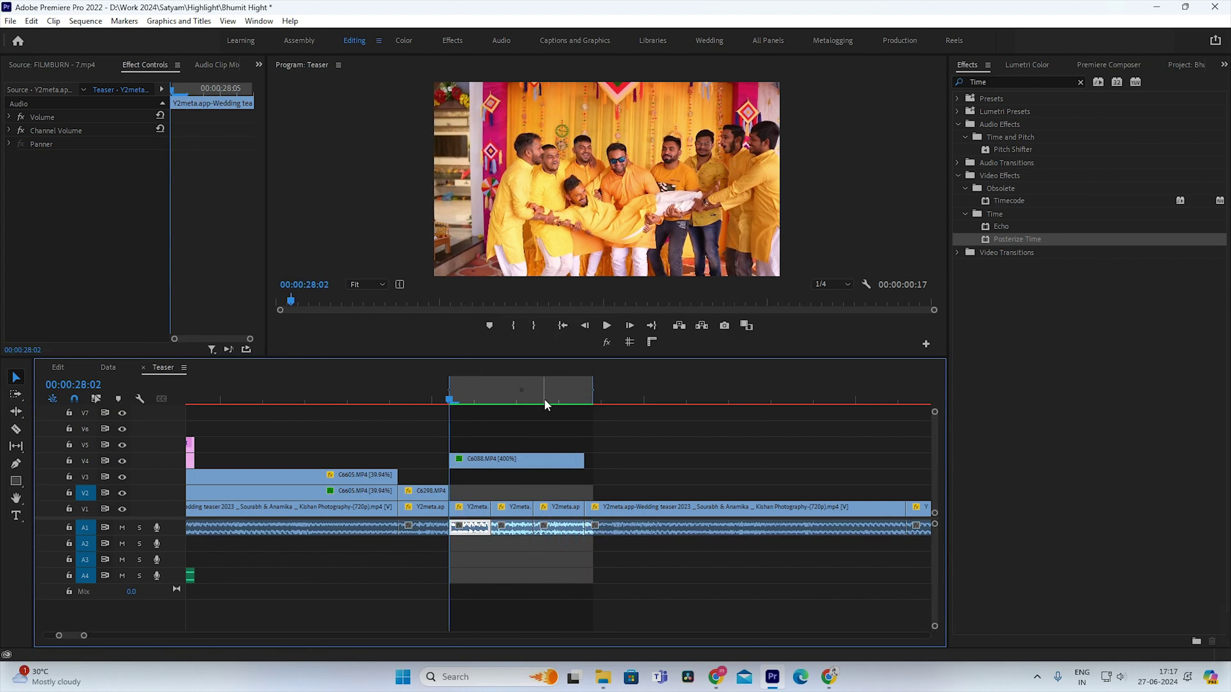
{"action": "left_click_drag", "start_coordinate": [545, 398], "coordinate": [461, 424]}
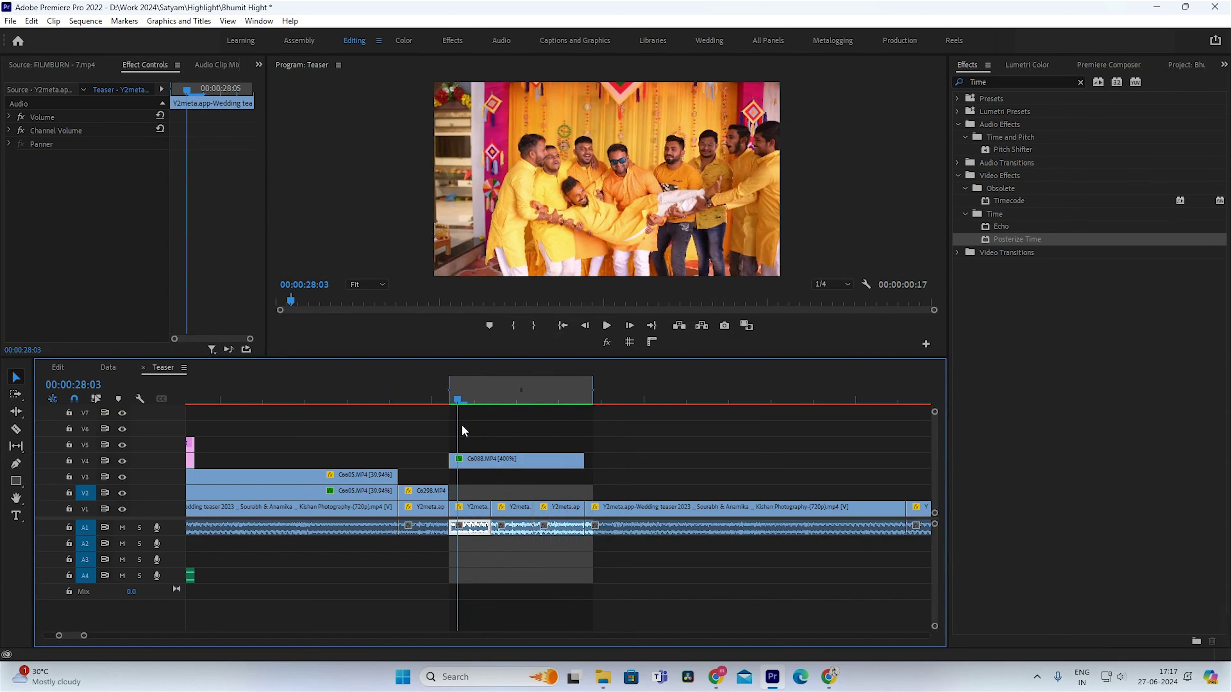
{"action": "left_click", "coordinate": [473, 463]}
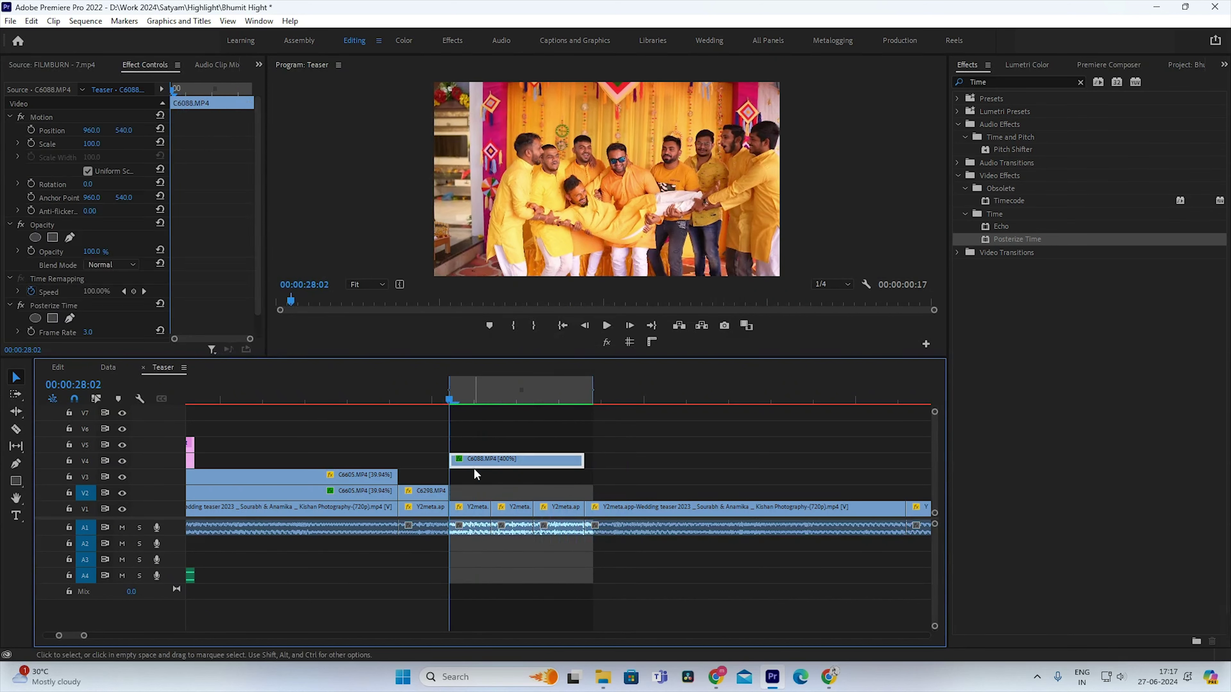
{"action": "left_click", "coordinate": [31, 142]}
{"action": "left_click", "coordinate": [229, 90]}
{"action": "left_click_drag", "start_coordinate": [115, 145], "coordinate": [120, 144]}
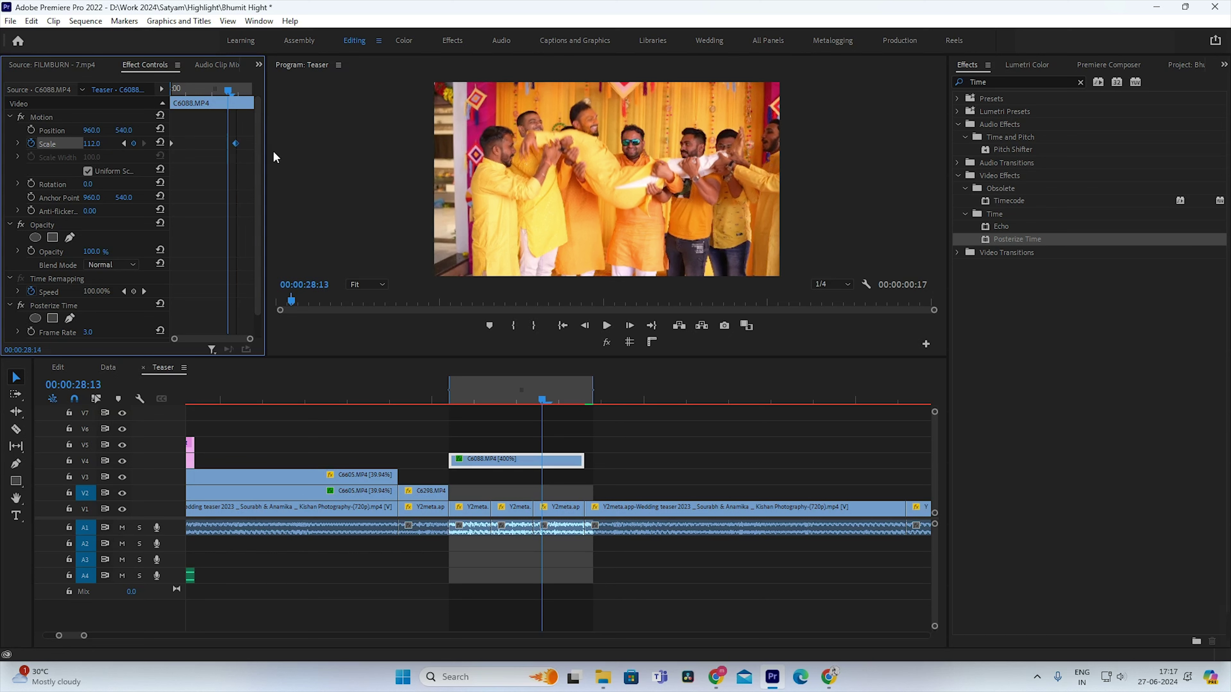
{"action": "left_click", "coordinate": [453, 400]}
{"action": "key", "text": "space"}
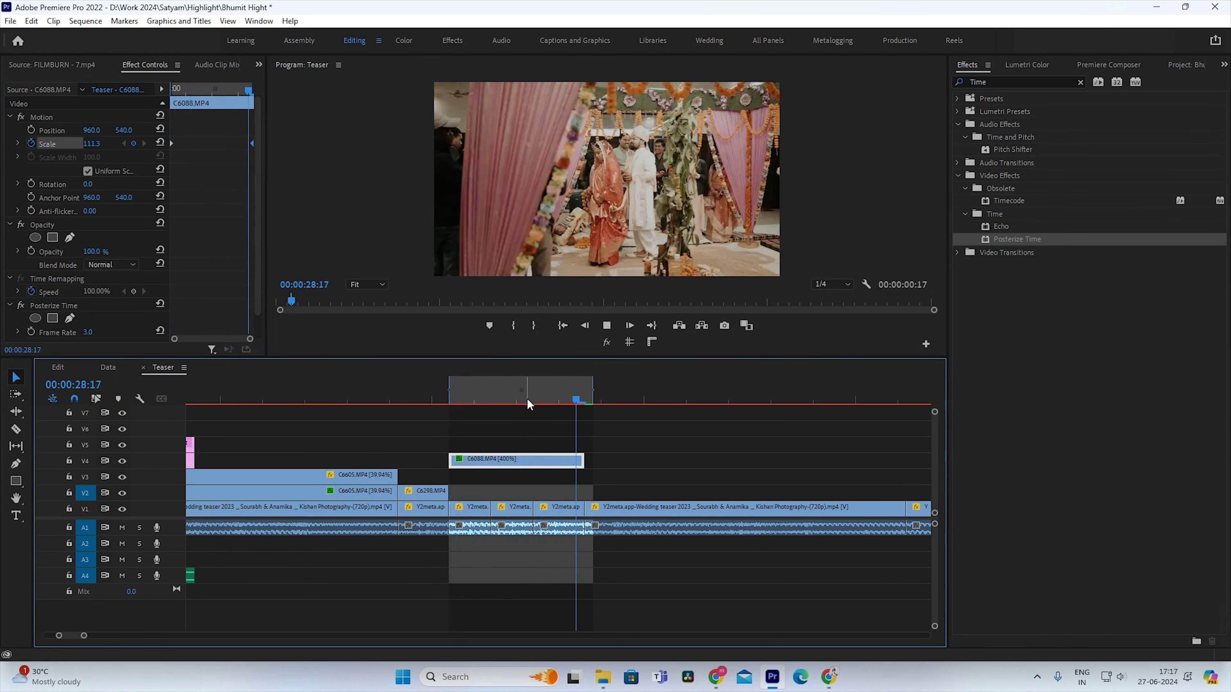
{"action": "left_click", "coordinate": [407, 400]}
{"action": "left_click", "coordinate": [423, 491]}
{"action": "left_click_drag", "start_coordinate": [491, 400], "coordinate": [527, 392]}
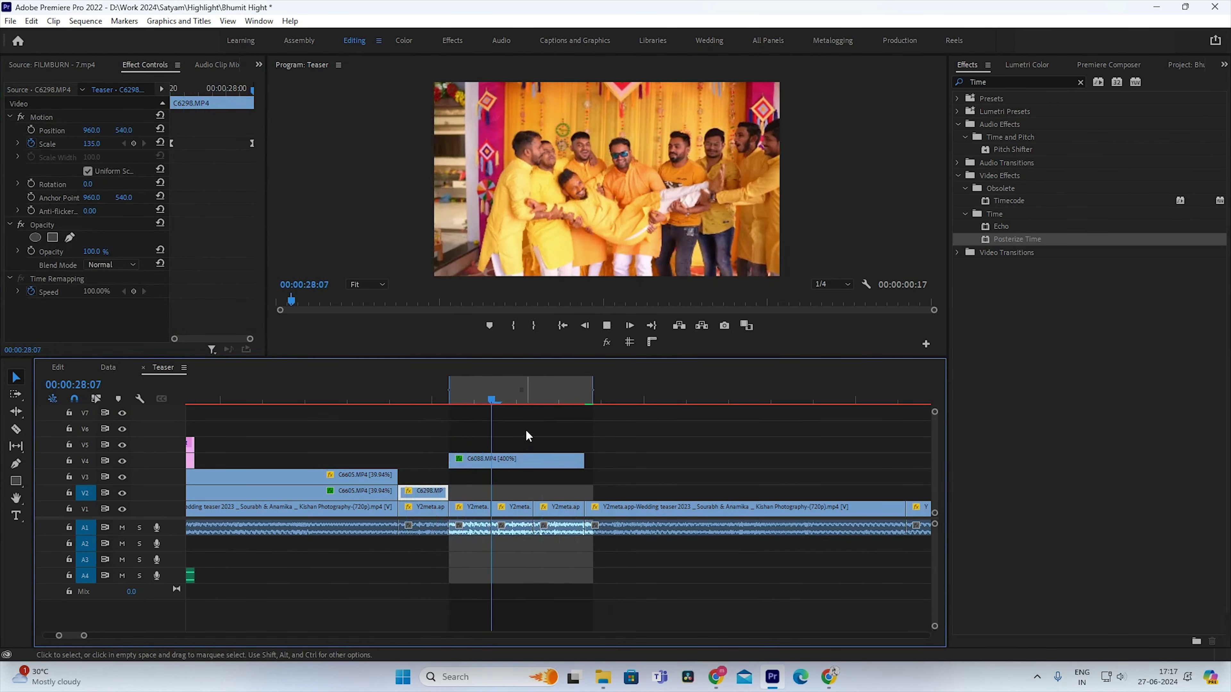
Step: Save the project and render previews for the Teaser sequence
{"action": "scroll", "coordinate": [520, 396], "scroll_direction": "down", "scroll_amount": 6}
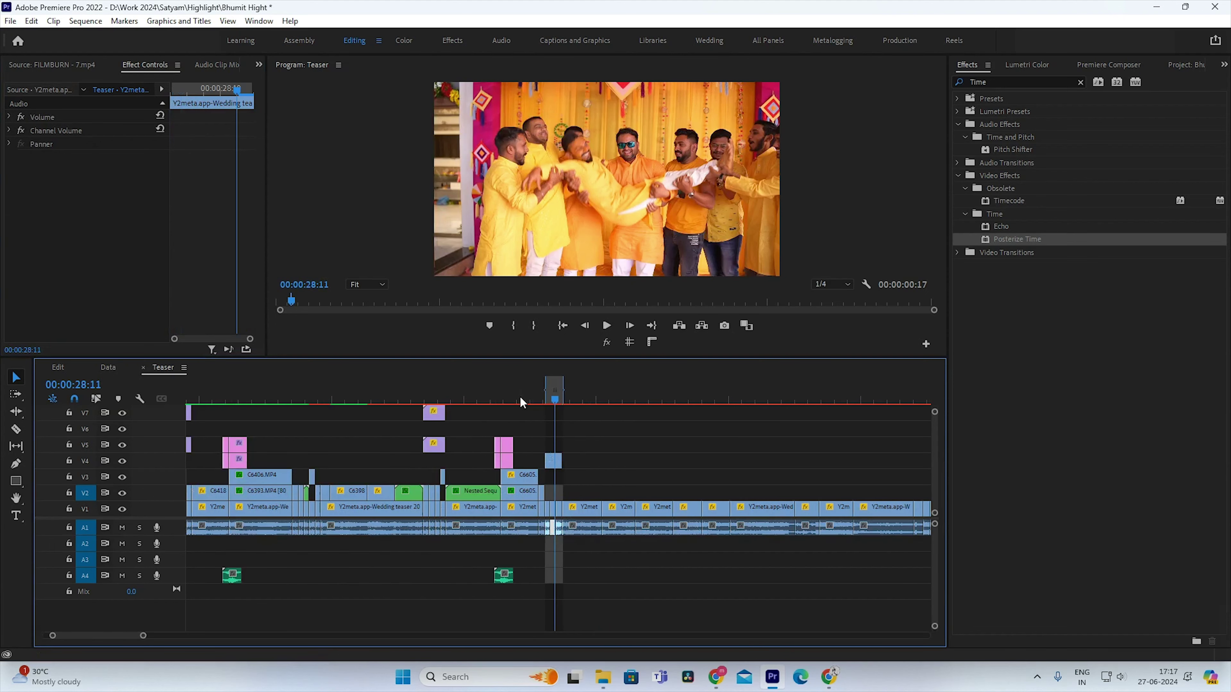
{"action": "scroll", "coordinate": [520, 397], "scroll_direction": "up", "scroll_amount": 2}
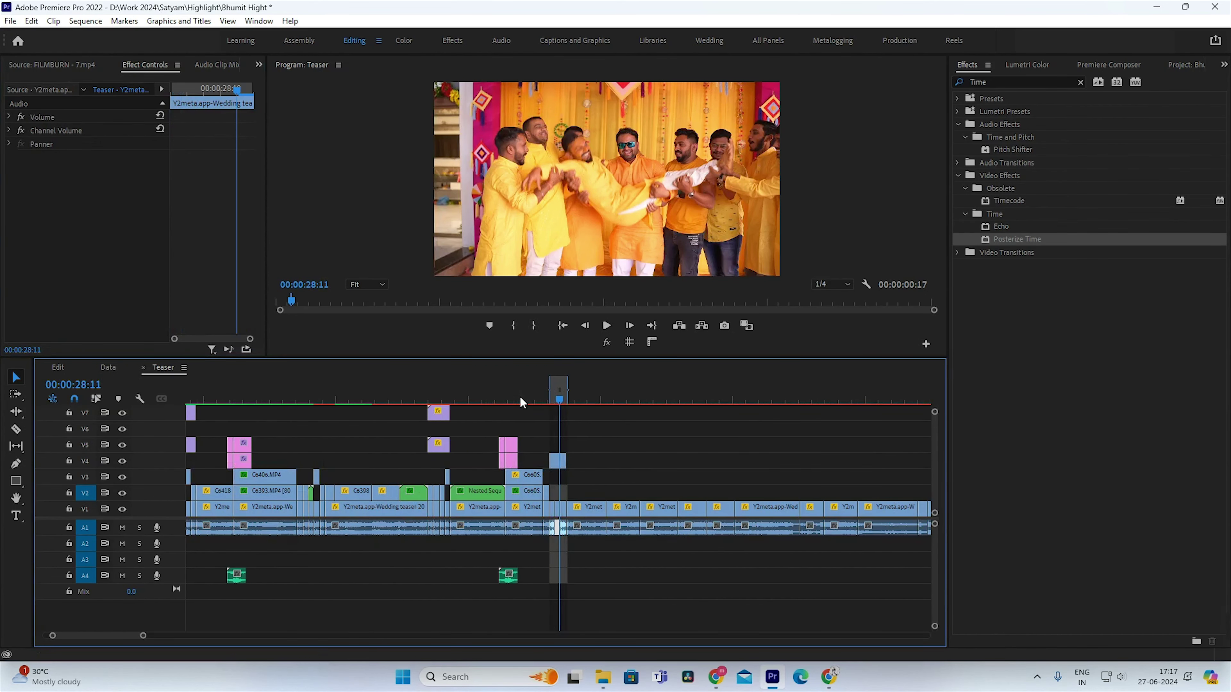
{"action": "scroll", "coordinate": [520, 398], "scroll_direction": "down", "scroll_amount": 2}
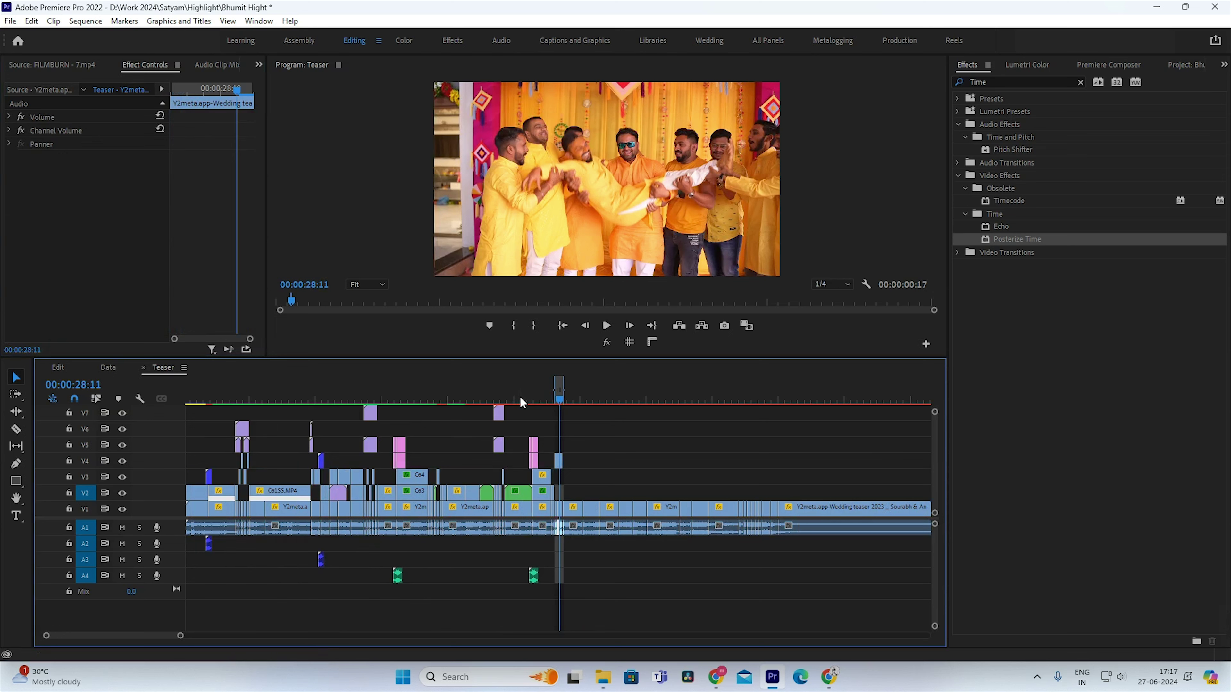
{"action": "left_click", "coordinate": [611, 486]}
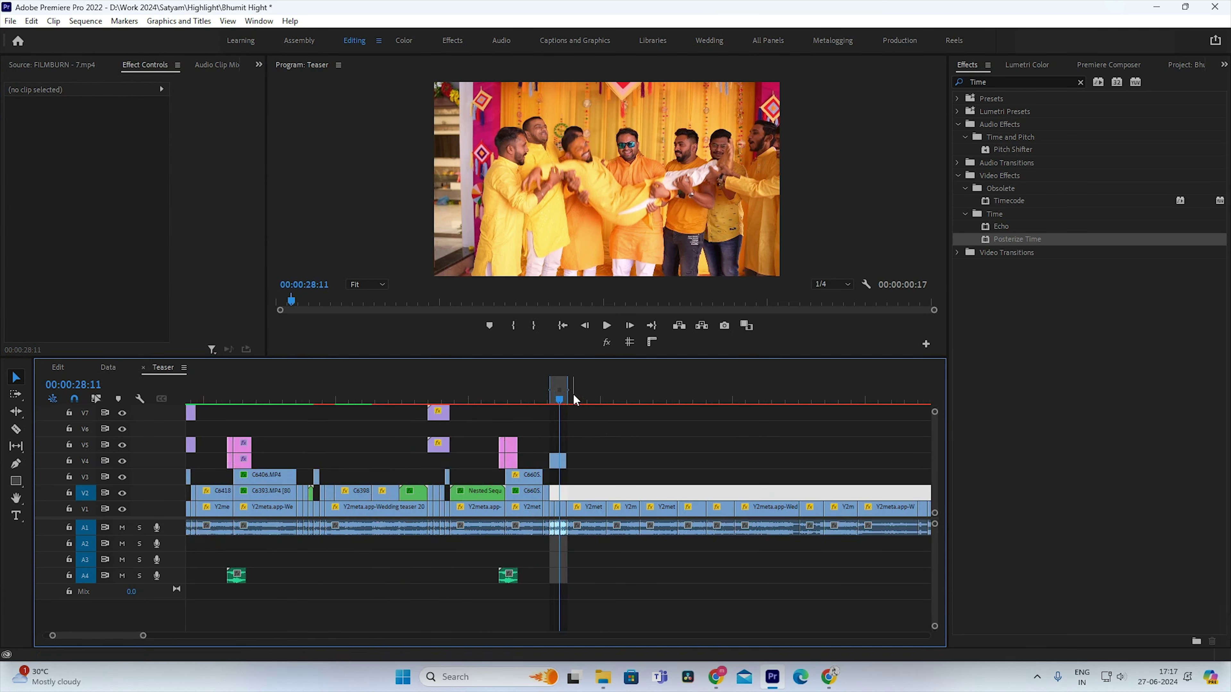
{"action": "key", "text": "ctrl+z"}
{"action": "key", "text": "ctrl+z"}
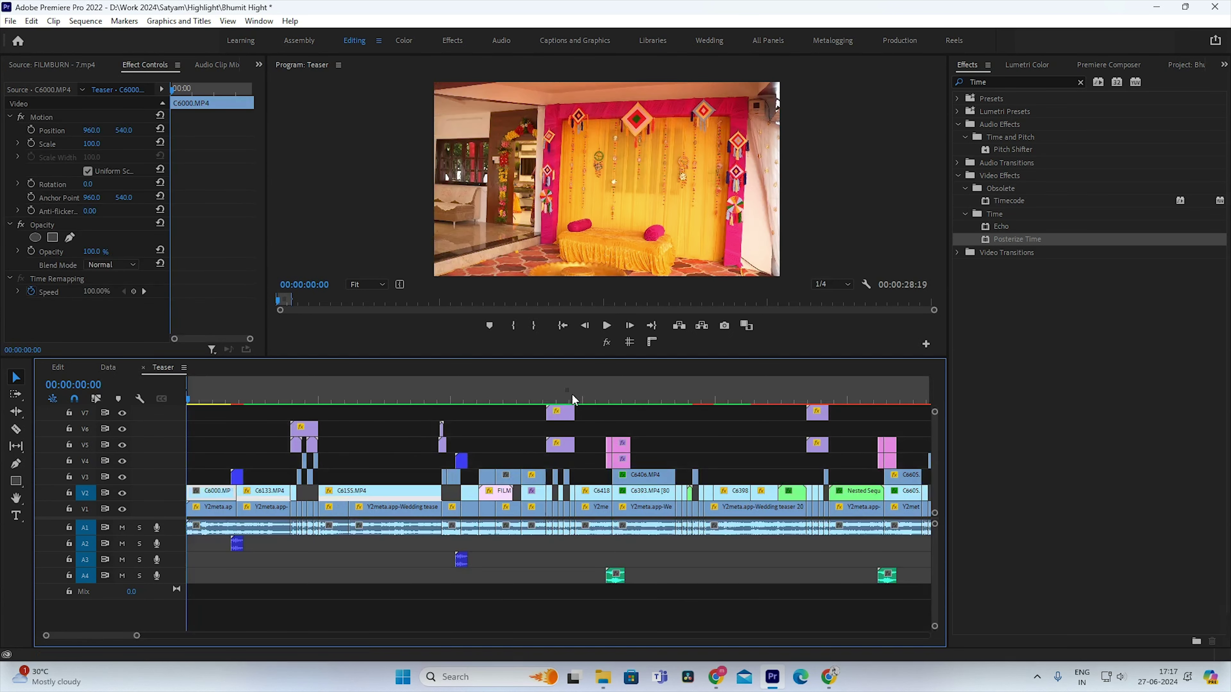
{"action": "key", "text": "ctrl+s"}
{"action": "key", "text": "Return"}
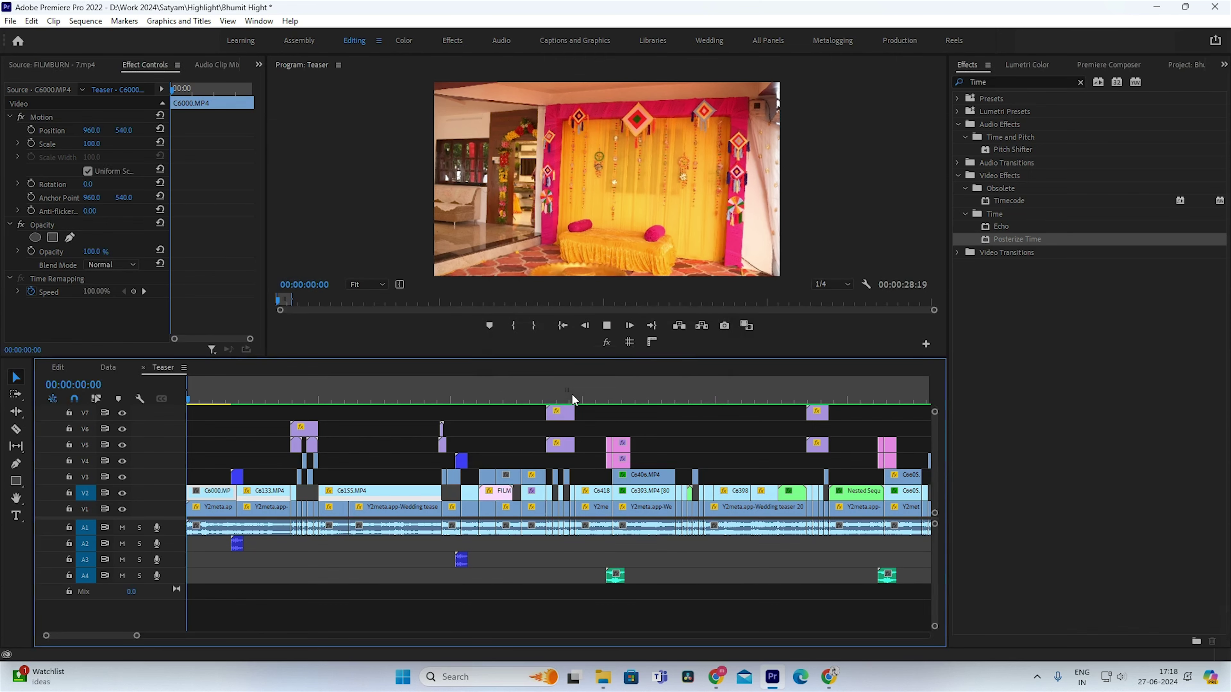
Step: Play the whole teaser in a maximized Program Monitor at Full resolution
{"action": "left_click", "coordinate": [648, 157]}
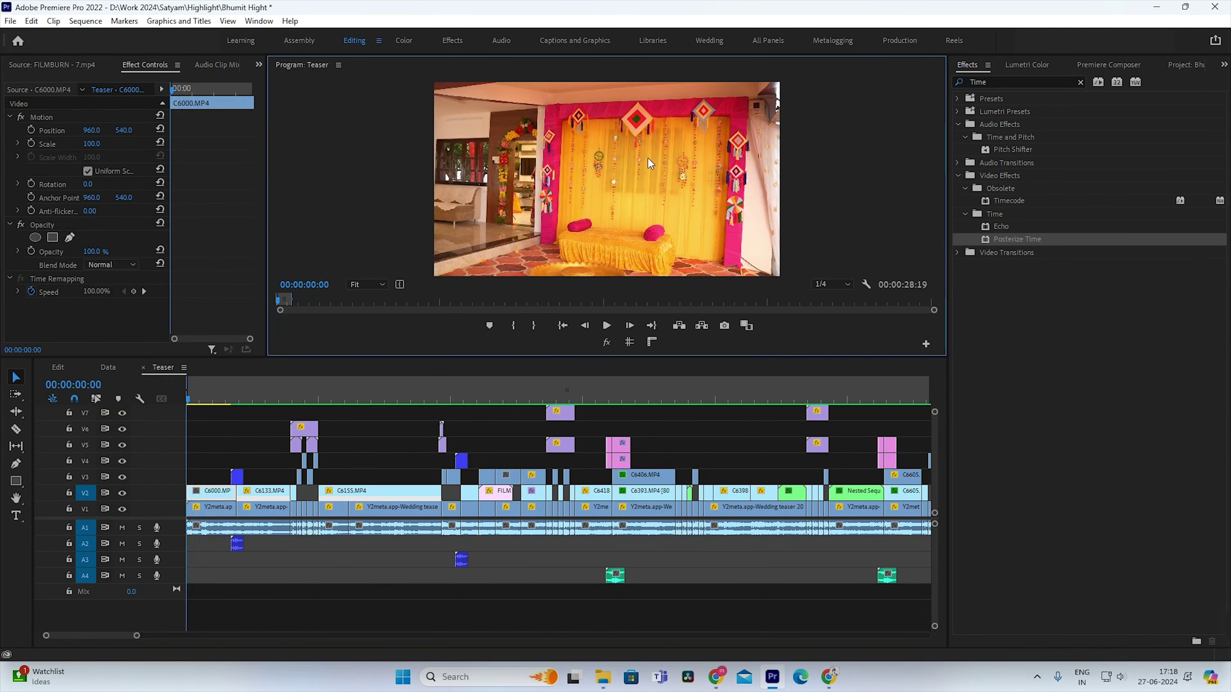
{"action": "key", "text": "grave"}
{"action": "key", "text": "space"}
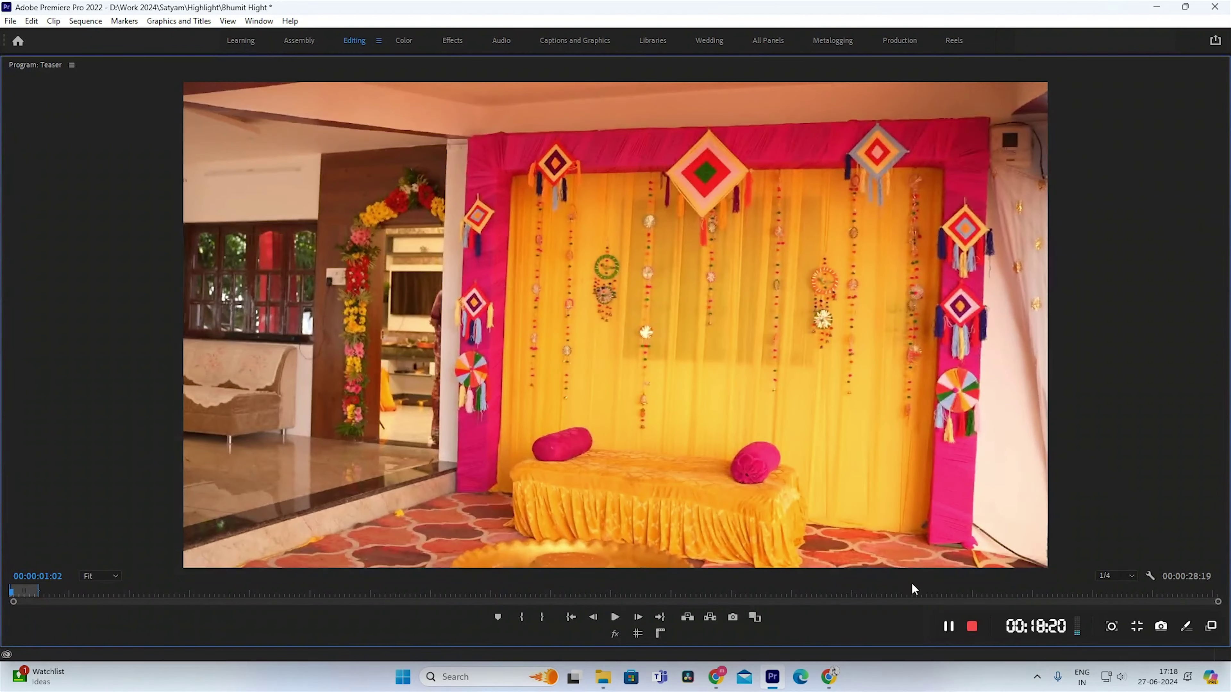
{"action": "left_click", "coordinate": [1116, 577]}
{"action": "left_click", "coordinate": [1116, 571]}
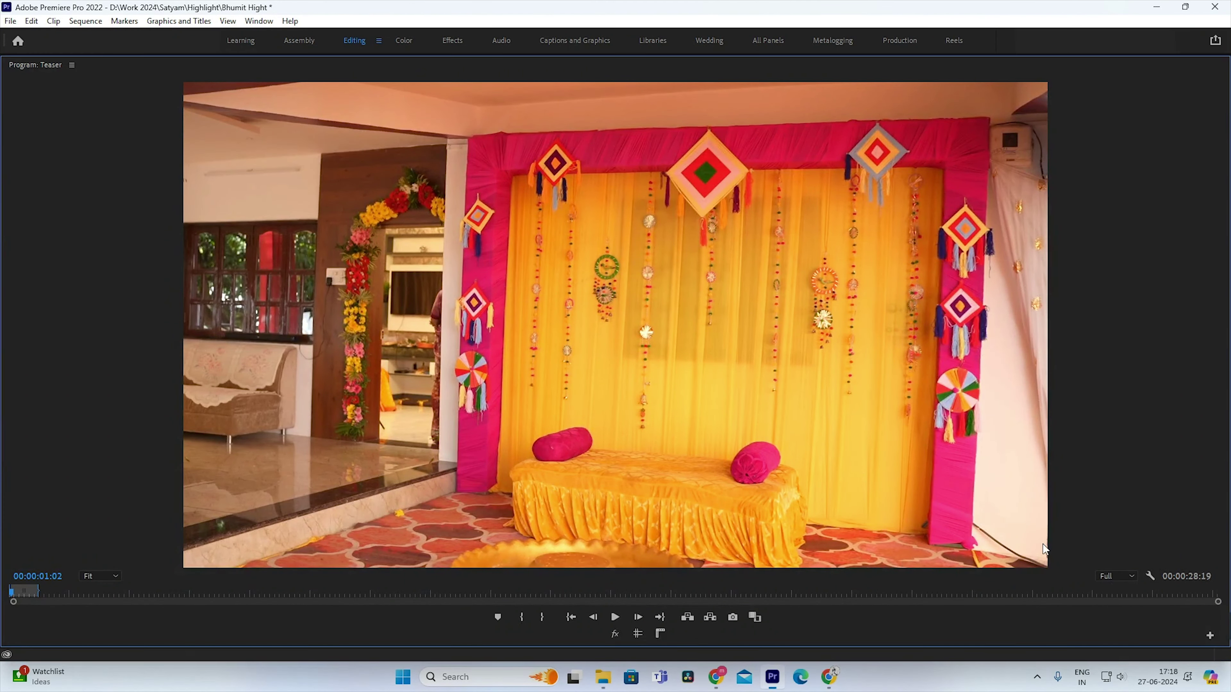
{"action": "key", "text": "space"}
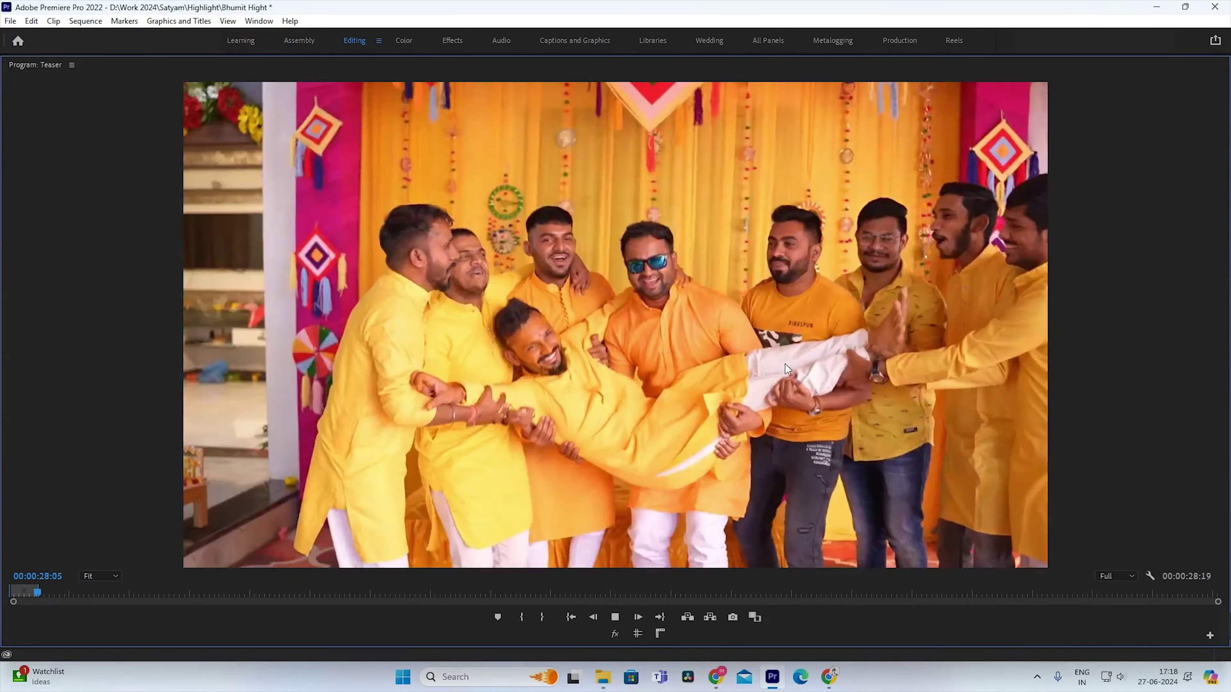
Step: Stop playback and park the playhead a few frames into the groom's entrance clip C6398
{"action": "key", "text": "space"}
{"action": "key", "text": "grave"}
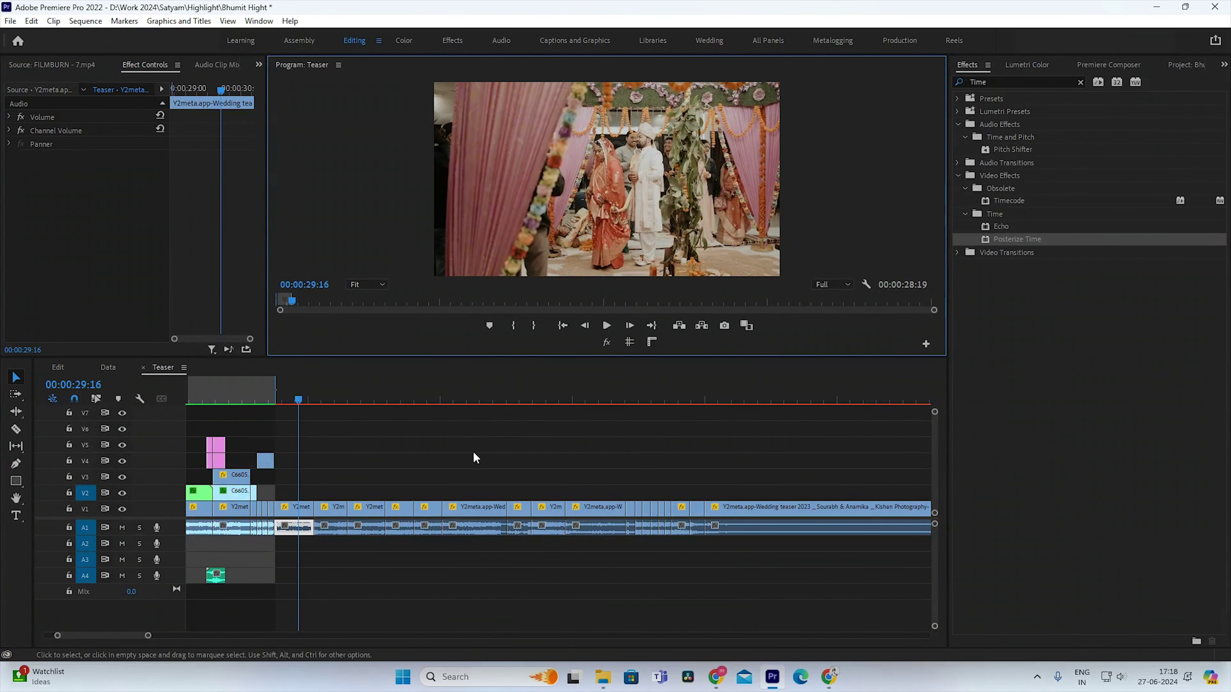
{"action": "left_click", "coordinate": [473, 454]}
{"action": "key", "text": "backslash"}
{"action": "left_click", "coordinate": [317, 391]}
{"action": "key", "text": "backslash"}
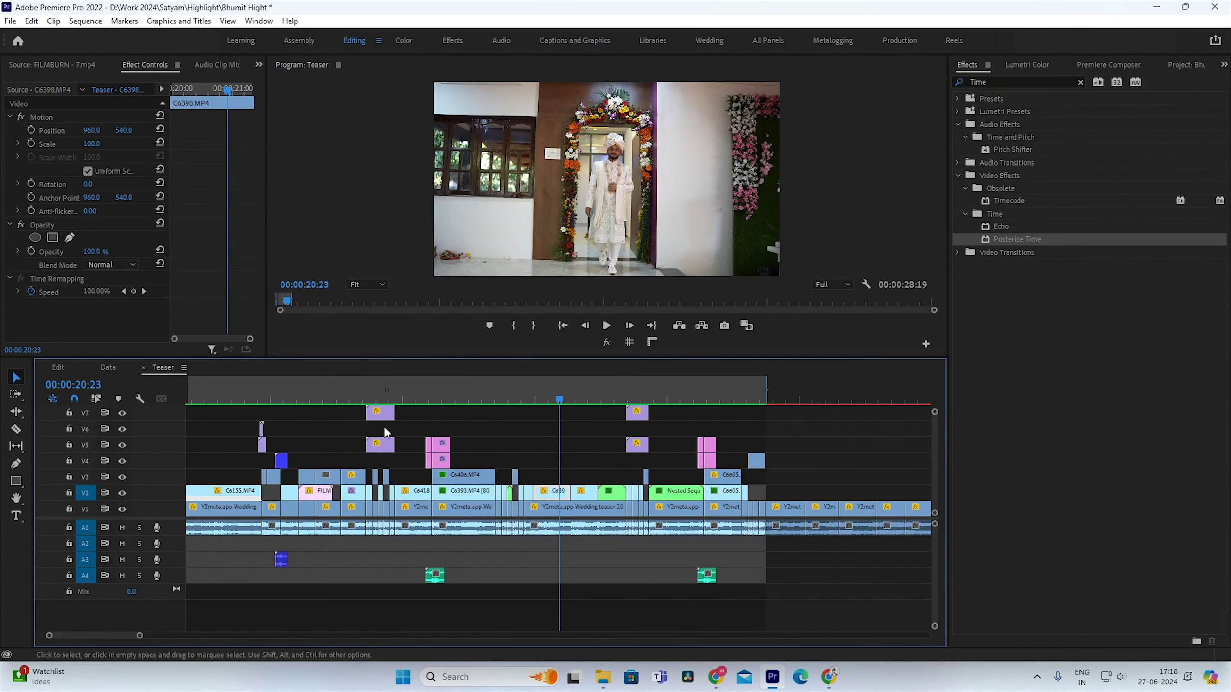
{"action": "key", "text": "equal"}
{"action": "left_click", "coordinate": [469, 399]}
{"action": "left_click", "coordinate": [508, 448]}
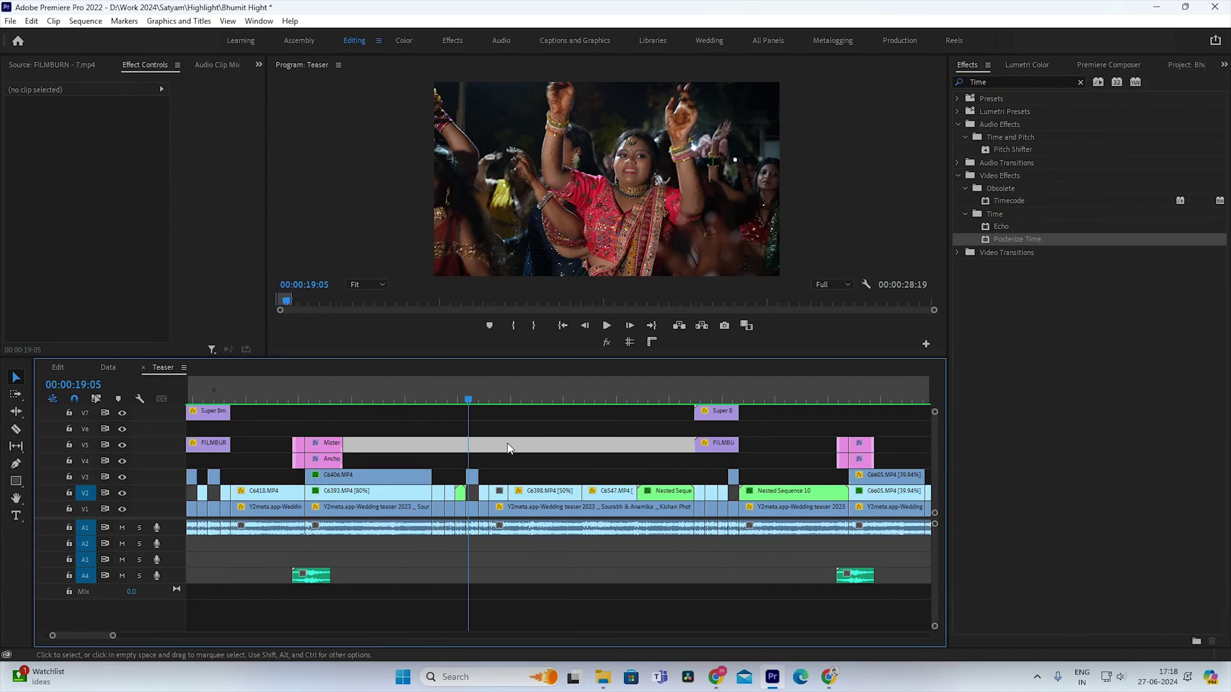
{"action": "left_click", "coordinate": [421, 396]}
{"action": "key", "text": "space"}
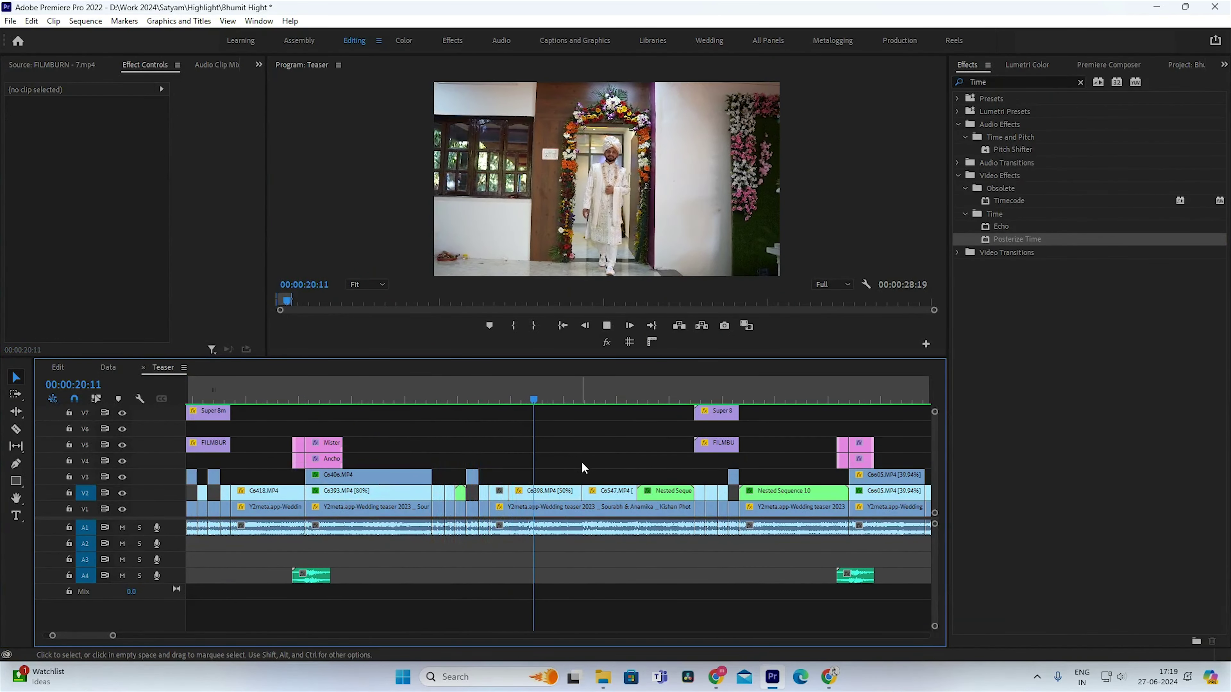
{"action": "left_click", "coordinate": [579, 491]}
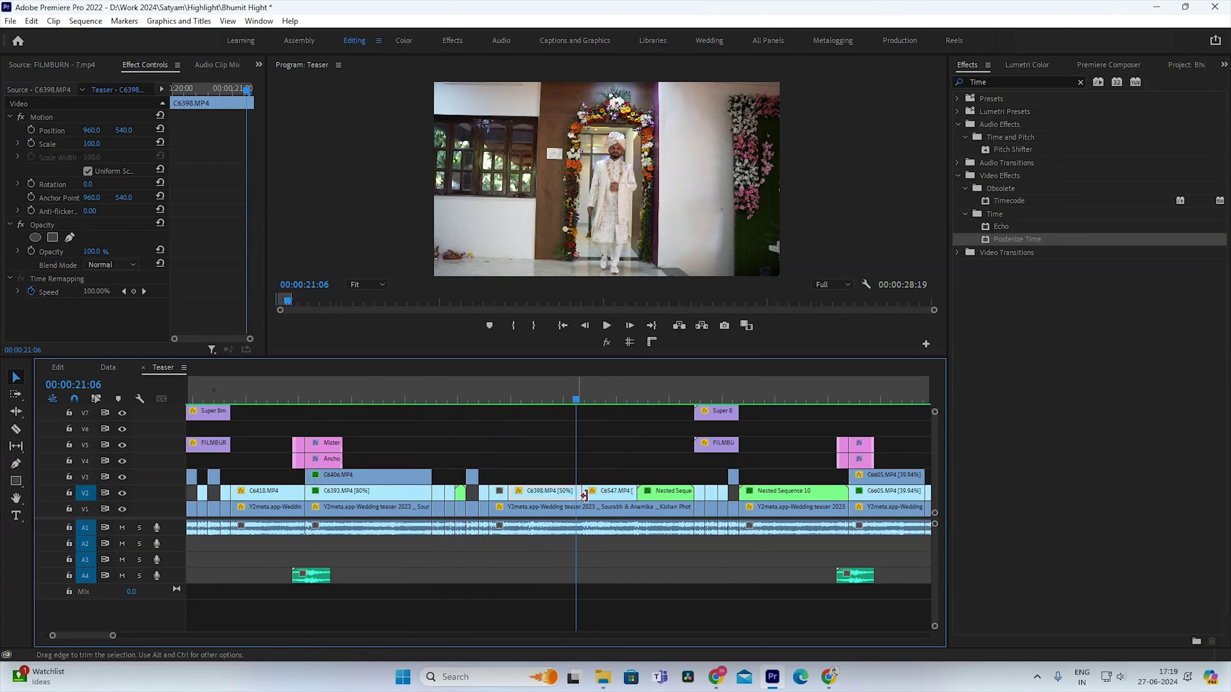
{"action": "left_click", "coordinate": [585, 396]}
{"action": "left_click", "coordinate": [581, 396]}
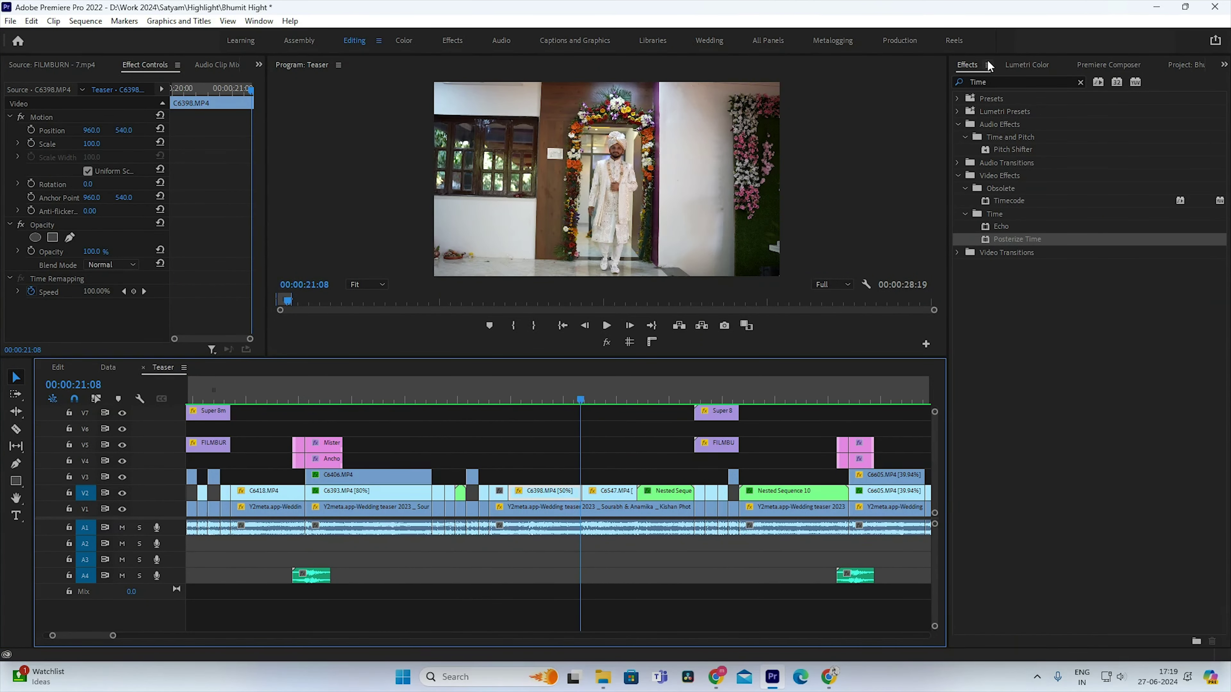
Step: Place FILMBURN - 6.mp4 on V3 above C6398, set it to Screen blend mode, and preview it
{"action": "left_click", "coordinate": [1224, 65]}
{"action": "left_click", "coordinate": [1137, 178]}
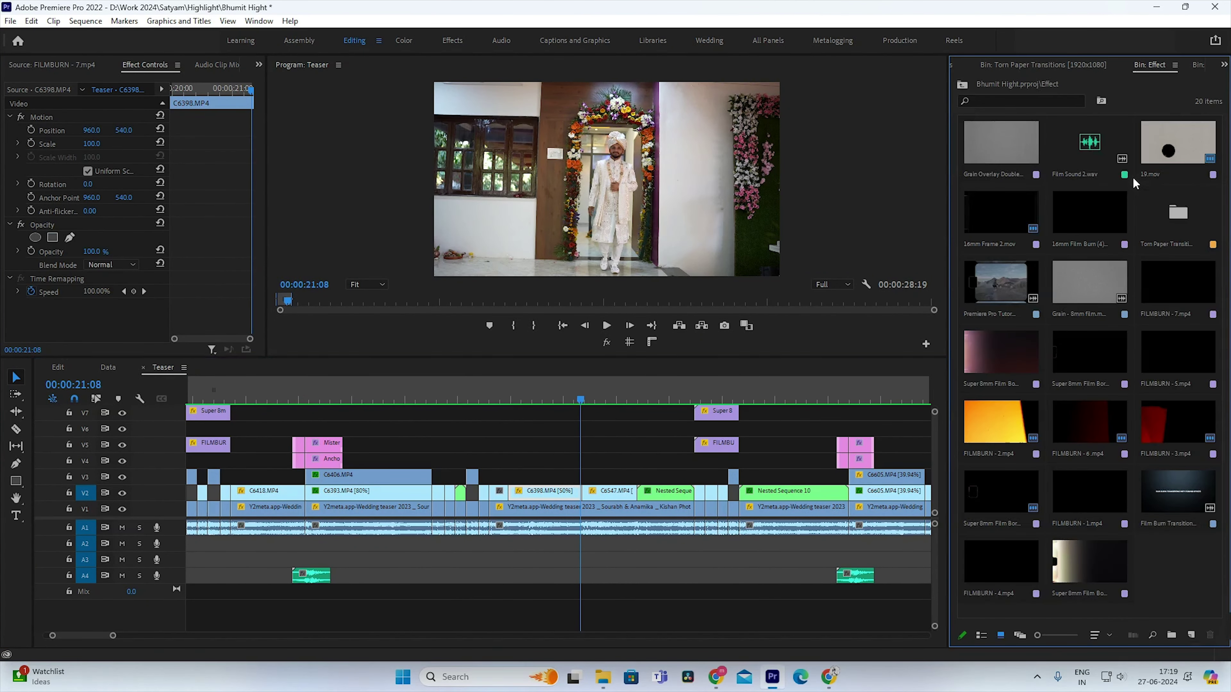
{"action": "mouse_move", "coordinate": [1066, 424]}
{"action": "left_mouse_down"}
{"action": "mouse_move", "coordinate": [573, 495]}
{"action": "mouse_move", "coordinate": [562, 476]}
{"action": "left_mouse_up"}
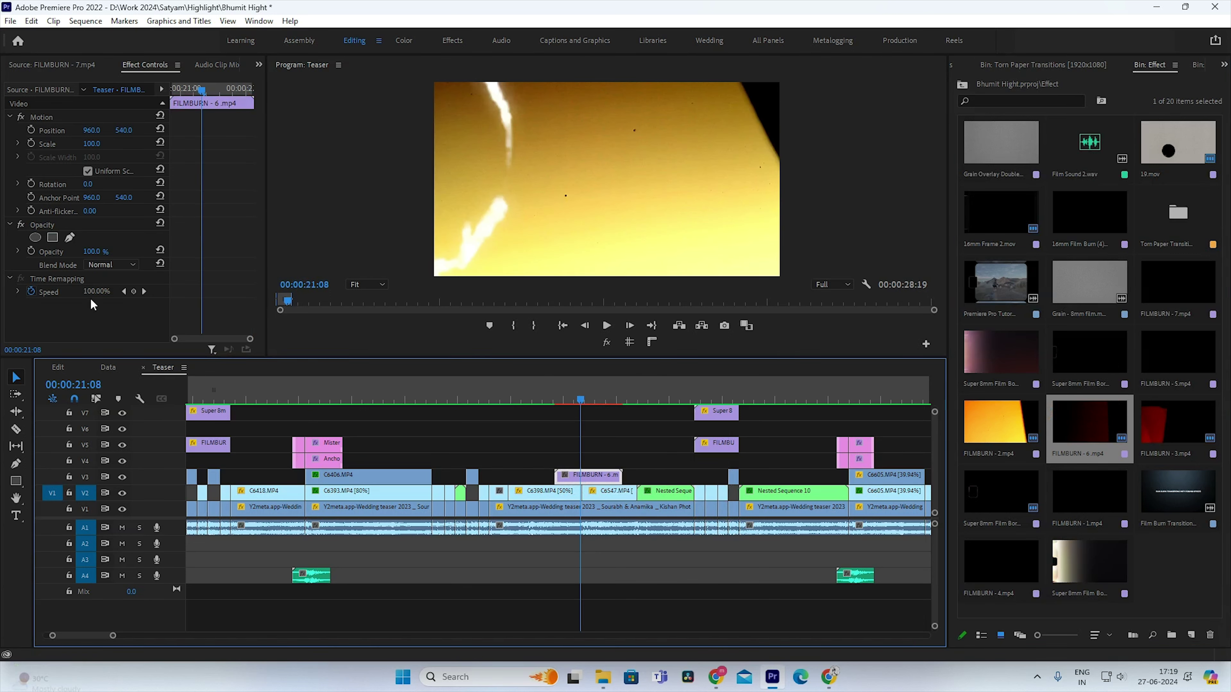
{"action": "left_click", "coordinate": [111, 265]}
{"action": "left_click", "coordinate": [121, 391]}
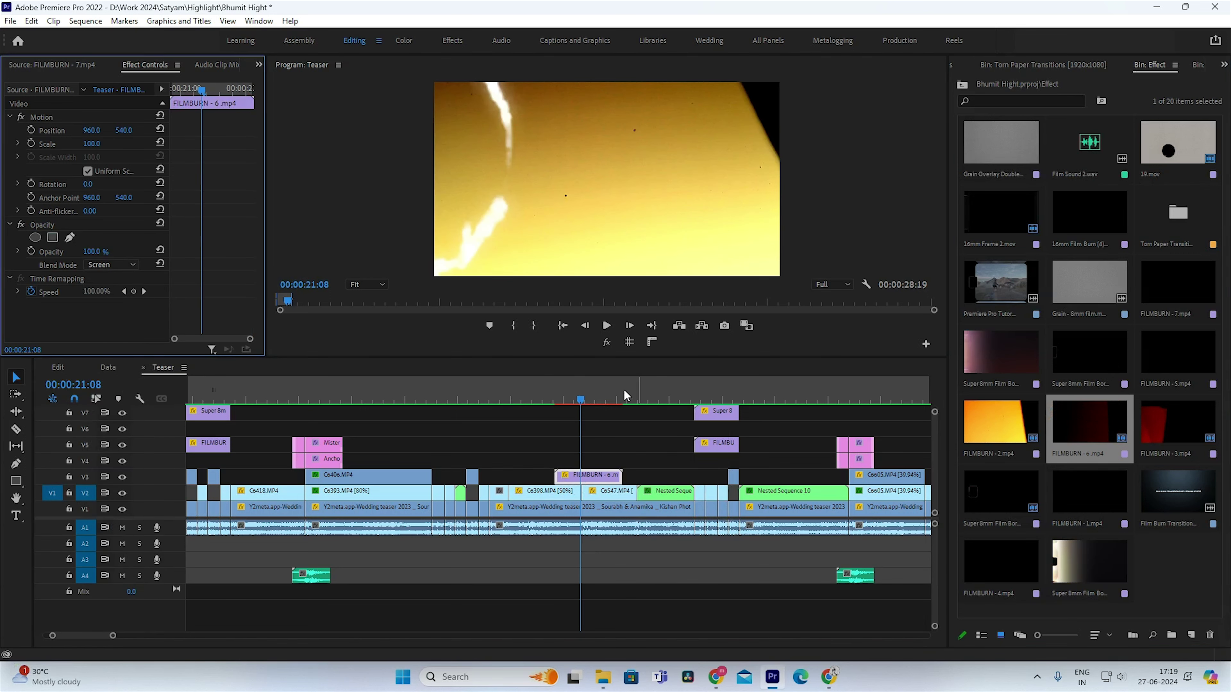
{"action": "left_click", "coordinate": [535, 402]}
{"action": "key", "text": "space"}
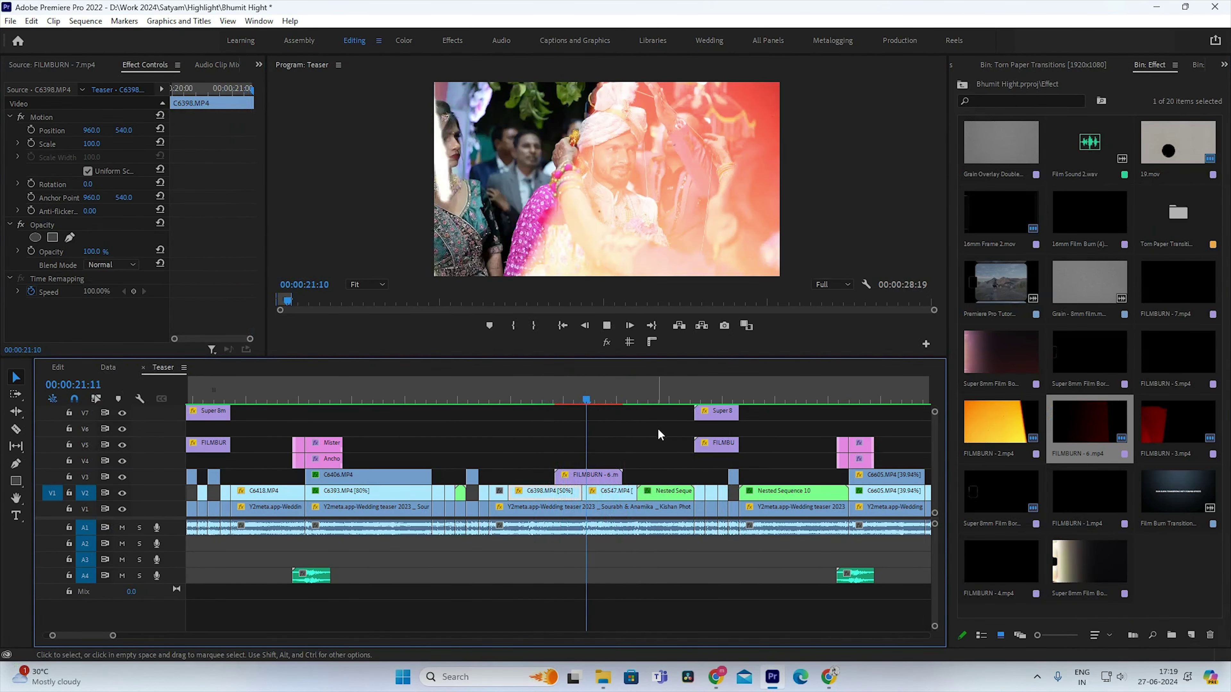
Step: Preview FILMBURN - 3.mp4 and place it on V4 over the cut into Nested Sequence 09
{"action": "key", "text": "space"}
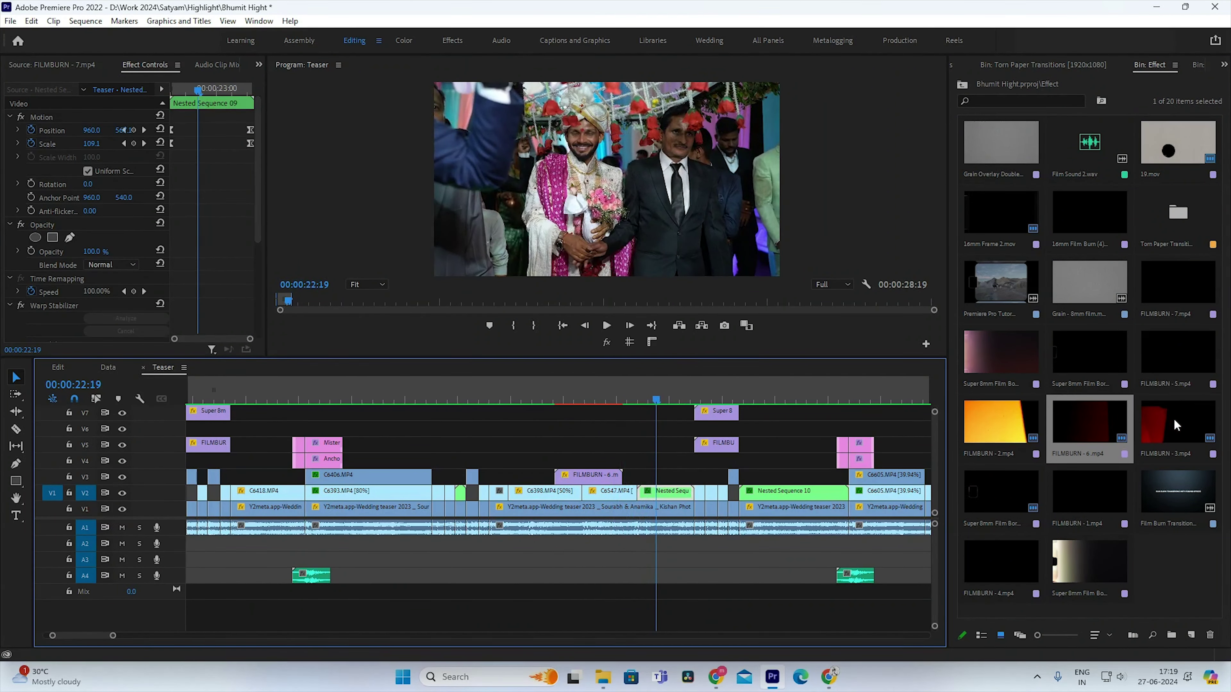
{"action": "double_click", "coordinate": [1175, 425]}
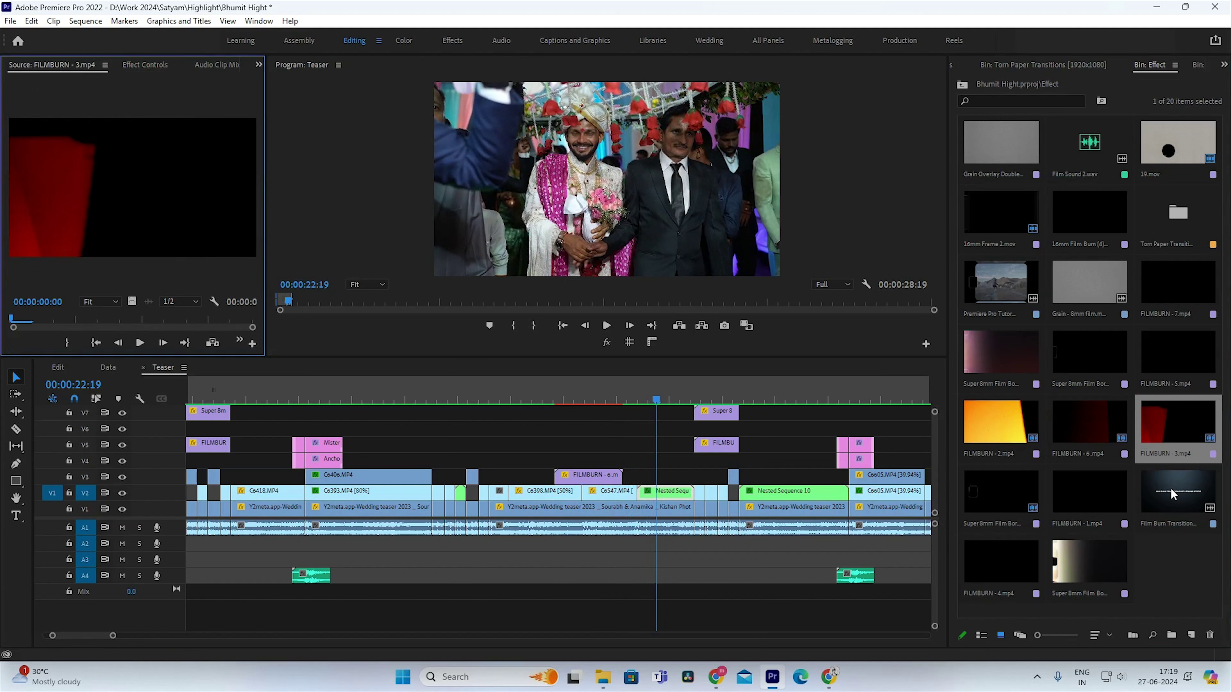
{"action": "left_click_drag", "start_coordinate": [1172, 493], "coordinate": [569, 465]}
{"action": "left_click", "coordinate": [643, 398]}
{"action": "key", "text": "="}
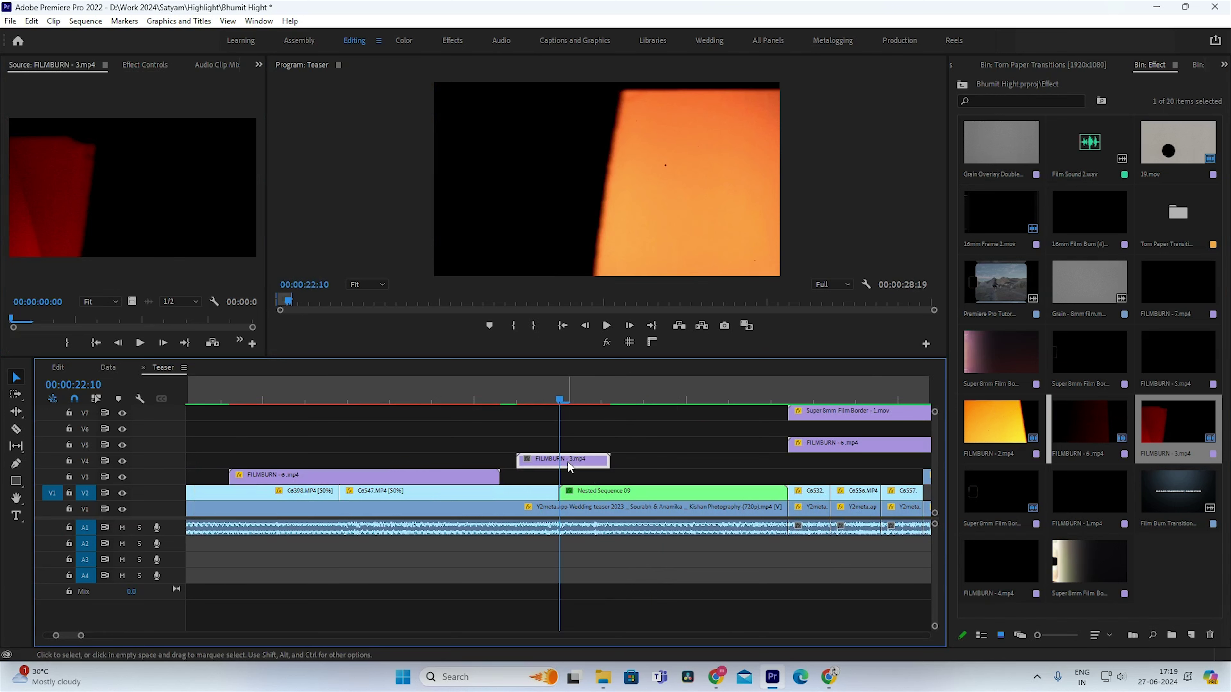
Step: Set the FILMBURN - 3 overlay's Opacity blend mode to Screen
{"action": "left_click", "coordinate": [146, 64]}
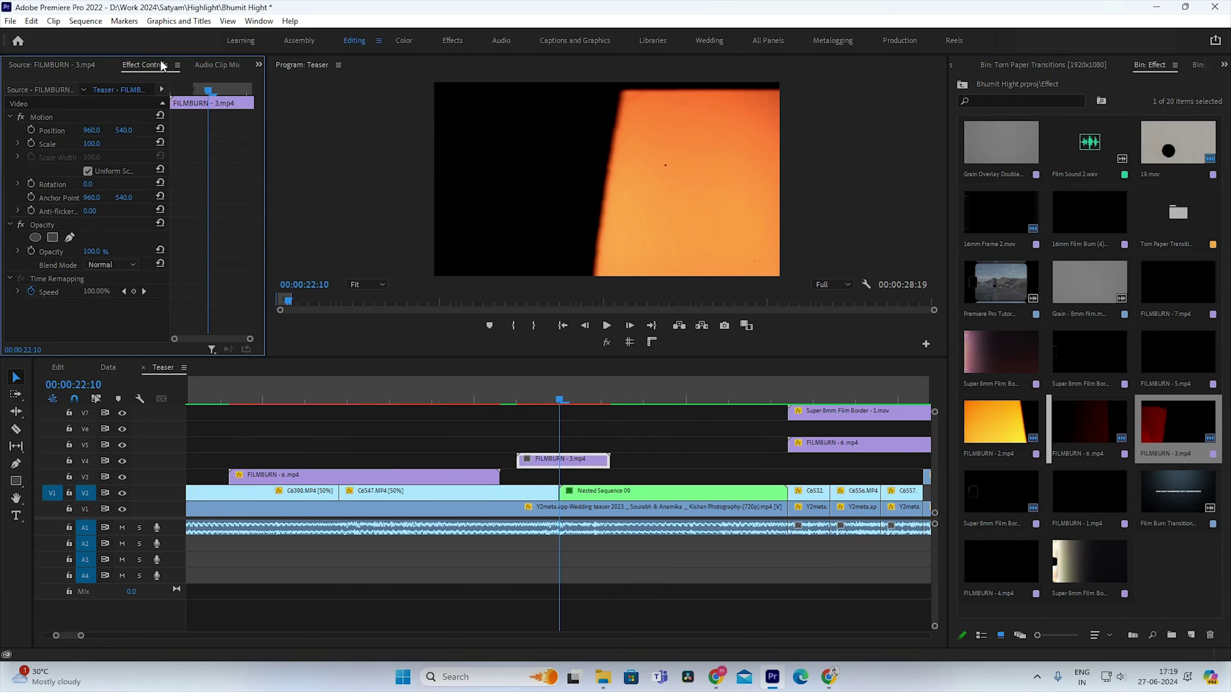
{"action": "left_click", "coordinate": [109, 270]}
{"action": "left_click", "coordinate": [117, 389]}
{"action": "left_click", "coordinate": [509, 394]}
{"action": "key", "text": "minus"}
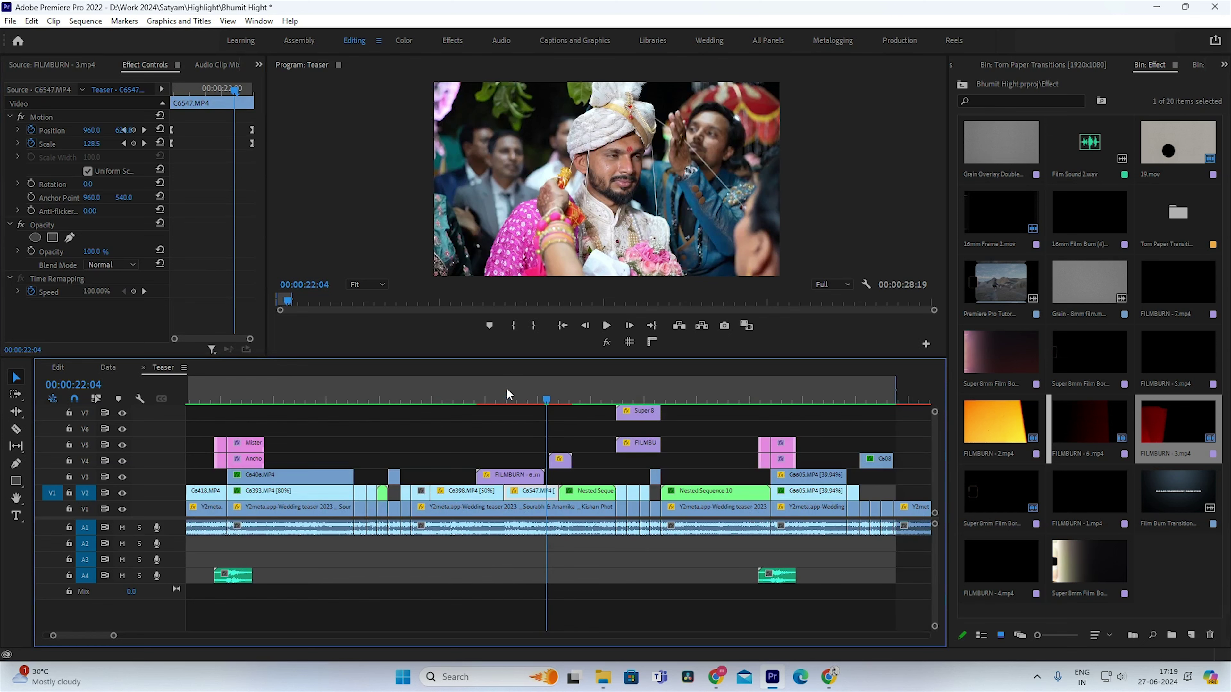
{"action": "key", "text": "equal"}
{"action": "left_click", "coordinate": [557, 410]}
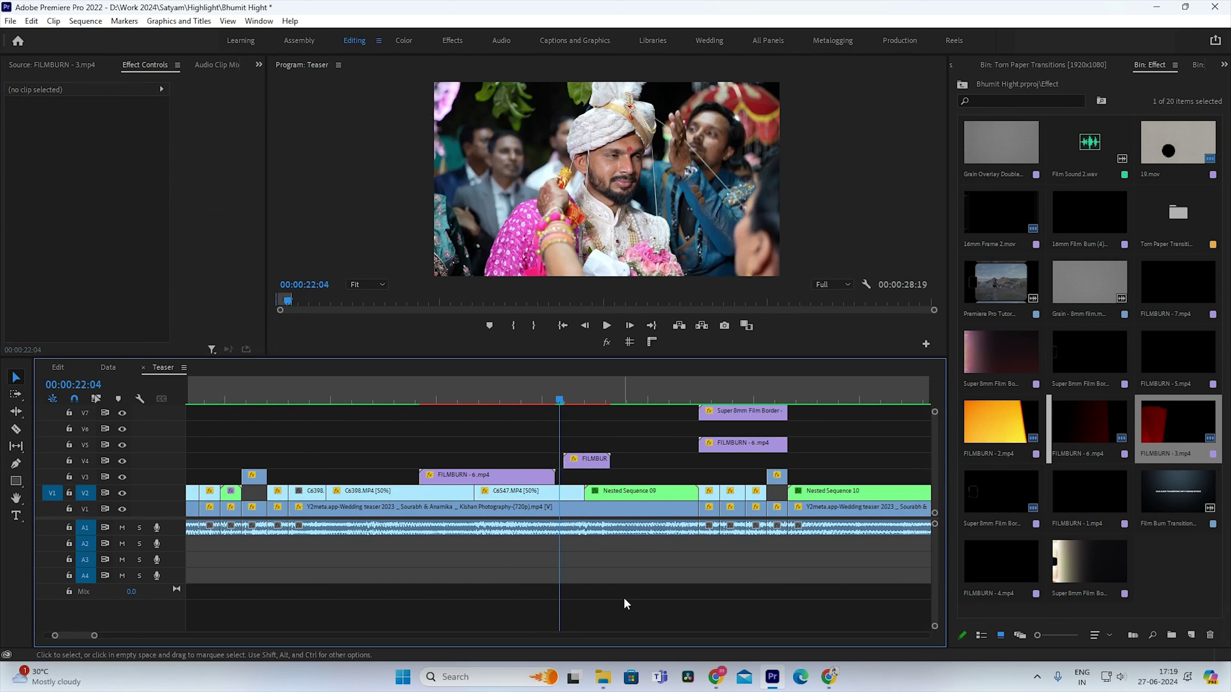
{"action": "key", "text": "space"}
{"action": "key", "text": "space"}
{"action": "key", "text": "minus"}
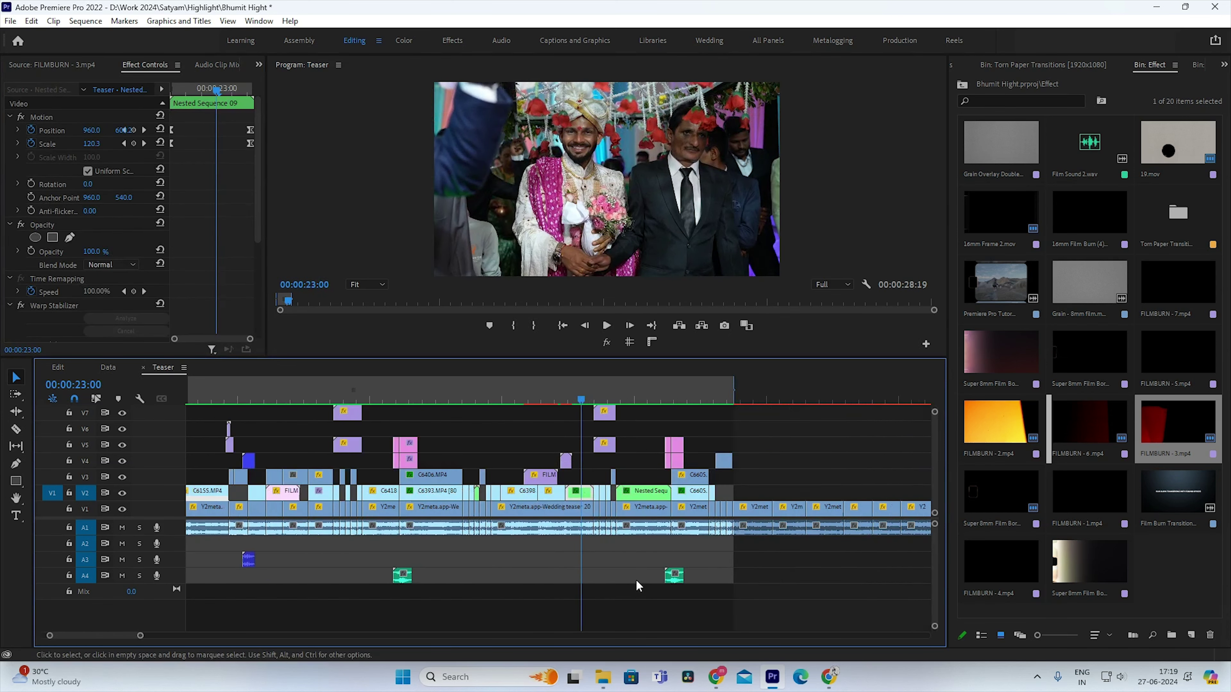
{"action": "key", "text": "equal"}
{"action": "left_click", "coordinate": [630, 584]}
{"action": "key", "text": "space"}
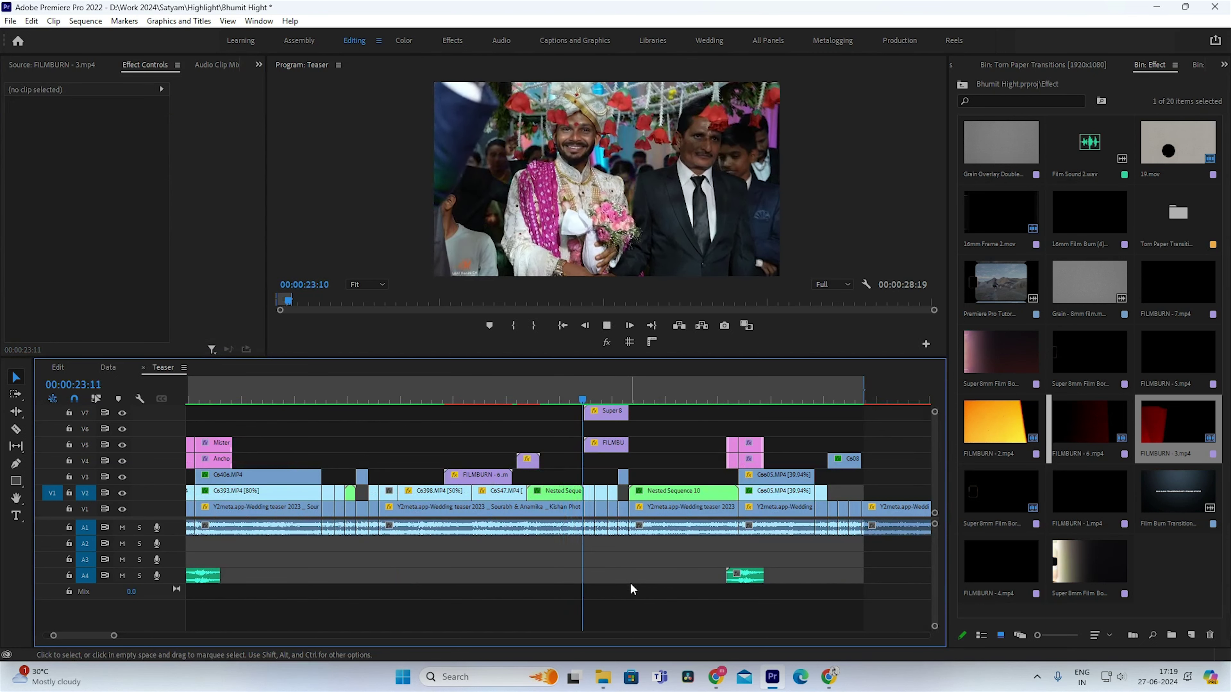
{"action": "key", "text": "space"}
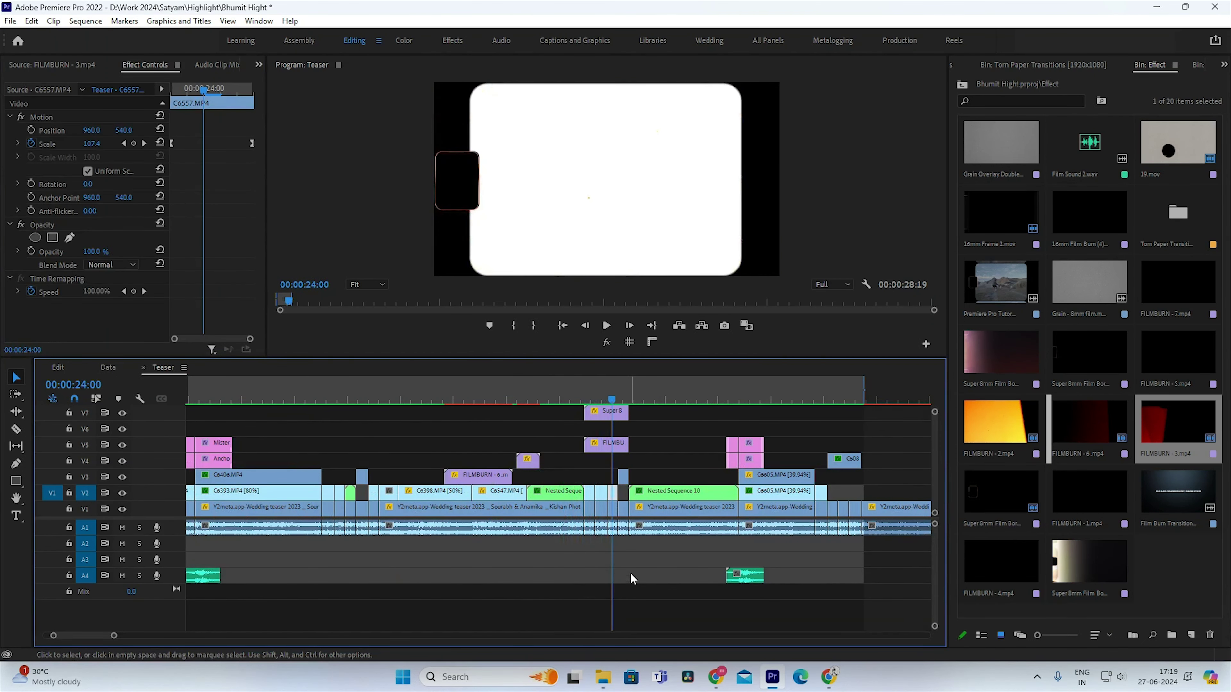
{"action": "scroll", "coordinate": [630, 577], "scroll_direction": "right", "scroll_amount": 3}
{"action": "left_click", "coordinate": [599, 574]}
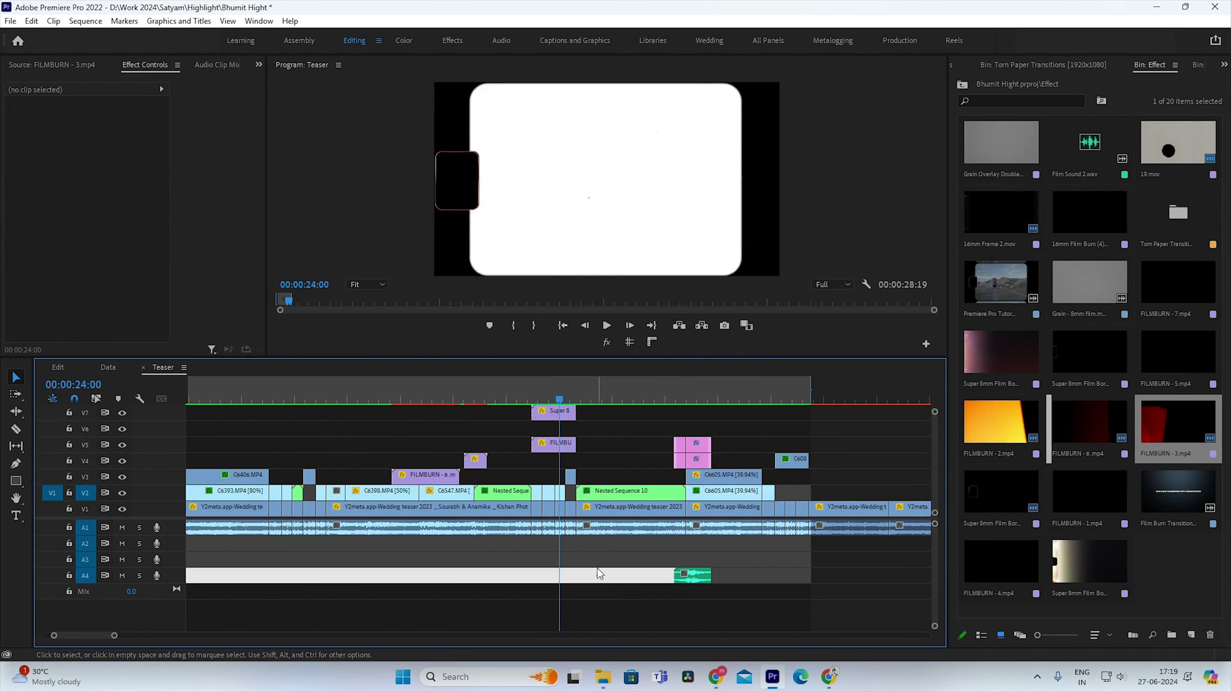
{"action": "key", "text": "minus"}
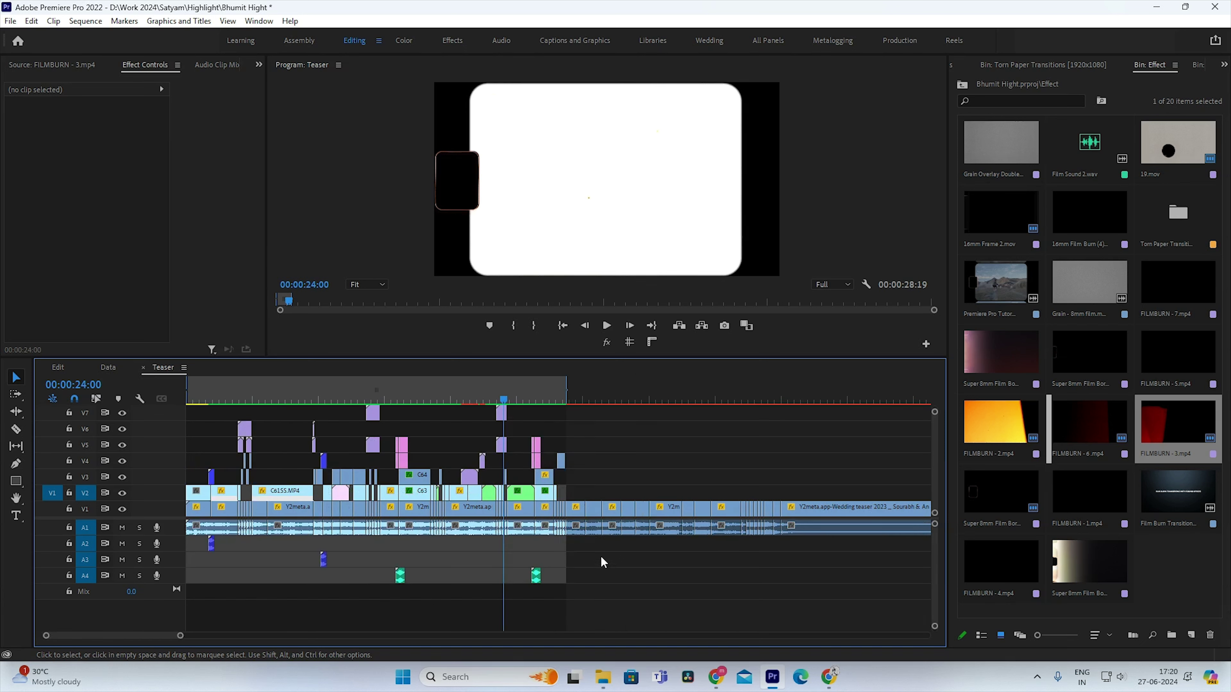
Step: Play the teaser from 24 seconds, then zoom out and scrub to the spare ceremony footage near 18:25
{"action": "key", "text": "equal"}
{"action": "key", "text": "space"}
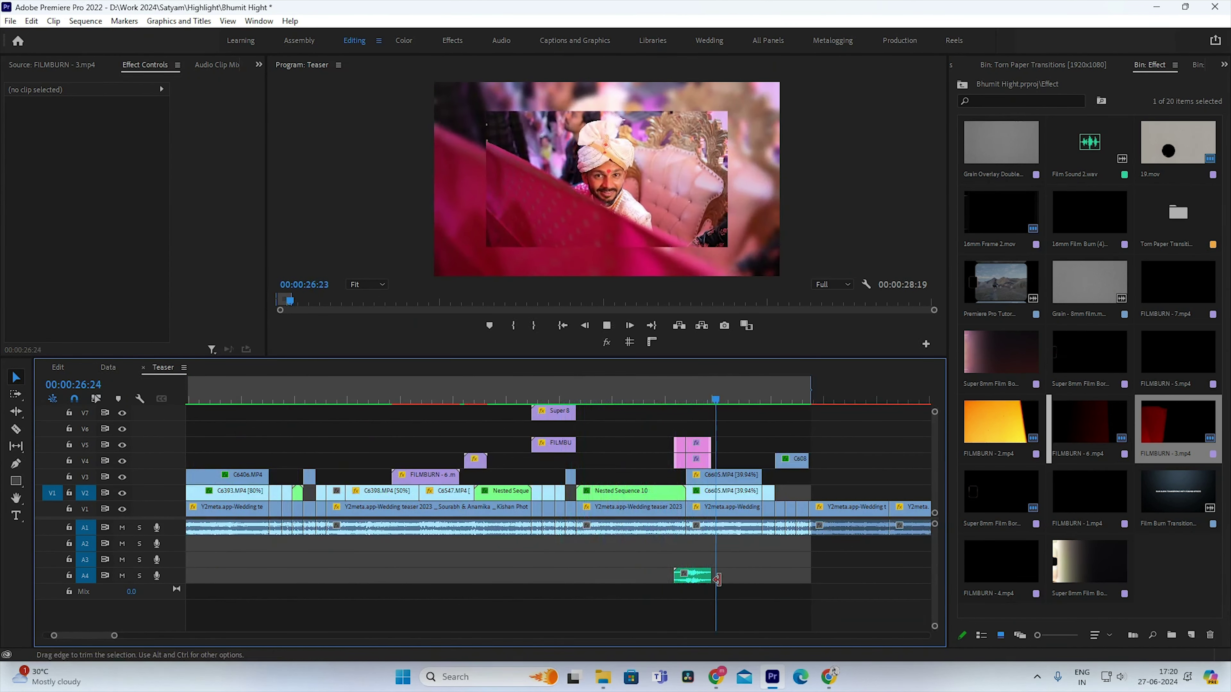
{"action": "left_click", "coordinate": [812, 528]}
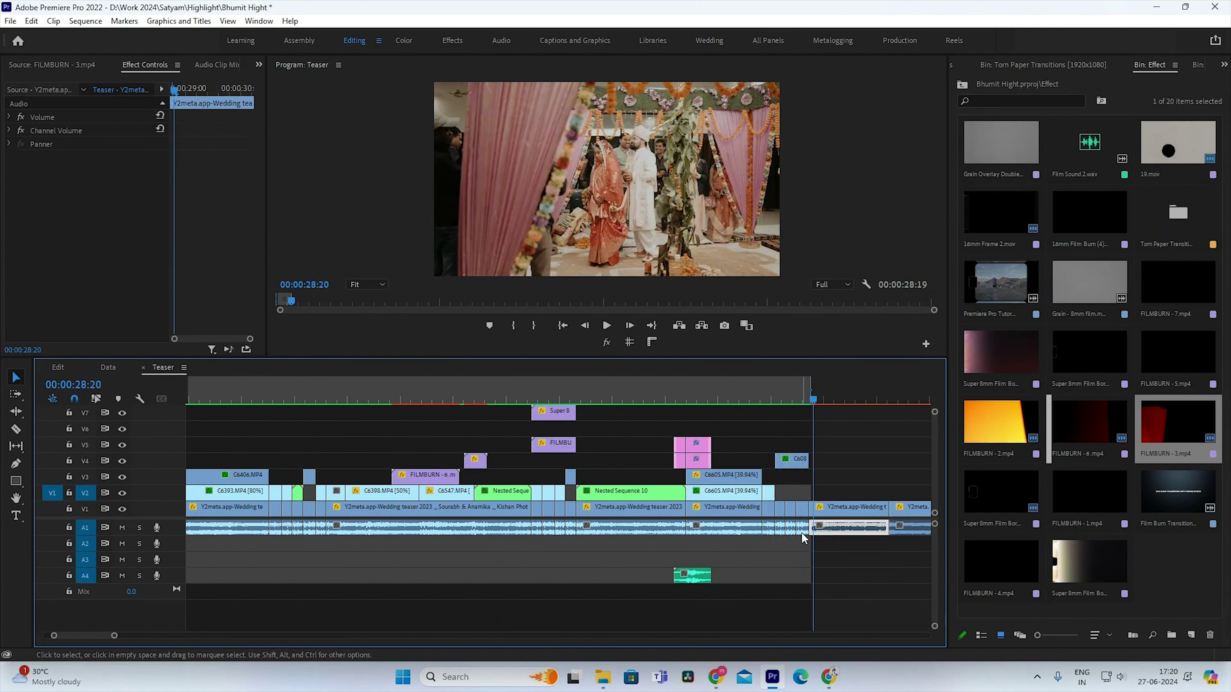
{"action": "left_click", "coordinate": [791, 380]}
{"action": "key", "text": "minus"}
{"action": "key", "text": "minus"}
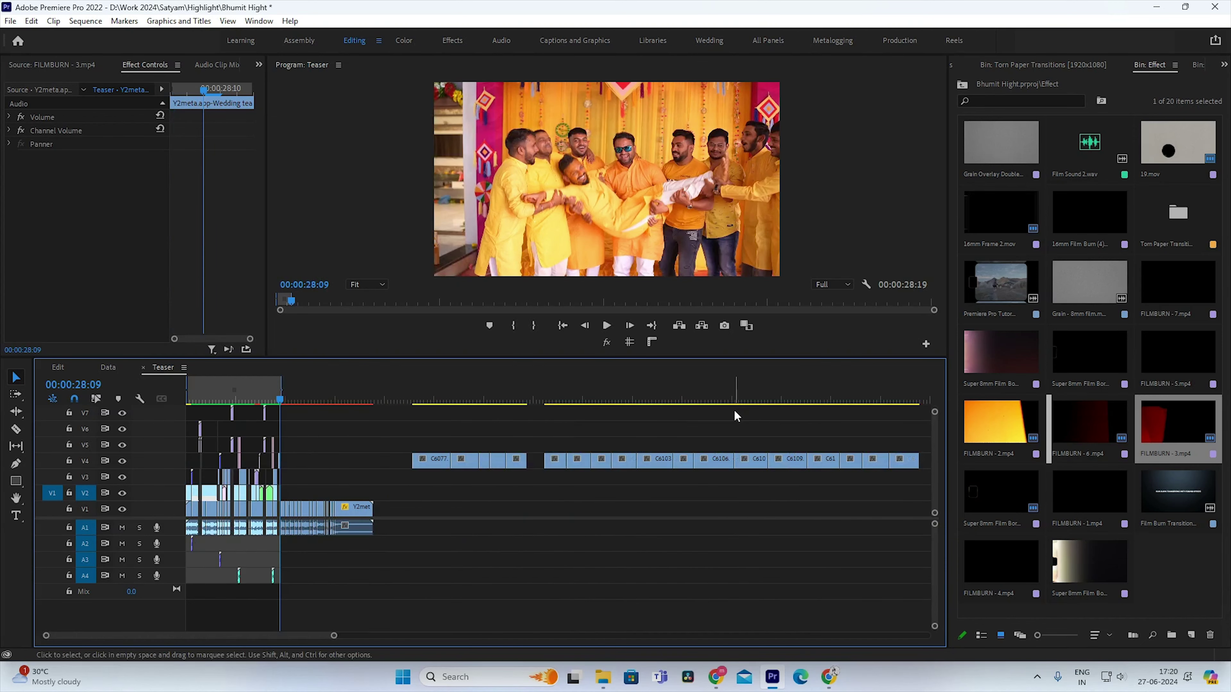
{"action": "left_click", "coordinate": [607, 398]}
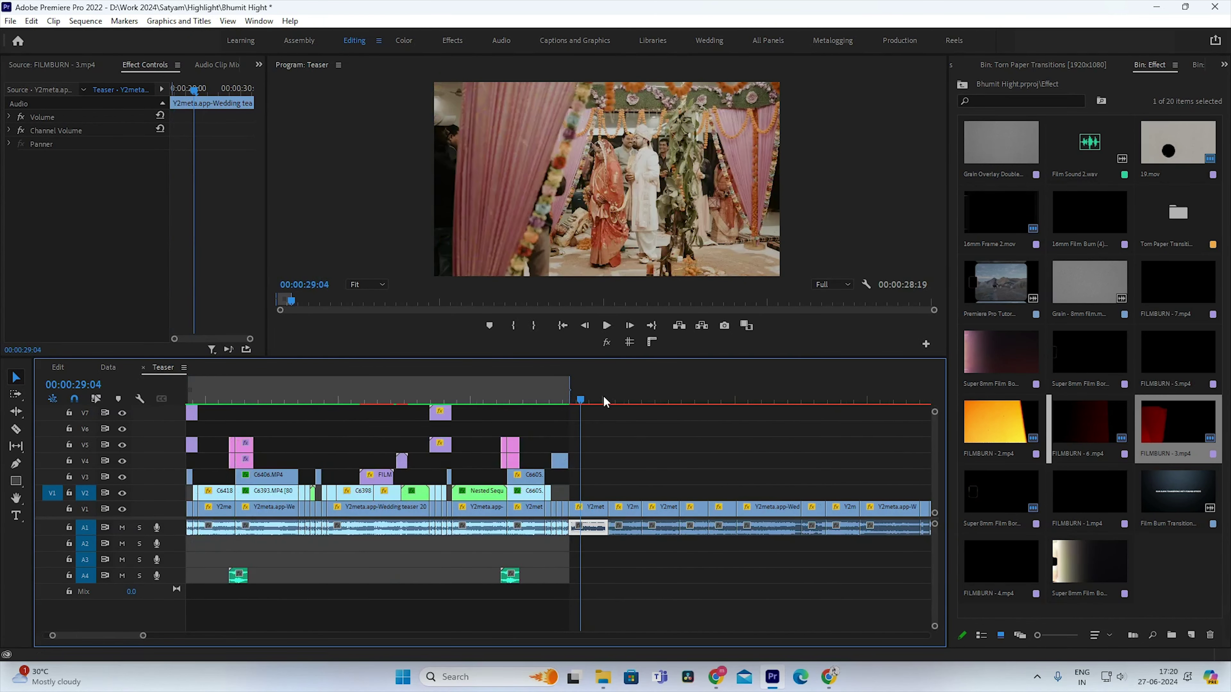
{"action": "key", "text": "minus"}
{"action": "key", "text": "minus"}
{"action": "key", "text": "minus"}
{"action": "key", "text": "minus"}
{"action": "key", "text": "minus"}
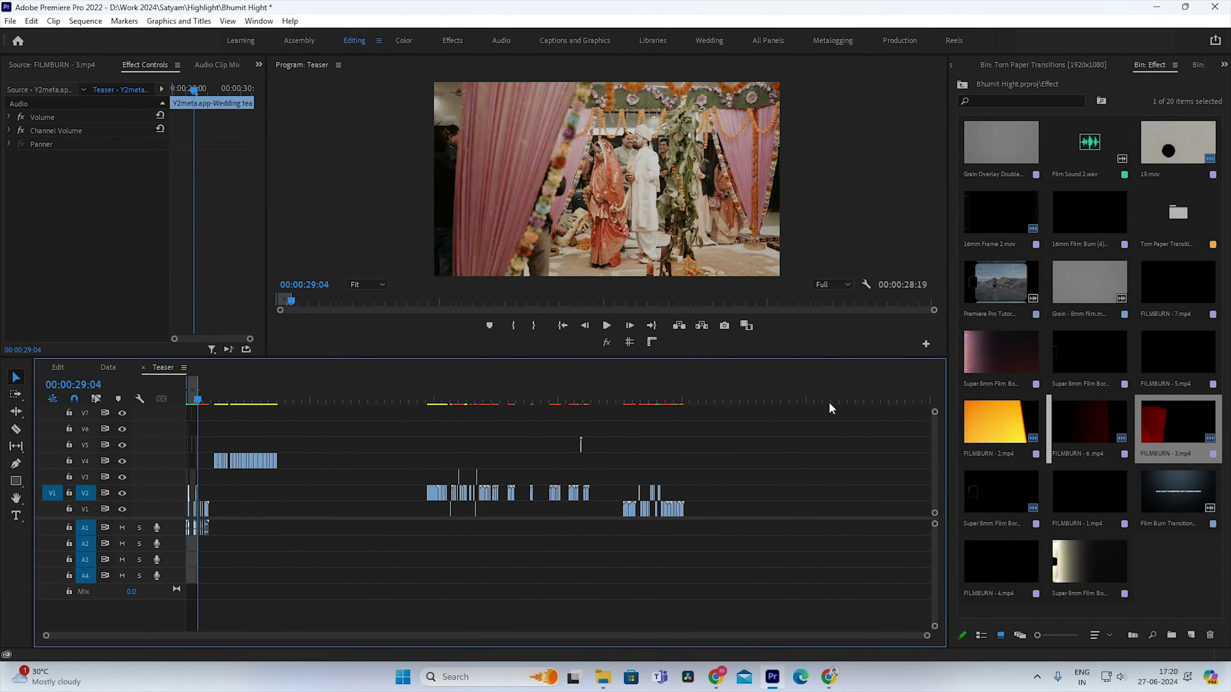
{"action": "key", "text": "equal"}
{"action": "mouse_move", "coordinate": [510, 398]}
{"action": "left_mouse_down"}
{"action": "mouse_move", "coordinate": [528, 430]}
{"action": "mouse_move", "coordinate": [612, 430]}
{"action": "mouse_move", "coordinate": [613, 483]}
{"action": "left_mouse_up"}
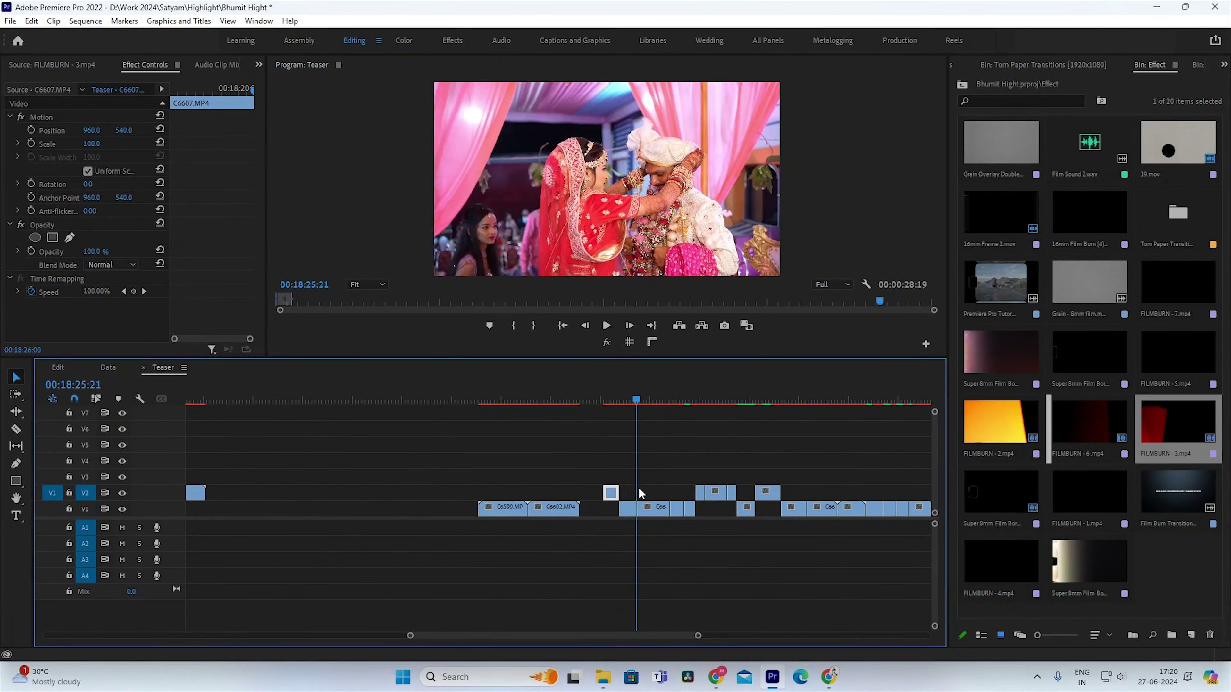
Step: Delete the spare clips on V1 and V2, then undo and return near the teaser start
{"action": "mouse_move", "coordinate": [613, 482]}
{"action": "left_mouse_down"}
{"action": "mouse_move", "coordinate": [638, 495]}
{"action": "mouse_move", "coordinate": [478, 574]}
{"action": "left_mouse_up"}
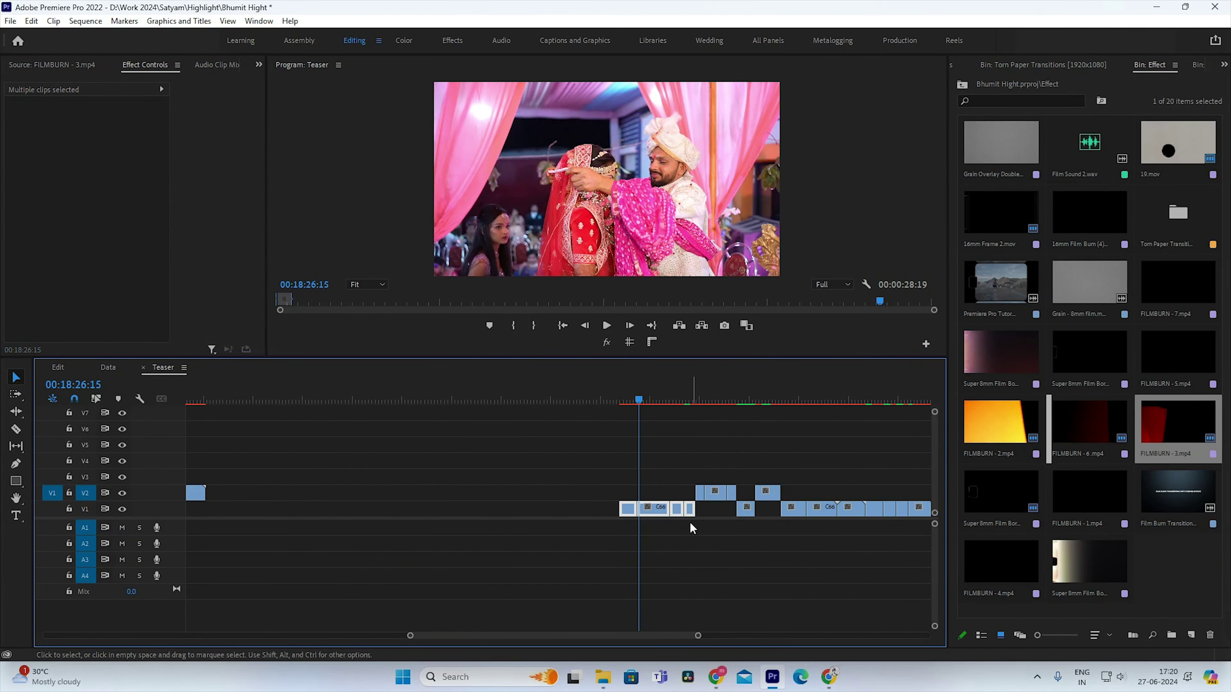
{"action": "key", "text": "Delete"}
{"action": "key", "text": "minus"}
{"action": "key", "text": "minus"}
{"action": "key", "text": "minus"}
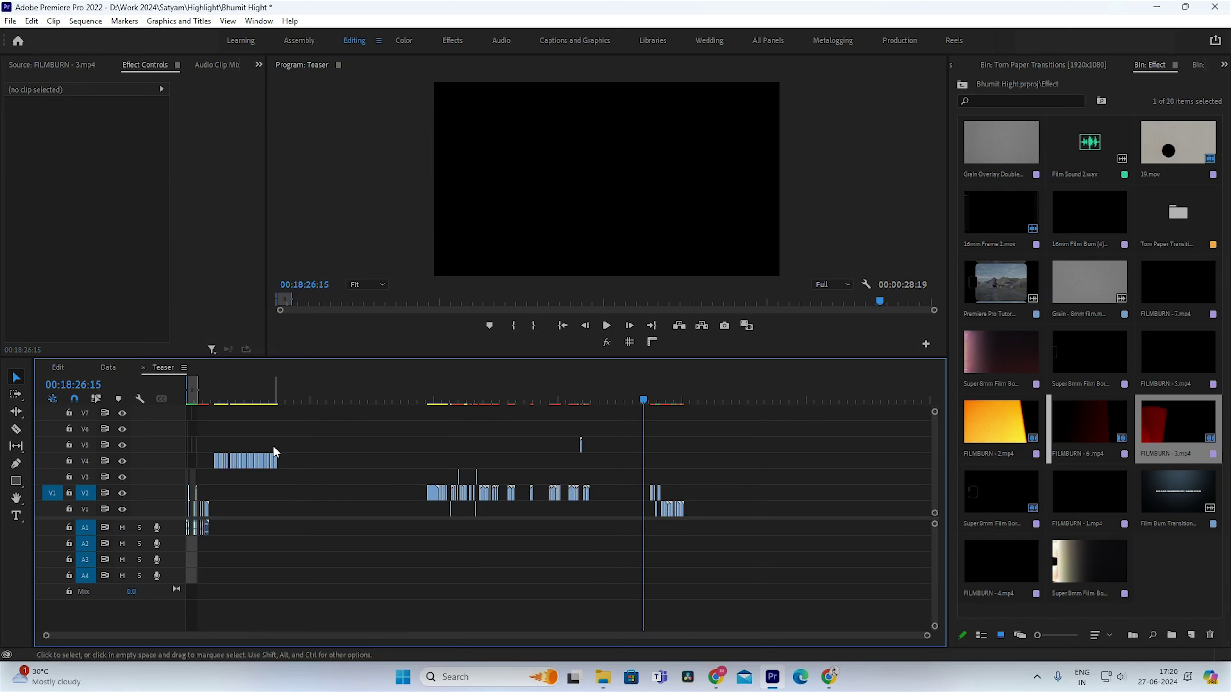
{"action": "left_click", "coordinate": [203, 395]}
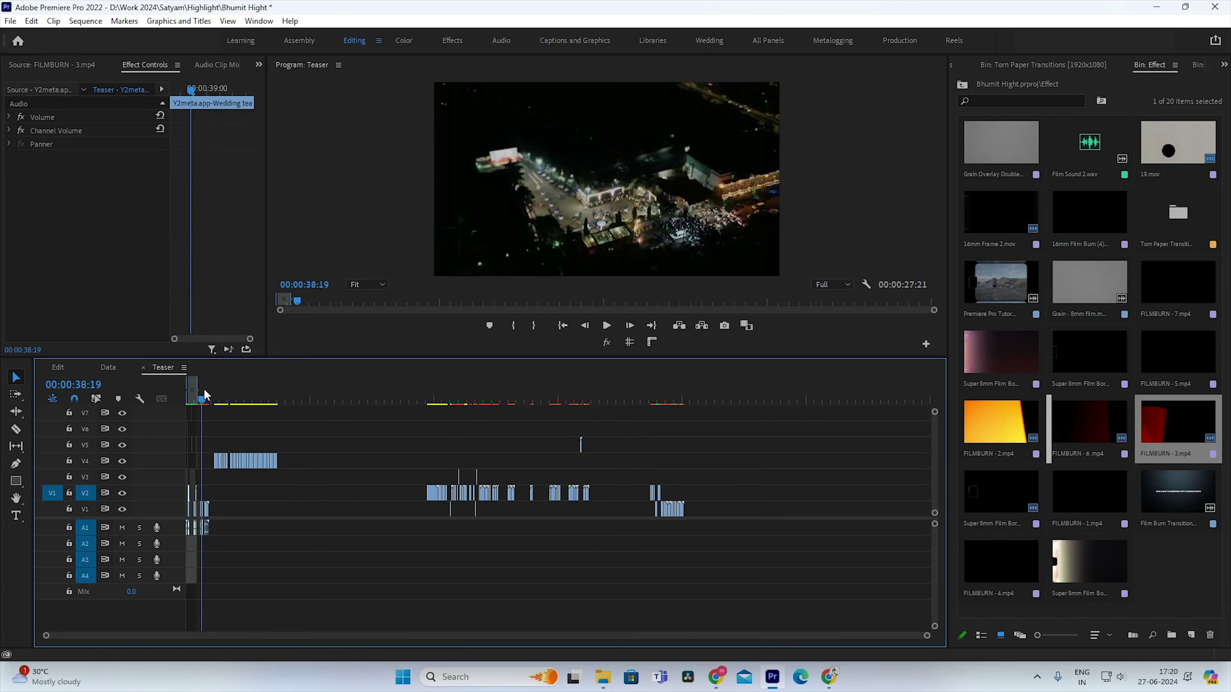
{"action": "key", "text": "equal"}
{"action": "key", "text": "equal"}
{"action": "key", "text": "equal"}
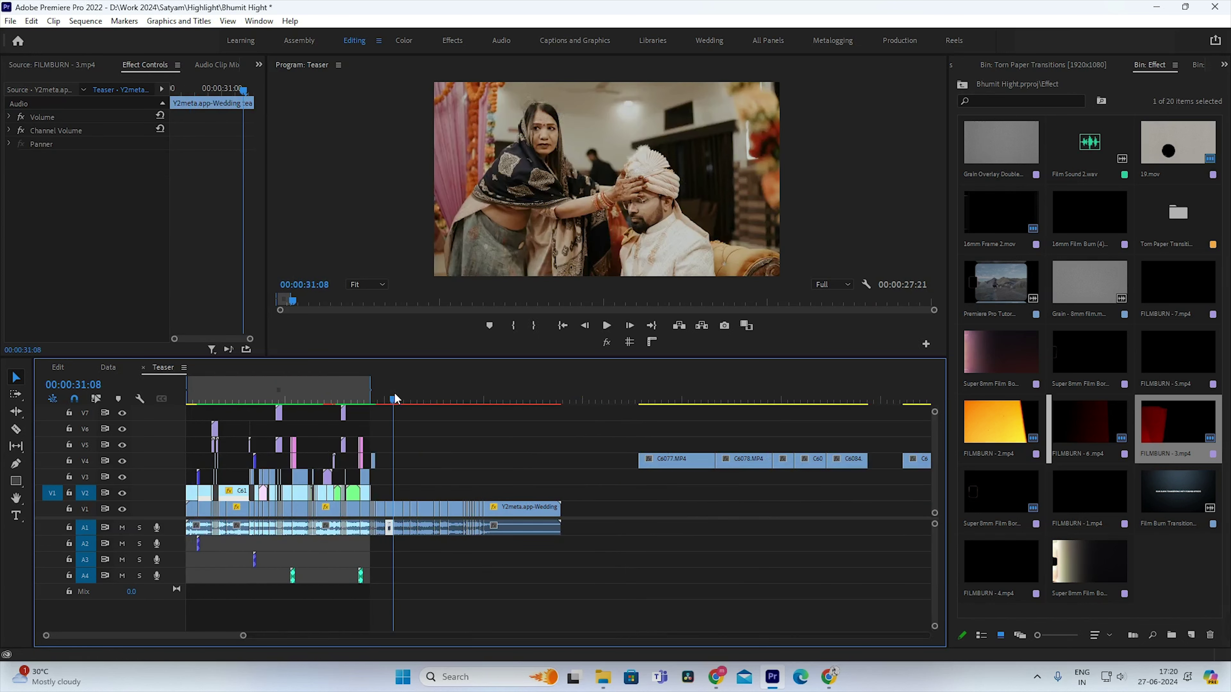
{"action": "key", "text": "ctrl+z"}
Step: Move the clips down onto track V2 near 30:23 and play them back
{"action": "left_click", "coordinate": [391, 394]}
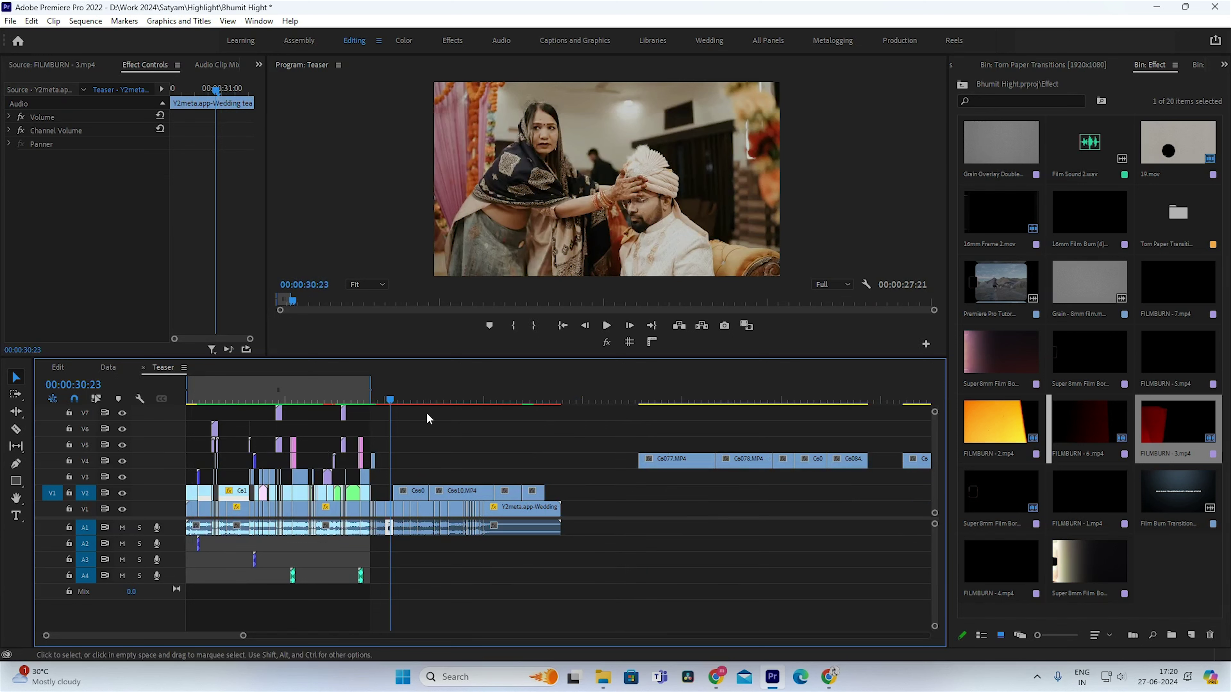
{"action": "key", "text": "equal"}
{"action": "mouse_move", "coordinate": [630, 456]}
{"action": "left_mouse_down"}
{"action": "mouse_move", "coordinate": [523, 490]}
{"action": "mouse_move", "coordinate": [535, 486]}
{"action": "left_mouse_up"}
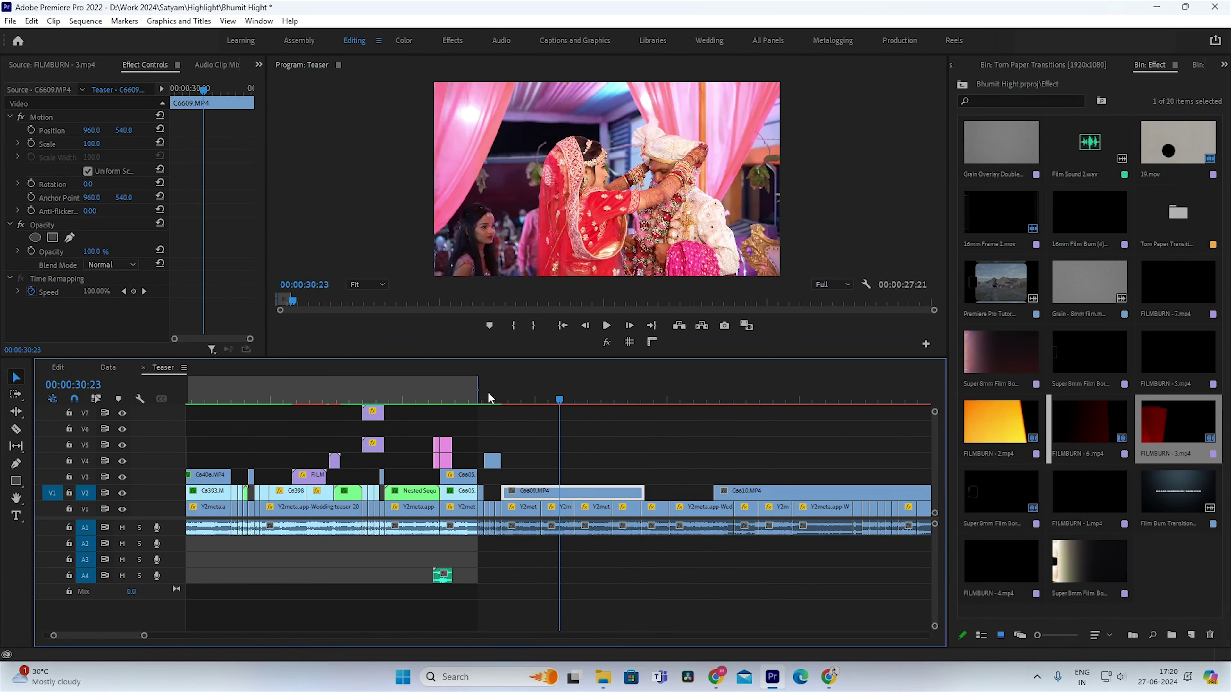
{"action": "key", "text": "equal"}
{"action": "key", "text": "space"}
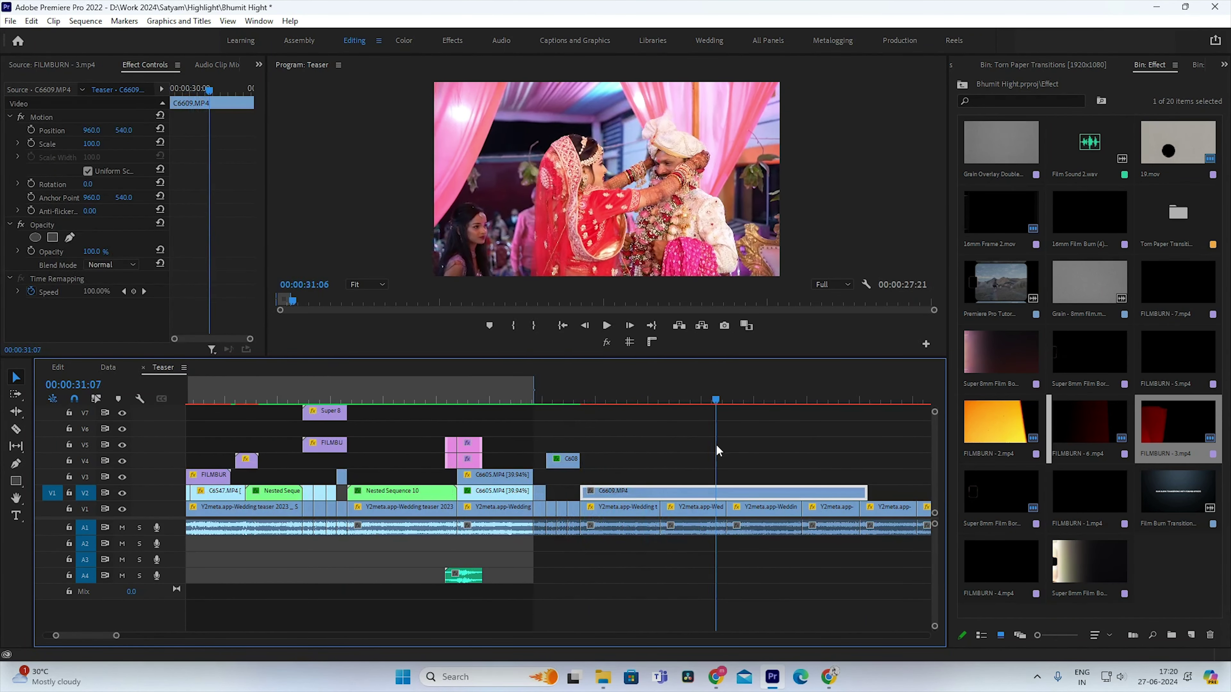
{"action": "key", "text": "space"}
{"action": "key", "text": "space"}
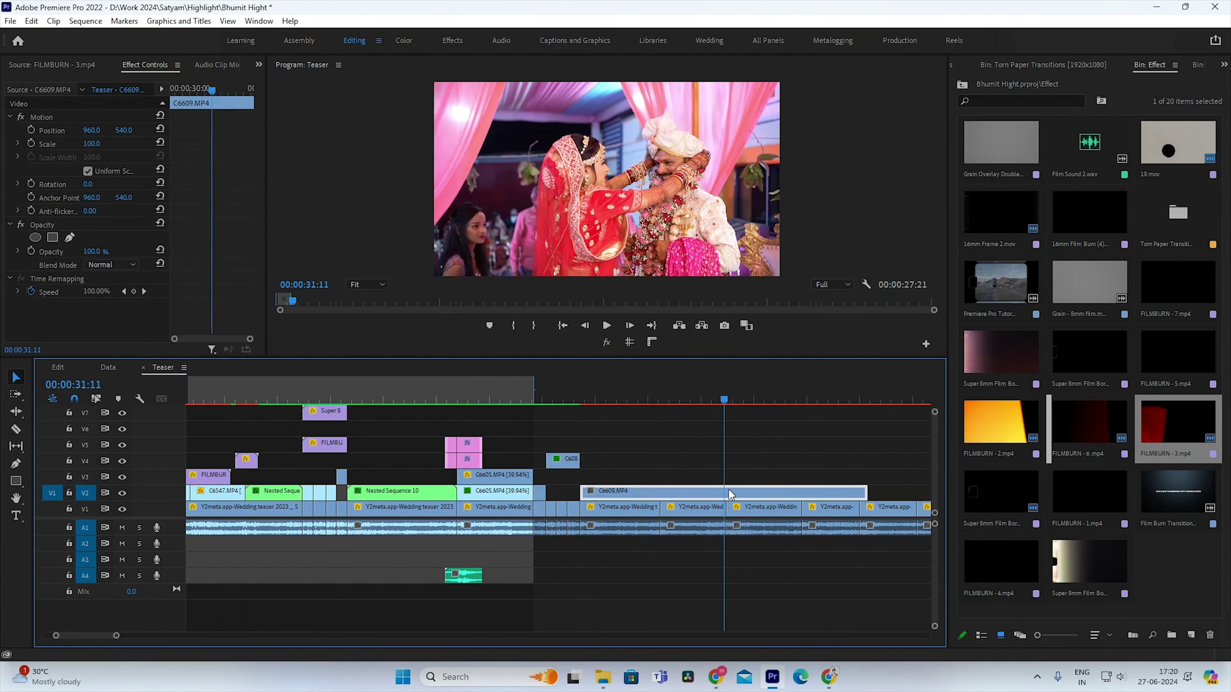
Step: Remove the first C6609 clip, slide the other into the gap, and trim it to end at 30:05
{"action": "key", "text": "Delete"}
{"action": "left_click_drag", "start_coordinate": [759, 494], "coordinate": [594, 494]}
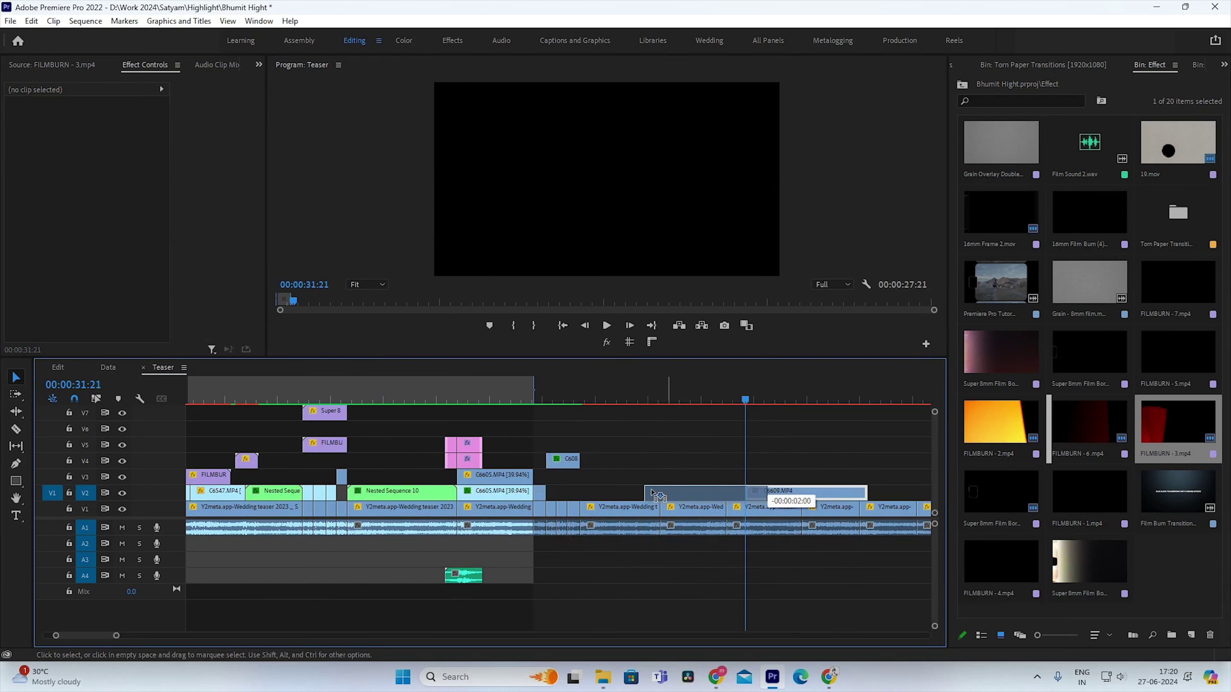
{"action": "left_click", "coordinate": [573, 396]}
{"action": "key", "text": "space"}
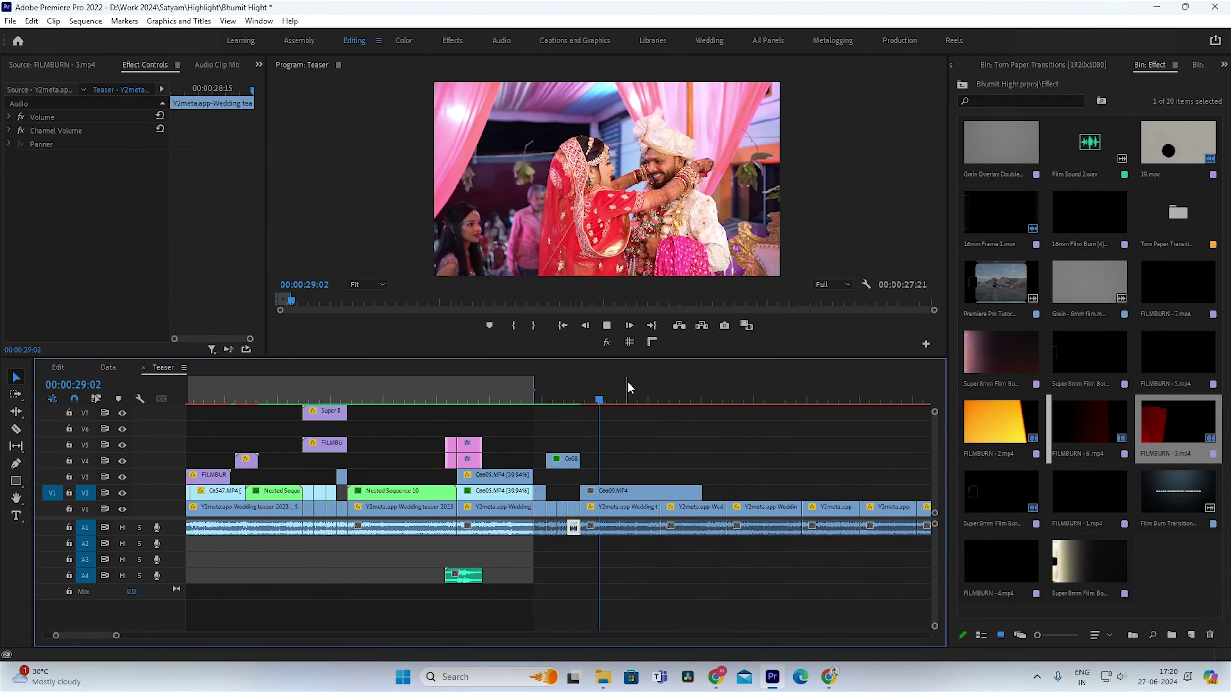
{"action": "key", "text": "space"}
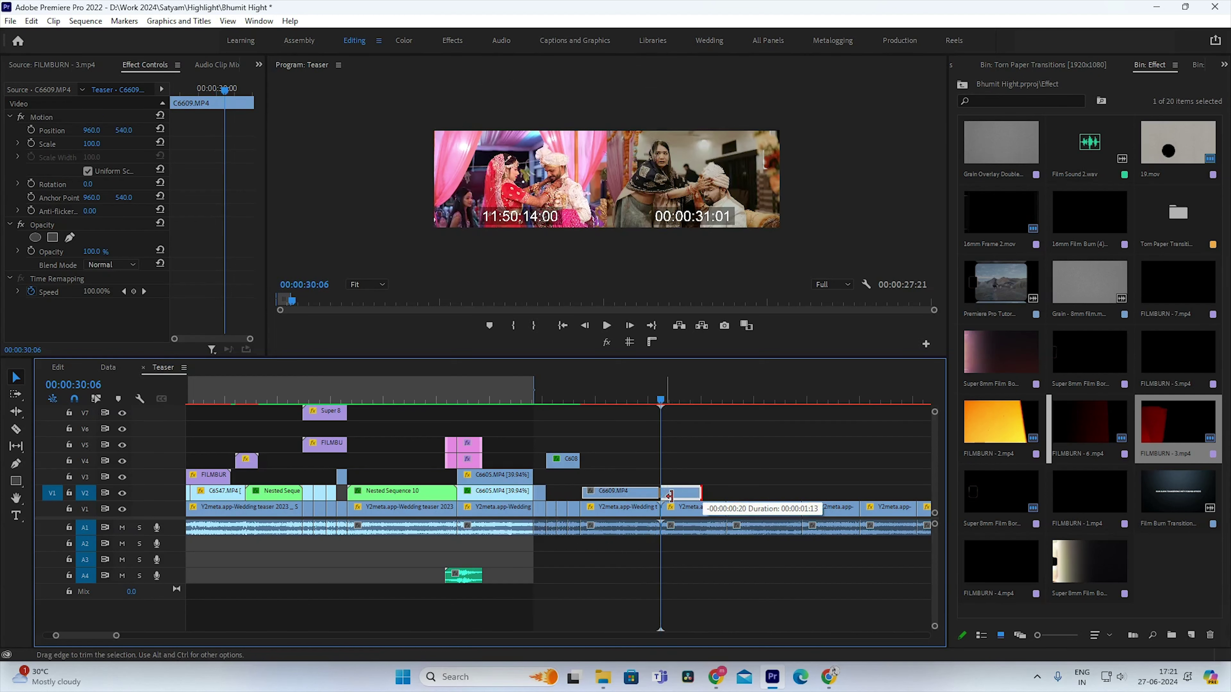
{"action": "left_click_drag", "start_coordinate": [698, 493], "coordinate": [659, 494]}
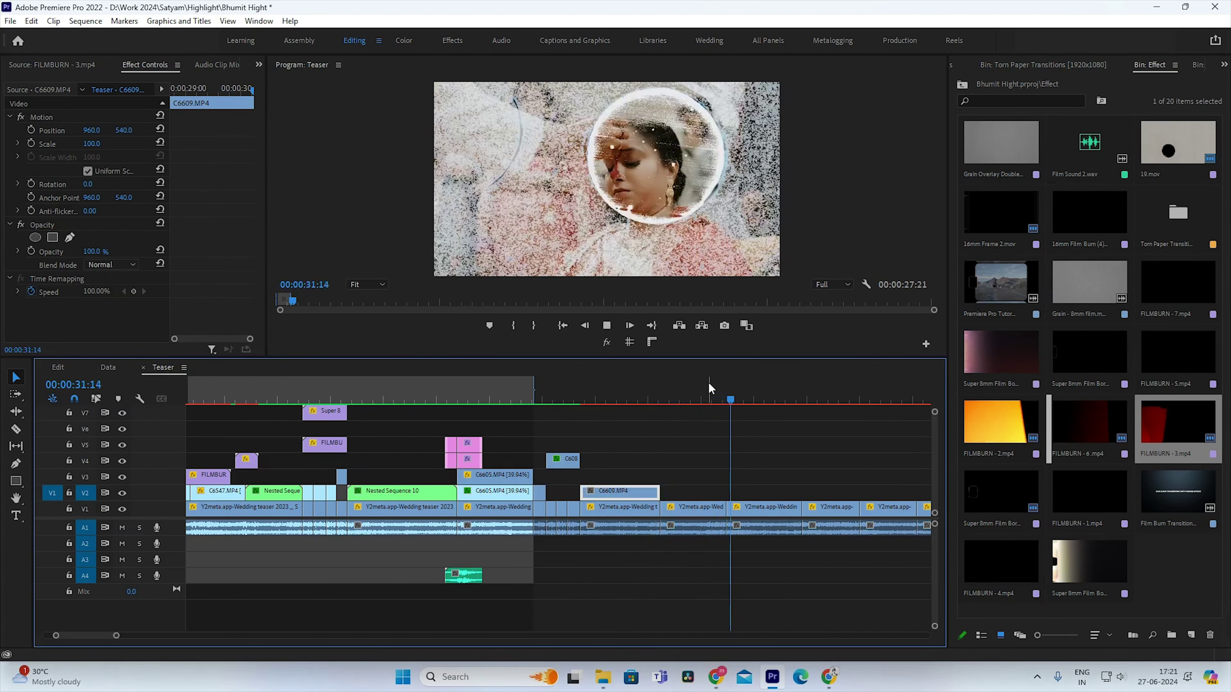
Step: Place C6610 directly after C6609 on V2 and review the cut between them
{"action": "left_click", "coordinate": [688, 398]}
{"action": "key", "text": "minus"}
{"action": "key", "text": "minus"}
{"action": "key", "text": "minus"}
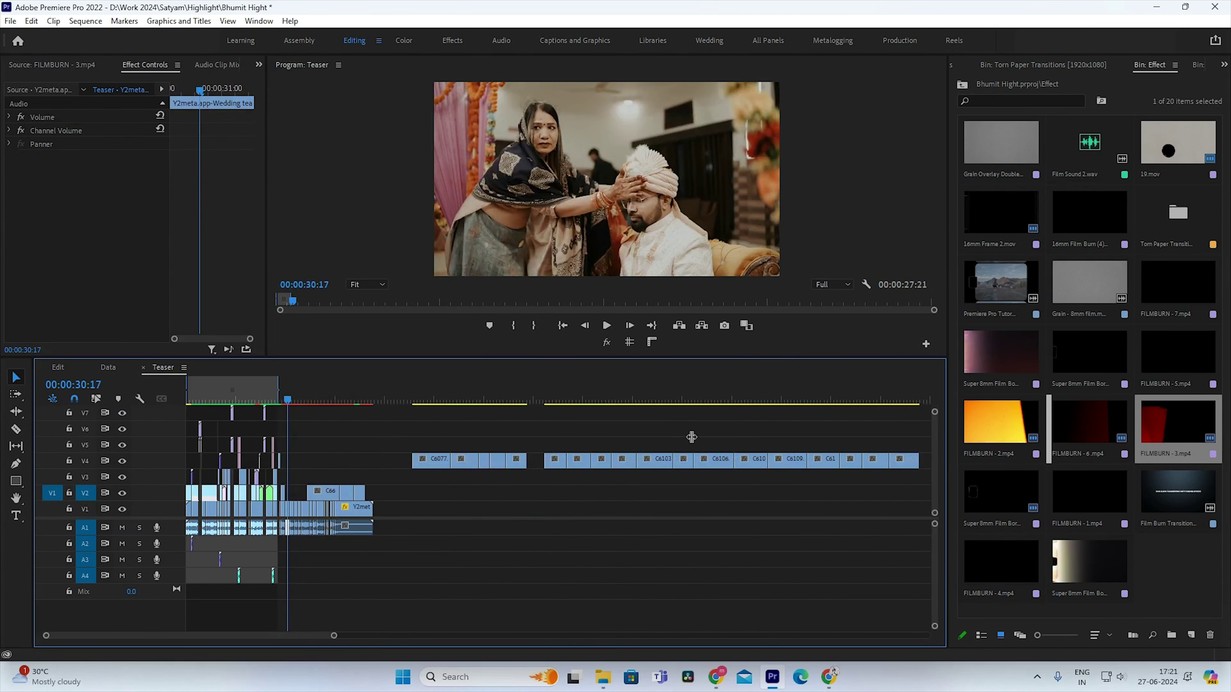
{"action": "key", "text": "equal"}
{"action": "key", "text": "equal"}
{"action": "key", "text": "equal"}
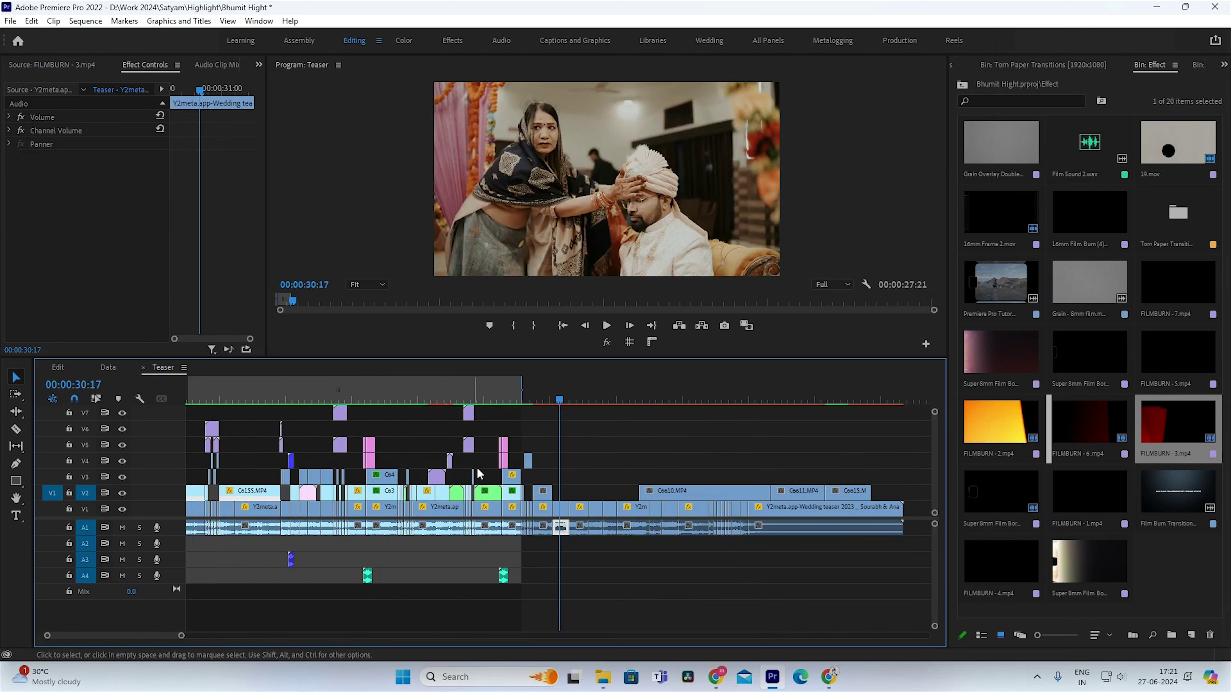
{"action": "left_click_drag", "start_coordinate": [746, 499], "coordinate": [573, 491]}
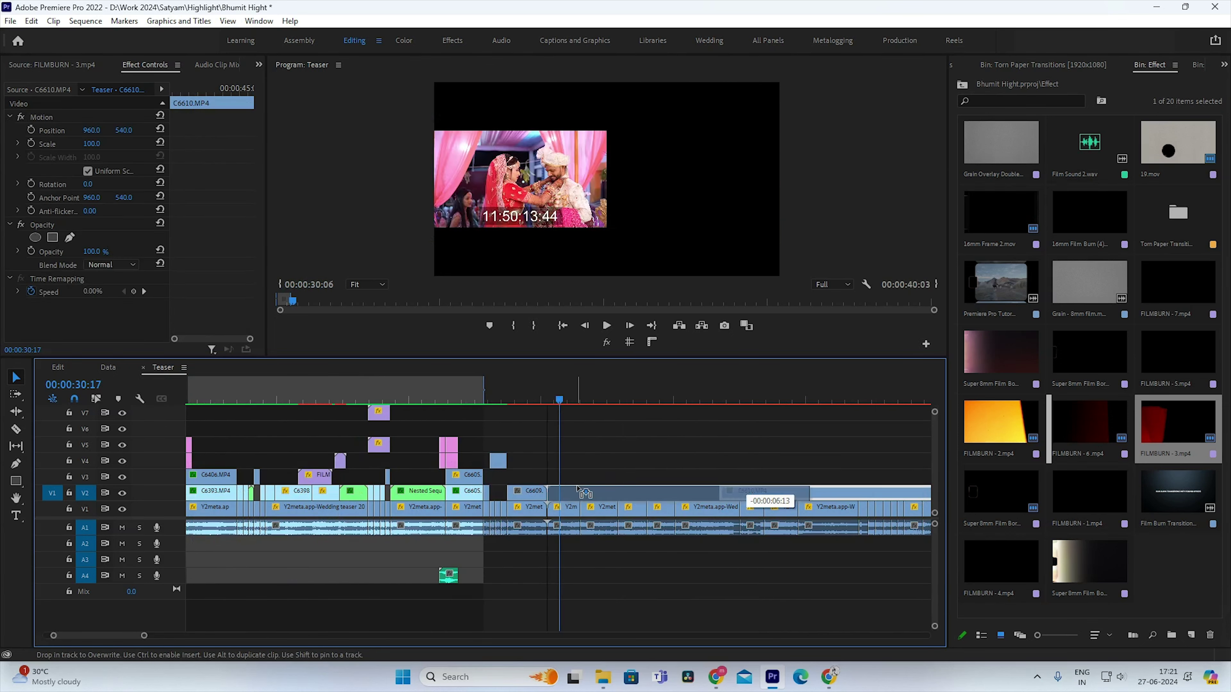
{"action": "left_click", "coordinate": [538, 398]}
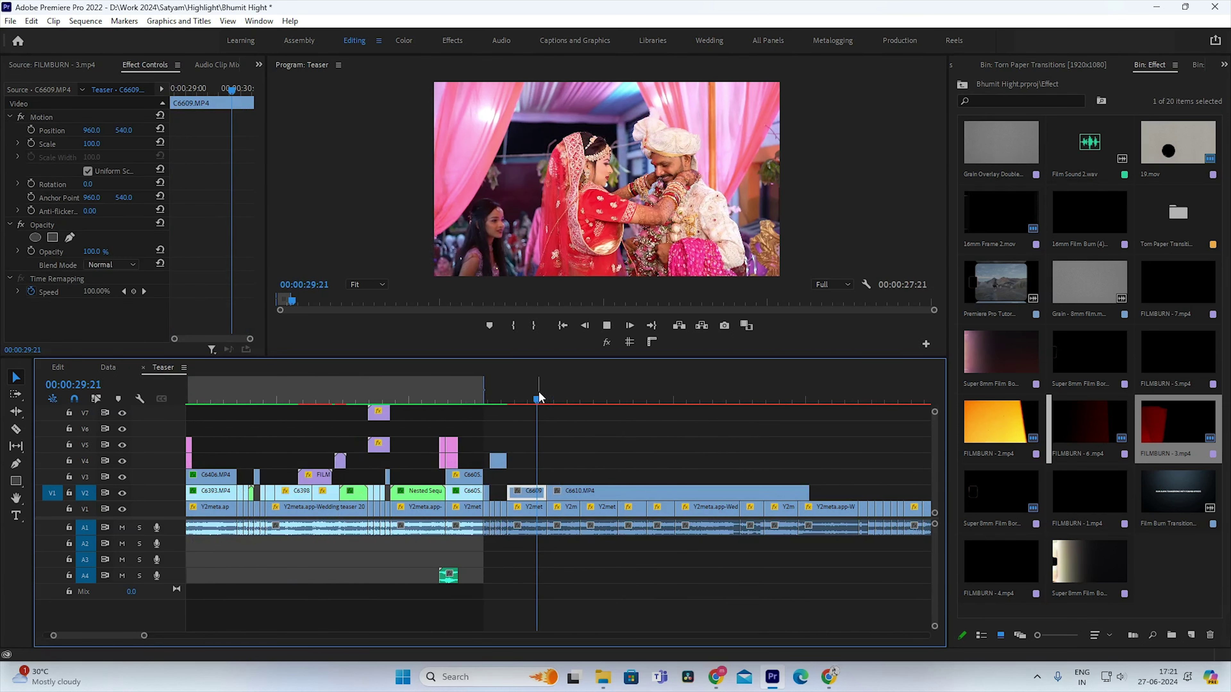
{"action": "key", "text": "space"}
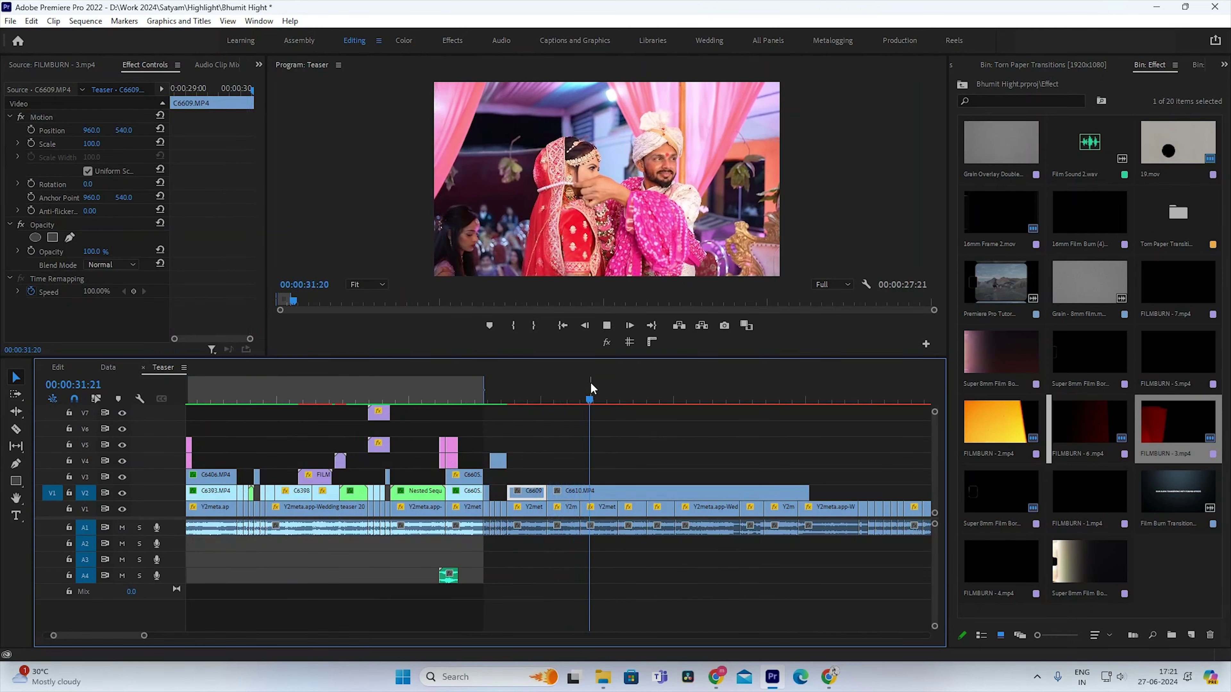
{"action": "left_click", "coordinate": [678, 489]}
{"action": "left_click_drag", "start_coordinate": [678, 481], "coordinate": [531, 489]}
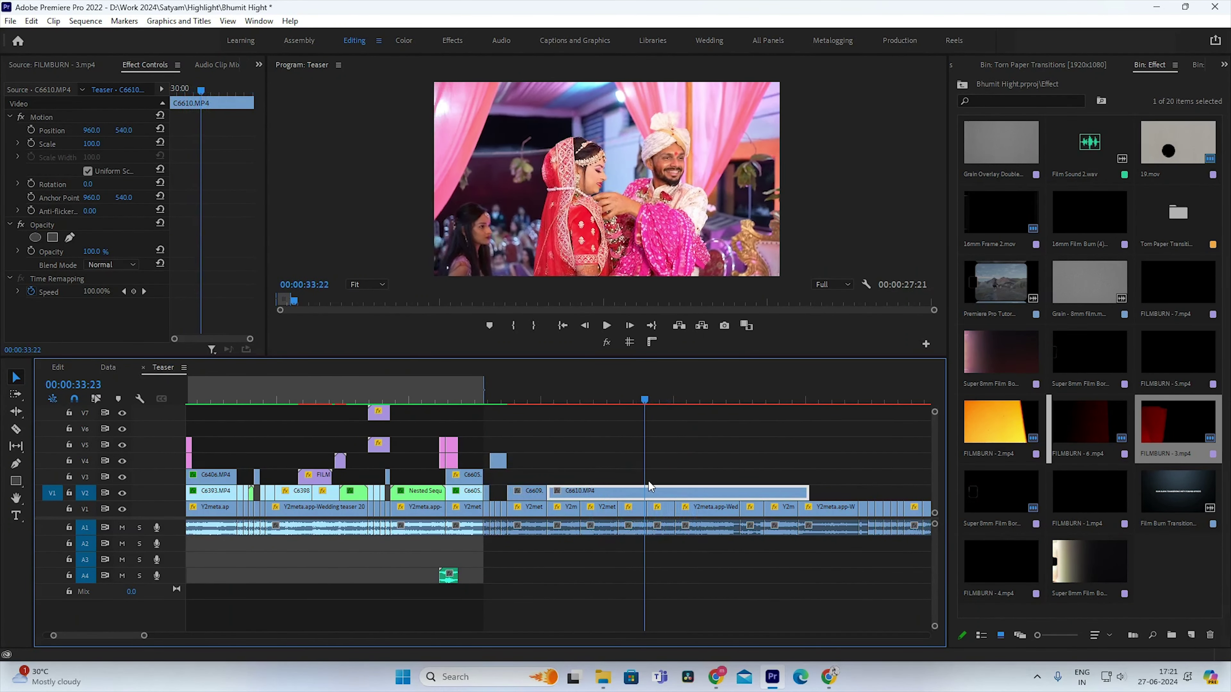
{"action": "key", "text": "space"}
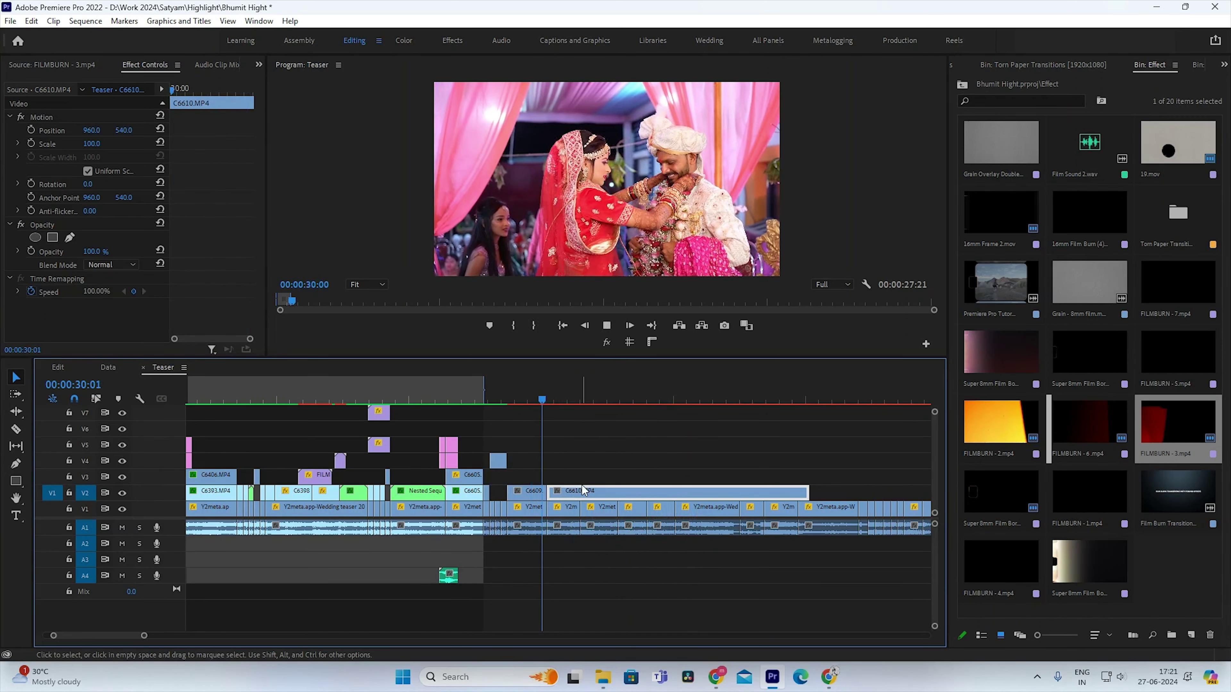
{"action": "left_click", "coordinate": [578, 394]}
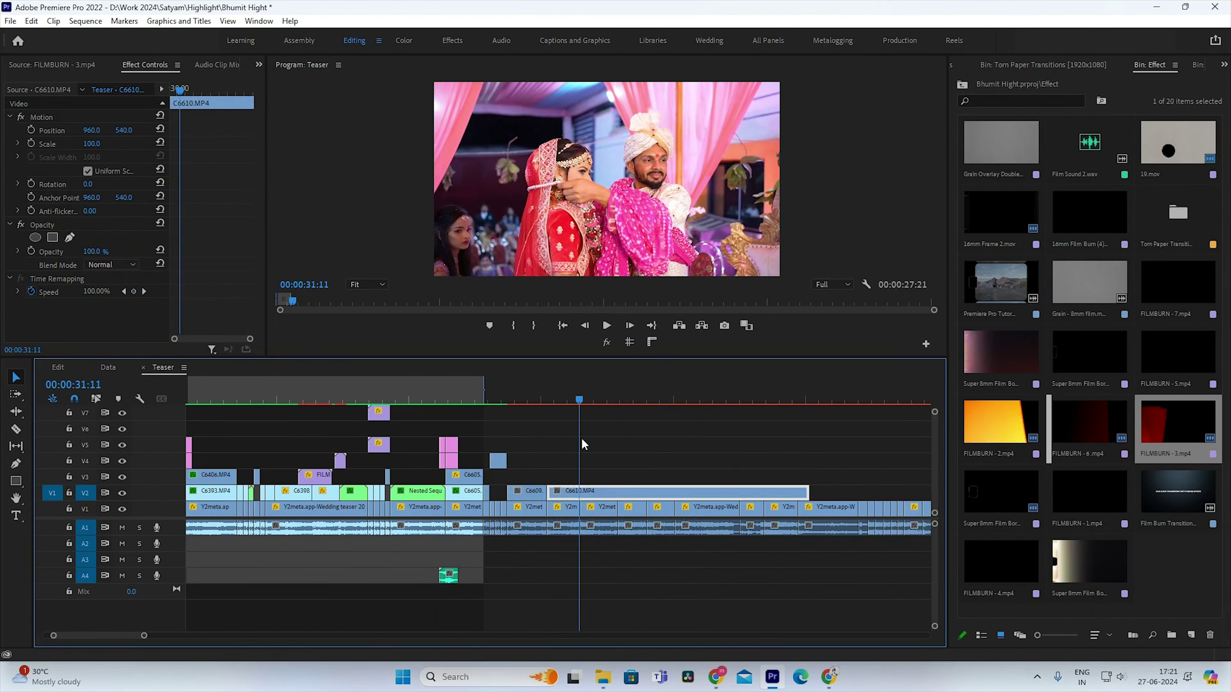
Step: Split C6610 at 31:13, delete its tail, and bring up the Effects panel
{"action": "key", "text": "Right"}
{"action": "key", "text": "Right"}
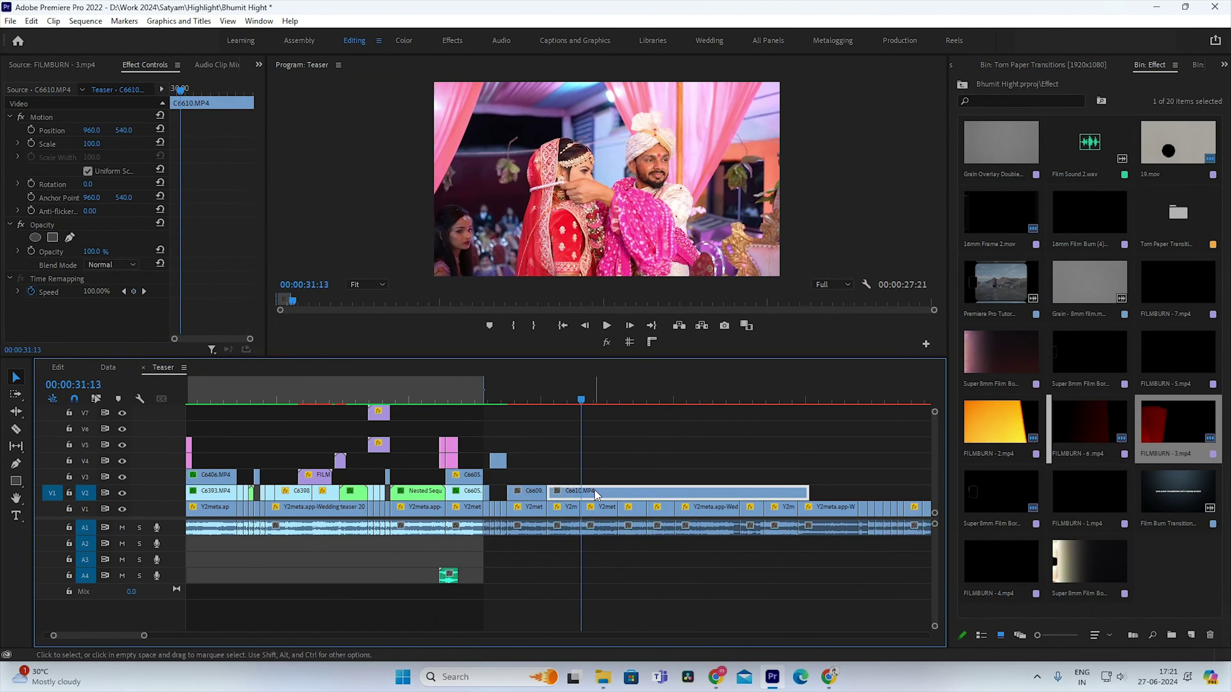
{"action": "key", "text": "ctrl+k"}
{"action": "left_click", "coordinate": [594, 491]}
{"action": "key", "text": "Delete"}
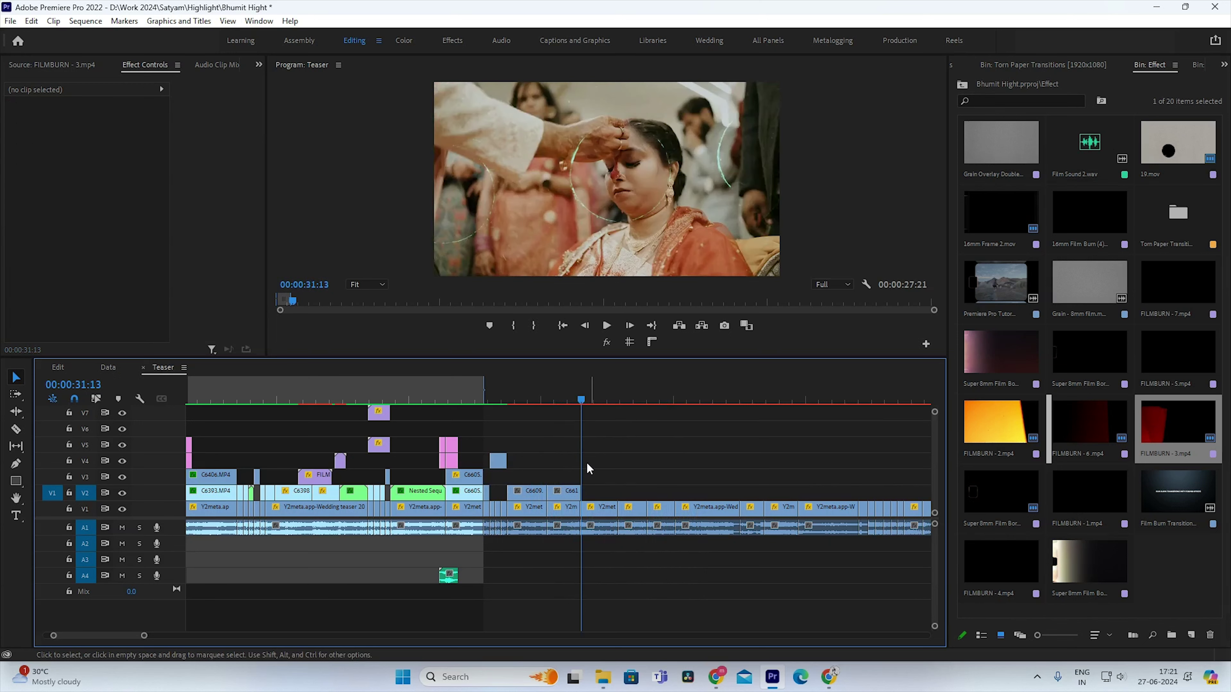
{"action": "left_click", "coordinate": [563, 394]}
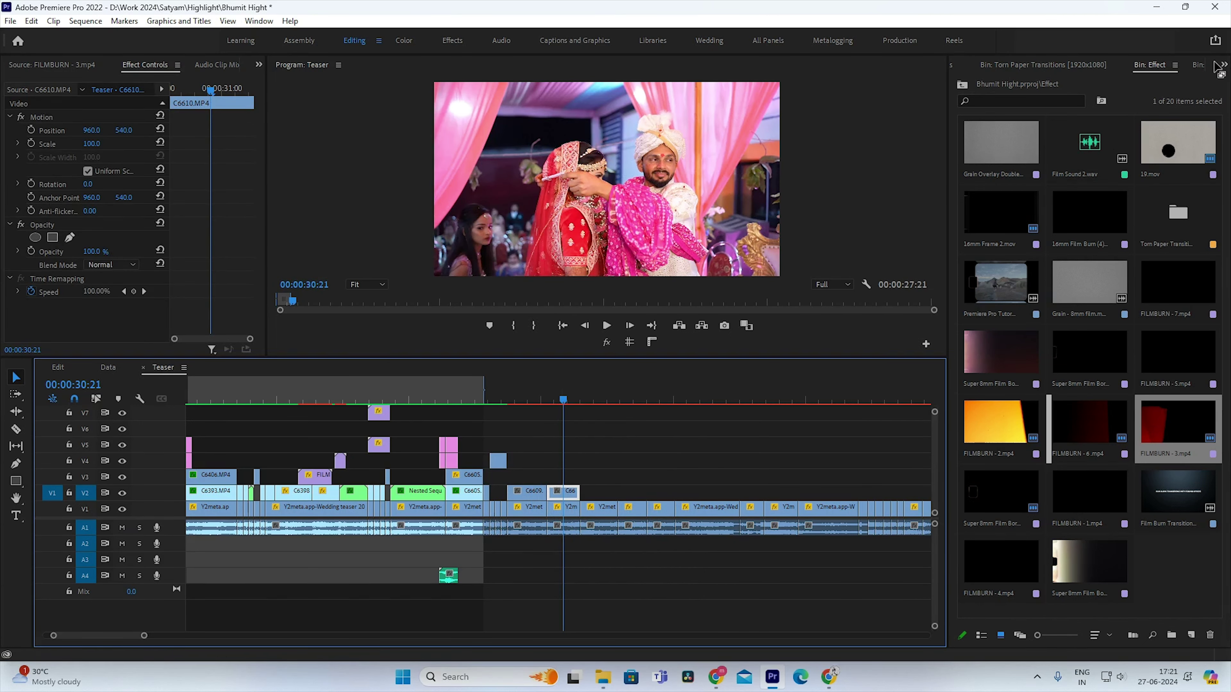
{"action": "left_click", "coordinate": [1222, 64]}
{"action": "left_click", "coordinate": [1107, 81]}
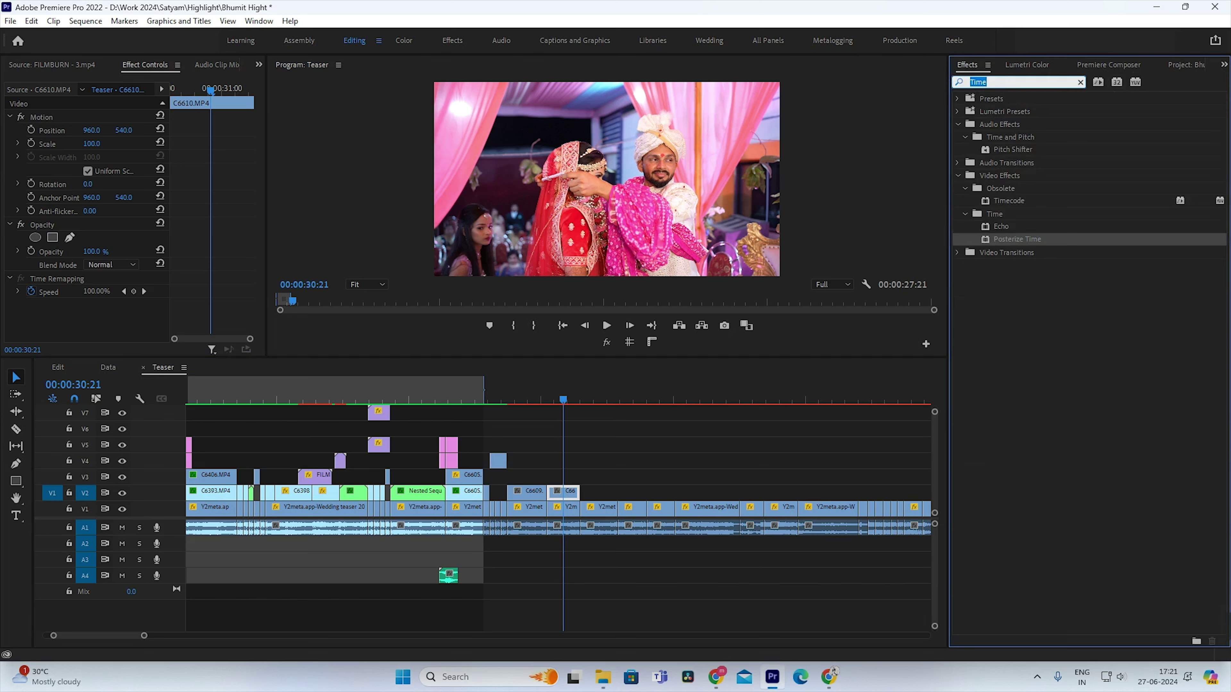
Step: Search Effects for 'Stab' and apply Warp Stabilizer to C6610 and C6609 on V2
{"action": "type", "text": "Stab"}
{"action": "left_click_drag", "start_coordinate": [1017, 179], "coordinate": [717, 416]}
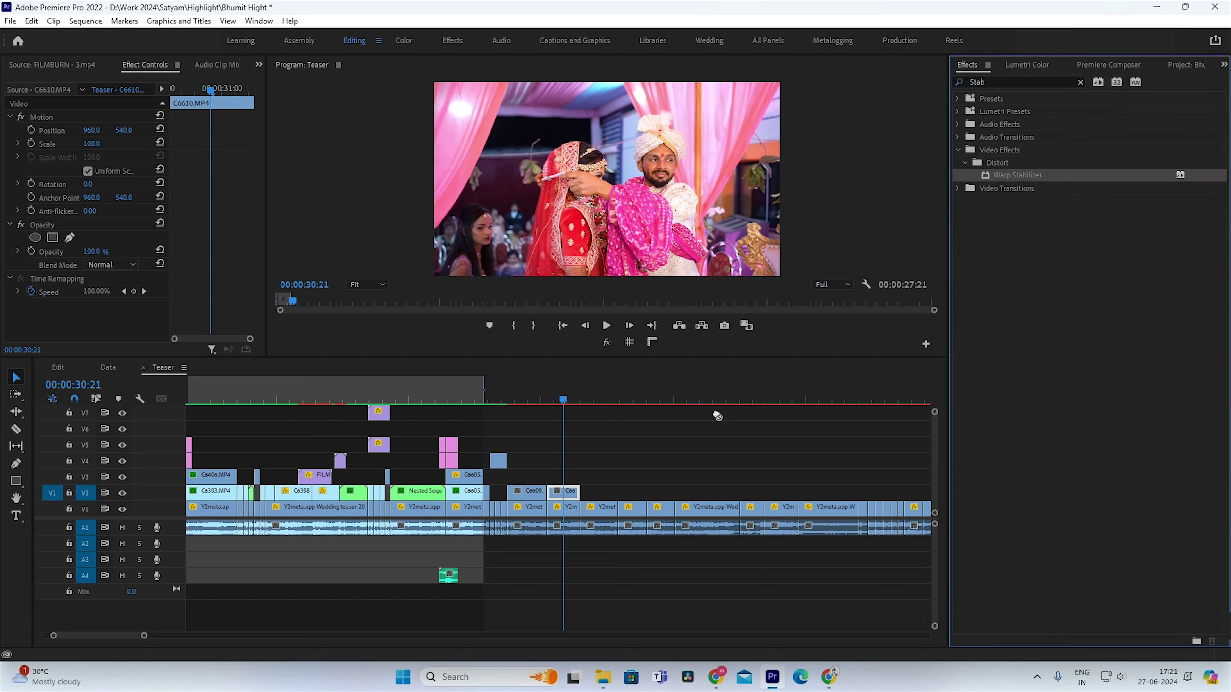
{"action": "left_click_drag", "start_coordinate": [584, 492], "coordinate": [584, 491]}
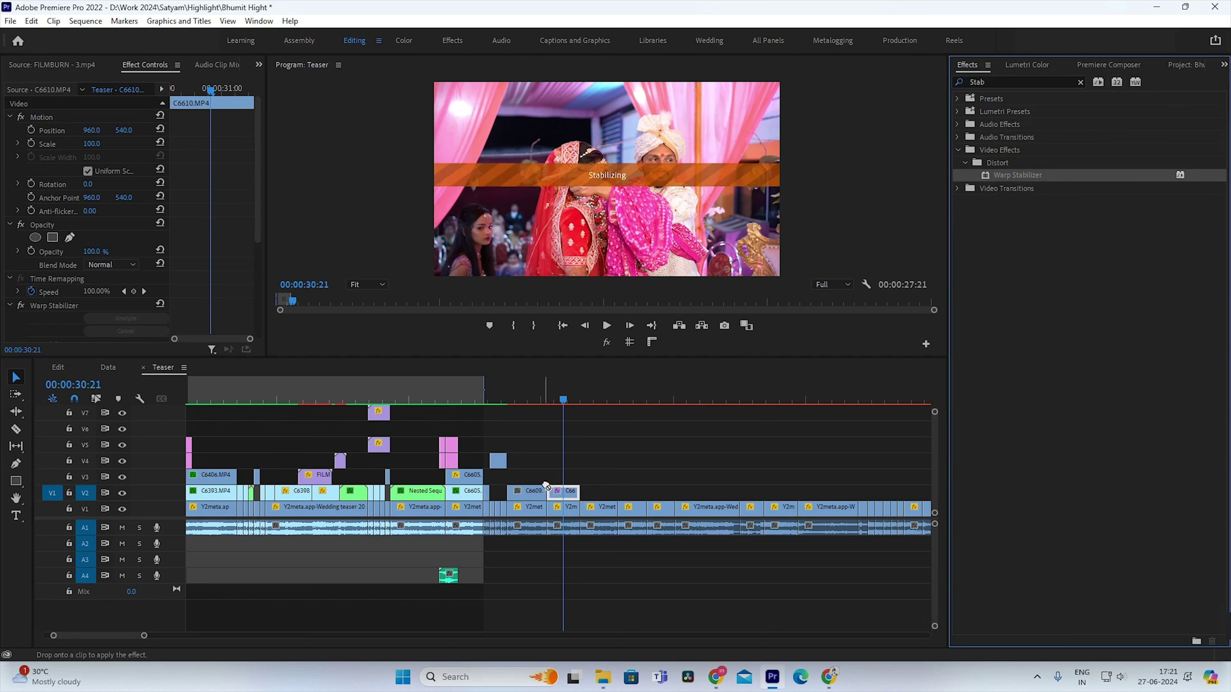
{"action": "left_click_drag", "start_coordinate": [533, 502], "coordinate": [527, 494]}
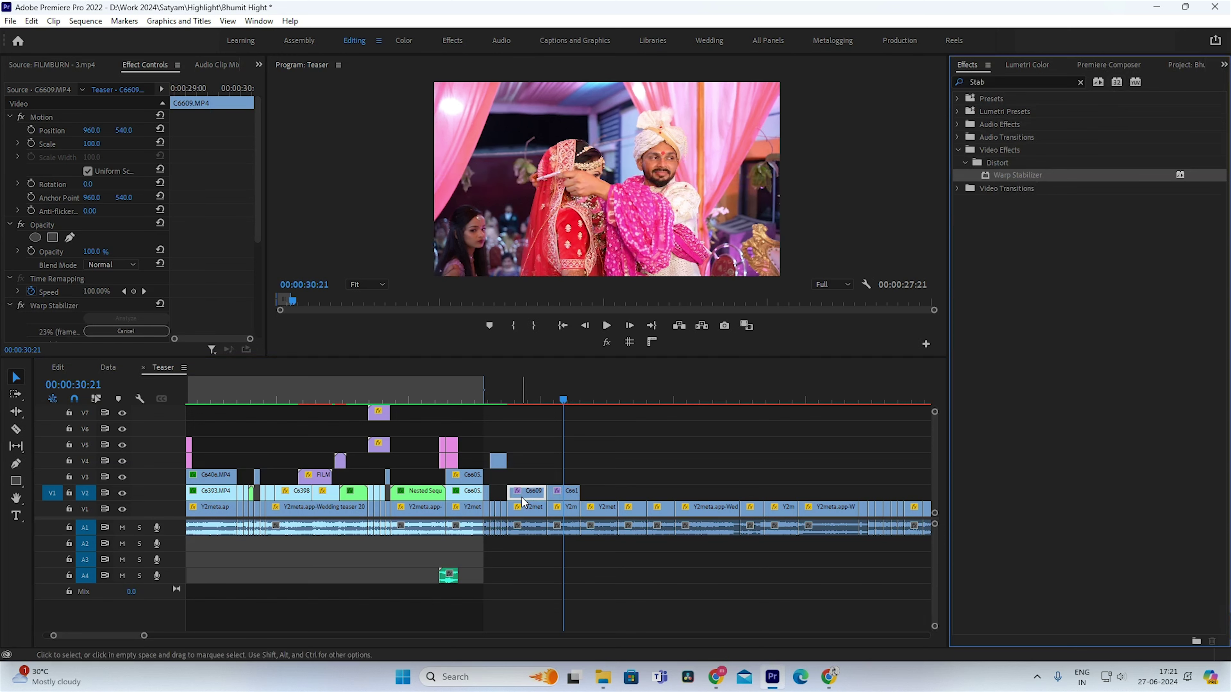
Step: Play back the stabilized C6609 and C6610 clips, stopping at 29:07
{"action": "left_click", "coordinate": [512, 395]}
{"action": "key", "text": "equal"}
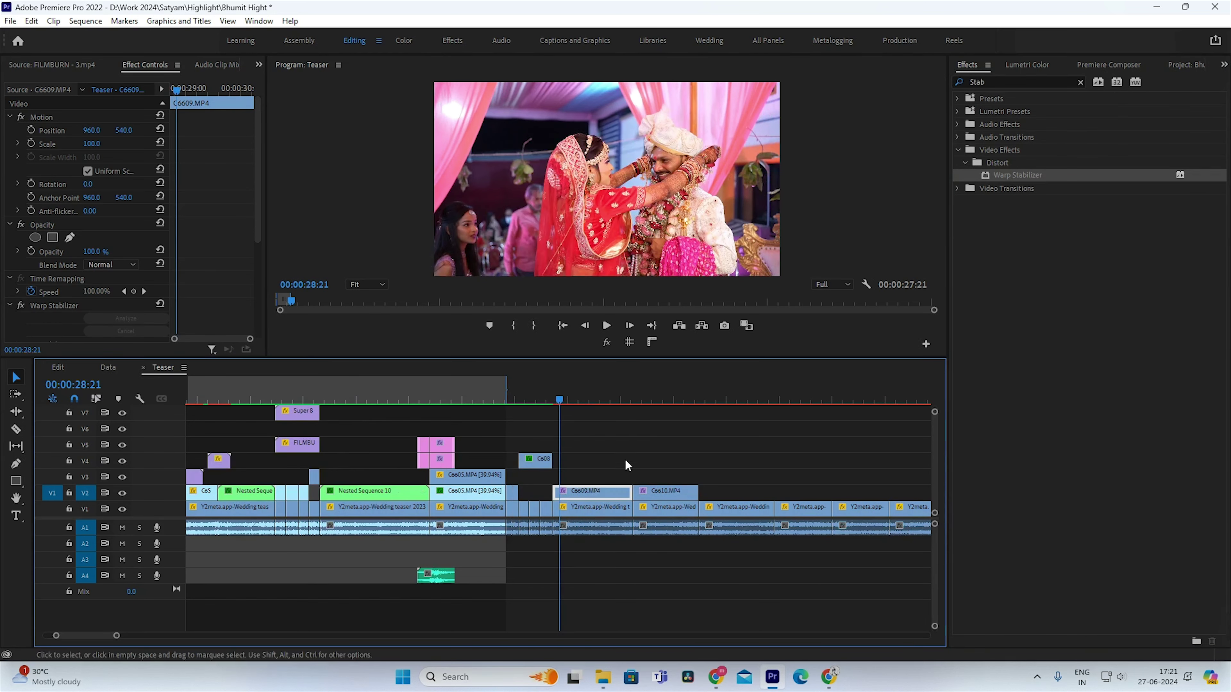
{"action": "key", "text": "space"}
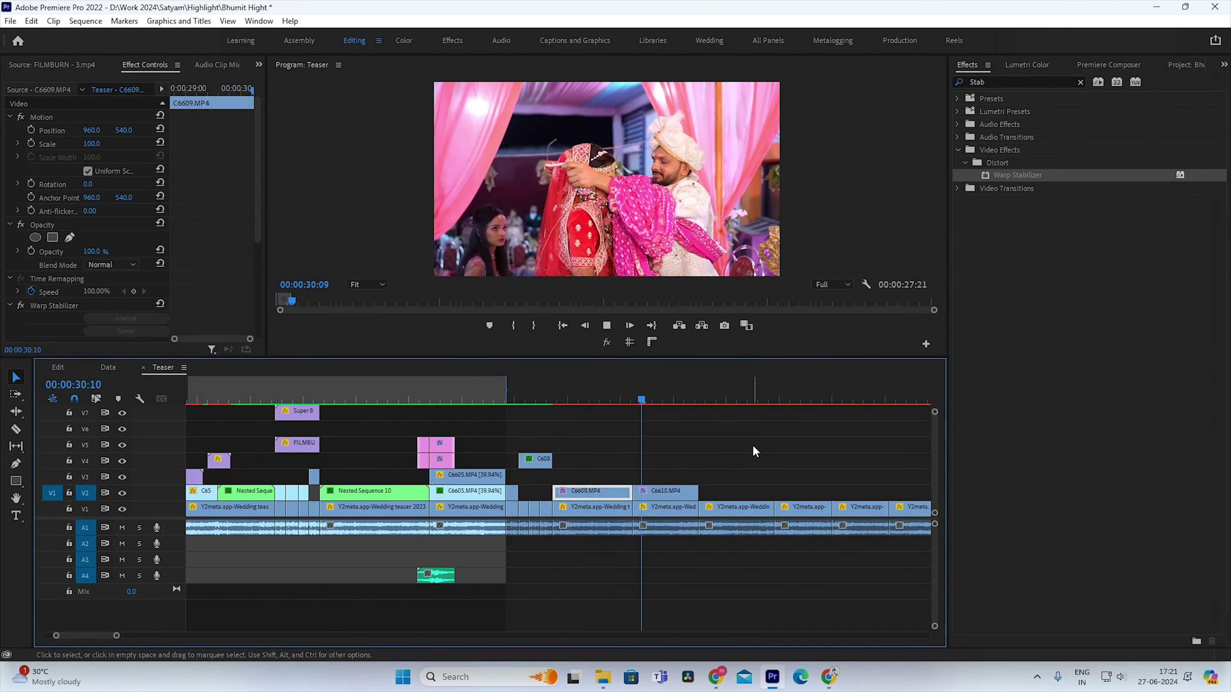
{"action": "left_click", "coordinate": [665, 399]}
{"action": "key", "text": "j"}
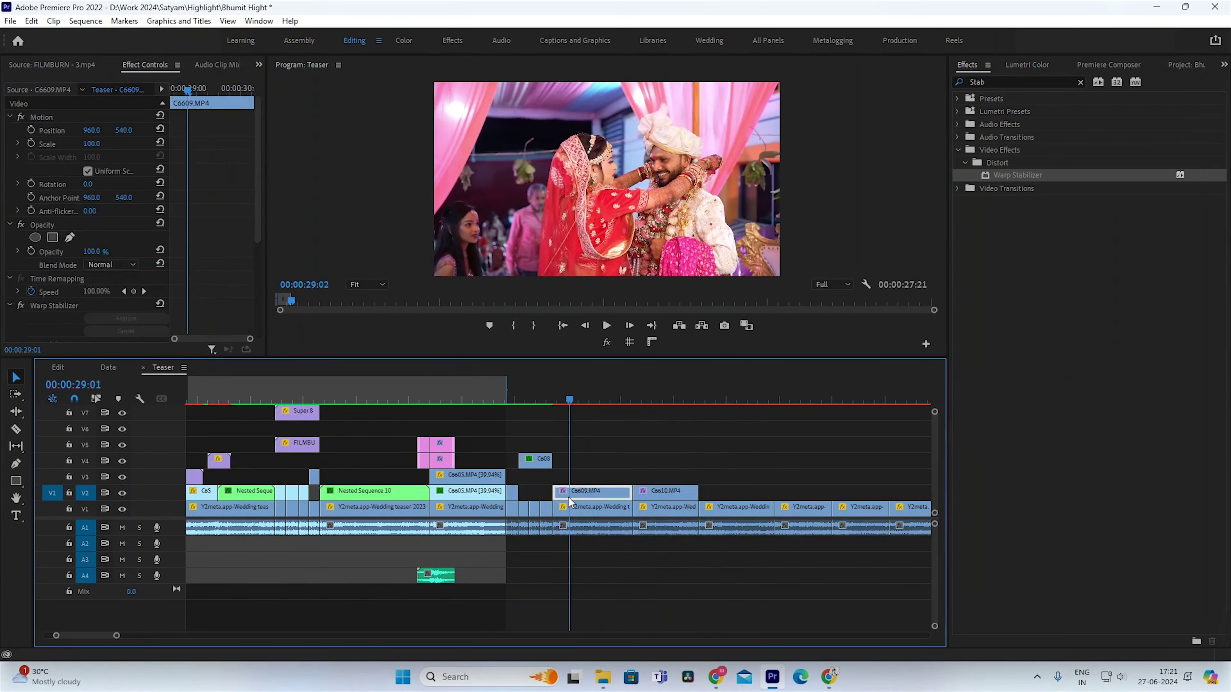
{"action": "key", "text": "l"}
{"action": "key", "text": "k"}
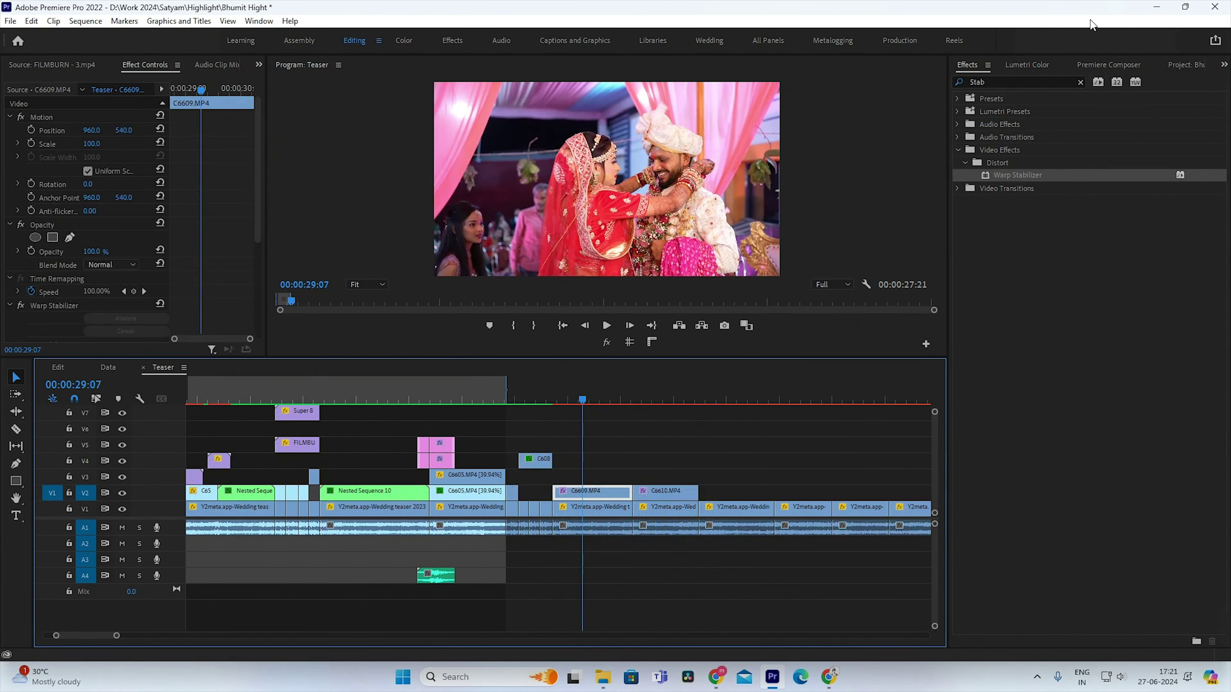
Step: Drag the Digital Glitch transition from Premiere Composer onto the C6609/C6610 cut and preview it
{"action": "left_click", "coordinate": [1140, 64]}
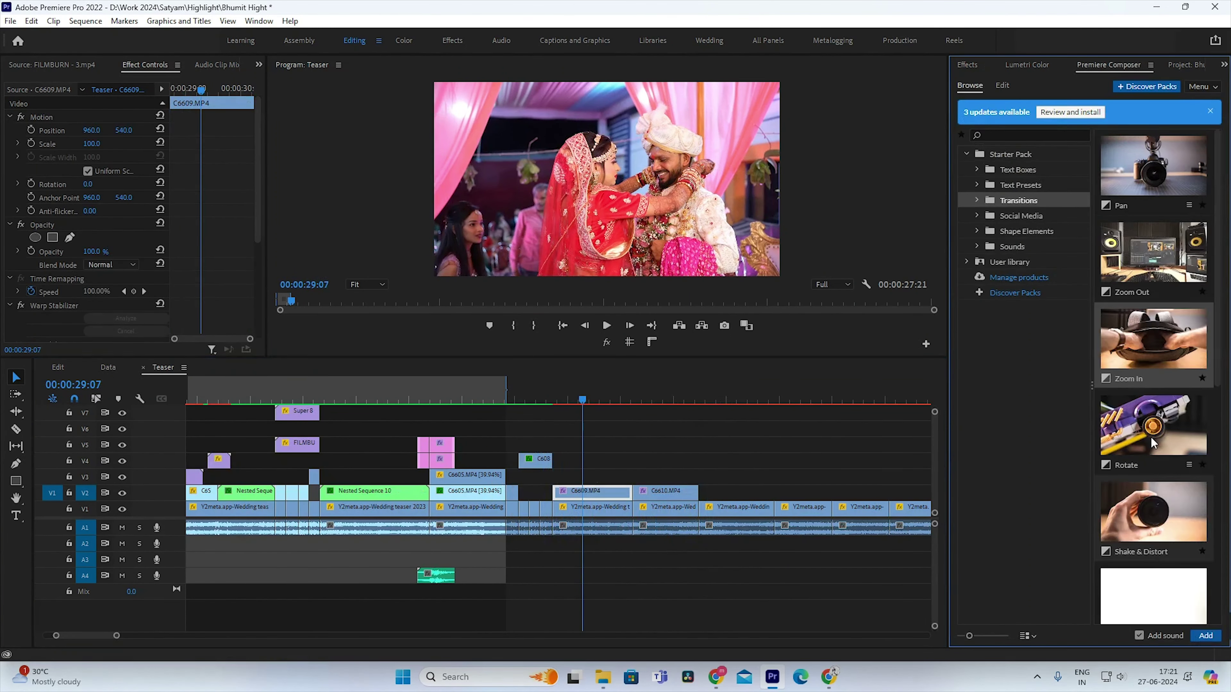
{"action": "scroll", "coordinate": [1153, 379], "scroll_direction": "down", "scroll_amount": 4}
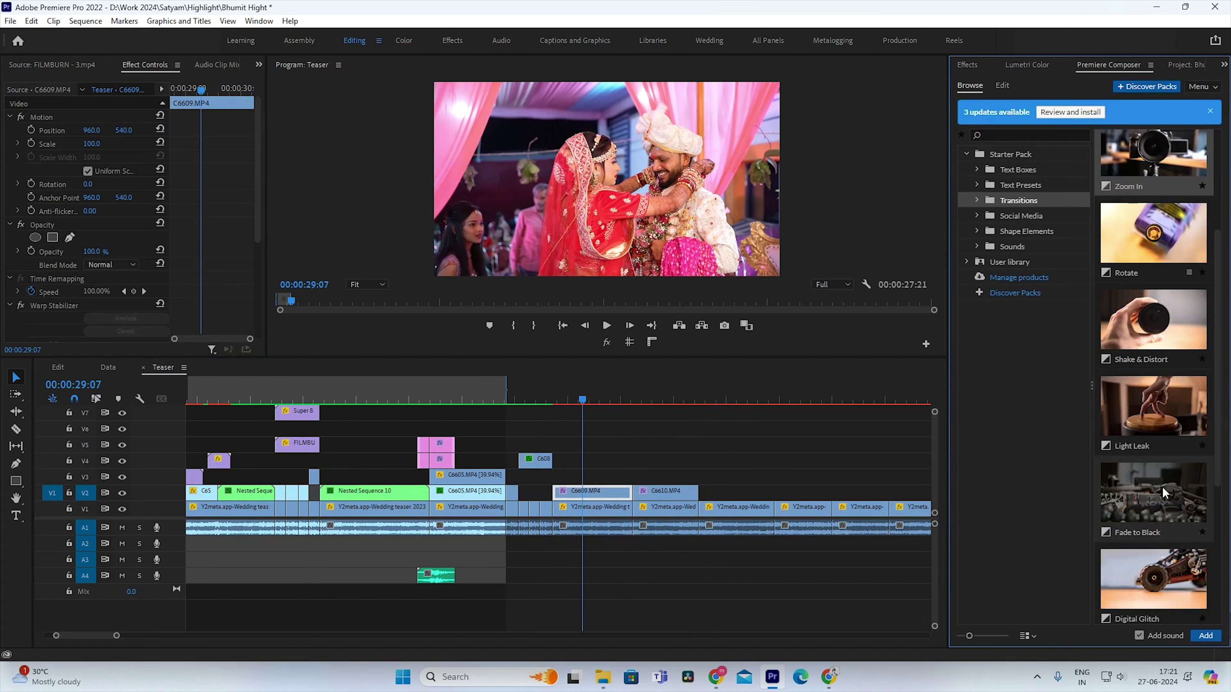
{"action": "scroll", "coordinate": [1162, 487], "scroll_direction": "down", "scroll_amount": 1}
{"action": "mouse_move", "coordinate": [1155, 499]}
{"action": "left_mouse_down"}
{"action": "mouse_move", "coordinate": [650, 491]}
{"action": "mouse_move", "coordinate": [636, 468]}
{"action": "left_mouse_up"}
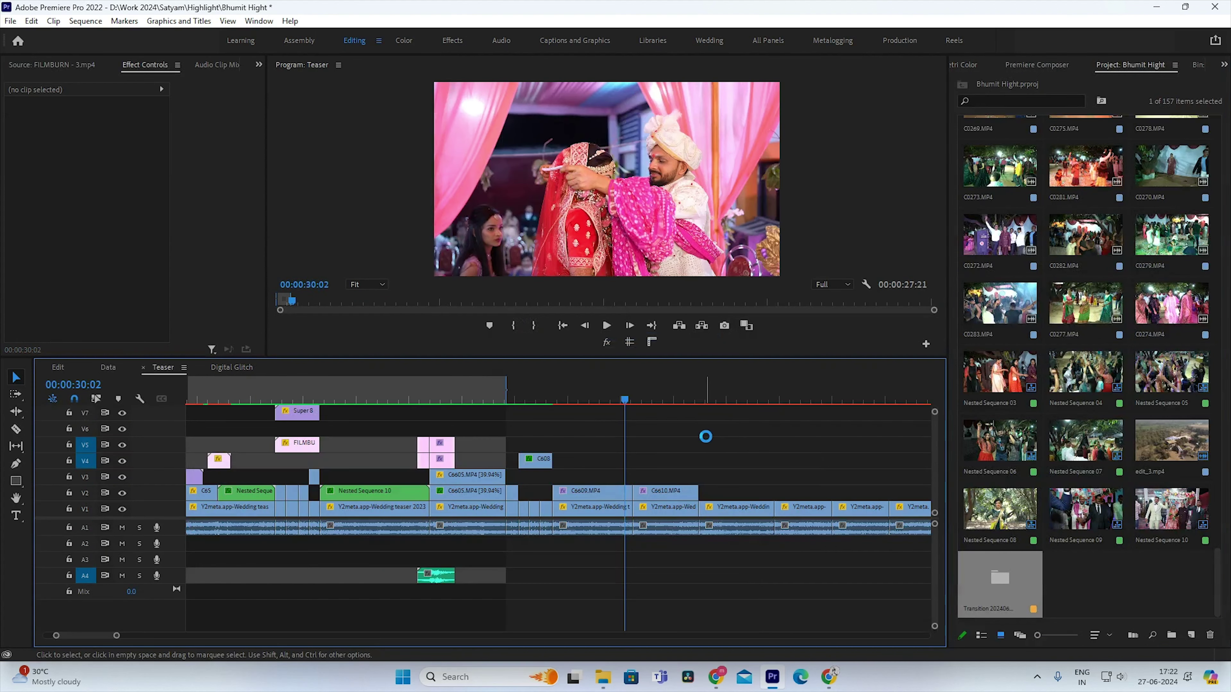
{"action": "left_click", "coordinate": [714, 448]}
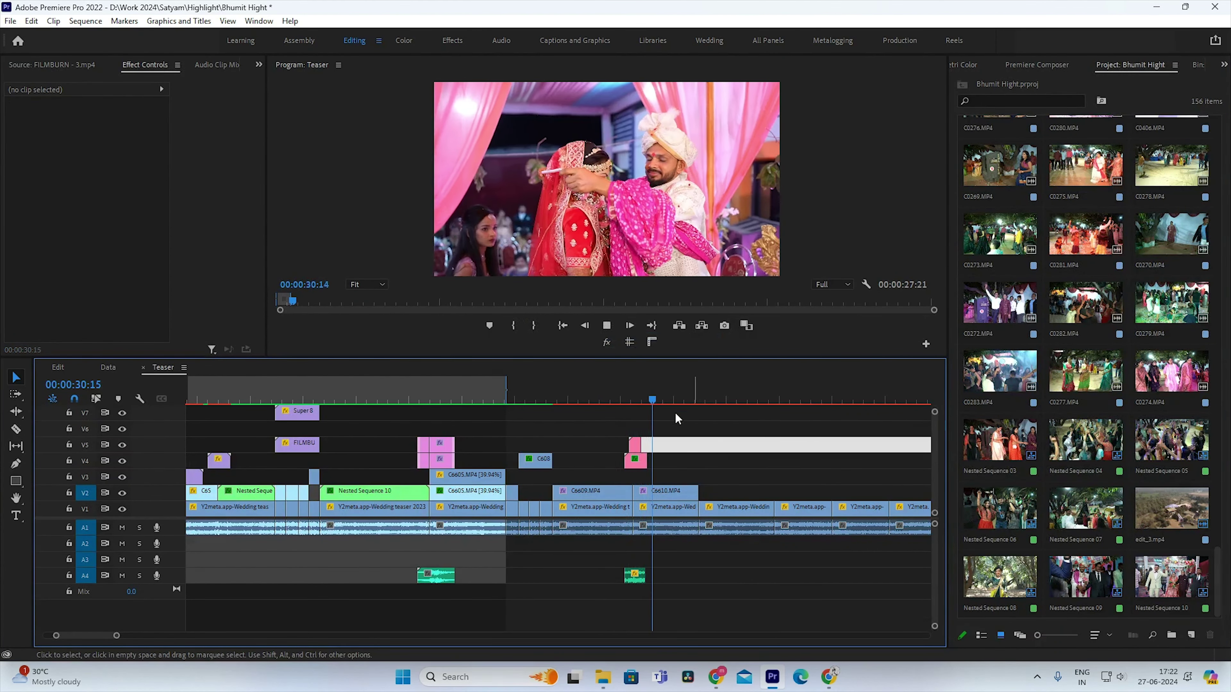
{"action": "left_click", "coordinate": [613, 390]}
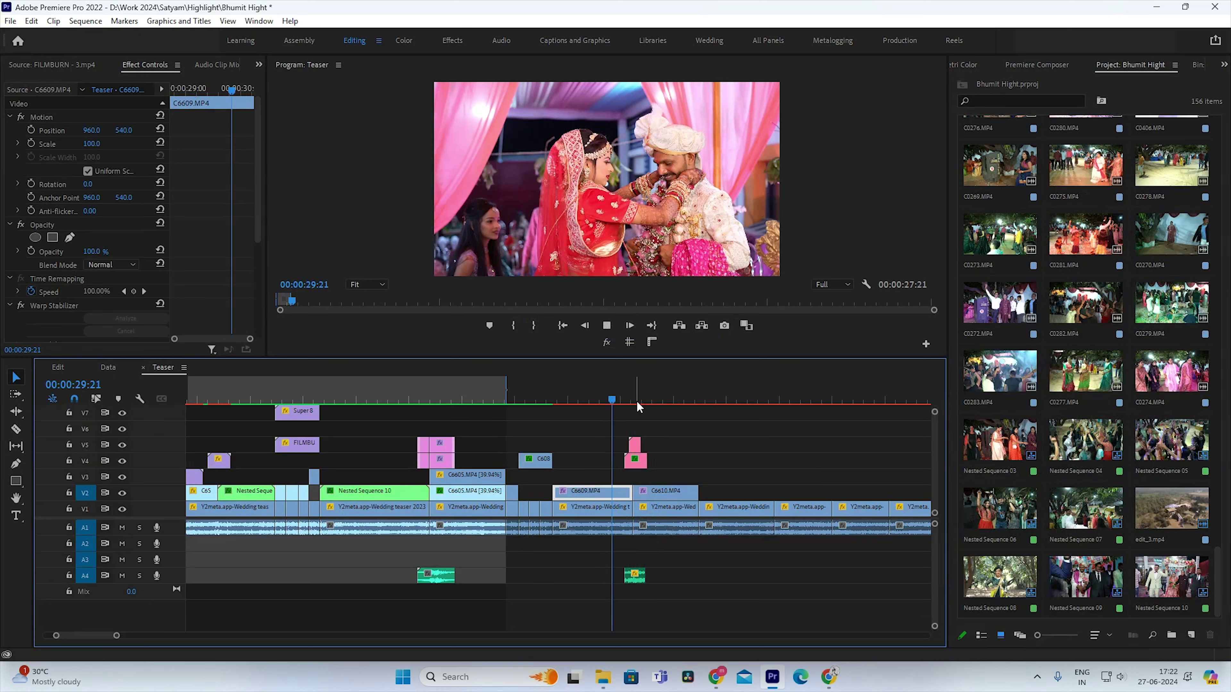
{"action": "key", "text": "space"}
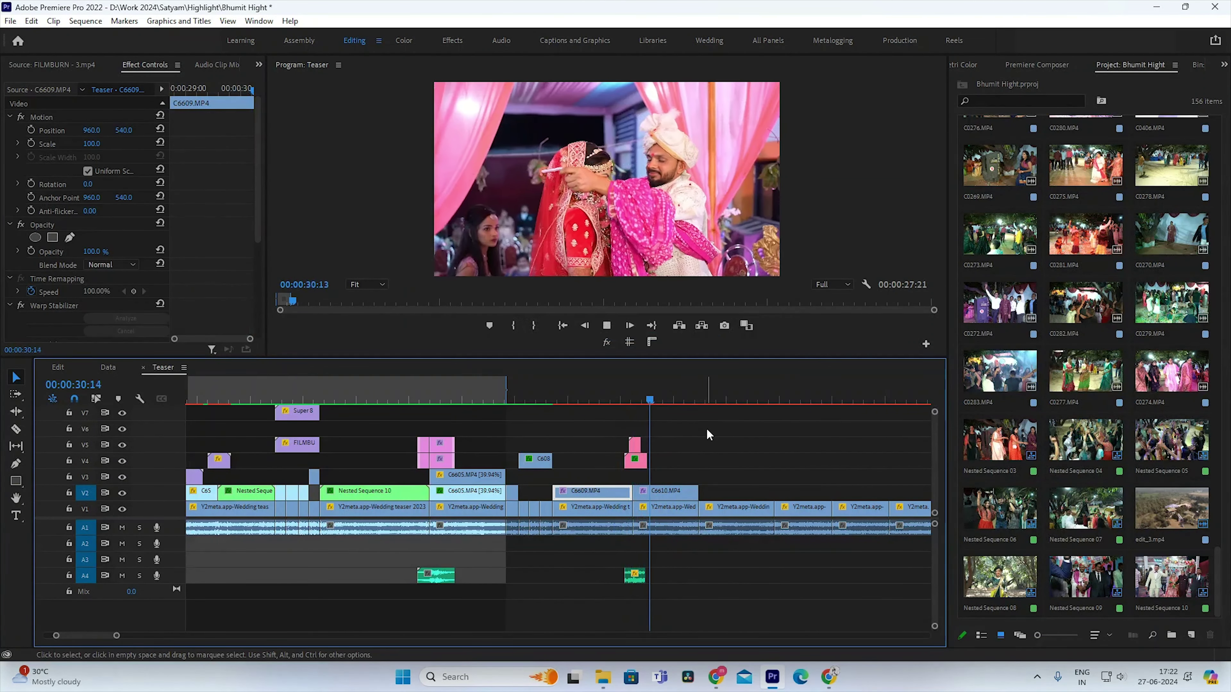
{"action": "left_click", "coordinate": [687, 390]}
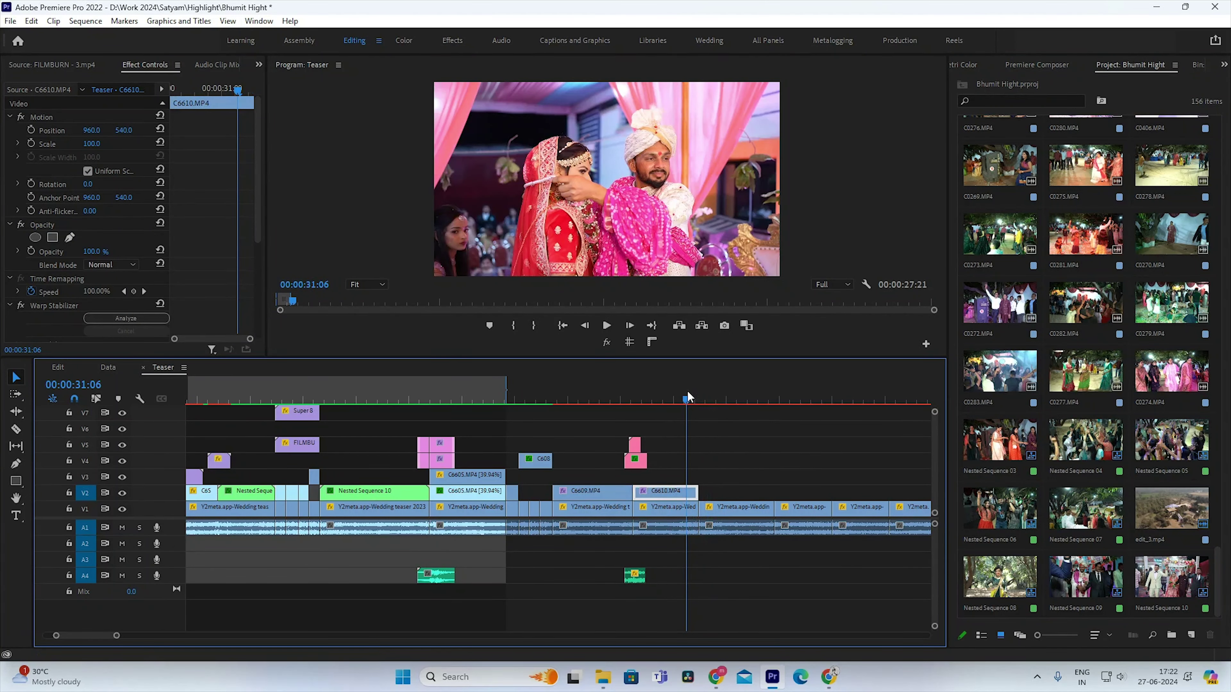
{"action": "key", "text": "minus"}
{"action": "key", "text": "minus"}
Step: Move spare clip C6622 down onto V1, deleting and then restoring the V1 clips
{"action": "key", "text": "equal"}
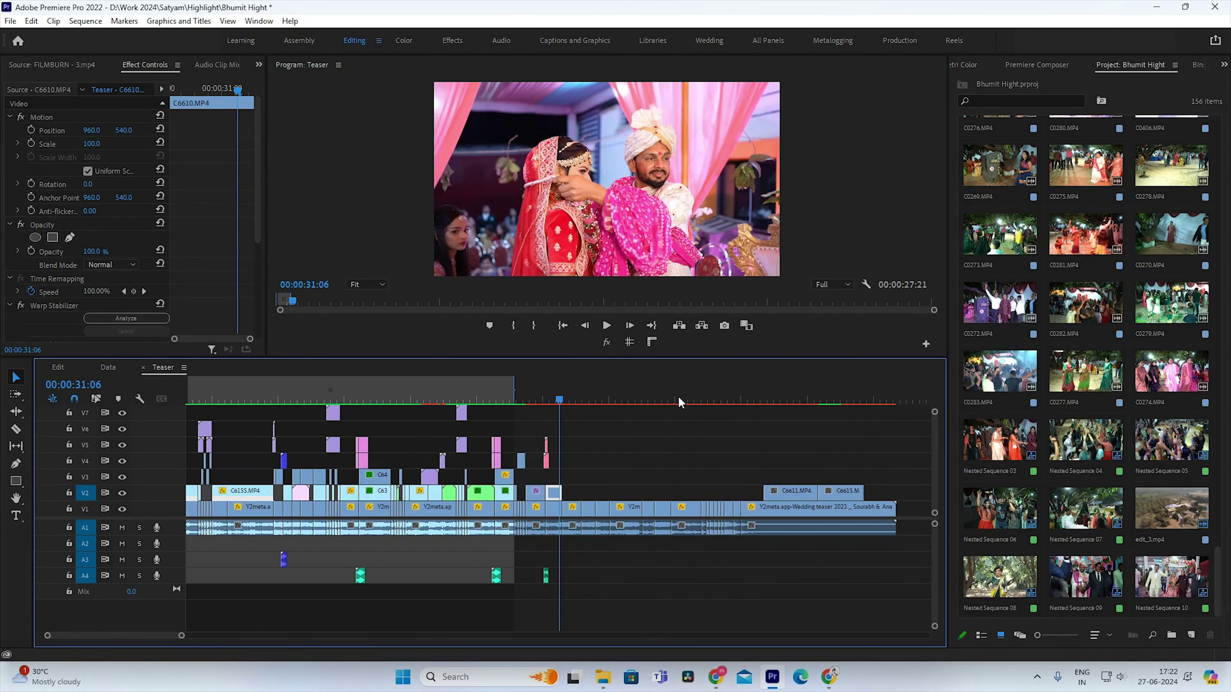
{"action": "key", "text": "equal"}
{"action": "key", "text": "equal"}
{"action": "key", "text": "equal"}
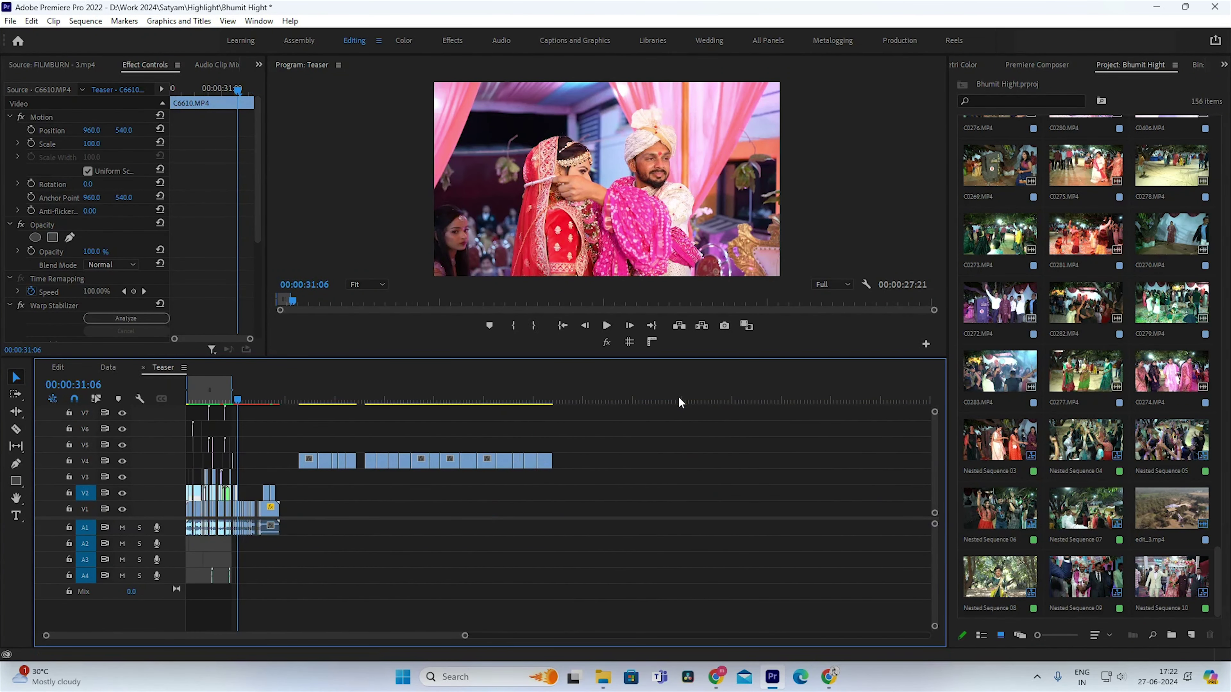
{"action": "left_click", "coordinate": [660, 404]}
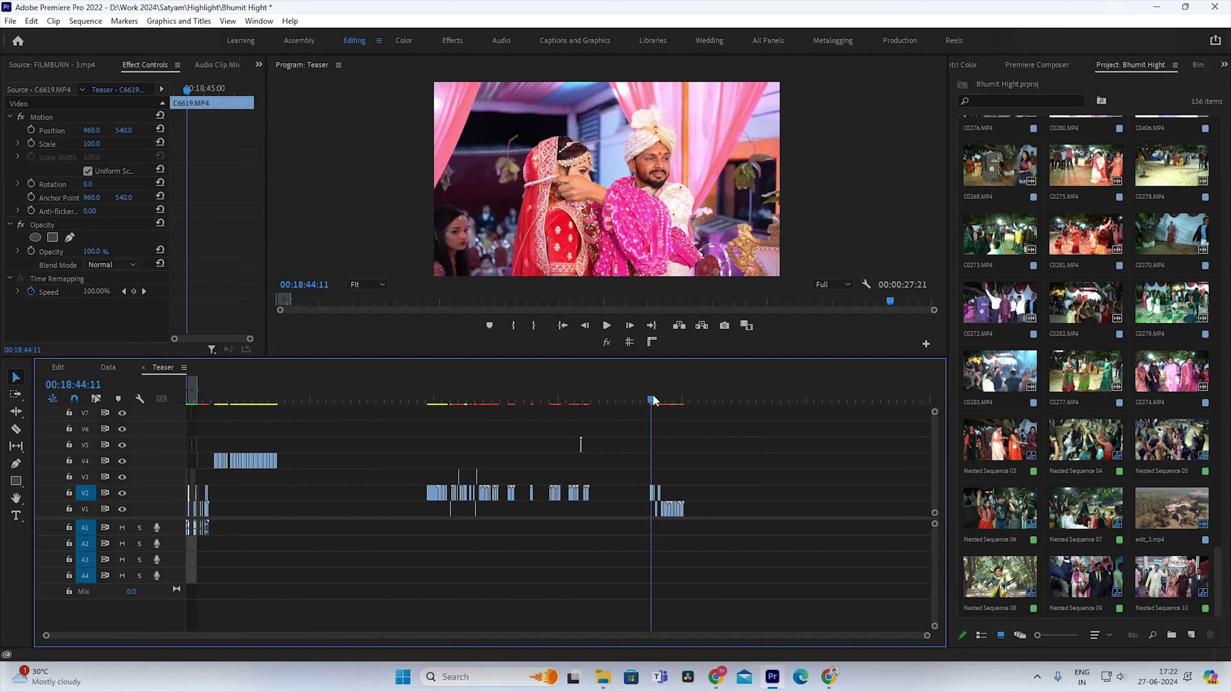
{"action": "key", "text": "equal"}
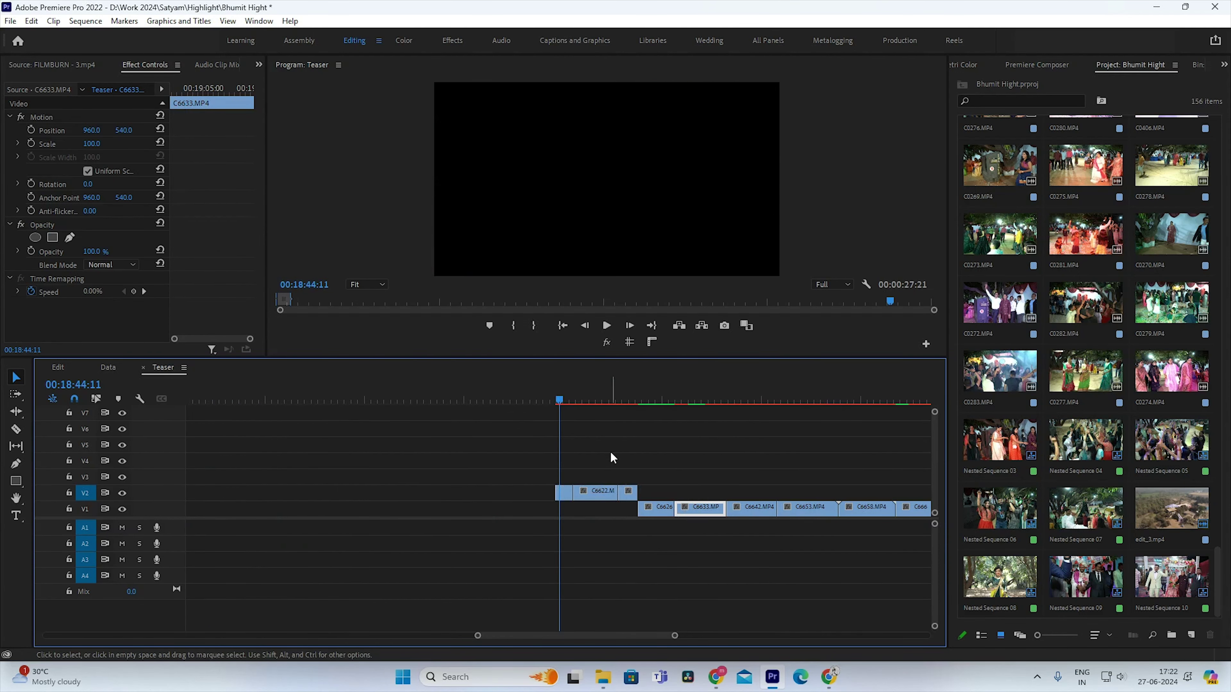
{"action": "mouse_move", "coordinate": [601, 491]}
{"action": "left_mouse_down"}
{"action": "mouse_move", "coordinate": [588, 510]}
{"action": "mouse_move", "coordinate": [565, 509]}
{"action": "left_mouse_up"}
{"action": "key", "text": "minus"}
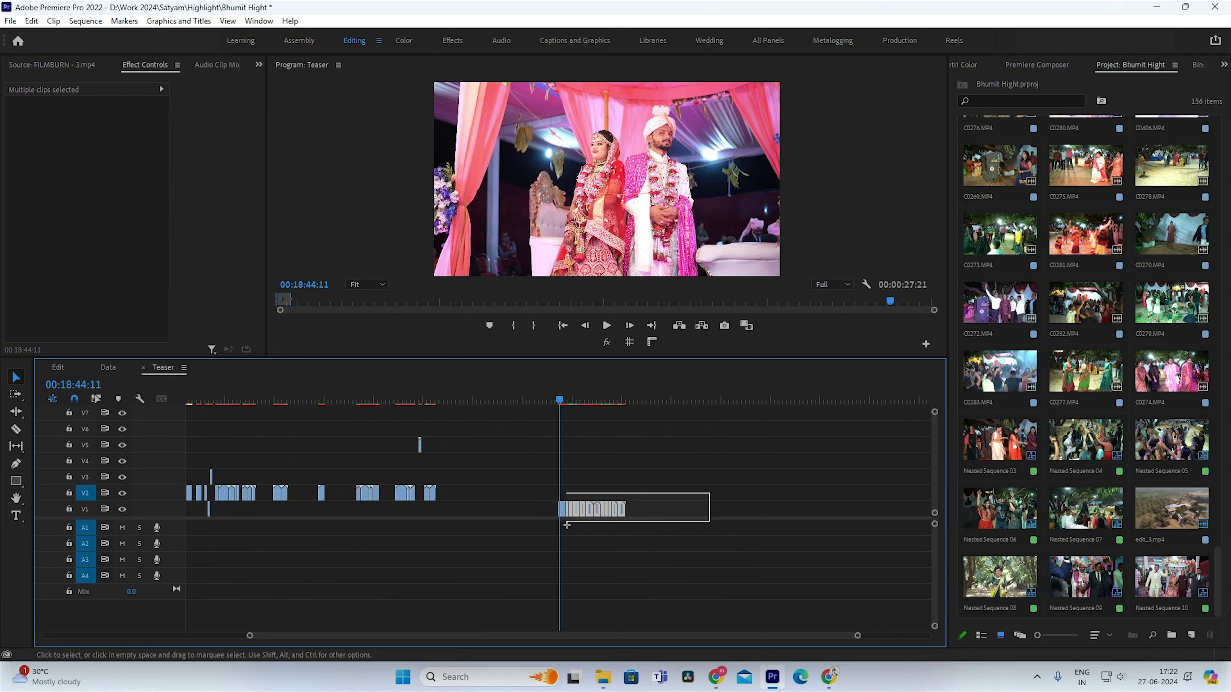
{"action": "key", "text": "Delete"}
{"action": "key", "text": "equal"}
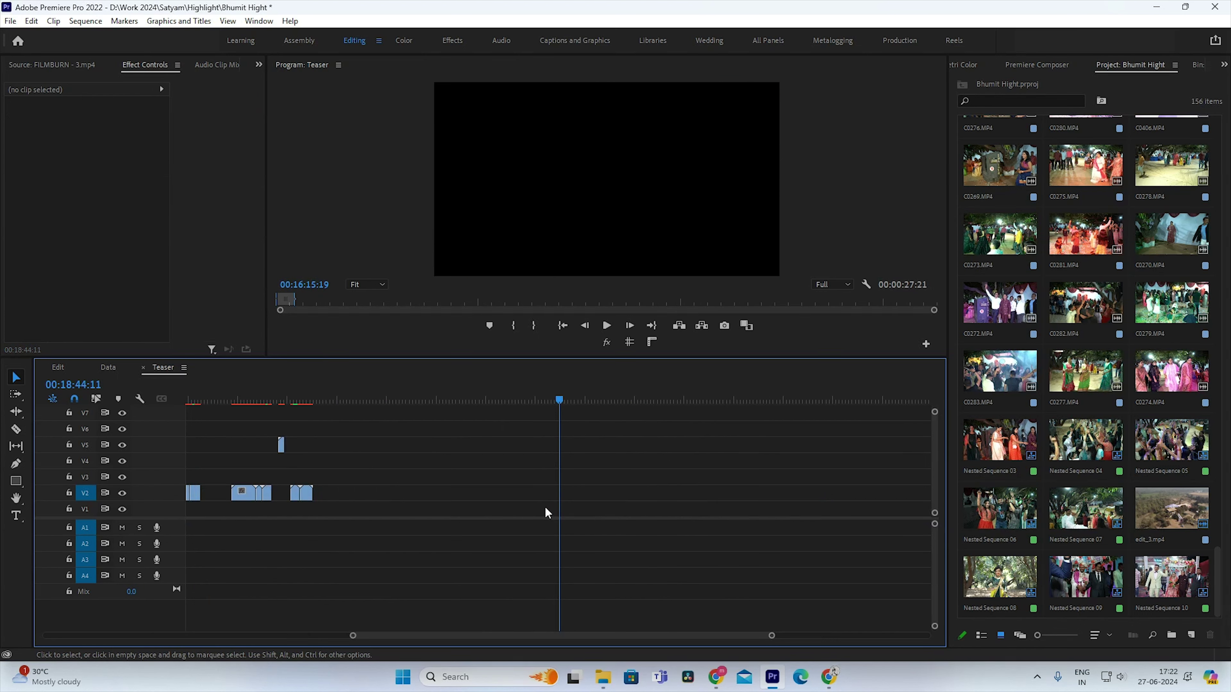
{"action": "key", "text": "equal"}
{"action": "key", "text": "equal"}
{"action": "key", "text": "ctrl+z"}
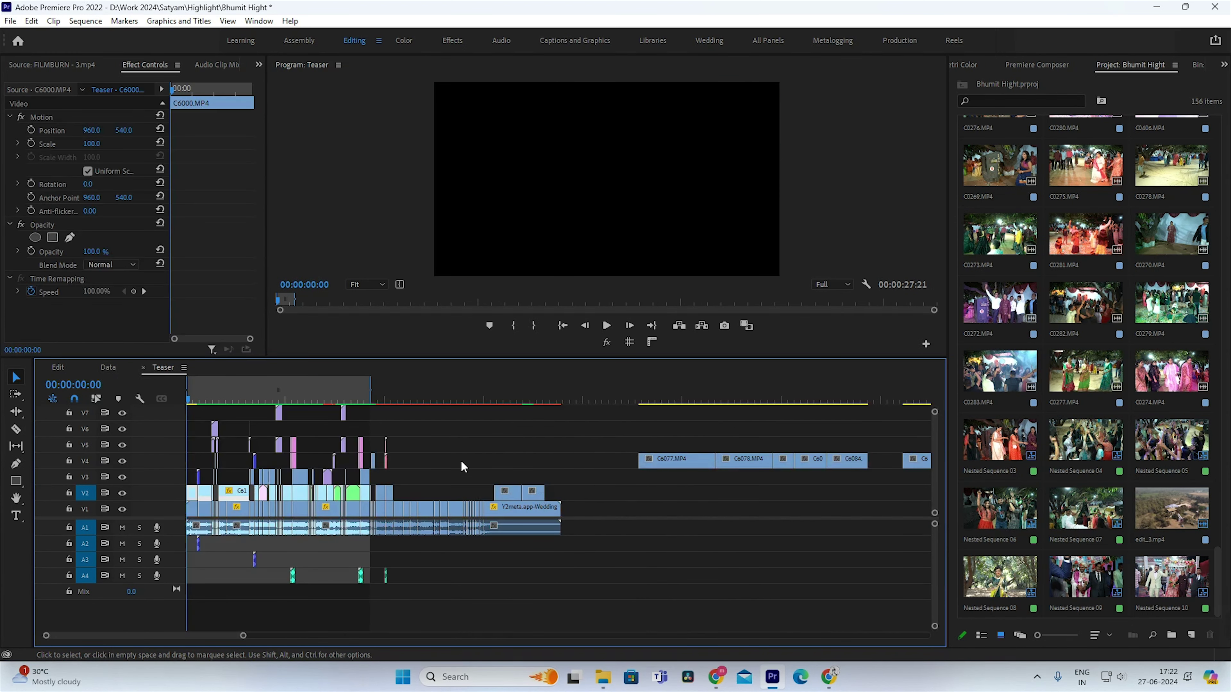
Step: Select C6611 and C6615 on V2 and move them to follow the glitch transition near 30 seconds
{"action": "left_click_drag", "start_coordinate": [475, 398], "coordinate": [498, 393]}
{"action": "left_click", "coordinate": [503, 389]}
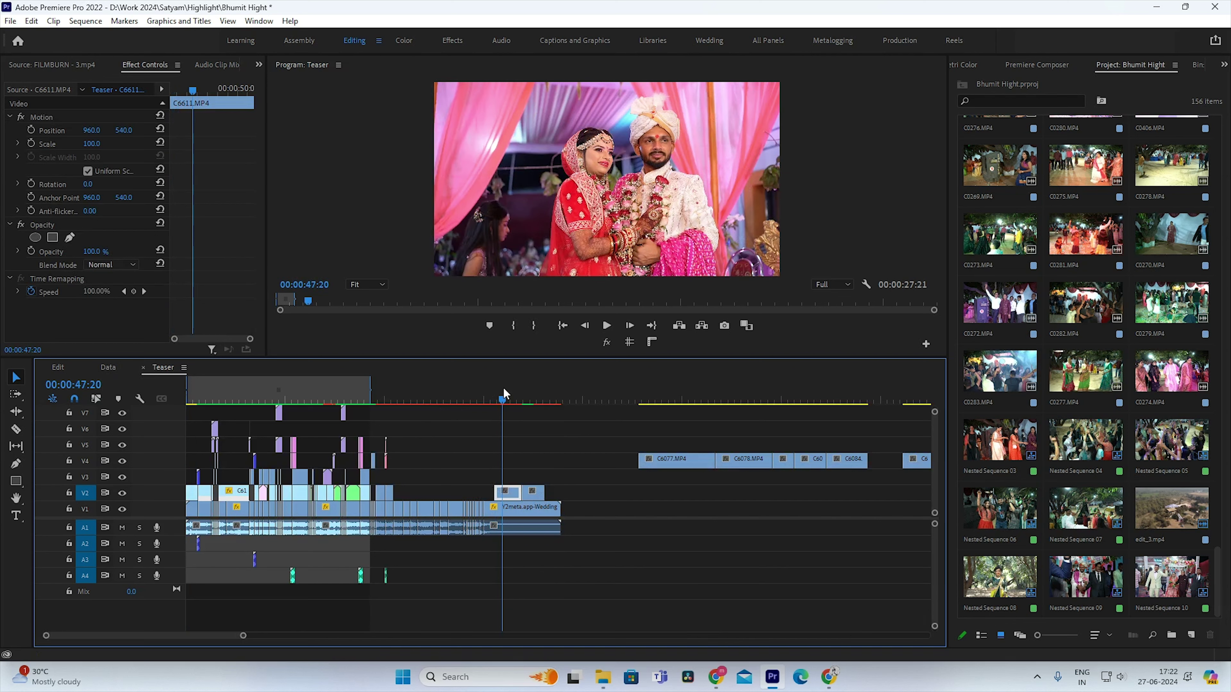
{"action": "key", "text": "equal"}
{"action": "left_click_drag", "start_coordinate": [568, 400], "coordinate": [658, 401]}
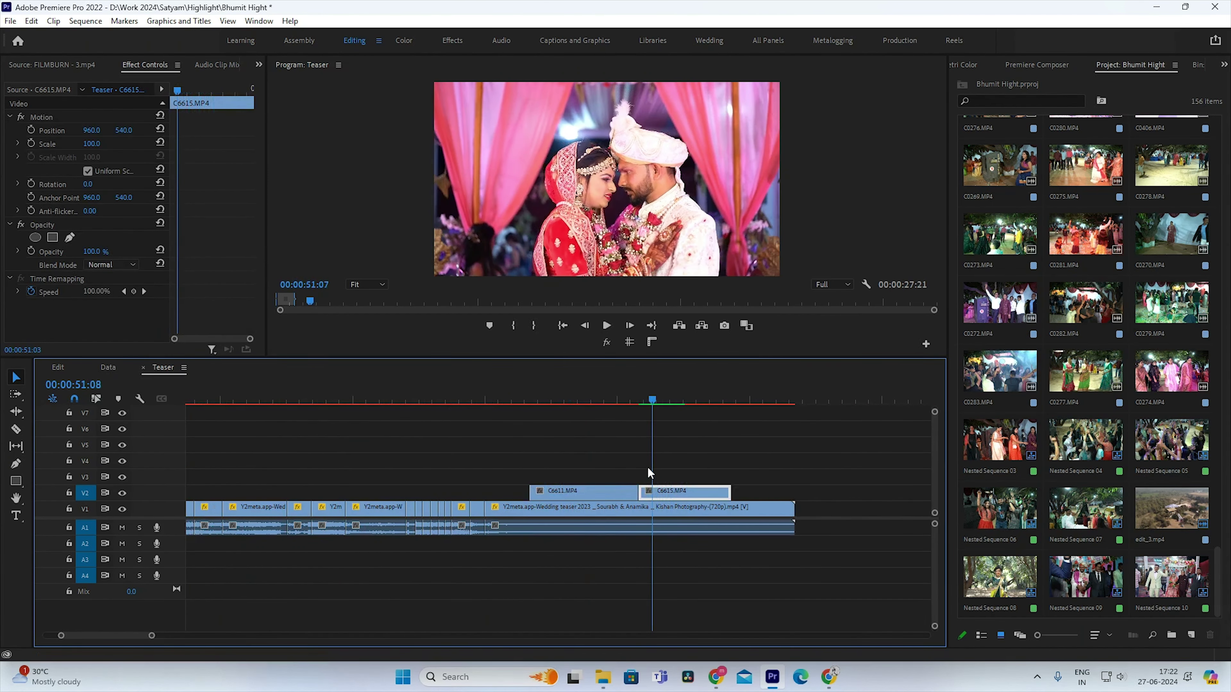
{"action": "mouse_move", "coordinate": [660, 402]}
{"action": "left_mouse_down"}
{"action": "mouse_move", "coordinate": [641, 465]}
{"action": "mouse_move", "coordinate": [588, 495]}
{"action": "mouse_move", "coordinate": [373, 502]}
{"action": "left_mouse_up"}
{"action": "key", "text": "minus"}
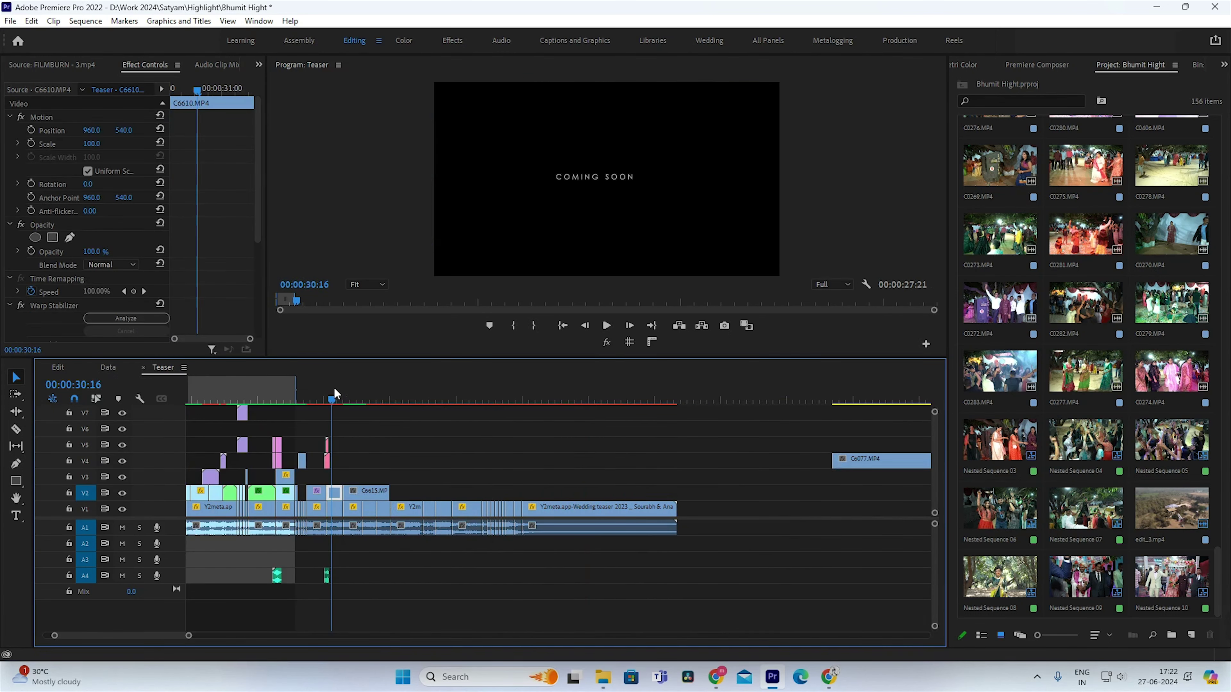
{"action": "left_click", "coordinate": [334, 400]}
{"action": "key", "text": "equal"}
{"action": "key", "text": "equal"}
Step: Trim the end of C6615 on V2 and play back the shortened section
{"action": "key", "text": "space"}
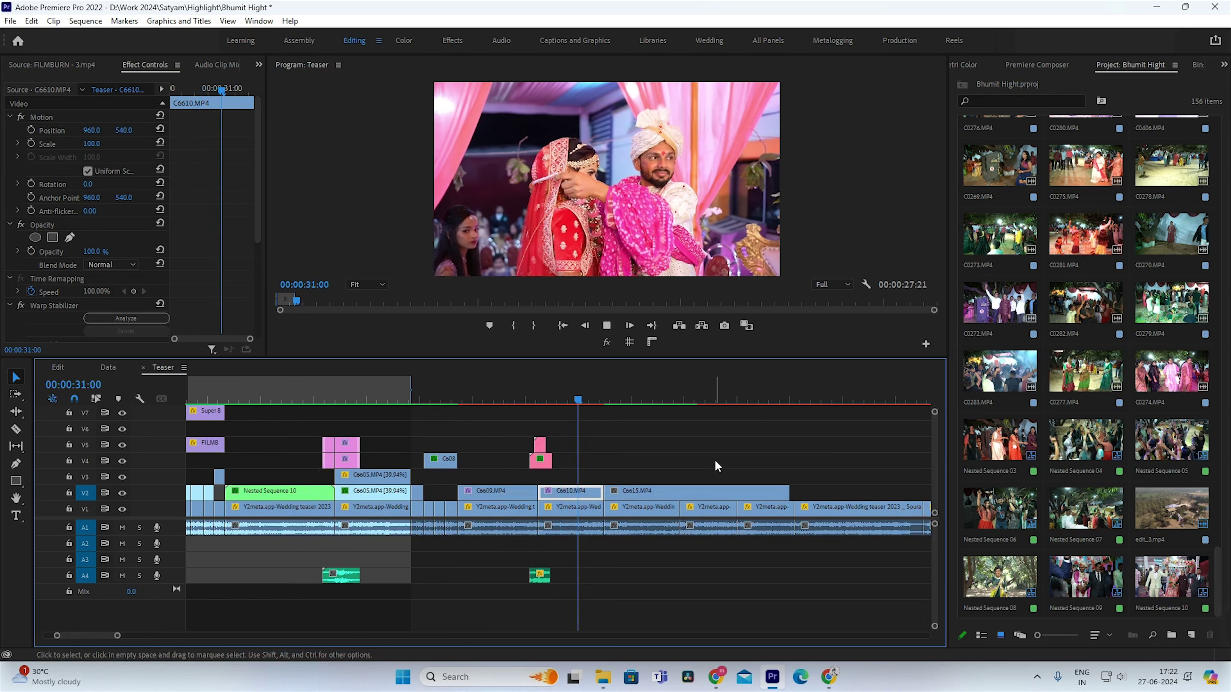
{"action": "left_click", "coordinate": [681, 393]}
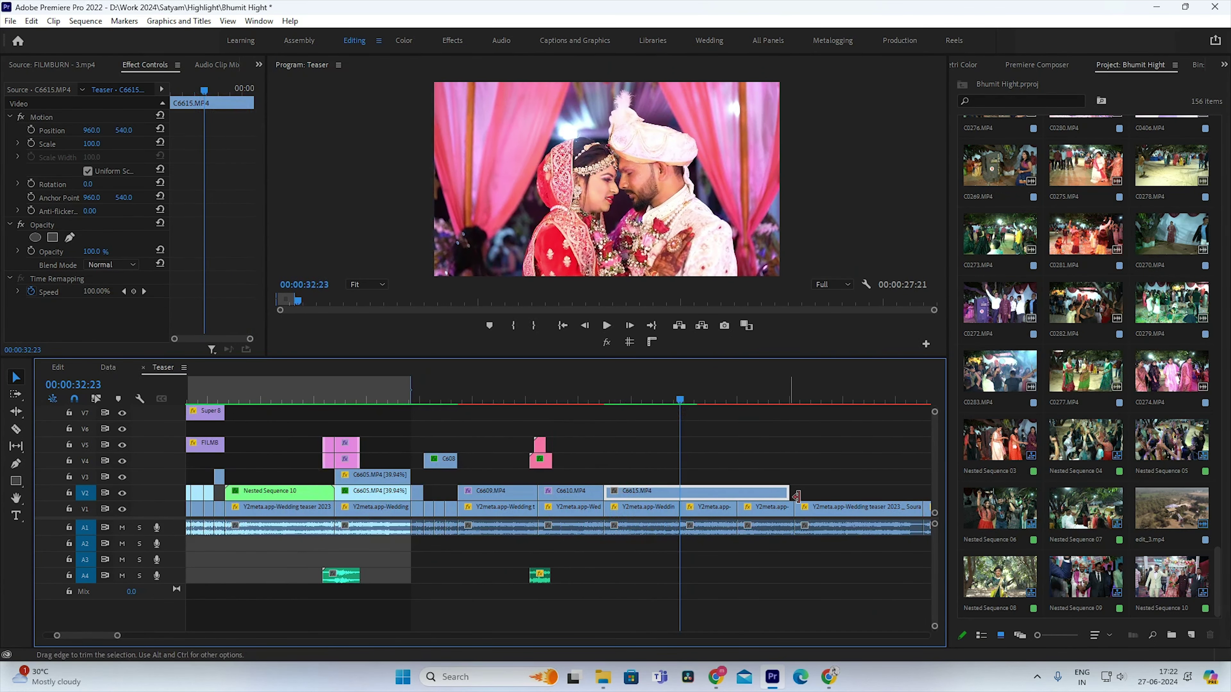
{"action": "left_click_drag", "start_coordinate": [788, 492], "coordinate": [681, 499]}
{"action": "left_click", "coordinate": [626, 397]}
{"action": "key", "text": "space"}
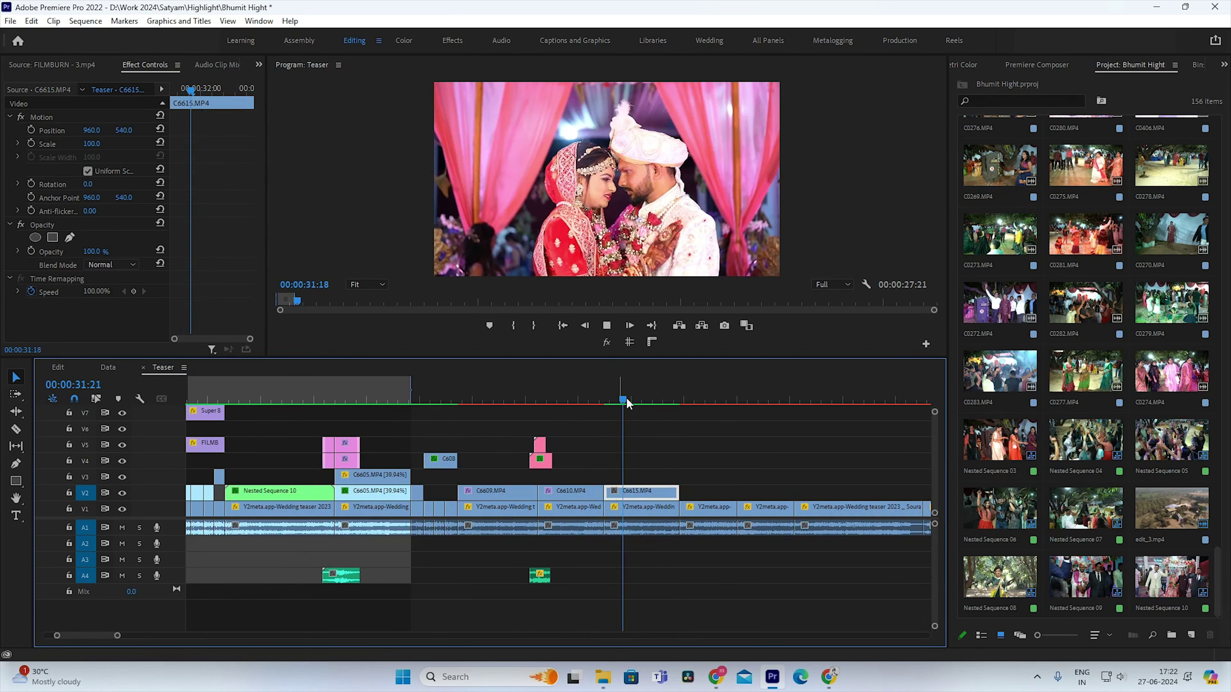
{"action": "left_click", "coordinate": [670, 396]}
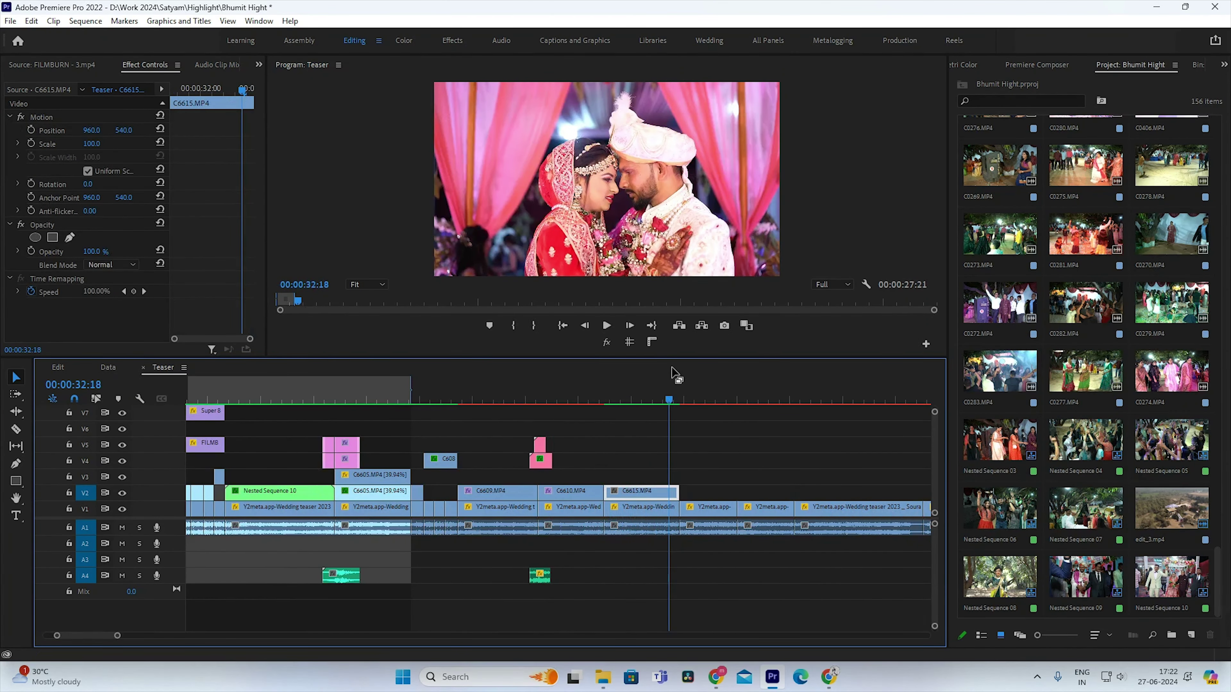
Step: Apply Warp Stabilizer from the Effects panel to clip C6615
{"action": "left_click", "coordinate": [1223, 65]}
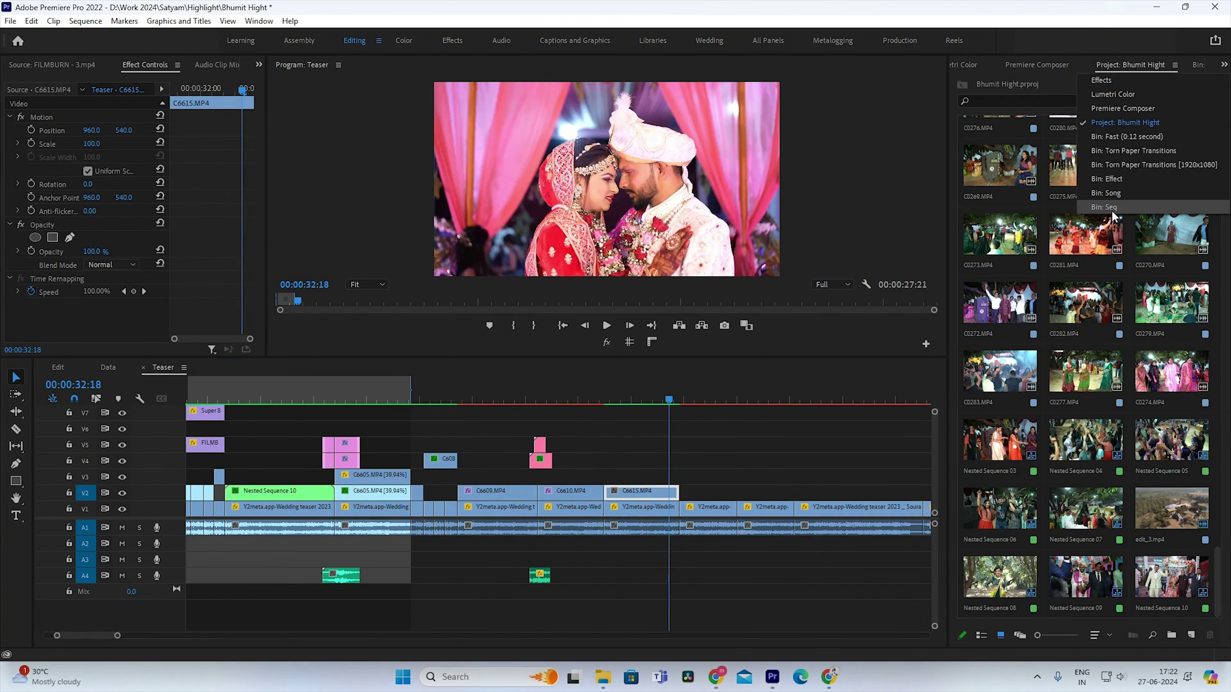
{"action": "left_click", "coordinate": [1106, 179]}
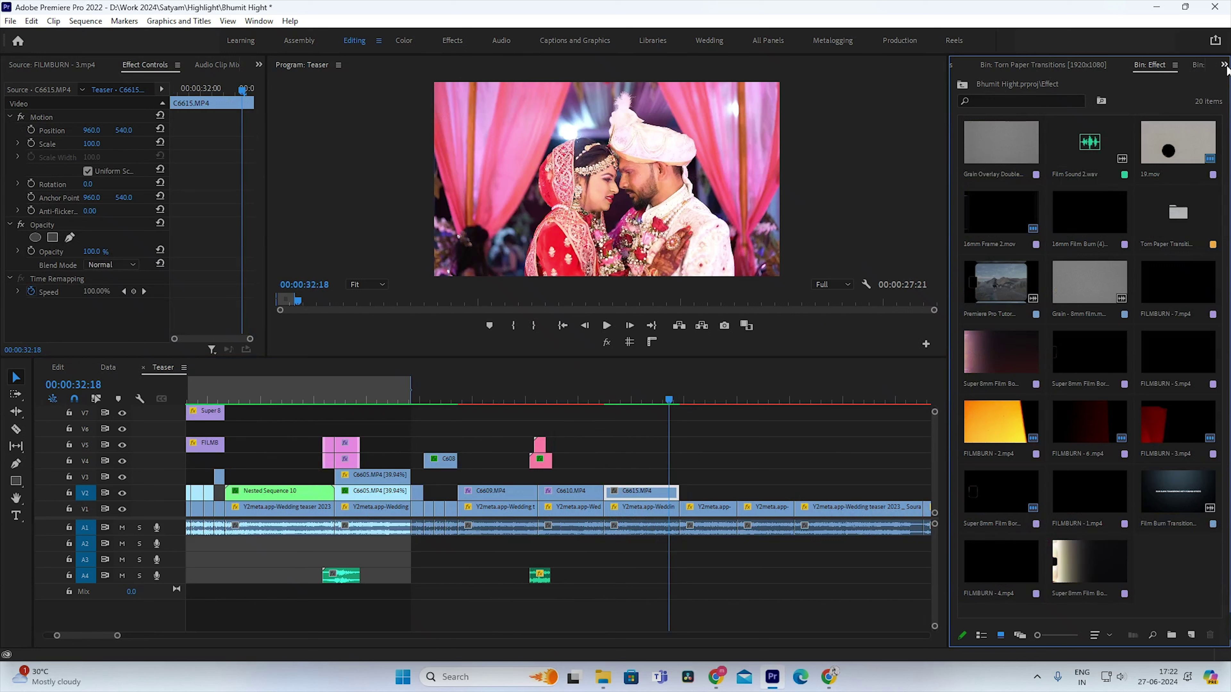
{"action": "left_click", "coordinate": [1224, 68]}
{"action": "left_click", "coordinate": [1096, 107]}
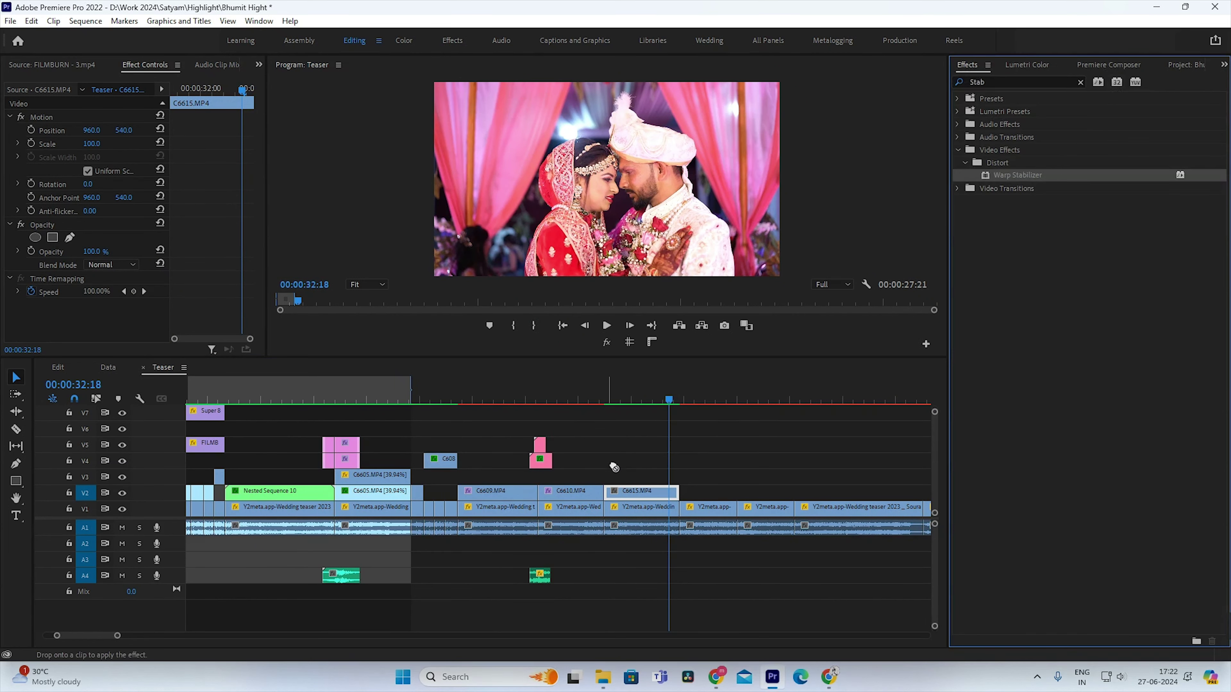
{"action": "left_click_drag", "start_coordinate": [631, 497], "coordinate": [632, 496]}
{"action": "left_click", "coordinate": [644, 393]}
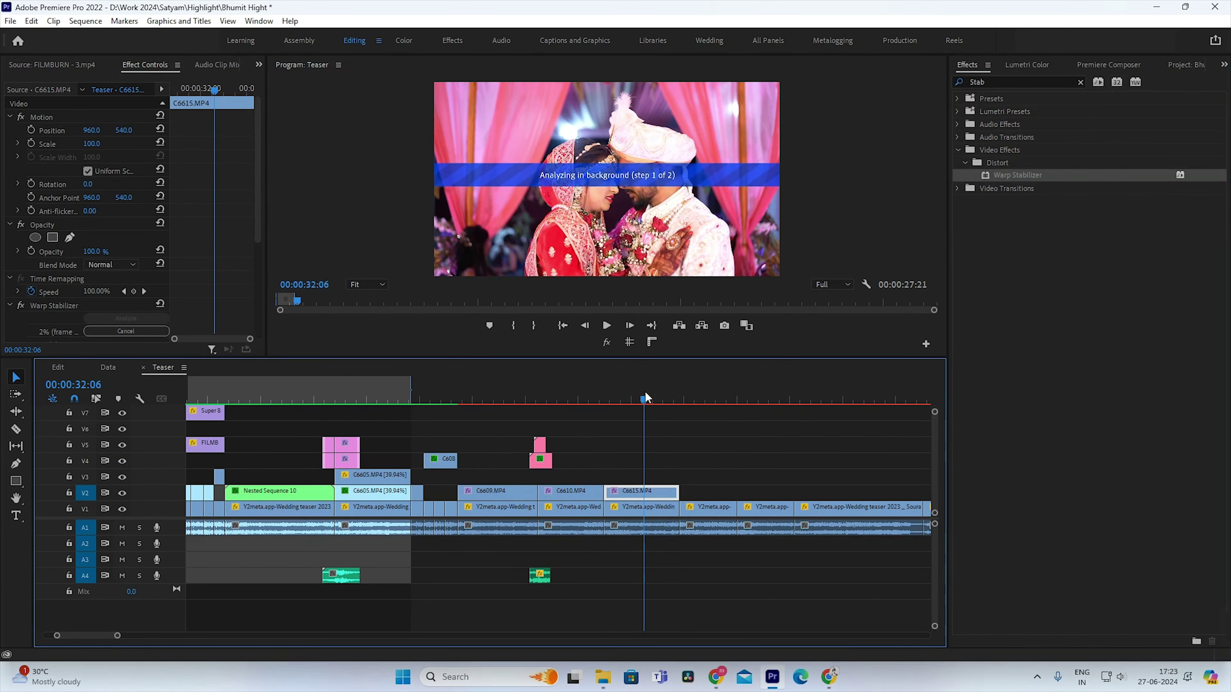
{"action": "key", "text": "backslash"}
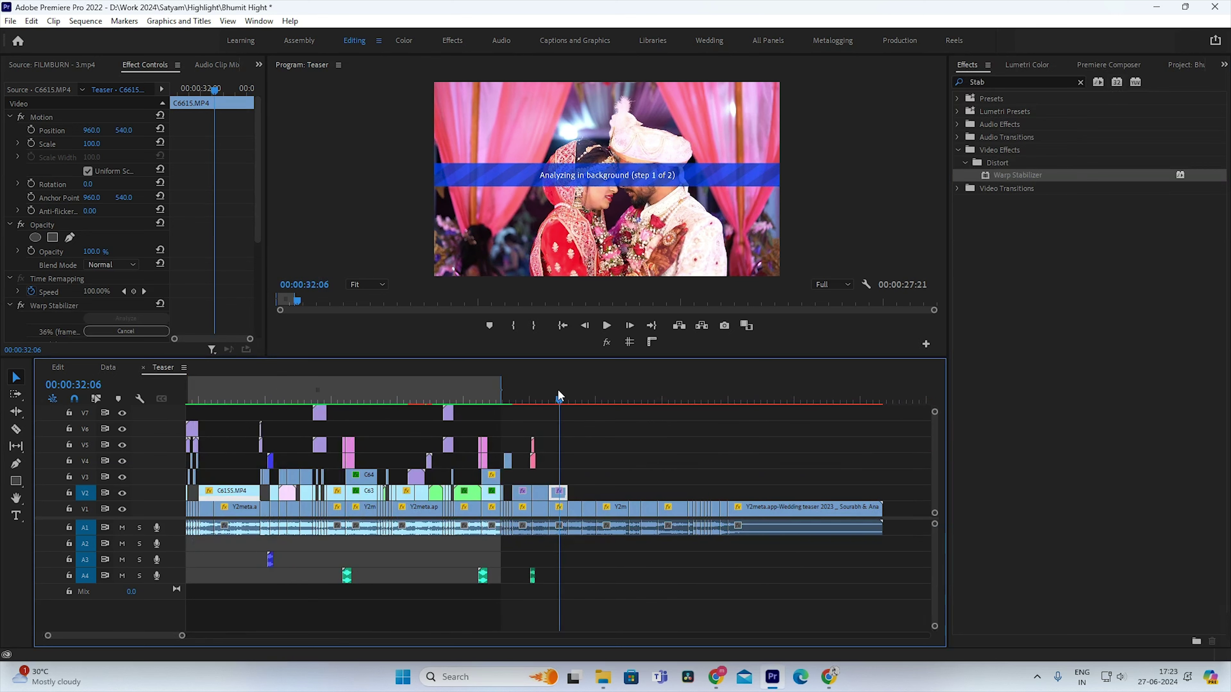
{"action": "left_click", "coordinate": [570, 388]}
{"action": "key", "text": "End"}
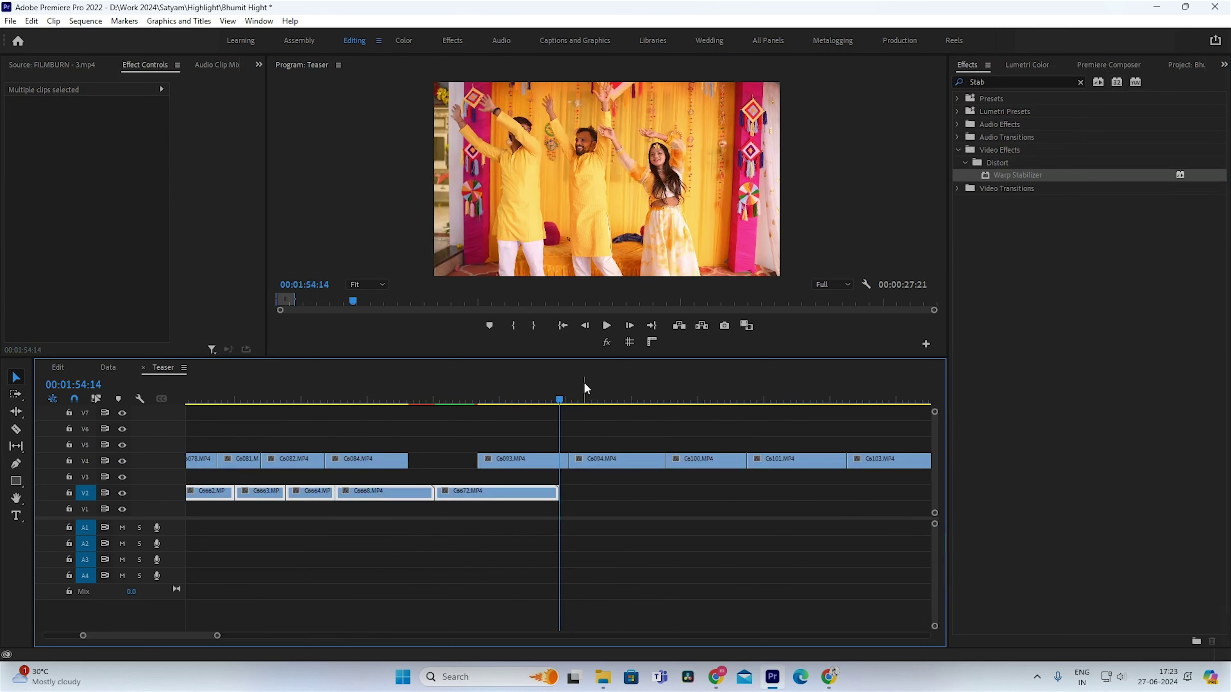
Step: Play the clips after C6615, then lift C6622 from V2 onto V3 above C6615
{"action": "key", "text": "minus"}
{"action": "key", "text": "minus"}
{"action": "key", "text": "minus"}
{"action": "left_click", "coordinate": [243, 388]}
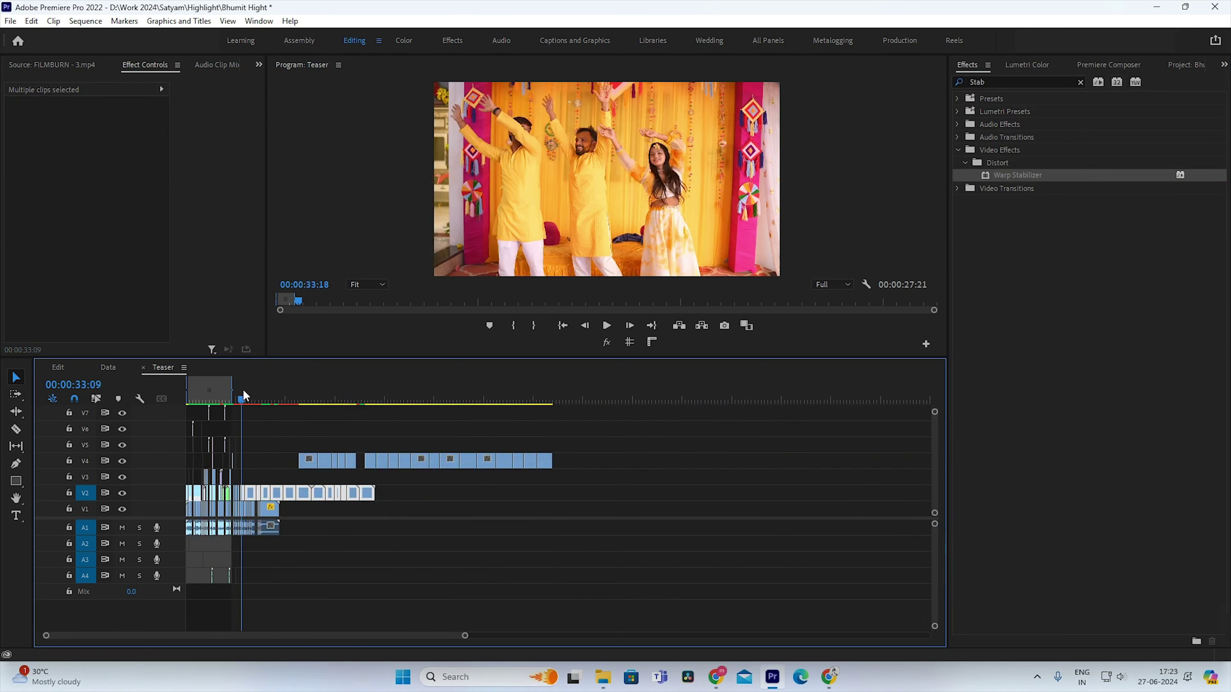
{"action": "key", "text": "equal"}
{"action": "key", "text": "equal"}
{"action": "key", "text": "equal"}
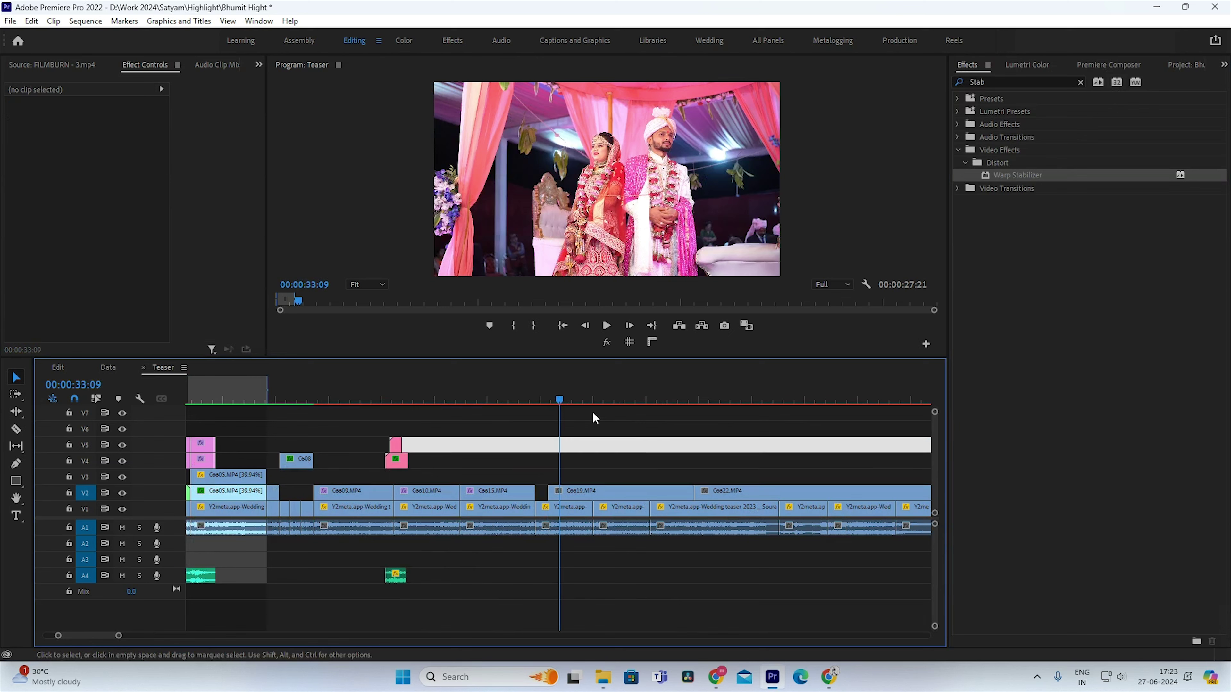
{"action": "key", "text": "space"}
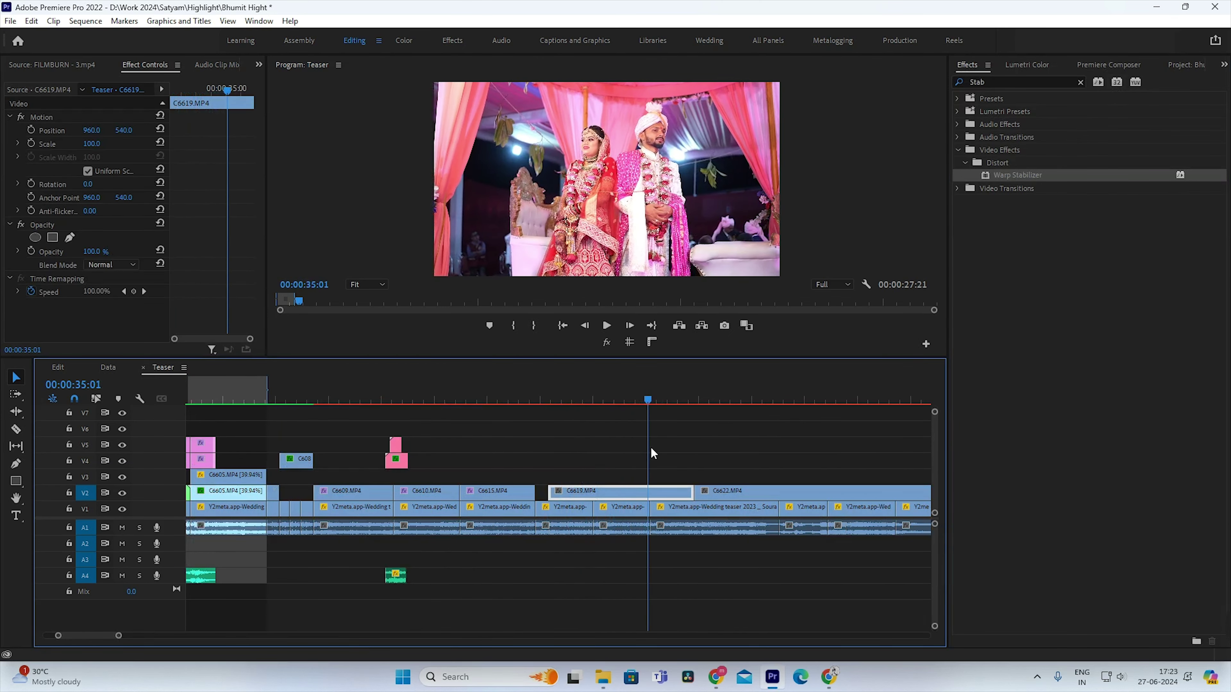
{"action": "key", "text": "space"}
{"action": "key", "text": "Left"}
{"action": "key", "text": "Left"}
{"action": "key", "text": "Left"}
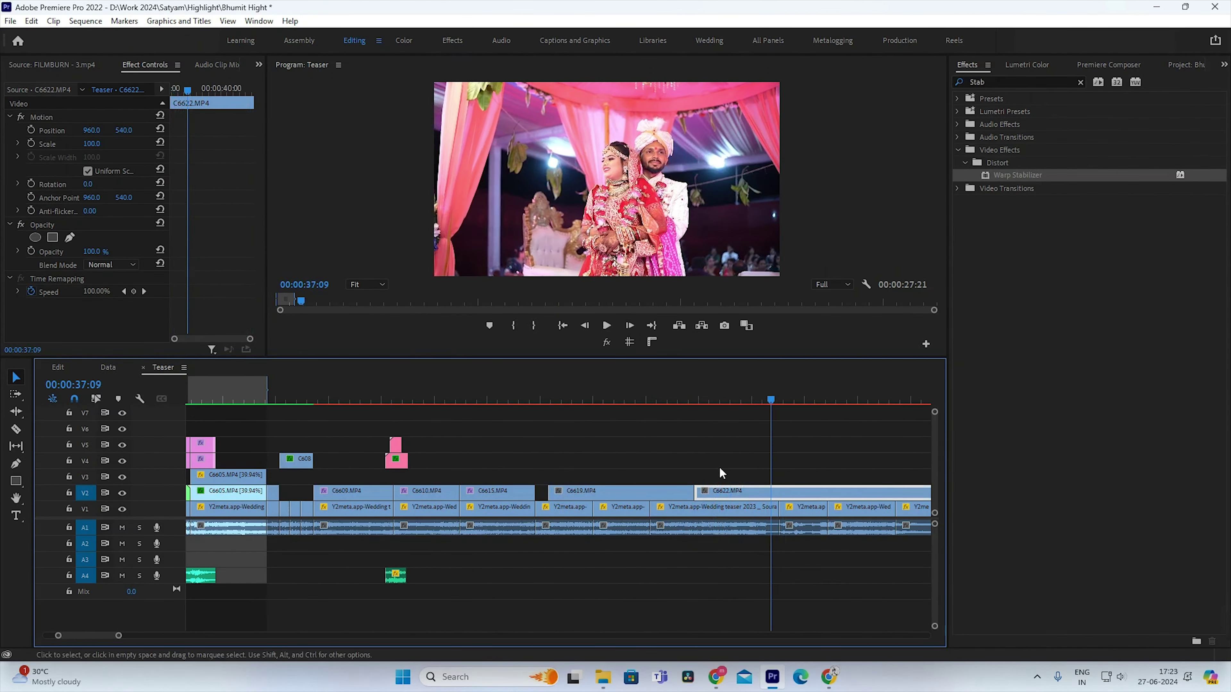
{"action": "left_click_drag", "start_coordinate": [667, 493], "coordinate": [539, 481]}
Step: Trim C6622 to end with C6615, scale it to 52% at X 545, and scale C6615 to 52%
{"action": "mouse_move", "coordinate": [472, 399]}
{"action": "left_mouse_down"}
{"action": "mouse_move", "coordinate": [539, 477]}
{"action": "mouse_move", "coordinate": [471, 475]}
{"action": "left_mouse_up"}
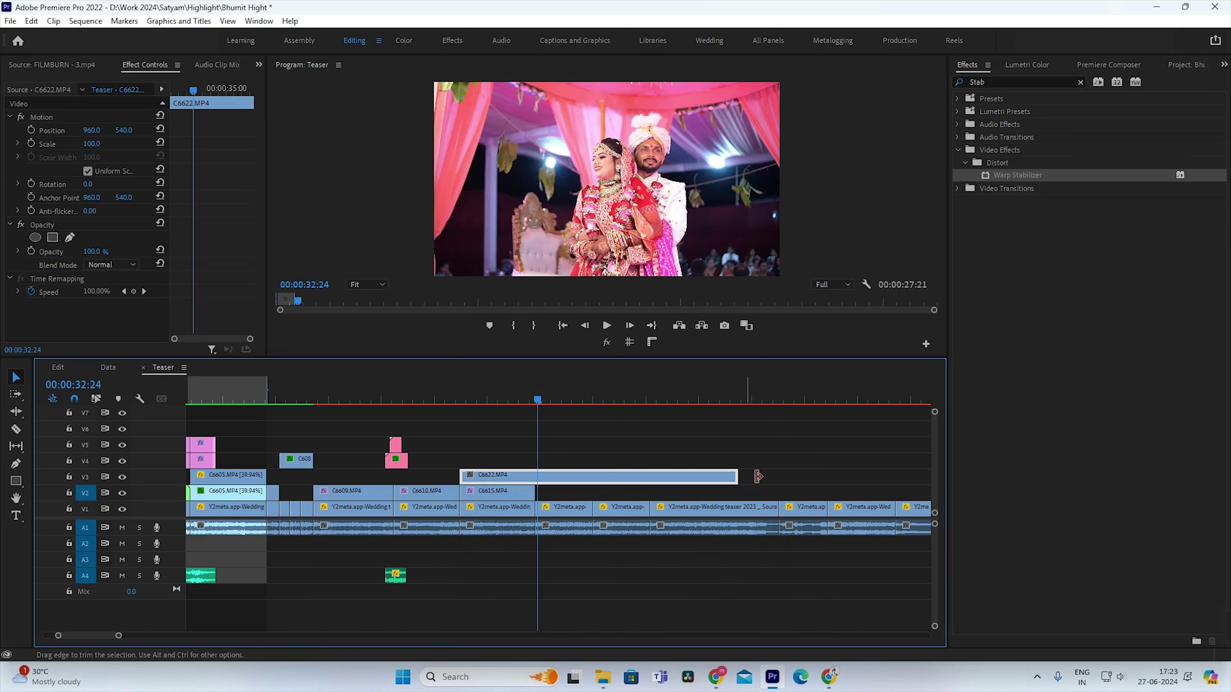
{"action": "left_click_drag", "start_coordinate": [621, 456], "coordinate": [528, 457]}
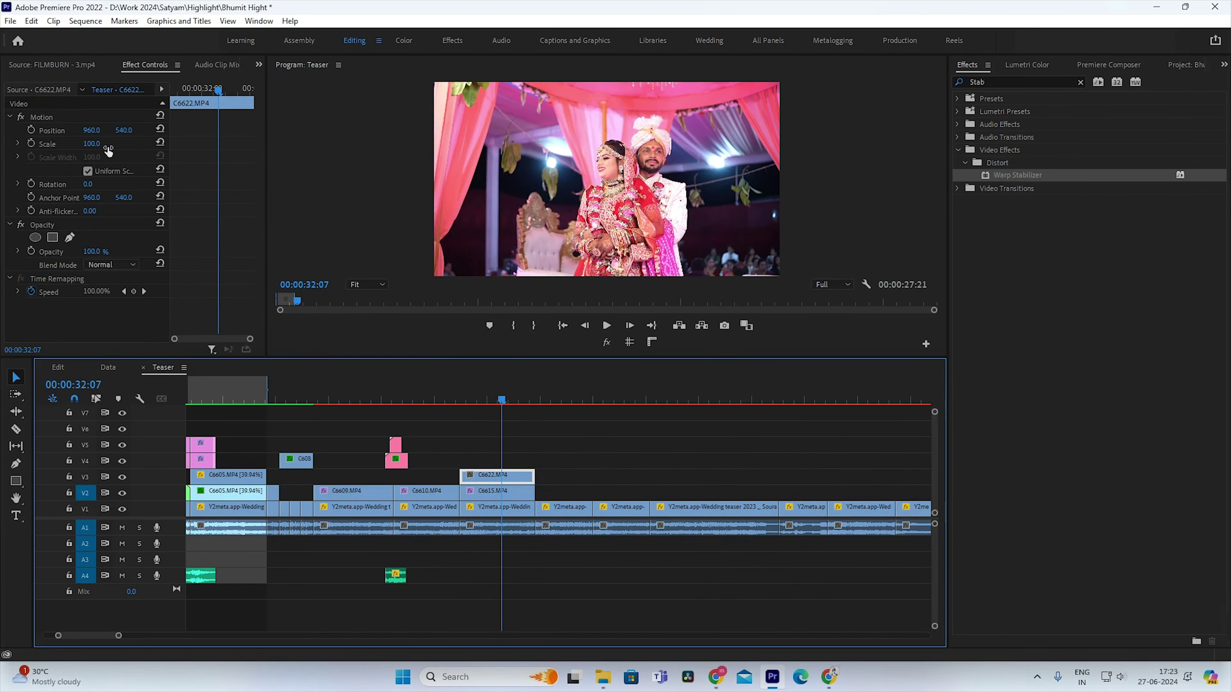
{"action": "left_click_drag", "start_coordinate": [107, 147], "coordinate": [82, 147]}
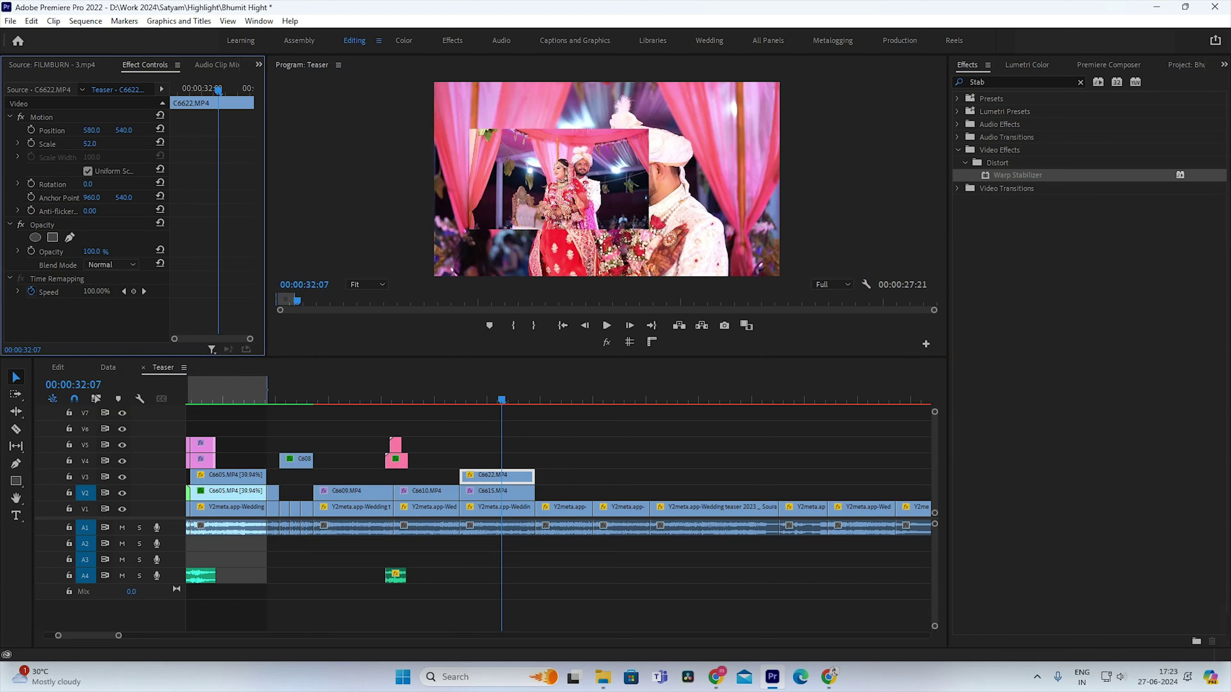
{"action": "left_click_drag", "start_coordinate": [92, 130], "coordinate": [543, 442]}
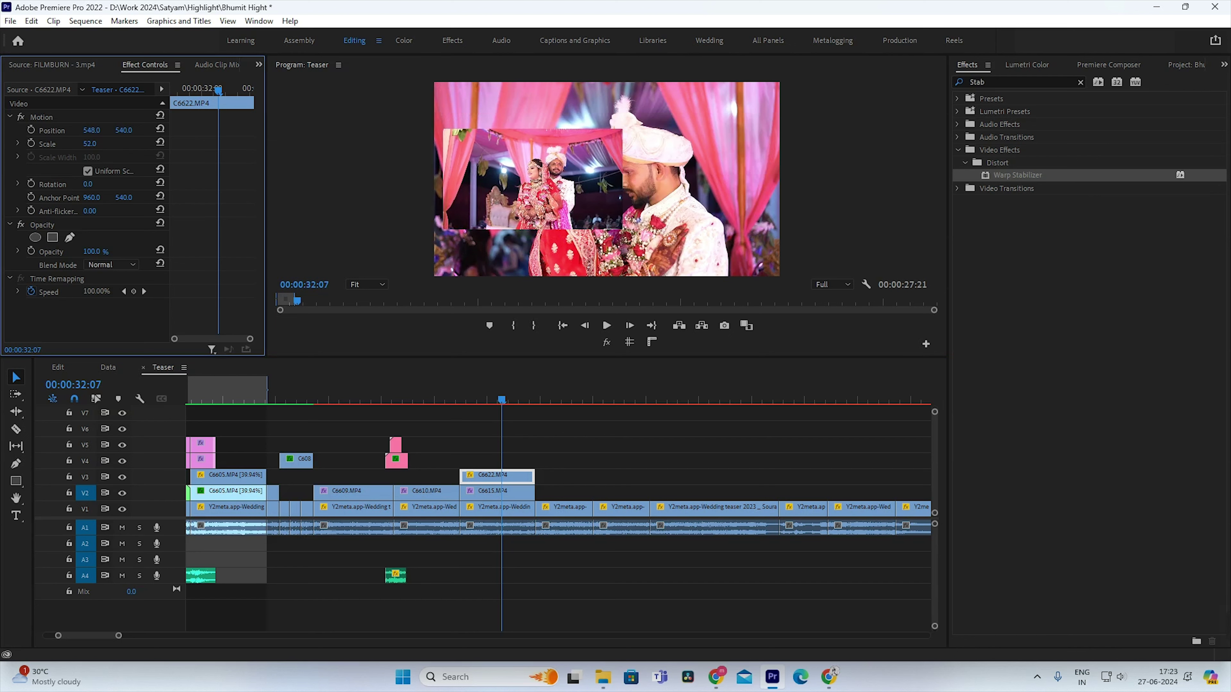
{"action": "left_click", "coordinate": [515, 492]}
{"action": "left_click_drag", "start_coordinate": [89, 144], "coordinate": [73, 144]}
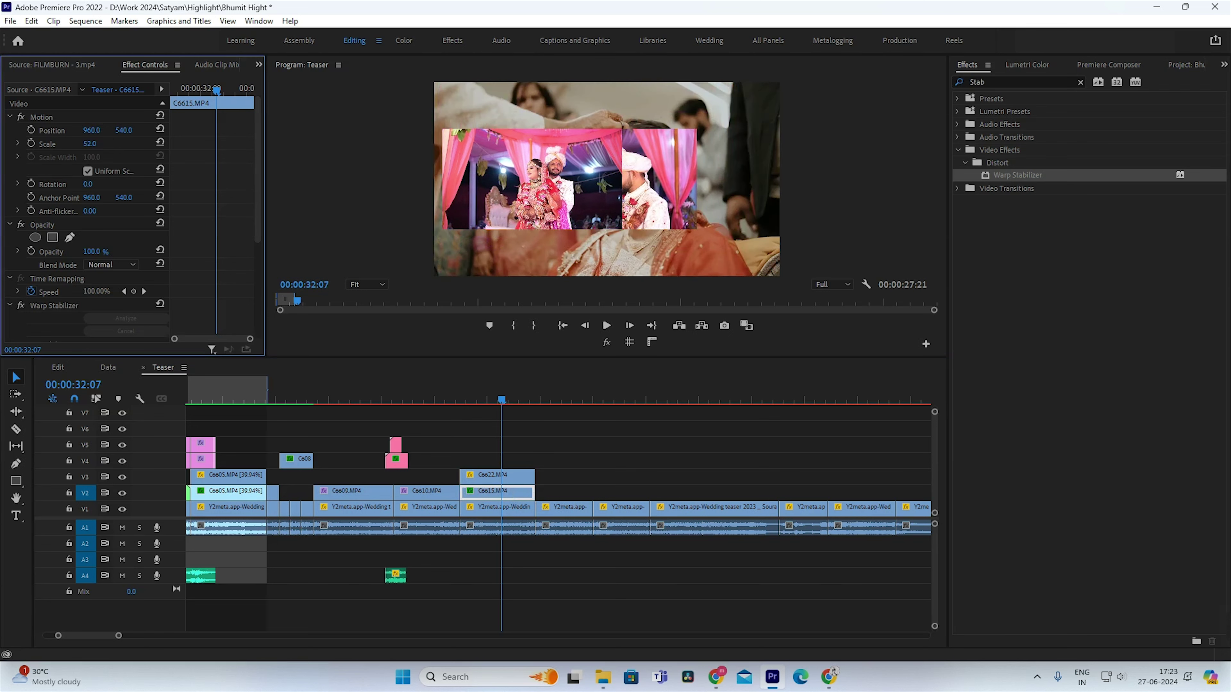
Step: Position C6615's inset on the right at X 1595, Y 544, level with C6622
{"action": "left_click_drag", "start_coordinate": [123, 130], "coordinate": [11, 130]}
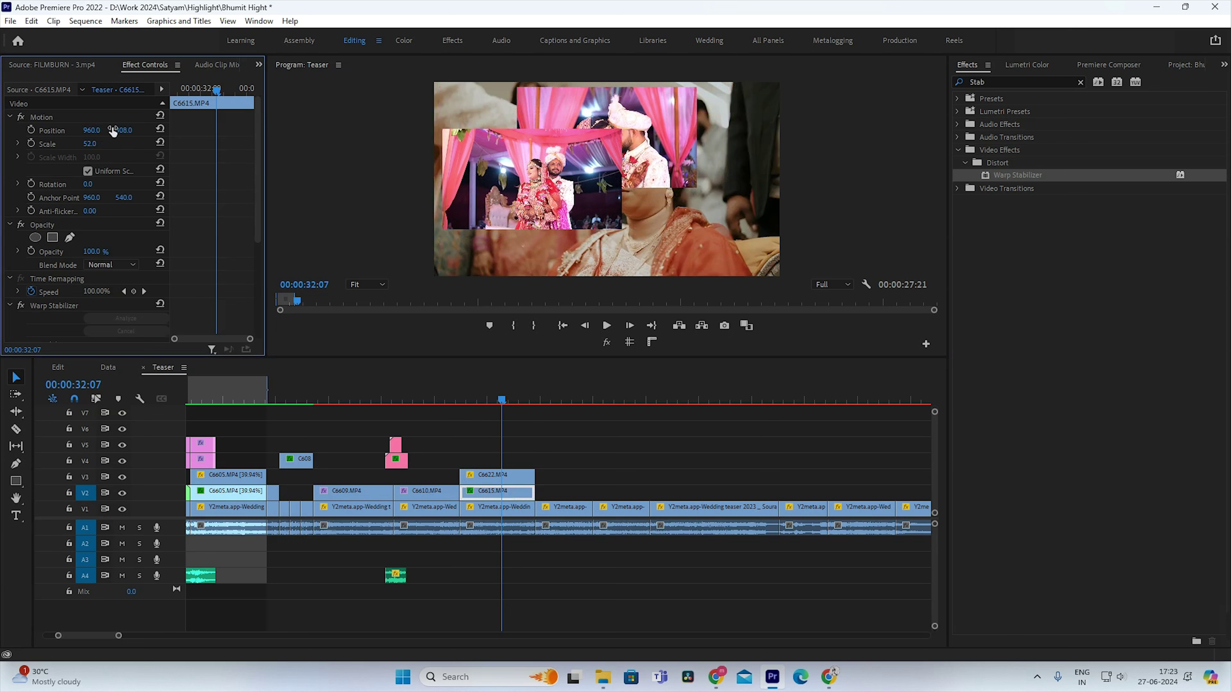
{"action": "left_click_drag", "start_coordinate": [92, 130], "coordinate": [344, 130]}
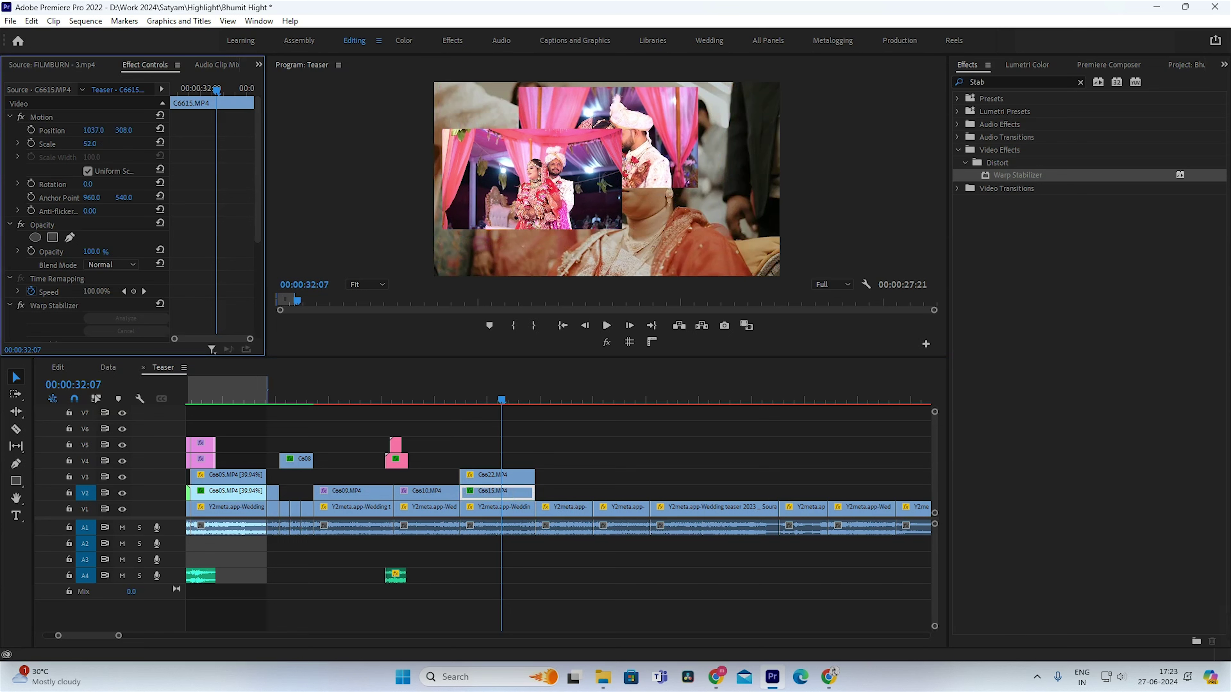
{"action": "left_click_drag", "start_coordinate": [93, 130], "coordinate": [101, 136]}
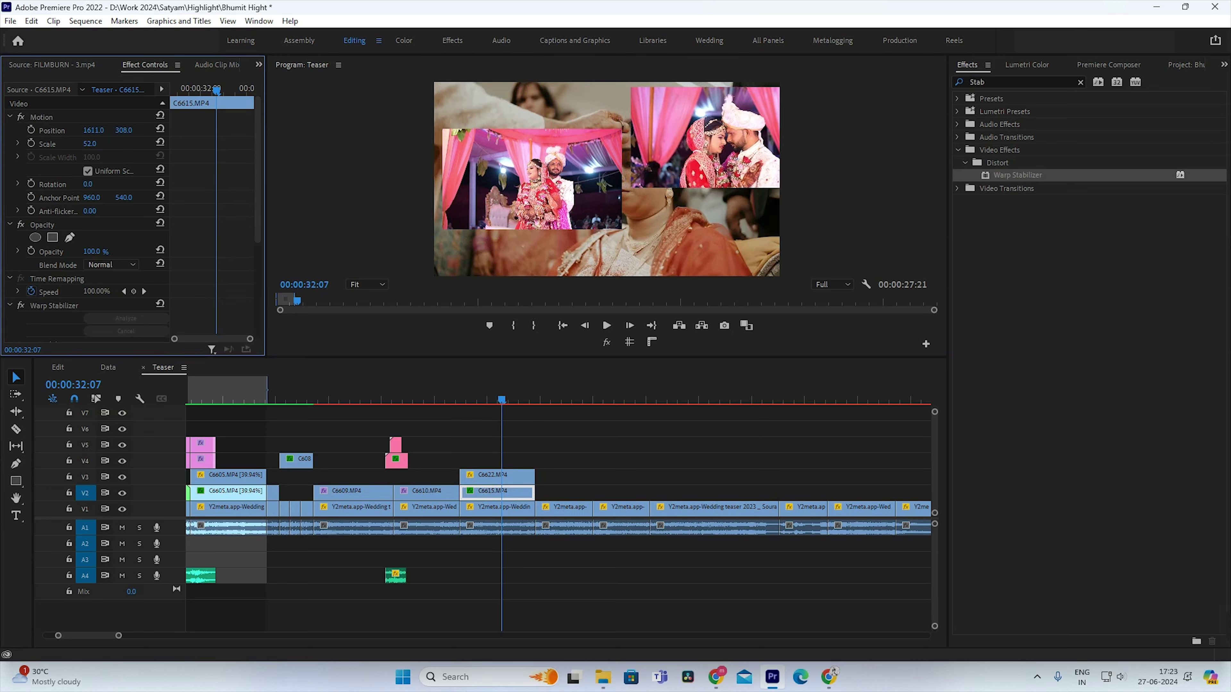
{"action": "left_click", "coordinate": [495, 476]}
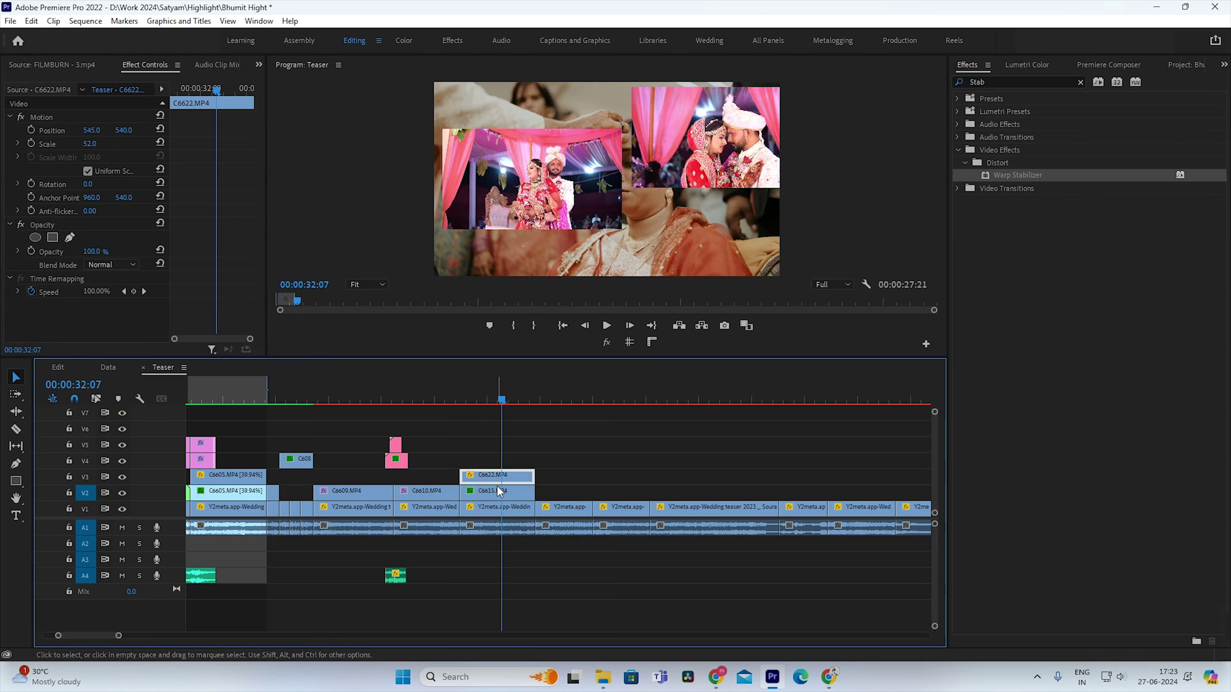
{"action": "left_click", "coordinate": [497, 487]}
{"action": "left_click", "coordinate": [499, 479]}
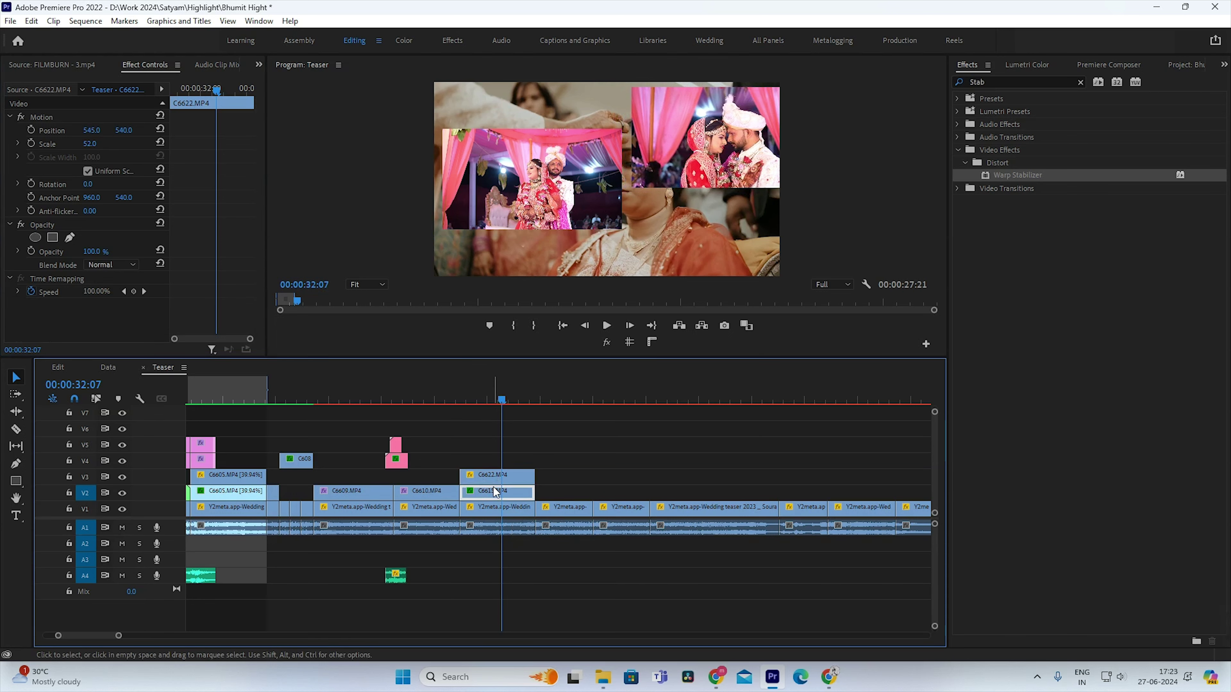
{"action": "left_click_drag", "start_coordinate": [124, 130], "coordinate": [242, 129]}
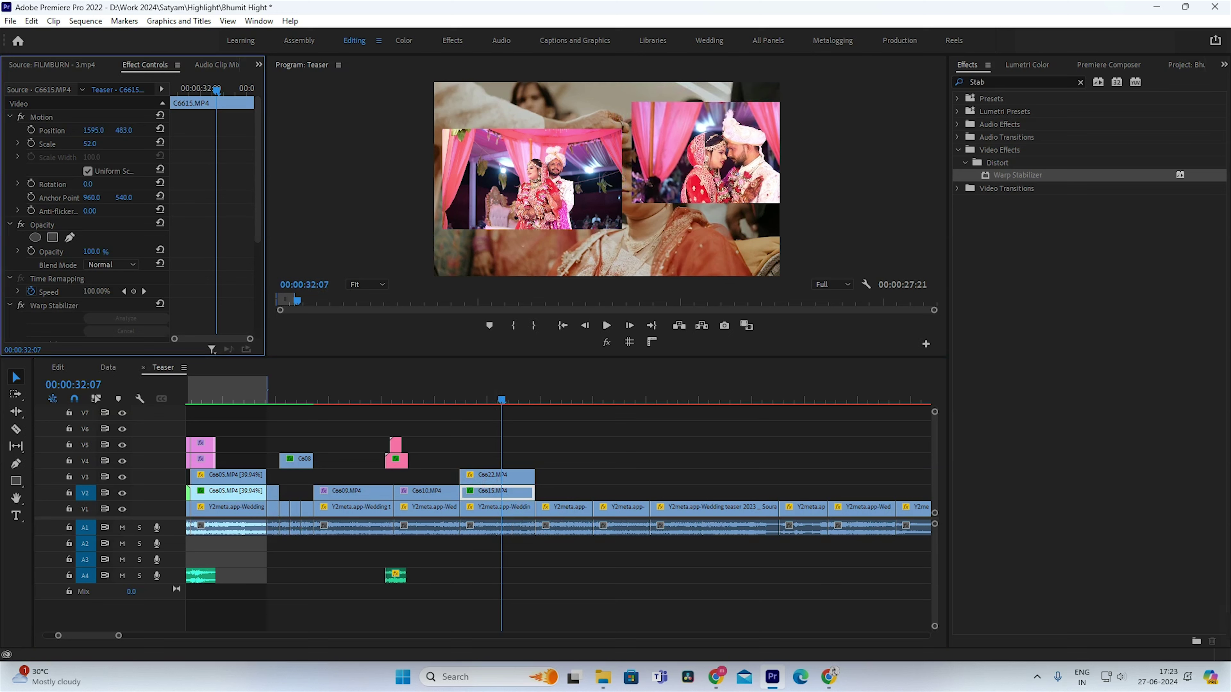
{"action": "left_click_drag", "start_coordinate": [124, 130], "coordinate": [120, 130]}
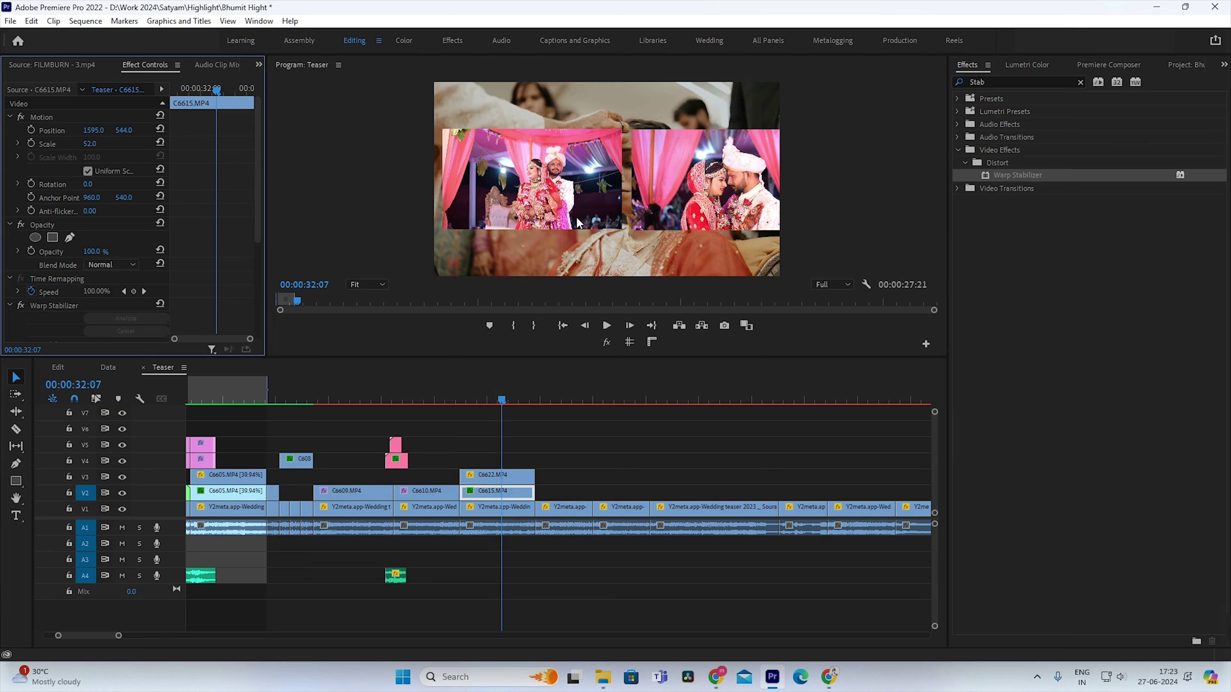
Step: Scale C6622 and C6615 down to 45%, moving C6615's inset left to X 1403
{"action": "left_click", "coordinate": [499, 475]}
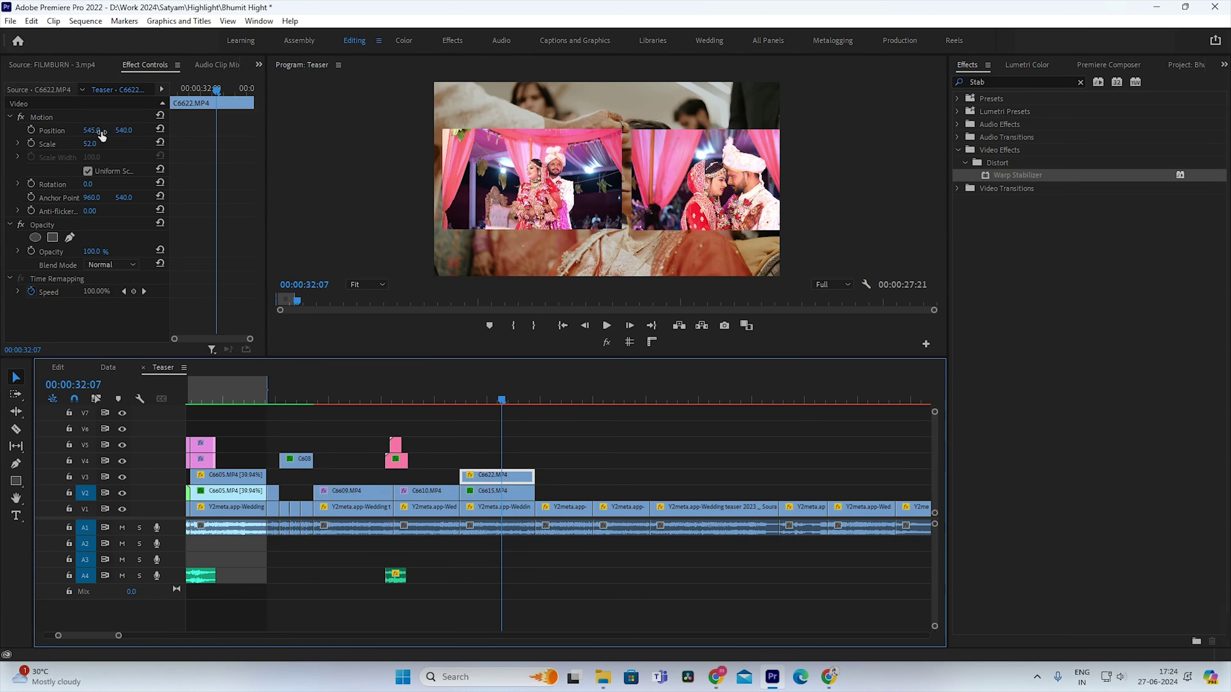
{"action": "left_click_drag", "start_coordinate": [102, 136], "coordinate": [77, 136]}
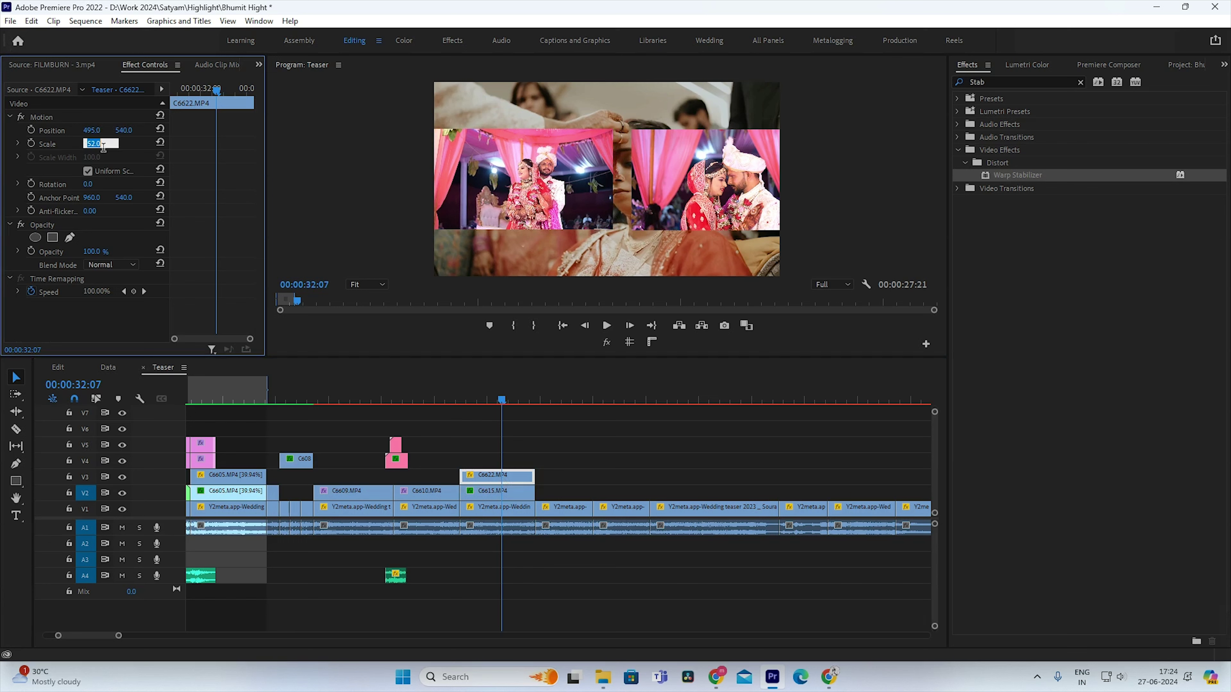
{"action": "type", "text": "40"}
{"action": "key", "text": "Return"}
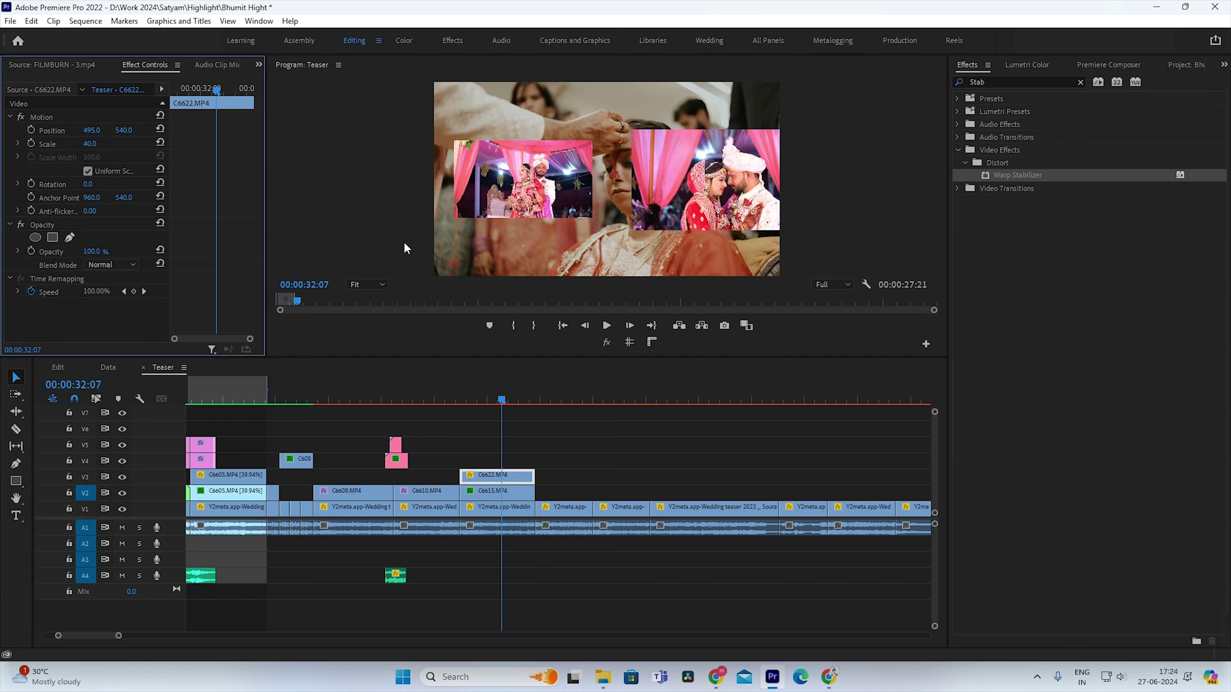
{"action": "left_click", "coordinate": [499, 492]}
{"action": "left_click", "coordinate": [103, 144]}
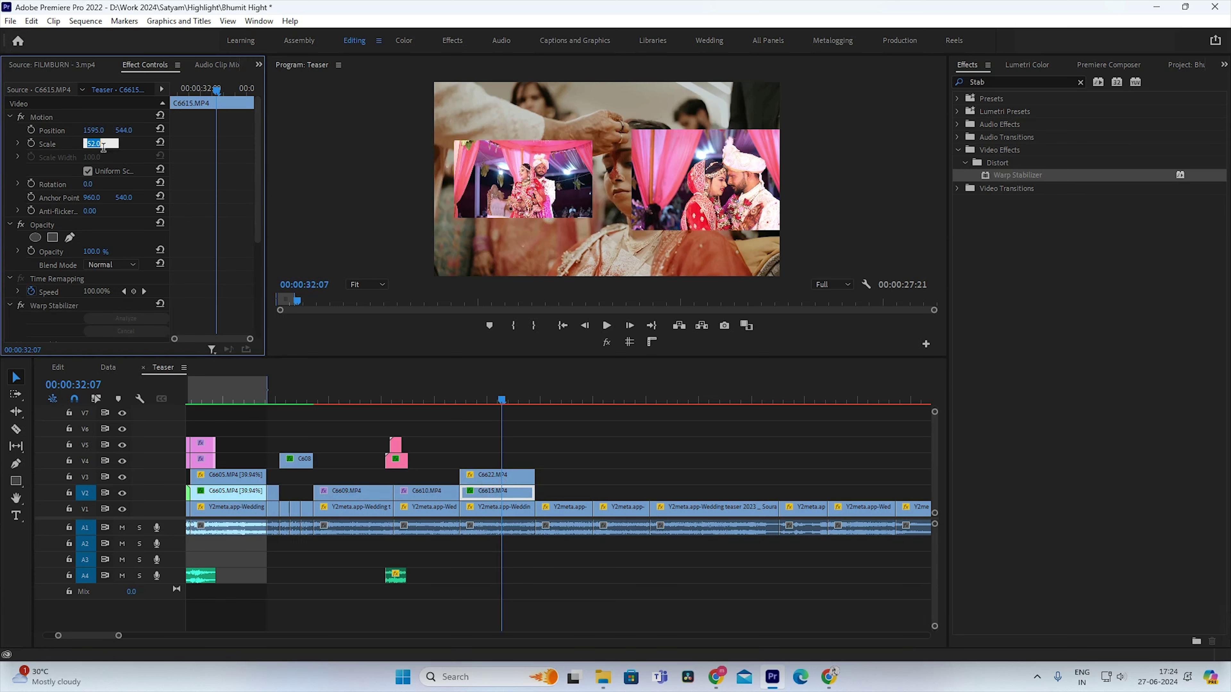
{"action": "key", "text": "Return"}
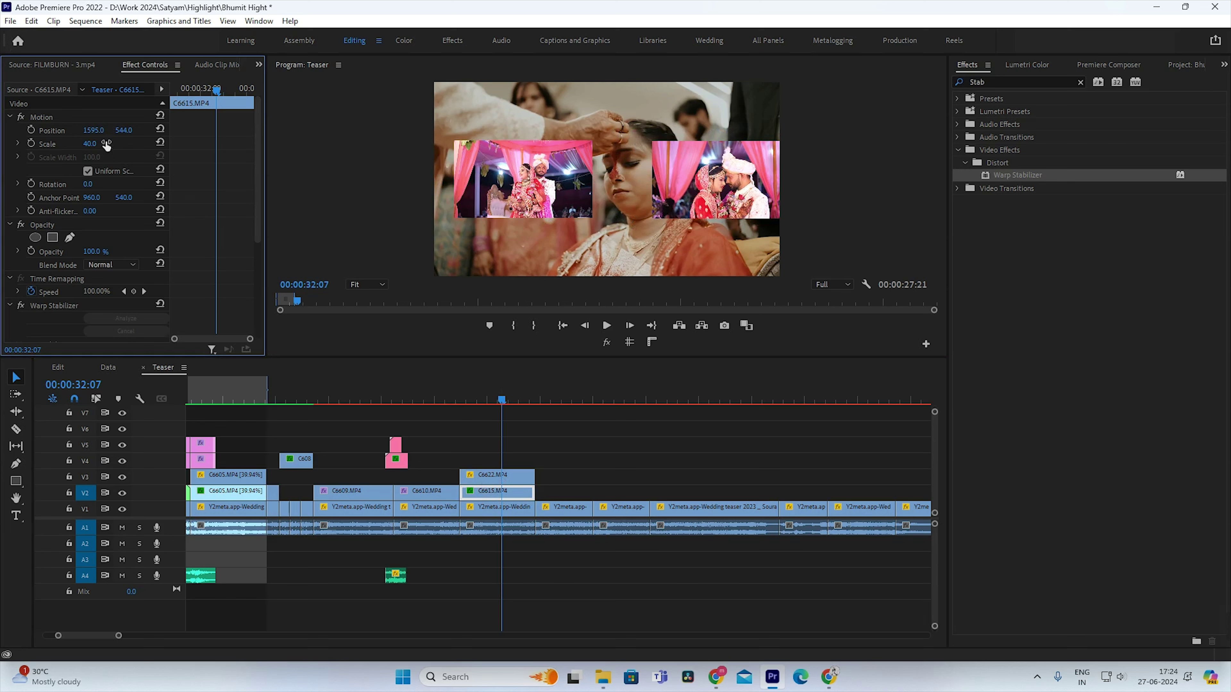
{"action": "left_click_drag", "start_coordinate": [100, 131], "coordinate": [10, 130]}
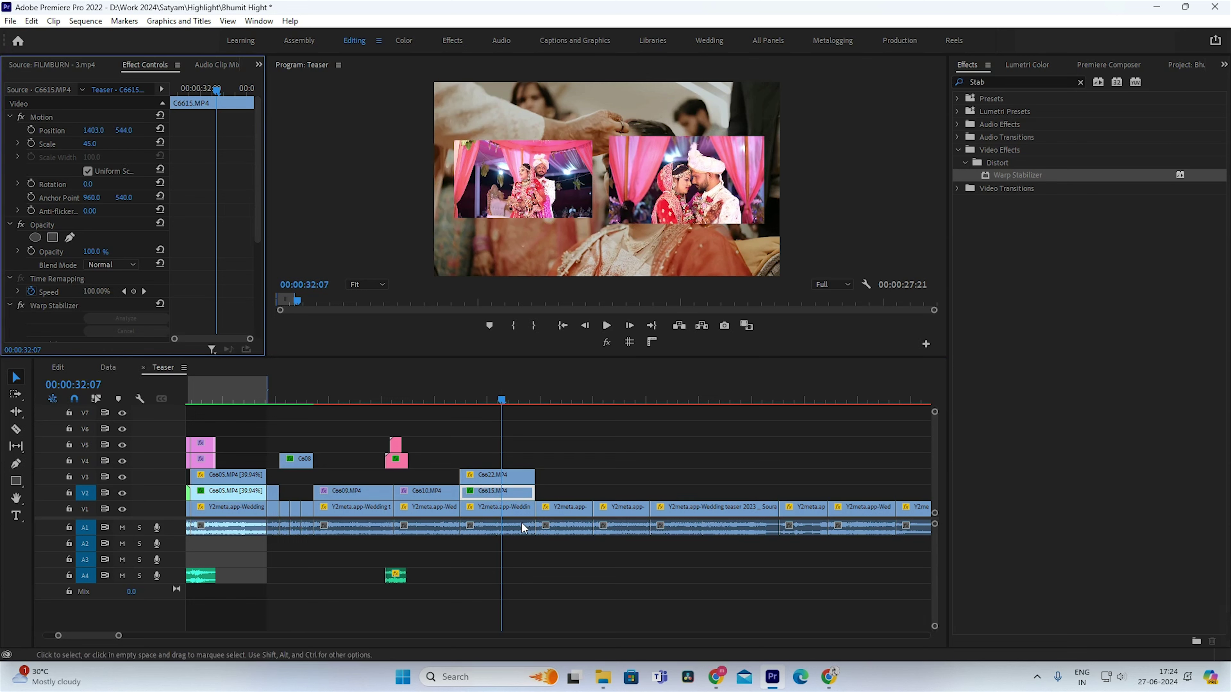
{"action": "left_click", "coordinate": [498, 476]}
{"action": "left_click", "coordinate": [102, 144]}
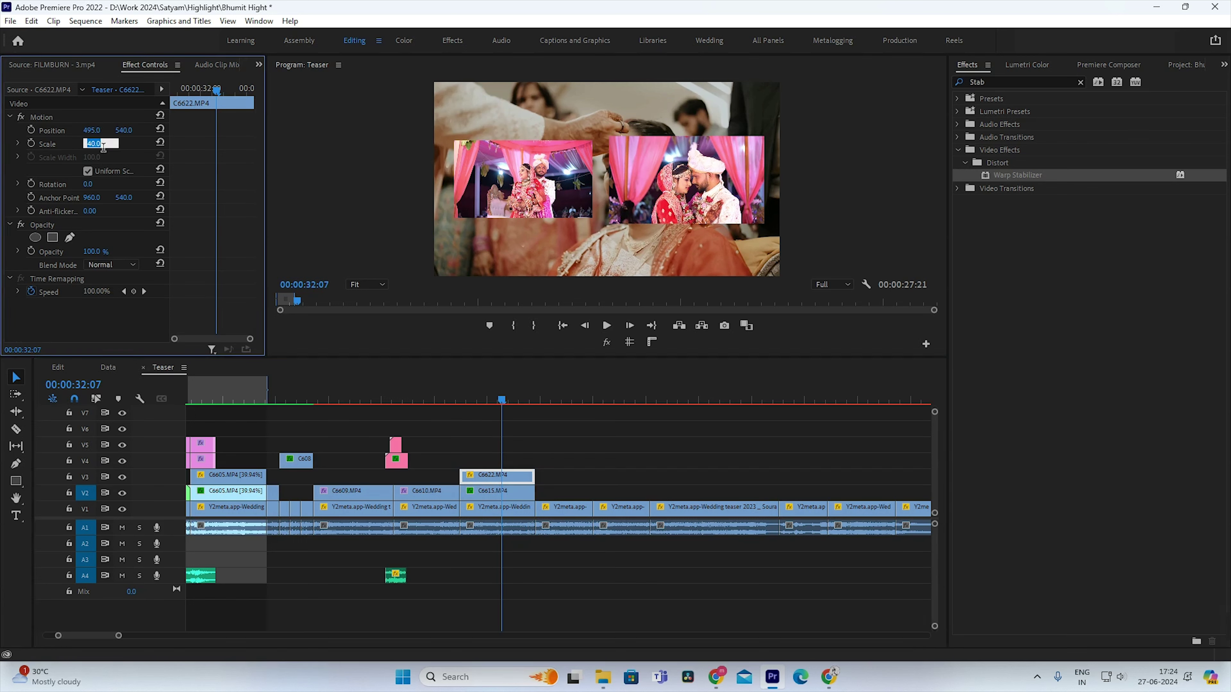
{"action": "type", "text": "45"}
{"action": "key", "text": "Return"}
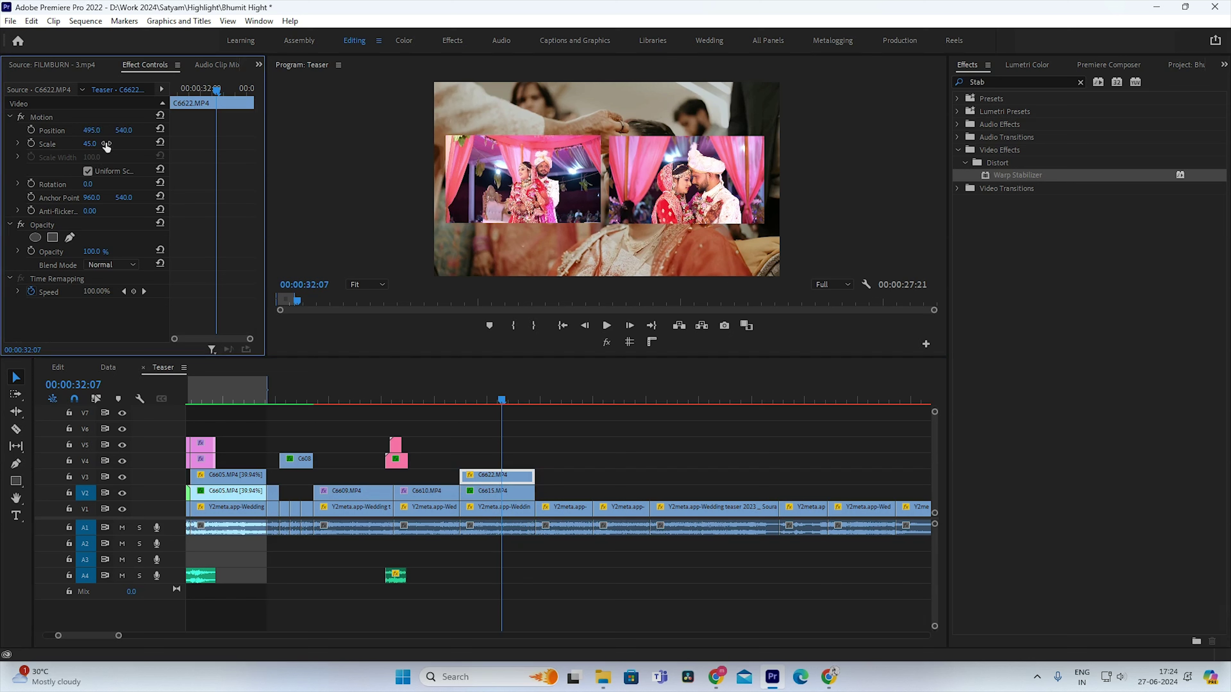
Step: Set C6622's Position Y to 544 to match C6615, then compare both insets
{"action": "left_click_drag", "start_coordinate": [135, 139], "coordinate": [122, 130]}
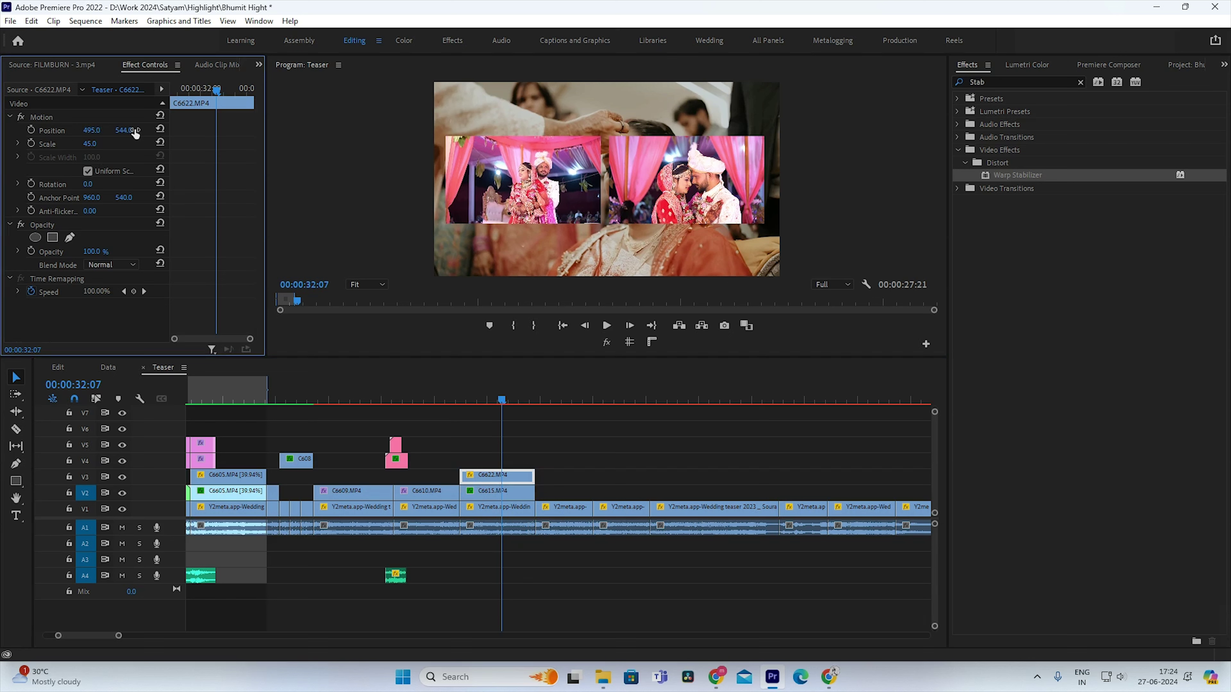
{"action": "left_click", "coordinate": [493, 489]}
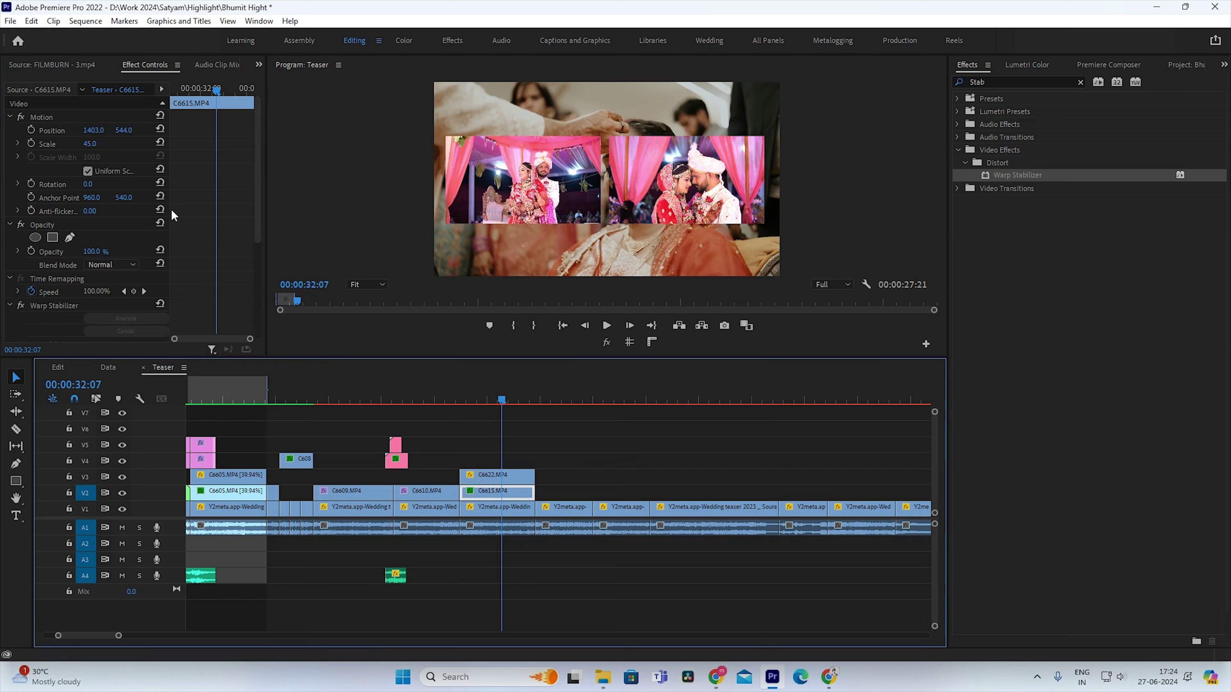
{"action": "left_click", "coordinate": [131, 132]}
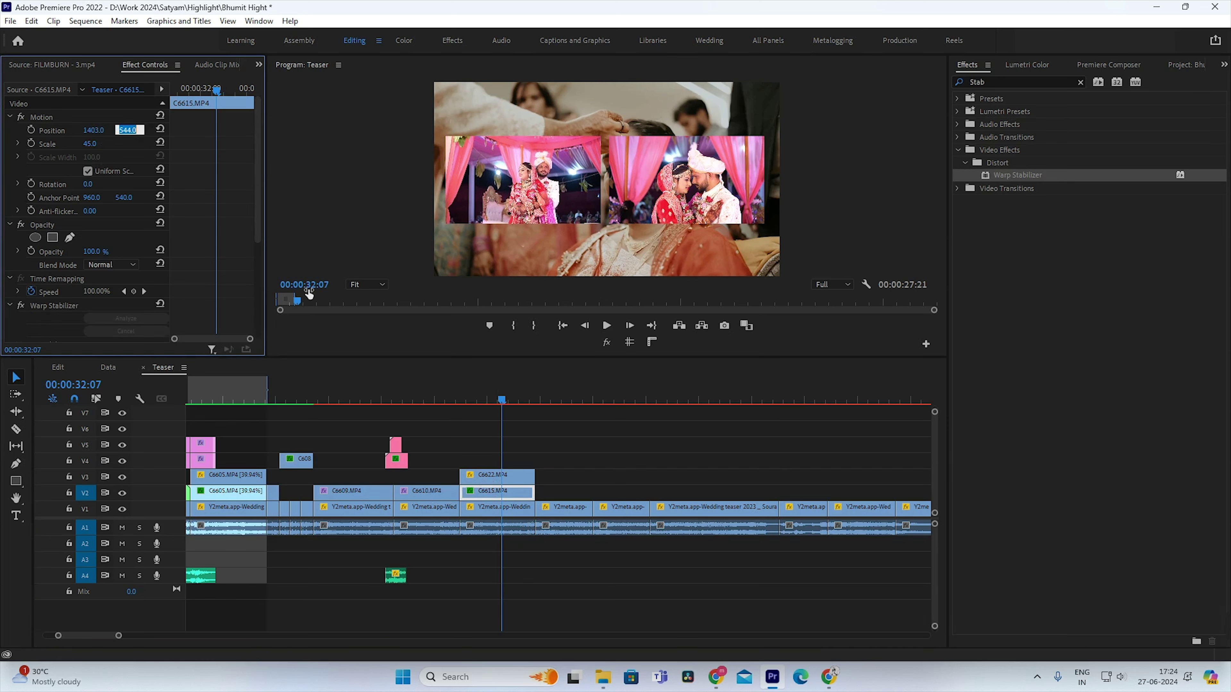
{"action": "left_click", "coordinate": [492, 475]}
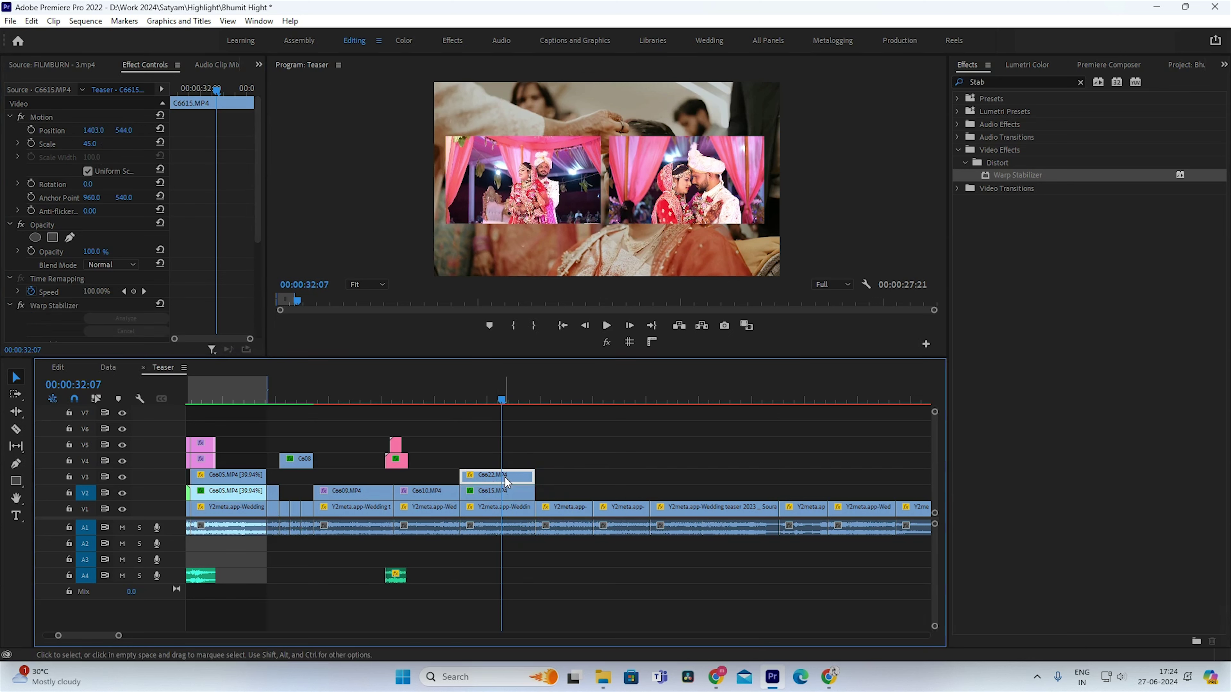
{"action": "left_click", "coordinate": [130, 132]}
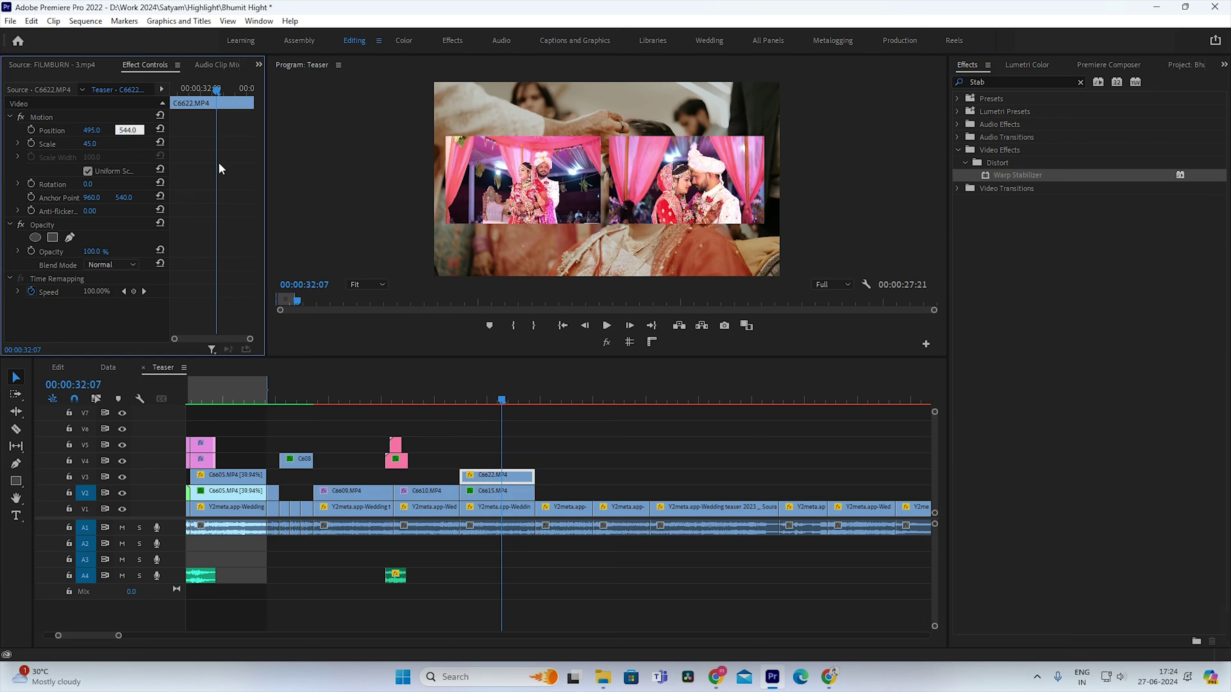
{"action": "key", "text": "Return"}
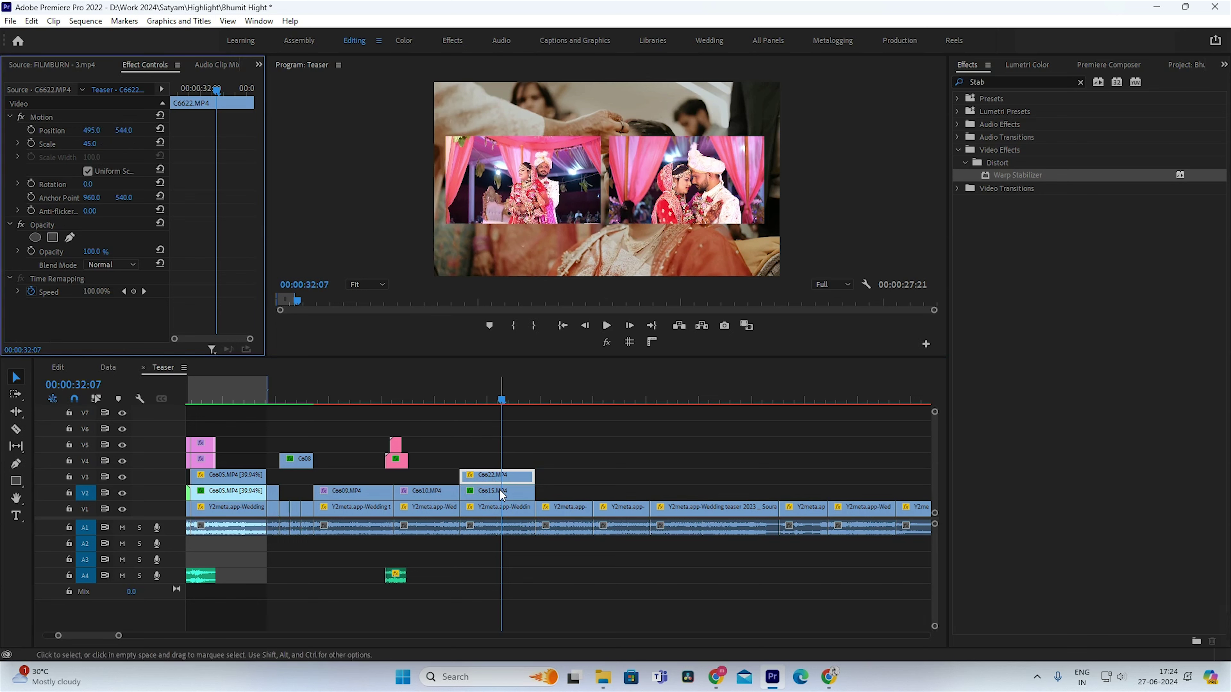
{"action": "left_click", "coordinate": [499, 491]}
{"action": "left_click", "coordinate": [496, 477]}
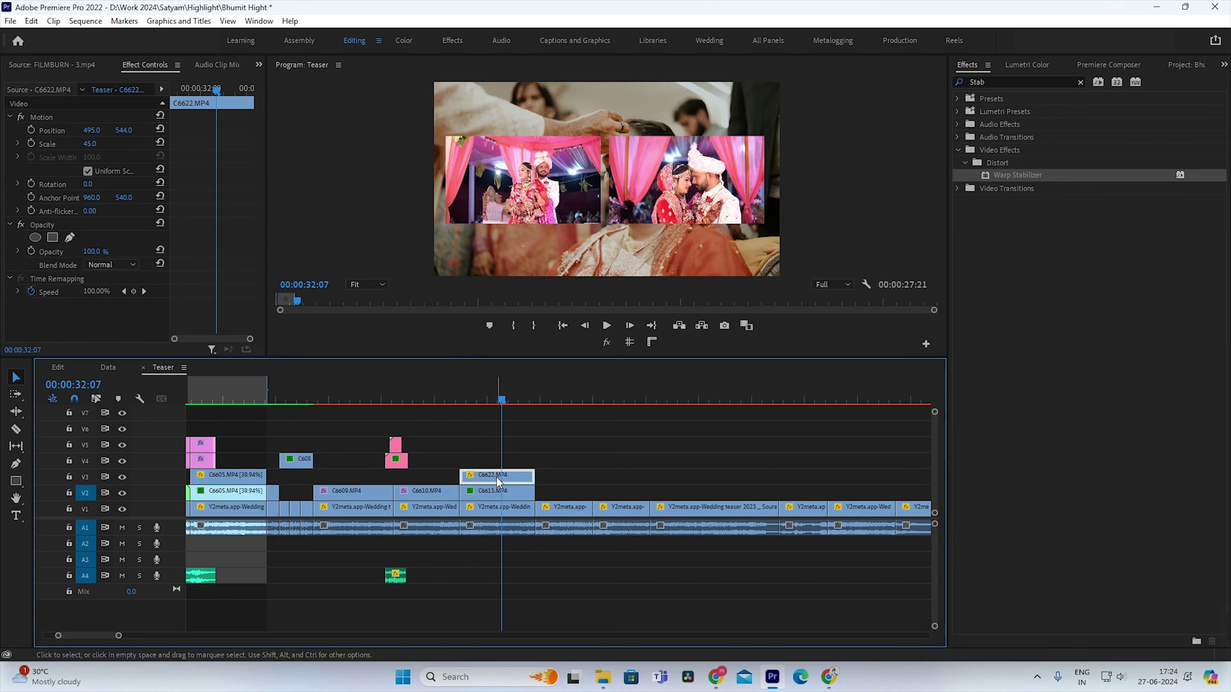
{"action": "left_click", "coordinate": [430, 404]}
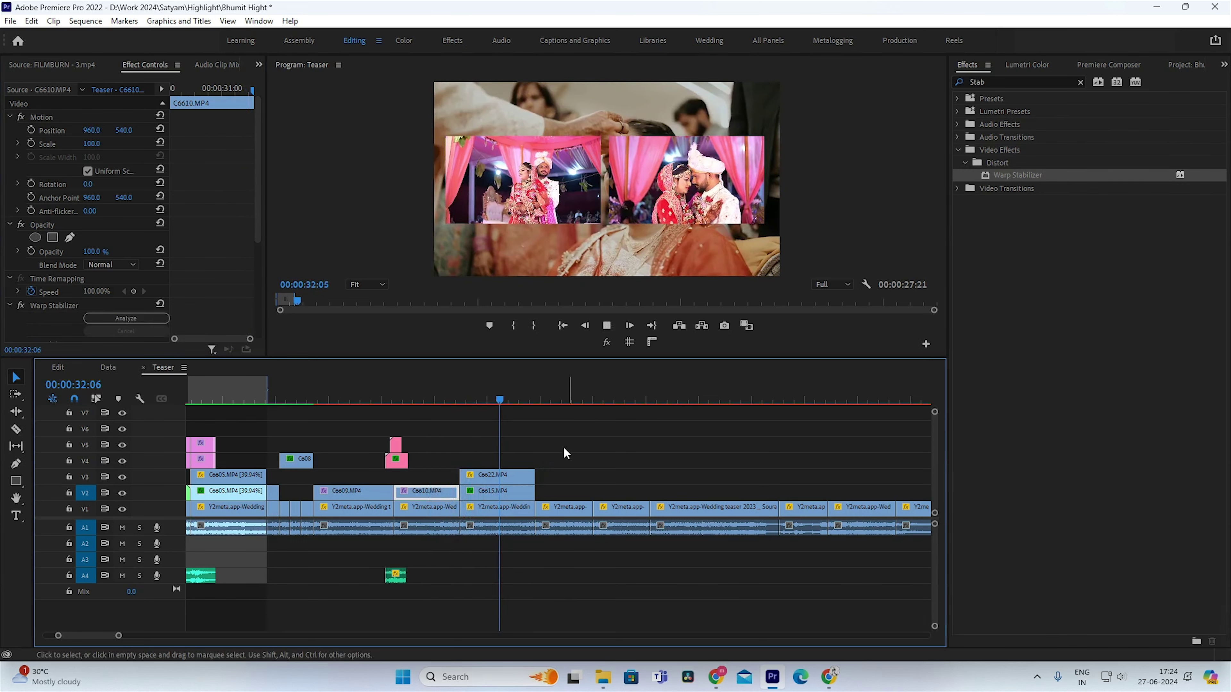
Step: Place the 19.mov overlay on V4 at the split-screen start, nudged slightly later
{"action": "left_click", "coordinate": [471, 402]}
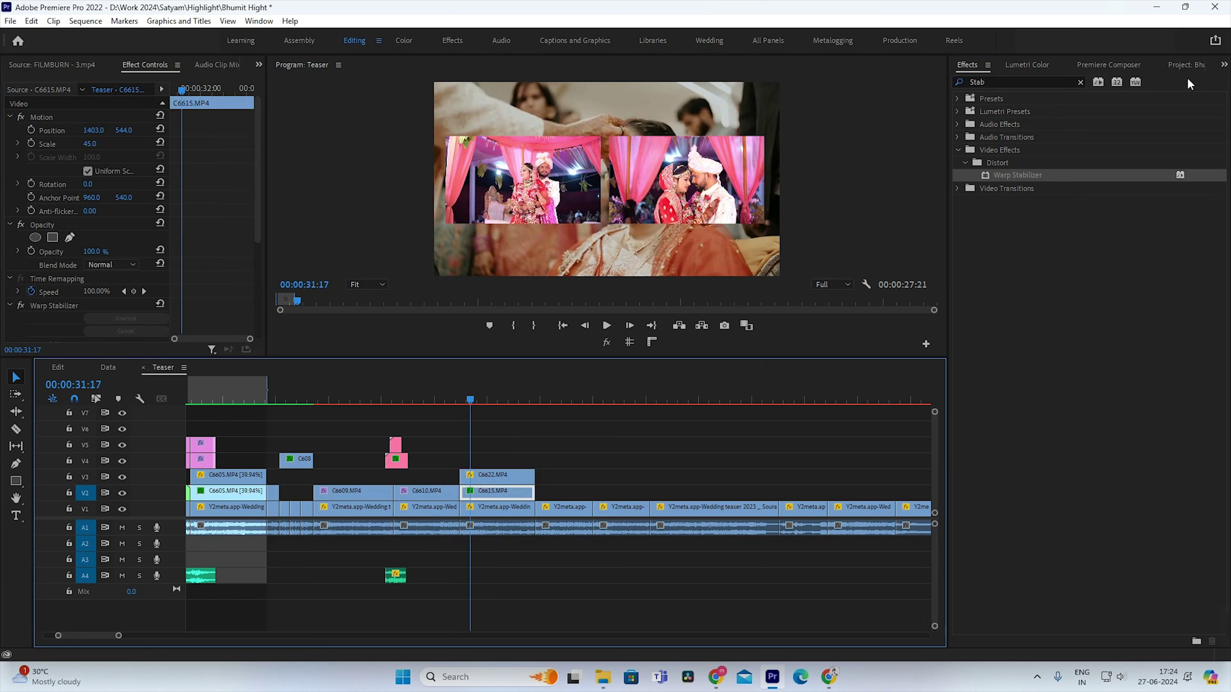
{"action": "left_click", "coordinate": [1224, 65]}
{"action": "left_click", "coordinate": [1127, 180]}
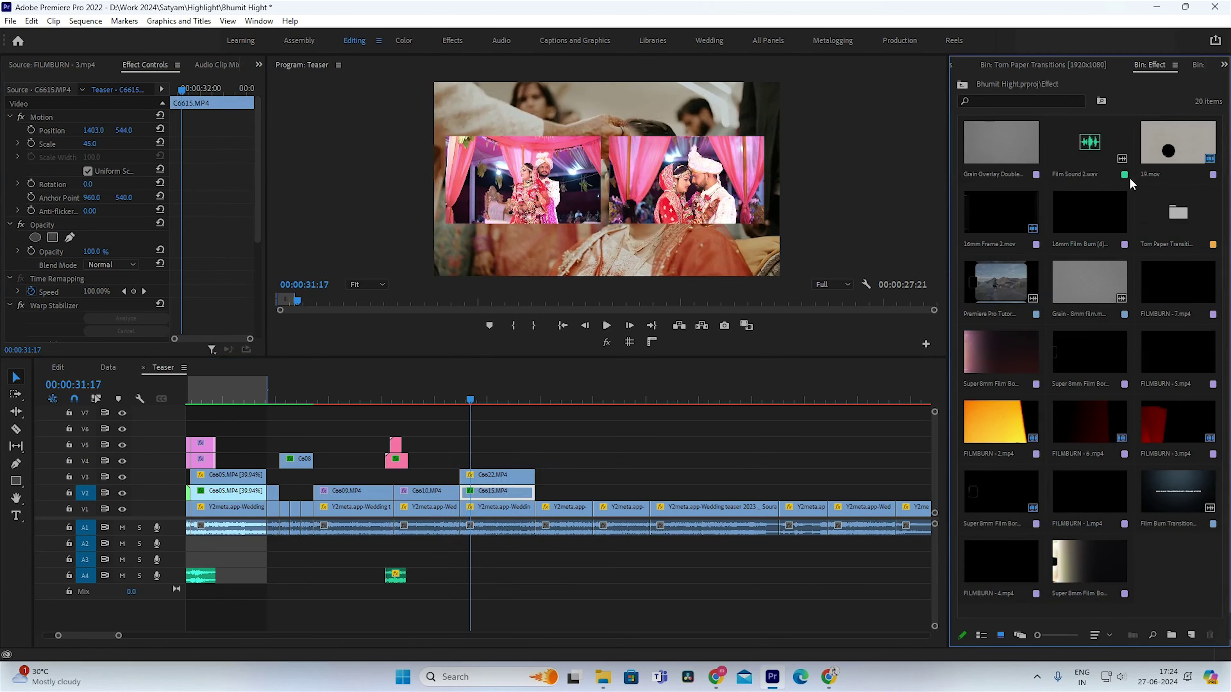
{"action": "left_click_drag", "start_coordinate": [1174, 144], "coordinate": [455, 461]}
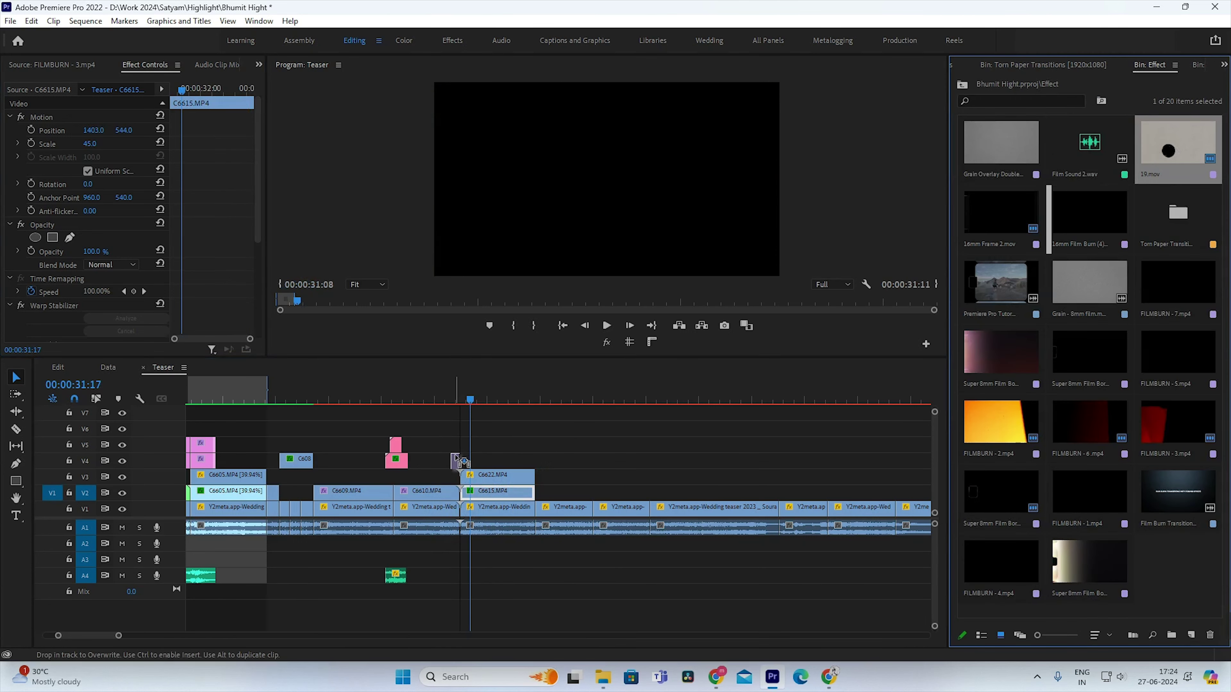
{"action": "left_click", "coordinate": [459, 396]}
{"action": "key", "text": "equal"}
{"action": "key", "text": "equal"}
{"action": "key", "text": "equal"}
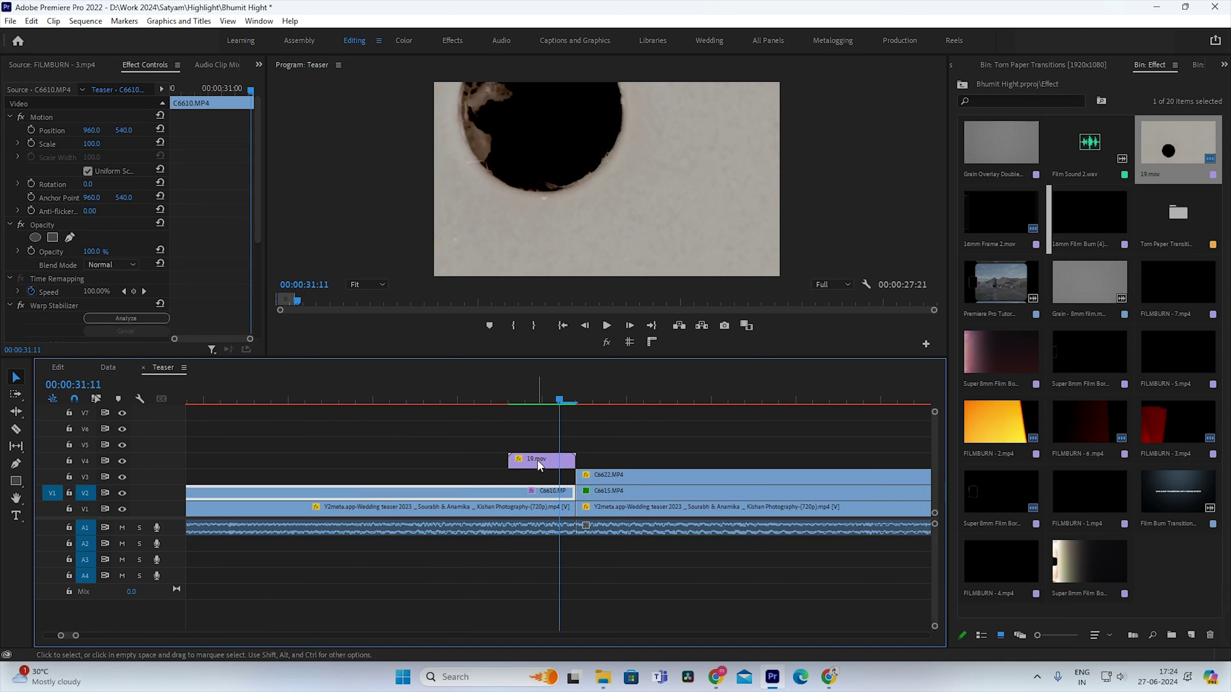
{"action": "left_click_drag", "start_coordinate": [539, 464], "coordinate": [571, 468]}
{"action": "key", "text": "minus"}
{"action": "key", "text": "minus"}
Step: Play back the 19.mov overlay transition twice to review it
{"action": "key", "text": "space"}
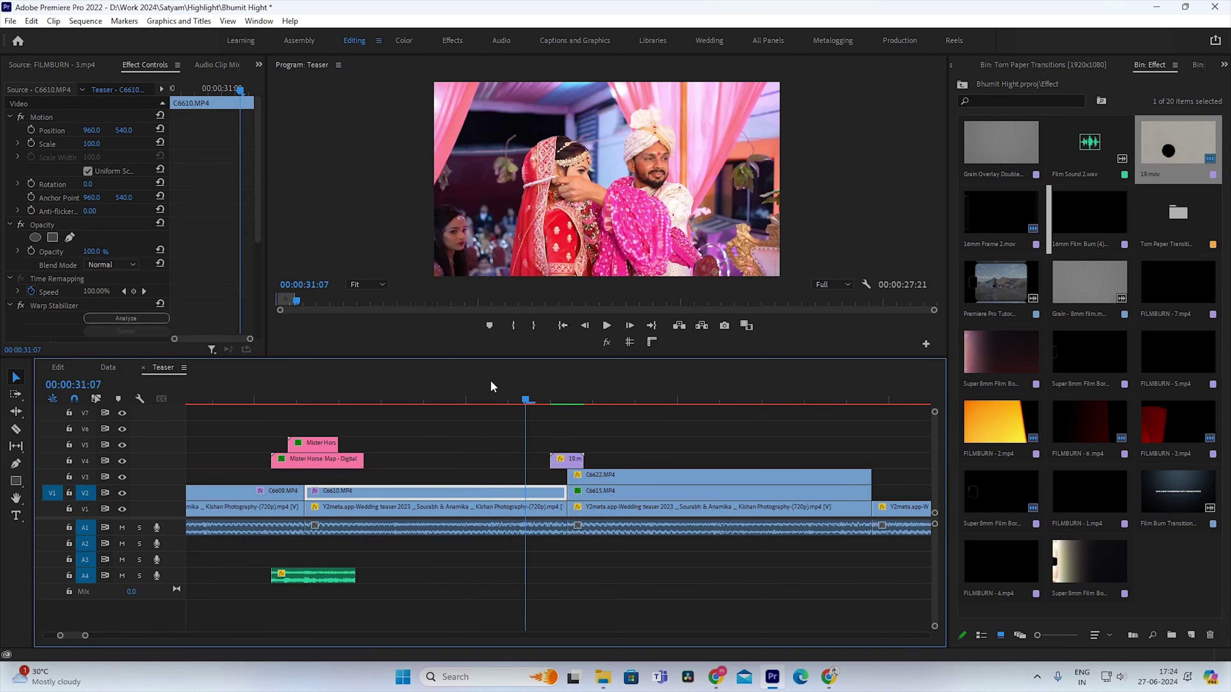
{"action": "left_click", "coordinate": [508, 402]}
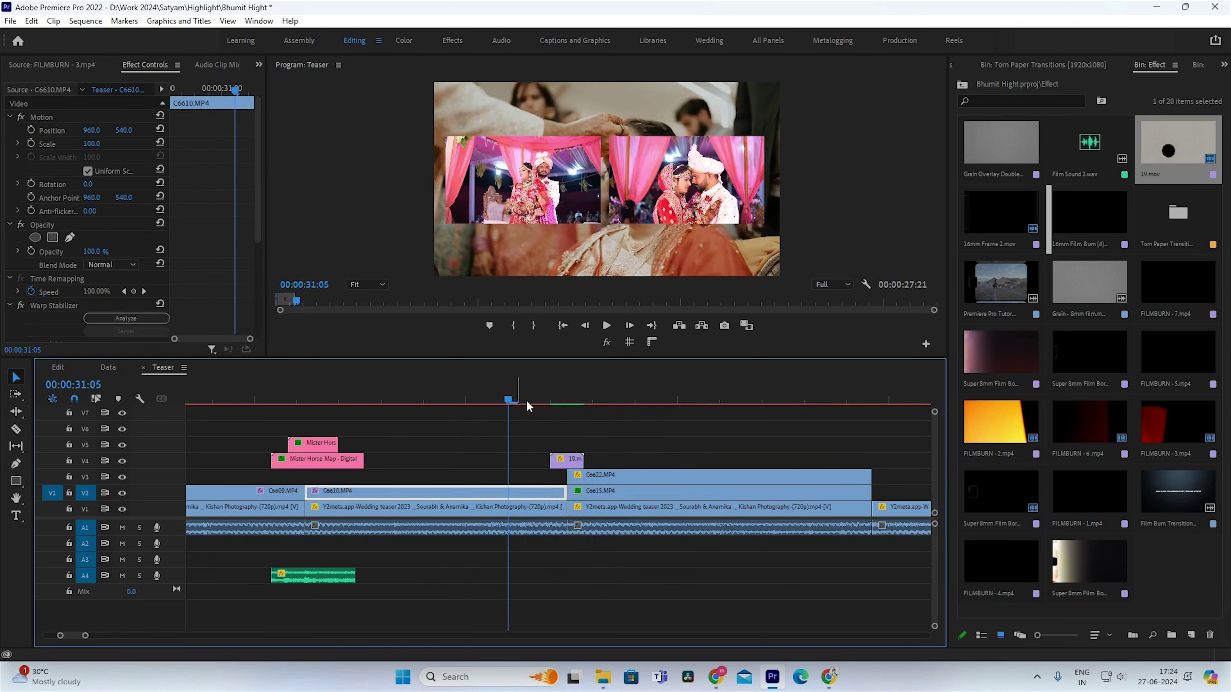
{"action": "key", "text": "space"}
{"action": "key", "text": "space"}
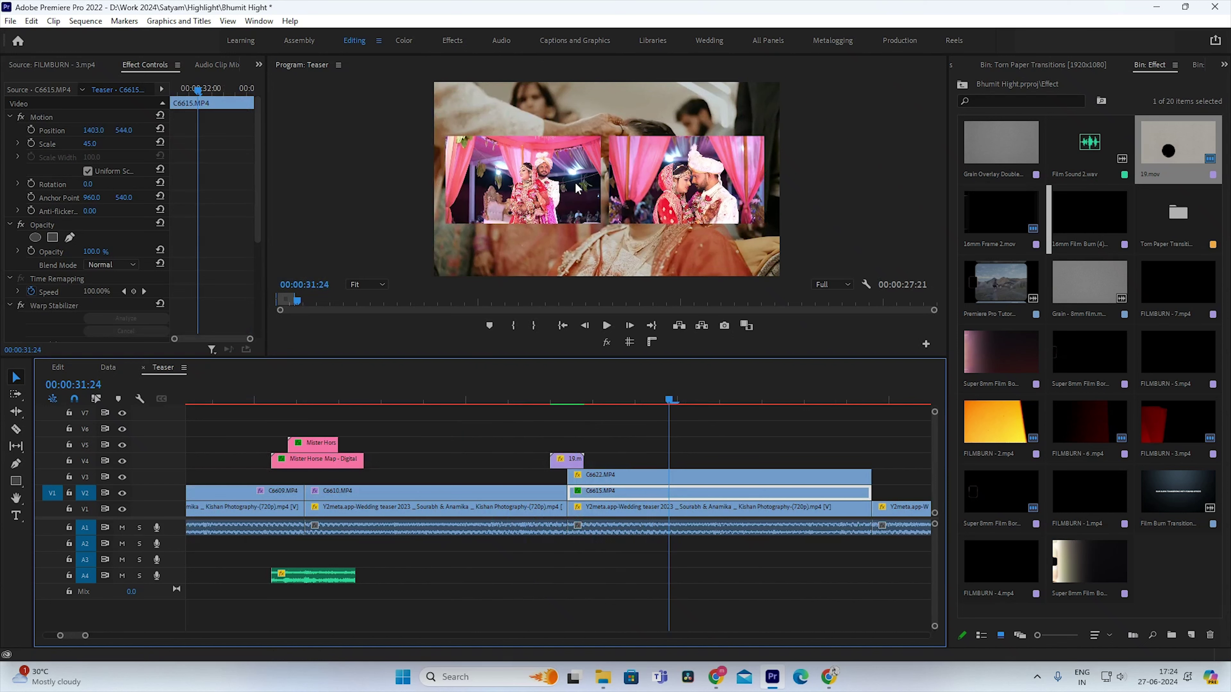
{"action": "key", "text": "minus"}
Step: Delete the V1 background clip beneath the two insets
{"action": "key", "text": "minus"}
{"action": "left_click", "coordinate": [594, 510]}
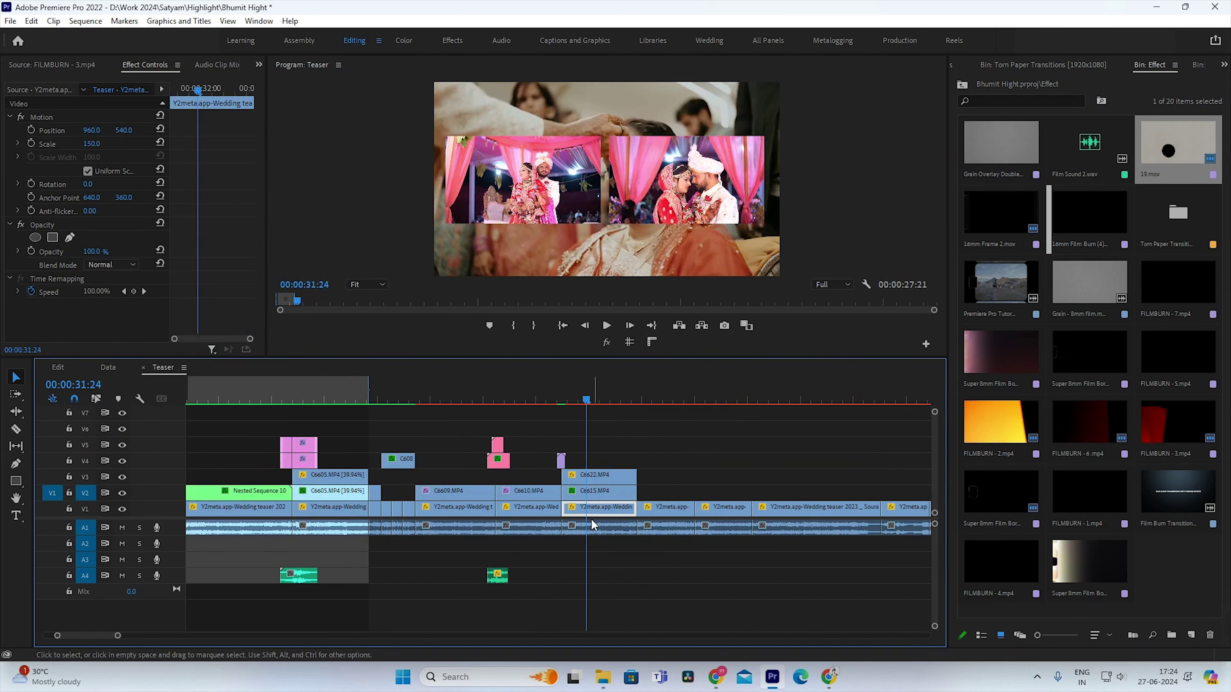
{"action": "key", "text": "Delete"}
{"action": "key", "text": "minus"}
{"action": "scroll", "coordinate": [592, 487], "scroll_direction": "down", "scroll_amount": 1}
Step: Put C6623 on V1 behind the insets and apply Gaussian Blur with Blurriness 15
{"action": "scroll", "coordinate": [819, 491], "scroll_direction": "down", "scroll_amount": 1}
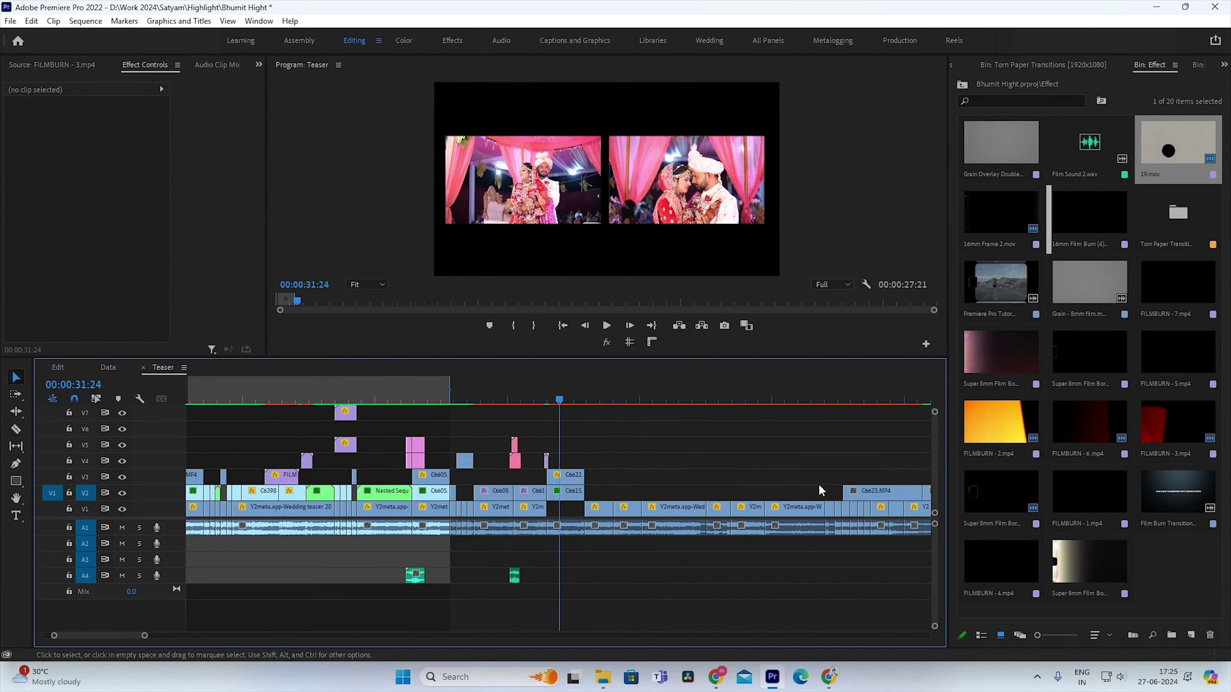
{"action": "left_click_drag", "start_coordinate": [877, 491], "coordinate": [583, 517]}
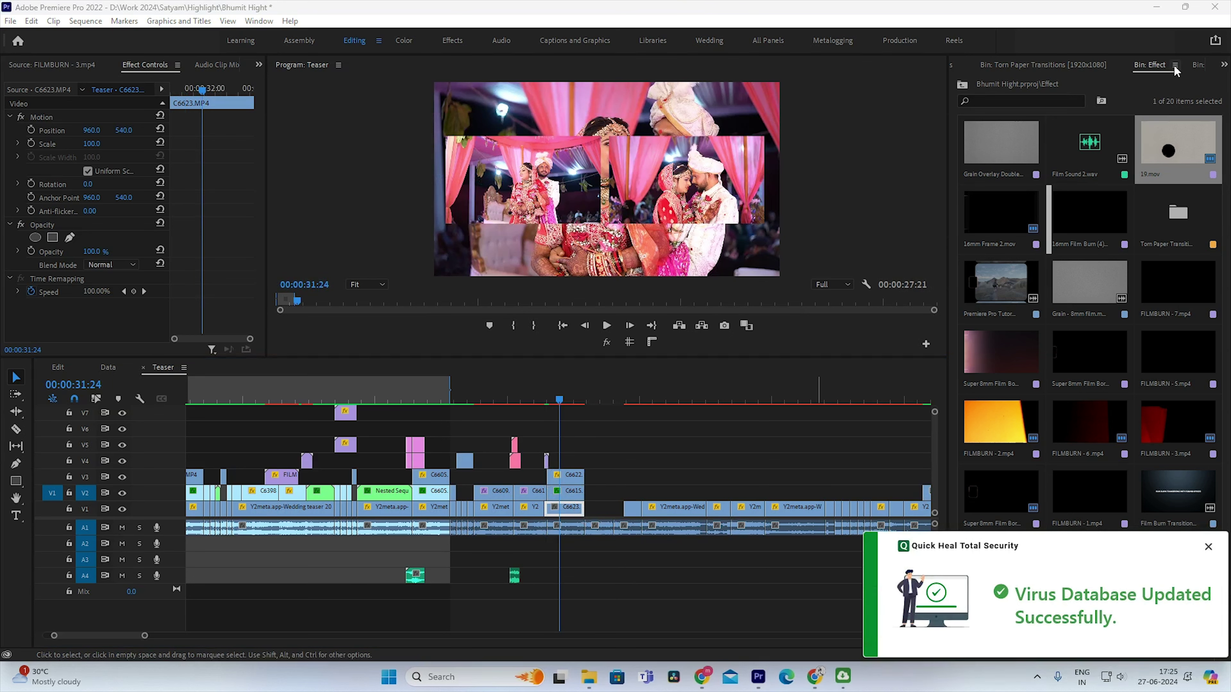
{"action": "left_click", "coordinate": [1222, 68]}
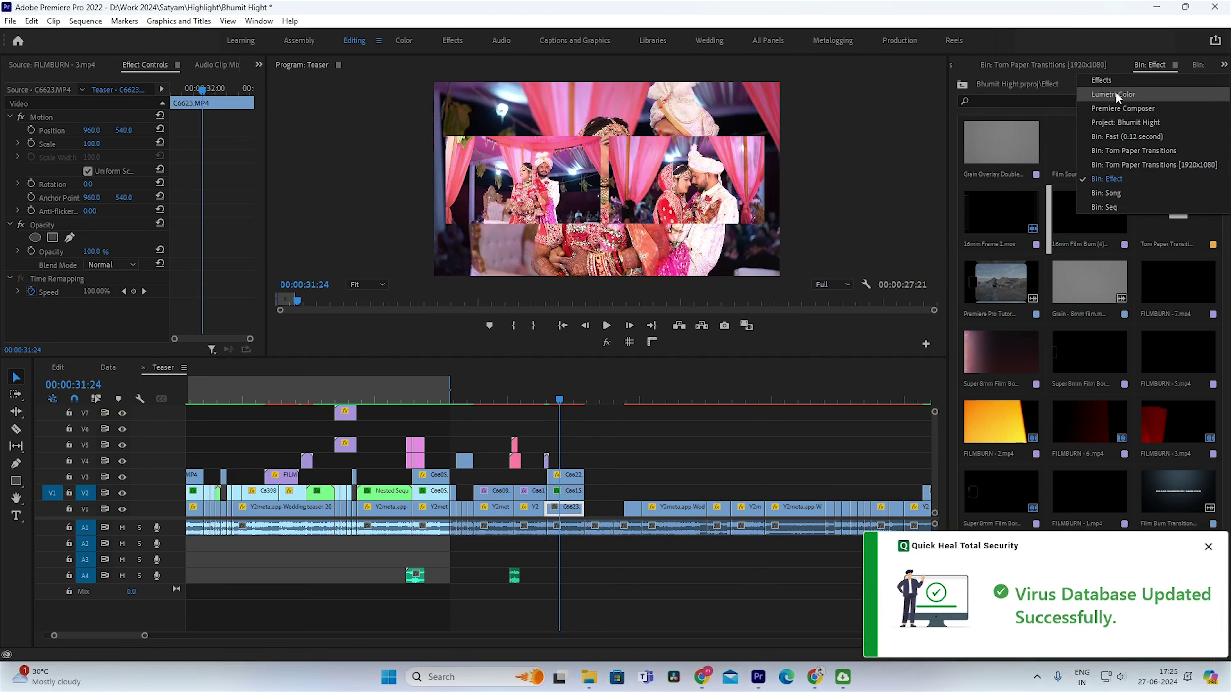
{"action": "left_click", "coordinate": [1106, 82]}
{"action": "left_click", "coordinate": [945, 86]}
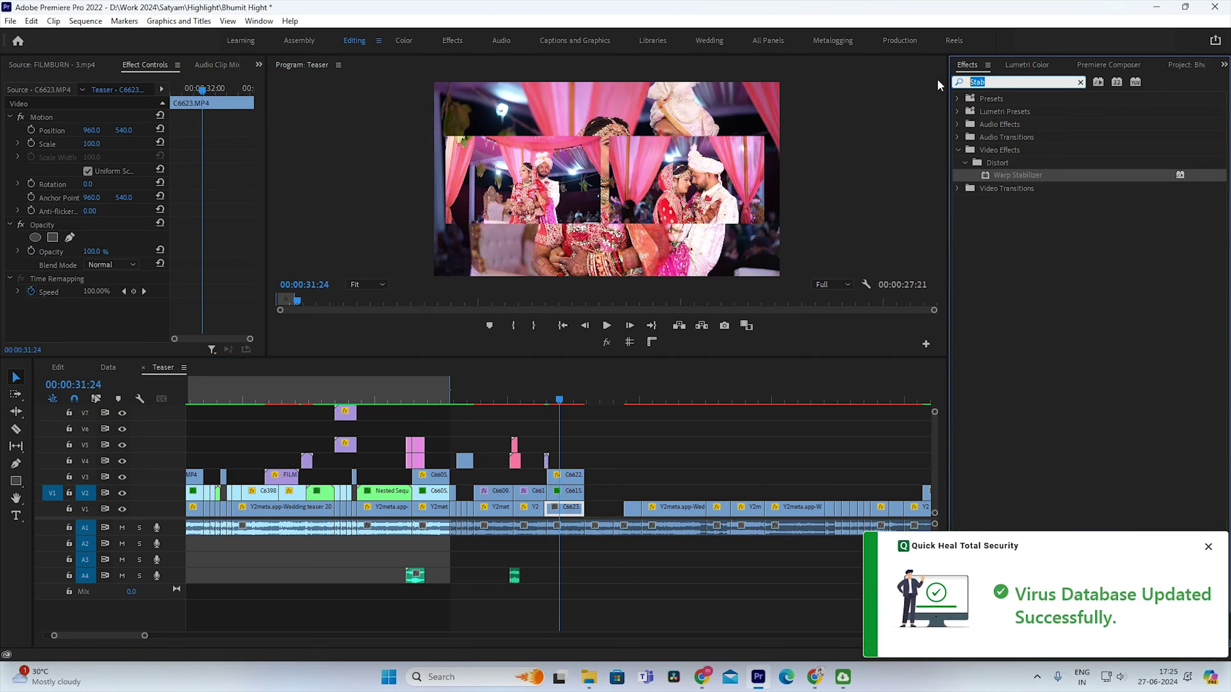
{"action": "type", "text": "Blur"}
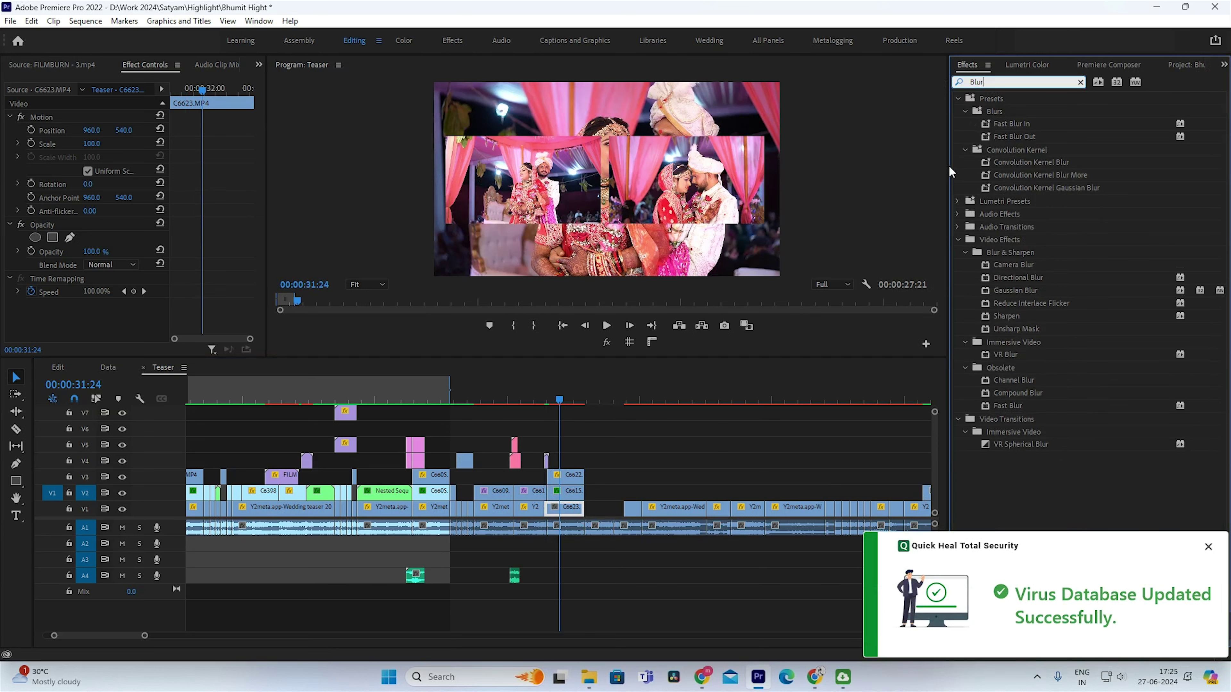
{"action": "left_click_drag", "start_coordinate": [1020, 289], "coordinate": [574, 474]}
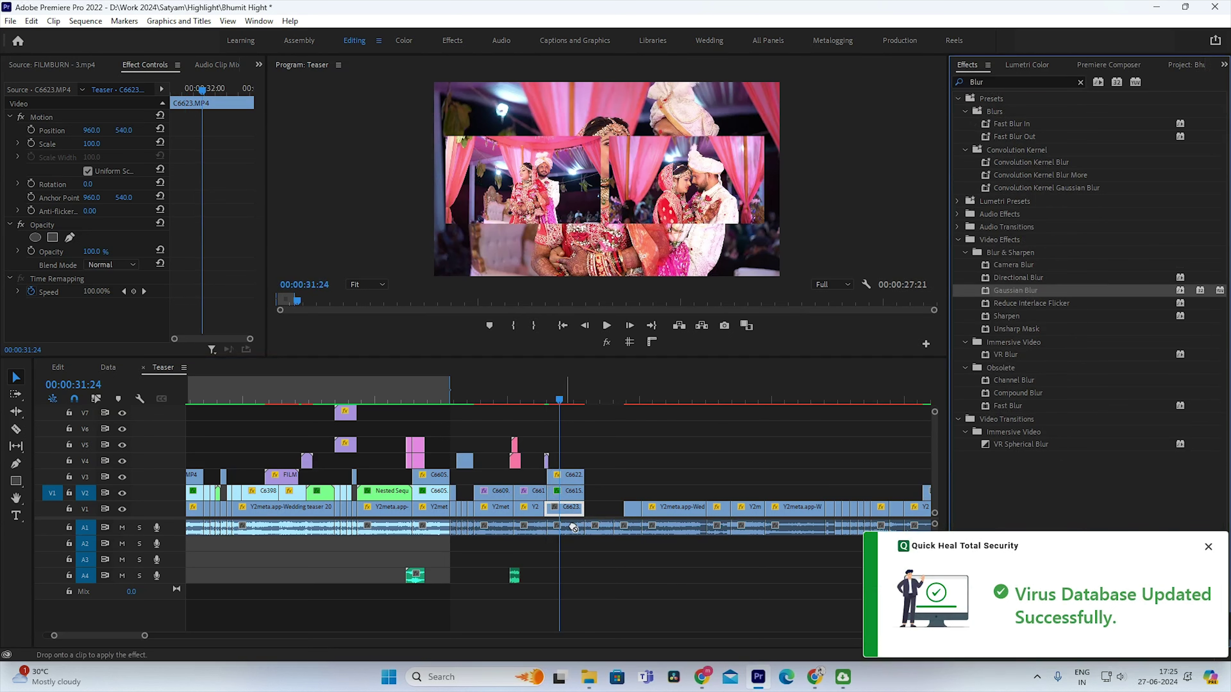
{"action": "left_click_drag", "start_coordinate": [573, 528], "coordinate": [564, 507]}
{"action": "left_click", "coordinate": [99, 295]}
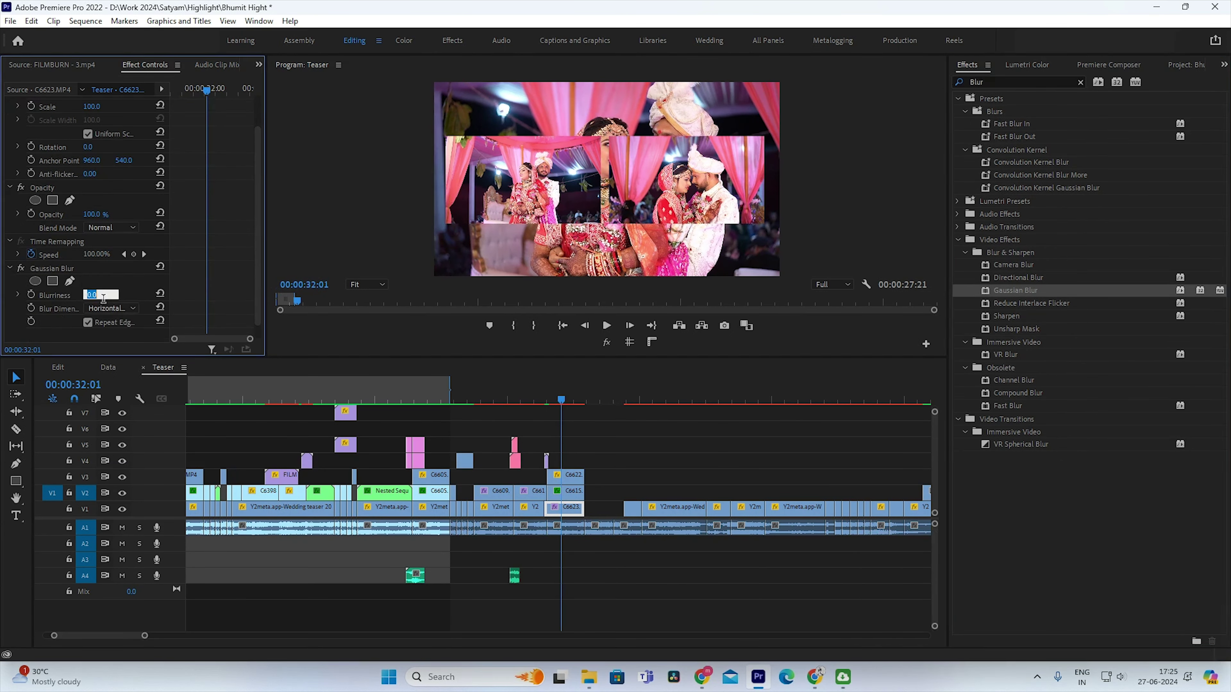
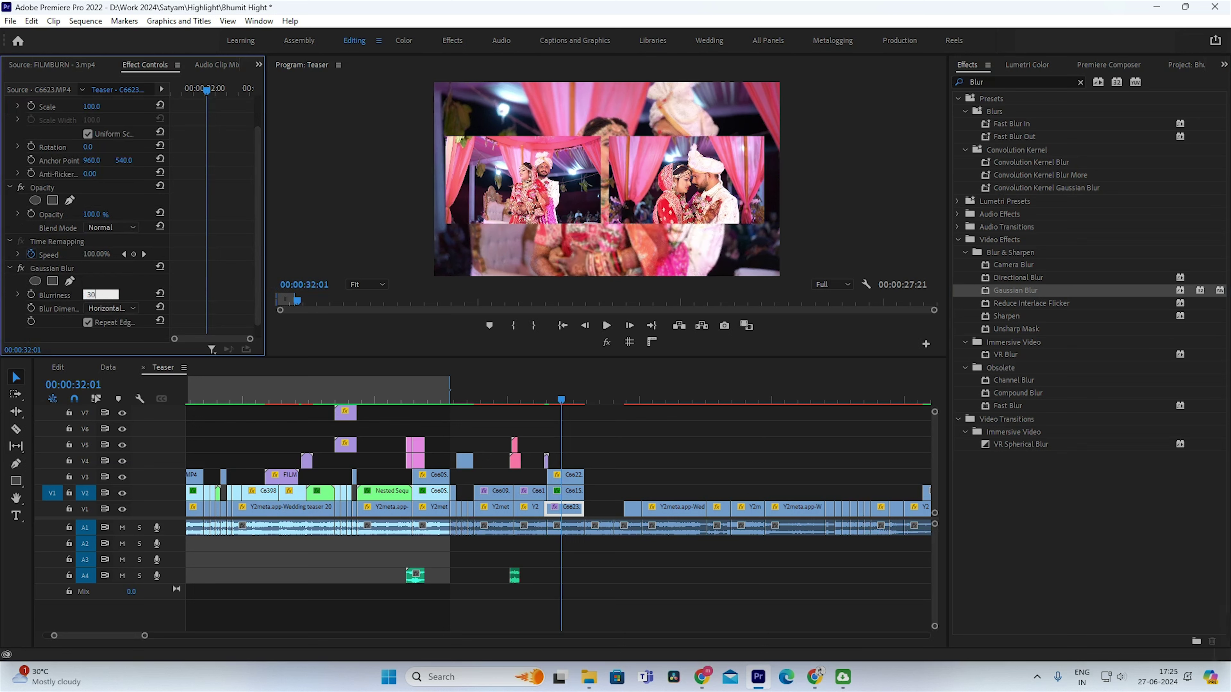
Step: Apply a Gaussian Blur of 30 to the background clip and park the playhead near 32:22
{"action": "key", "text": "Return"}
{"action": "left_click", "coordinate": [586, 445]}
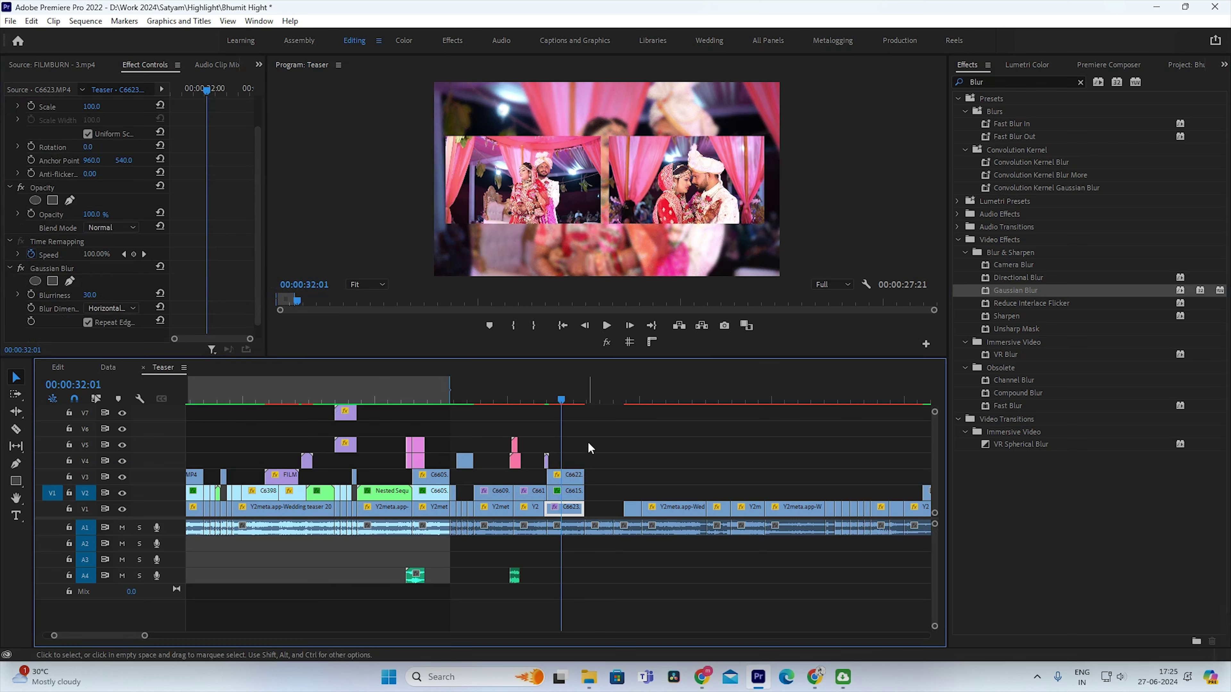
{"action": "left_click", "coordinate": [531, 393]}
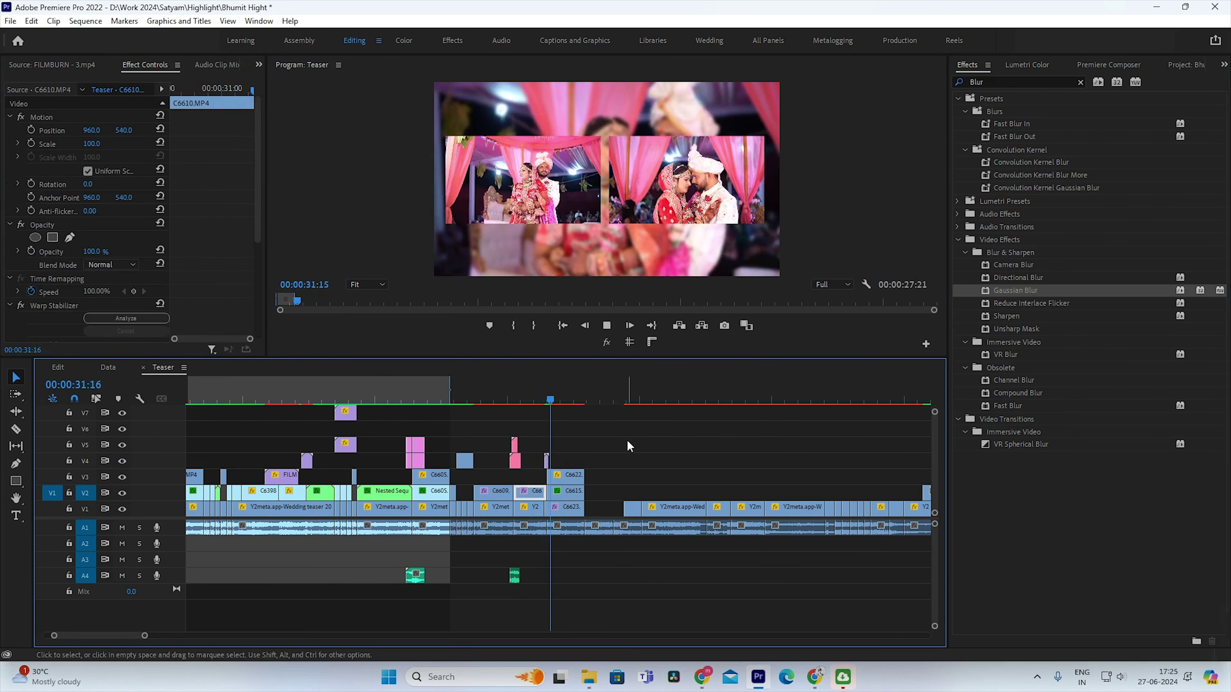
{"action": "left_click_drag", "start_coordinate": [576, 401], "coordinate": [584, 400]}
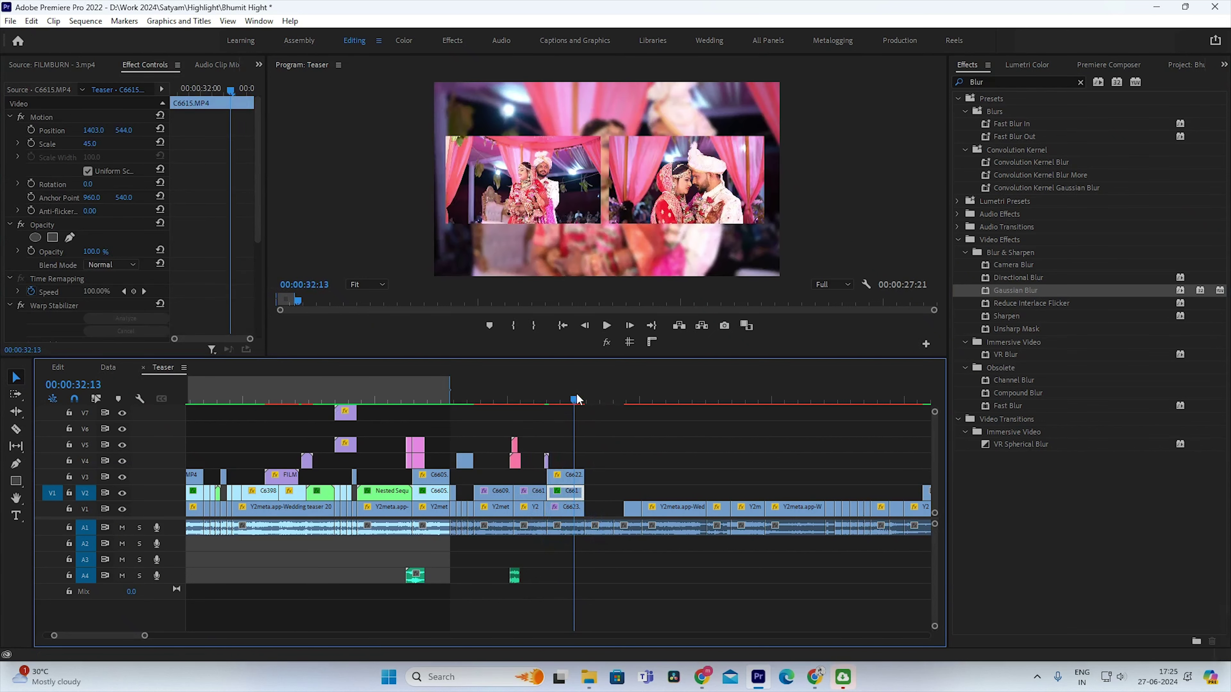
Step: Slide clip C6626 left on V2 so it directly follows C6615, then play the new cut
{"action": "scroll", "coordinate": [586, 403], "scroll_direction": "down", "scroll_amount": 3}
{"action": "scroll", "coordinate": [586, 403], "scroll_direction": "down", "scroll_amount": 3}
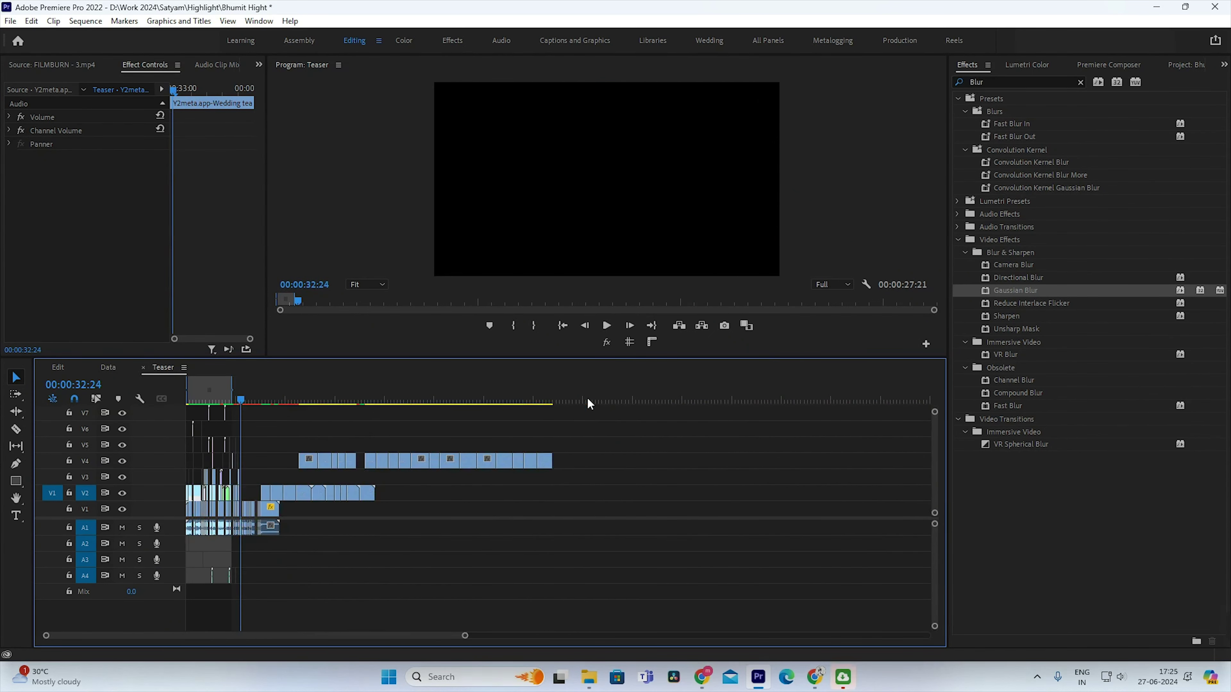
{"action": "scroll", "coordinate": [571, 417], "scroll_direction": "up", "scroll_amount": 3}
{"action": "scroll", "coordinate": [532, 447], "scroll_direction": "up", "scroll_amount": 1}
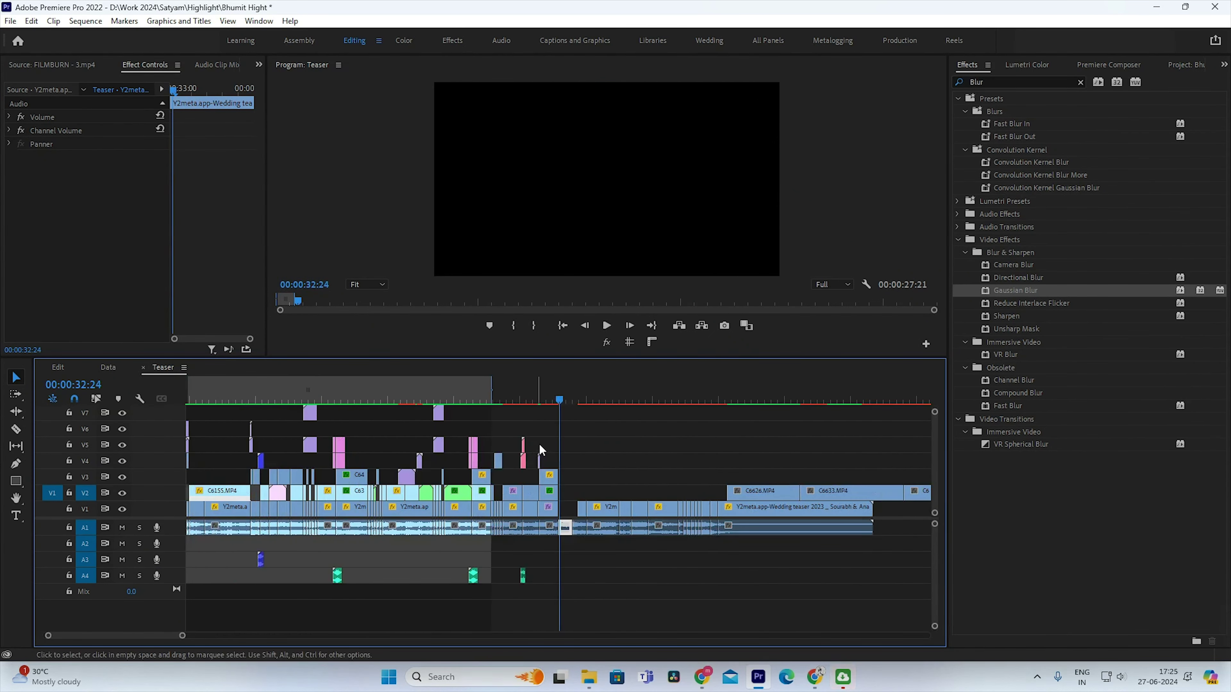
{"action": "scroll", "coordinate": [643, 471], "scroll_direction": "down", "scroll_amount": 1}
{"action": "scroll", "coordinate": [744, 494], "scroll_direction": "down", "scroll_amount": 1}
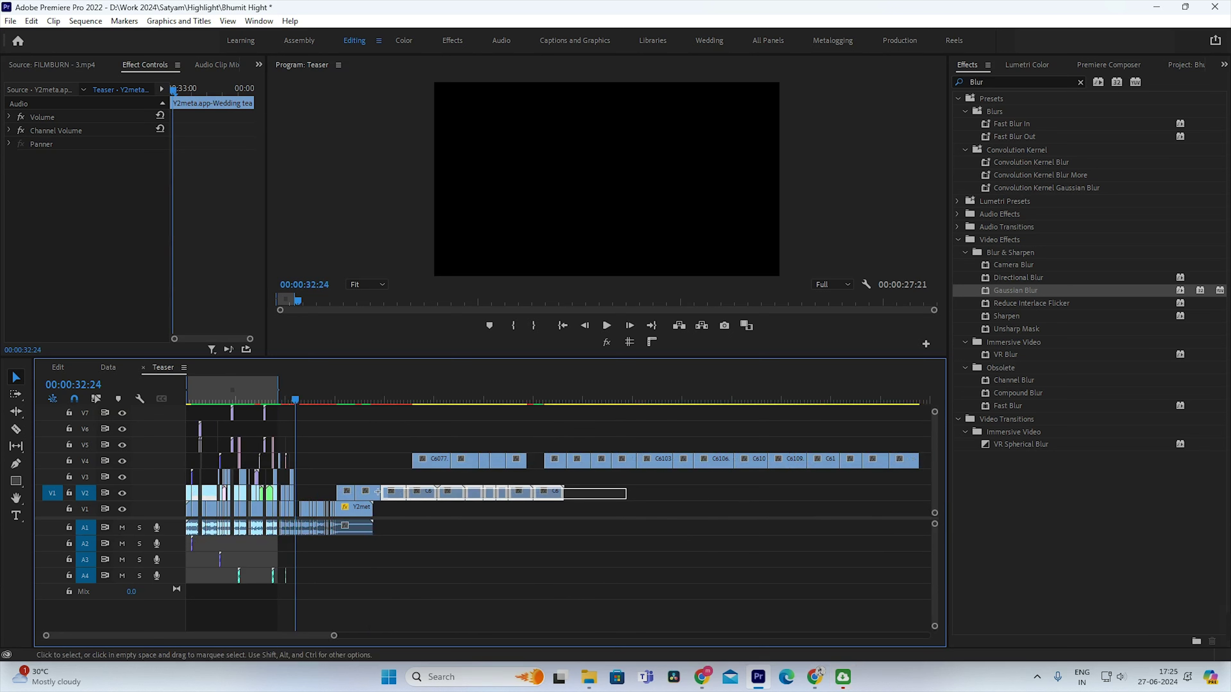
{"action": "left_click_drag", "start_coordinate": [626, 504], "coordinate": [337, 485]}
{"action": "scroll", "coordinate": [589, 491], "scroll_direction": "up", "scroll_amount": 3}
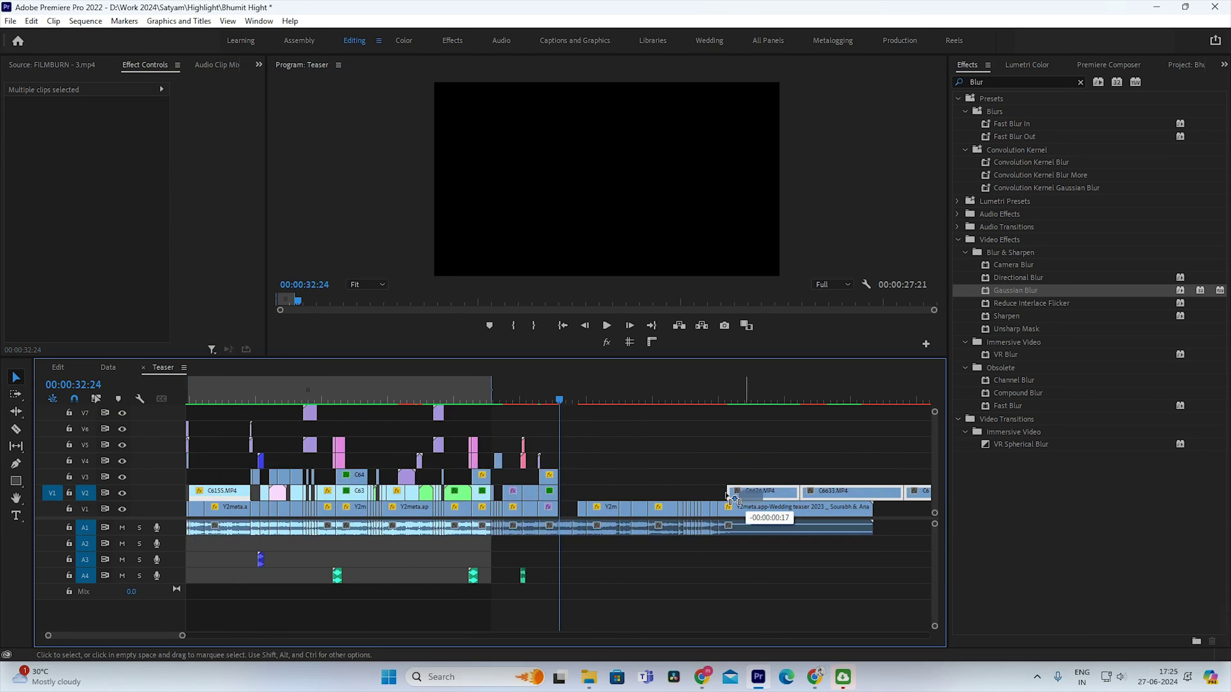
{"action": "left_click_drag", "start_coordinate": [732, 487], "coordinate": [578, 495]}
{"action": "scroll", "coordinate": [581, 491], "scroll_direction": "up", "scroll_amount": 2}
{"action": "left_click", "coordinate": [536, 401]}
{"action": "key", "text": "space"}
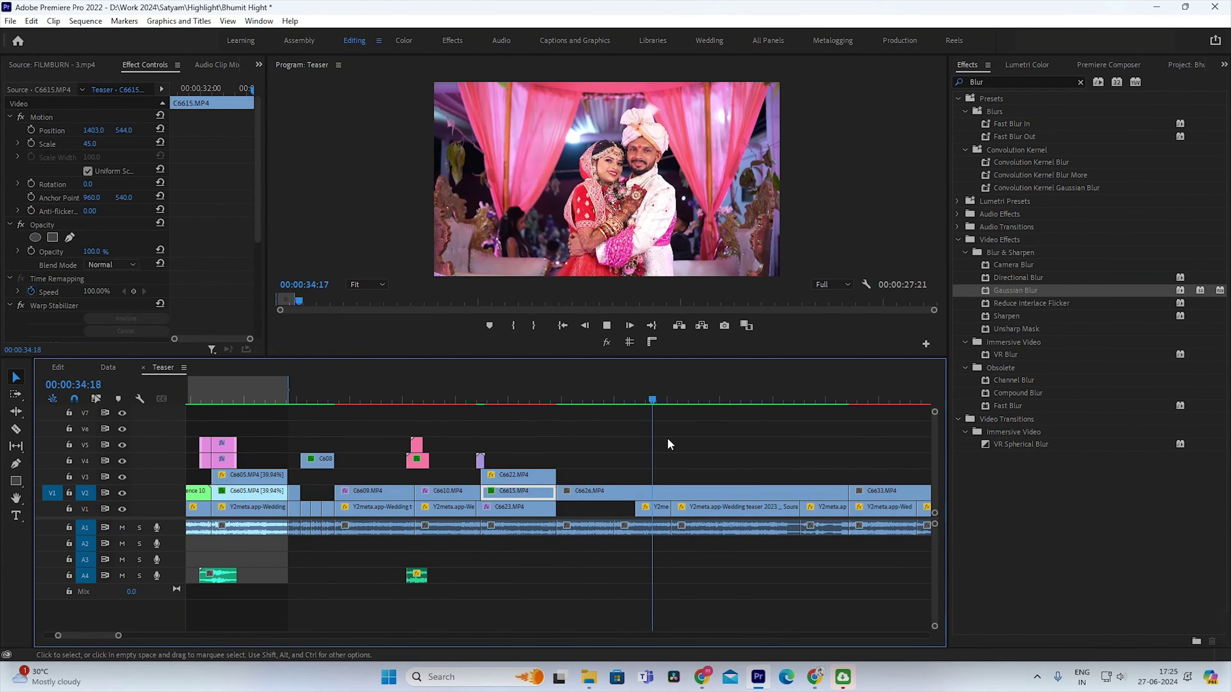
Step: Lift C6626 off V2 toward V5 and pull C6642 left onto V4 after C6622
{"action": "left_click", "coordinate": [678, 491]}
{"action": "key", "text": "space"}
{"action": "key", "text": "minus"}
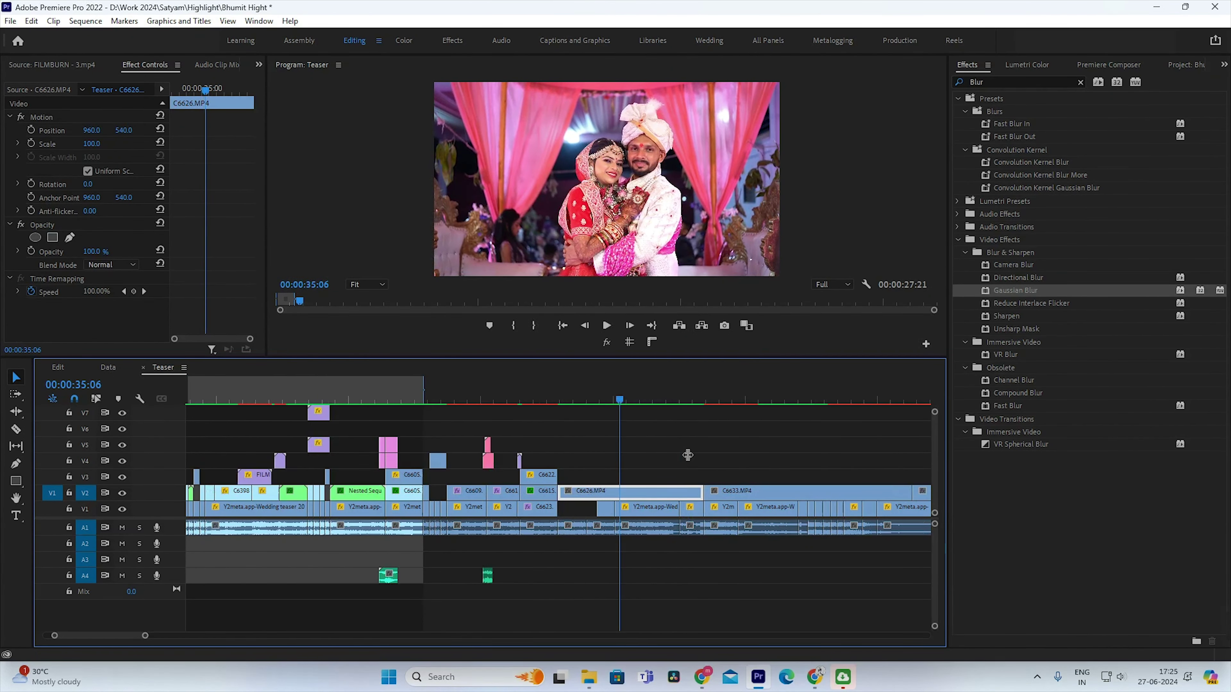
{"action": "key", "text": "minus"}
{"action": "left_click_drag", "start_coordinate": [648, 390], "coordinate": [735, 402]}
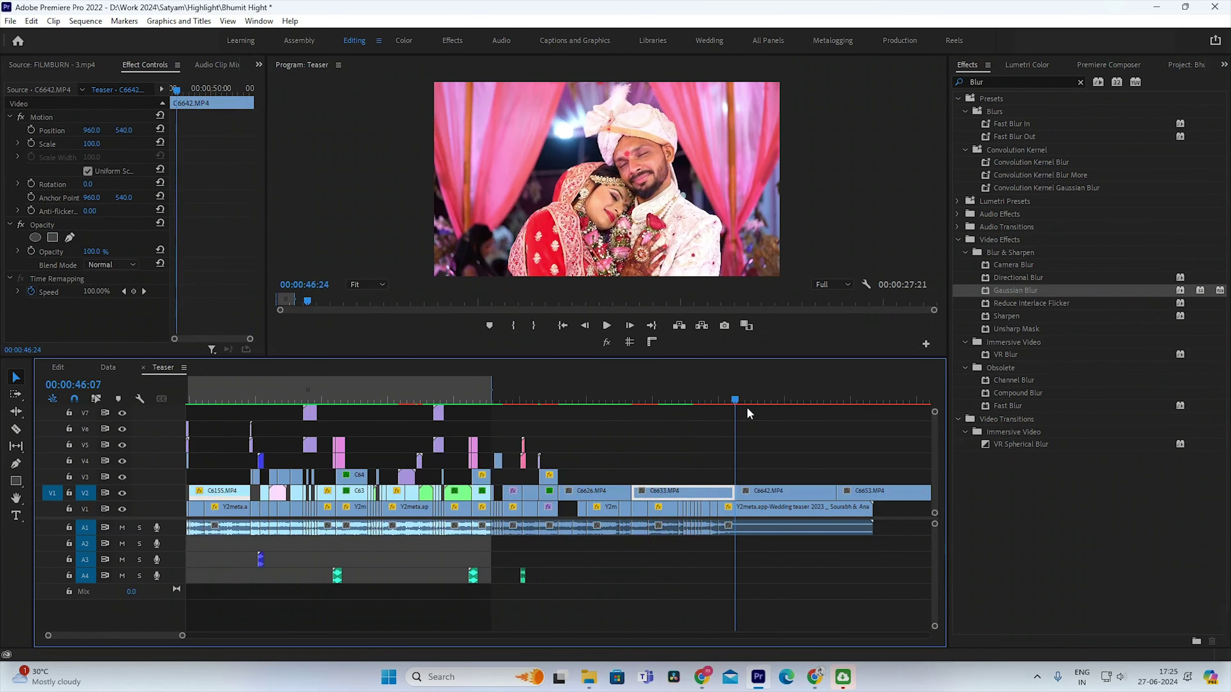
{"action": "left_click_drag", "start_coordinate": [593, 492], "coordinate": [847, 447]}
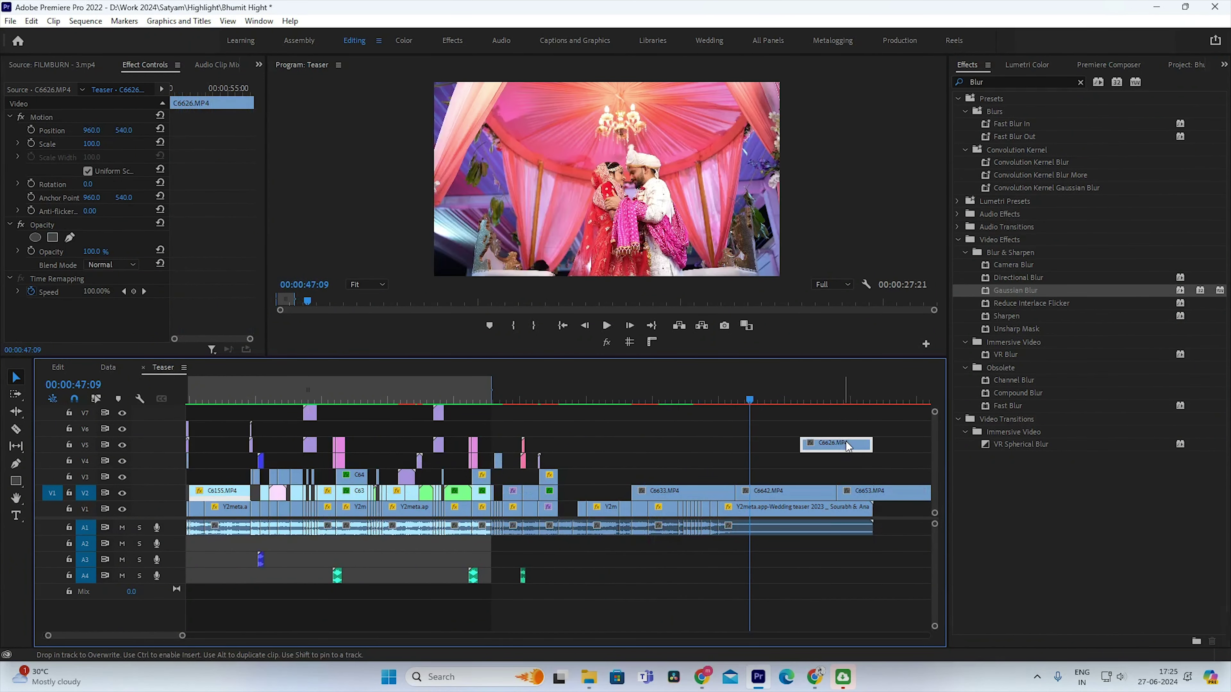
{"action": "mouse_move", "coordinate": [766, 490]}
{"action": "left_mouse_down"}
{"action": "mouse_move", "coordinate": [589, 478]}
{"action": "mouse_move", "coordinate": [589, 461]}
{"action": "left_mouse_up"}
Step: Play back from around 32:12–32:19 to check the C6642 overlay
{"action": "left_click", "coordinate": [557, 392]}
{"action": "key", "text": "equal"}
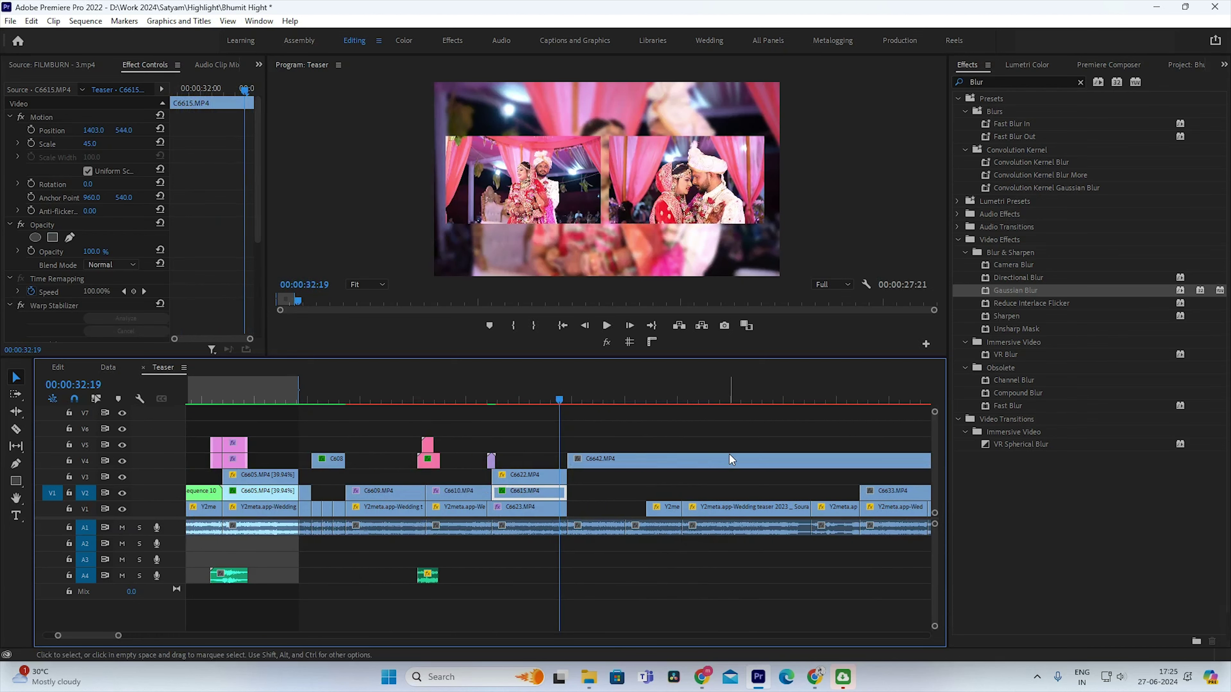
{"action": "left_click", "coordinate": [729, 455]}
{"action": "key", "text": "space"}
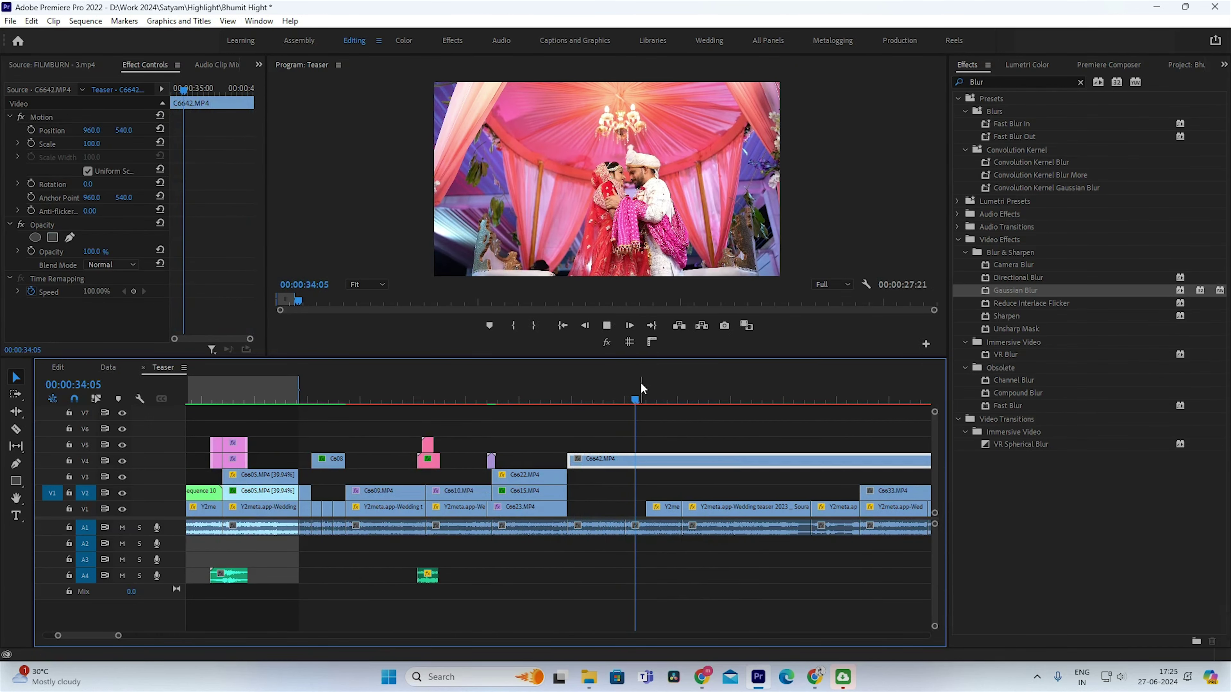
{"action": "mouse_move", "coordinate": [642, 388]}
{"action": "left_mouse_down"}
{"action": "mouse_move", "coordinate": [673, 448]}
{"action": "mouse_move", "coordinate": [584, 463]}
{"action": "left_mouse_up"}
{"action": "left_click", "coordinate": [546, 400]}
{"action": "key", "text": "space"}
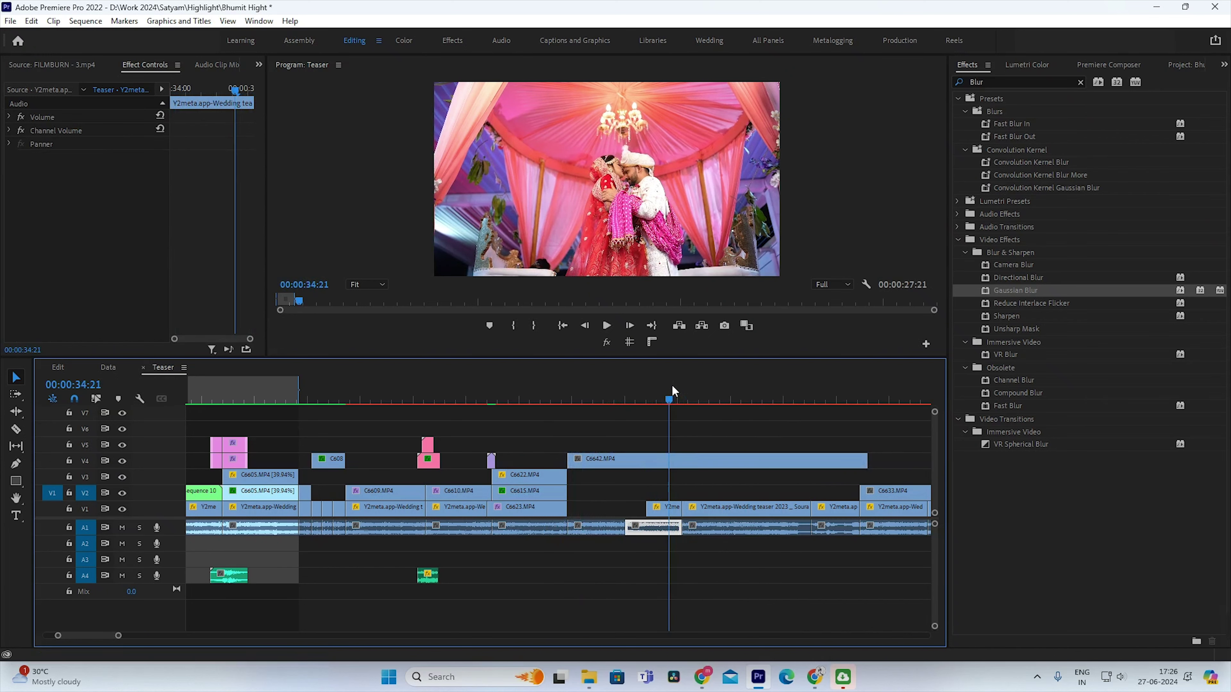
{"action": "mouse_move", "coordinate": [675, 401]}
{"action": "left_mouse_down"}
{"action": "mouse_move", "coordinate": [586, 400]}
{"action": "mouse_move", "coordinate": [602, 468]}
{"action": "left_mouse_up"}
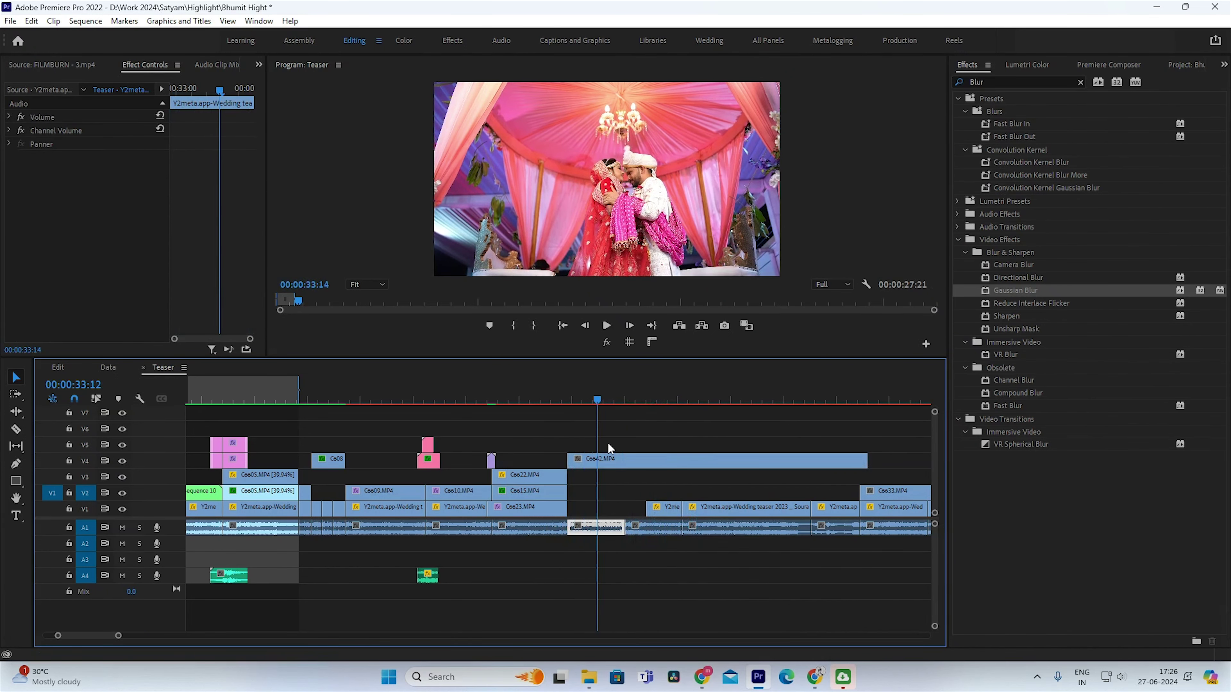
Step: Set clip C6642 to 200% speed and preview the faster clip
{"action": "left_click", "coordinate": [604, 468]}
{"action": "key", "text": "ctrl+r"}
{"action": "type", "text": "2"}
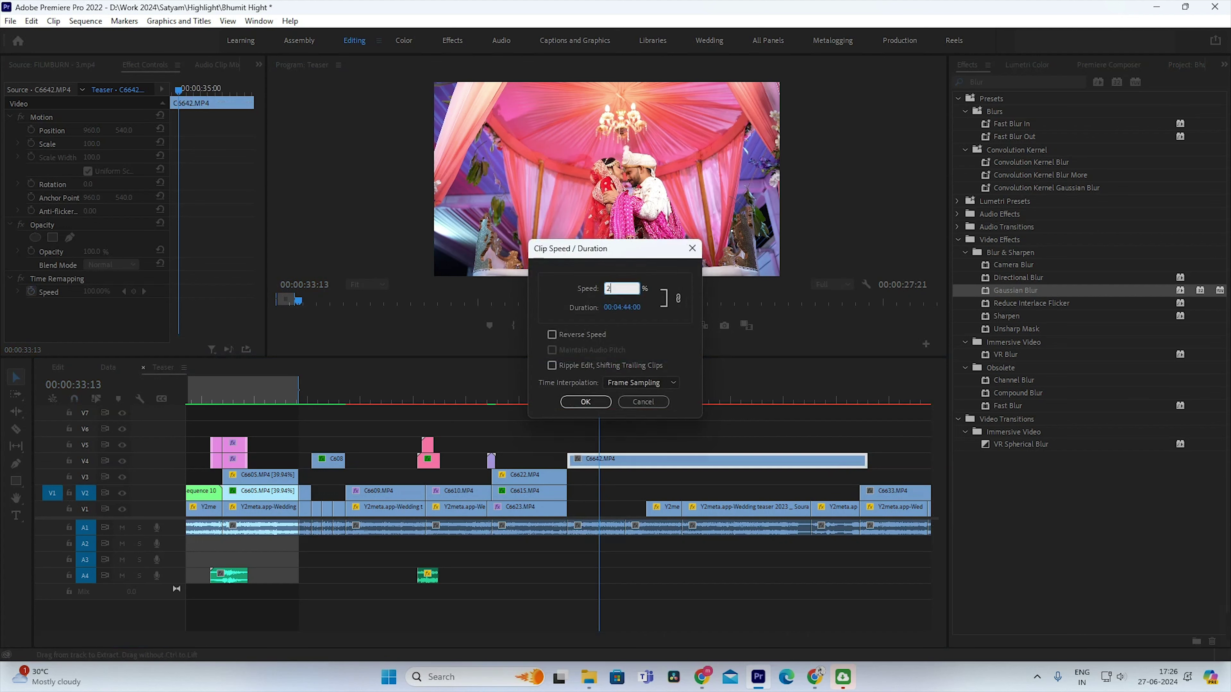
{"action": "key", "text": "Return"}
{"action": "left_click_drag", "start_coordinate": [607, 400], "coordinate": [614, 439]}
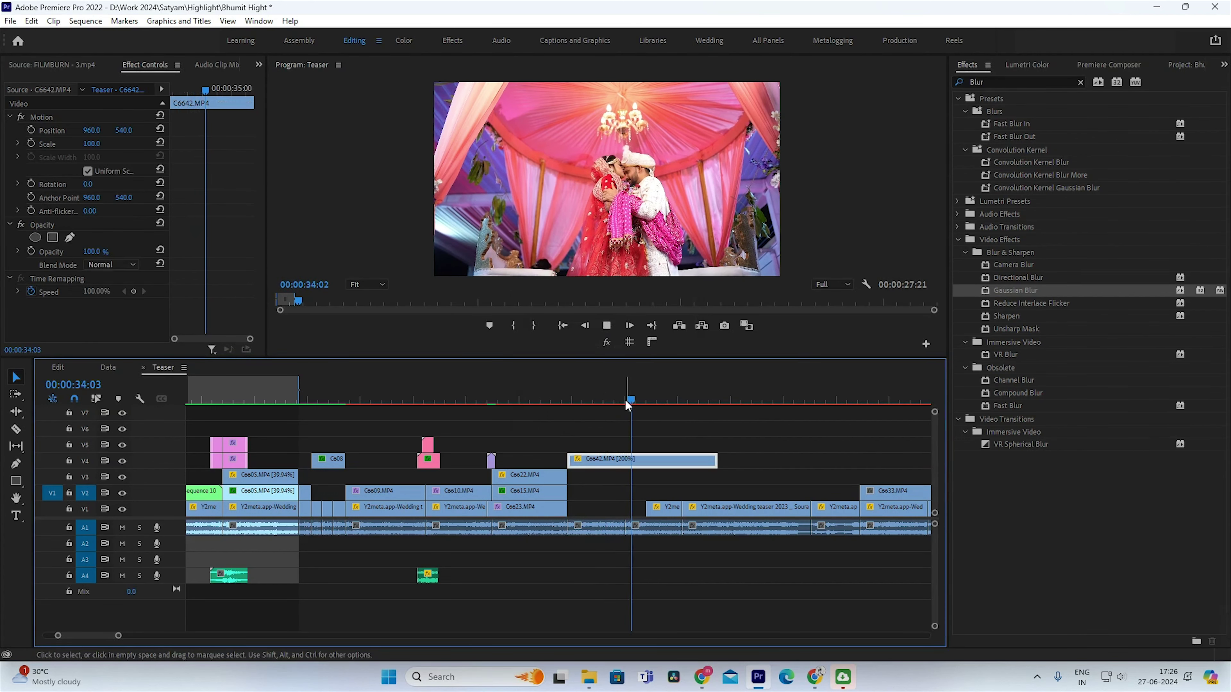
{"action": "key", "text": "space"}
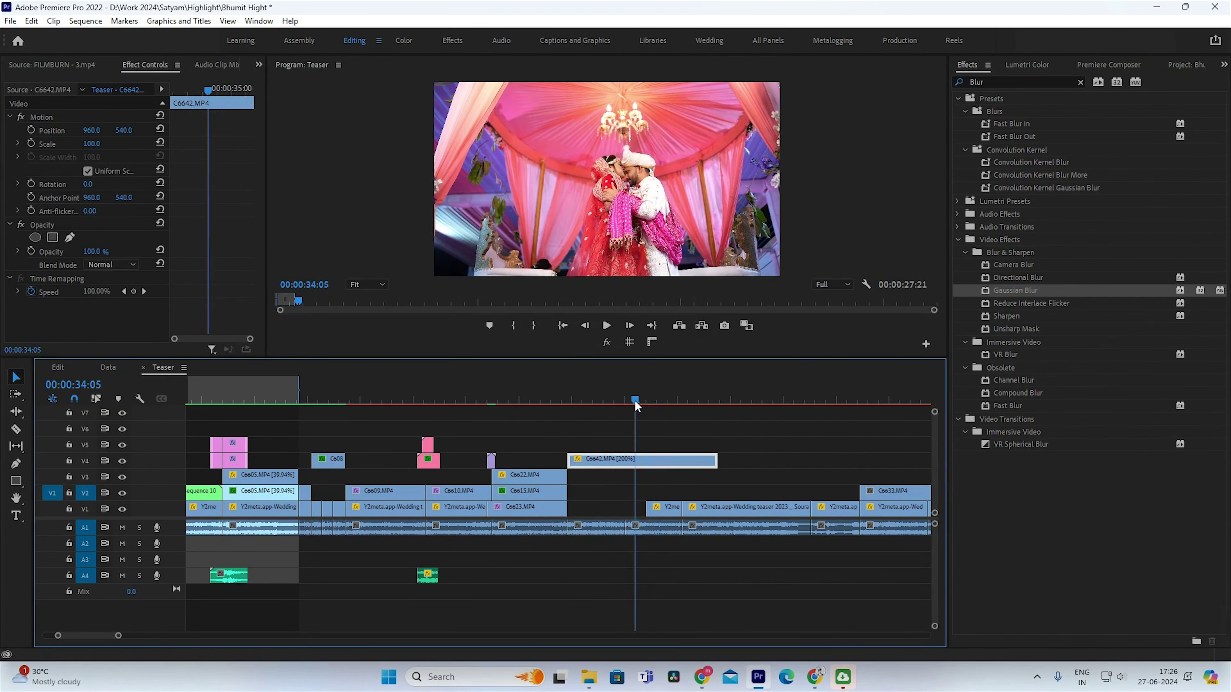
{"action": "key", "text": "space"}
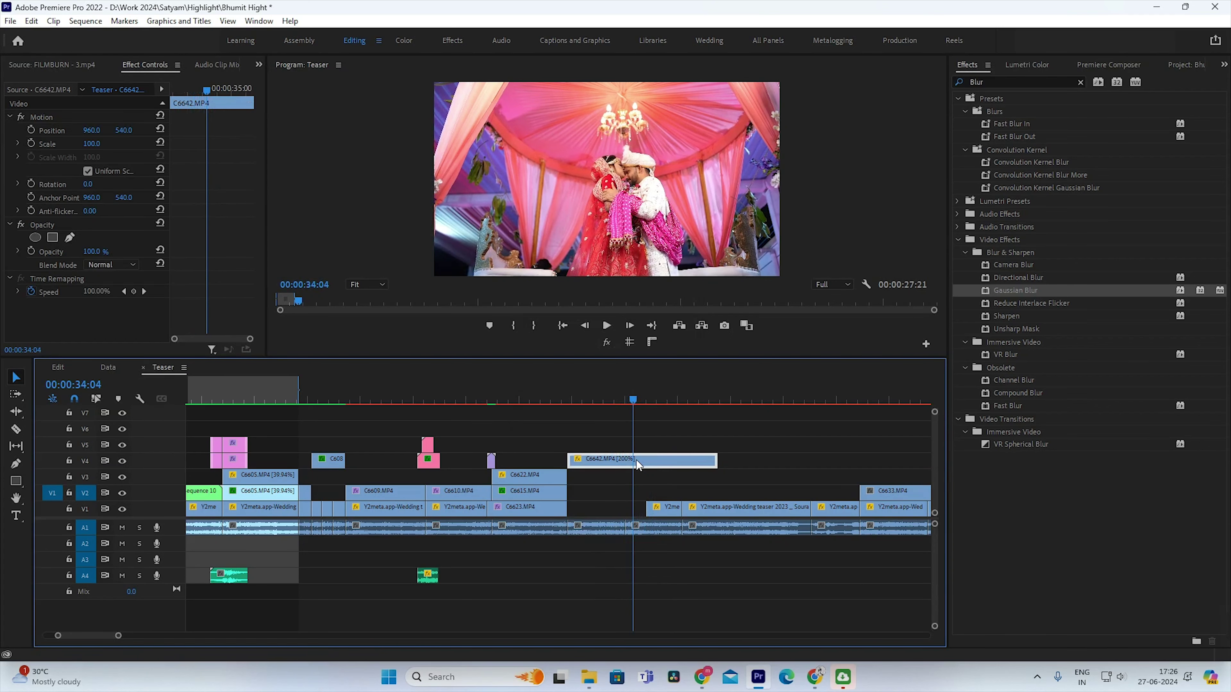
Step: Trim C6642's end back to 34:04 and nest it with the default name
{"action": "left_click_drag", "start_coordinate": [730, 466], "coordinate": [722, 466]}
{"action": "right_click", "coordinate": [621, 463]}
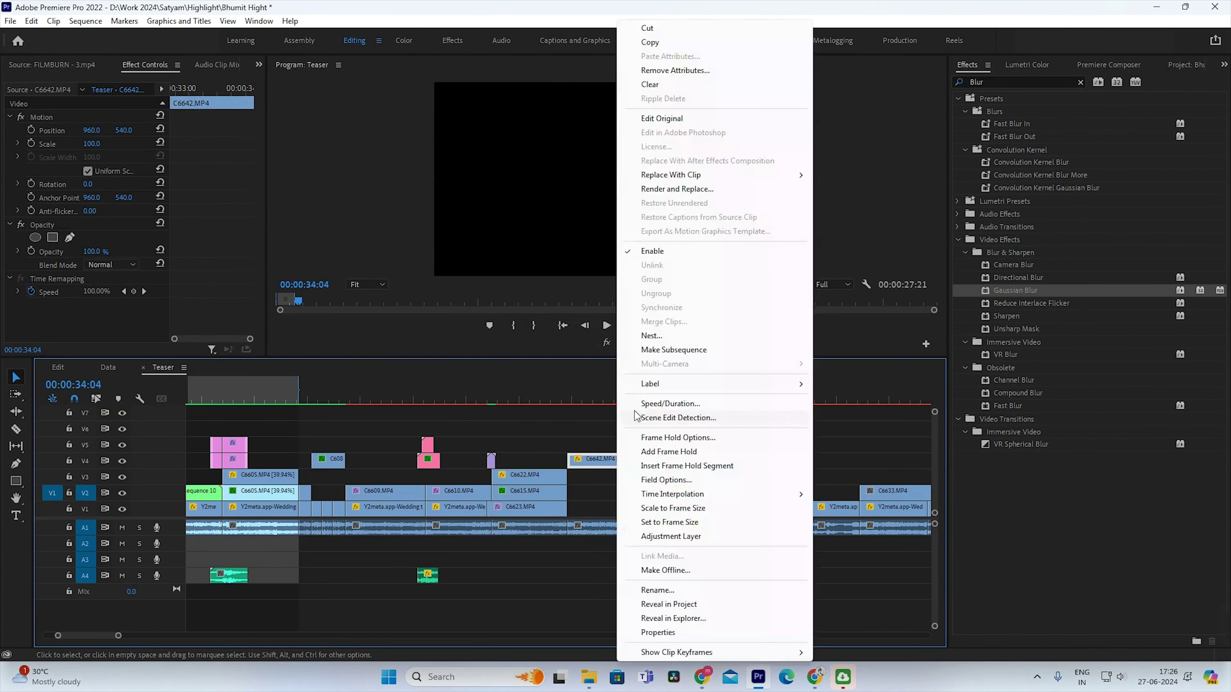
{"action": "left_click", "coordinate": [649, 336]}
{"action": "key", "text": "Return"}
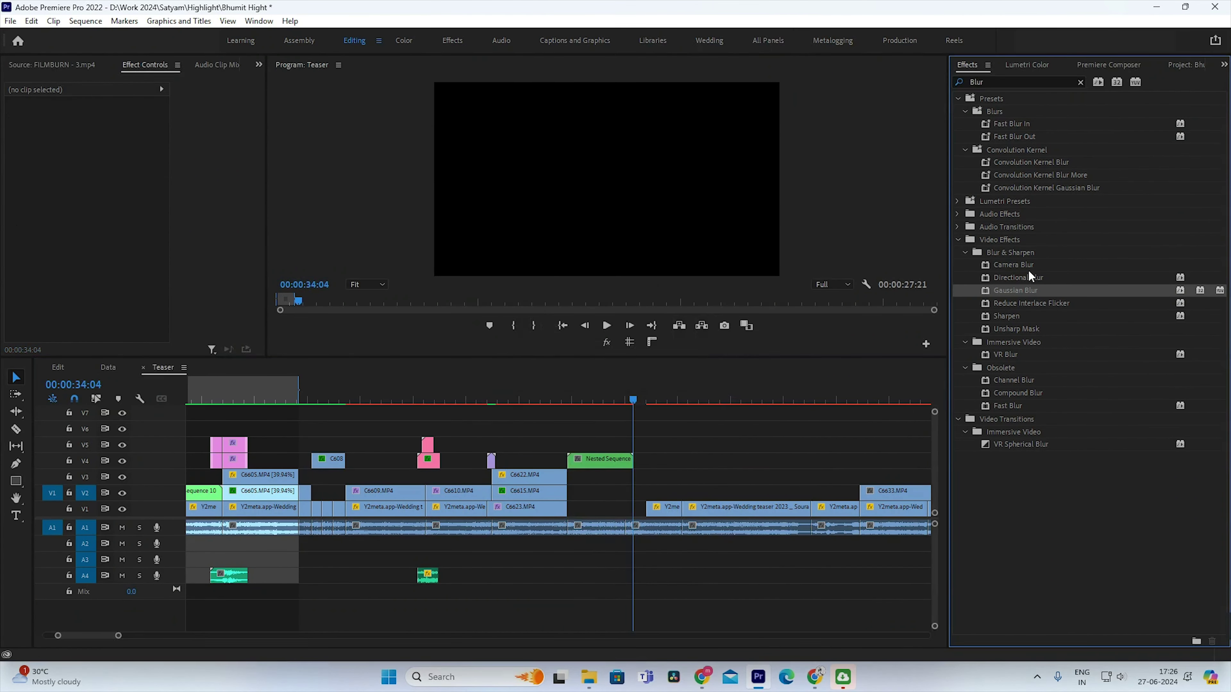
Step: Apply Warp Stabilizer, found by searching 'Stab', to the Nested Sequence clip on V4
{"action": "left_click", "coordinate": [1000, 87]}
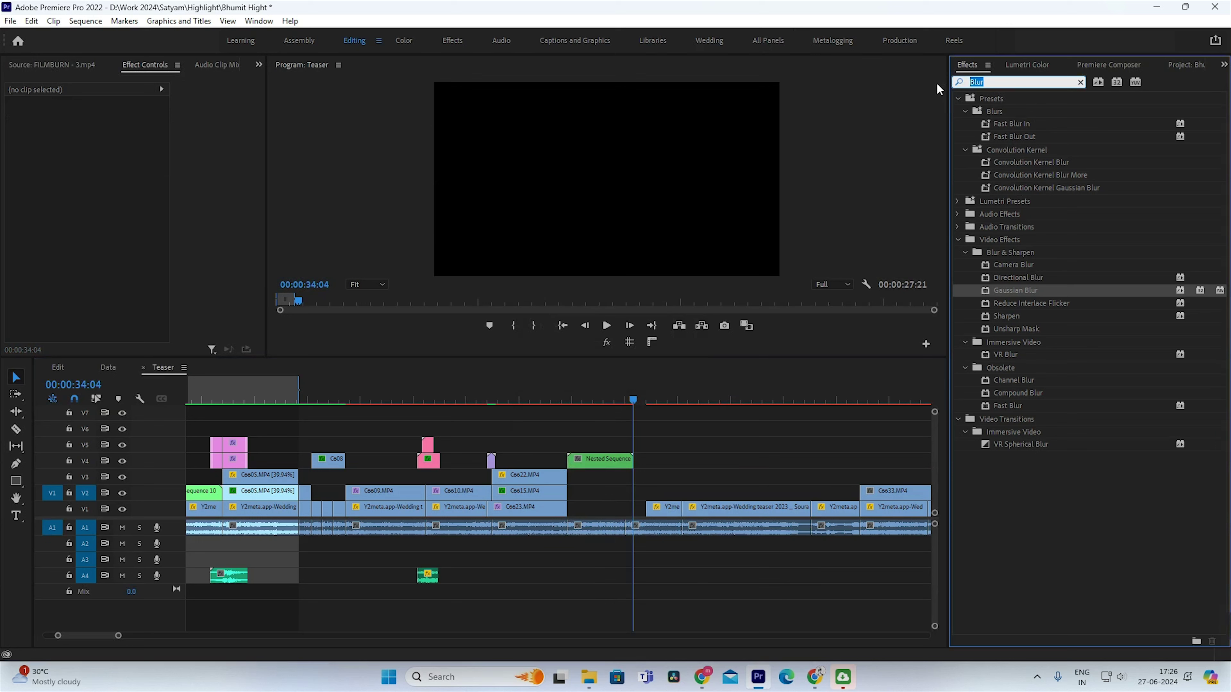
{"action": "type", "text": "Stab"}
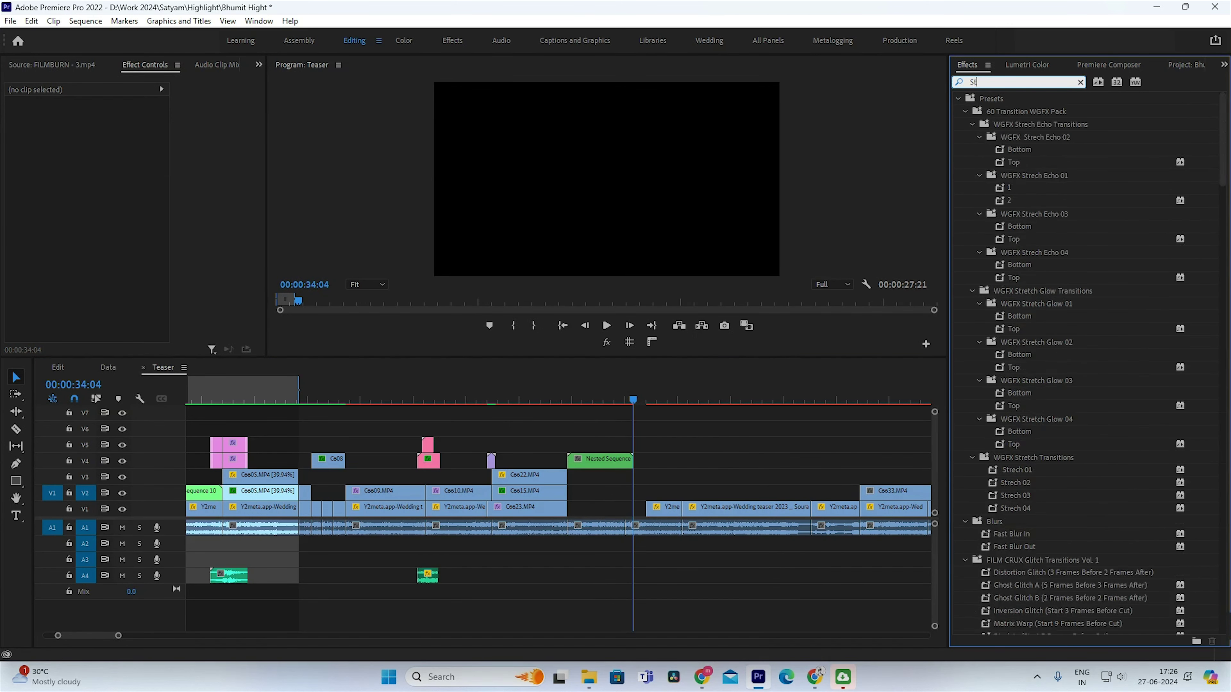
{"action": "left_click", "coordinate": [1011, 175]}
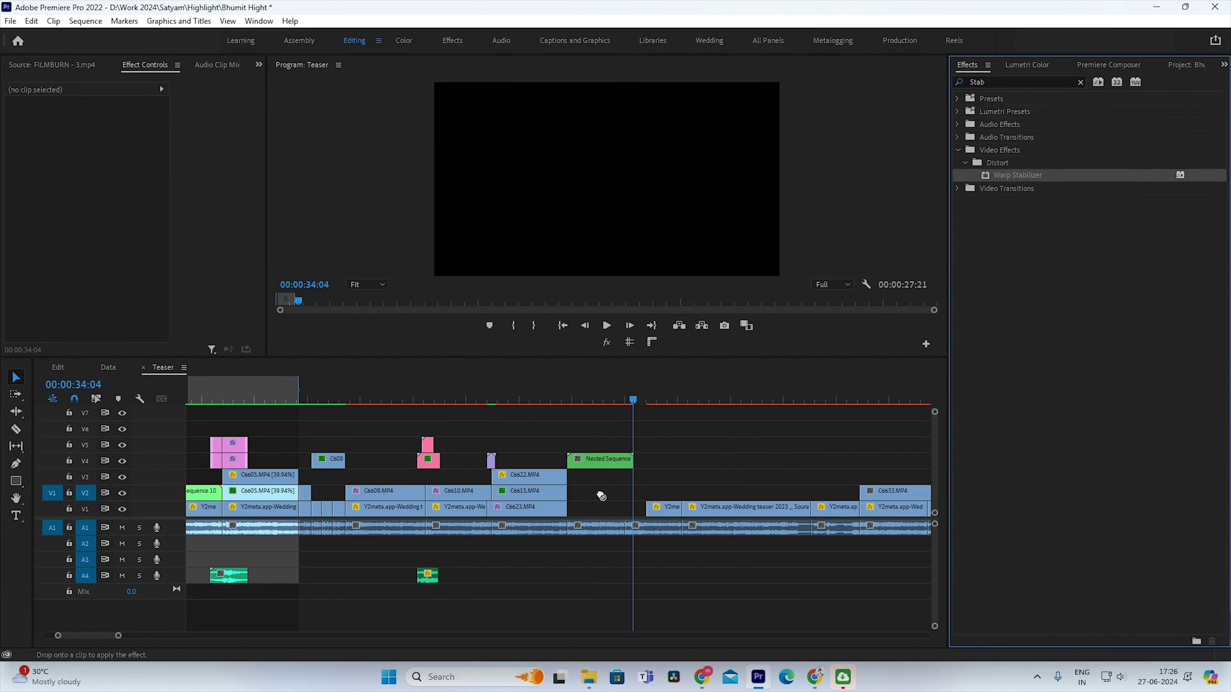
{"action": "left_click_drag", "start_coordinate": [618, 465], "coordinate": [614, 461]}
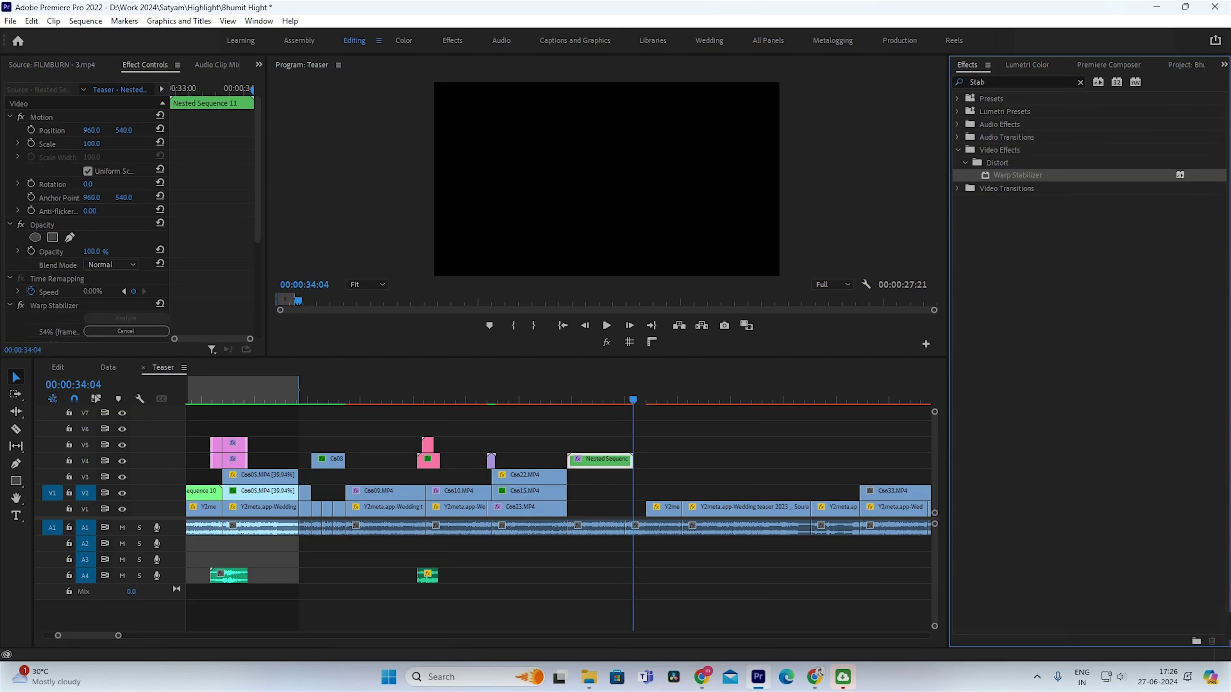
{"action": "mouse_move", "coordinate": [1182, 626]}
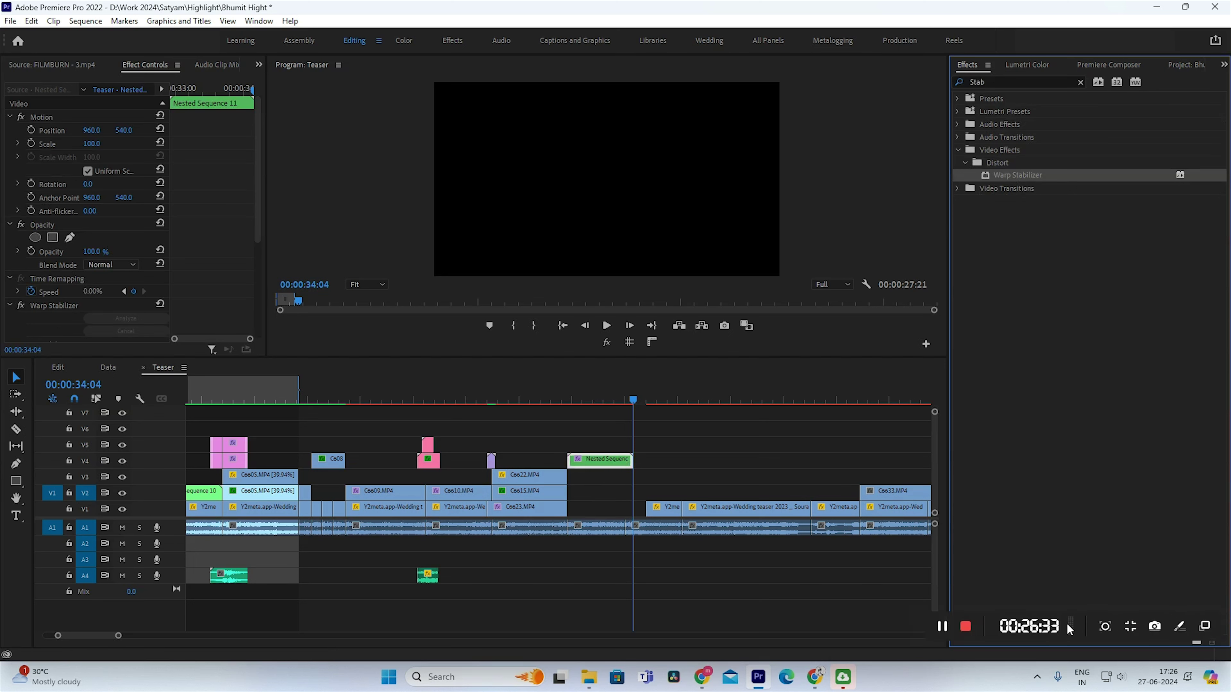
{"action": "left_click", "coordinate": [696, 488]}
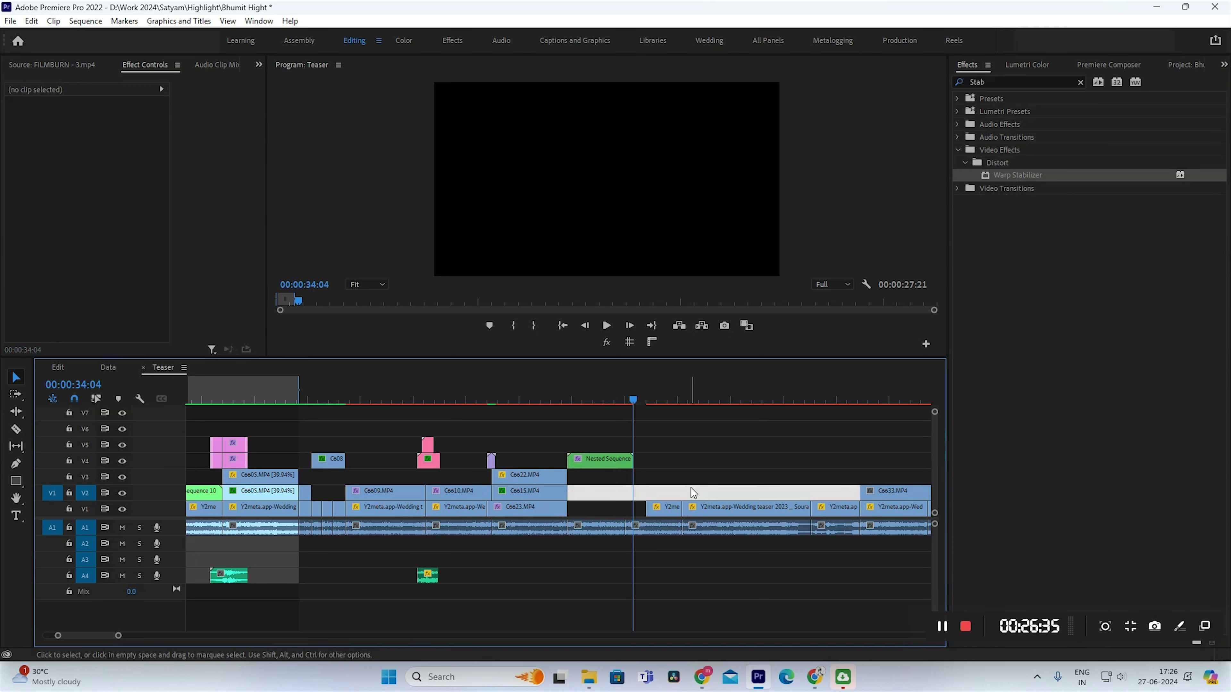
{"action": "scroll", "coordinate": [690, 488], "scroll_direction": "up", "scroll_amount": 5}
Step: Return the playhead to about 33:04 and review the stabilized clip
{"action": "left_click", "coordinate": [616, 437]}
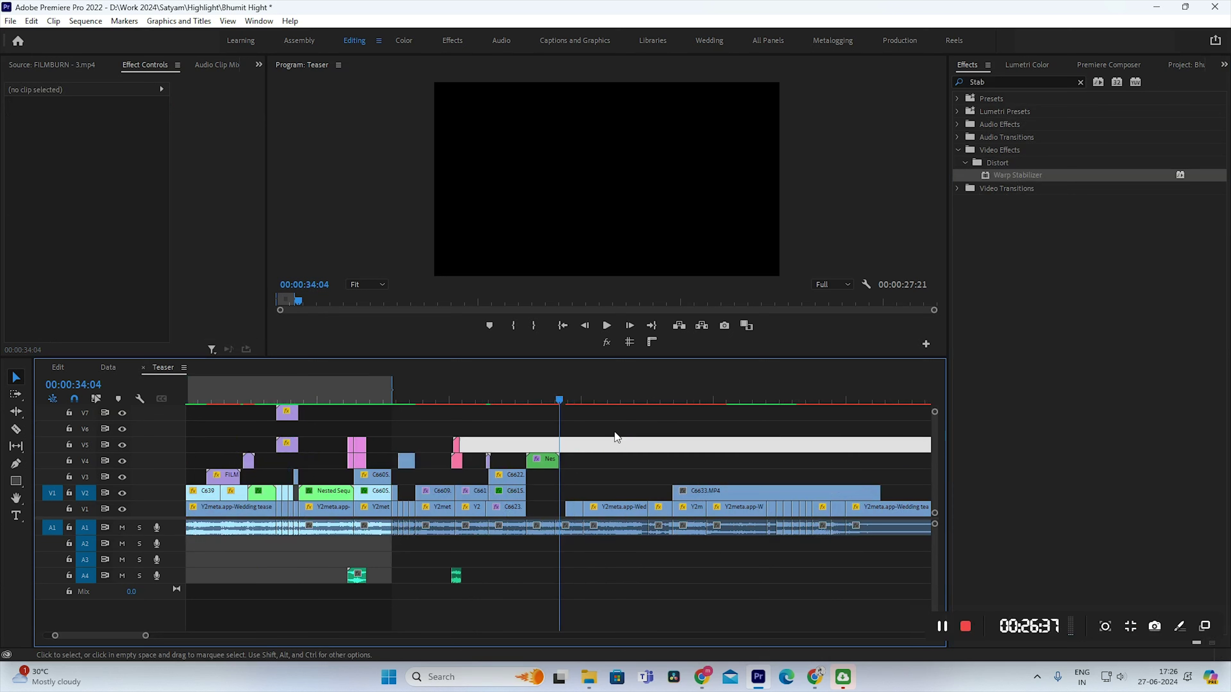
{"action": "left_click", "coordinate": [534, 386]}
{"action": "key", "text": "="}
{"action": "left_click_drag", "start_coordinate": [563, 385], "coordinate": [563, 386]}
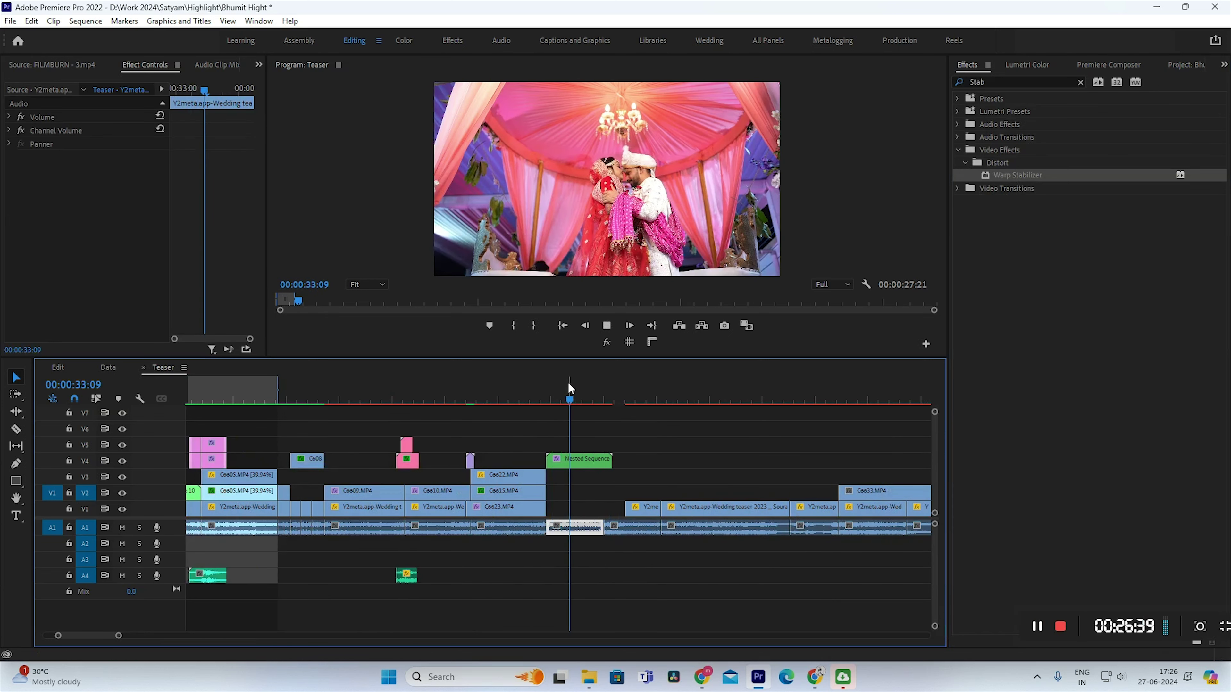
Step: Keyframe Nested Sequence 11's Scale up to 121% with eased keyframes, then show Premiere Composer transitions
{"action": "left_click", "coordinate": [580, 459]}
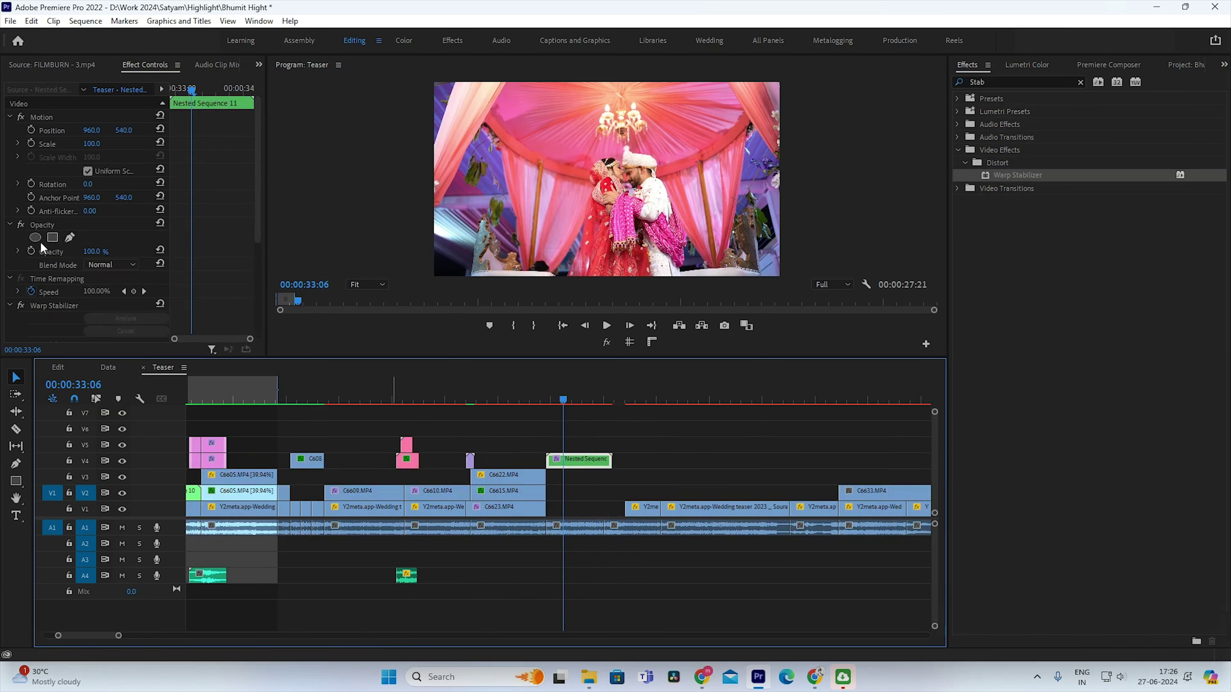
{"action": "left_click", "coordinate": [31, 144]}
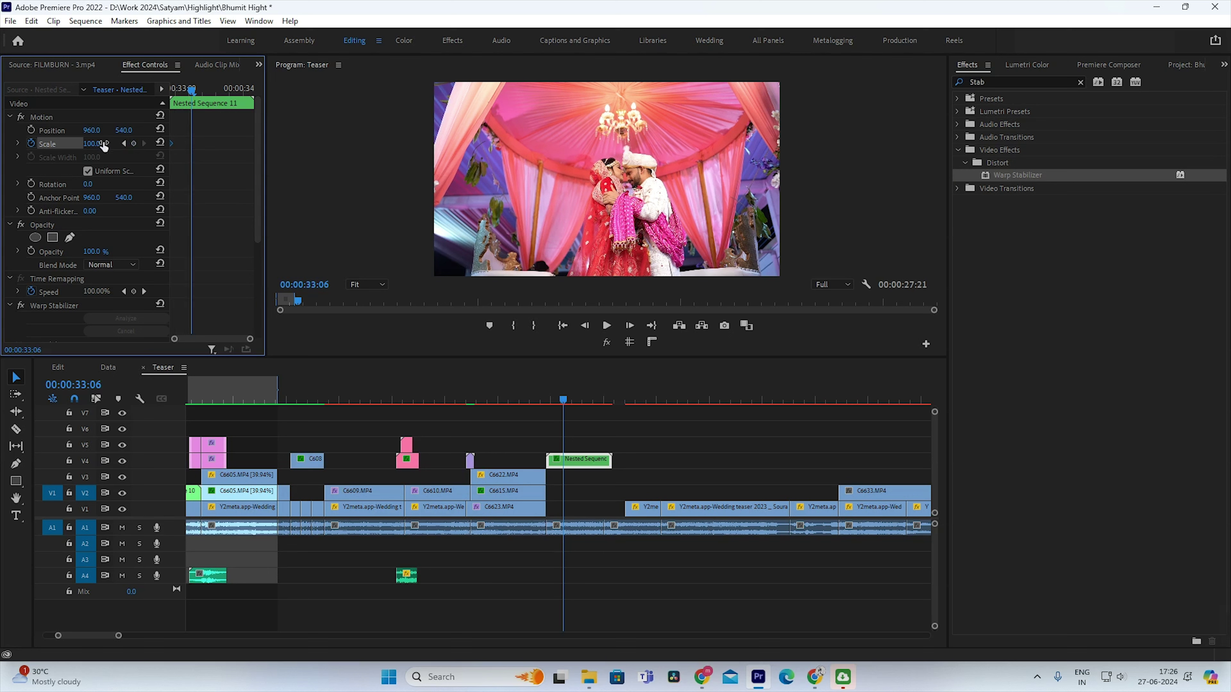
{"action": "left_click_drag", "start_coordinate": [100, 144], "coordinate": [110, 144]}
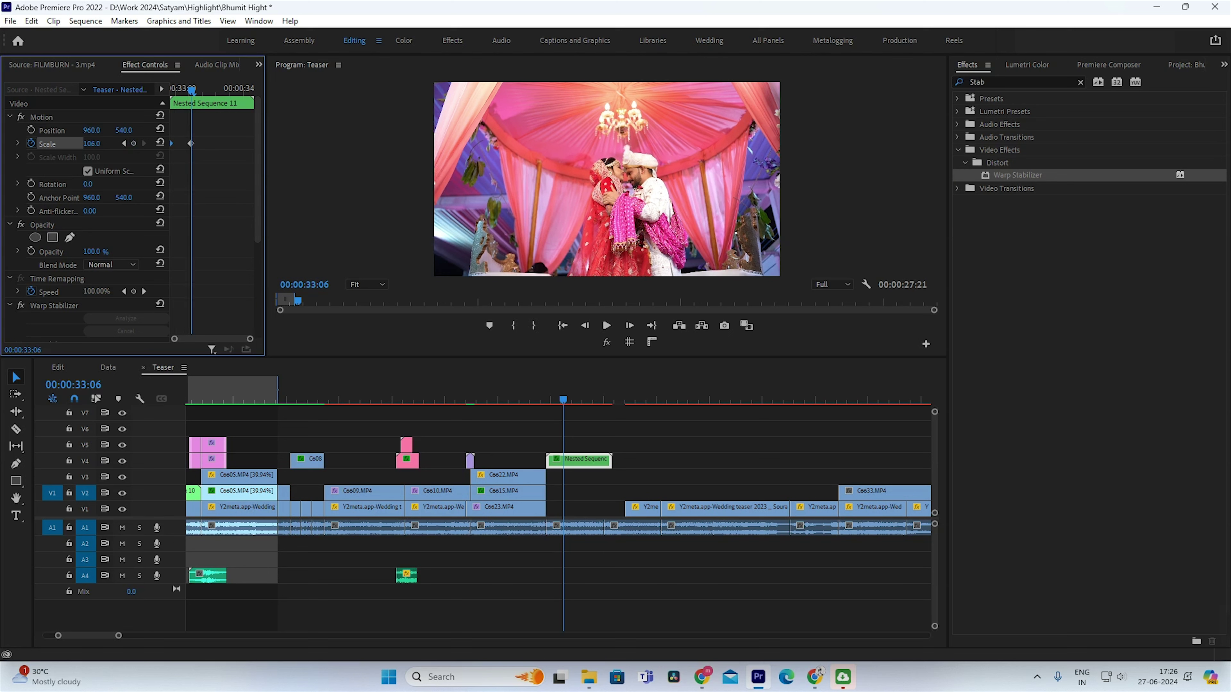
{"action": "right_click", "coordinate": [193, 143]}
{"action": "left_click", "coordinate": [226, 329]}
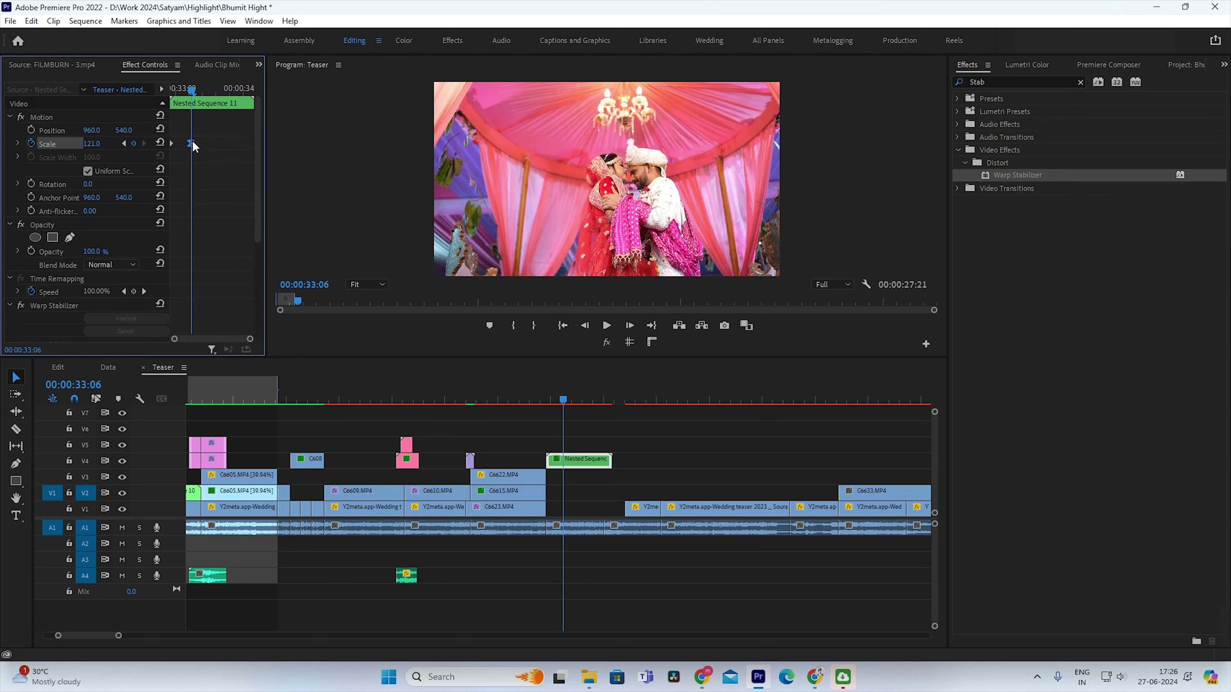
{"action": "left_click_drag", "start_coordinate": [191, 144], "coordinate": [252, 144]}
{"action": "right_click", "coordinate": [171, 142]}
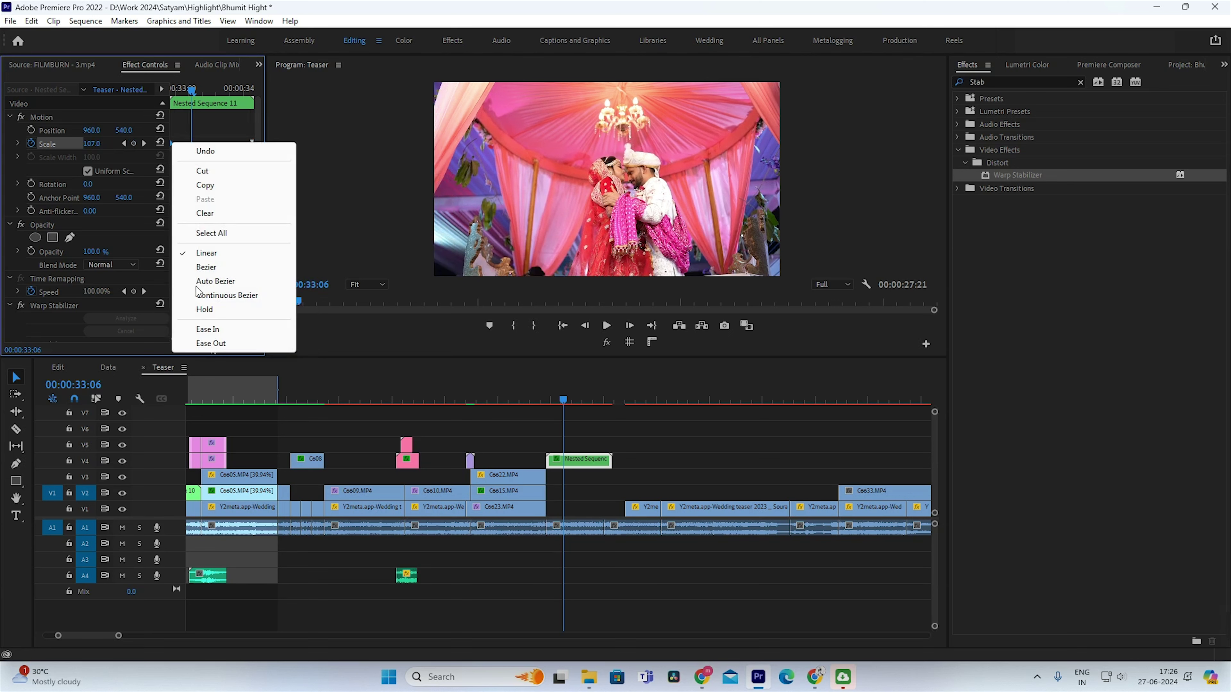
{"action": "left_click", "coordinate": [199, 345]}
{"action": "left_click", "coordinate": [505, 387]}
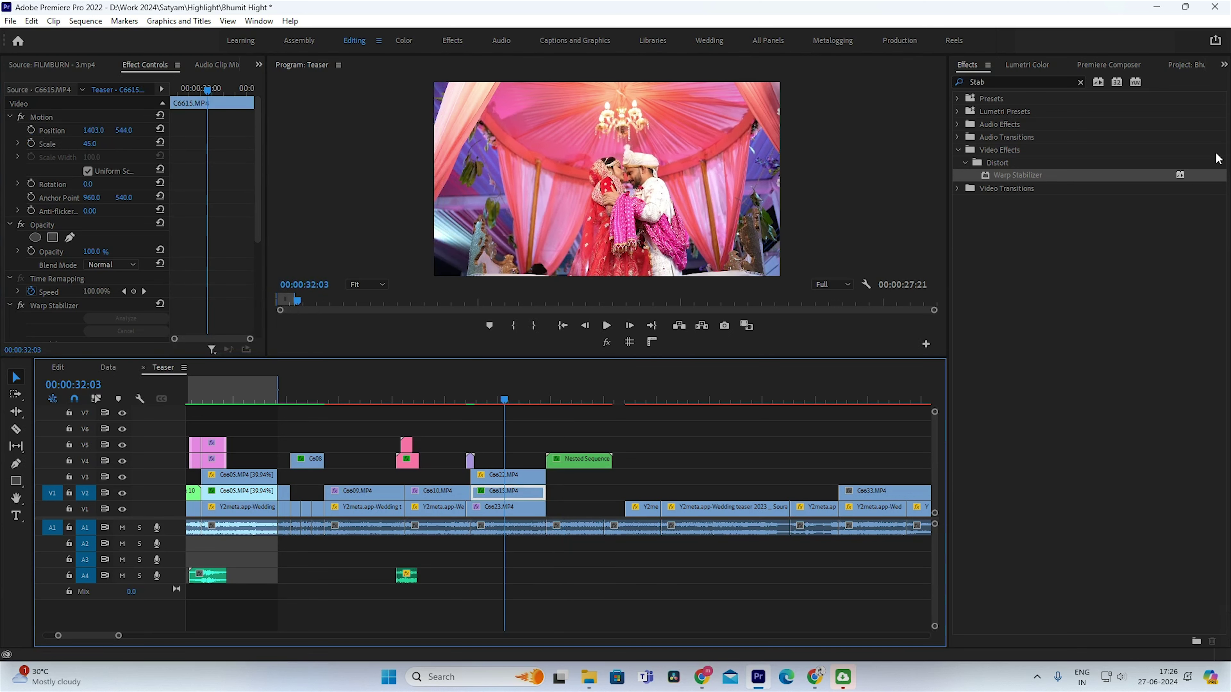
{"action": "left_click", "coordinate": [1123, 64]}
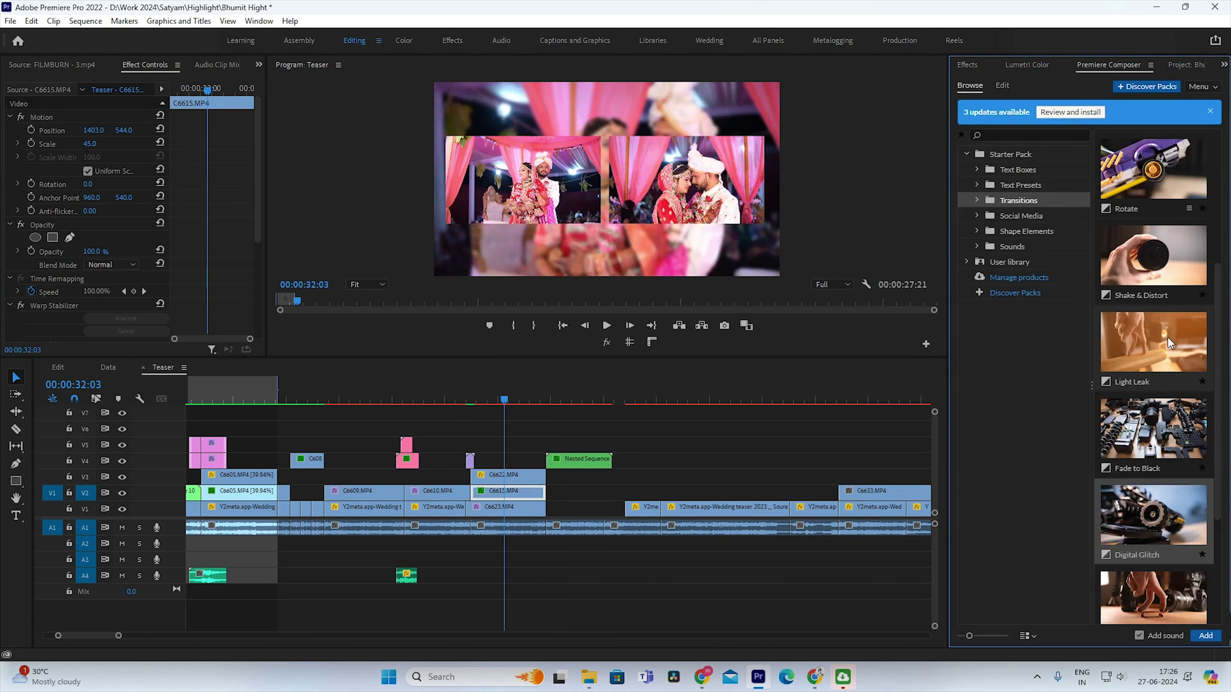
Step: Drop the Light Leak overlay onto V5 and play the section back
{"action": "left_click_drag", "start_coordinate": [568, 437], "coordinate": [550, 451]}
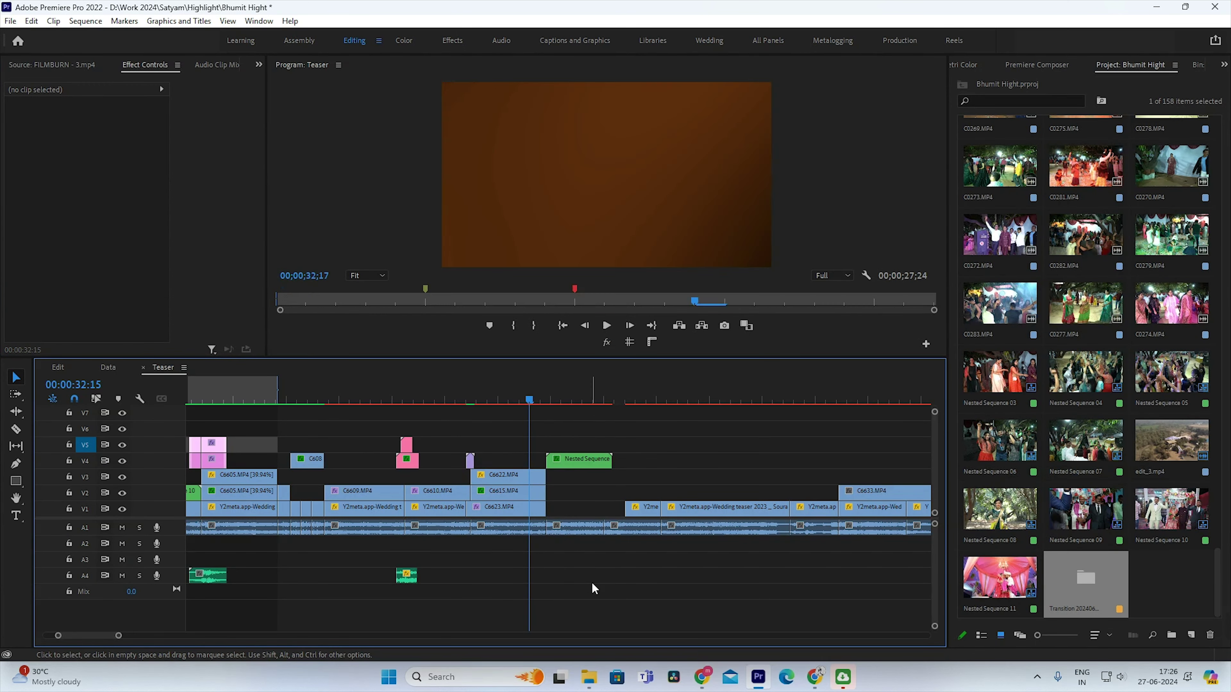
{"action": "left_click", "coordinate": [512, 400]}
{"action": "key", "text": "space"}
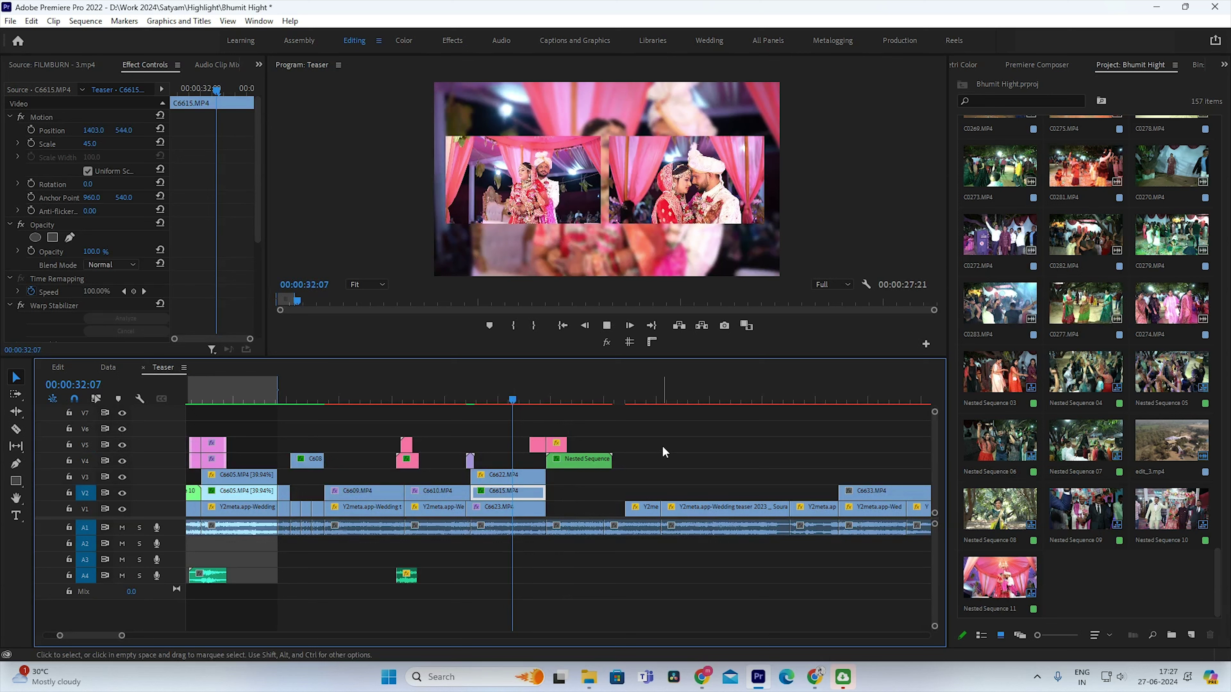
{"action": "left_click_drag", "start_coordinate": [621, 402], "coordinate": [608, 401]}
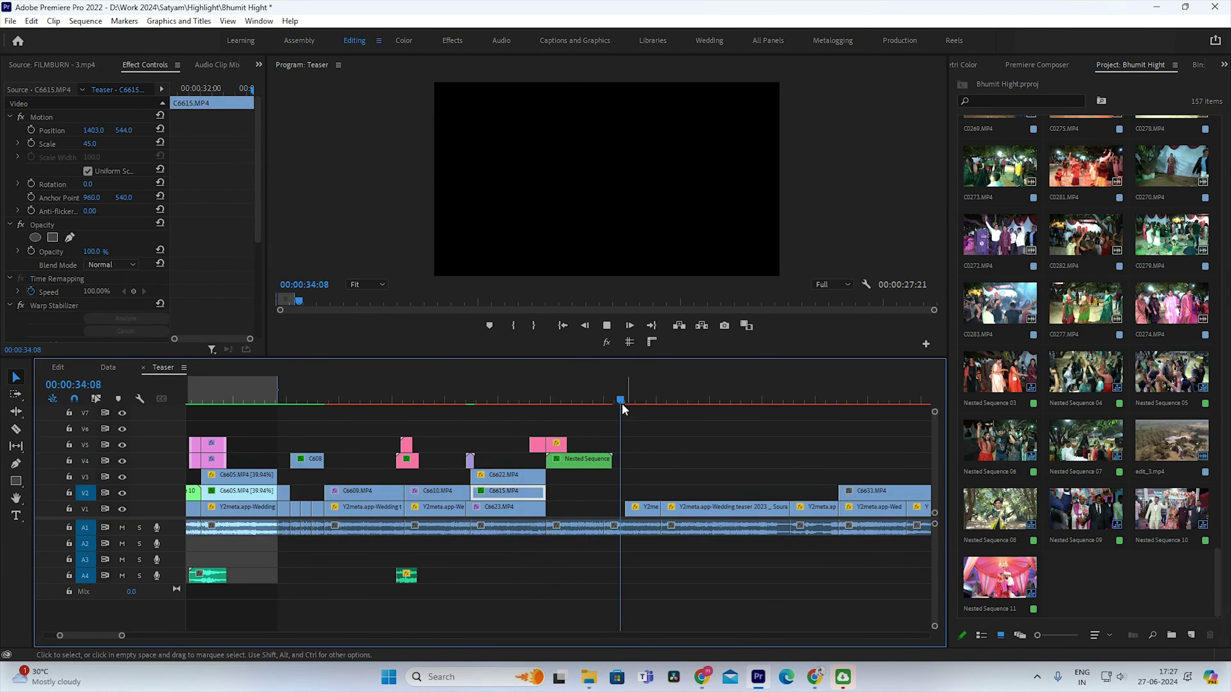
Step: Place C6653.MP4 on V3 at 34:01 and review playback up to the 36:07 cut point
{"action": "key", "text": "minus"}
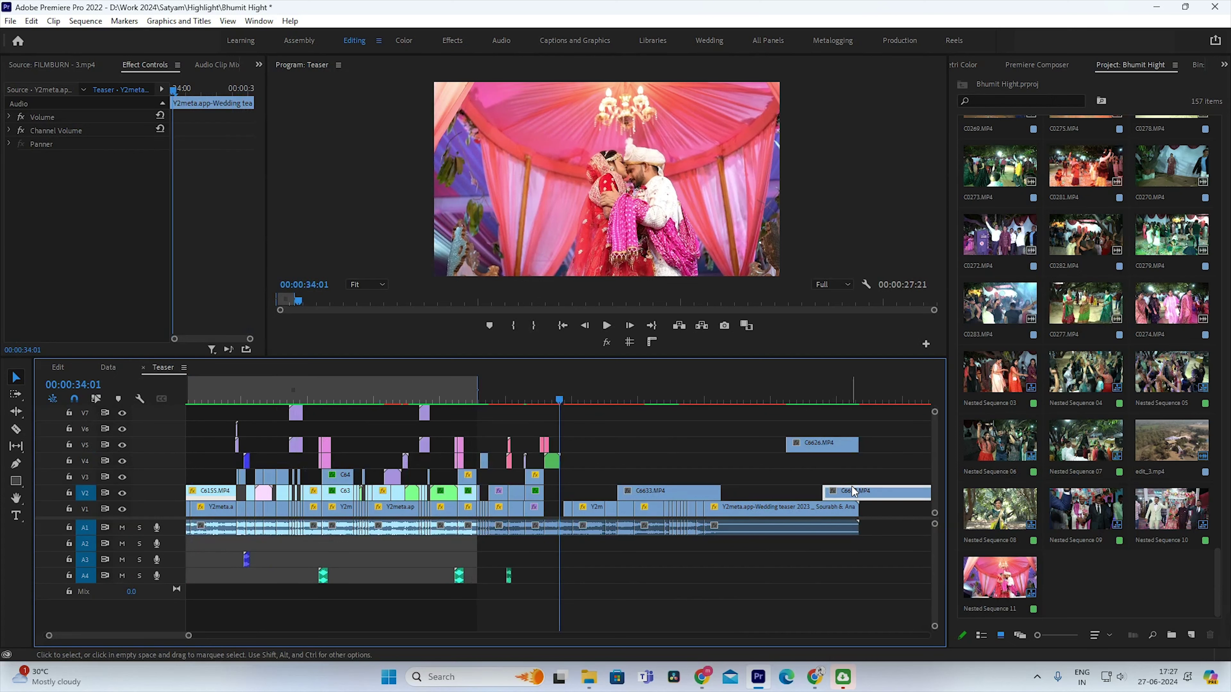
{"action": "left_click_drag", "start_coordinate": [852, 491], "coordinate": [590, 475]}
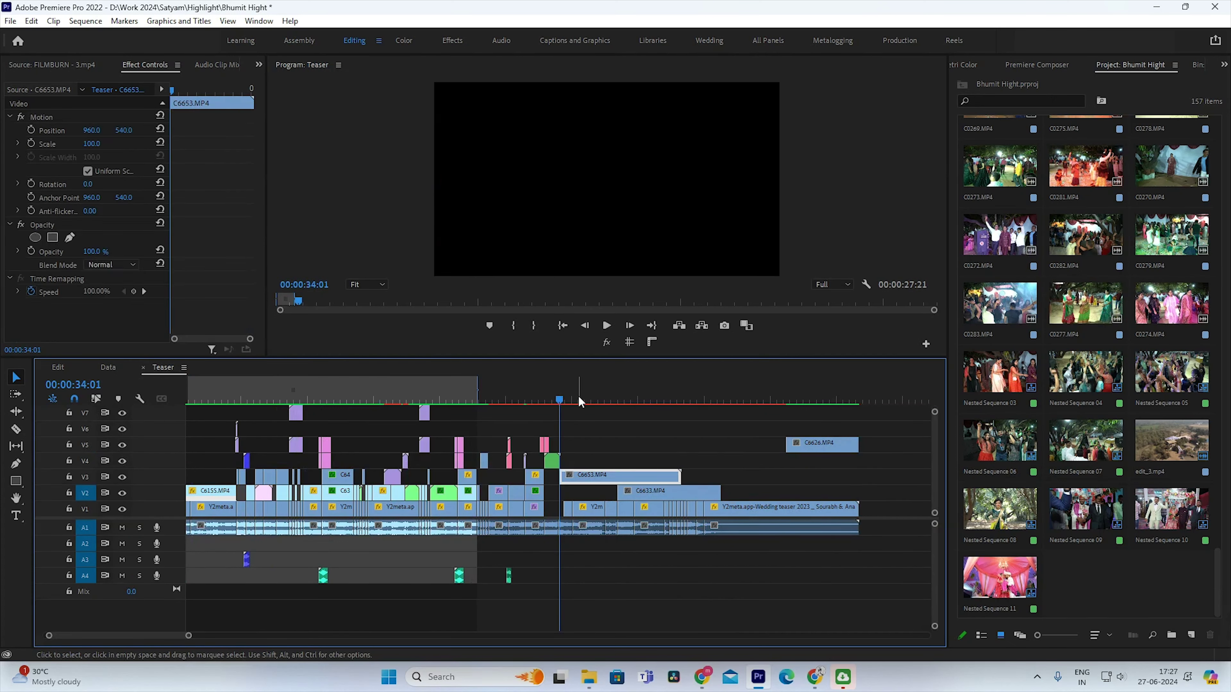
{"action": "key", "text": "equal"}
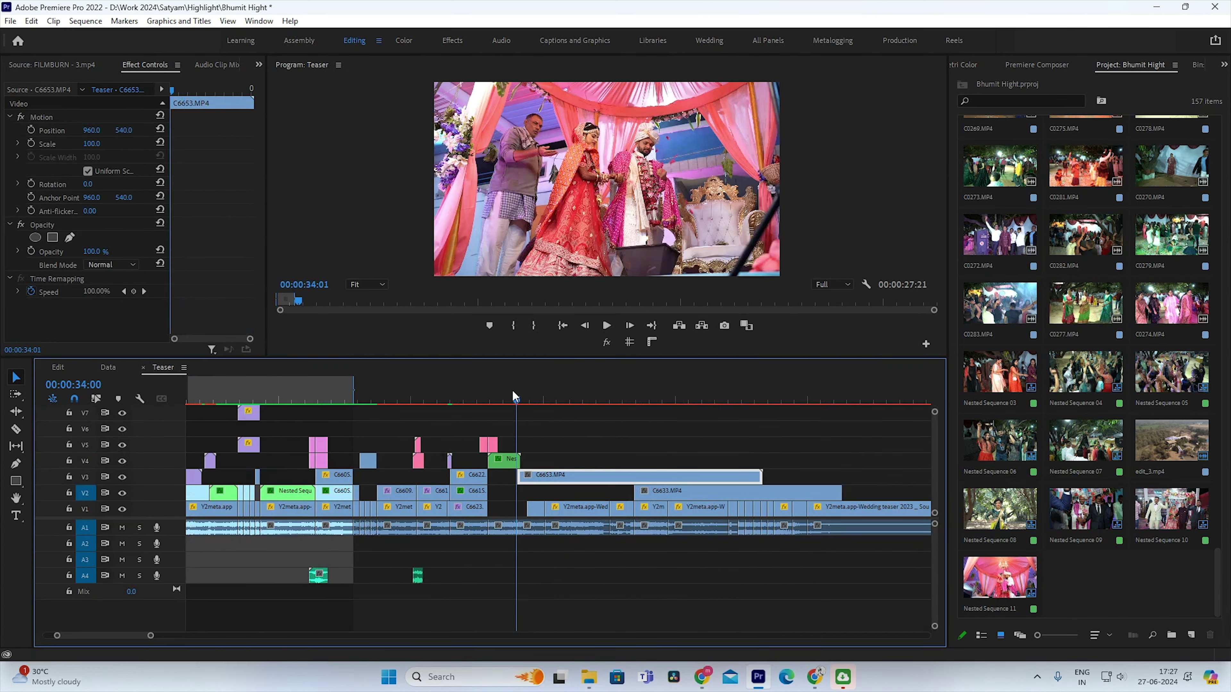
{"action": "left_click", "coordinate": [501, 400]}
{"action": "left_click", "coordinate": [568, 439]}
{"action": "key", "text": "space"}
{"action": "key", "text": "equal"}
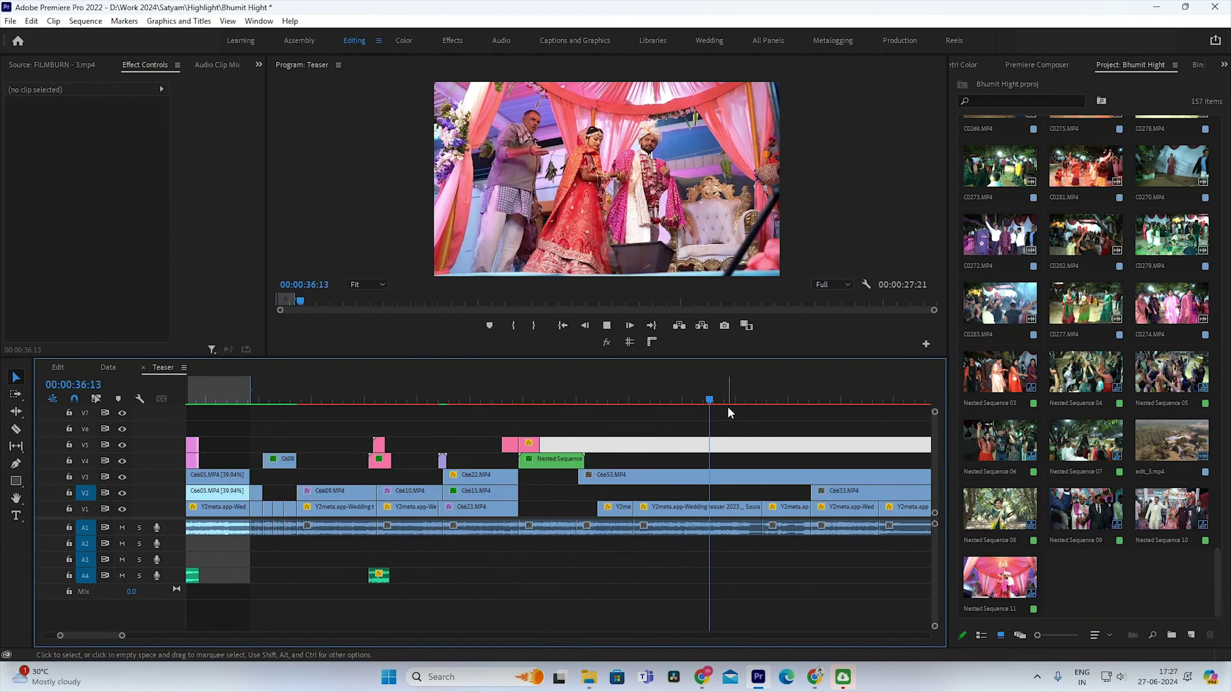
{"action": "key", "text": "space"}
{"action": "left_click_drag", "start_coordinate": [661, 401], "coordinate": [731, 400]}
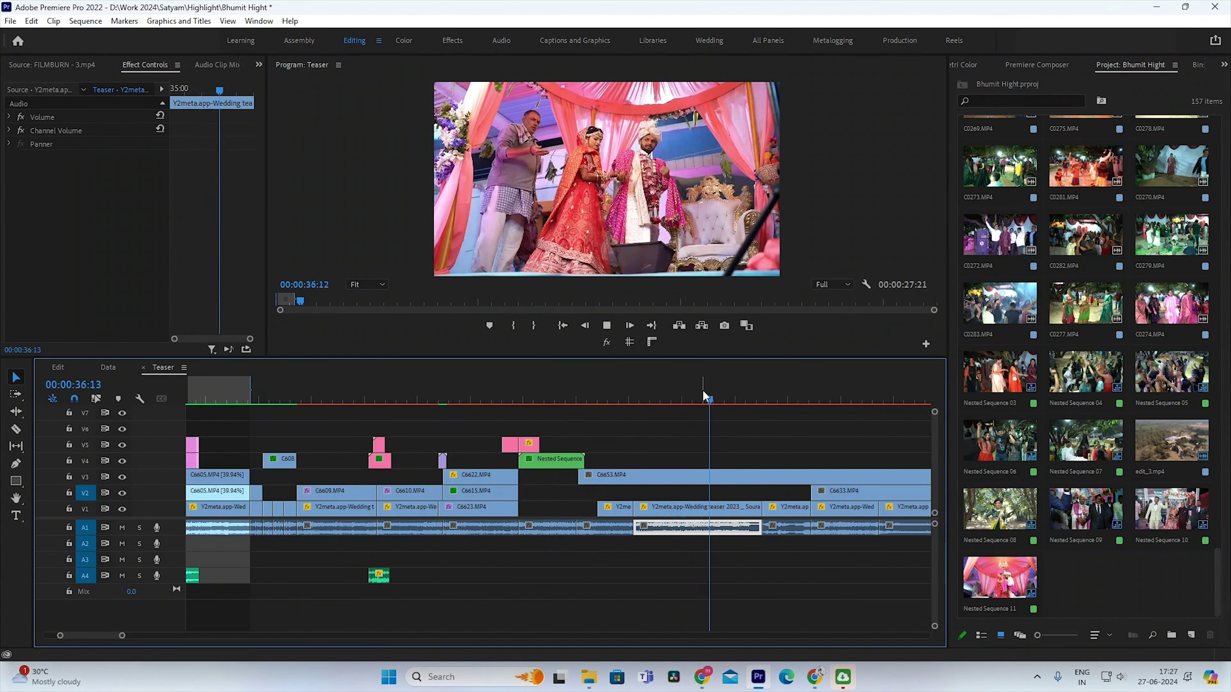
{"action": "mouse_move", "coordinate": [736, 398]}
{"action": "left_mouse_down"}
{"action": "mouse_move", "coordinate": [696, 466]}
{"action": "mouse_move", "coordinate": [624, 480]}
{"action": "left_mouse_up"}
Step: Split C6653.MP4 at 36:07 and delete the left piece
{"action": "left_click", "coordinate": [699, 477]}
{"action": "key", "text": "ctrl+k"}
{"action": "key", "text": "Delete"}
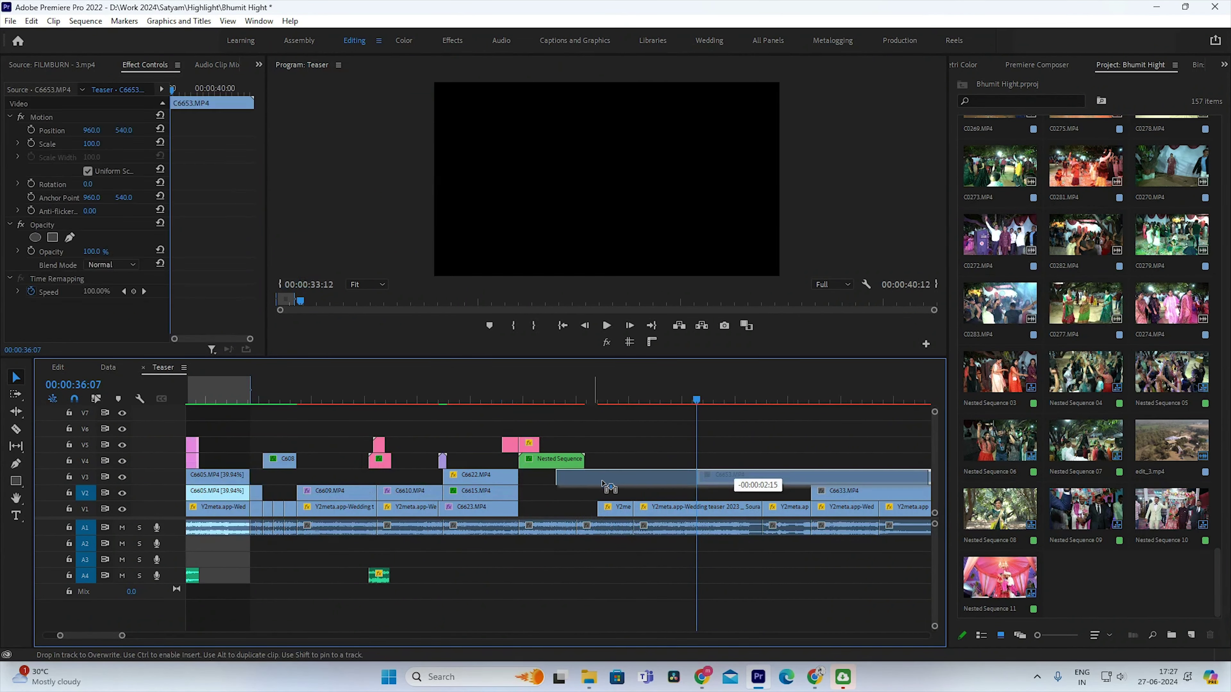
{"action": "left_click", "coordinate": [561, 399]}
Step: Review the edit and shorten C6653.MP4 on V3 at 35:15
{"action": "left_click", "coordinate": [630, 444]}
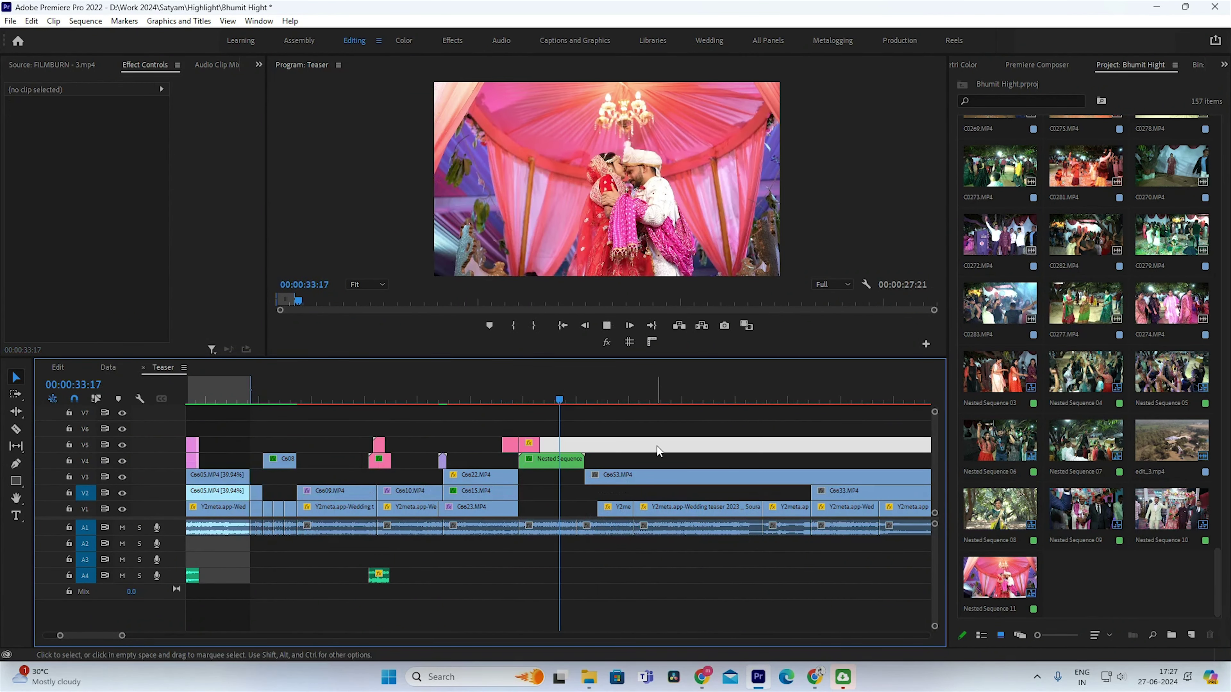
{"action": "key", "text": "space"}
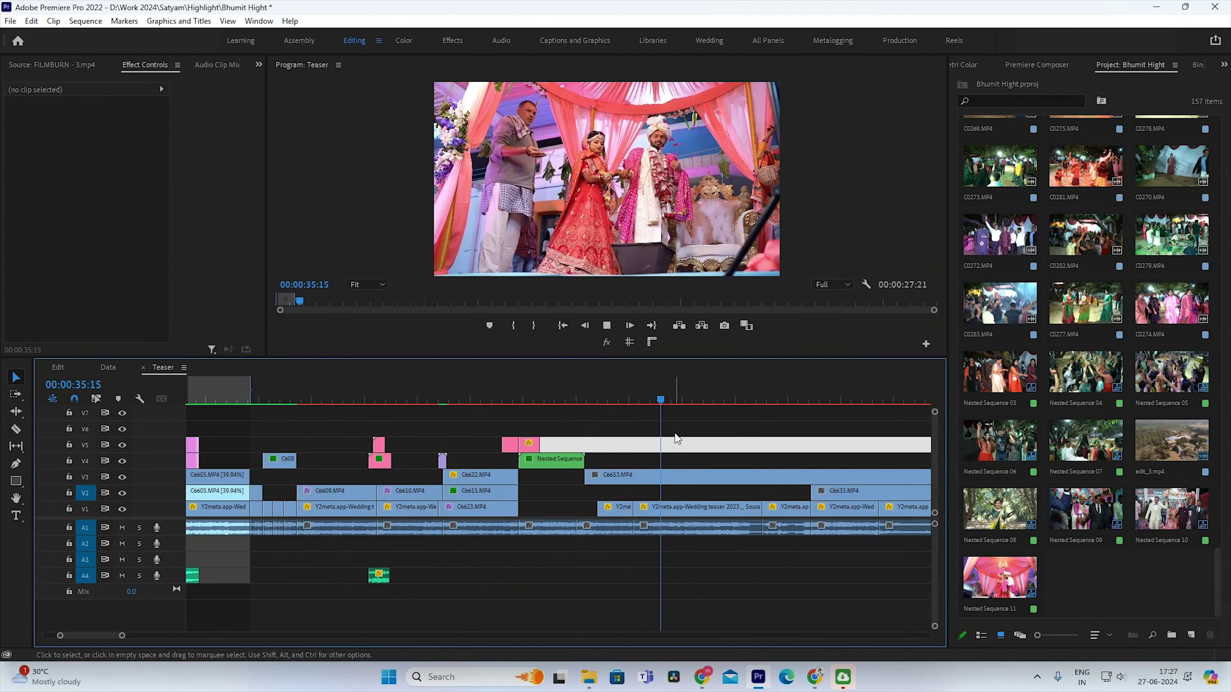
{"action": "key", "text": "space"}
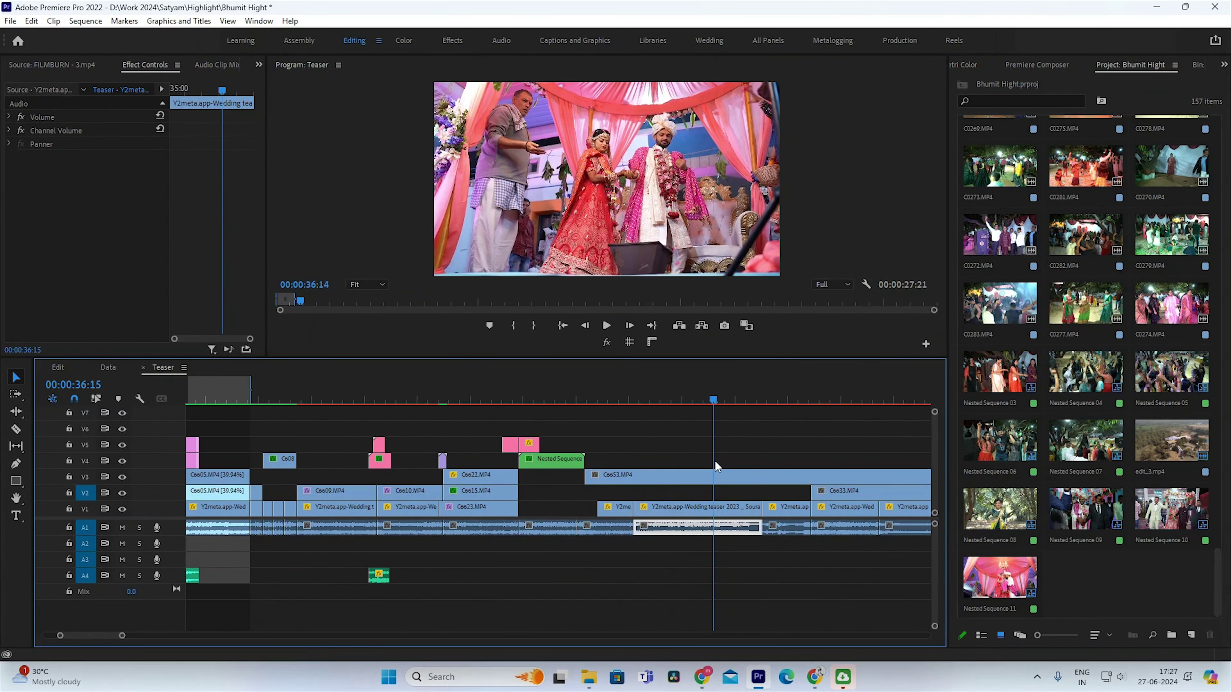
{"action": "left_click", "coordinate": [733, 475]}
{"action": "key", "text": "w"}
{"action": "left_click", "coordinate": [660, 401]}
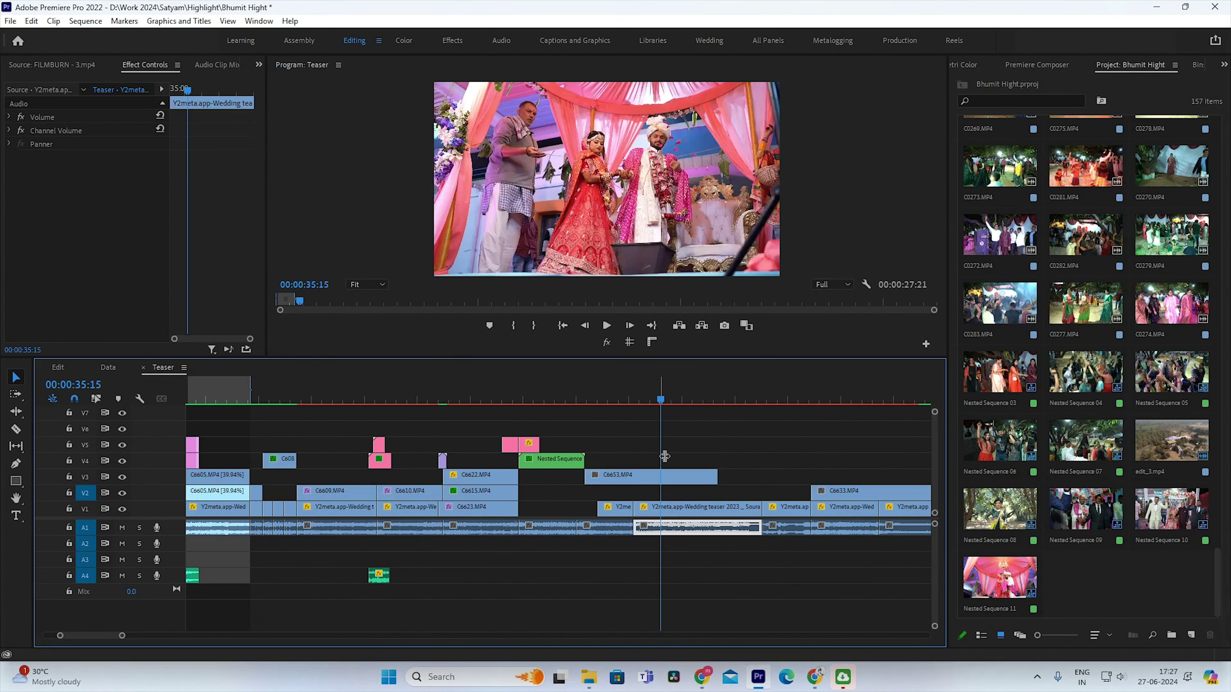
{"action": "left_click", "coordinate": [651, 479]}
Step: Keyframe C6653.MP4's Scale from 100% to 125% with Ease In and Ease Out
{"action": "left_click", "coordinate": [31, 143]}
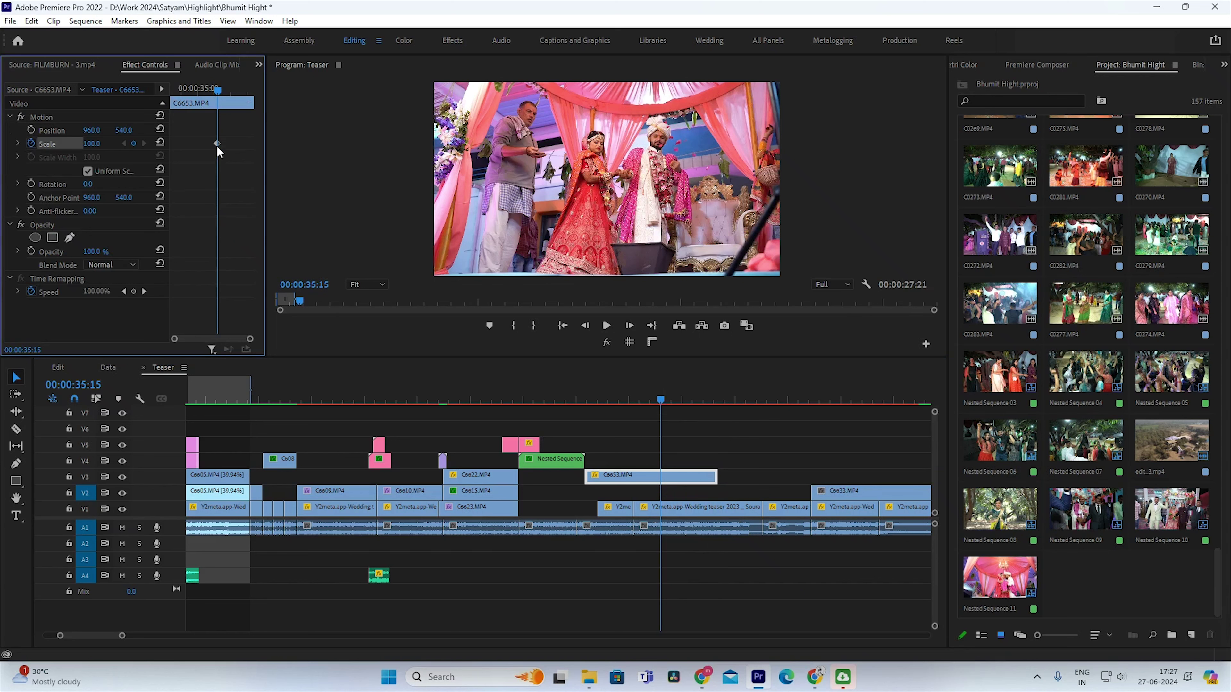
{"action": "left_click_drag", "start_coordinate": [98, 144], "coordinate": [111, 144]}
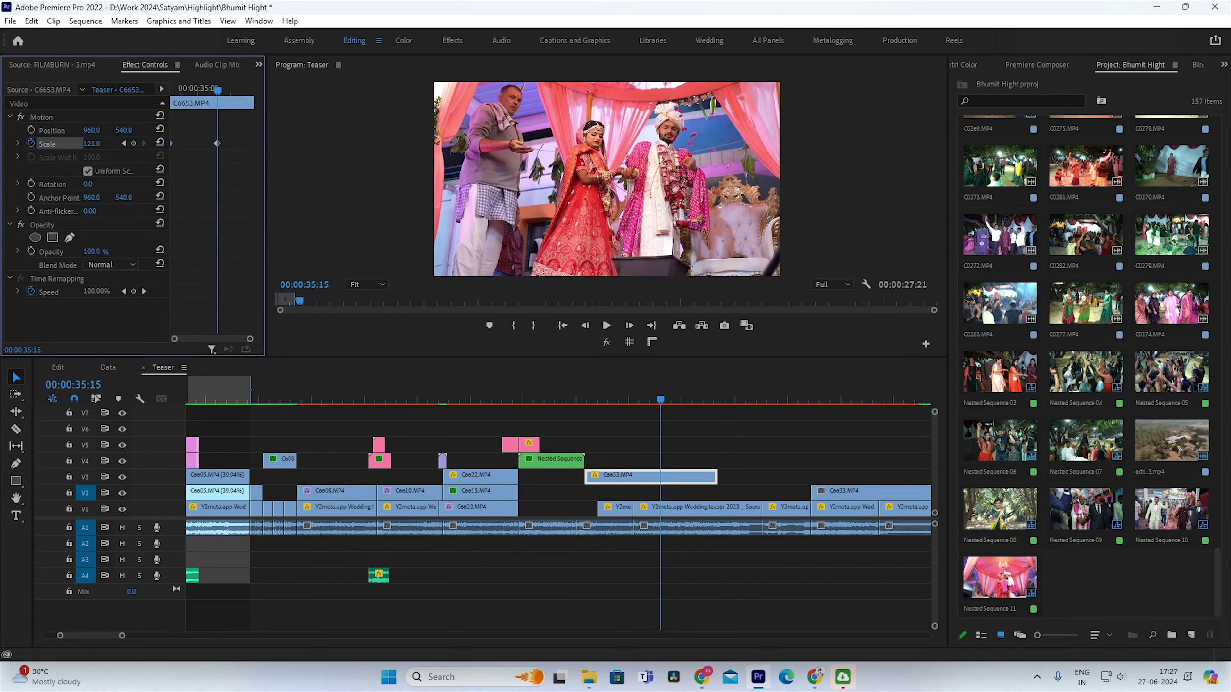
{"action": "right_click", "coordinate": [220, 145]}
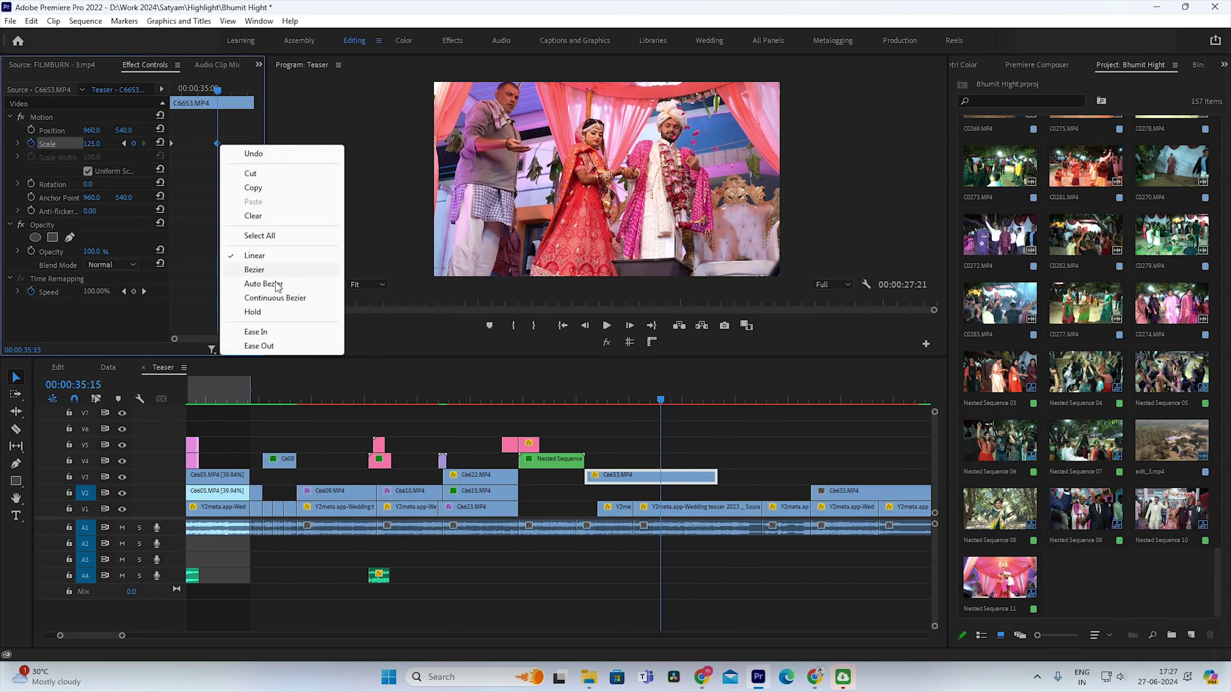
{"action": "left_click", "coordinate": [271, 331]}
{"action": "right_click", "coordinate": [170, 143]}
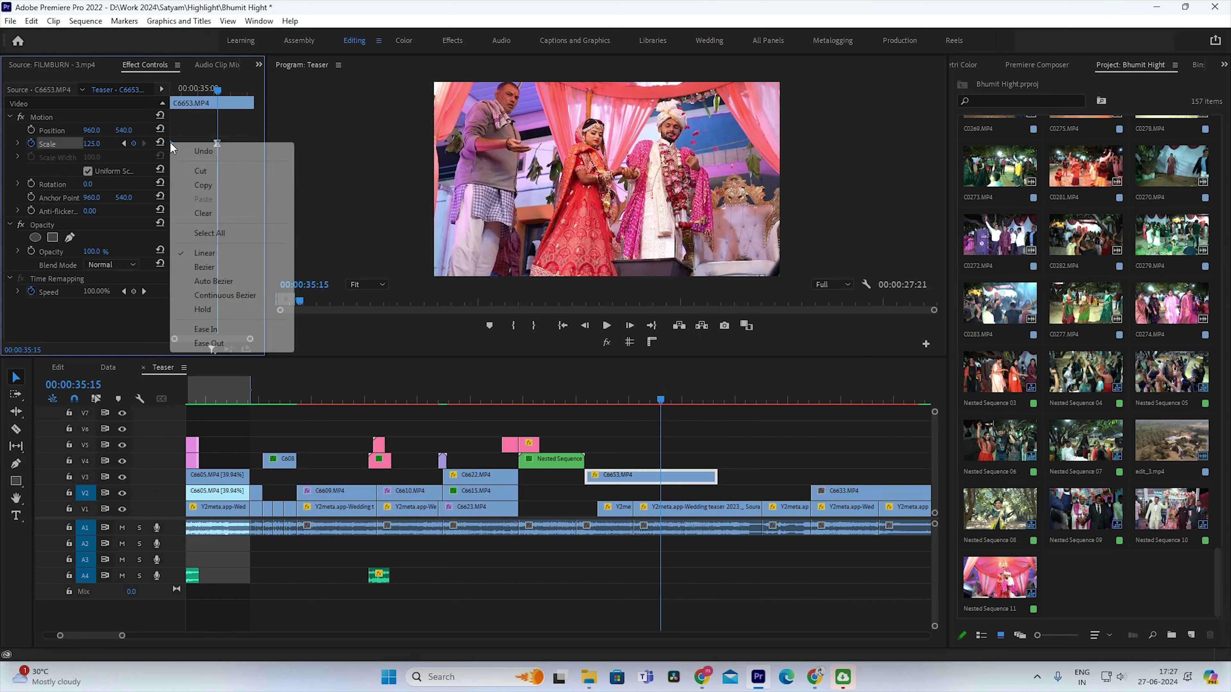
{"action": "left_click", "coordinate": [208, 343]}
{"action": "left_click_drag", "start_coordinate": [218, 144], "coordinate": [252, 144]}
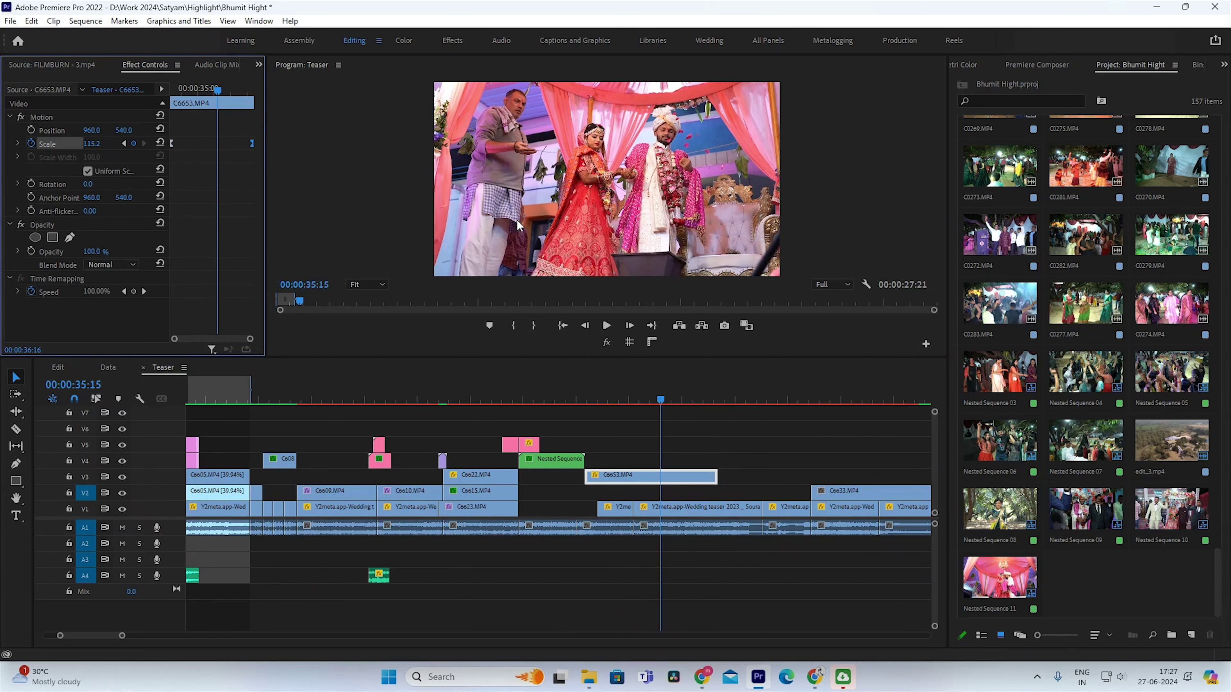
Step: Play back the zoomed C6653.MP4 shot
{"action": "left_click", "coordinate": [573, 387]}
{"action": "left_click", "coordinate": [637, 439]}
{"action": "key", "text": "space"}
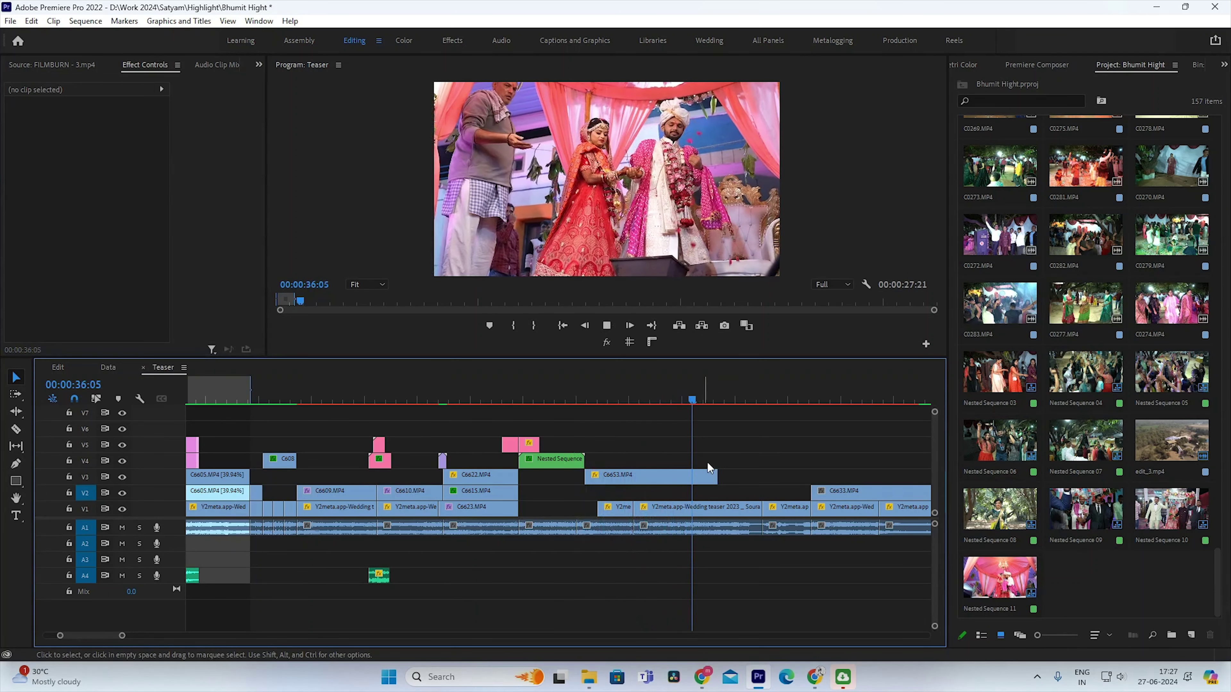
Step: Nest C6653.MP4 on V3 into its own sequence
{"action": "left_click", "coordinate": [688, 390]}
{"action": "right_click", "coordinate": [688, 477]}
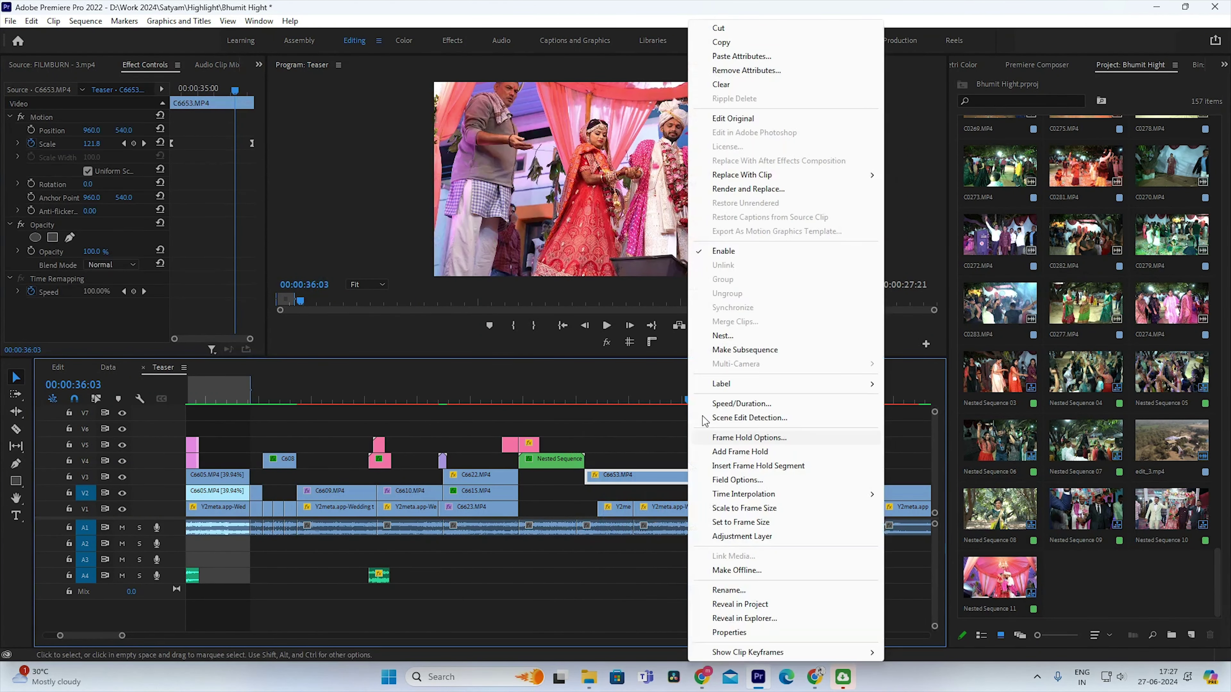
{"action": "left_click", "coordinate": [733, 336]}
{"action": "key", "text": "Return"}
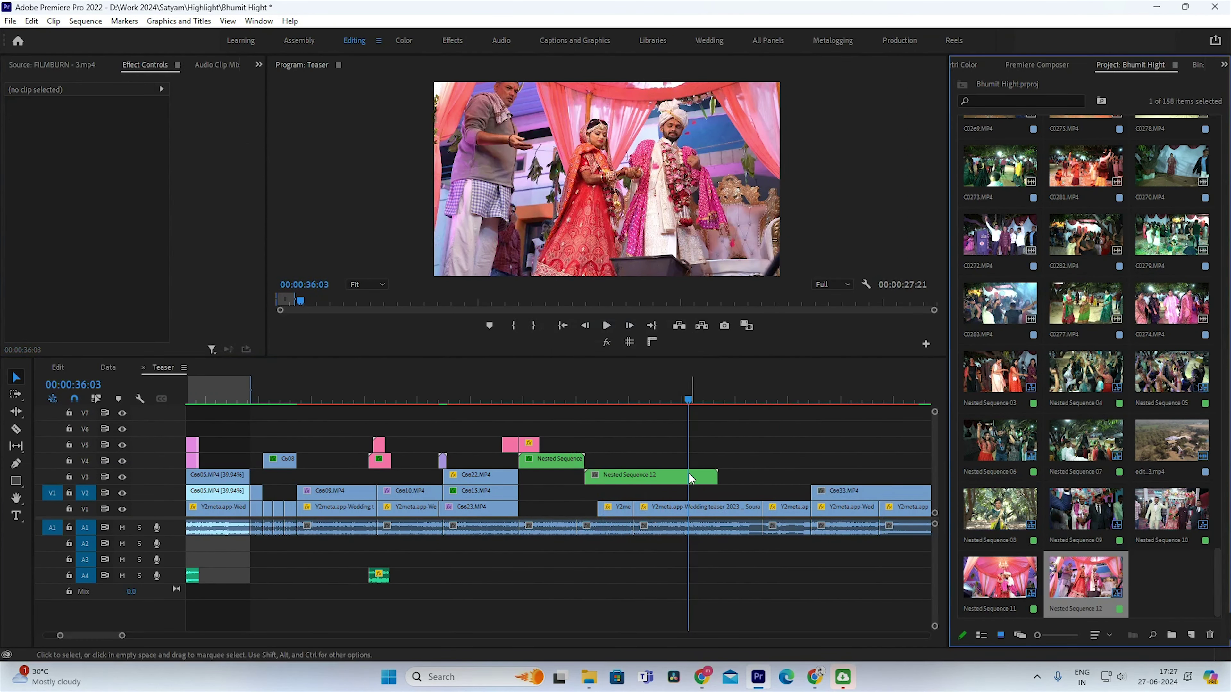
Step: Apply Warp Stabilizer to Nested Sequence 12 and shift C6633.MP4 earlier on V2
{"action": "key", "text": "backslash"}
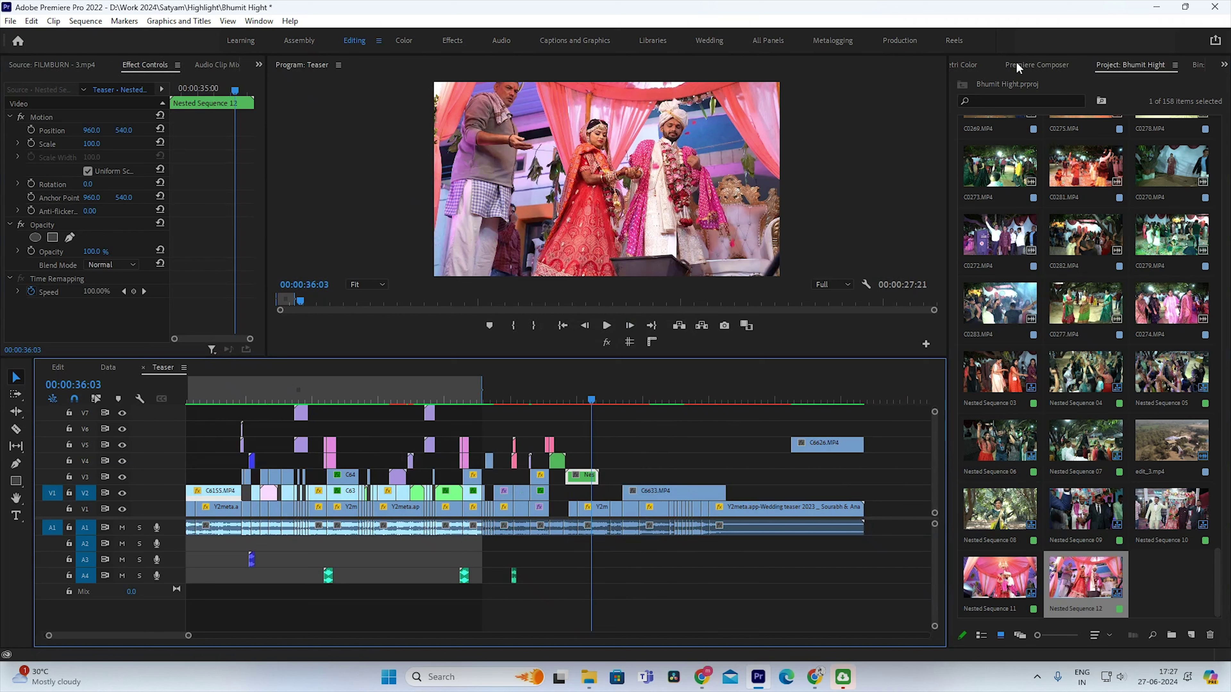
{"action": "left_click", "coordinate": [973, 63]}
{"action": "left_click", "coordinate": [965, 65]}
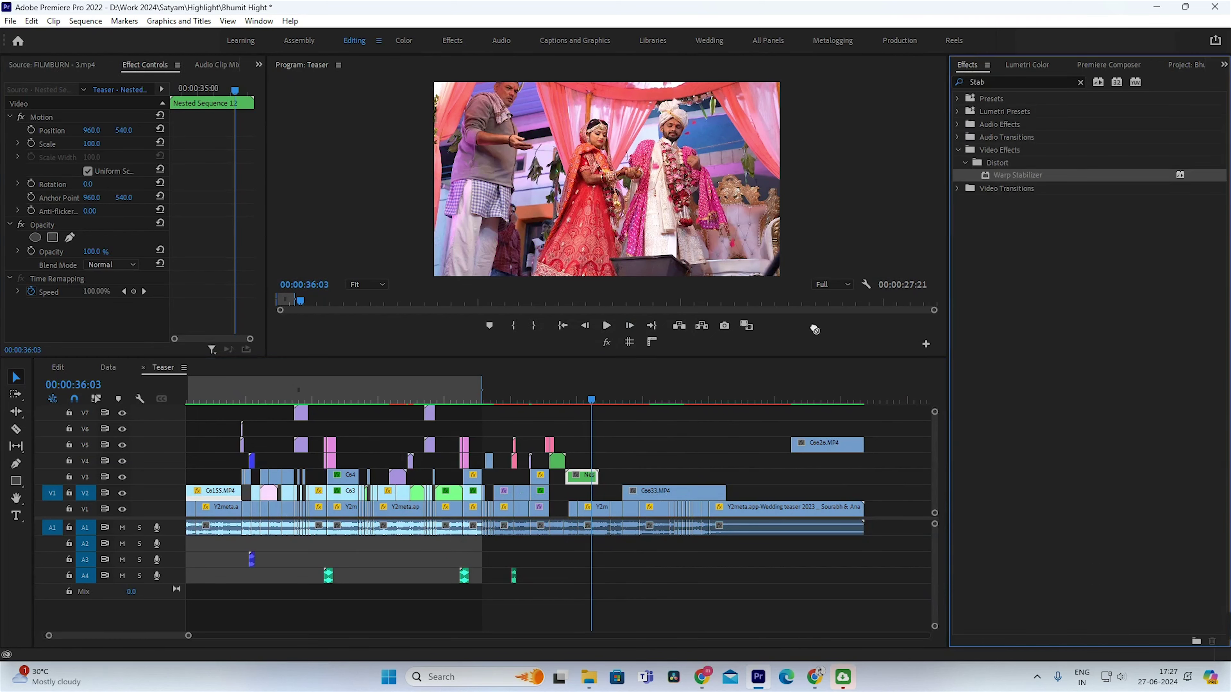
{"action": "left_click_drag", "start_coordinate": [601, 484], "coordinate": [601, 483]}
{"action": "key", "text": "minus"}
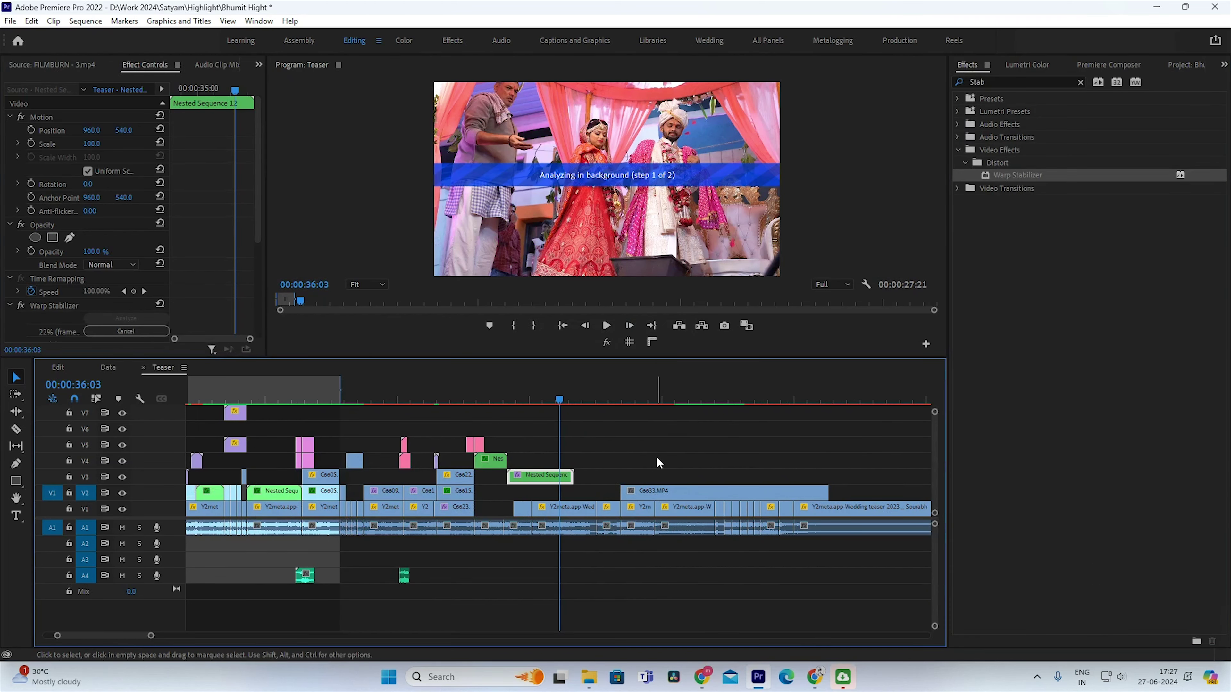
{"action": "mouse_move", "coordinate": [683, 492]}
{"action": "left_mouse_down"}
{"action": "mouse_move", "coordinate": [629, 495]}
{"action": "mouse_move", "coordinate": [844, 504]}
{"action": "mouse_move", "coordinate": [701, 483]}
{"action": "left_mouse_up"}
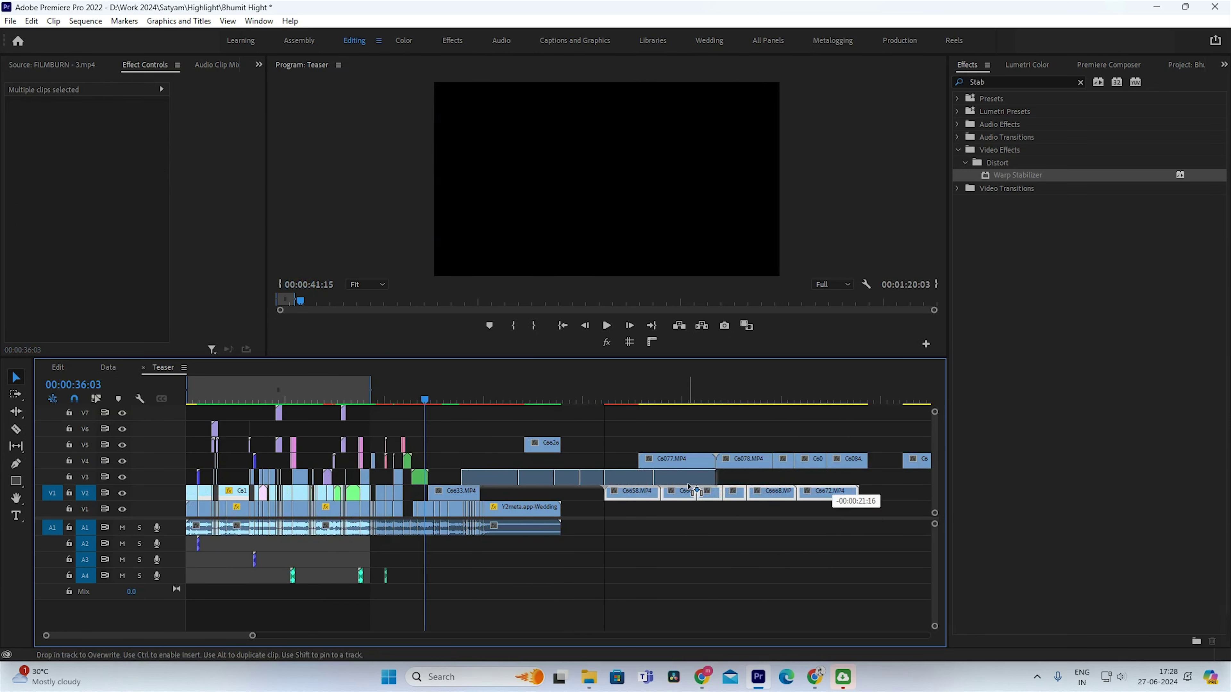
Step: Run the Warp Stabilizer analysis on the V3 nested clip and preview the steadied shot
{"action": "left_click", "coordinate": [482, 403]}
{"action": "key", "text": "="}
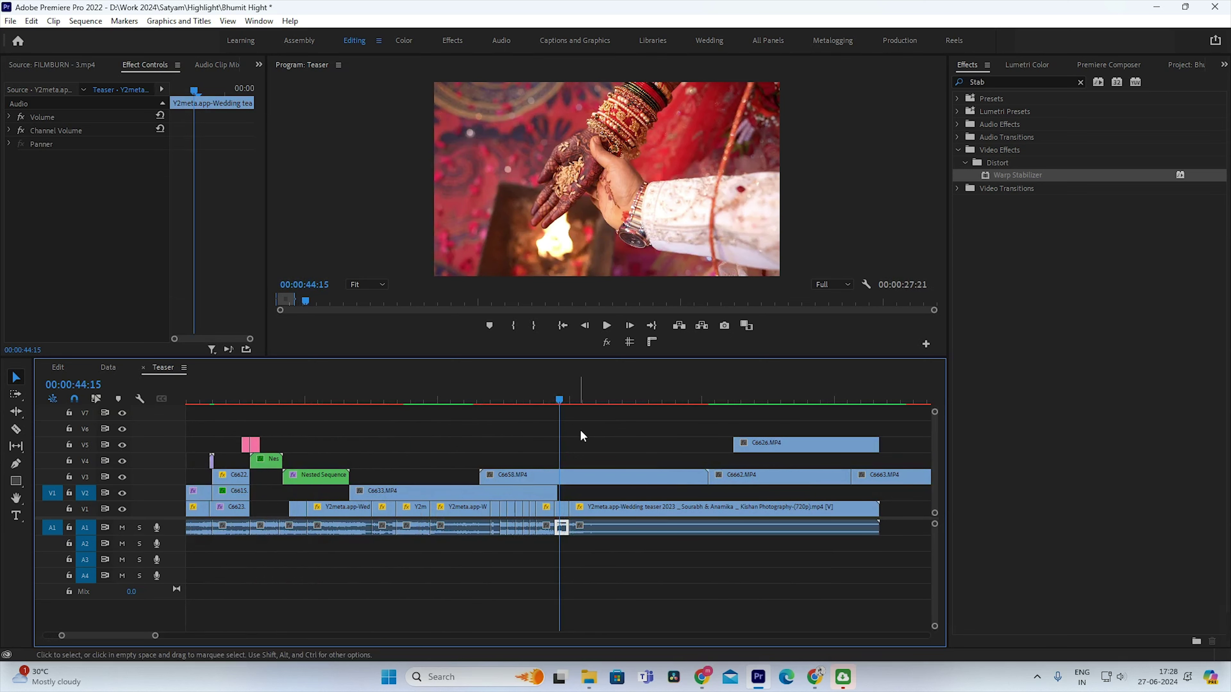
{"action": "left_click", "coordinate": [439, 399]}
{"action": "key", "text": "="}
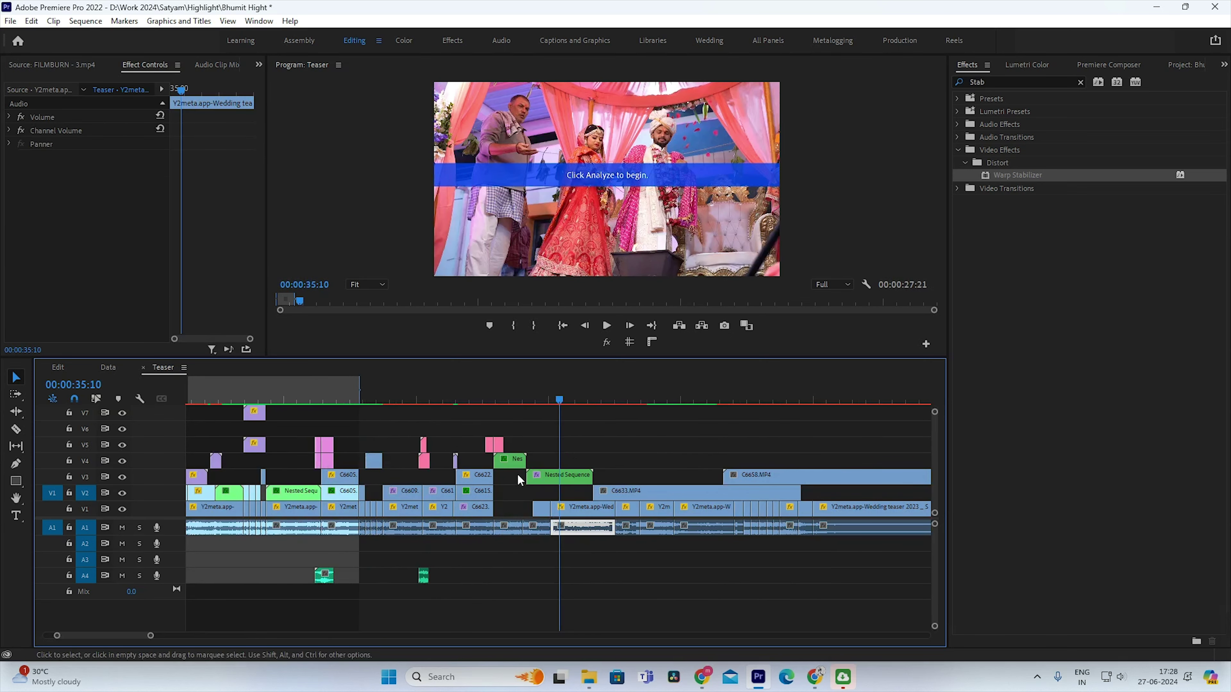
{"action": "left_click", "coordinate": [533, 475]}
{"action": "left_click", "coordinate": [140, 321]}
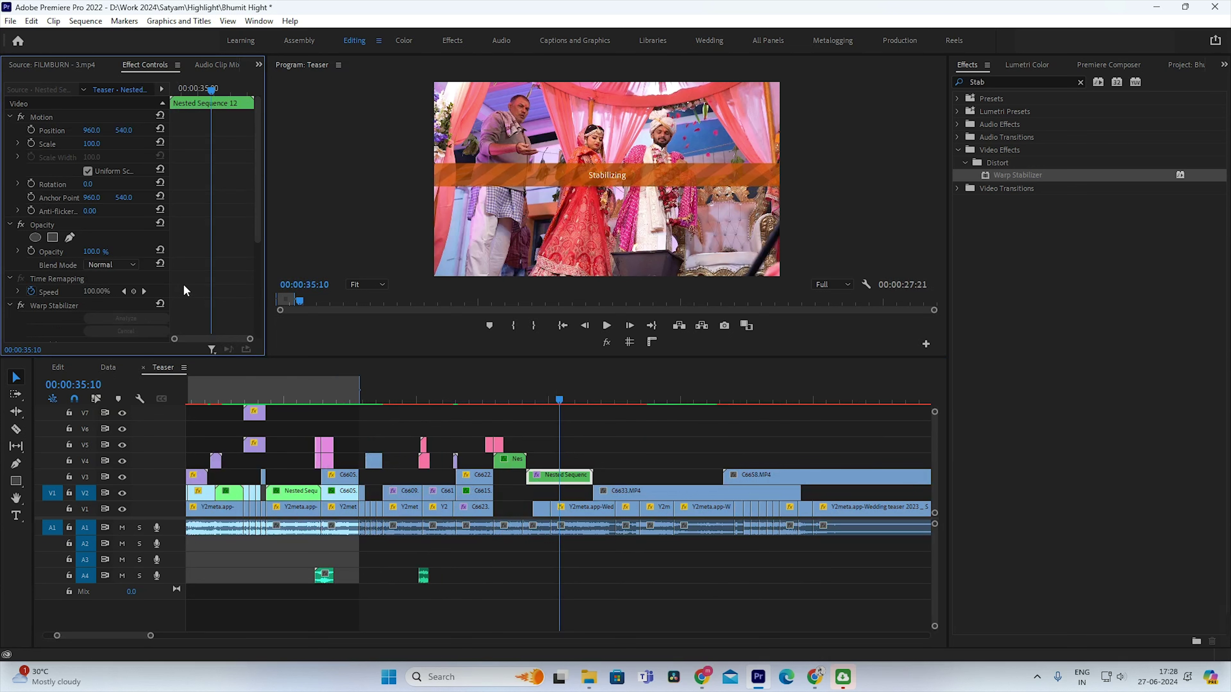
{"action": "key", "text": "space"}
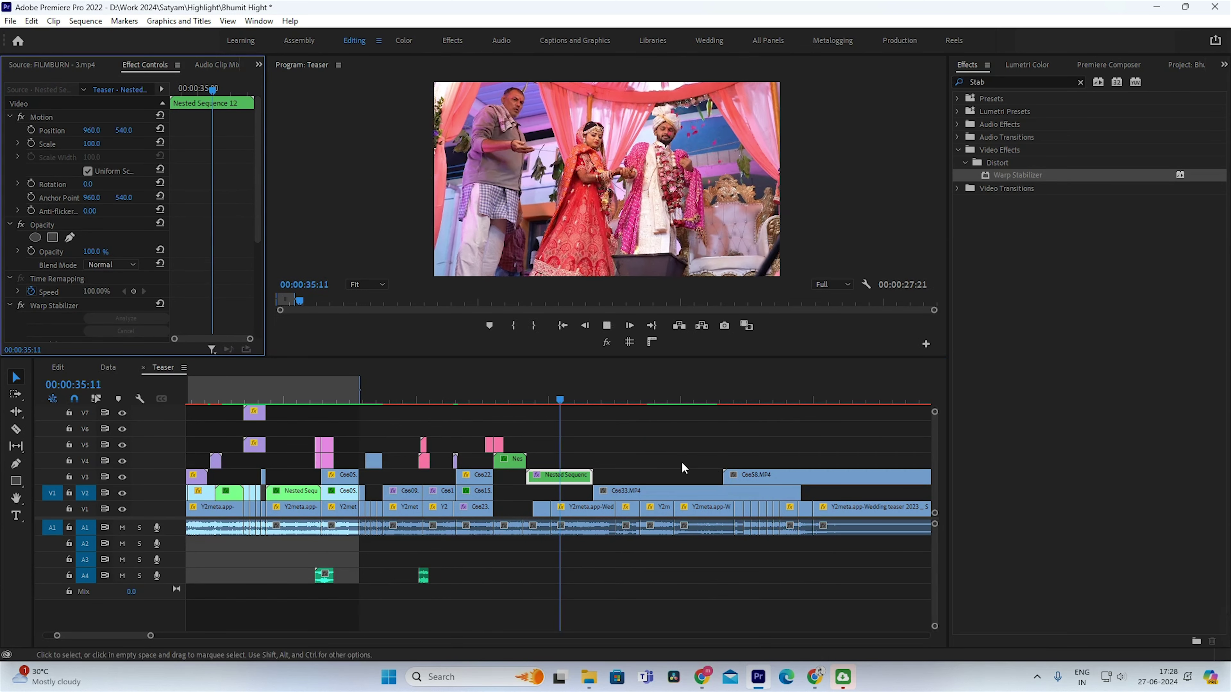
Step: Play the shot back from 33:17 to 36:10
{"action": "left_click", "coordinate": [515, 400]}
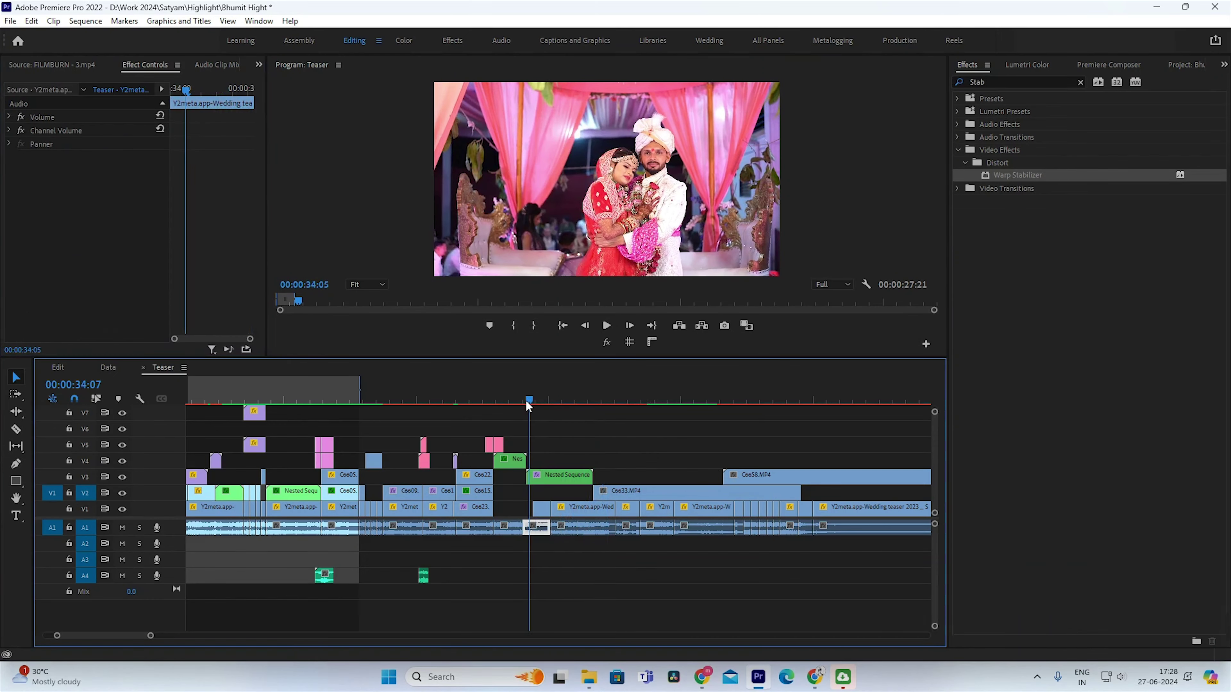
{"action": "key", "text": "="}
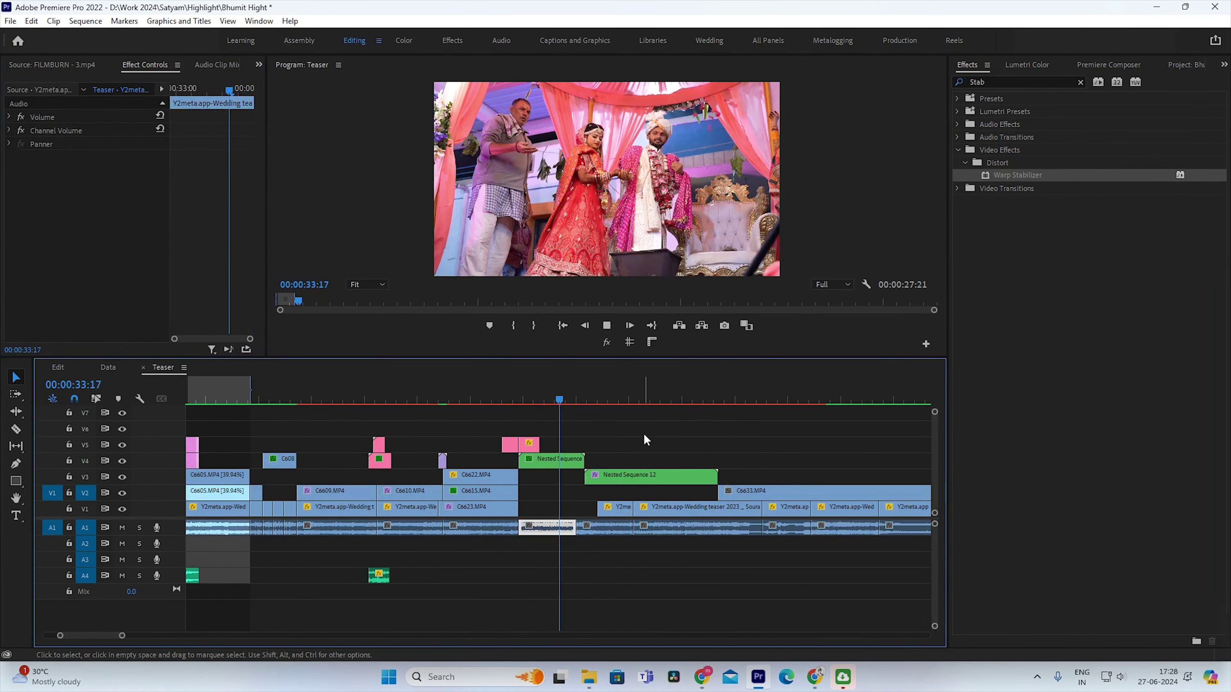
{"action": "key", "text": "space"}
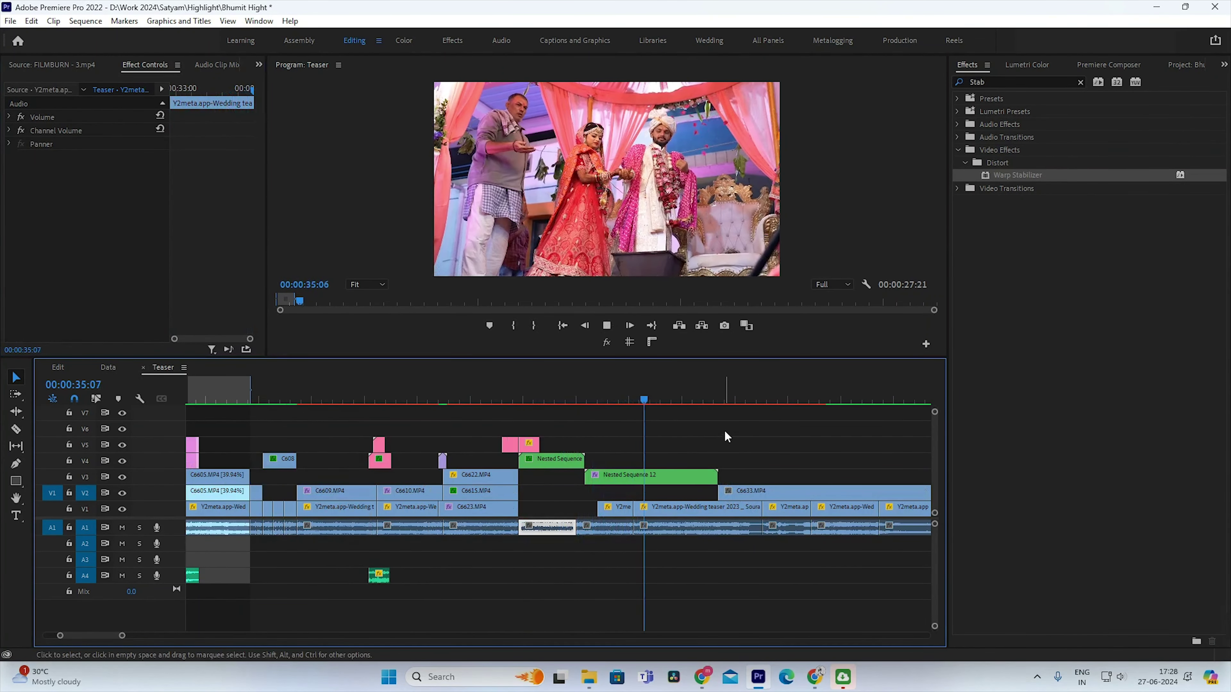
{"action": "left_click", "coordinate": [703, 396]}
{"action": "key", "text": "minus"}
{"action": "key", "text": "minus"}
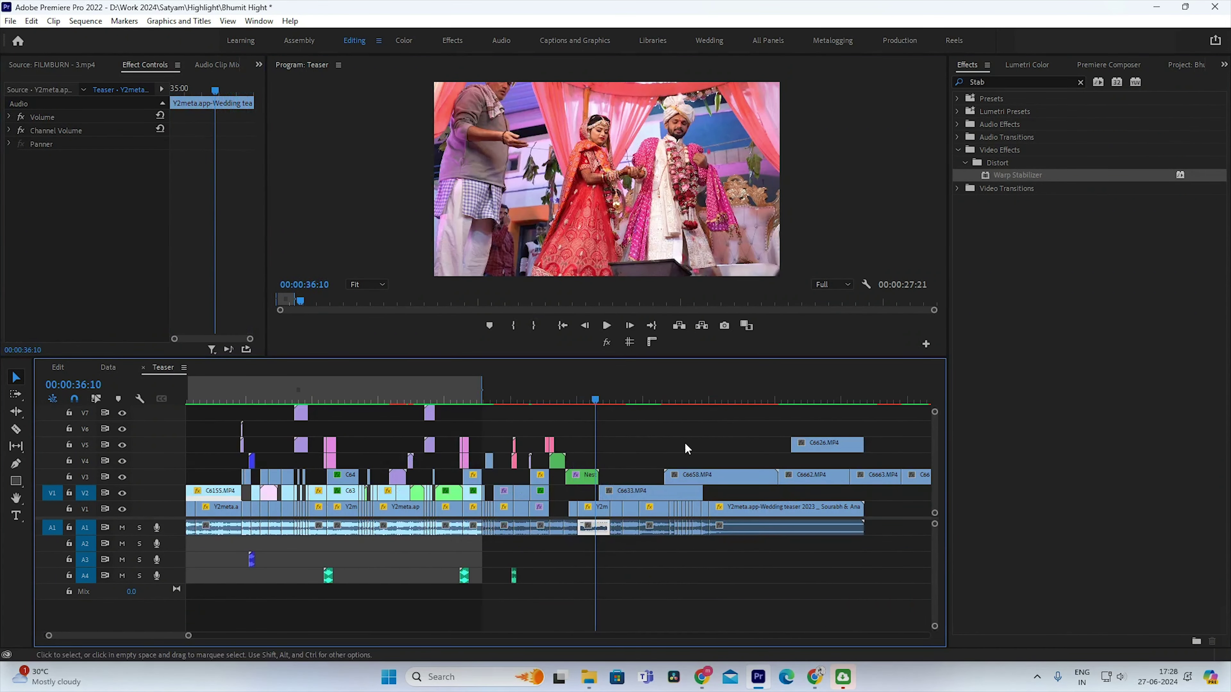
Step: Move C6658.MP4 earlier and up onto V4 over C6633.MP4, then play it
{"action": "left_click_drag", "start_coordinate": [694, 476], "coordinate": [626, 461]}
{"action": "left_click", "coordinate": [630, 392]}
{"action": "key", "text": "space"}
{"action": "key", "text": "equal"}
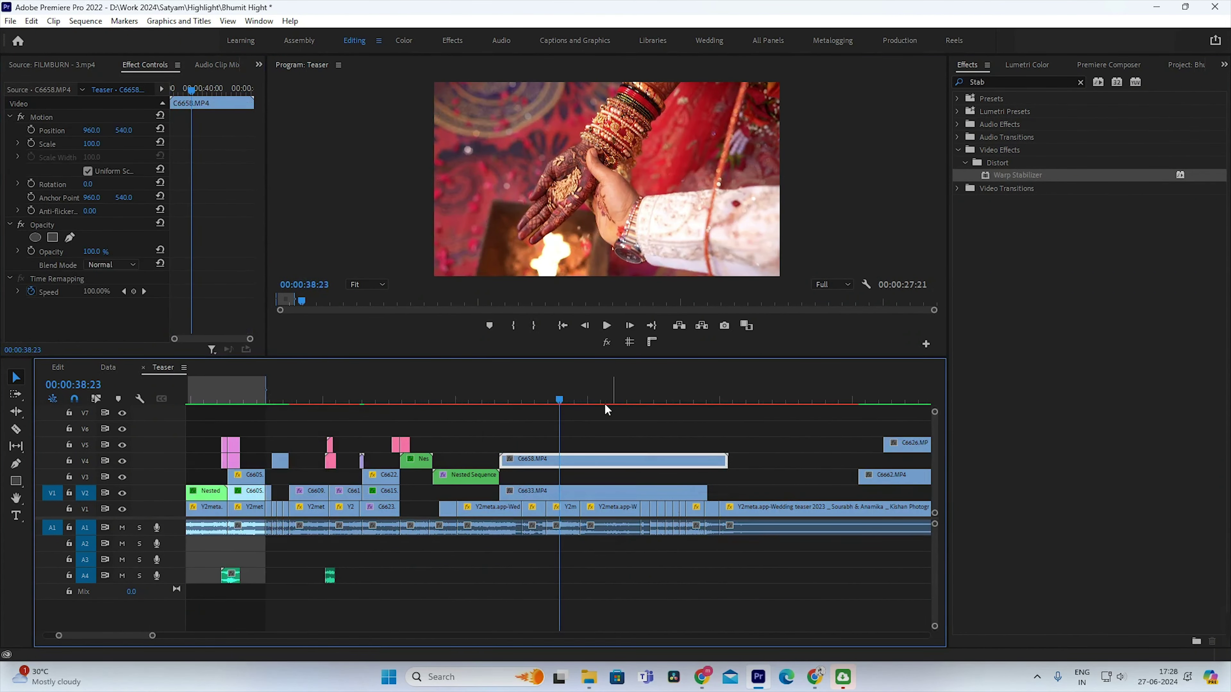
{"action": "key", "text": "space"}
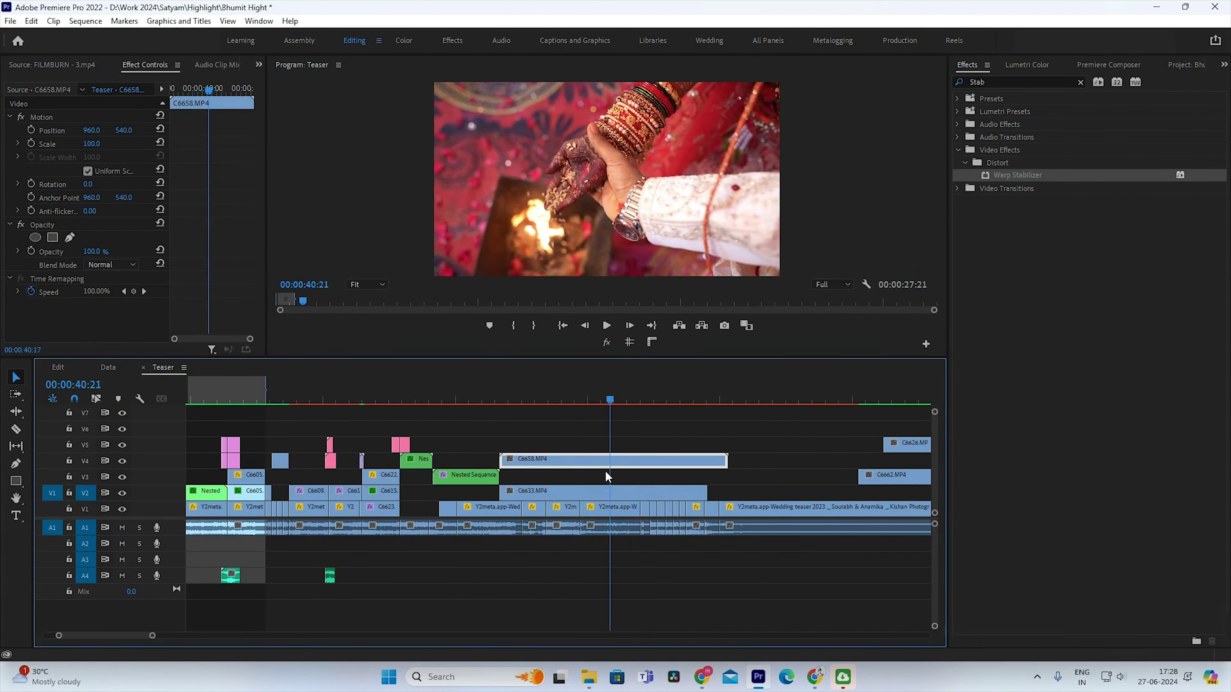
Step: Review the section from 36:02 to 38:15 and select C6658.MP4 on V4
{"action": "mouse_move", "coordinate": [629, 458]}
{"action": "left_mouse_down"}
{"action": "mouse_move", "coordinate": [580, 444]}
{"action": "mouse_move", "coordinate": [595, 447]}
{"action": "mouse_move", "coordinate": [539, 461]}
{"action": "left_mouse_up"}
{"action": "left_click", "coordinate": [483, 399]}
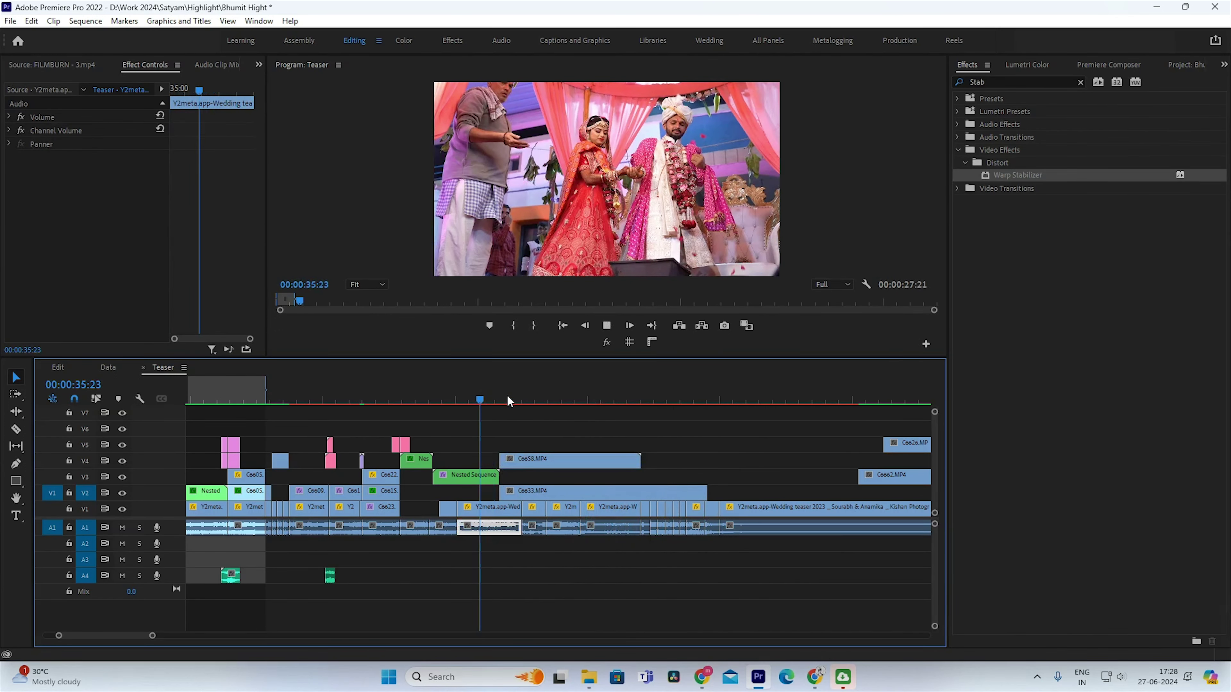
{"action": "key", "text": "="}
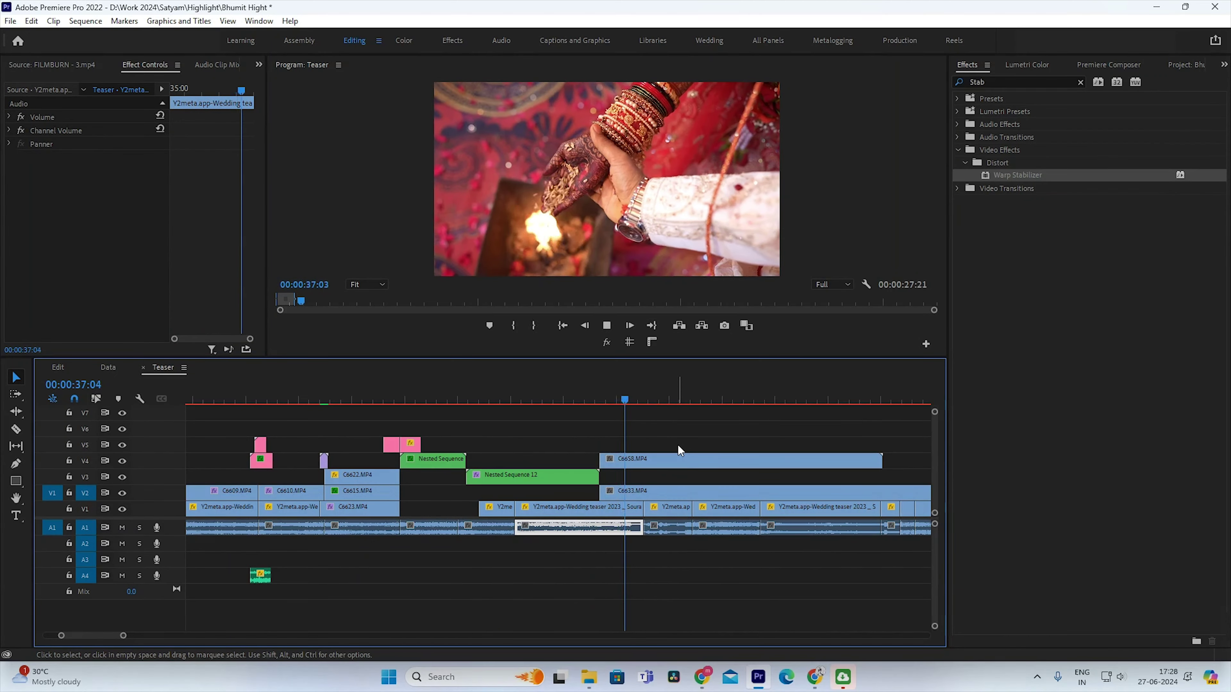
{"action": "key", "text": "space"}
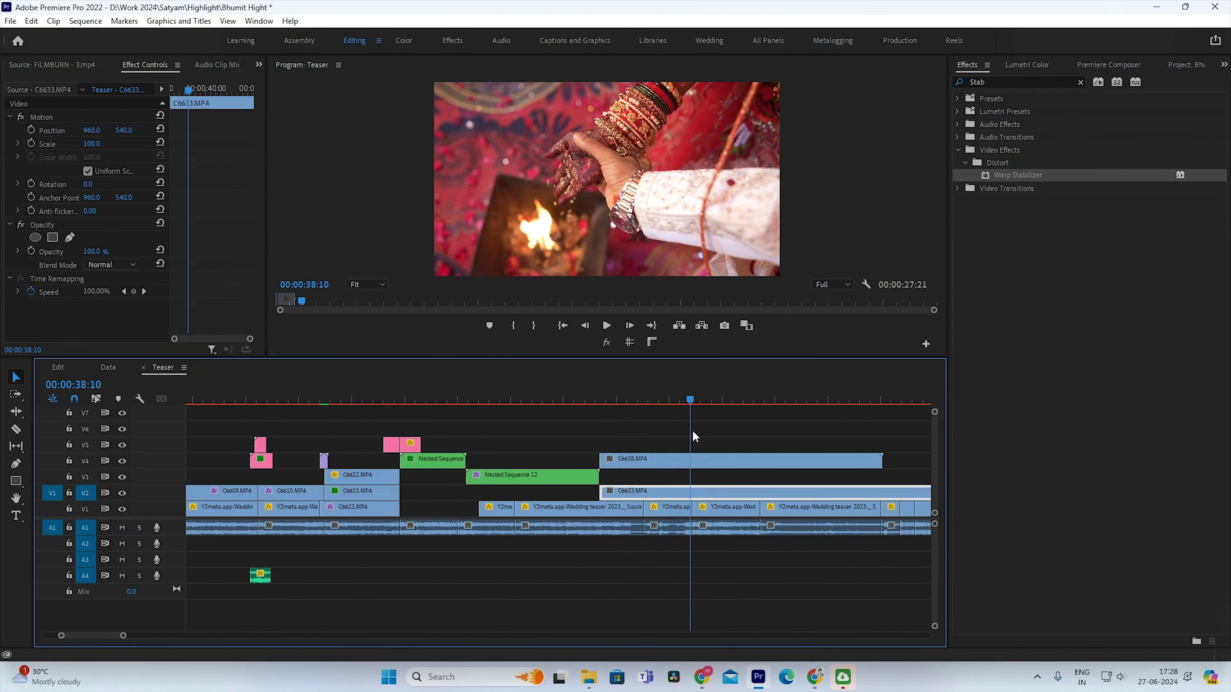
{"action": "left_click", "coordinate": [708, 463]}
Step: Cut C6658.MP4 at the playhead and slide its end piece later on V4
{"action": "key", "text": "ctrl+o"}
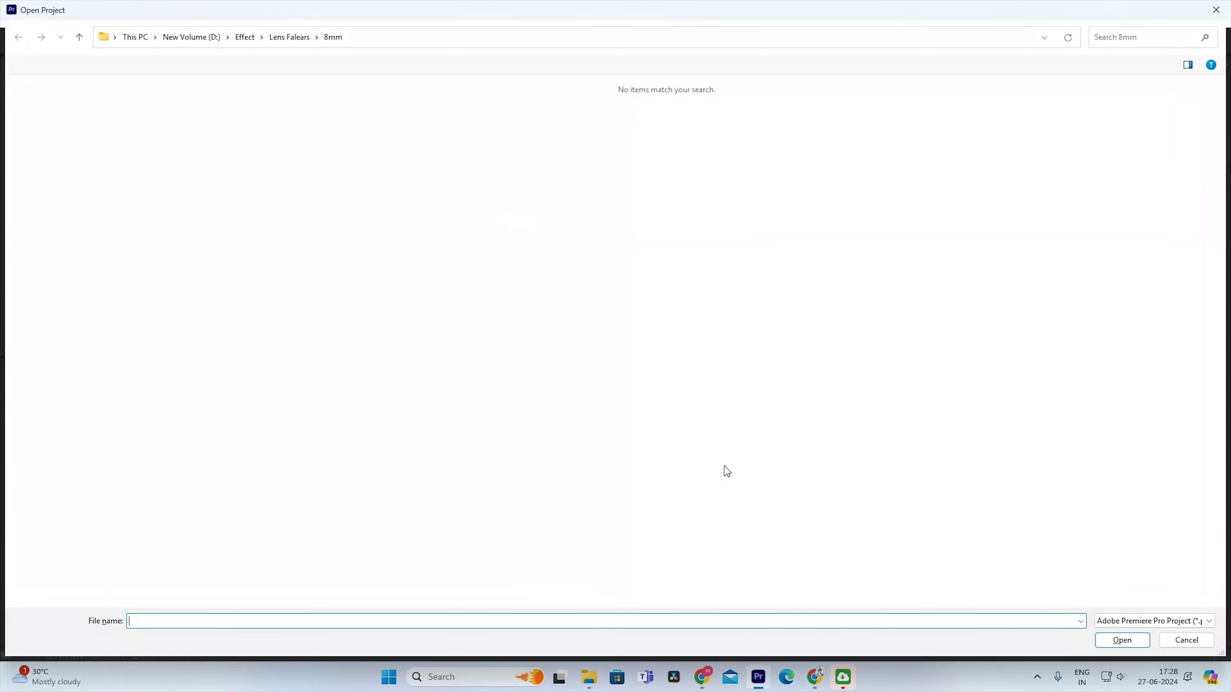
{"action": "left_click", "coordinate": [1185, 640]}
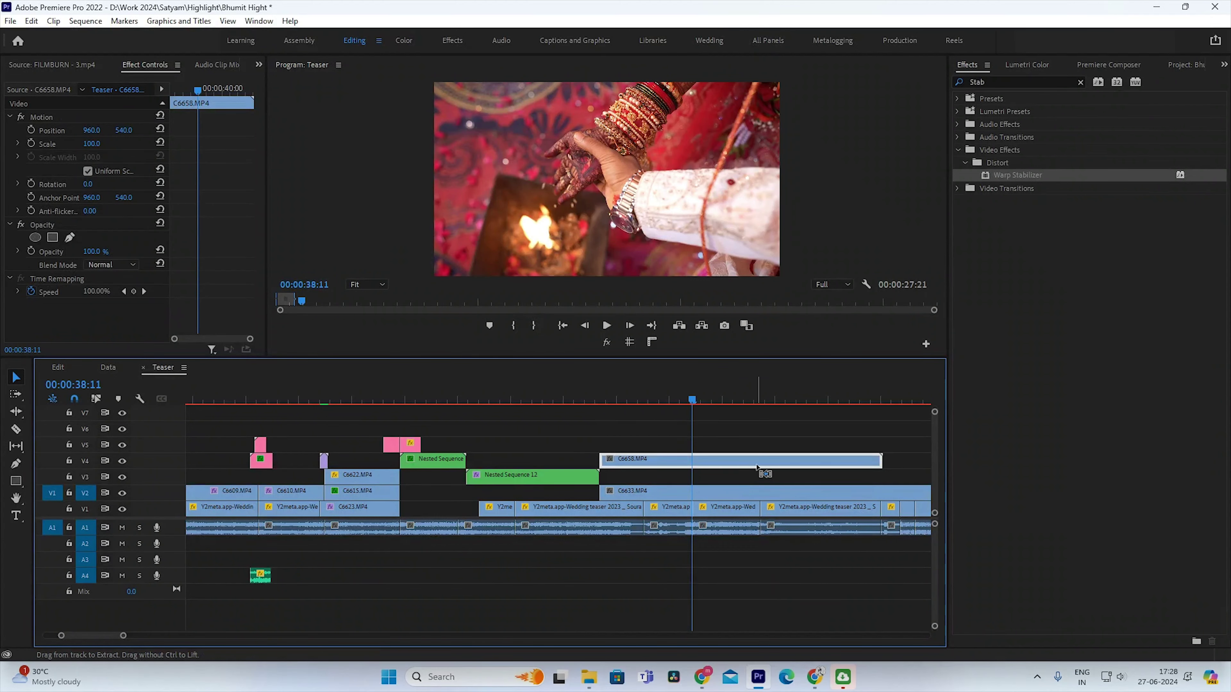
{"action": "key", "text": "ctrl+k"}
{"action": "key", "text": "Delete"}
{"action": "left_click_drag", "start_coordinate": [671, 464], "coordinate": [759, 461]}
Step: Set the second C6658.MP4 piece to Reverse Speed and play it back
{"action": "key", "text": "ctrl+r"}
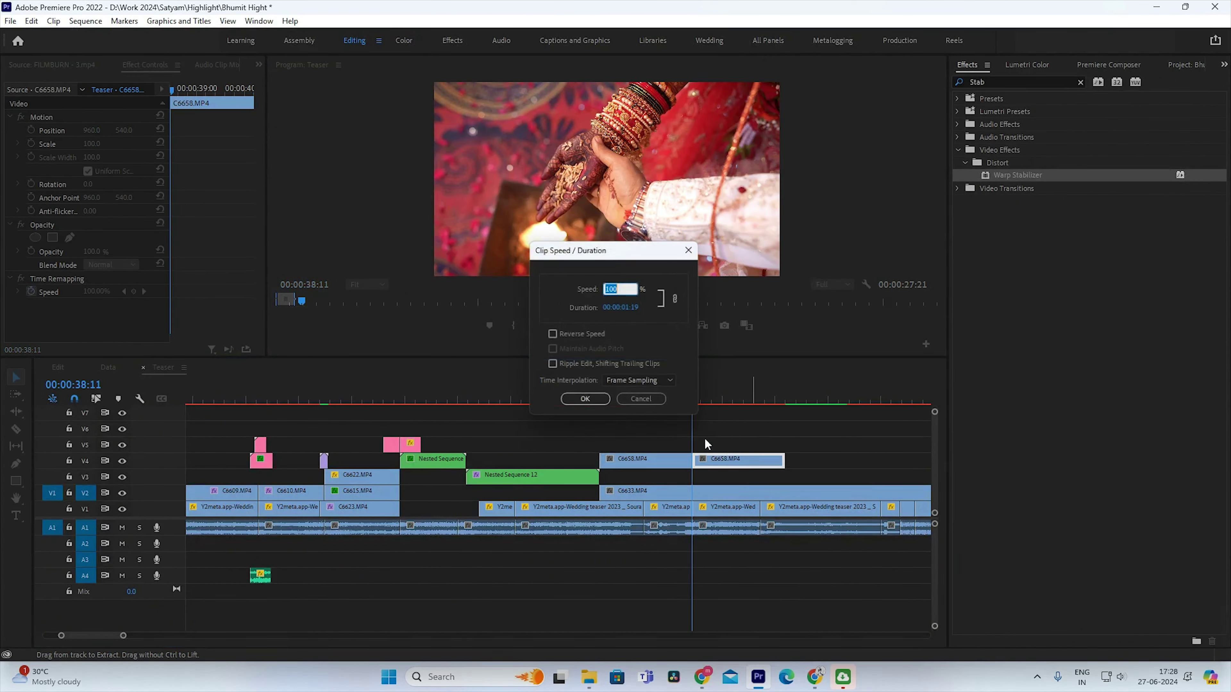
{"action": "left_click", "coordinate": [583, 406]}
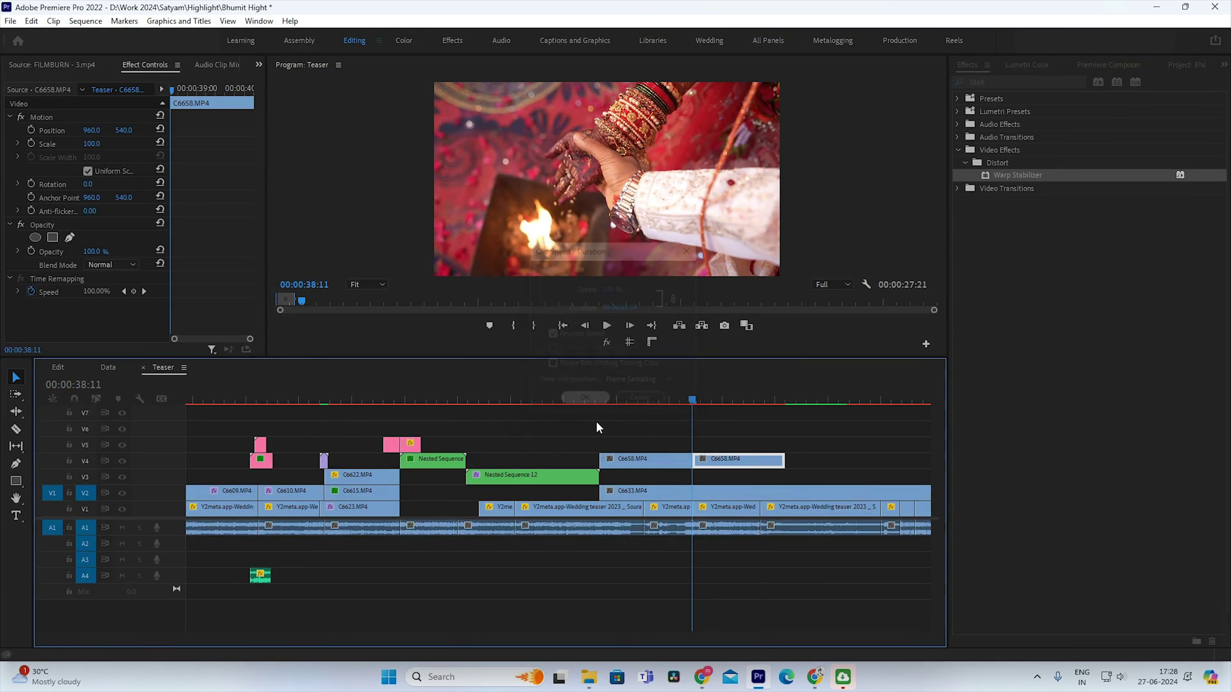
{"action": "left_click", "coordinate": [592, 398]}
{"action": "key", "text": "space"}
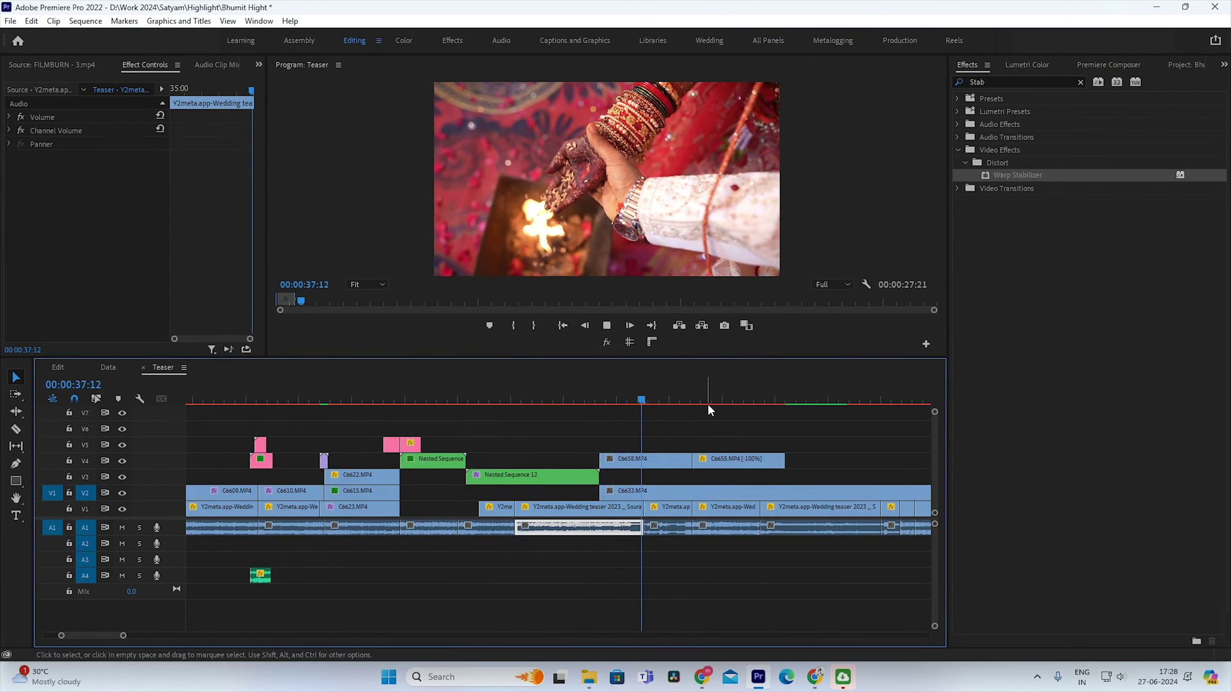
Step: Shorten the reversed C6658.MP4 clip and keyframe its zoom to 120 Scale
{"action": "left_click", "coordinate": [760, 400]}
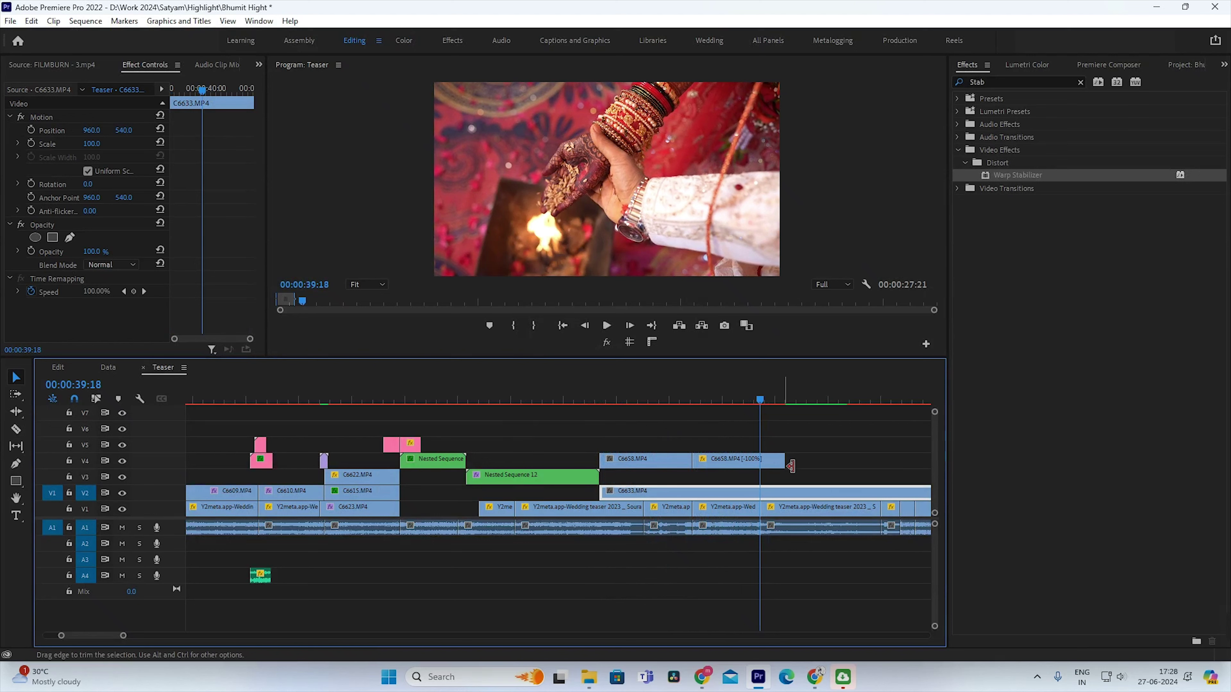
{"action": "left_click_drag", "start_coordinate": [790, 466], "coordinate": [760, 464]}
{"action": "left_click_drag", "start_coordinate": [702, 400], "coordinate": [694, 400]}
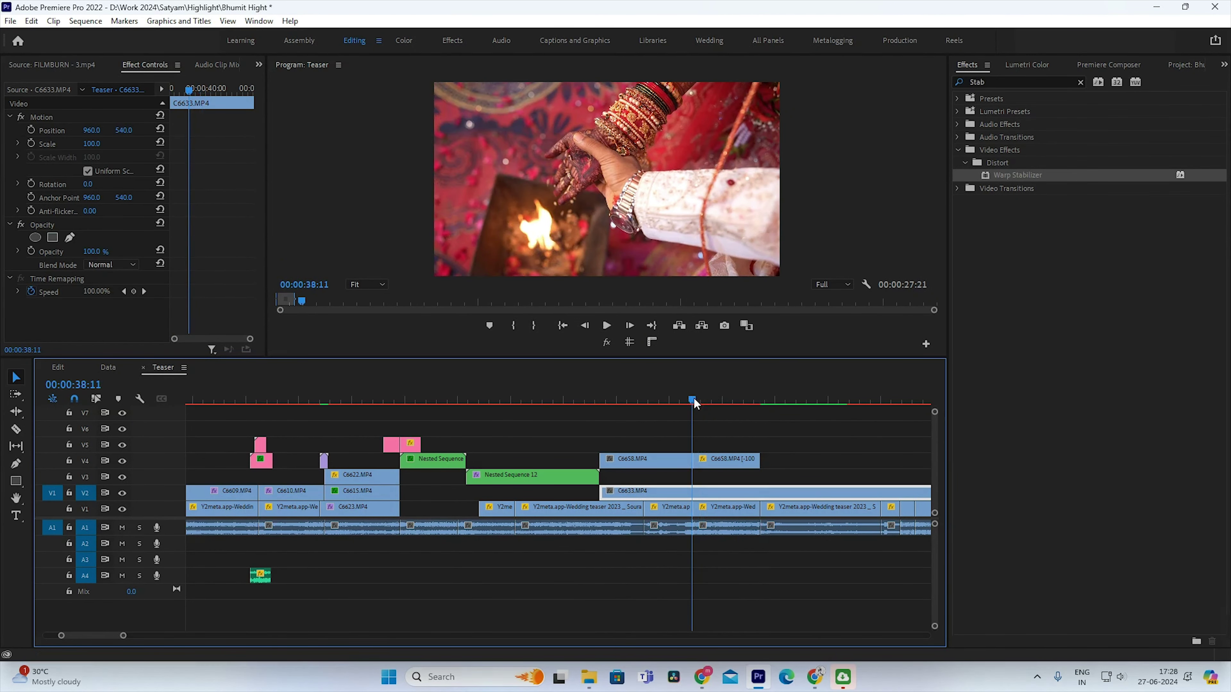
{"action": "left_click", "coordinate": [732, 466]}
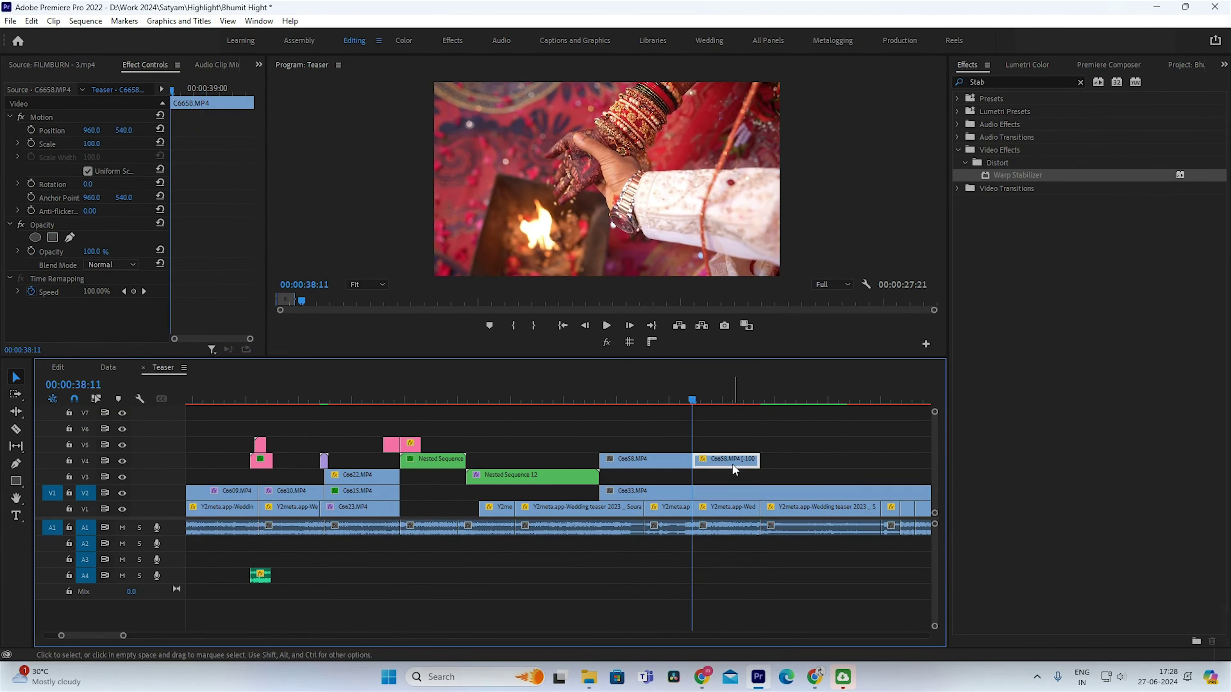
{"action": "left_click", "coordinate": [29, 143]}
{"action": "left_click", "coordinate": [204, 88]}
{"action": "left_click_drag", "start_coordinate": [94, 144], "coordinate": [108, 144]}
{"action": "left_click_drag", "start_coordinate": [204, 143], "coordinate": [585, 156]}
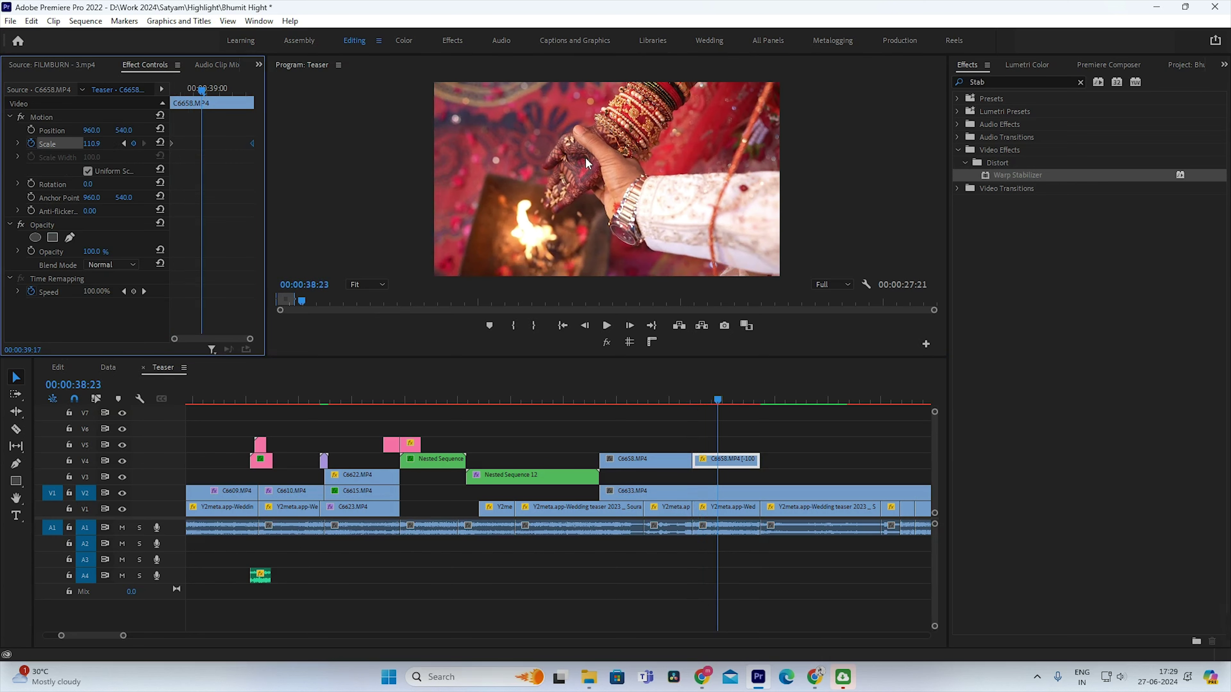
Step: Zoom the first C6658.MP4 clip on V4 to 132 Scale, keyframed at 36:17
{"action": "left_click", "coordinate": [632, 400]}
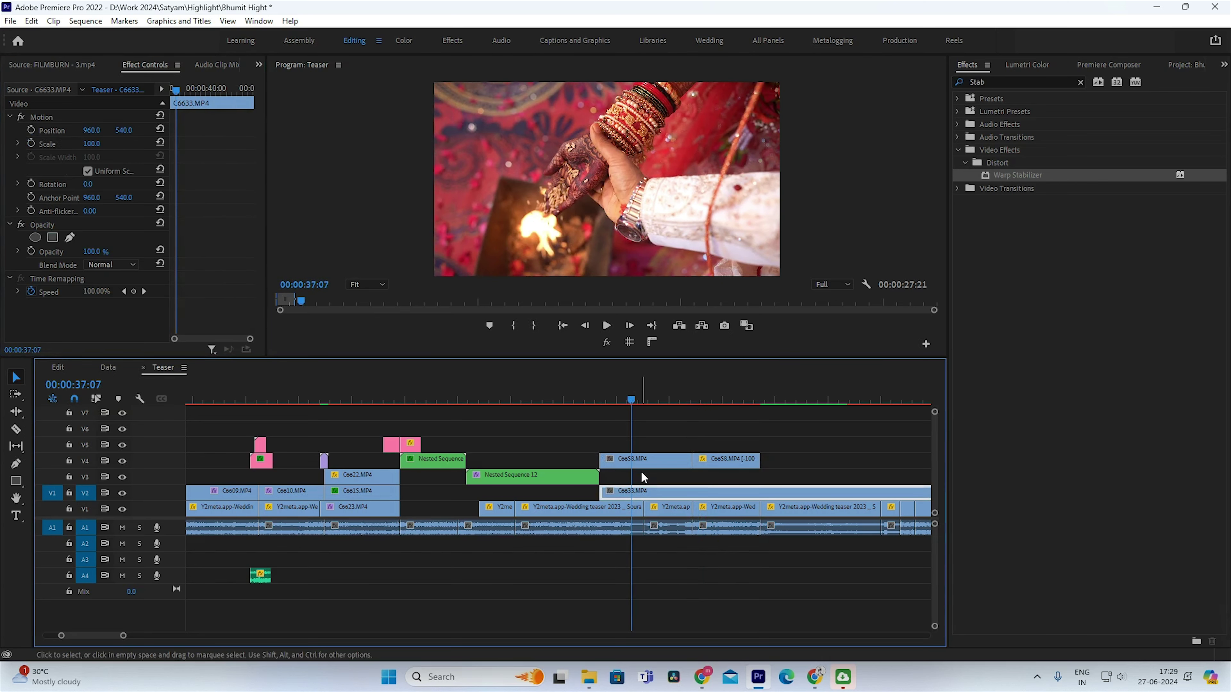
{"action": "left_click", "coordinate": [644, 461]}
{"action": "left_click", "coordinate": [35, 147]}
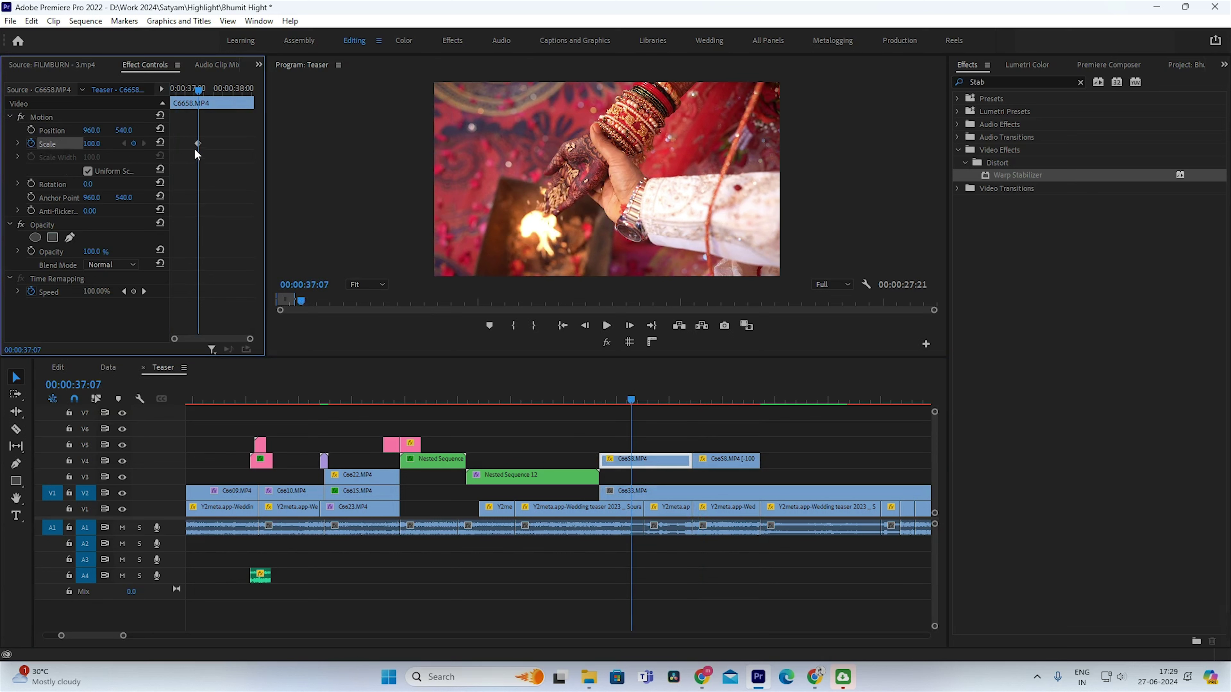
{"action": "left_click_drag", "start_coordinate": [97, 145], "coordinate": [112, 144]}
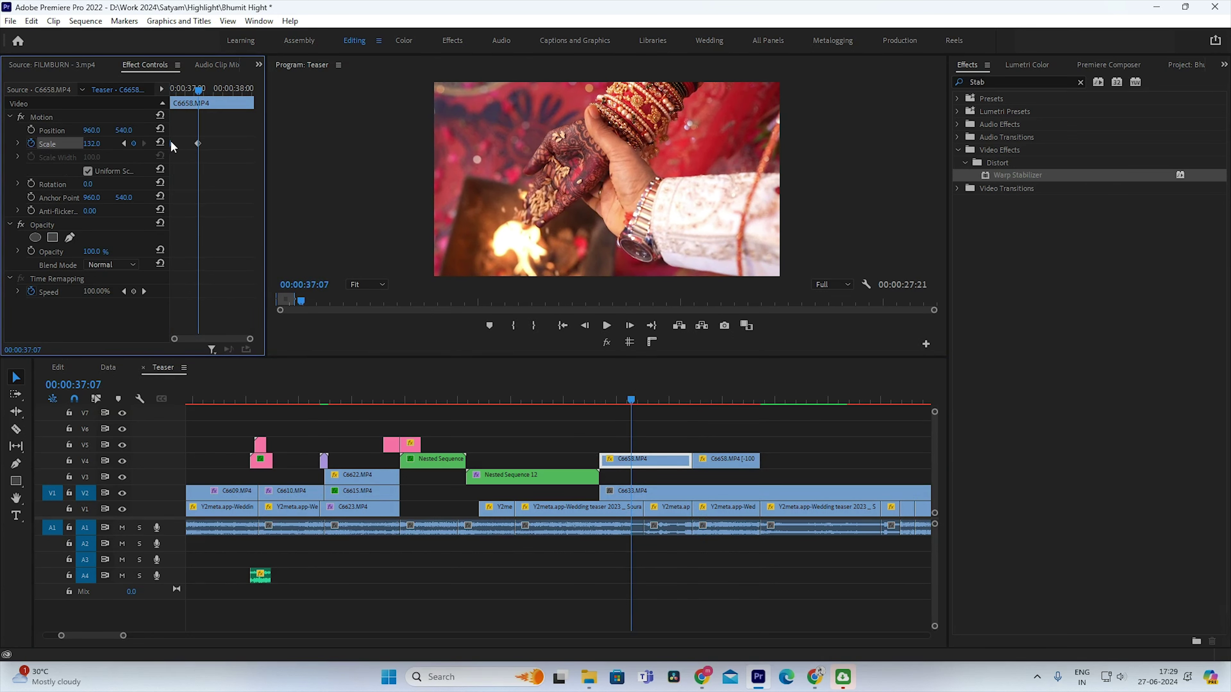
{"action": "left_click_drag", "start_coordinate": [199, 145], "coordinate": [72, 152]}
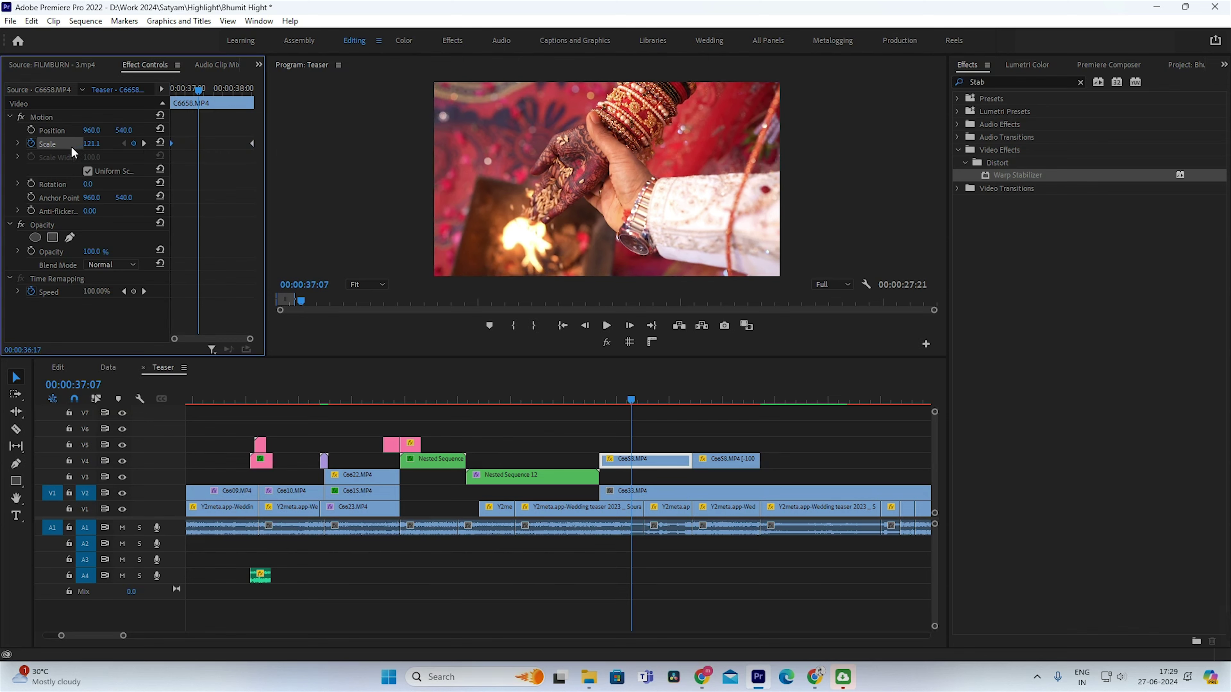
Step: Play back the zoomed C6658 shots to review the scale animation
{"action": "left_click", "coordinate": [583, 381]}
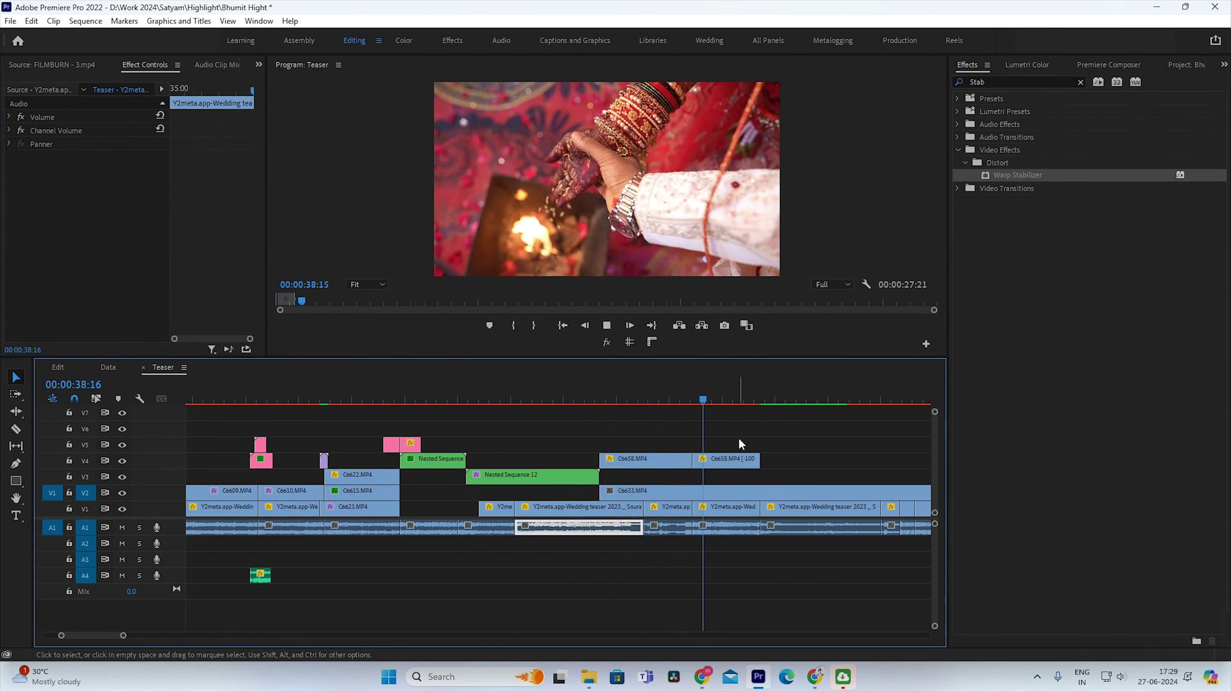
{"action": "key", "text": "space"}
{"action": "left_click", "coordinate": [707, 397]}
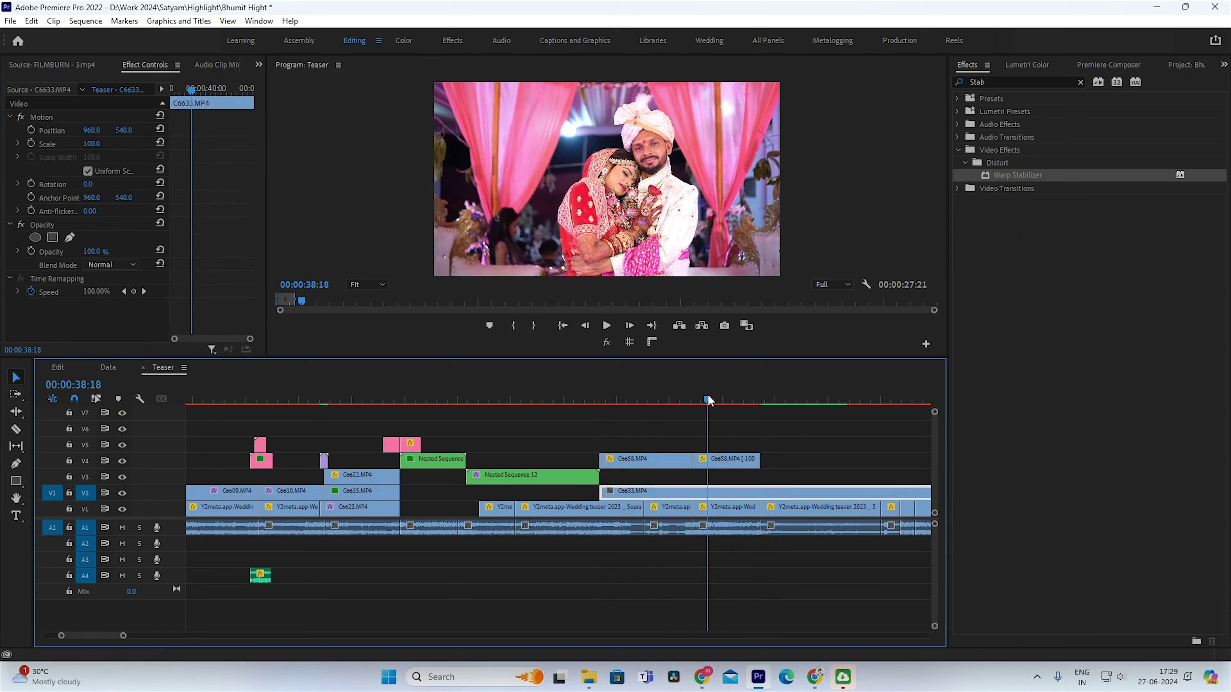
{"action": "key", "text": "space"}
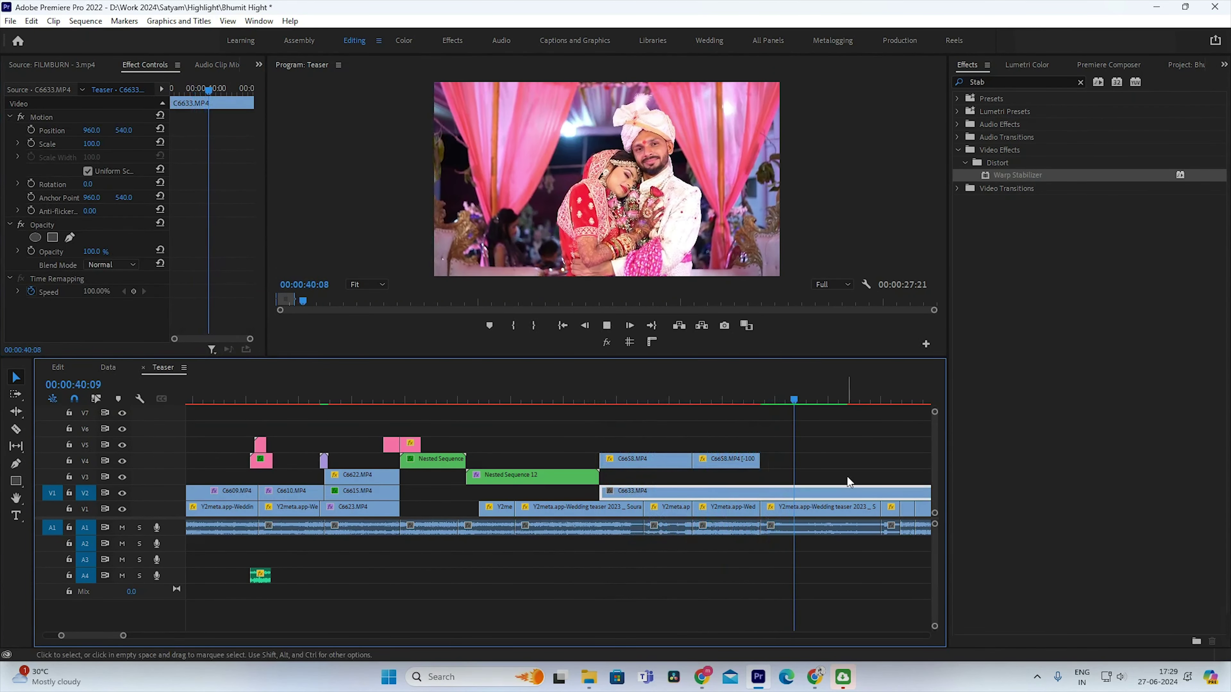
Step: Trim the end of C6633.MP4 on V2 back to 42:00 and play it
{"action": "scroll", "coordinate": [846, 475], "scroll_direction": "down", "scroll_amount": 3}
{"action": "scroll", "coordinate": [785, 485], "scroll_direction": "down", "scroll_amount": 3}
{"action": "left_click_drag", "start_coordinate": [599, 402], "coordinate": [601, 466]}
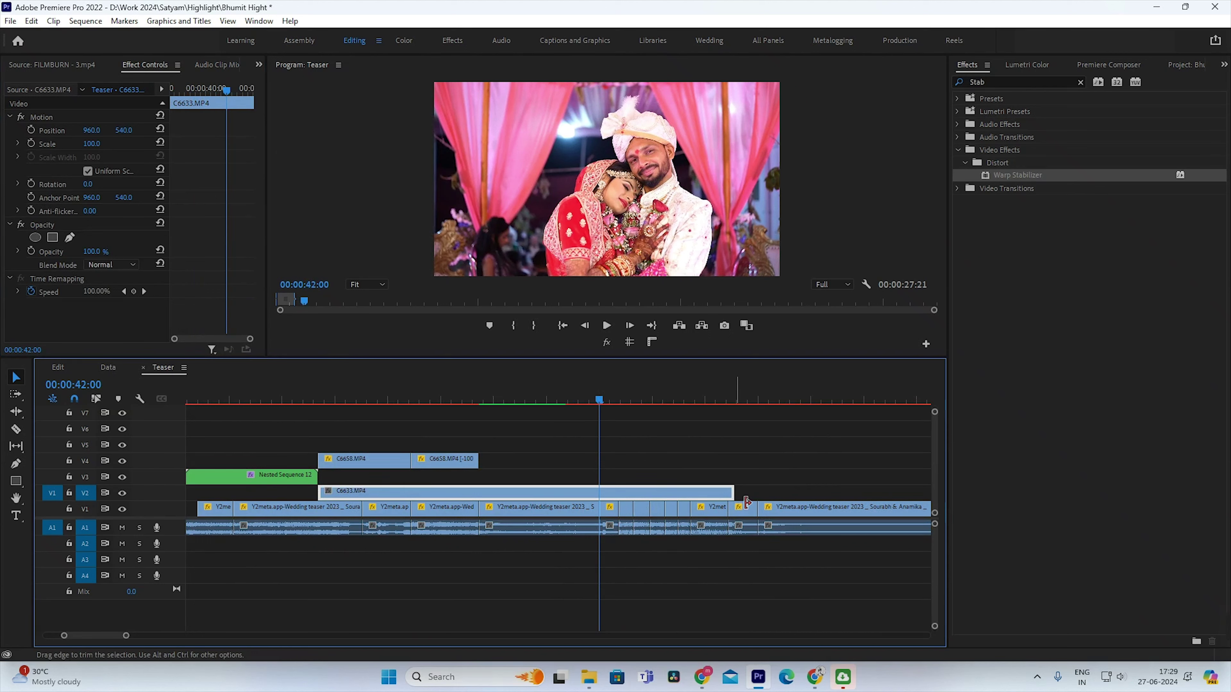
{"action": "left_click_drag", "start_coordinate": [746, 501], "coordinate": [601, 504]}
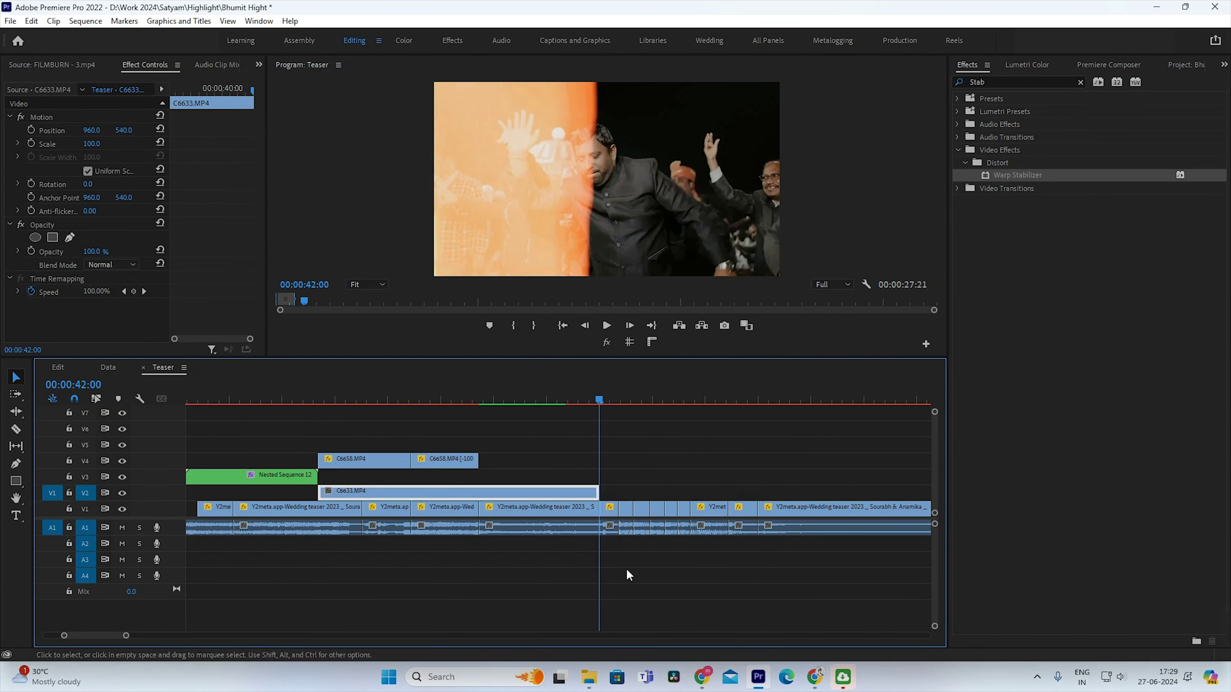
{"action": "left_click", "coordinate": [639, 575]}
{"action": "key", "text": "space"}
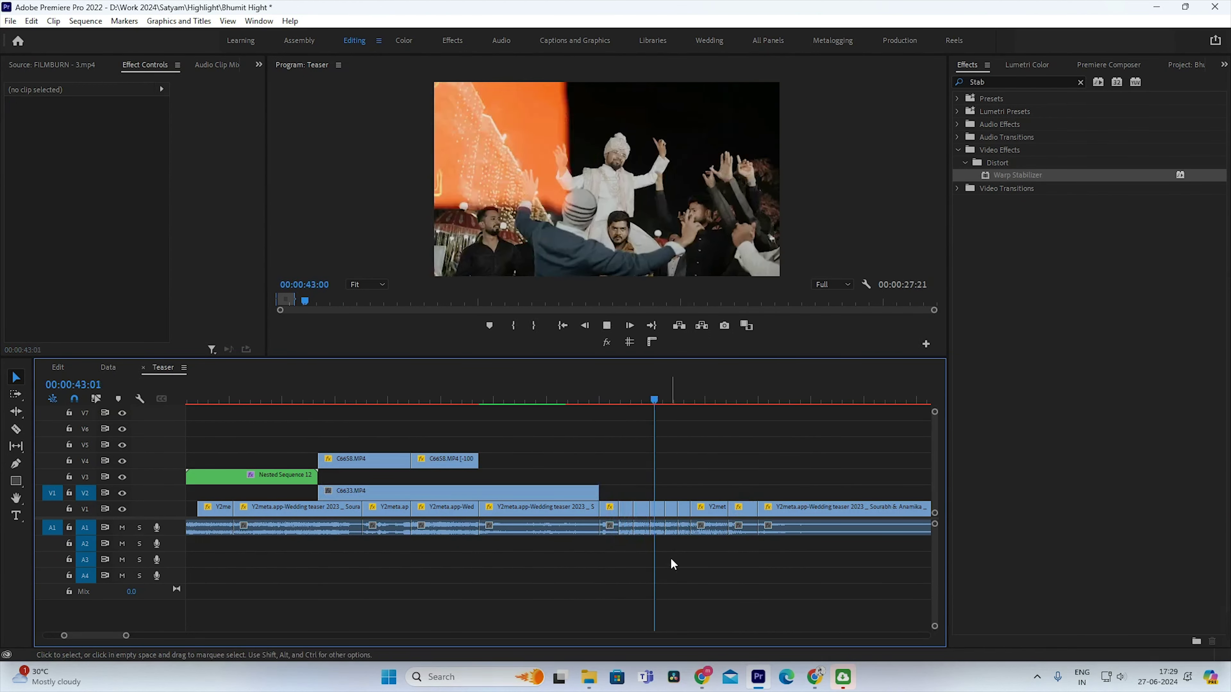
Step: Move the grouped V3 clips two seconds earlier and return to 34:06
{"action": "key", "text": "space"}
{"action": "left_click", "coordinate": [630, 396]}
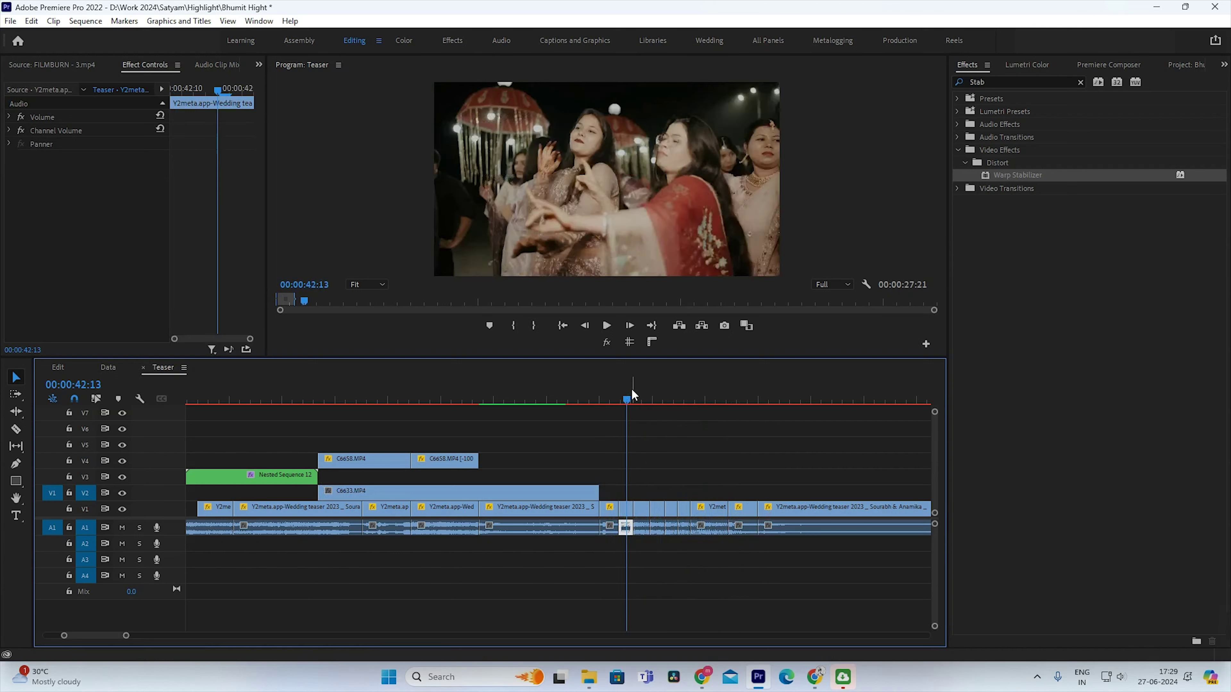
{"action": "key", "text": "minus"}
{"action": "key", "text": "minus"}
{"action": "key", "text": "minus"}
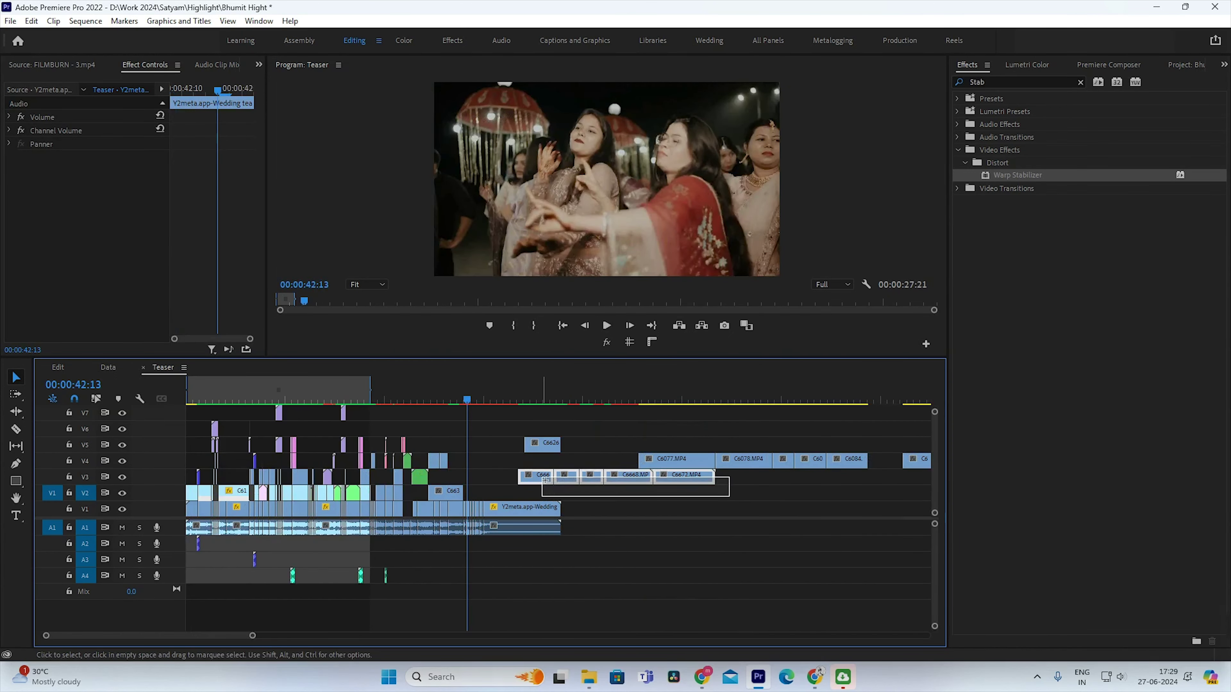
{"action": "left_click_drag", "start_coordinate": [545, 480], "coordinate": [491, 477]}
{"action": "key", "text": "equal"}
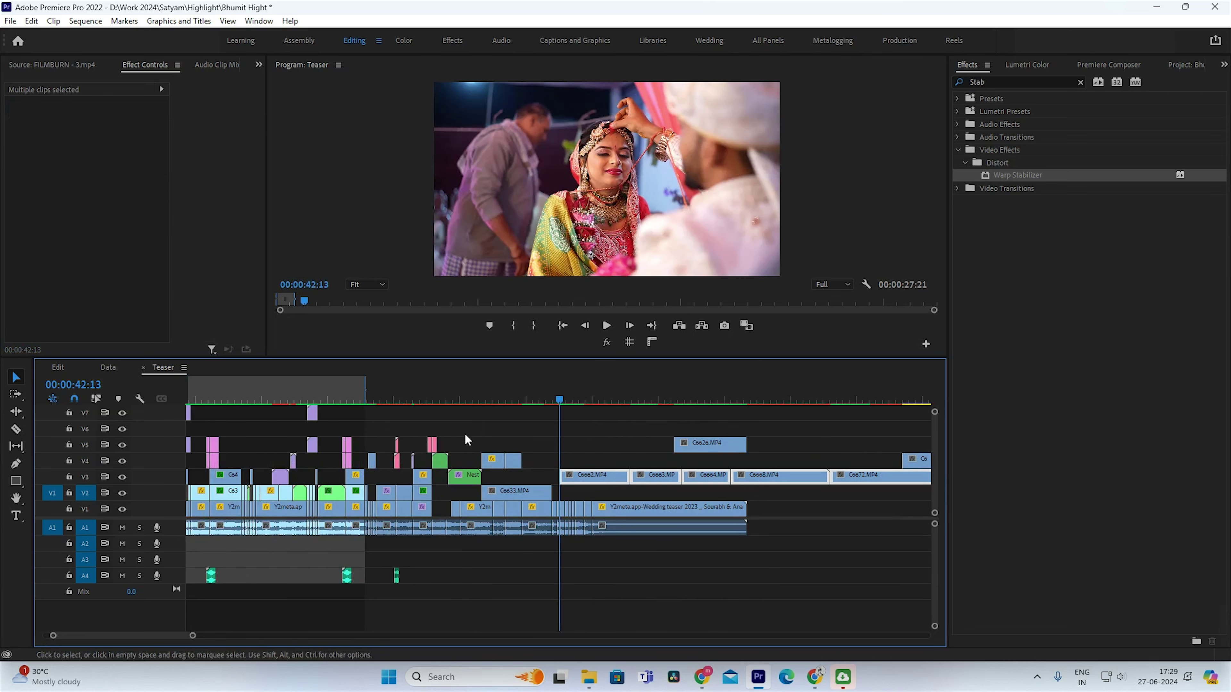
{"action": "left_click", "coordinate": [435, 379]}
{"action": "key", "text": "equal"}
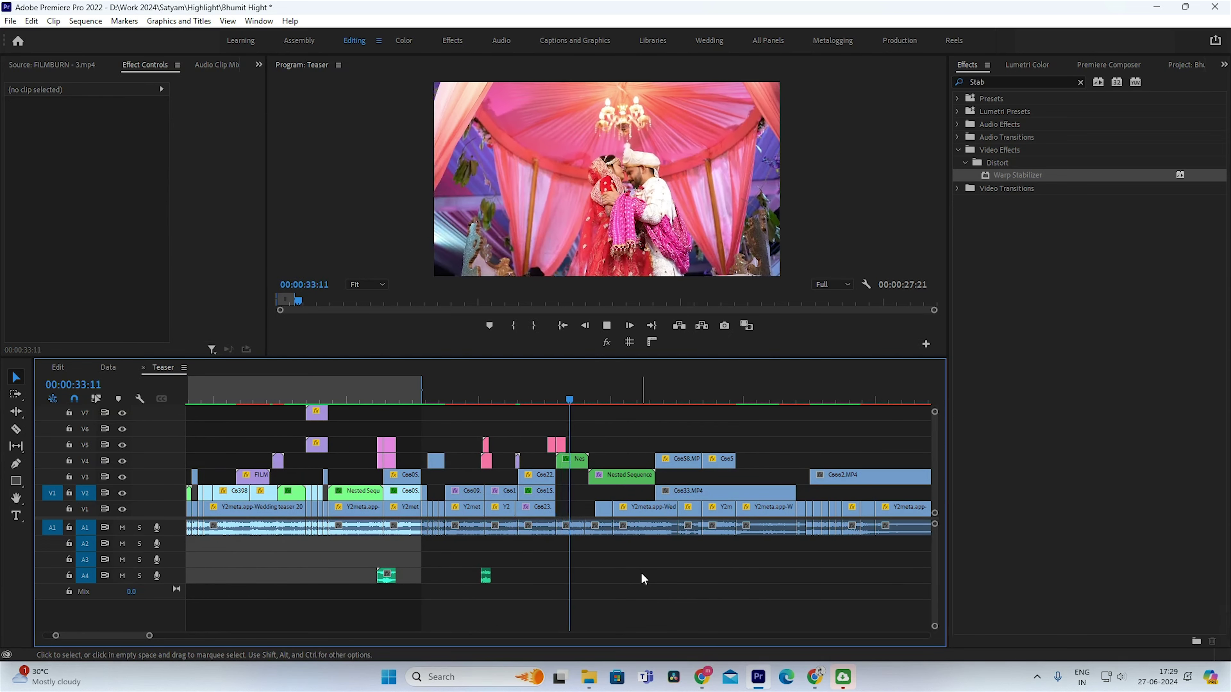
{"action": "left_click", "coordinate": [591, 393]}
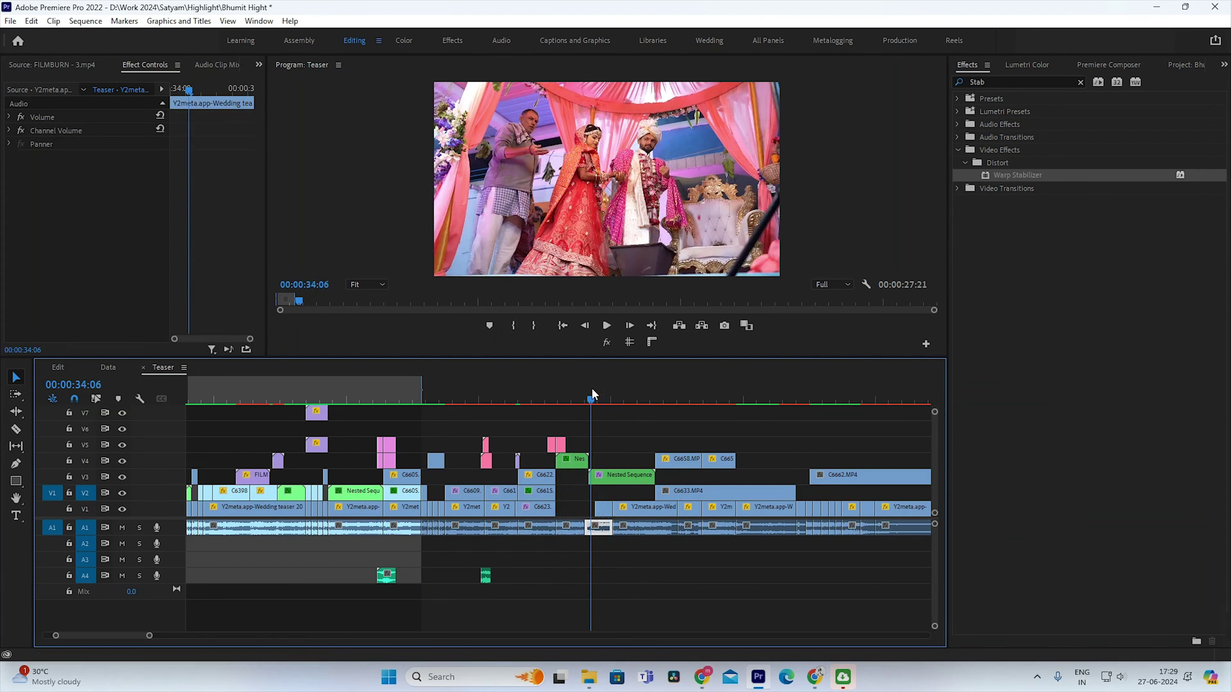
Step: Add the Digital Glitch transition from Premiere Composer at 34:06 and preview it
{"action": "left_click", "coordinate": [1134, 64]}
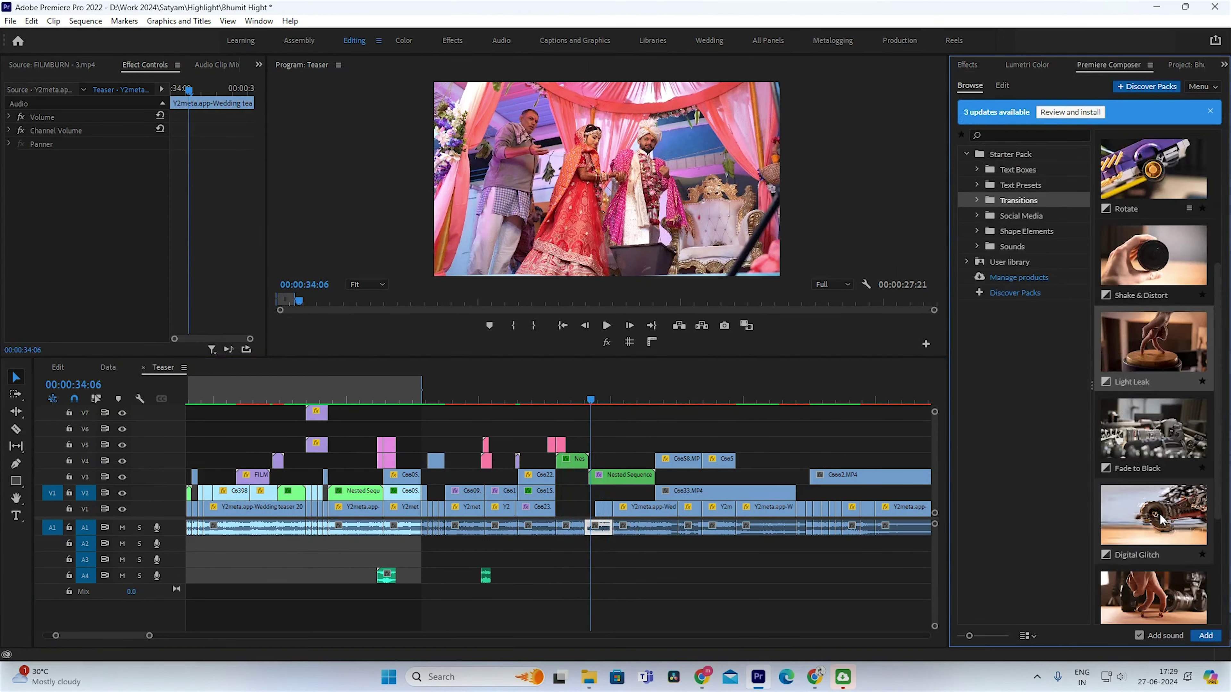
{"action": "mouse_move", "coordinate": [1160, 520]}
{"action": "left_mouse_down"}
{"action": "mouse_move", "coordinate": [599, 434]}
{"action": "mouse_move", "coordinate": [590, 446]}
{"action": "left_mouse_up"}
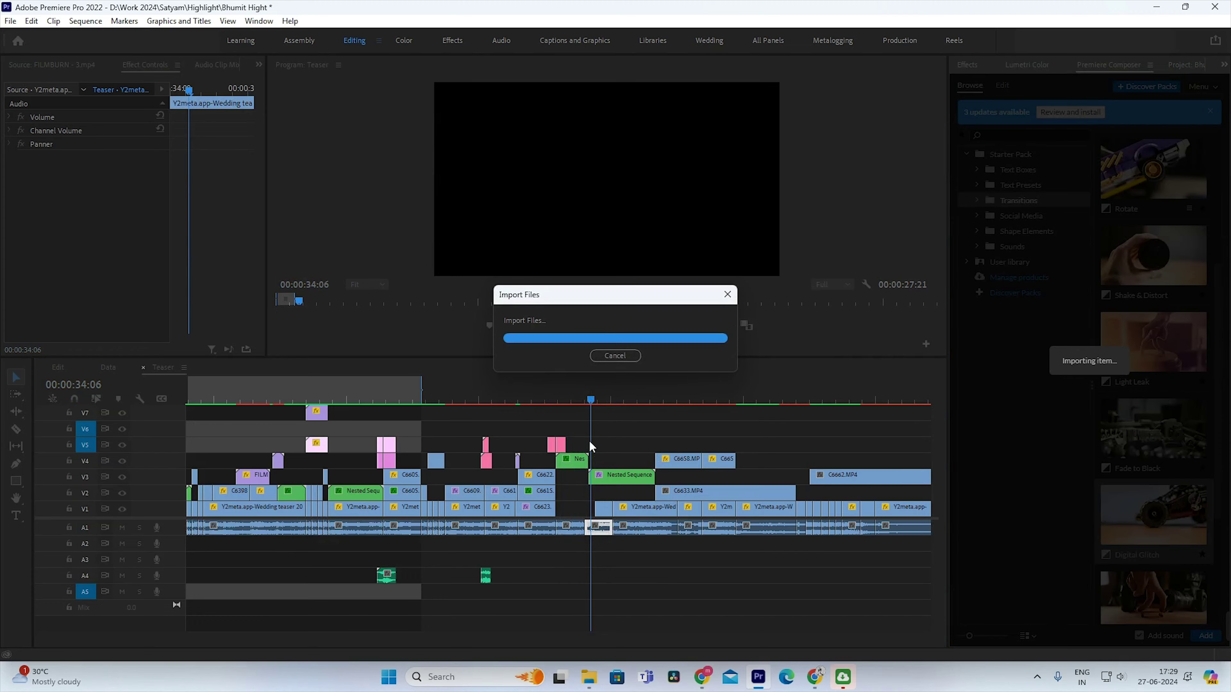
{"action": "key", "text": "space"}
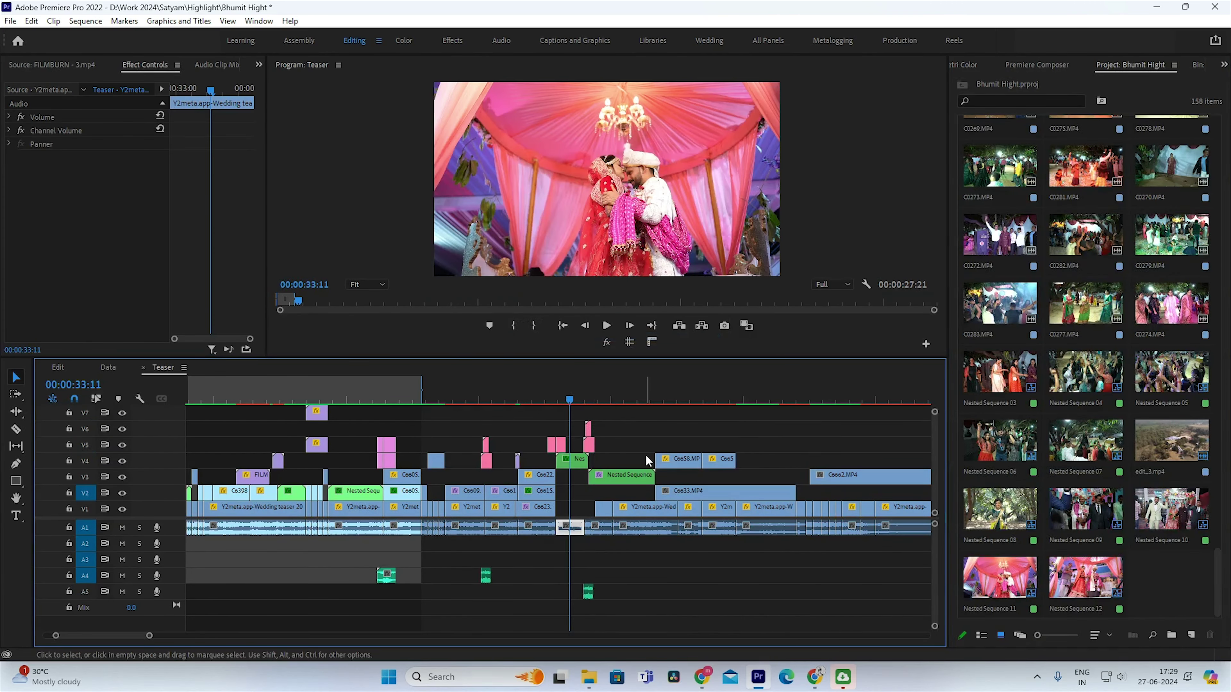
{"action": "key", "text": "="}
{"action": "key", "text": "="}
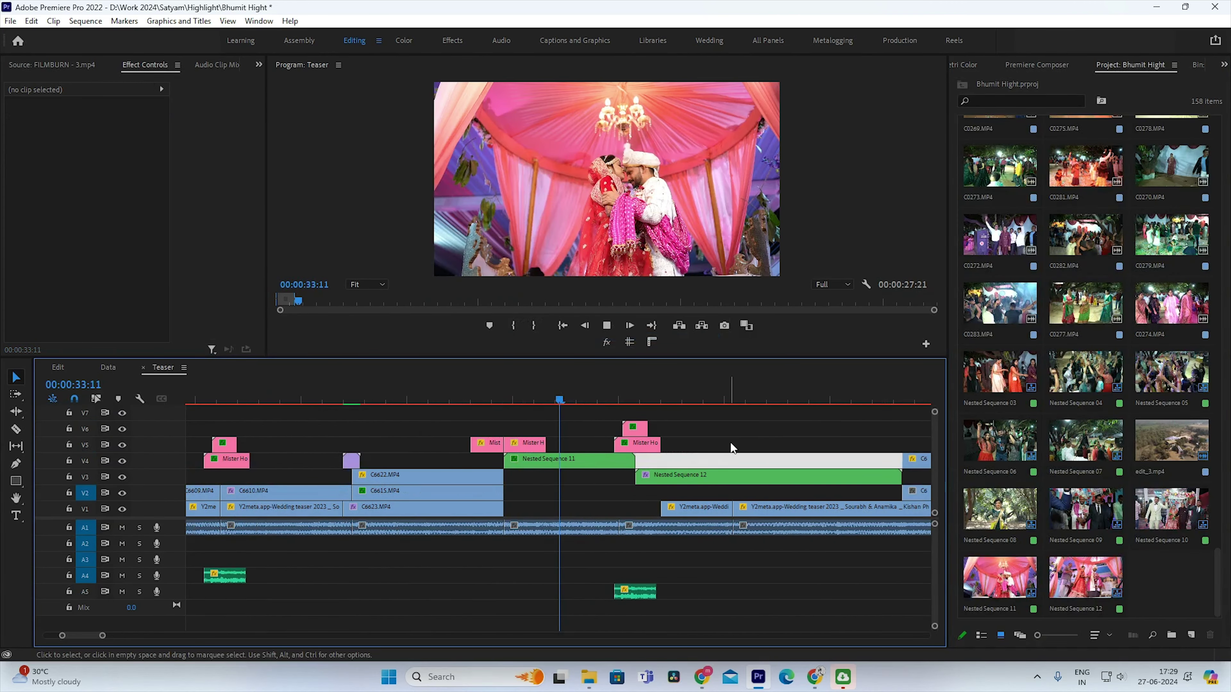
{"action": "left_click", "coordinate": [563, 527]}
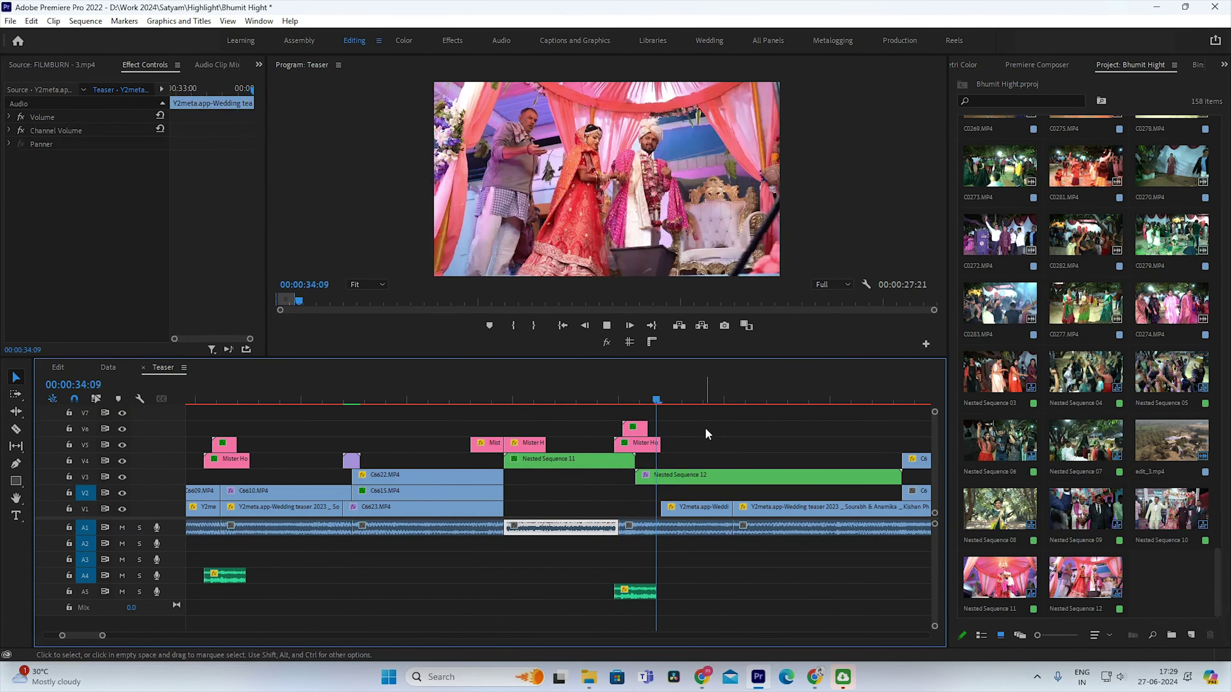
{"action": "key", "text": "-"}
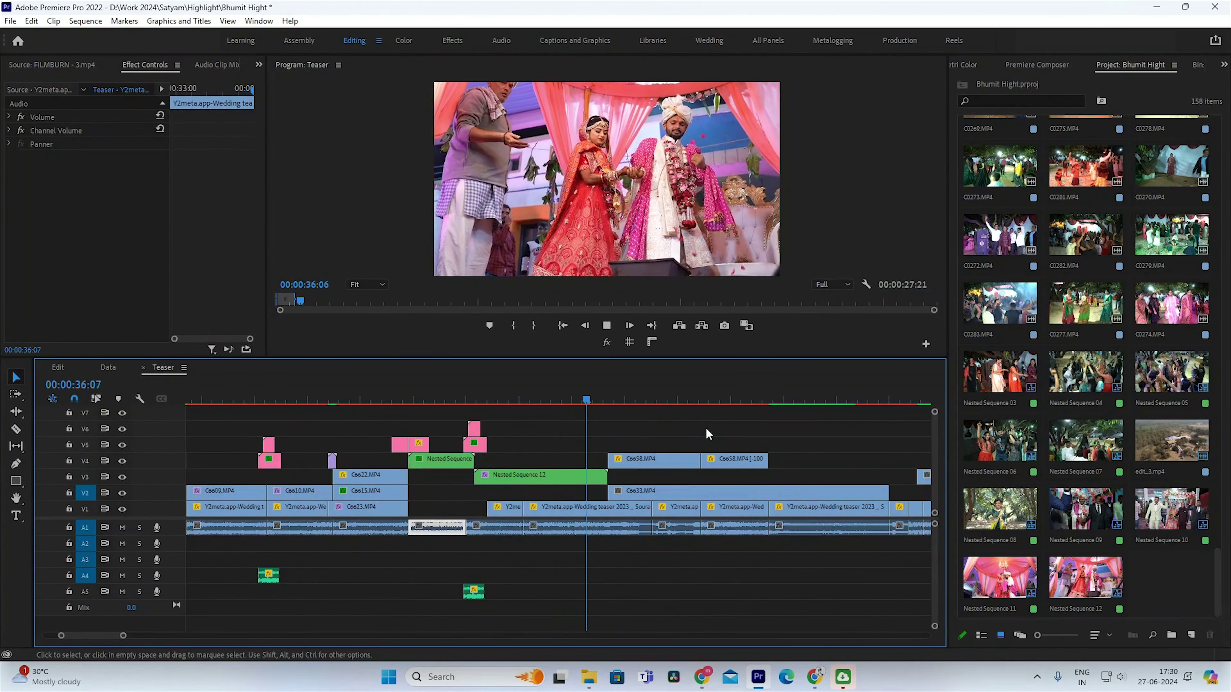
{"action": "key", "text": "space"}
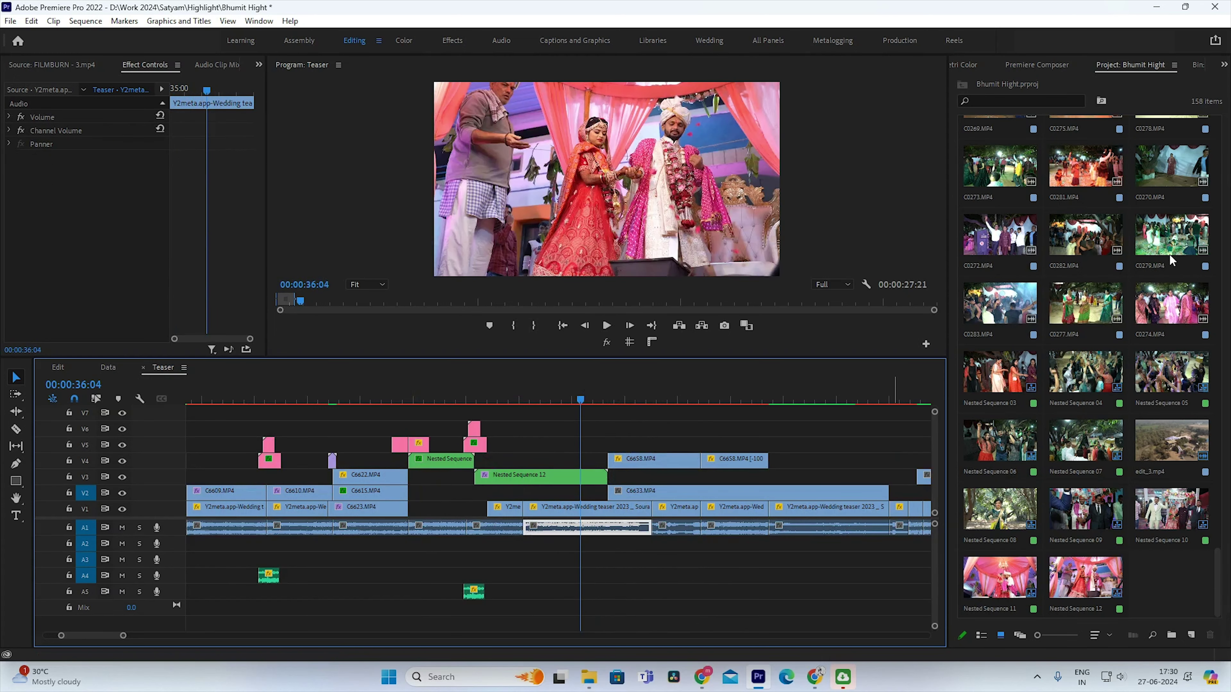
Step: Add the Light Leak transition on V5 at 36:04 and play it back in Teaser
{"action": "left_click", "coordinate": [1066, 64]}
{"action": "left_click_drag", "start_coordinate": [1146, 350], "coordinate": [615, 445]}
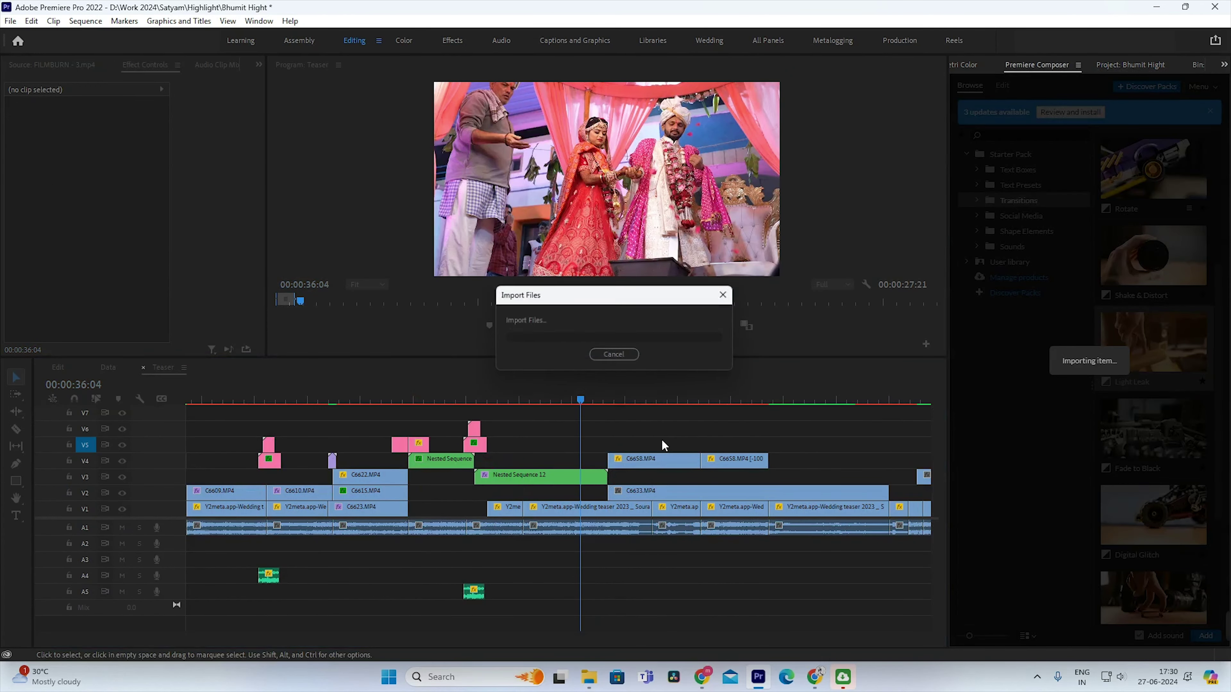
{"action": "key", "text": "ctrl+z"}
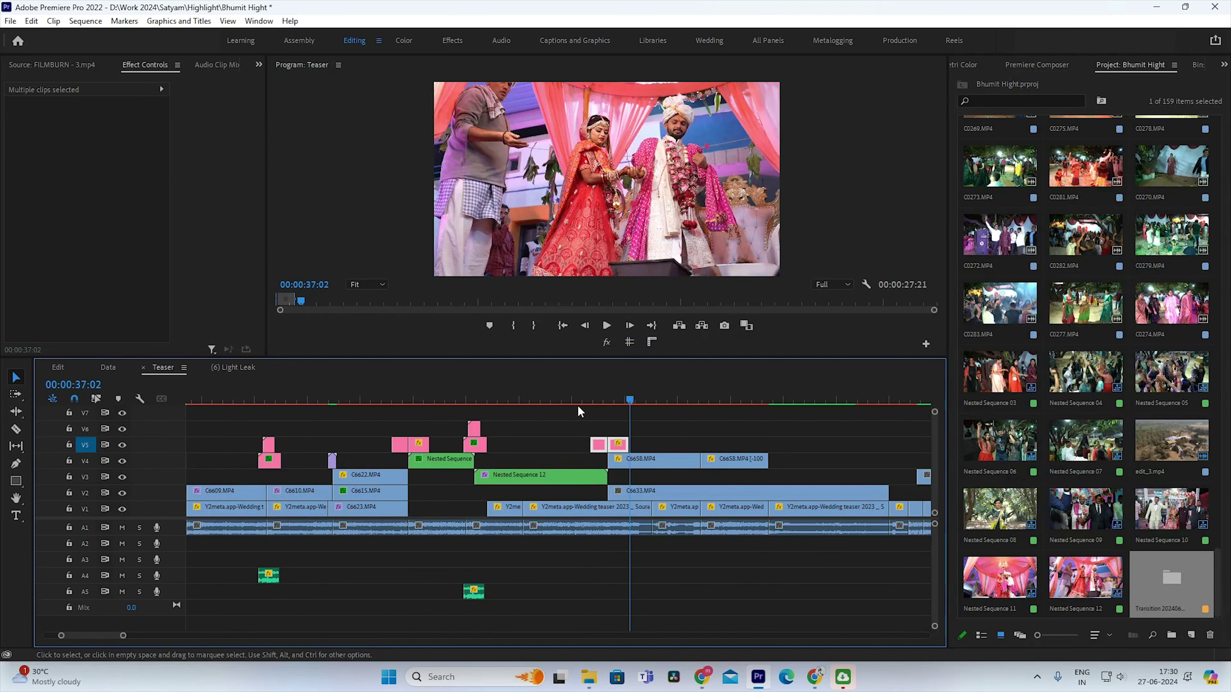
{"action": "left_click", "coordinate": [580, 399]}
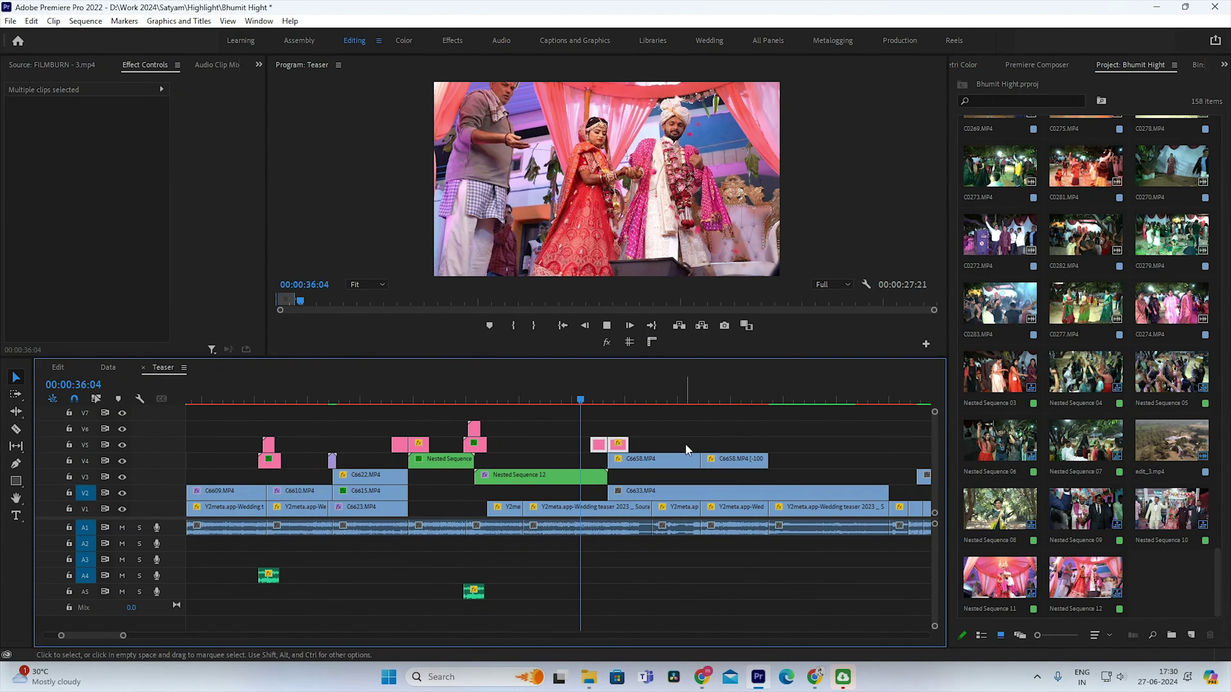
{"action": "key", "text": "space"}
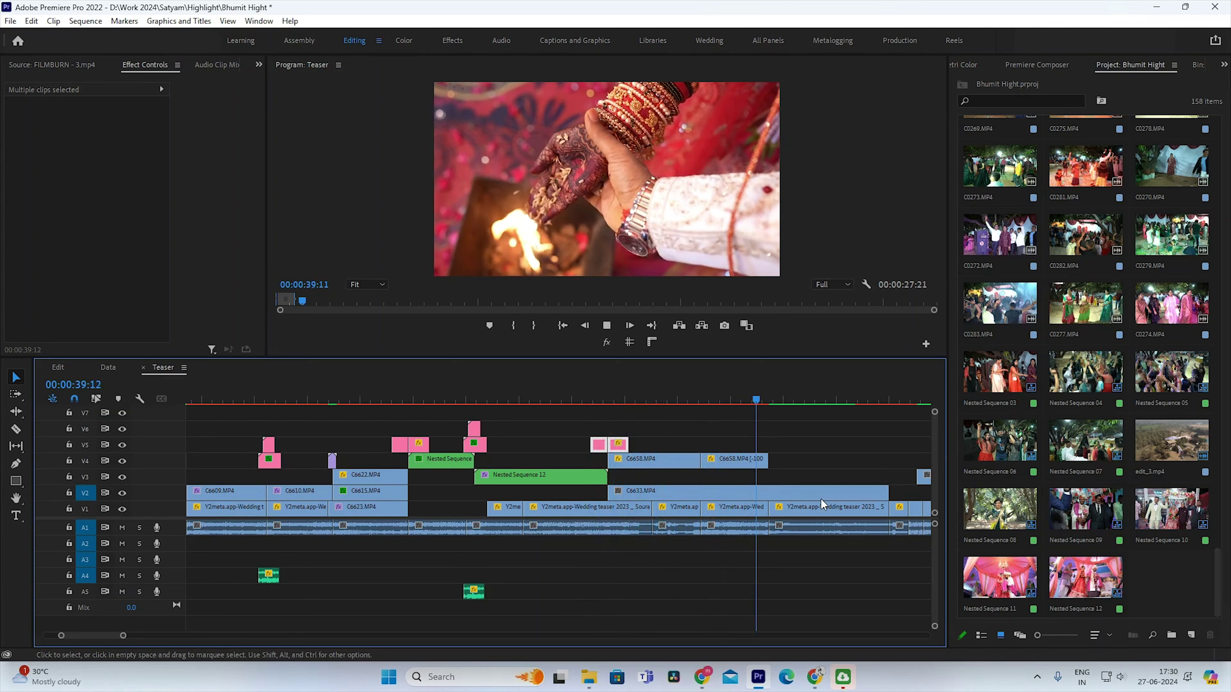
Step: Try shifting C6662.MP4 earlier on V3 and review playback from 40:20 to 42:08
{"action": "left_click", "coordinate": [760, 492]}
{"action": "key", "text": "minus"}
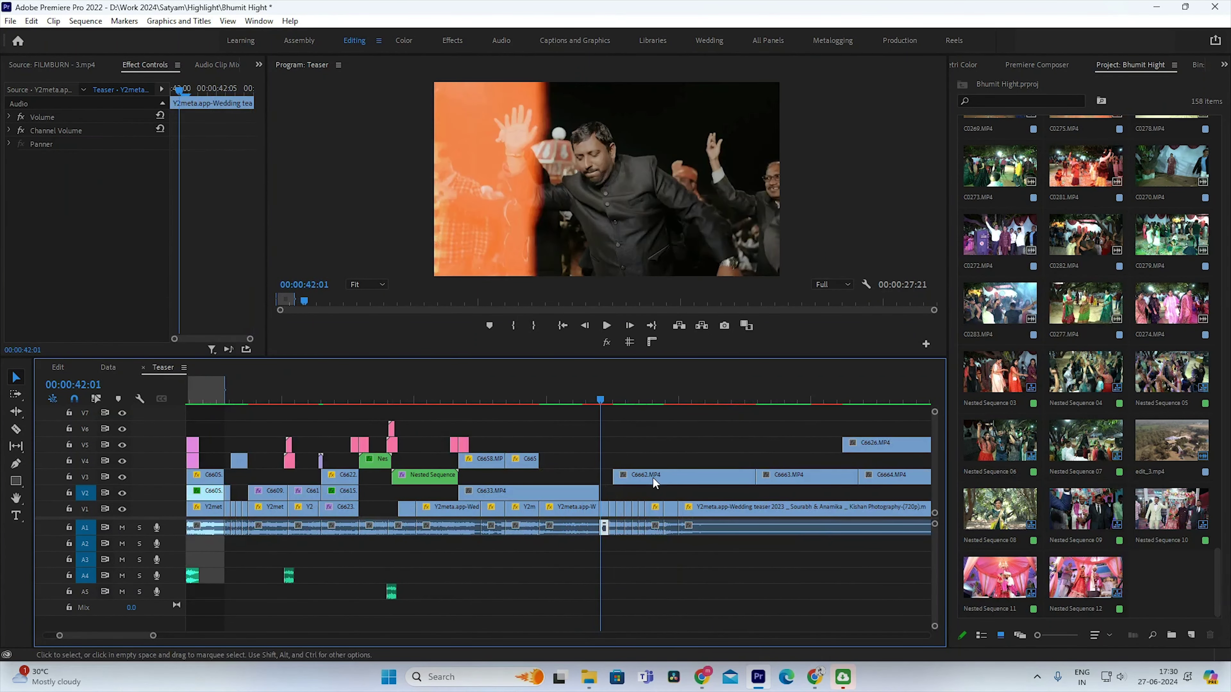
{"action": "left_click_drag", "start_coordinate": [653, 477], "coordinate": [632, 483]}
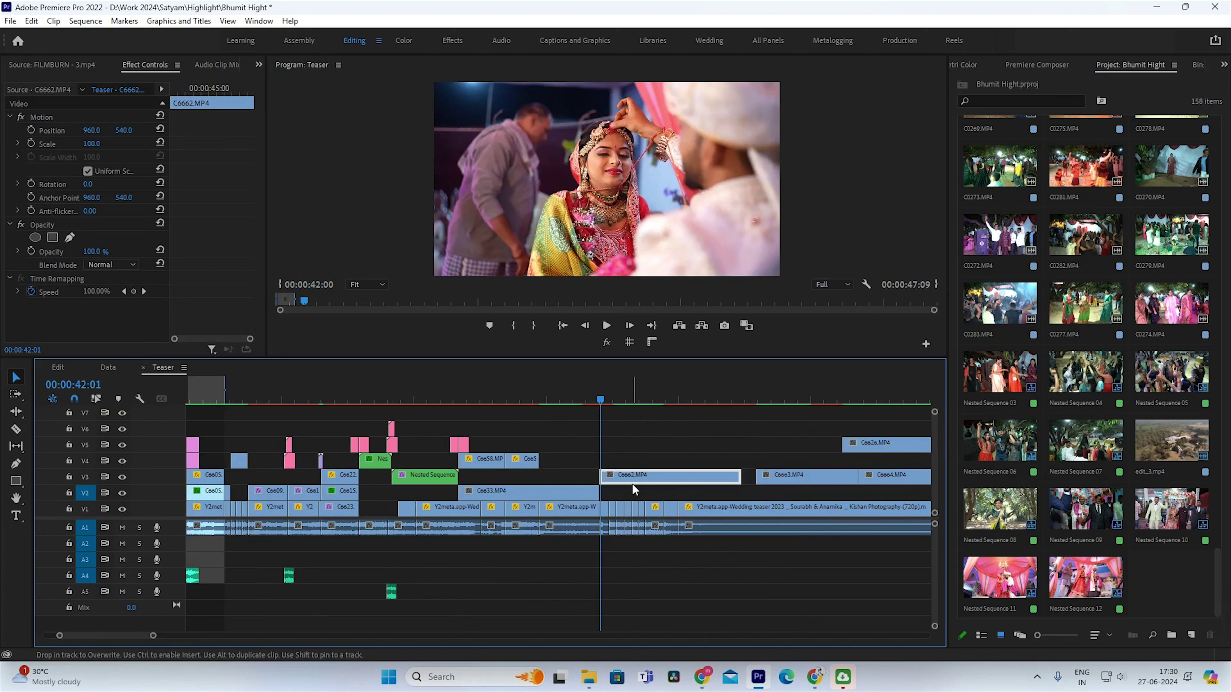
{"action": "left_click", "coordinate": [567, 387]}
{"action": "key", "text": "space"}
{"action": "key", "text": "equal"}
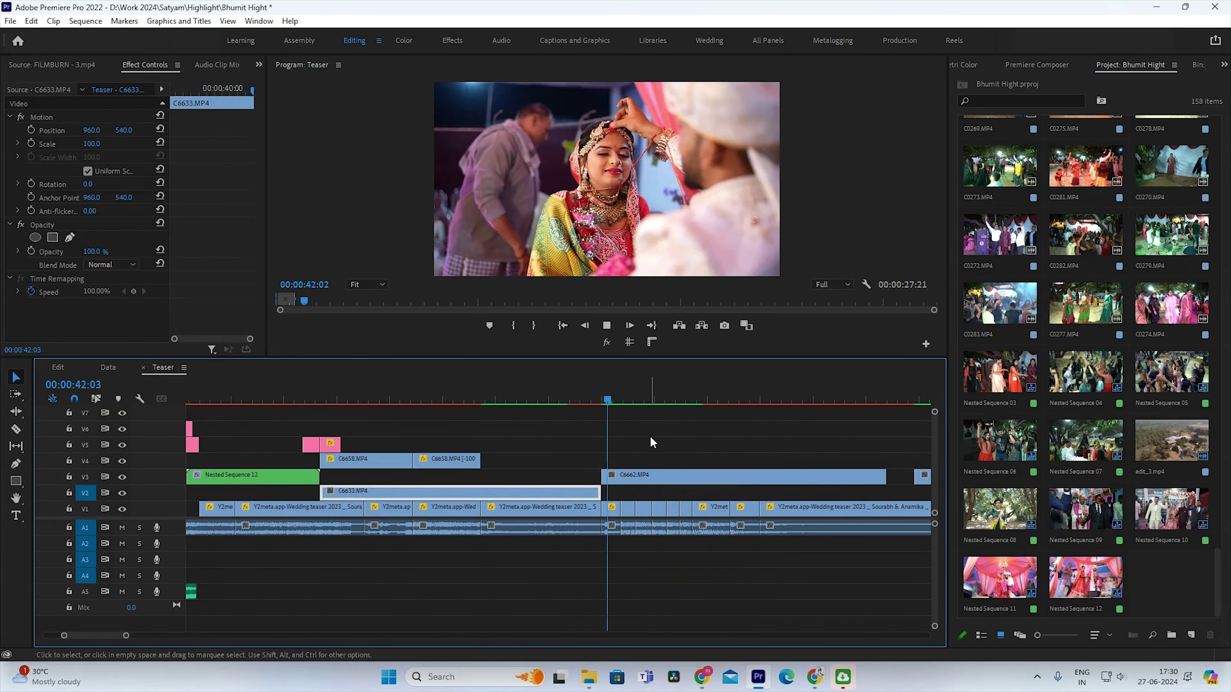
{"action": "left_click", "coordinate": [619, 400]}
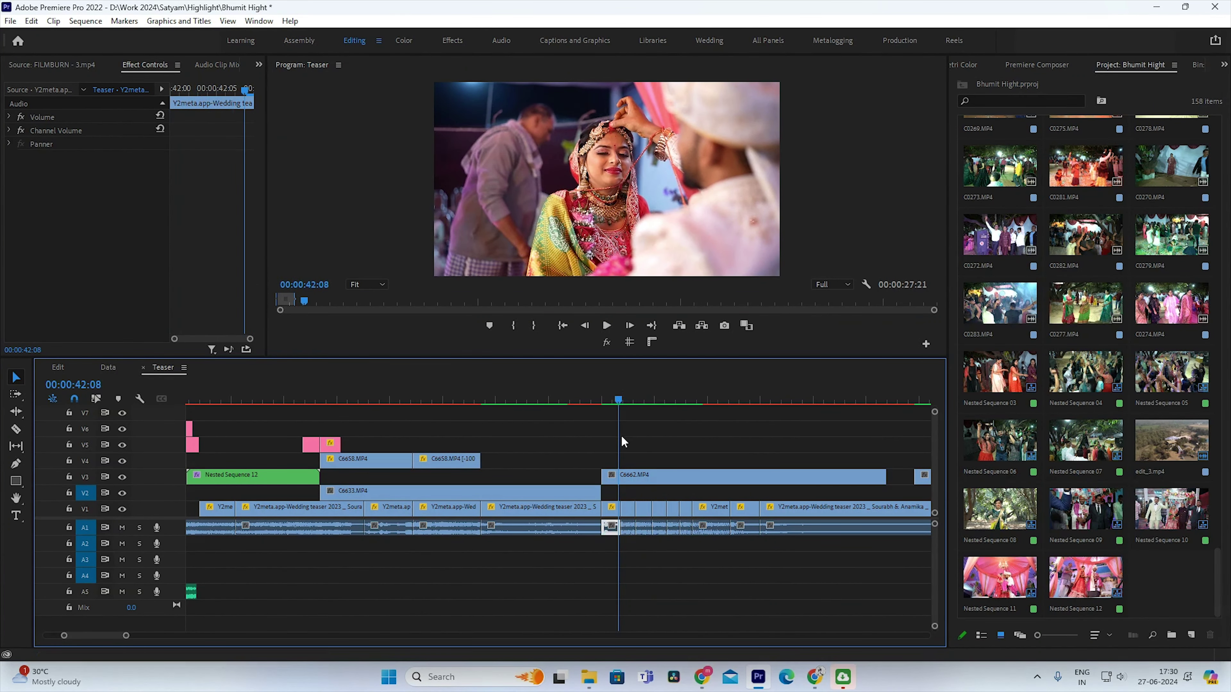
Step: Cut C6662 and step C6663 onto V4 and C6664 onto V5 around 42 seconds
{"action": "left_click", "coordinate": [653, 479]}
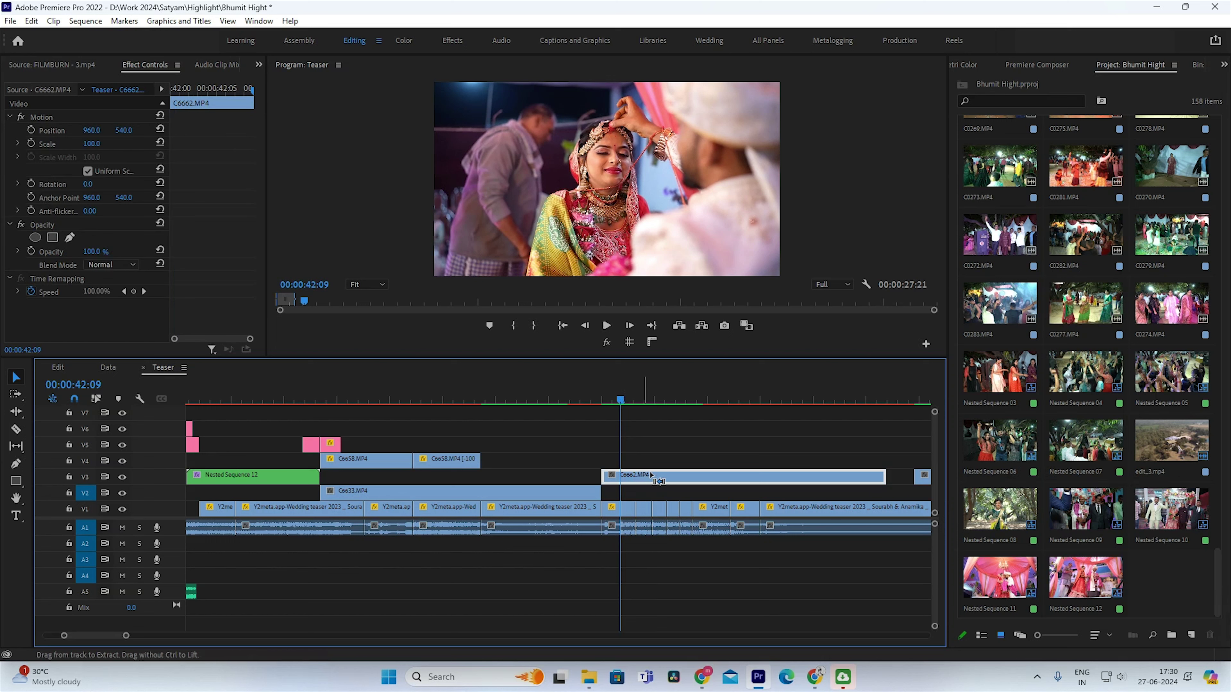
{"action": "key", "text": "ctrl+k"}
{"action": "key", "text": "minus"}
{"action": "left_click_drag", "start_coordinate": [653, 479], "coordinate": [867, 414]}
{"action": "left_click_drag", "start_coordinate": [776, 478], "coordinate": [631, 464]}
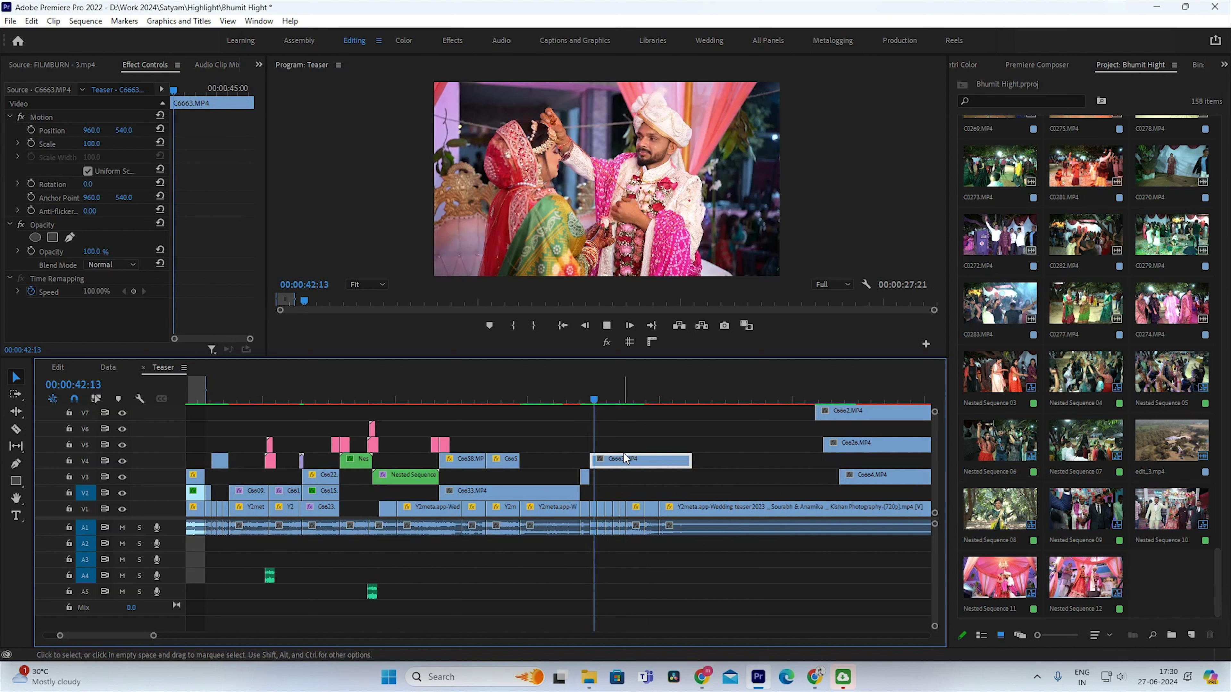
{"action": "left_click", "coordinate": [601, 397]}
{"action": "left_click", "coordinate": [598, 387]}
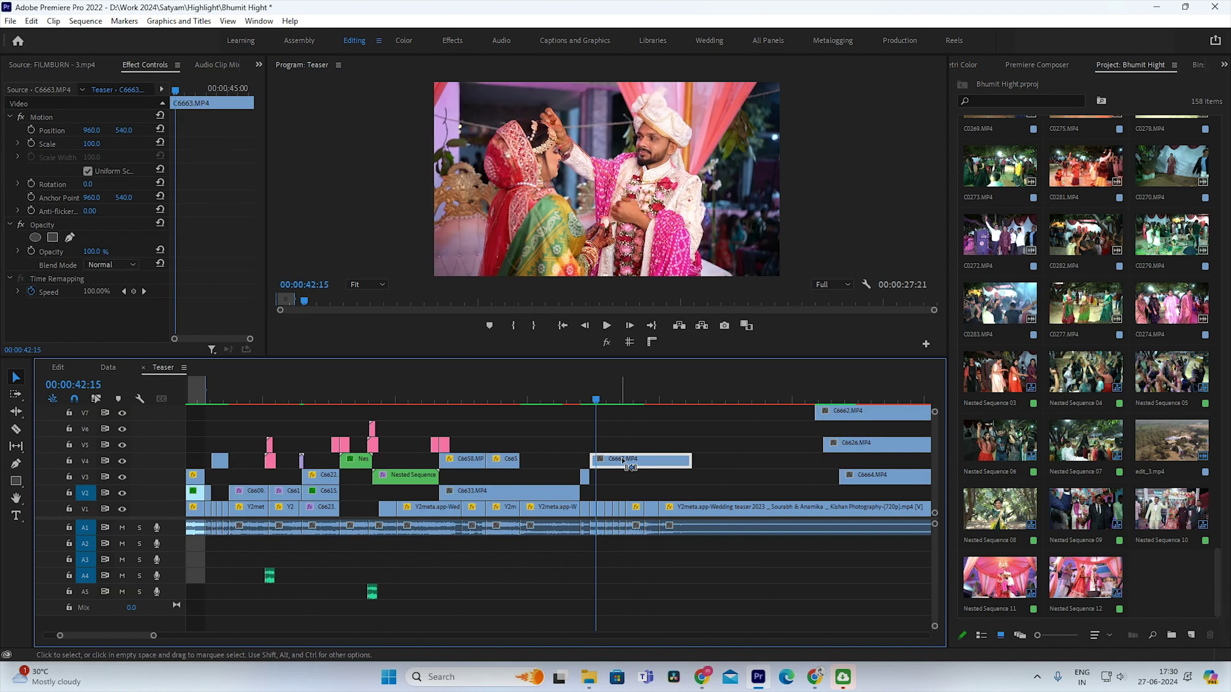
{"action": "left_click_drag", "start_coordinate": [863, 478], "coordinate": [616, 453]}
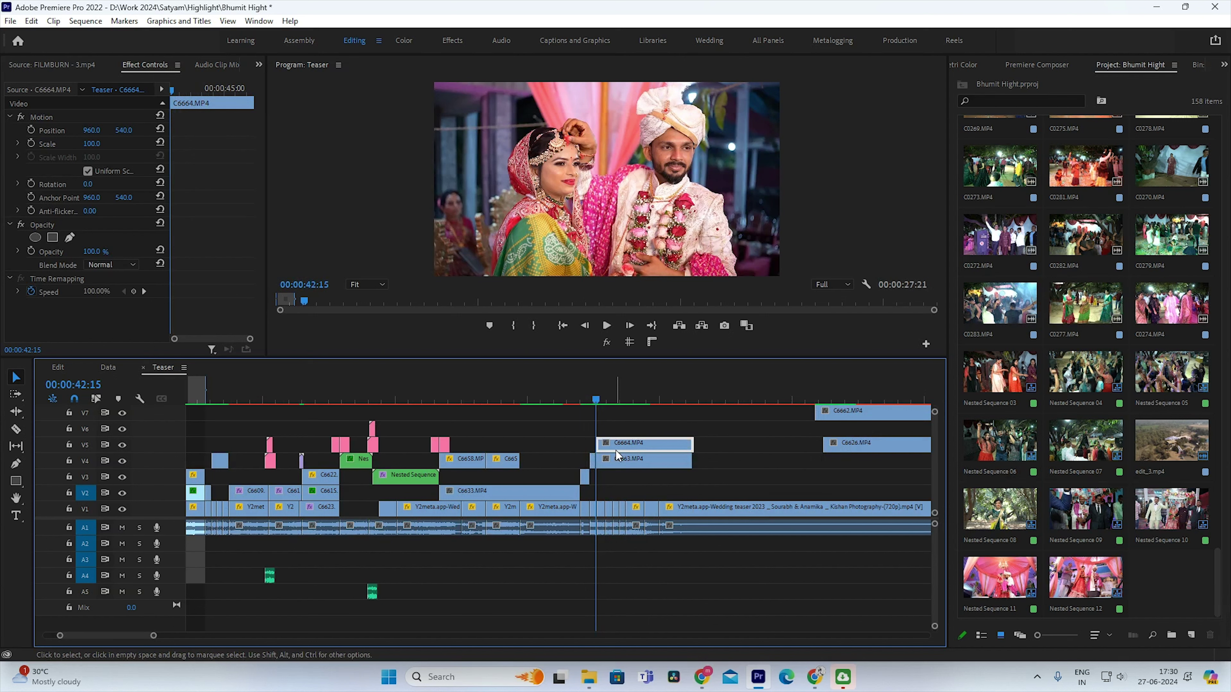
Step: Cut C6664 at 42:24, place C6668 on V3 at 42:24, and play the stack
{"action": "scroll", "coordinate": [616, 450], "scroll_direction": "up", "scroll_amount": 3}
{"action": "left_click", "coordinate": [589, 399]}
{"action": "key", "text": "Right"}
{"action": "key", "text": "Right"}
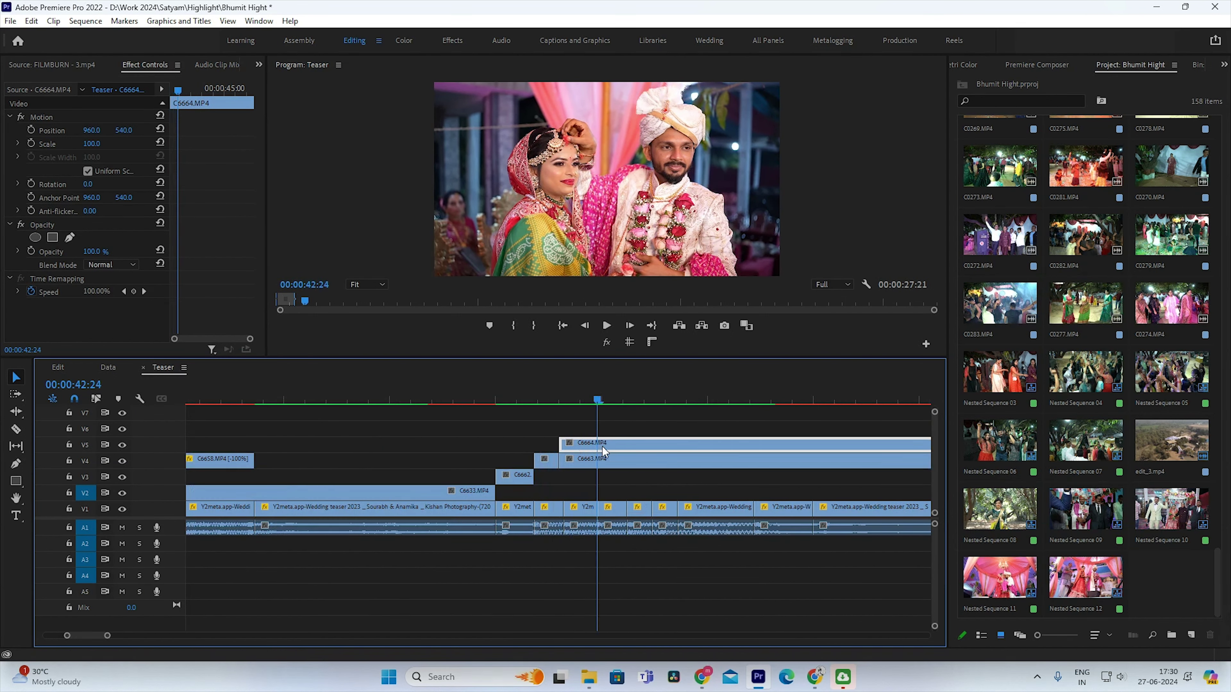
{"action": "key", "text": "ctrl+k"}
{"action": "scroll", "coordinate": [615, 447], "scroll_direction": "down", "scroll_amount": 3}
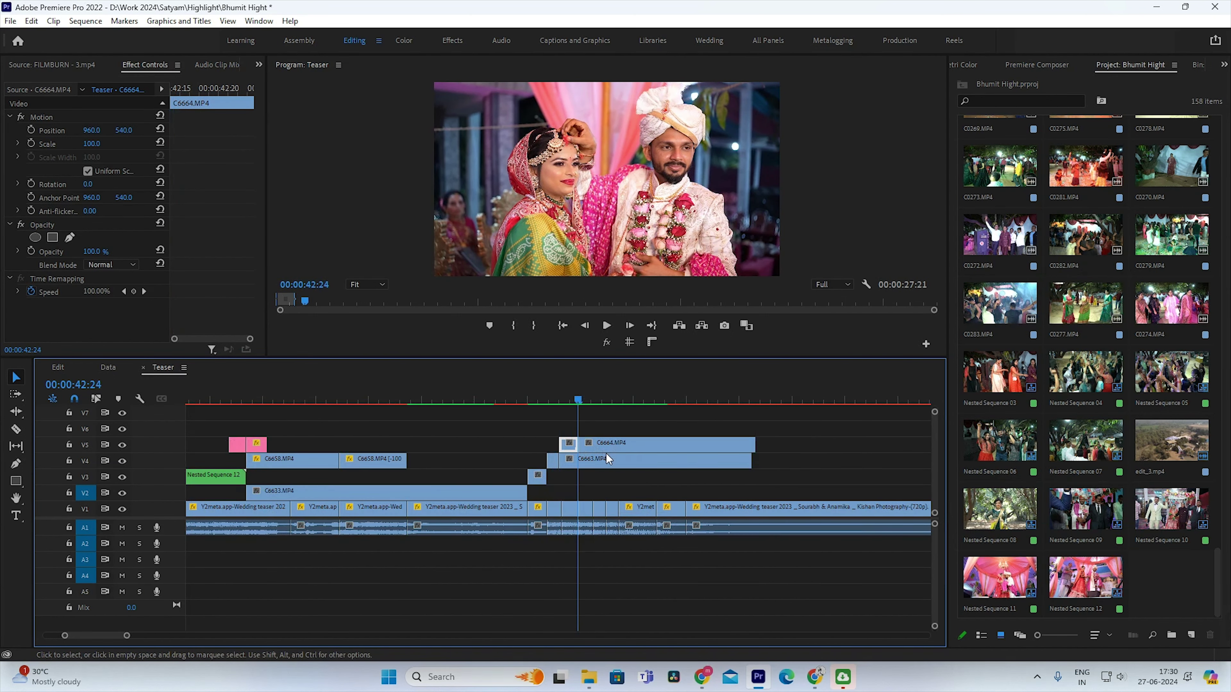
{"action": "scroll", "coordinate": [606, 452], "scroll_direction": "down", "scroll_amount": 2}
{"action": "mouse_move", "coordinate": [609, 442]}
{"action": "left_mouse_down"}
{"action": "mouse_move", "coordinate": [615, 487]}
{"action": "mouse_move", "coordinate": [577, 485]}
{"action": "left_mouse_up"}
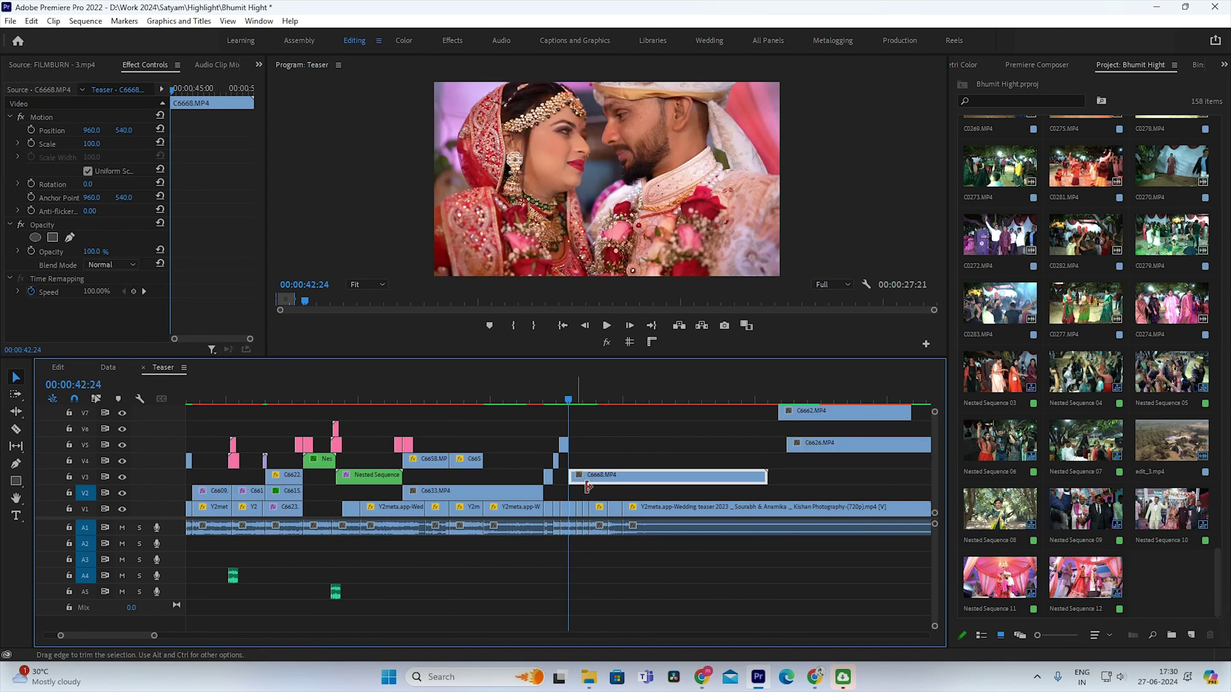
{"action": "scroll", "coordinate": [584, 477], "scroll_direction": "up", "scroll_amount": 2}
{"action": "scroll", "coordinate": [584, 442], "scroll_direction": "up", "scroll_amount": 2}
{"action": "key", "text": "space"}
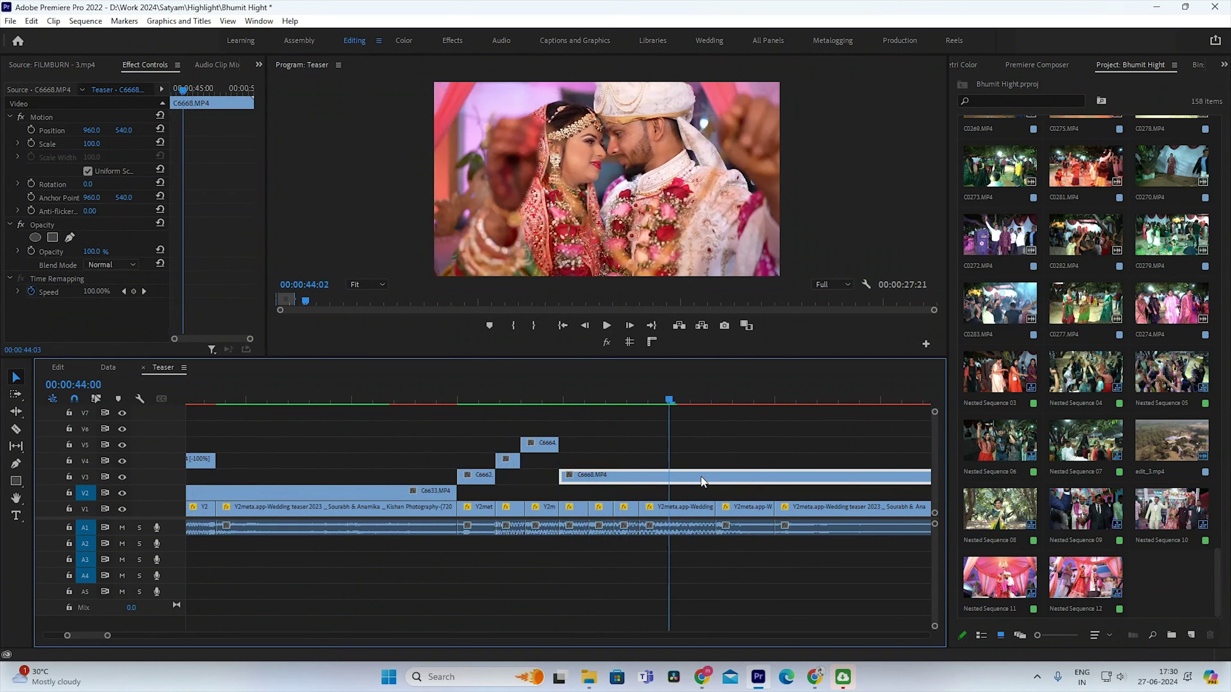
Step: Razor C6668 at 43:06 and delete its tail
{"action": "key", "text": "space"}
{"action": "left_click_drag", "start_coordinate": [737, 481], "coordinate": [584, 465]}
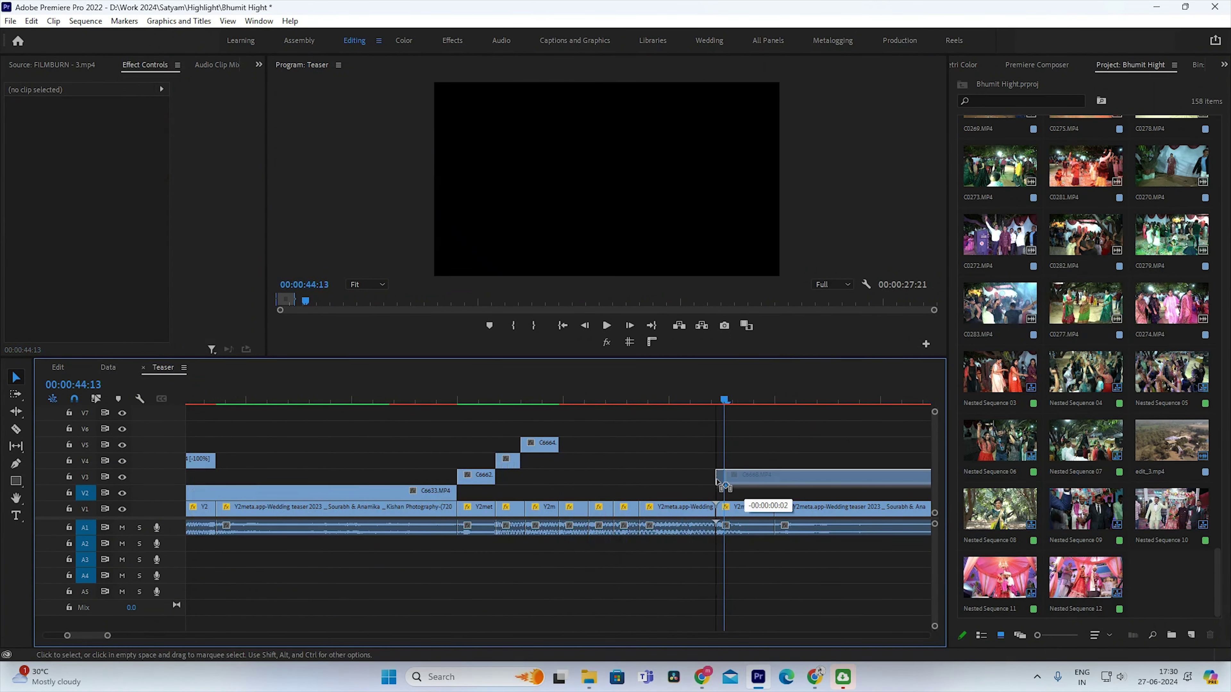
{"action": "left_click_drag", "start_coordinate": [584, 396], "coordinate": [589, 396]}
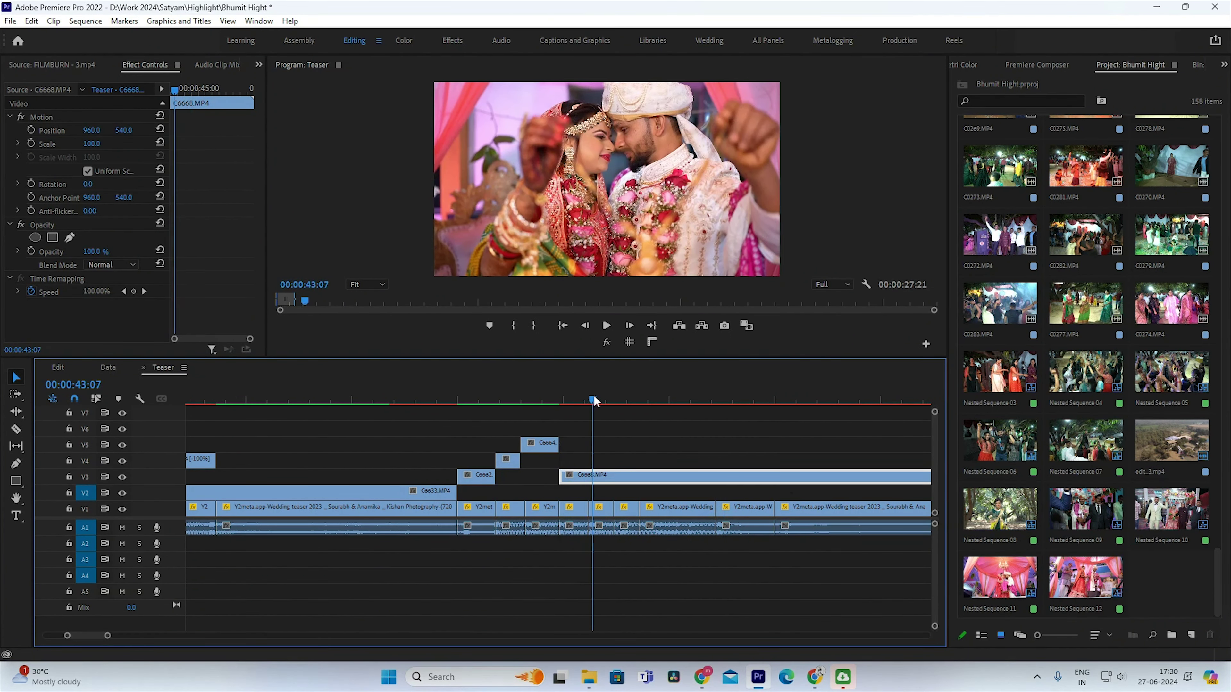
{"action": "key", "text": "ctrl+k"}
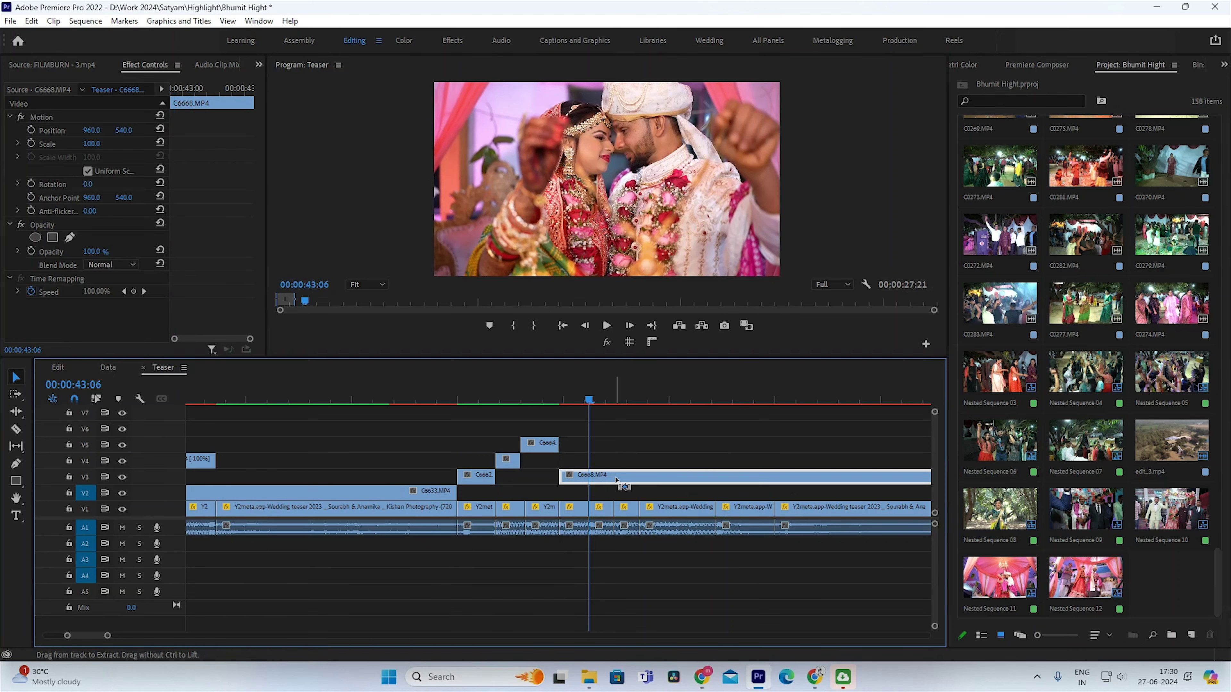
{"action": "left_click", "coordinate": [616, 476]}
{"action": "key", "text": "Delete"}
Step: Bring C6672 left to line up with the stack and play it back
{"action": "key", "text": "minus"}
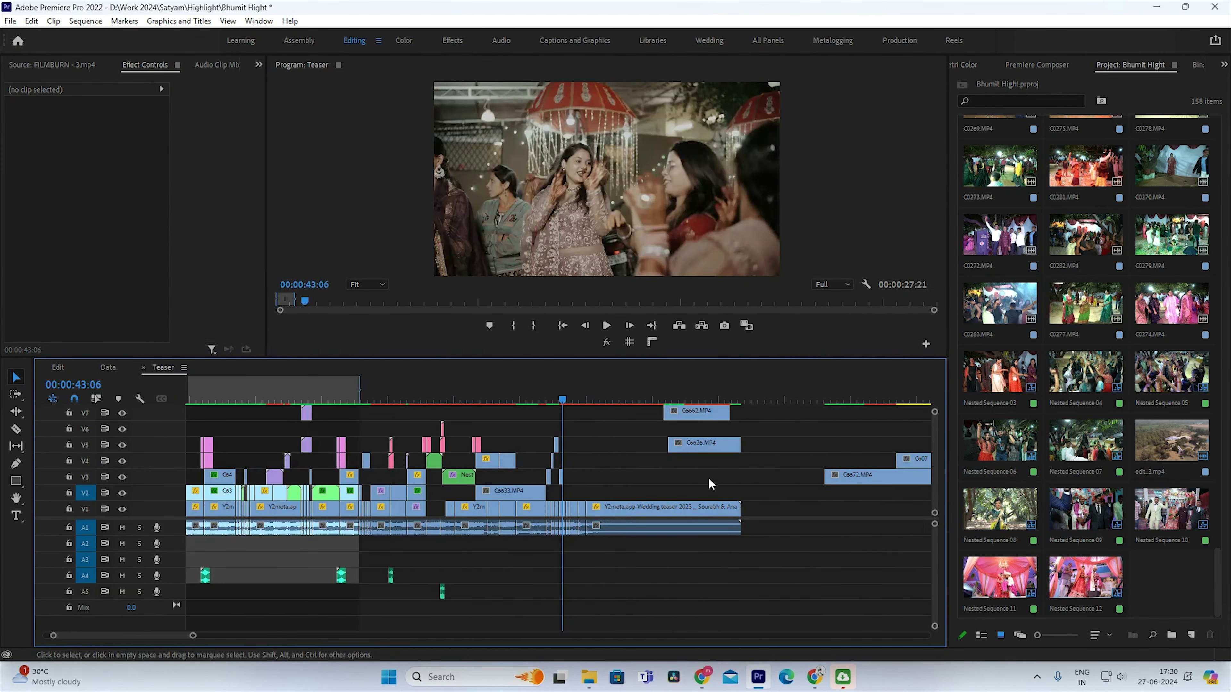
{"action": "key", "text": "minus"}
{"action": "mouse_move", "coordinate": [634, 476]}
{"action": "left_mouse_down"}
{"action": "mouse_move", "coordinate": [499, 480]}
{"action": "mouse_move", "coordinate": [499, 464]}
{"action": "left_mouse_up"}
{"action": "key", "text": "equal"}
{"action": "key", "text": "equal"}
{"action": "key", "text": "equal"}
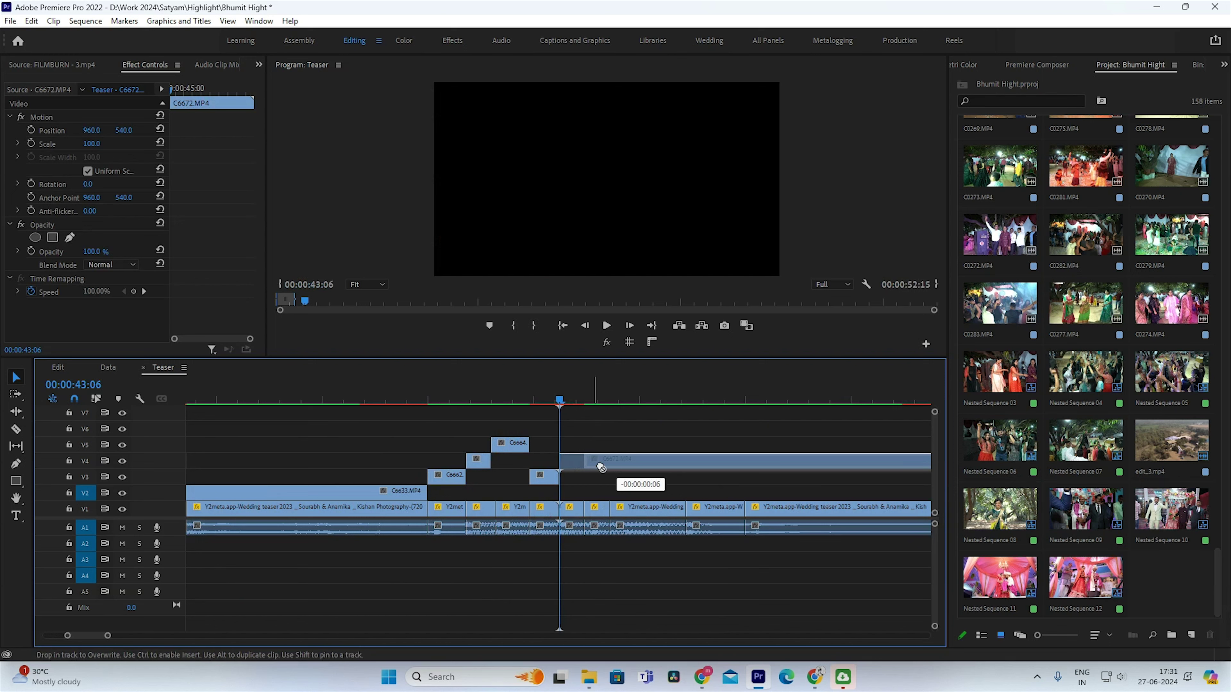
{"action": "left_click_drag", "start_coordinate": [596, 468], "coordinate": [584, 466]}
{"action": "key", "text": "space"}
{"action": "key", "text": "space"}
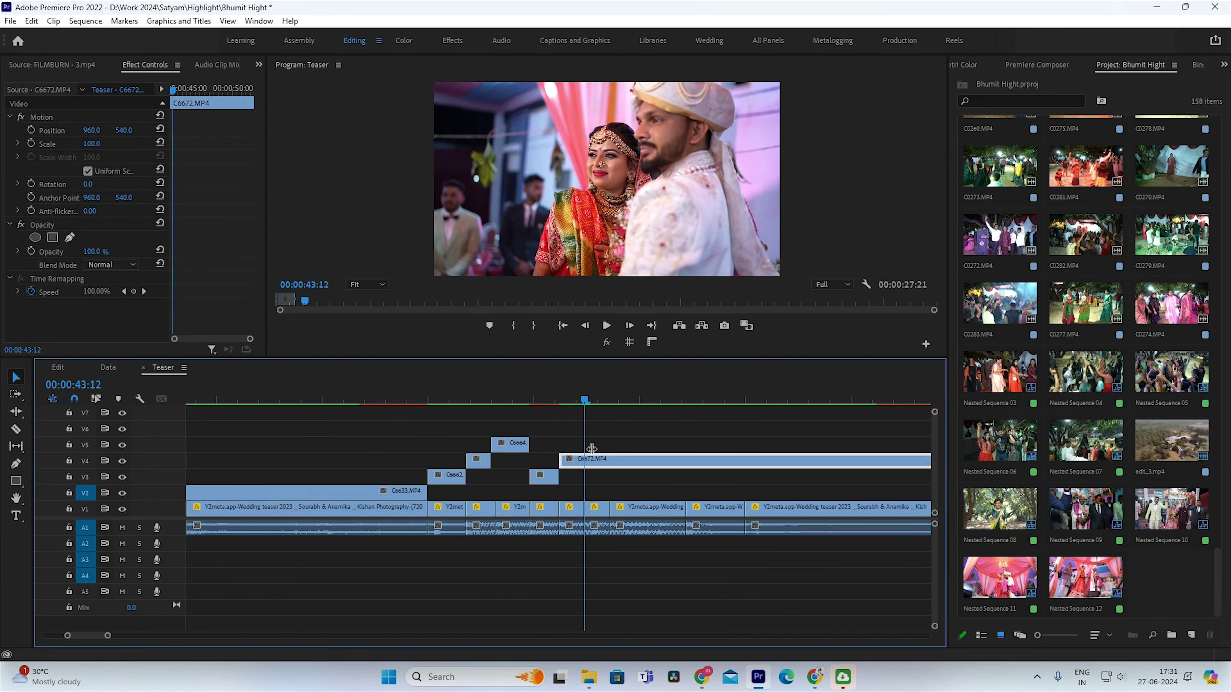
{"action": "key", "text": "d"}
Step: Delete C6672 from V4, scrub the stack, and move C6662 later along V3
{"action": "key", "text": "minus"}
{"action": "key", "text": "shift+Right"}
{"action": "key", "text": "shift+Right"}
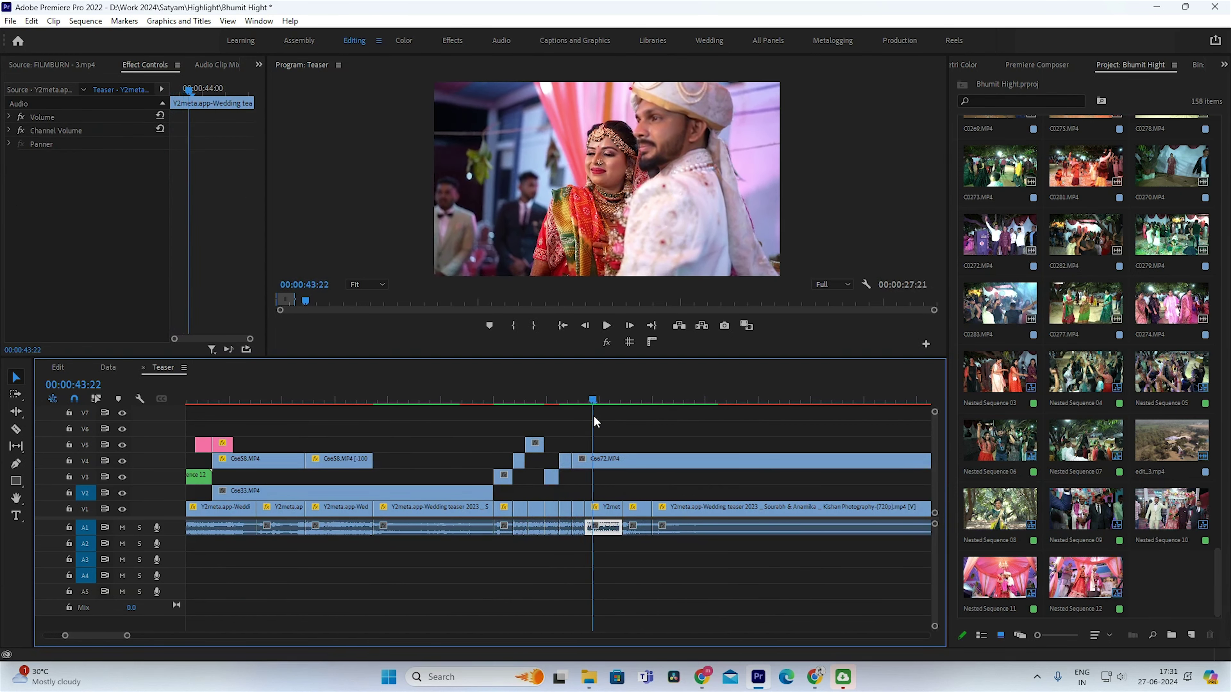
{"action": "left_click", "coordinate": [624, 463]}
{"action": "key", "text": "Delete"}
{"action": "left_click", "coordinate": [574, 399]}
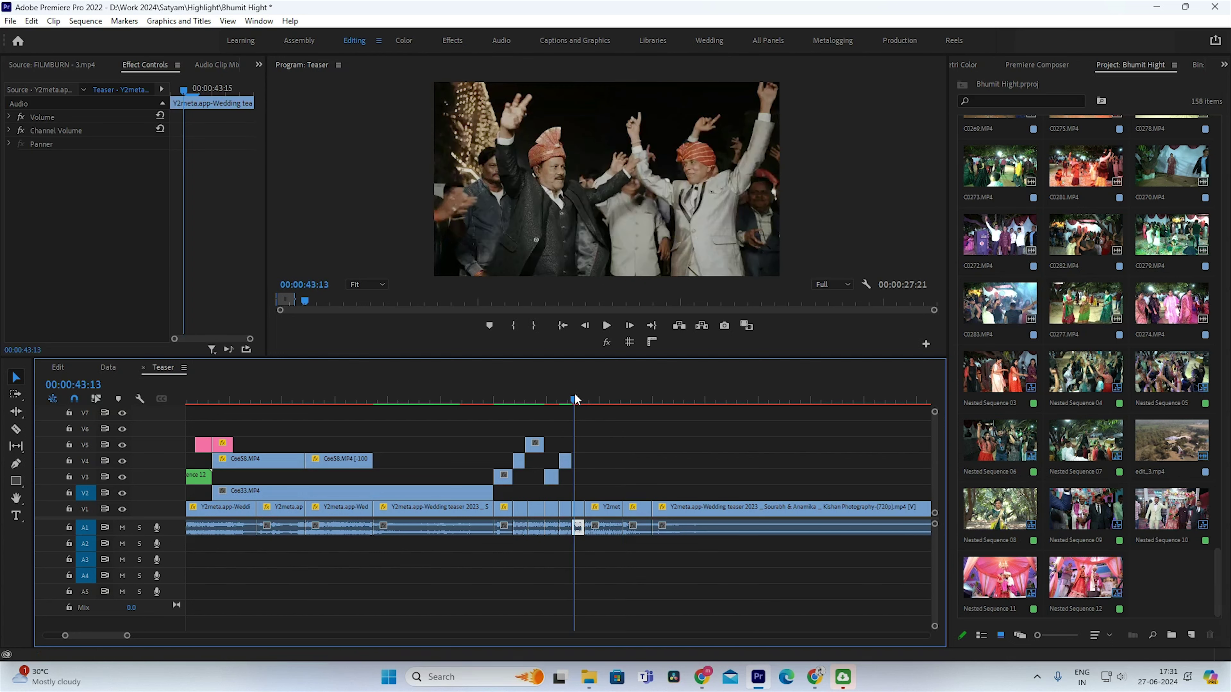
{"action": "left_click_drag", "start_coordinate": [574, 398], "coordinate": [582, 414]}
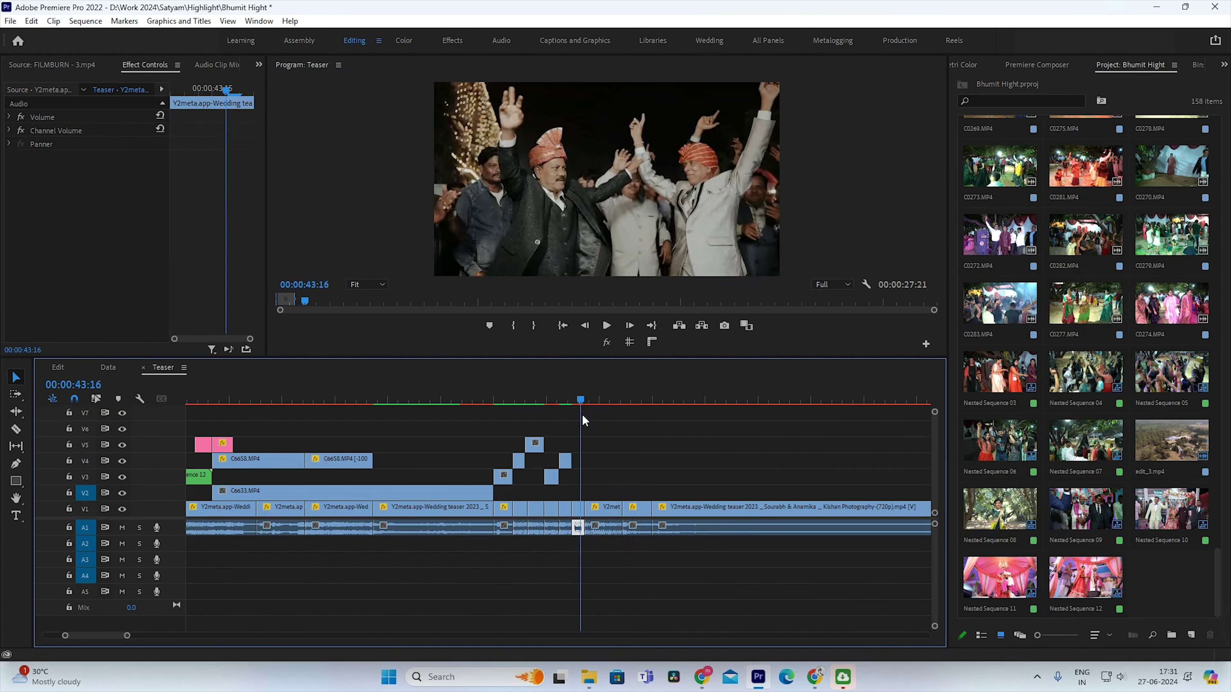
{"action": "left_click", "coordinate": [520, 475]}
{"action": "left_click_drag", "start_coordinate": [506, 476], "coordinate": [589, 479]}
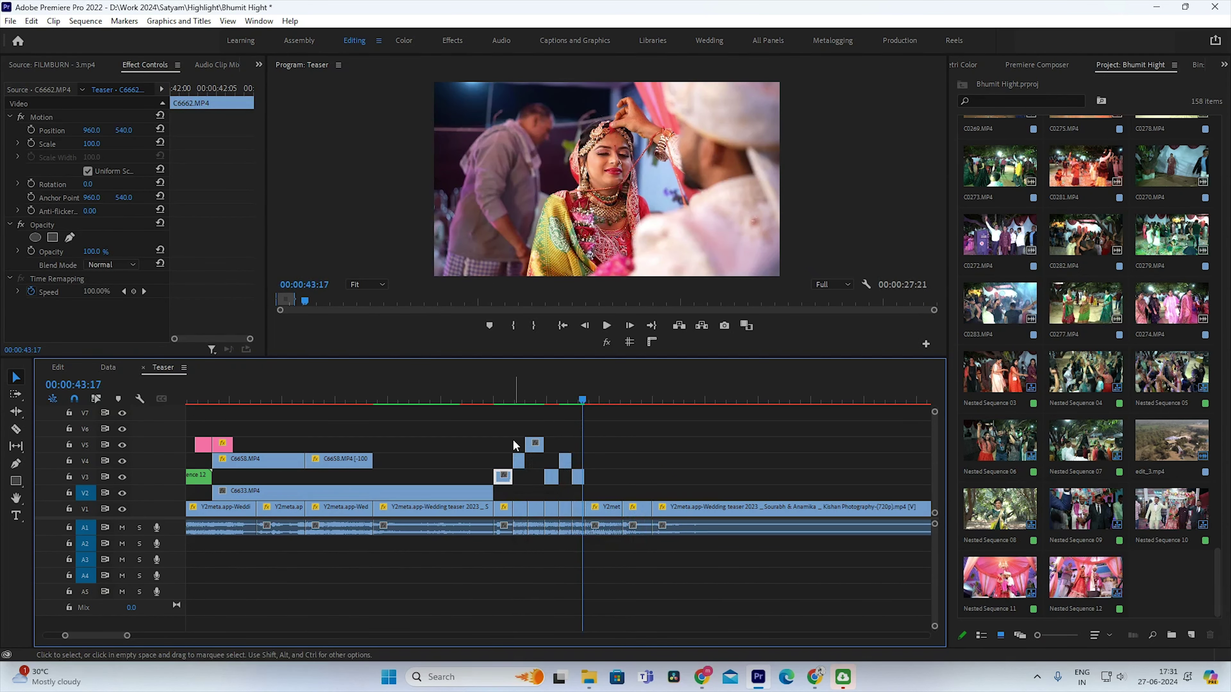
Step: Keyframe C6662's Scale to 131% with Ease In and Ease Out on its two keyframes
{"action": "key", "text": "Up"}
{"action": "key", "text": "Up"}
{"action": "key", "text": "Up"}
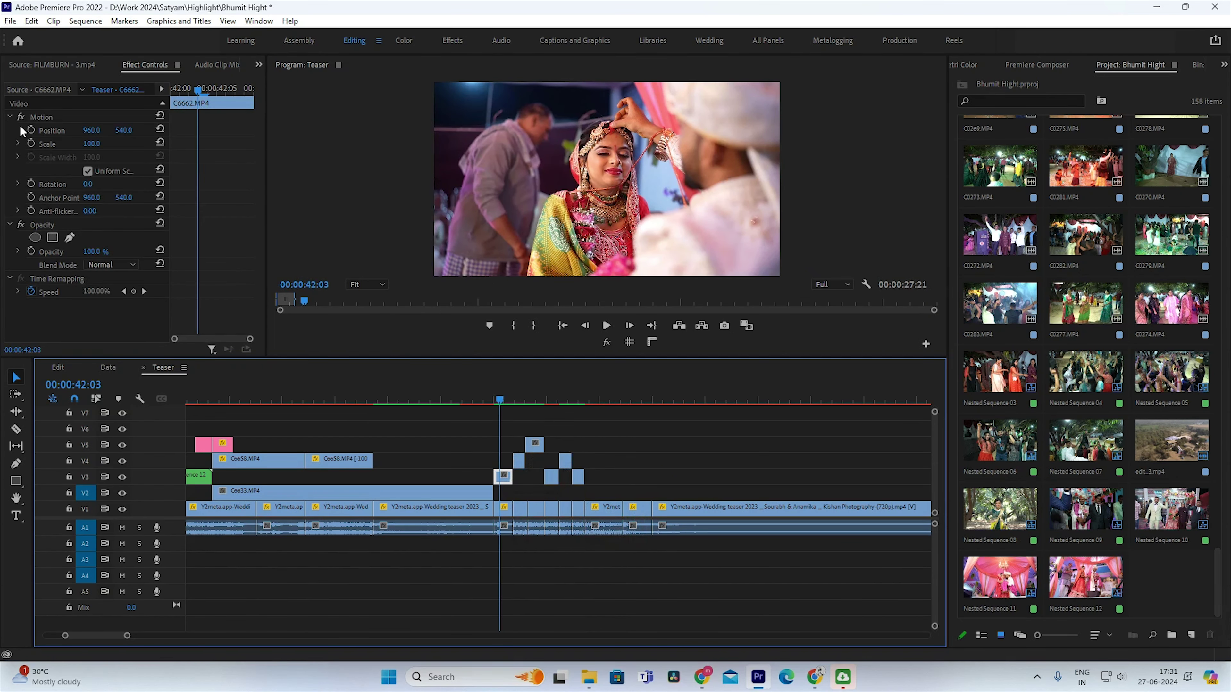
{"action": "left_click", "coordinate": [31, 144]}
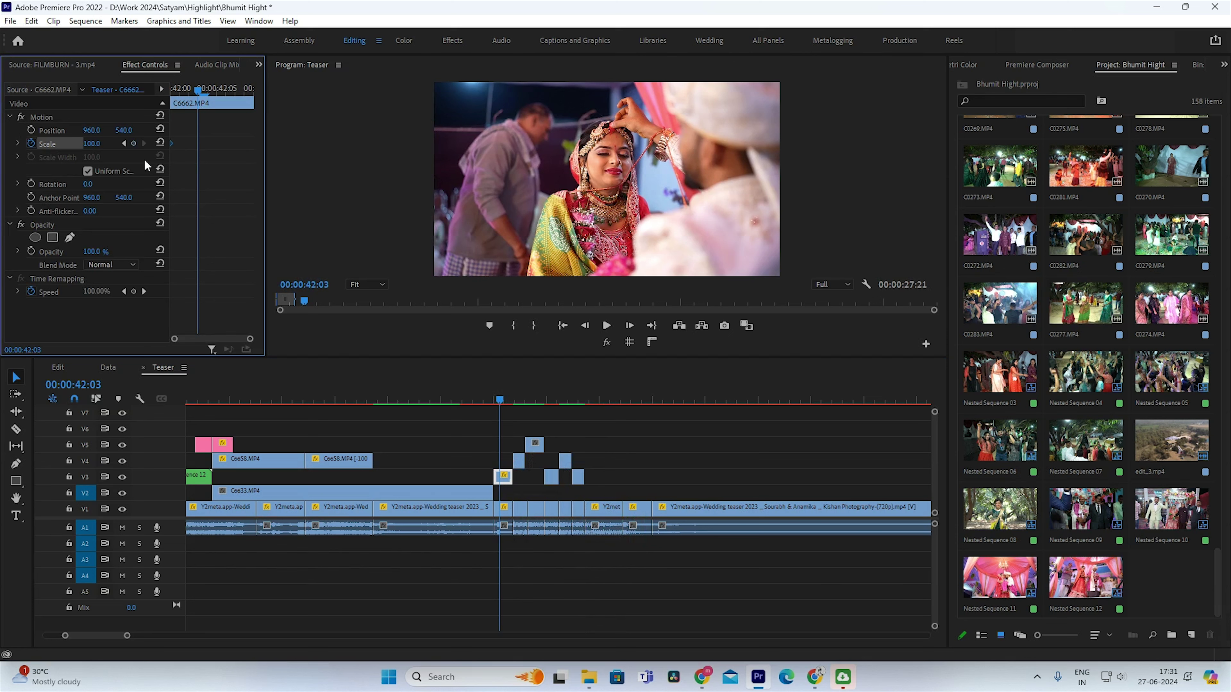
{"action": "left_click_drag", "start_coordinate": [92, 143], "coordinate": [106, 146]}
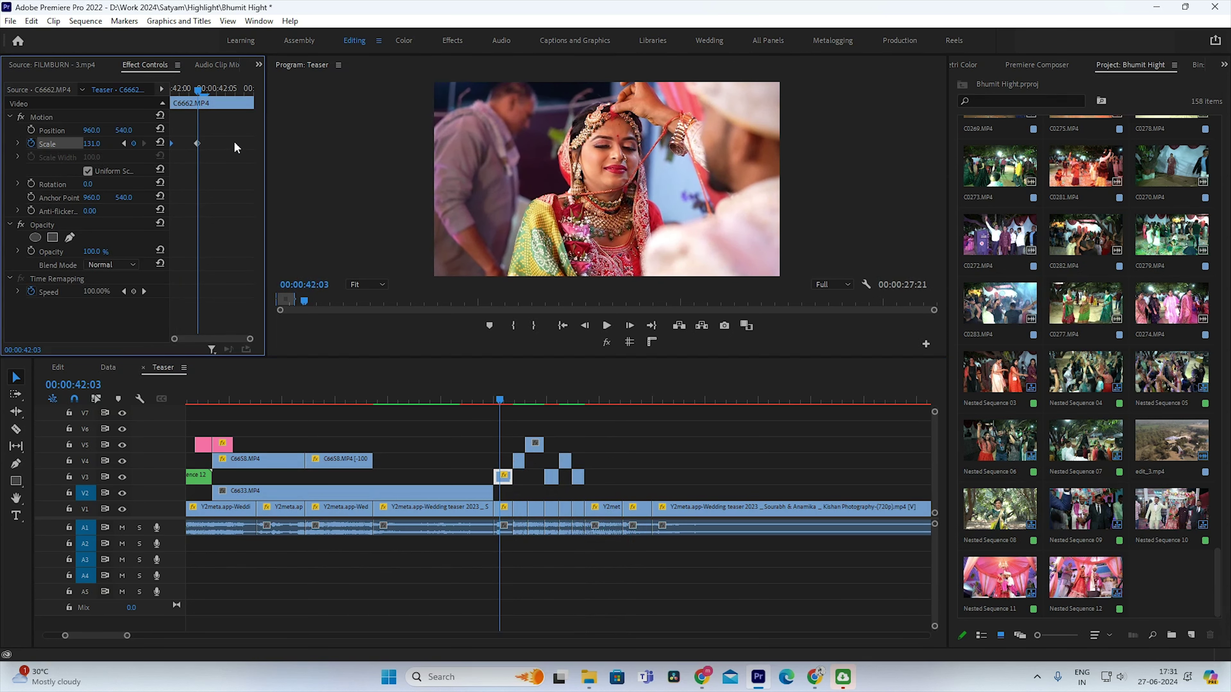
{"action": "right_click", "coordinate": [199, 145]}
{"action": "left_click", "coordinate": [270, 328]}
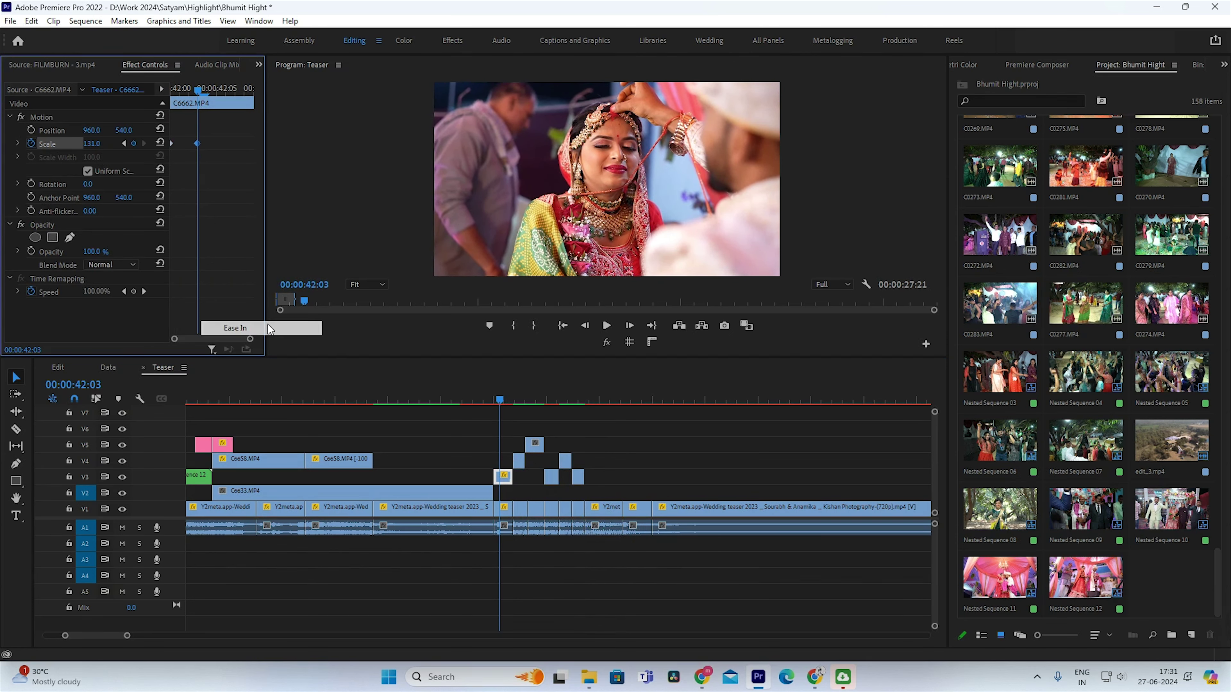
{"action": "left_click_drag", "start_coordinate": [197, 143], "coordinate": [252, 144]}
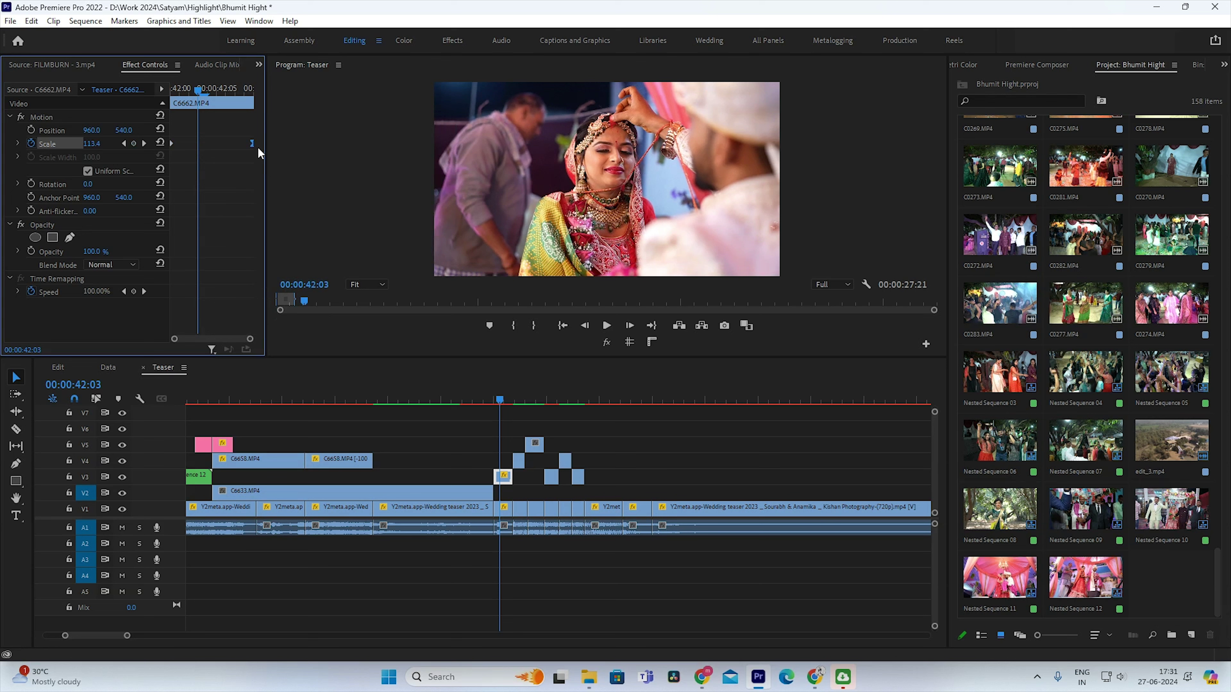
{"action": "right_click", "coordinate": [172, 140]}
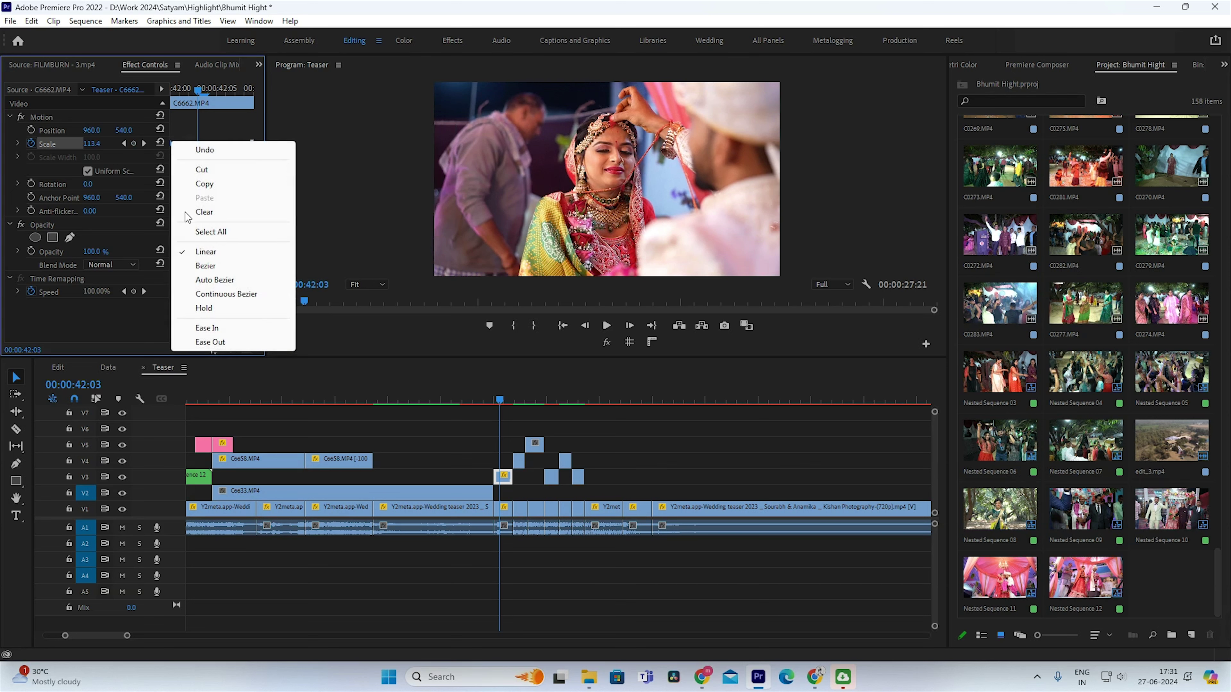
{"action": "left_click", "coordinate": [213, 343]}
{"action": "left_click", "coordinate": [512, 394]}
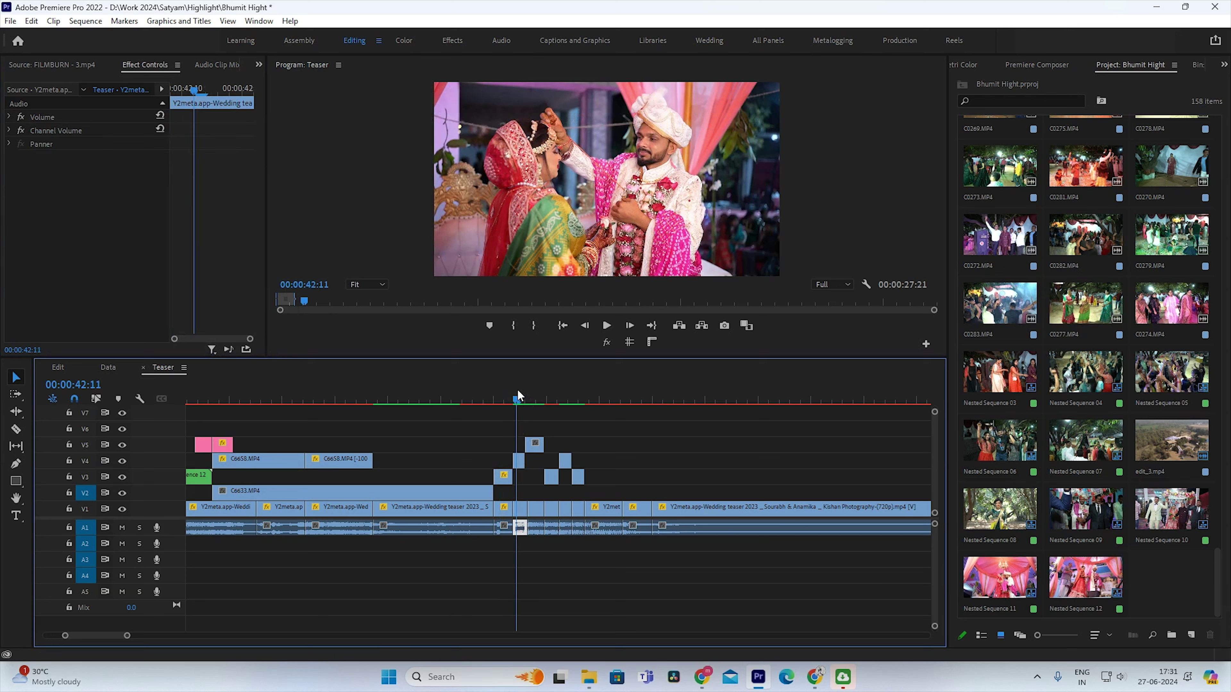
Step: Keyframe C6663's Scale to 118% with Ease In and Ease Out keyframes
{"action": "left_click", "coordinate": [518, 396]}
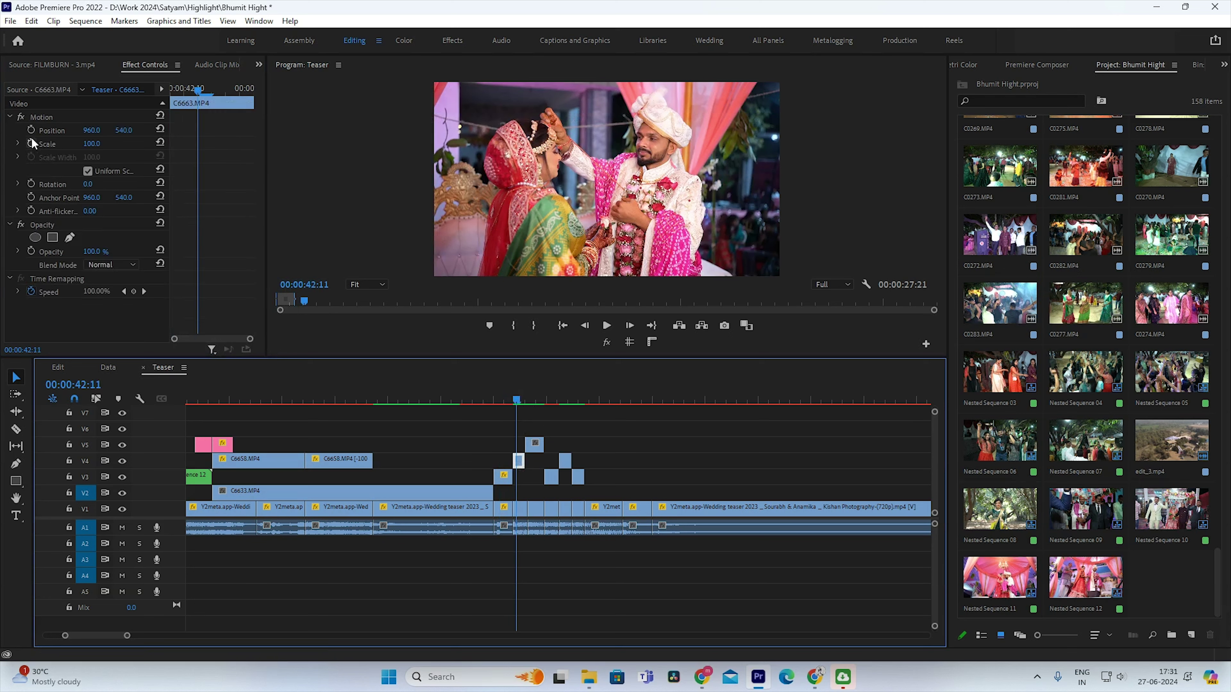
{"action": "left_click", "coordinate": [31, 142]}
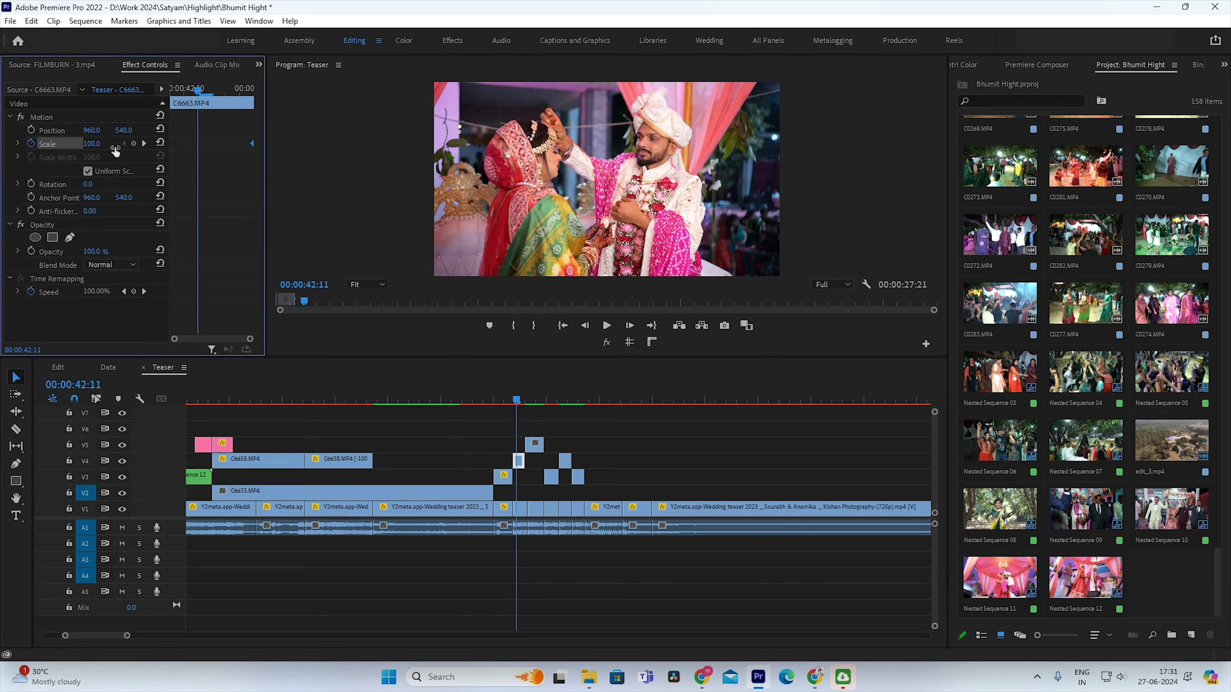
{"action": "left_click_drag", "start_coordinate": [98, 143], "coordinate": [107, 144]}
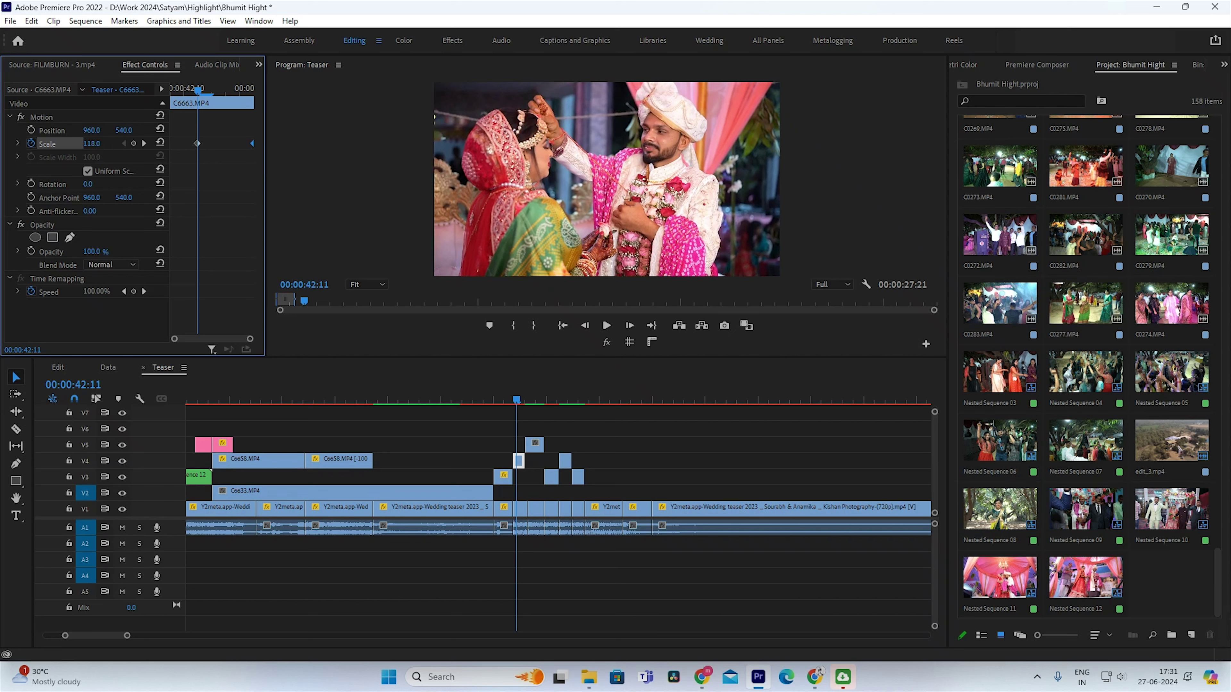
{"action": "left_click_drag", "start_coordinate": [197, 144], "coordinate": [171, 145]}
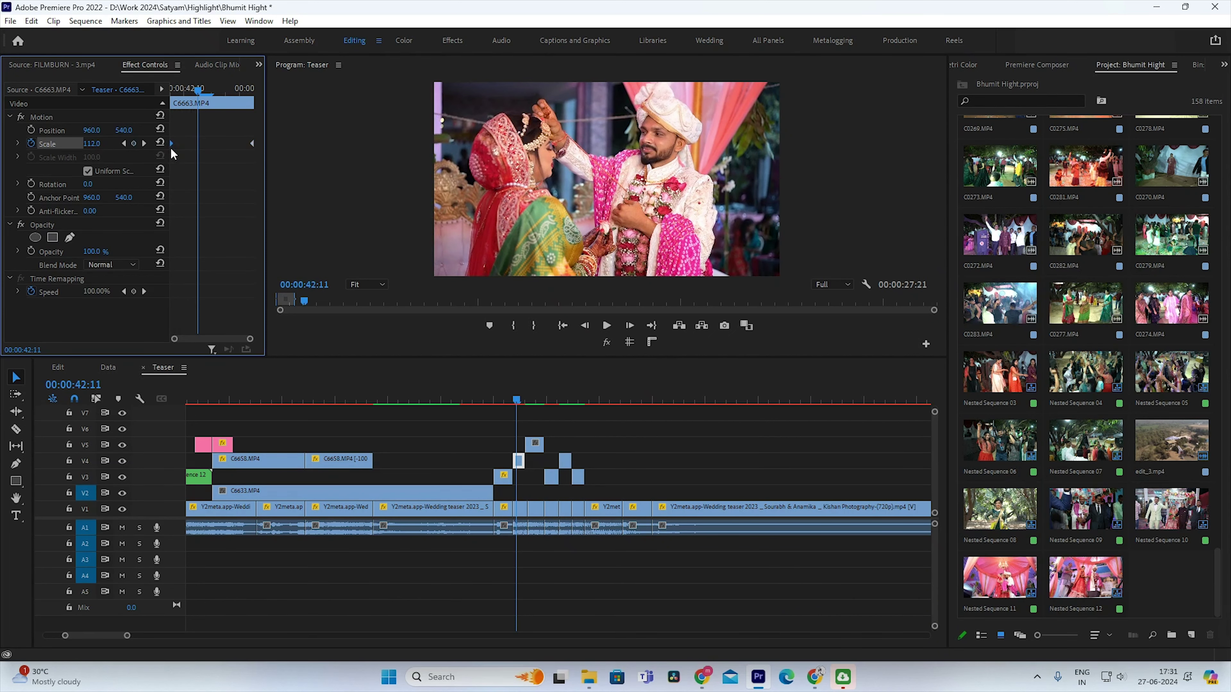
{"action": "right_click", "coordinate": [170, 140]}
{"action": "left_click", "coordinate": [230, 328]}
{"action": "right_click", "coordinate": [253, 144]}
{"action": "left_click", "coordinate": [286, 343]}
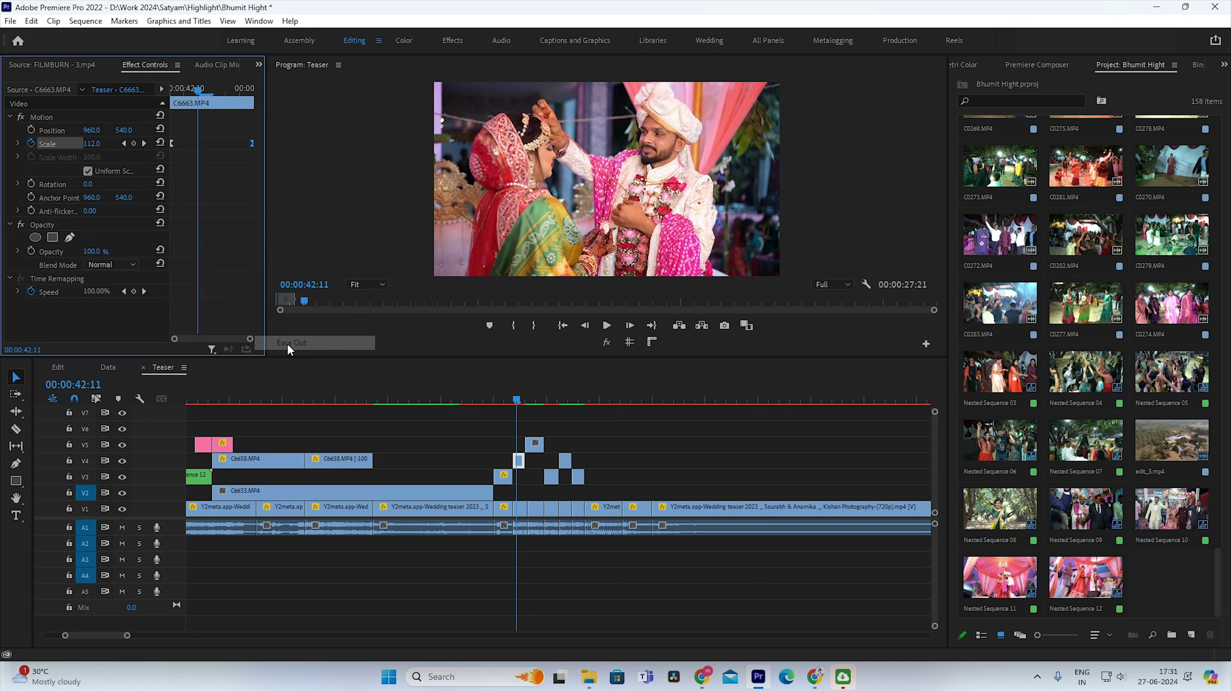
Step: Check the Motion settings of C6662, C6664 and C6663 in Effect Controls
{"action": "left_click", "coordinate": [503, 476]}
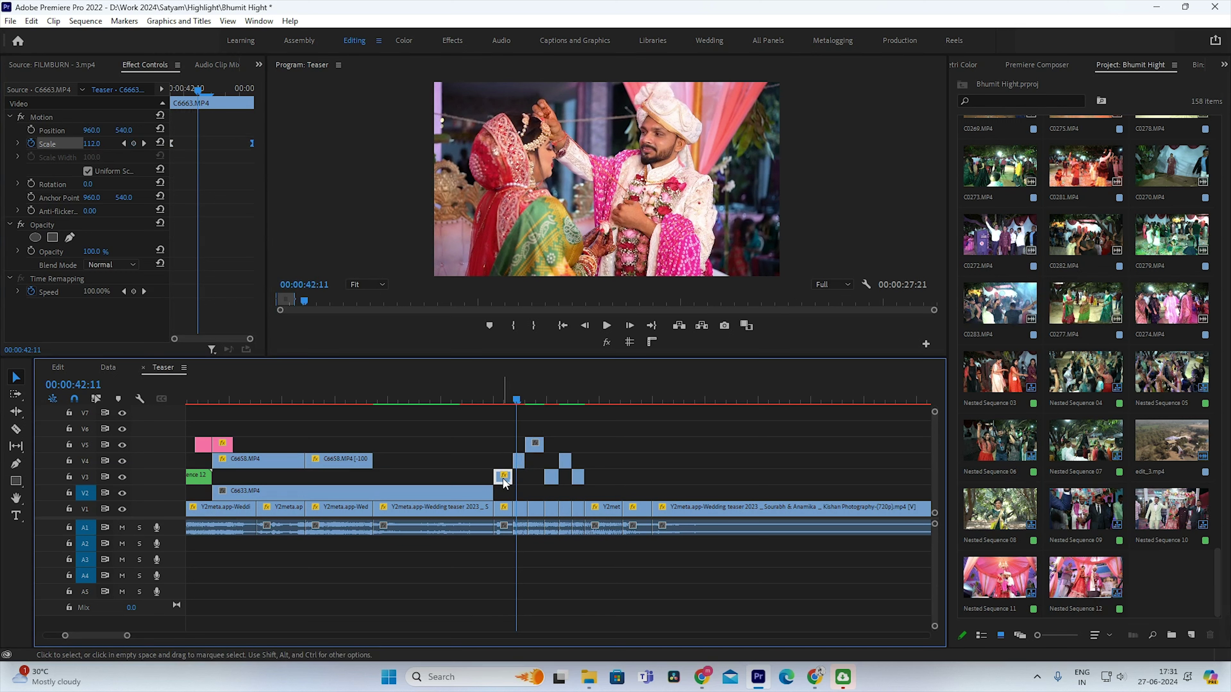
{"action": "left_click", "coordinate": [45, 117]}
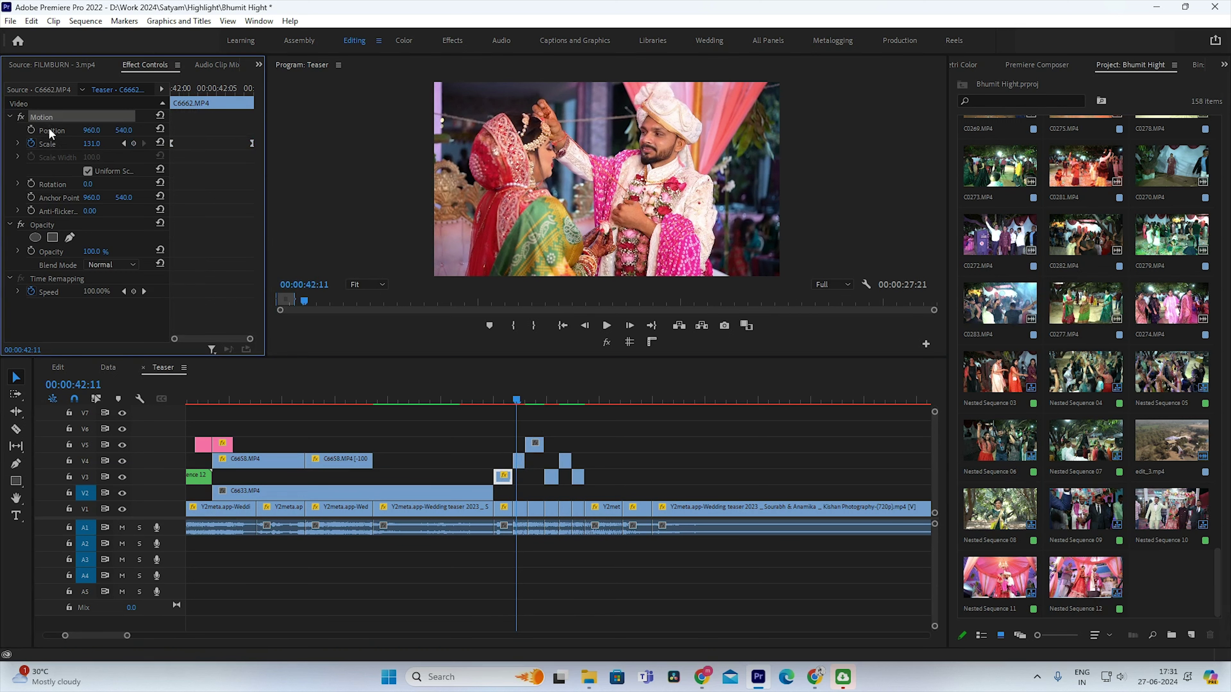
{"action": "left_click", "coordinate": [529, 403]}
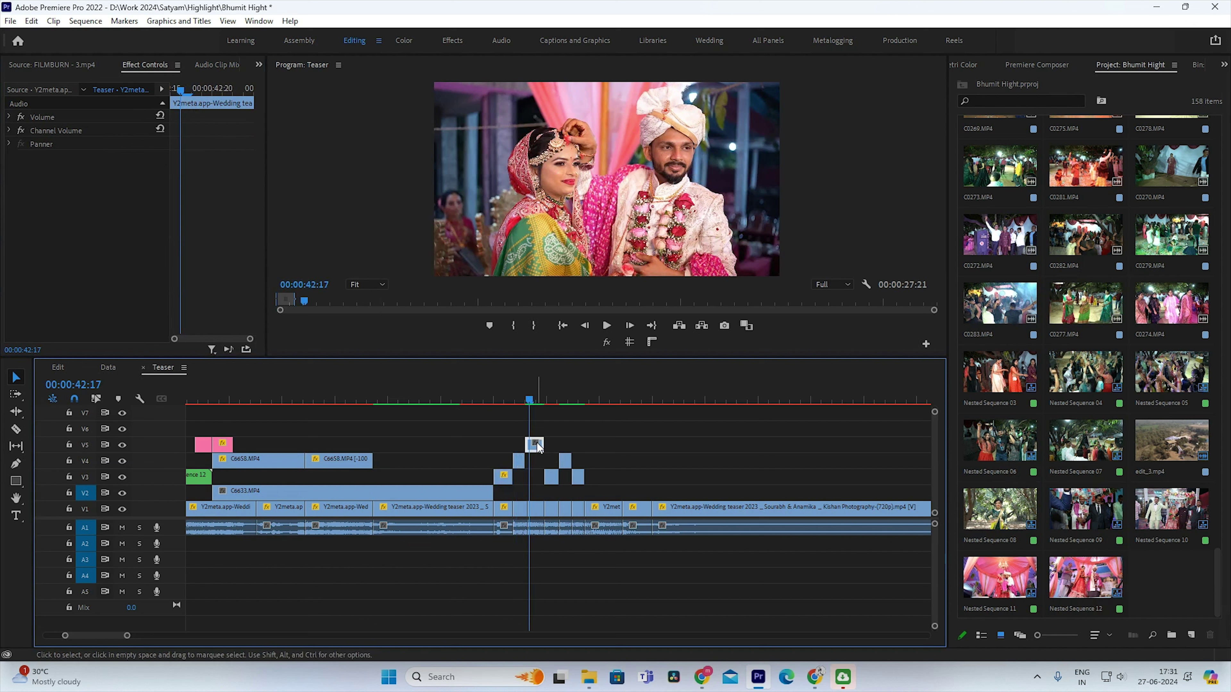
{"action": "left_click", "coordinate": [537, 445]}
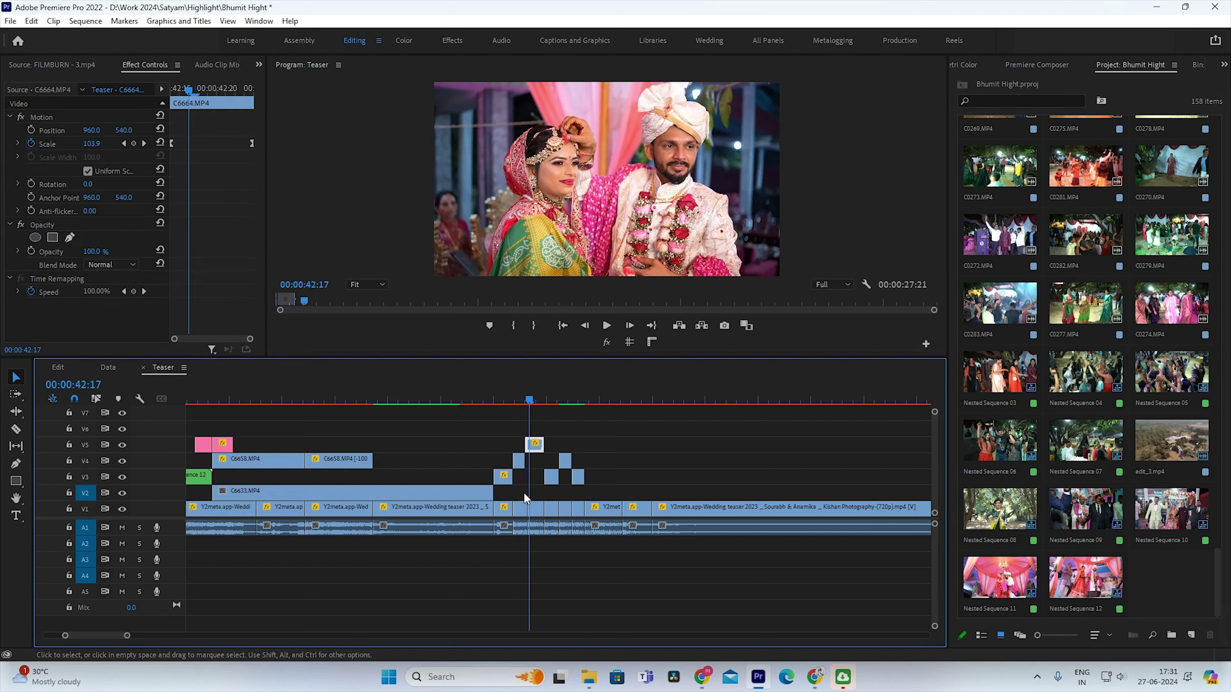
{"action": "left_click", "coordinate": [522, 463]}
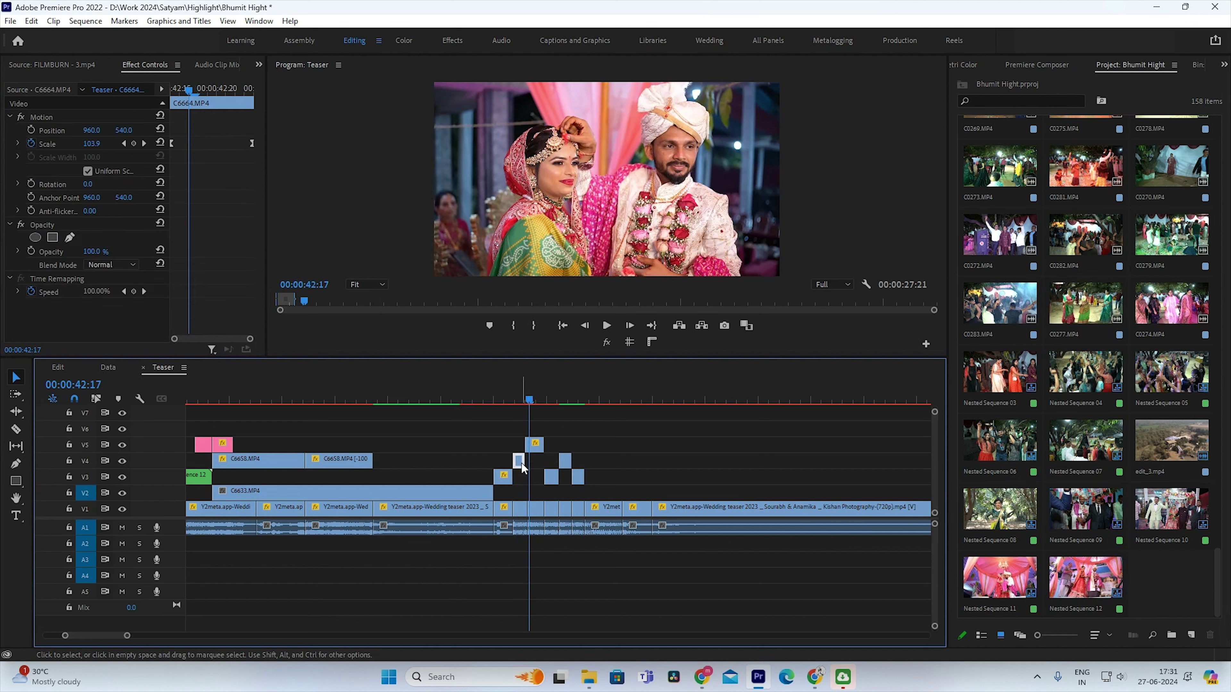
{"action": "left_click", "coordinate": [48, 118]}
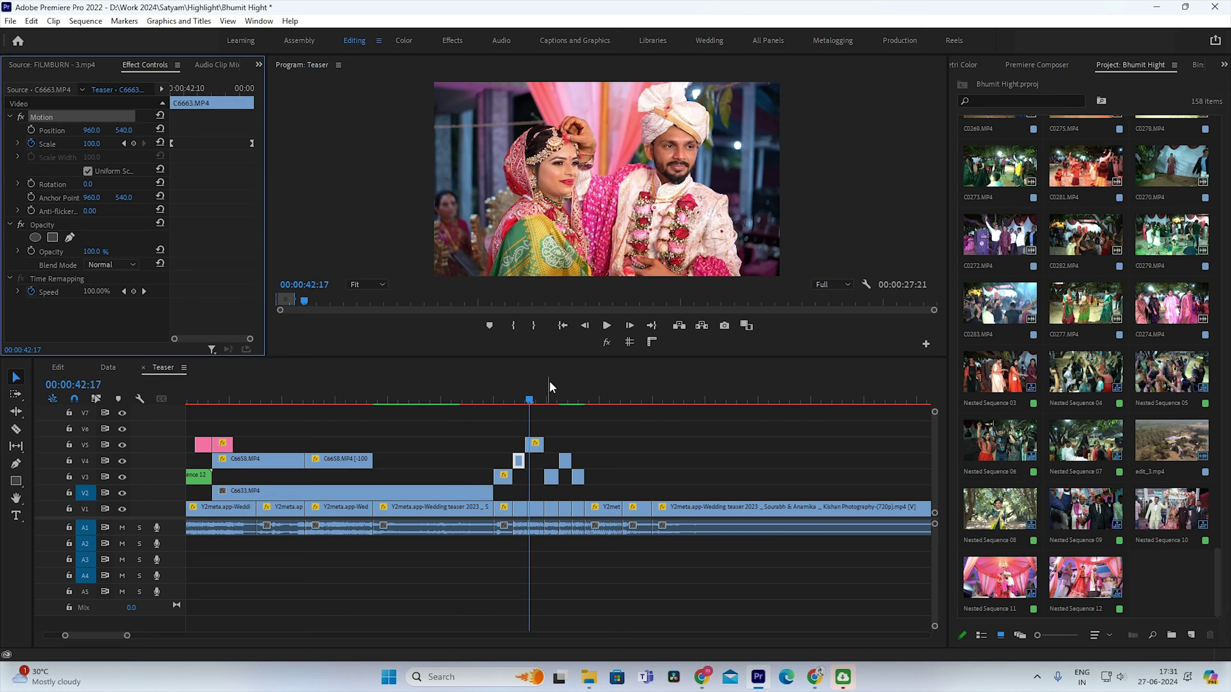
{"action": "left_click", "coordinate": [553, 400]}
{"action": "left_click", "coordinate": [551, 527]}
Step: Set C6668's Scale to about 107.8, recheck C6672 and C6664, and save the project
{"action": "left_click", "coordinate": [551, 476]}
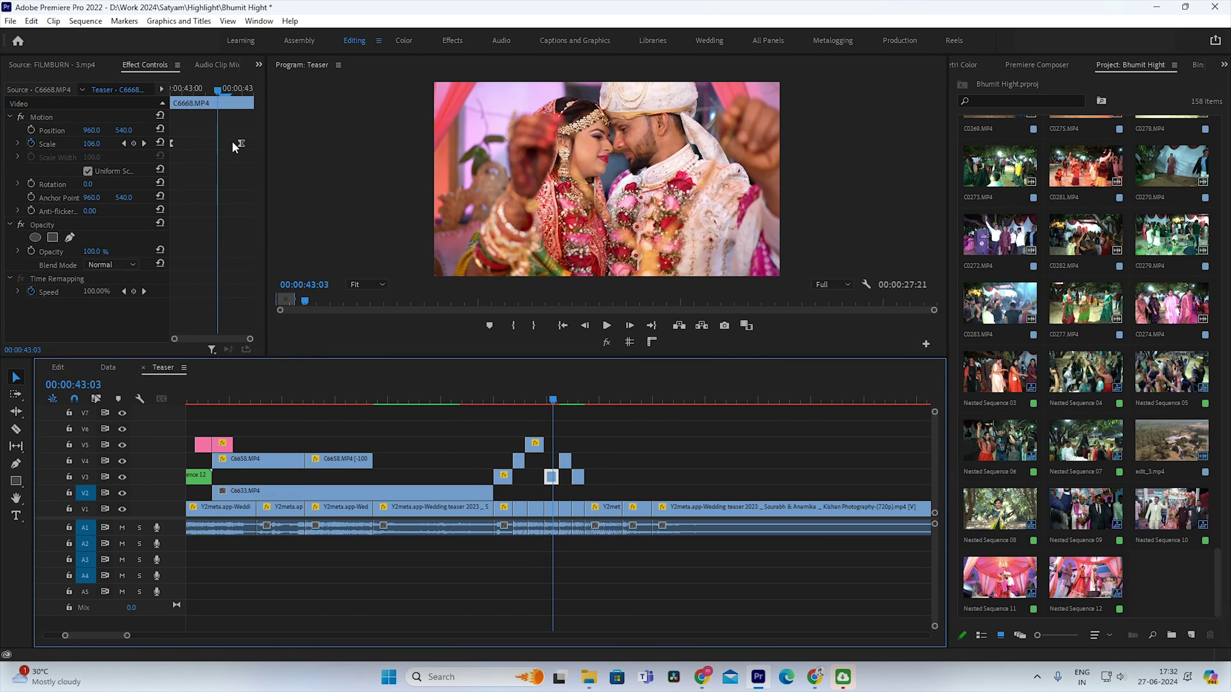
{"action": "left_click_drag", "start_coordinate": [234, 145], "coordinate": [251, 144]}
{"action": "left_click", "coordinate": [569, 399]}
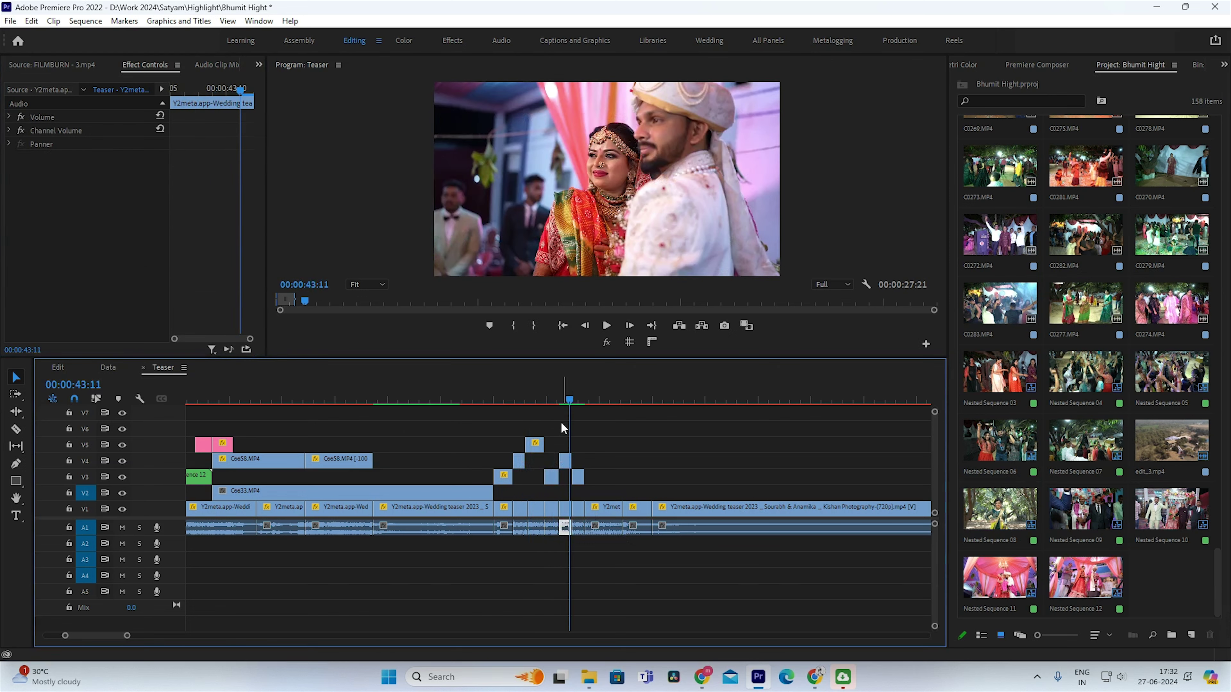
{"action": "left_click", "coordinate": [564, 460]}
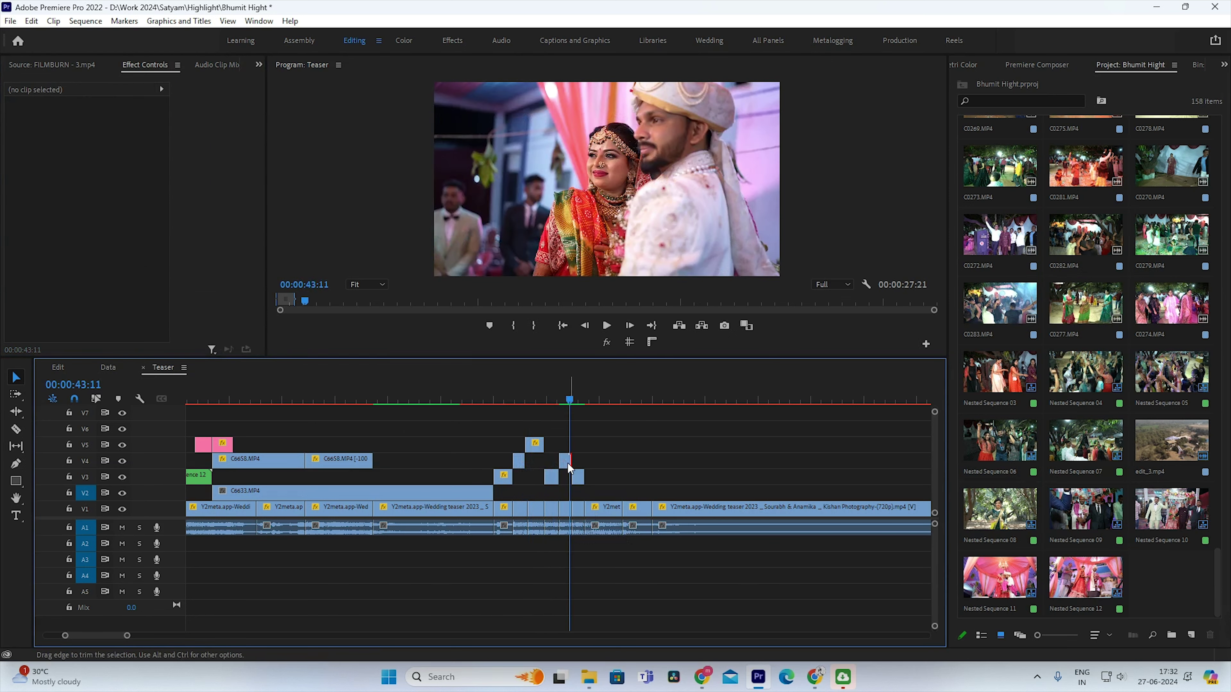
{"action": "left_click", "coordinate": [535, 444]}
{"action": "left_click", "coordinate": [41, 120]}
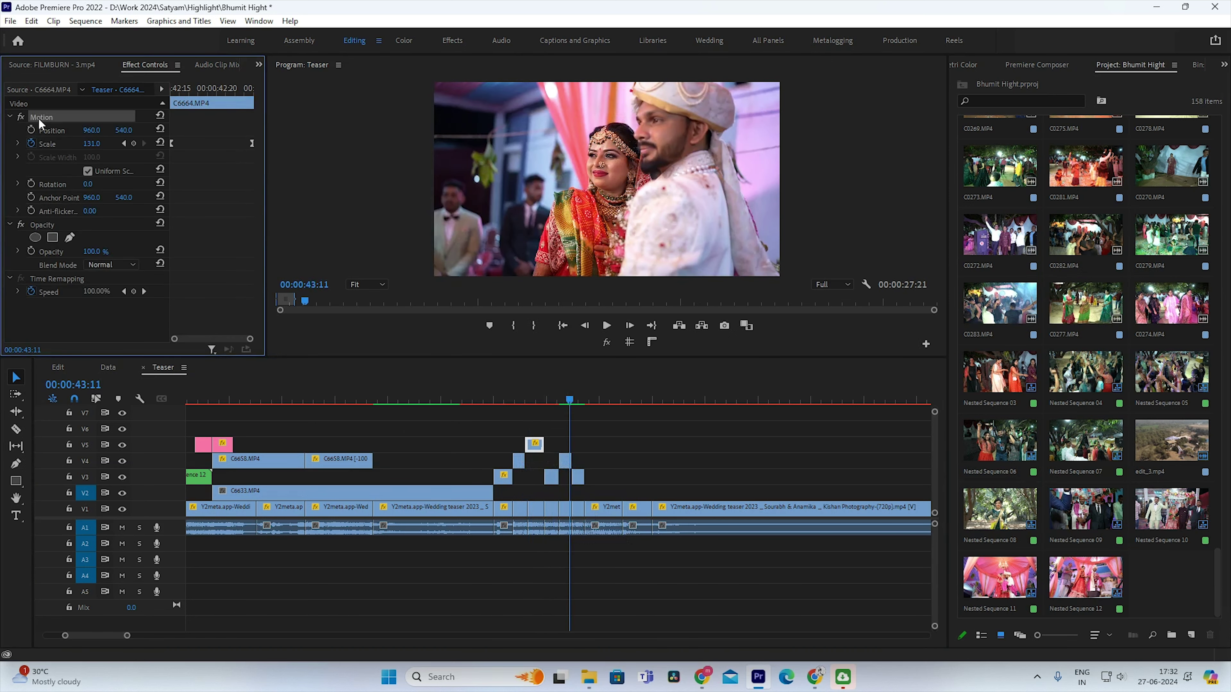
{"action": "key", "text": "ctrl+s"}
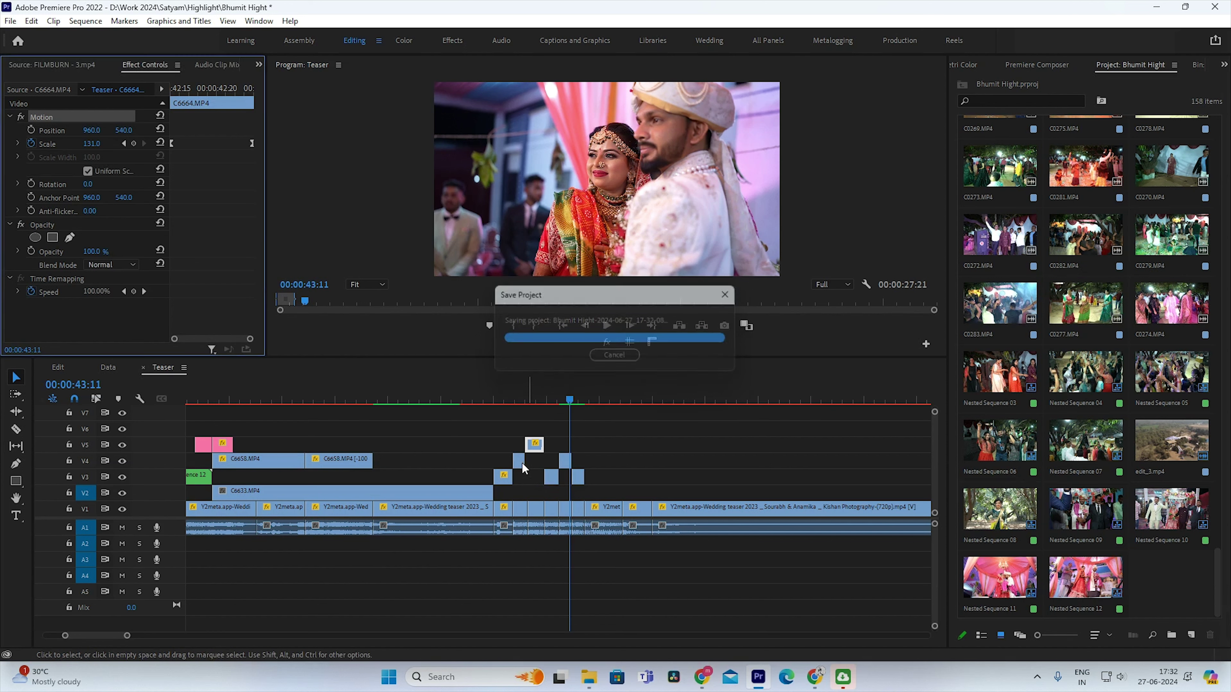
{"action": "left_click", "coordinate": [520, 461]}
{"action": "left_click", "coordinate": [52, 114]}
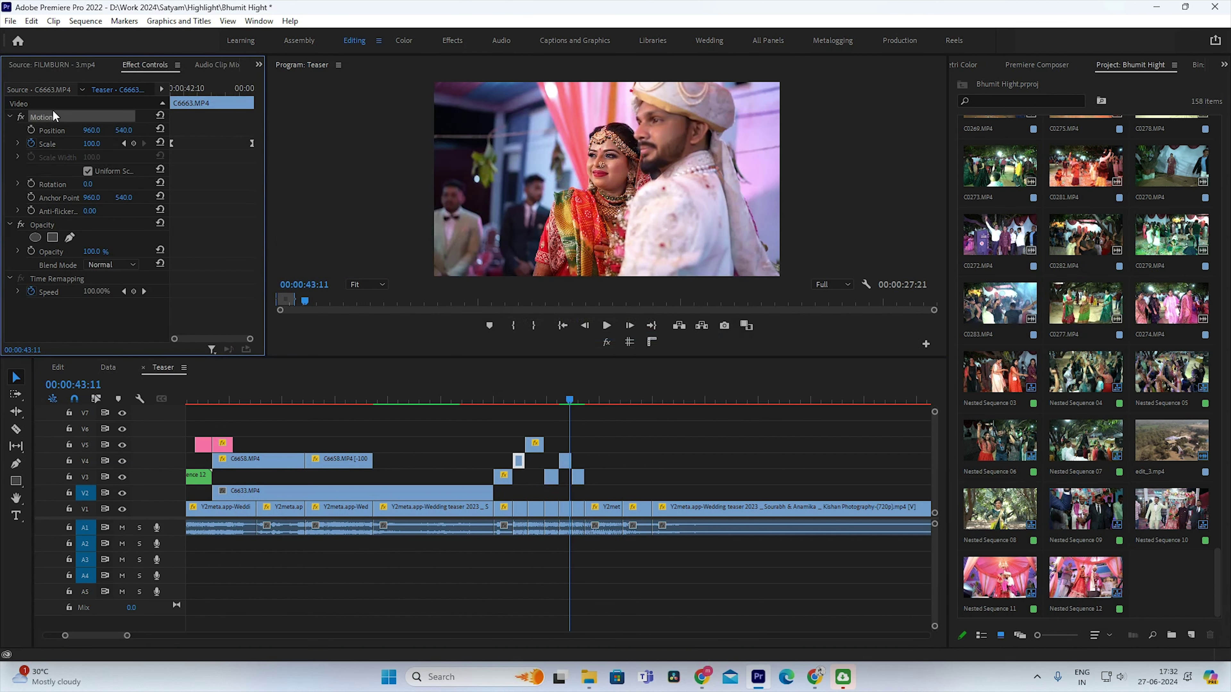
{"action": "left_click", "coordinate": [574, 400]}
{"action": "left_click", "coordinate": [577, 526]}
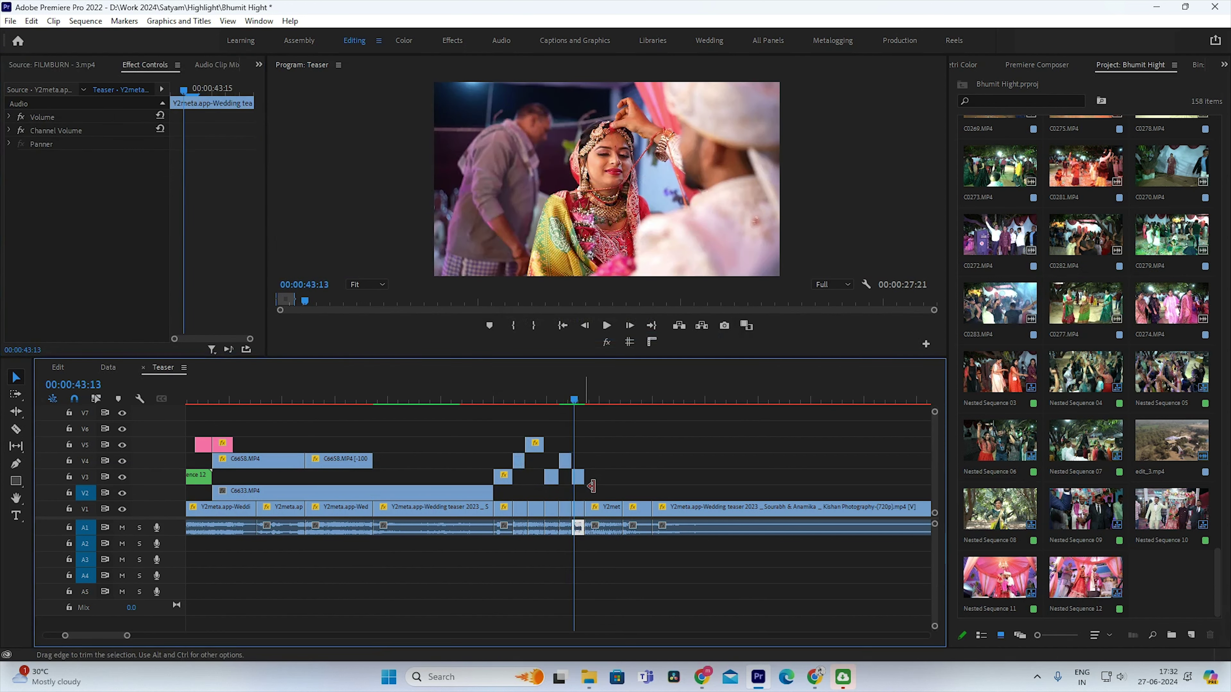
{"action": "left_click", "coordinate": [579, 479]}
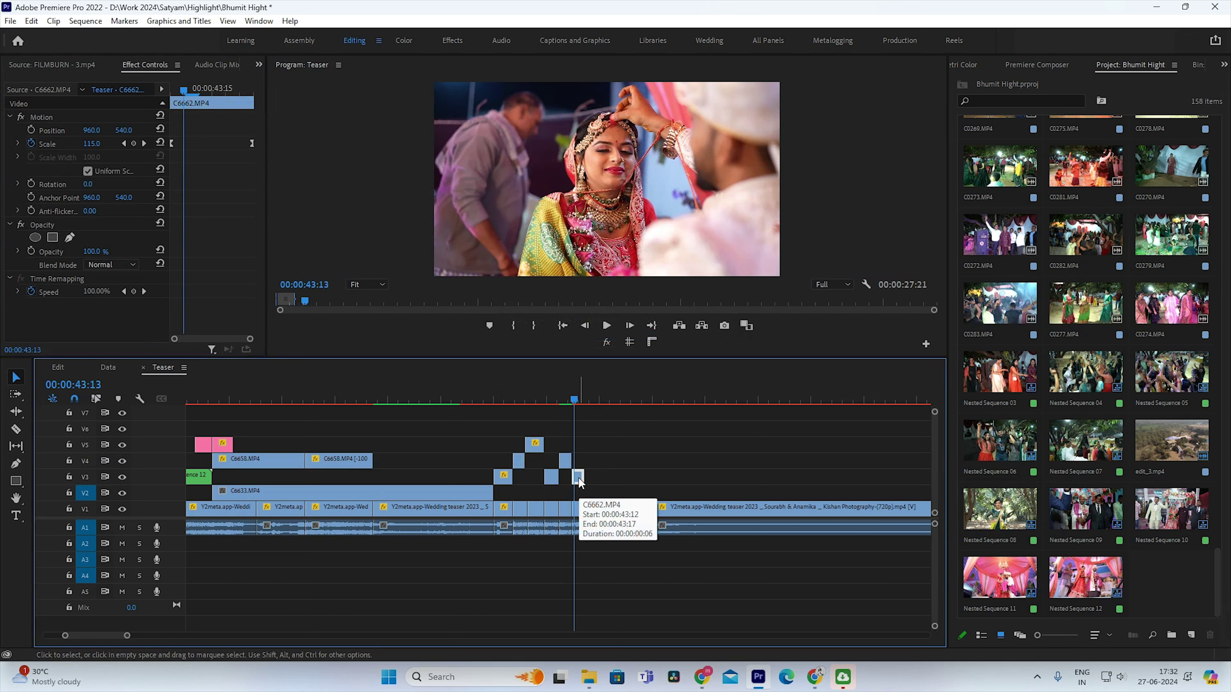
{"action": "left_click", "coordinate": [471, 399]}
{"action": "scroll", "coordinate": [557, 436], "scroll_direction": "up", "scroll_amount": 2}
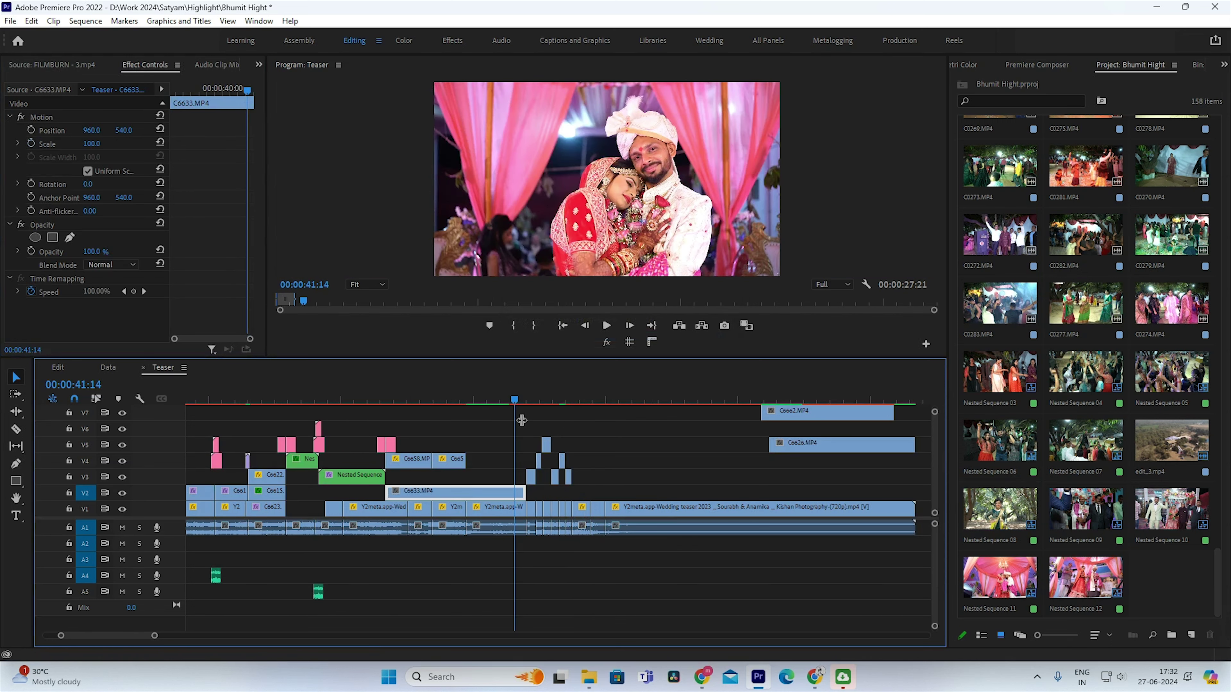
{"action": "left_click", "coordinate": [666, 447]}
{"action": "key", "text": "space"}
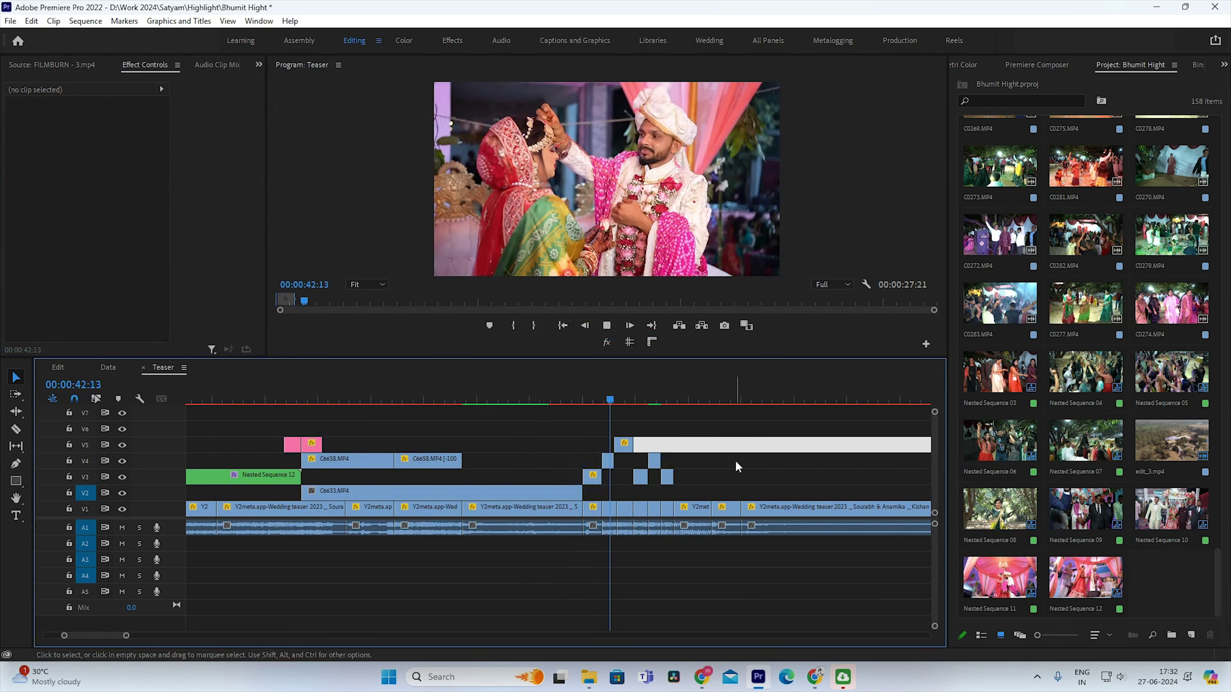
{"action": "key", "text": "space"}
{"action": "left_click", "coordinate": [569, 399]}
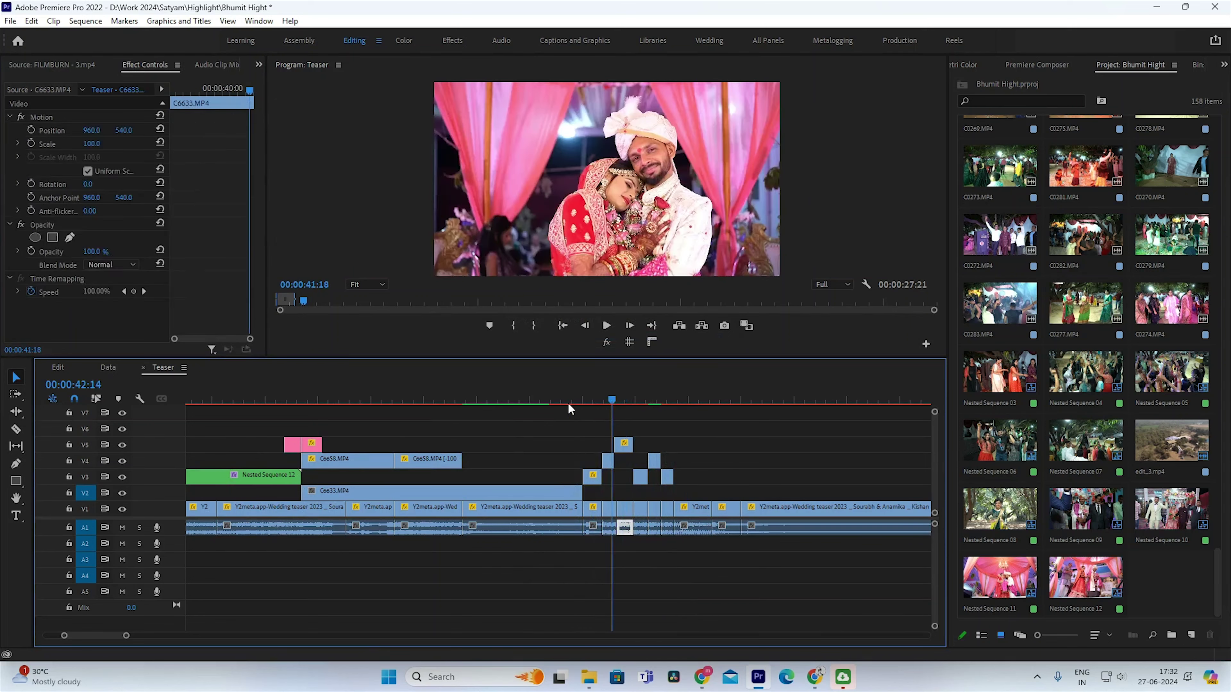
{"action": "key", "text": "space"}
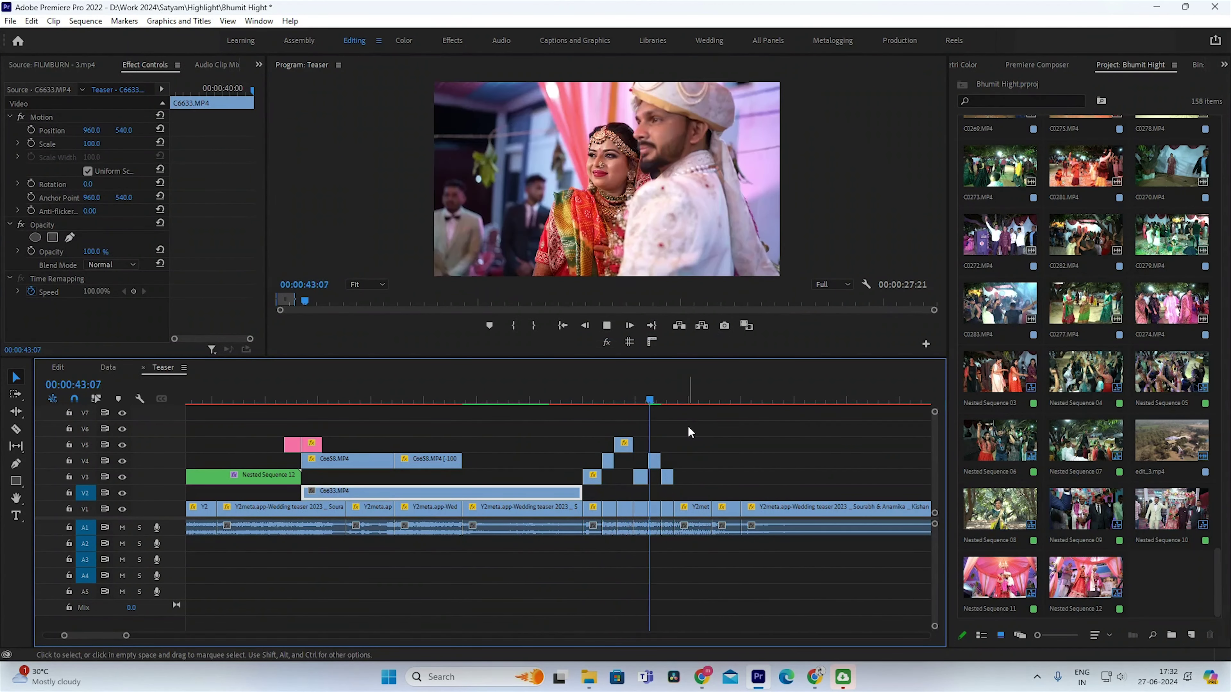
{"action": "key", "text": "space"}
{"action": "key", "text": "minus"}
Step: Move C6662.MP4 down to V3 beside the stacked shots and preview it
{"action": "scroll", "coordinate": [650, 392], "scroll_direction": "up", "scroll_amount": 3}
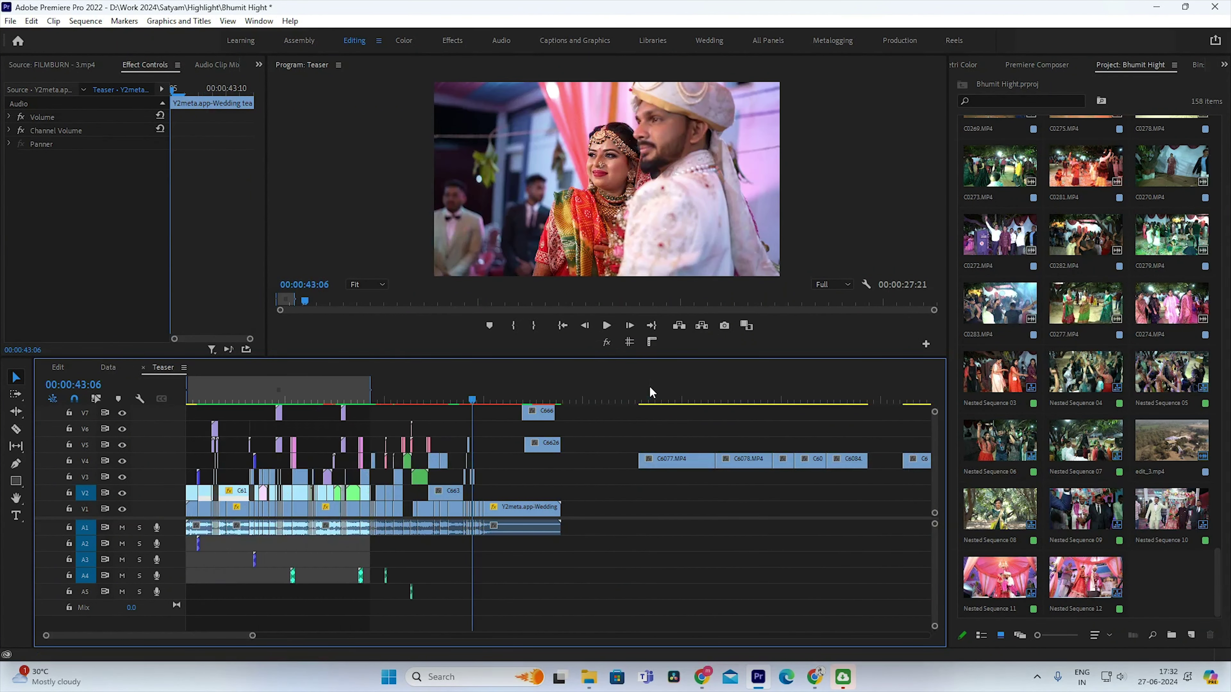
{"action": "scroll", "coordinate": [712, 400], "scroll_direction": "down", "scroll_amount": 3}
{"action": "left_click", "coordinate": [785, 452]}
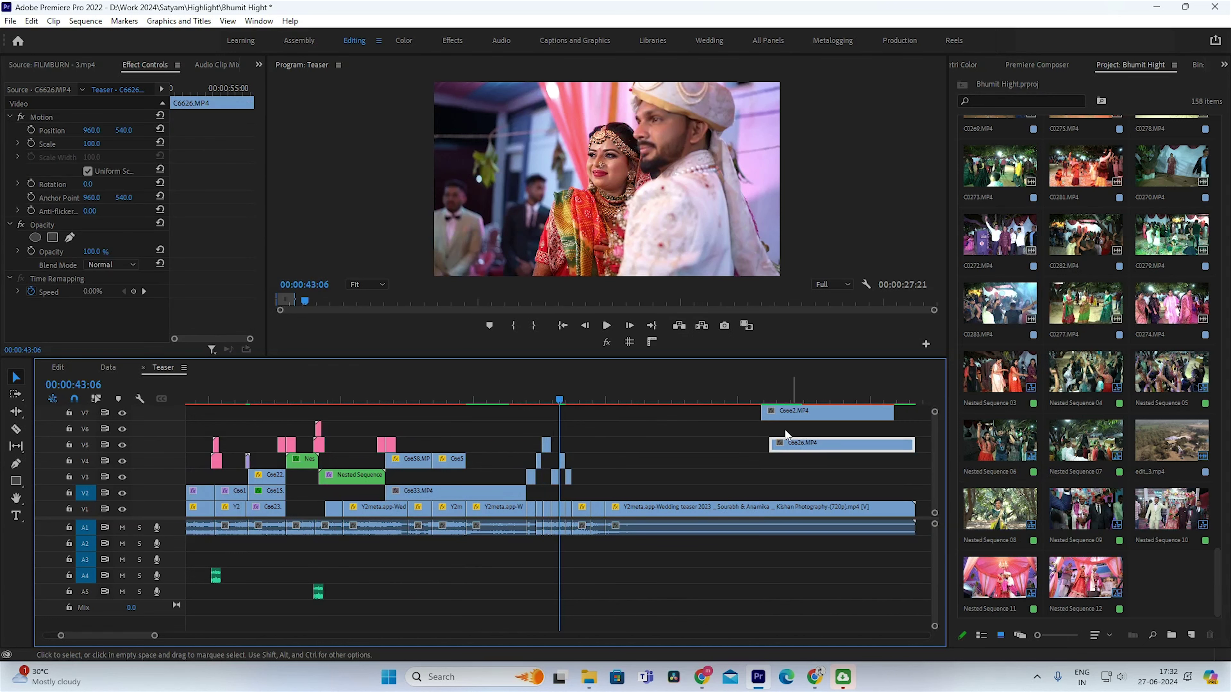
{"action": "left_click_drag", "start_coordinate": [800, 412], "coordinate": [614, 479]}
{"action": "key", "text": "equal"}
{"action": "key", "text": "space"}
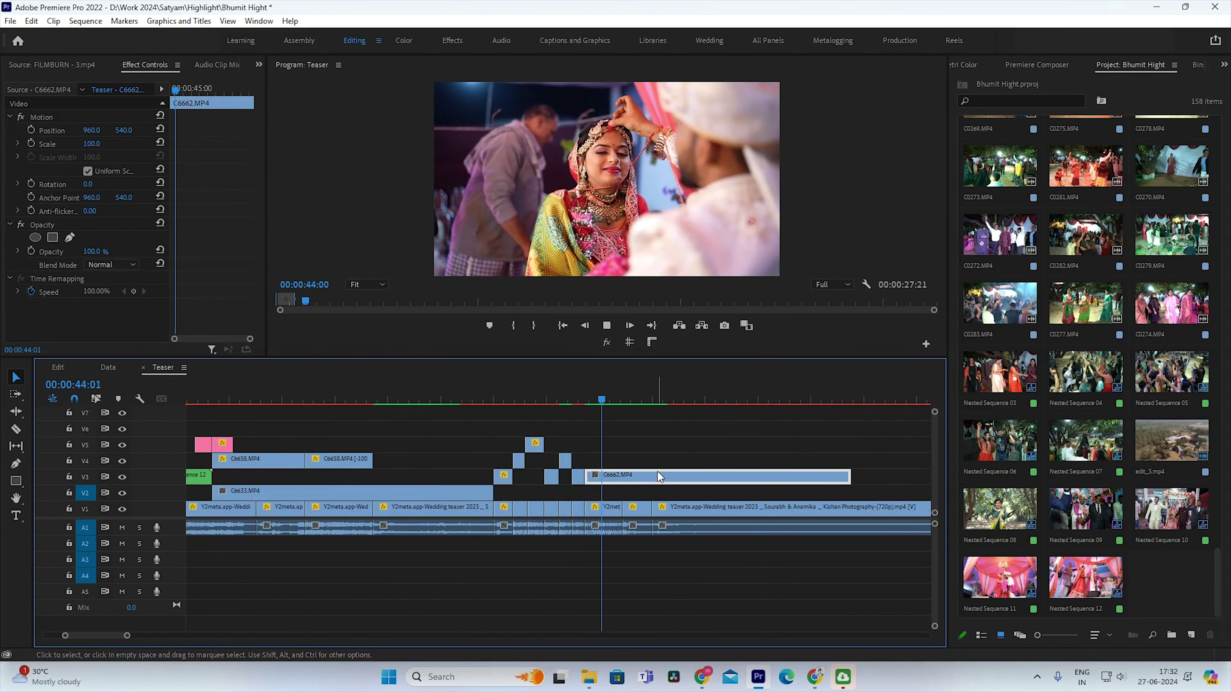
Step: Trim the C6662 clip on V3 to 24 frames
{"action": "left_click", "coordinate": [591, 402]}
{"action": "left_click_drag", "start_coordinate": [592, 402], "coordinate": [618, 445]}
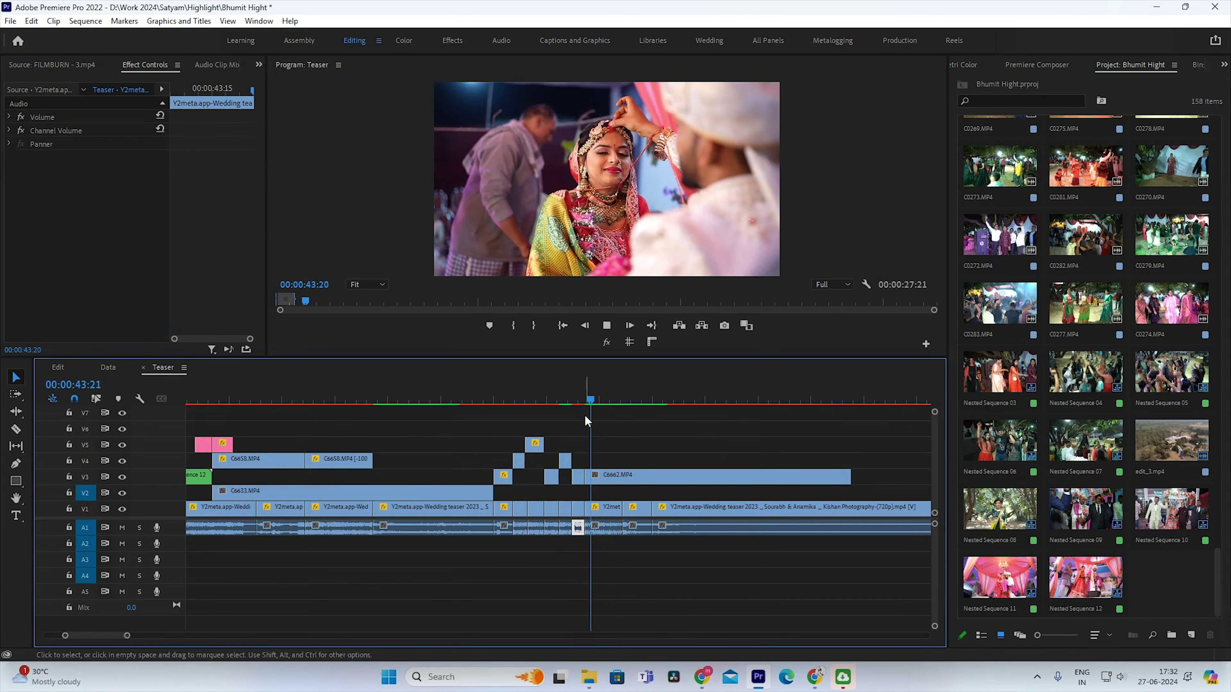
{"action": "left_click", "coordinate": [599, 478]}
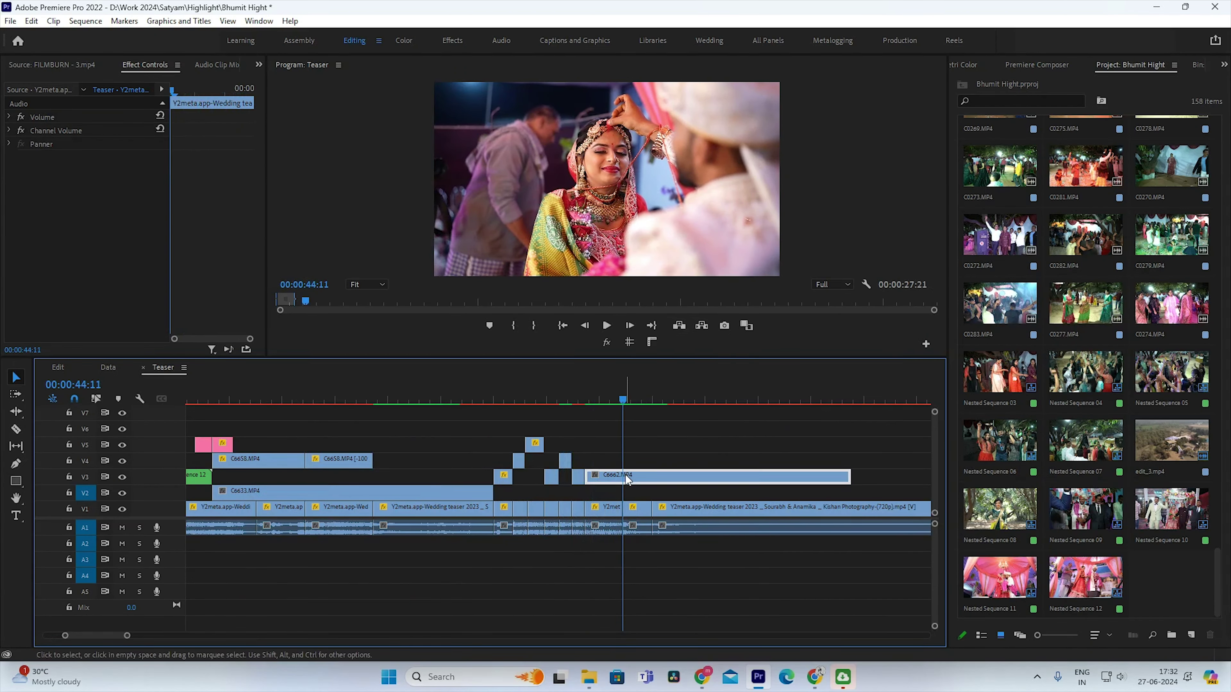
{"action": "key", "text": "Delete"}
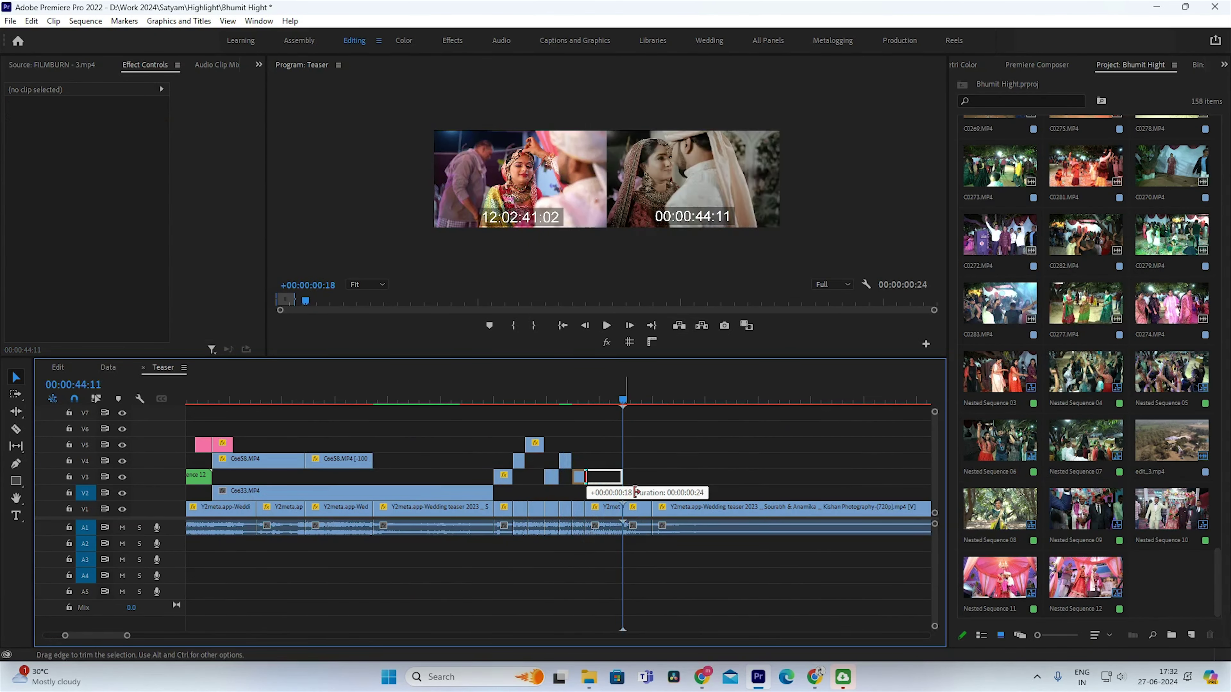
{"action": "left_click_drag", "start_coordinate": [597, 479], "coordinate": [622, 477]}
{"action": "left_click", "coordinate": [558, 527]}
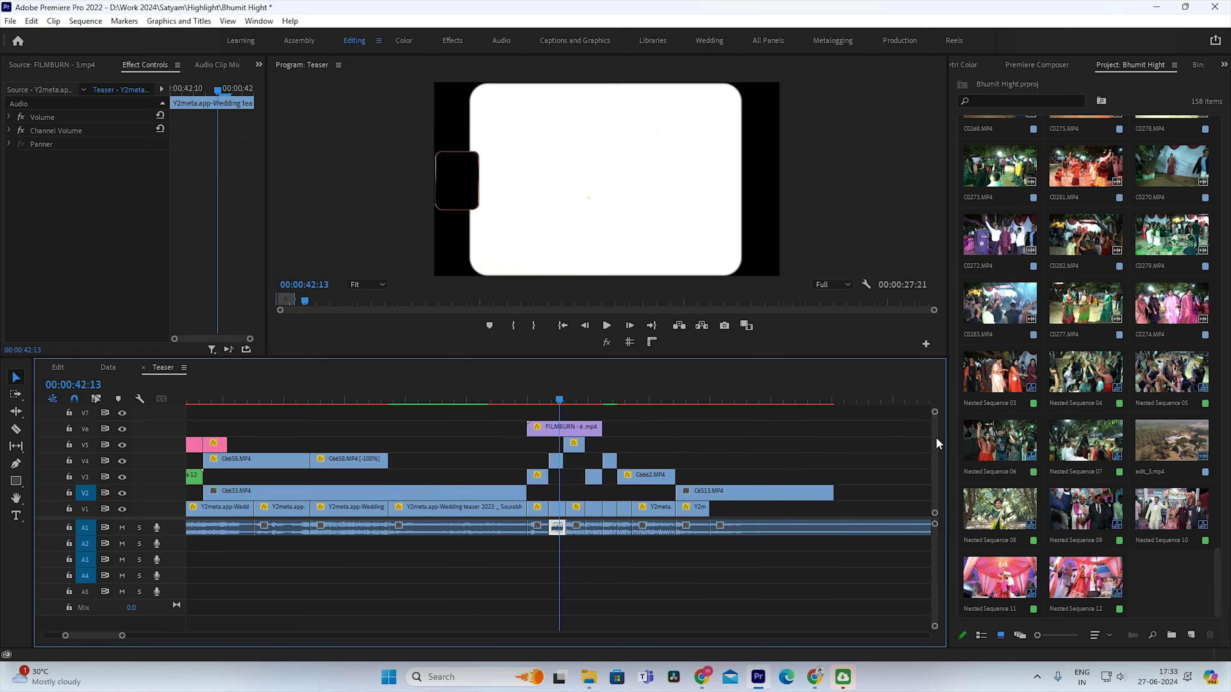
Step: Lengthen the Super 8mm film border overlay and preview the film-burn overlays from 43:06
{"action": "scroll", "coordinate": [932, 451], "scroll_direction": "up", "scroll_amount": 2}
{"action": "mouse_move", "coordinate": [591, 426]}
{"action": "left_mouse_down"}
{"action": "mouse_move", "coordinate": [693, 447]}
{"action": "mouse_move", "coordinate": [617, 443]}
{"action": "left_mouse_up"}
{"action": "left_click", "coordinate": [585, 463]}
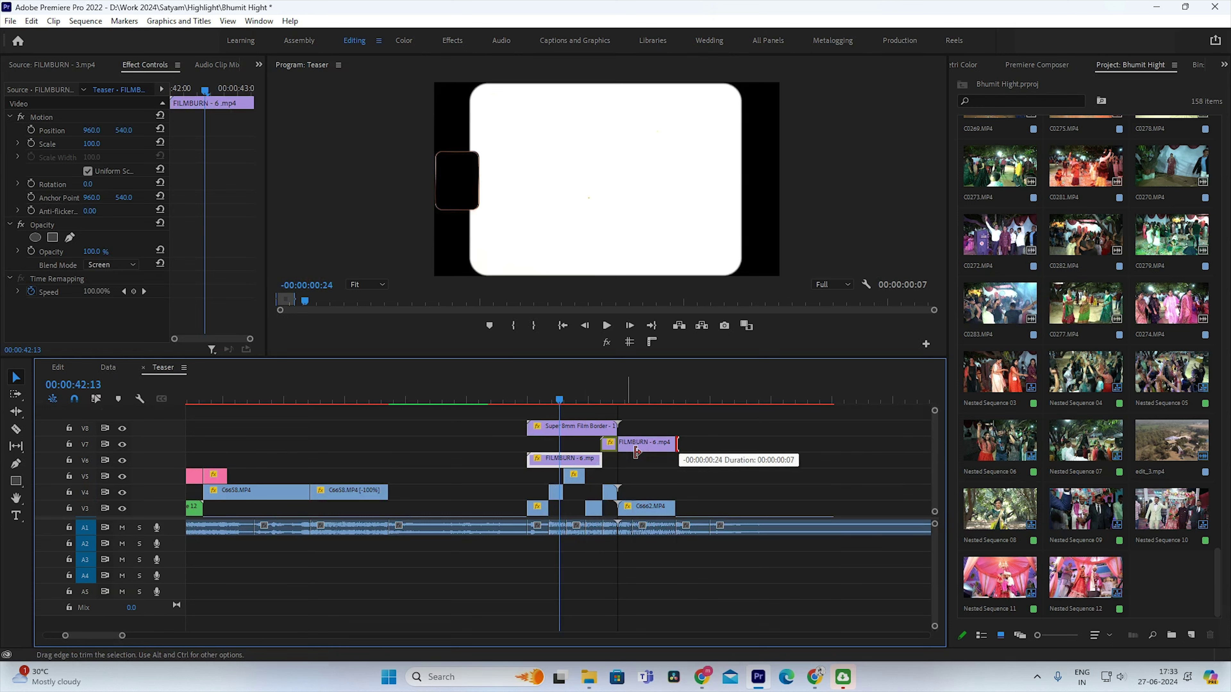
{"action": "left_click", "coordinate": [527, 402]}
{"action": "key", "text": "space"}
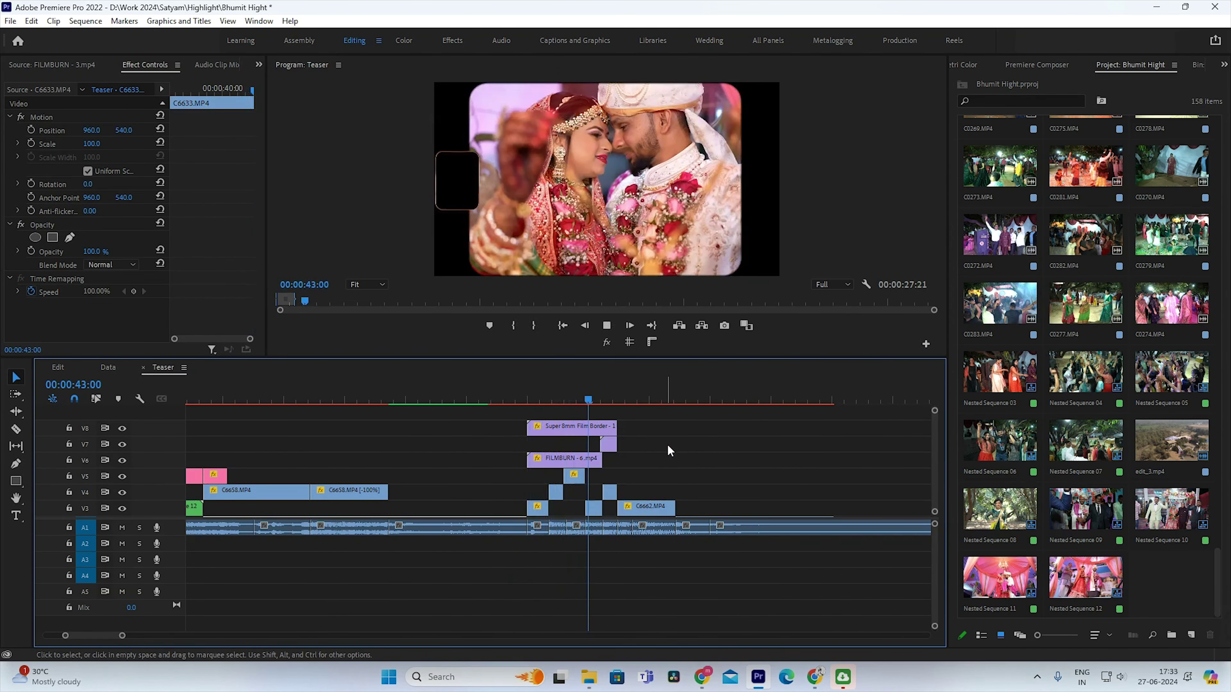
{"action": "left_click", "coordinate": [605, 397]}
Step: Move the playhead to the end of the sequence and save the project
{"action": "scroll", "coordinate": [727, 465], "scroll_direction": "down", "scroll_amount": 2}
{"action": "left_click", "coordinate": [835, 402]}
{"action": "key", "text": "ctrl+s"}
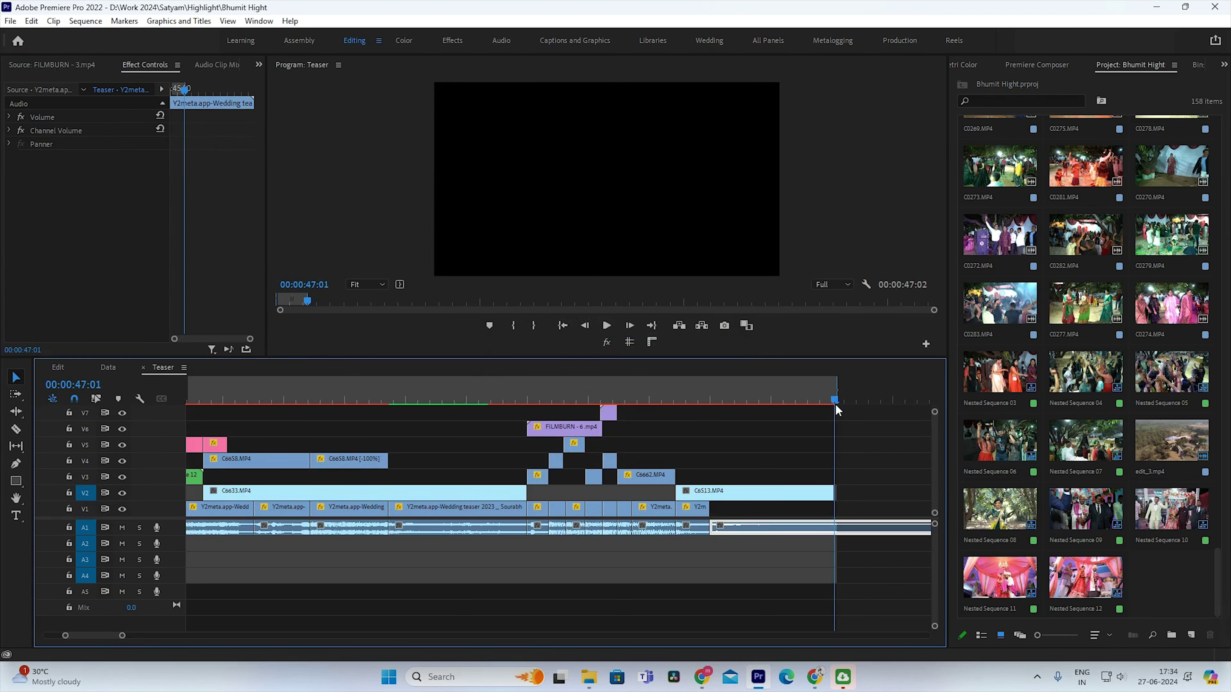
Step: Render In-to-Out previews for all 32 video segments of the Teaser sequence
{"action": "key", "text": "Return"}
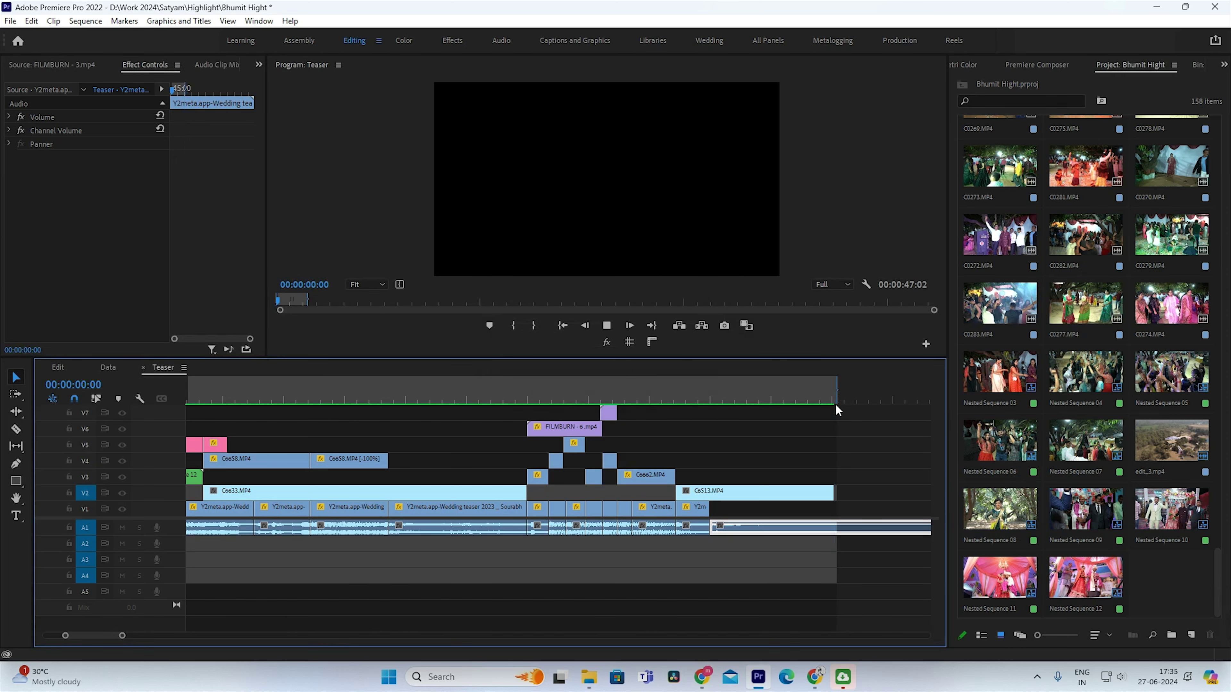
Step: Play the whole teaser in a maximized Program Monitor, then restore the editing layout
{"action": "key", "text": "space"}
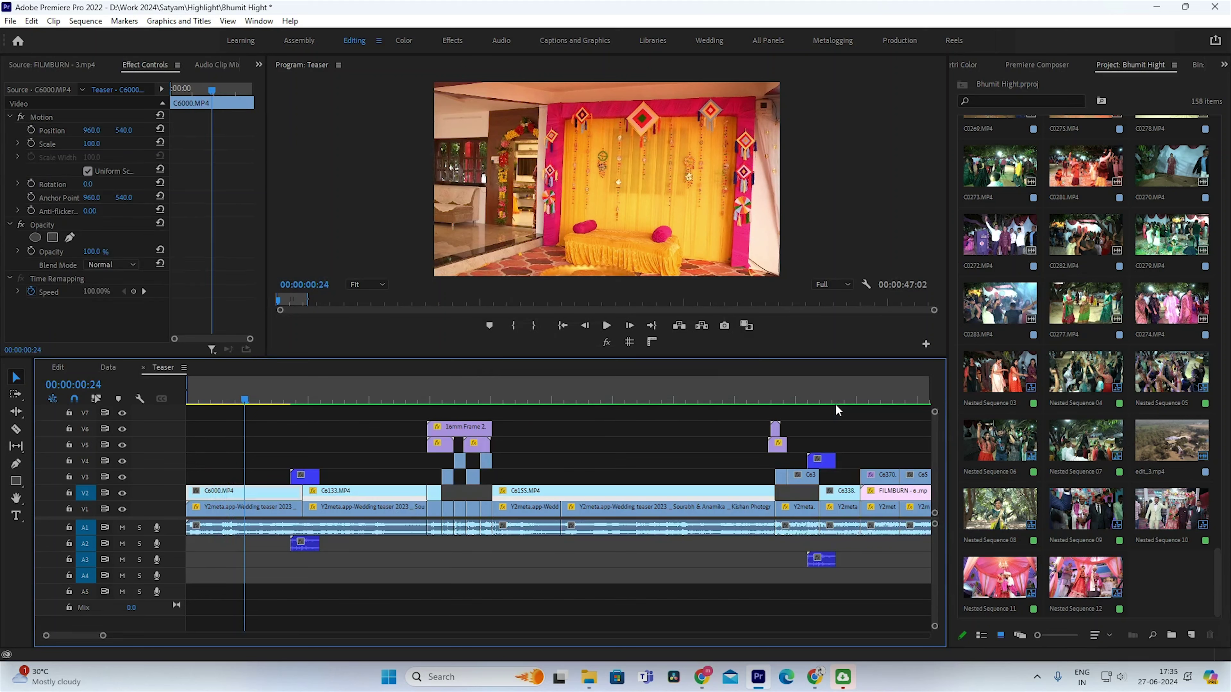
{"action": "key", "text": "backslash"}
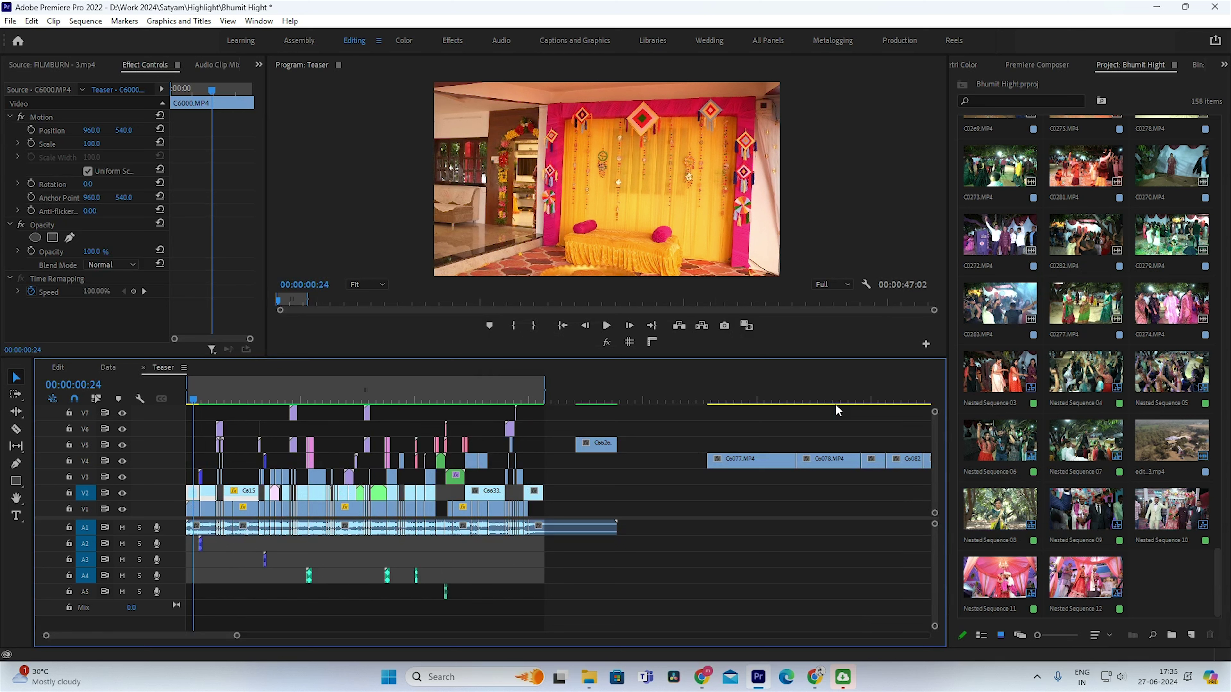
{"action": "left_click", "coordinate": [605, 160]}
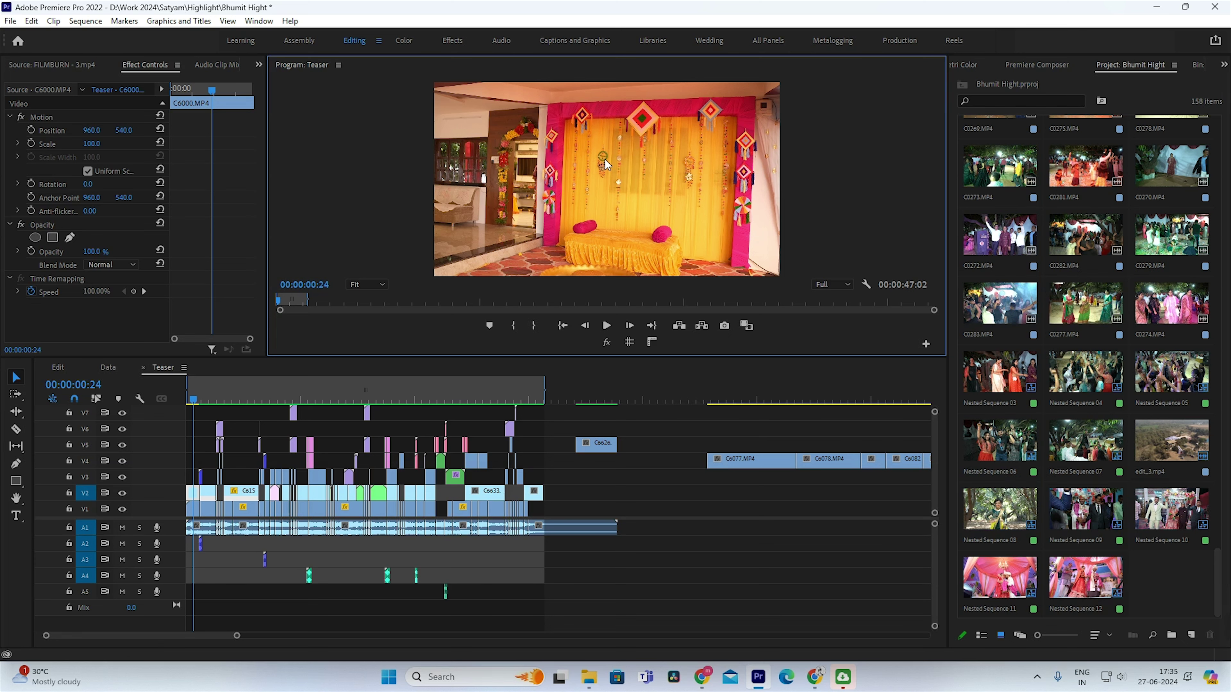
{"action": "key", "text": "grave"}
{"action": "key", "text": "space"}
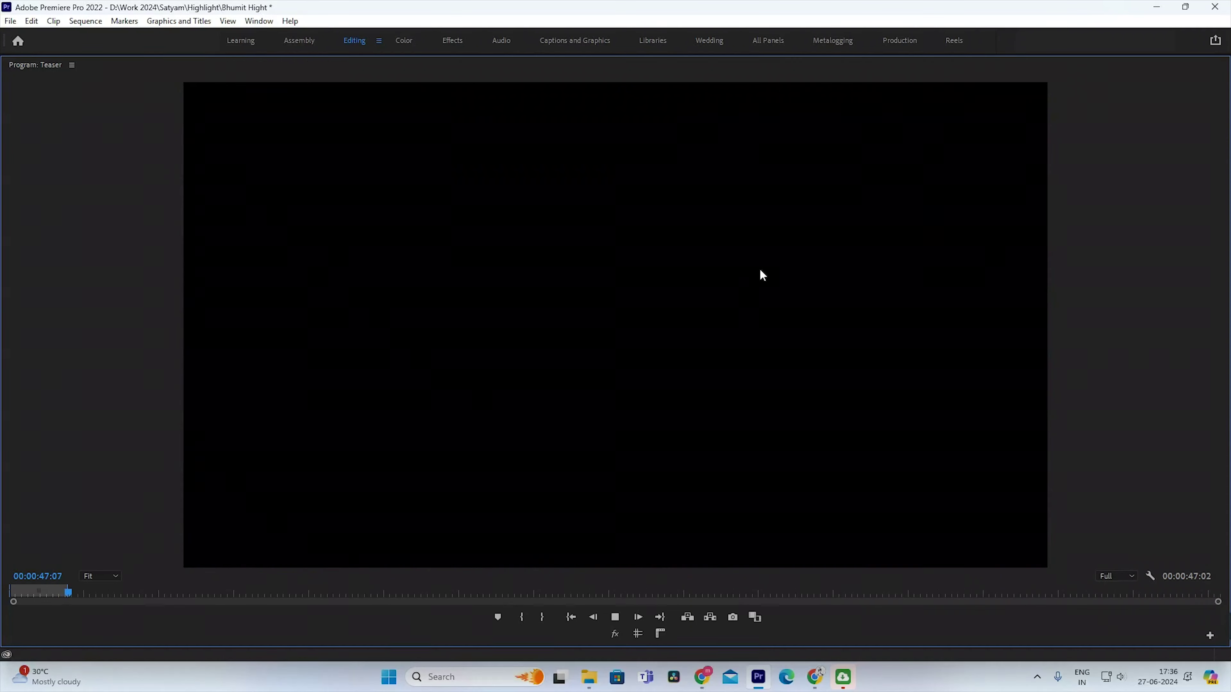
{"action": "key", "text": "grave"}
Step: Zoom in on the sequence ending near 45:24 and select the closing Cross Dissolve on V2
{"action": "left_click", "coordinate": [535, 492]}
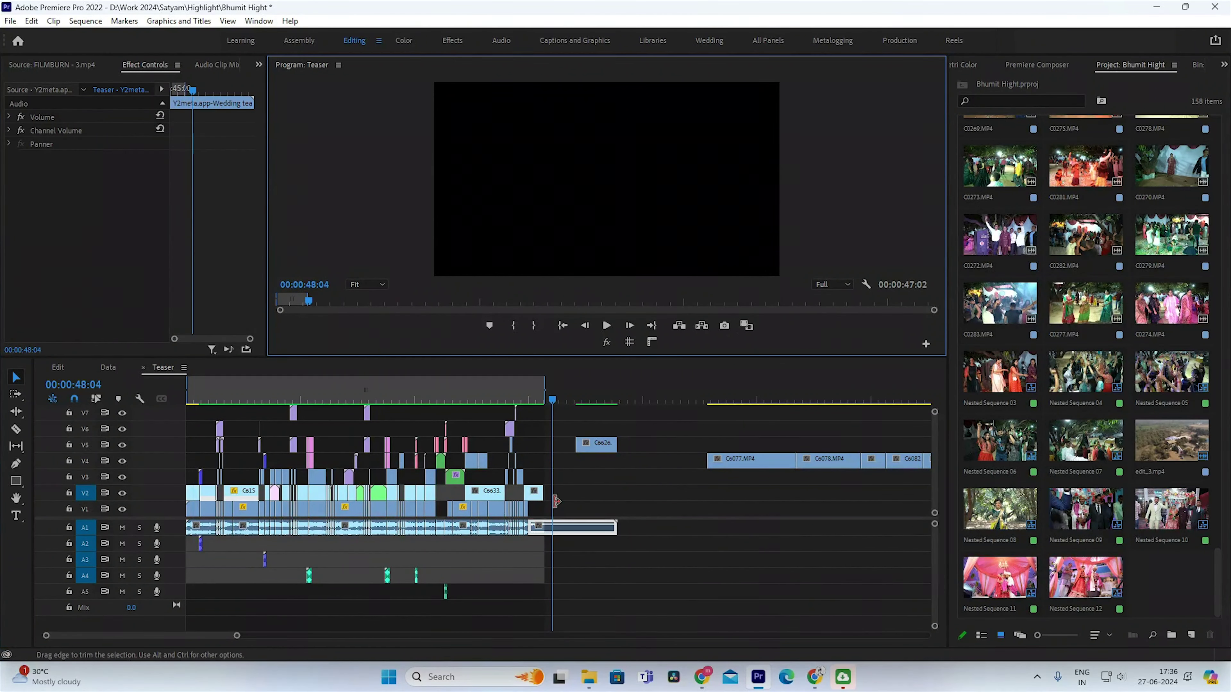
{"action": "left_click", "coordinate": [537, 400]}
{"action": "key", "text": "="}
{"action": "left_click", "coordinate": [530, 494]}
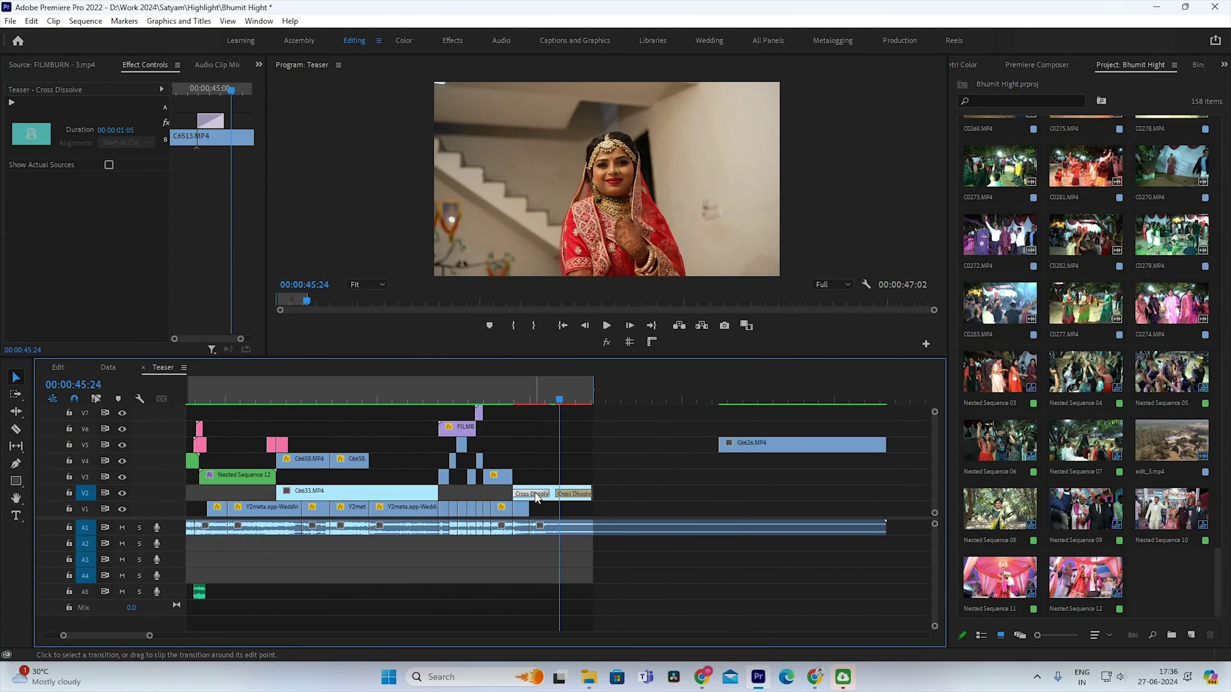